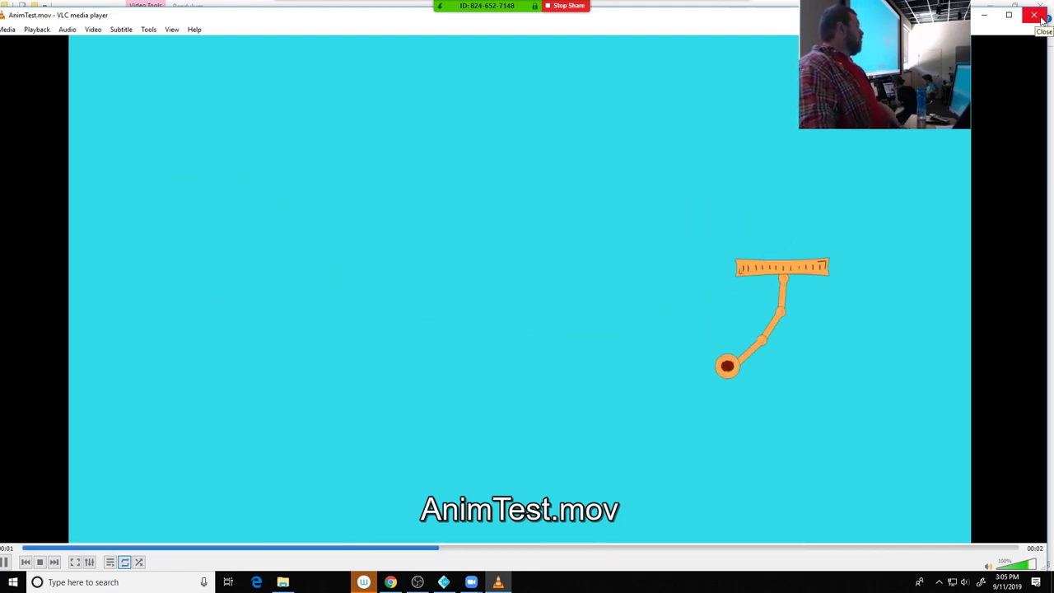
Close the AnimTest.mov playback, switch to Toon Boom Harmony and create the scene PendulumInClass with the HDTV_1080p24 camera size
click(1036, 15)
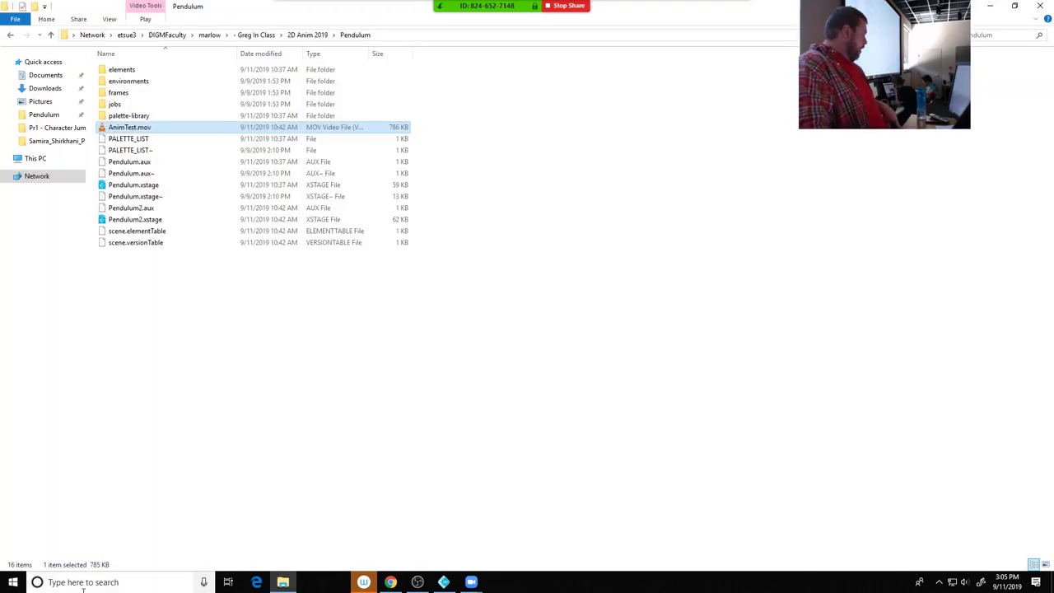
click(445, 582)
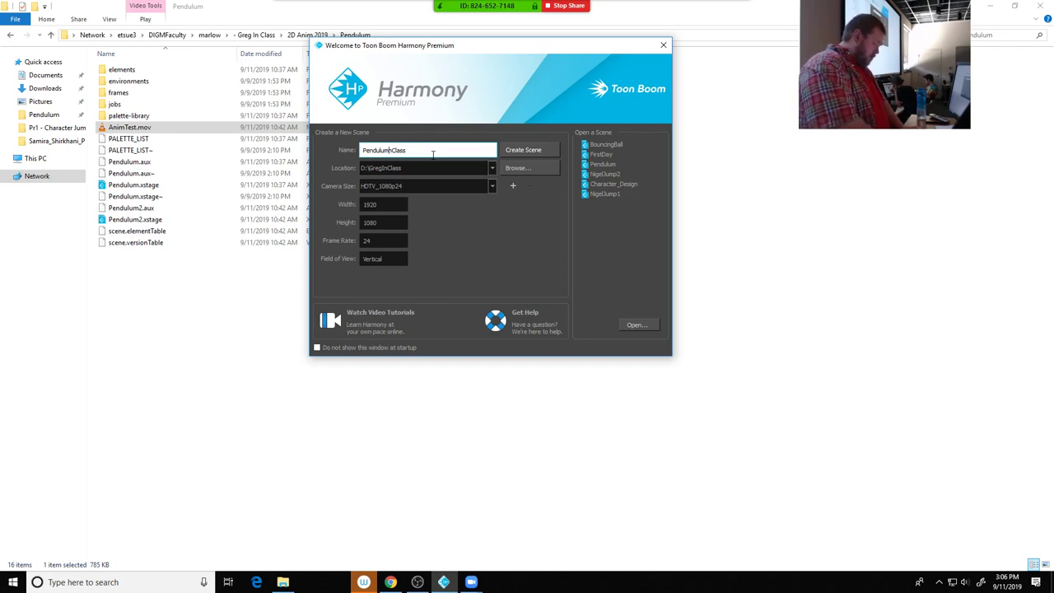
click(533, 150)
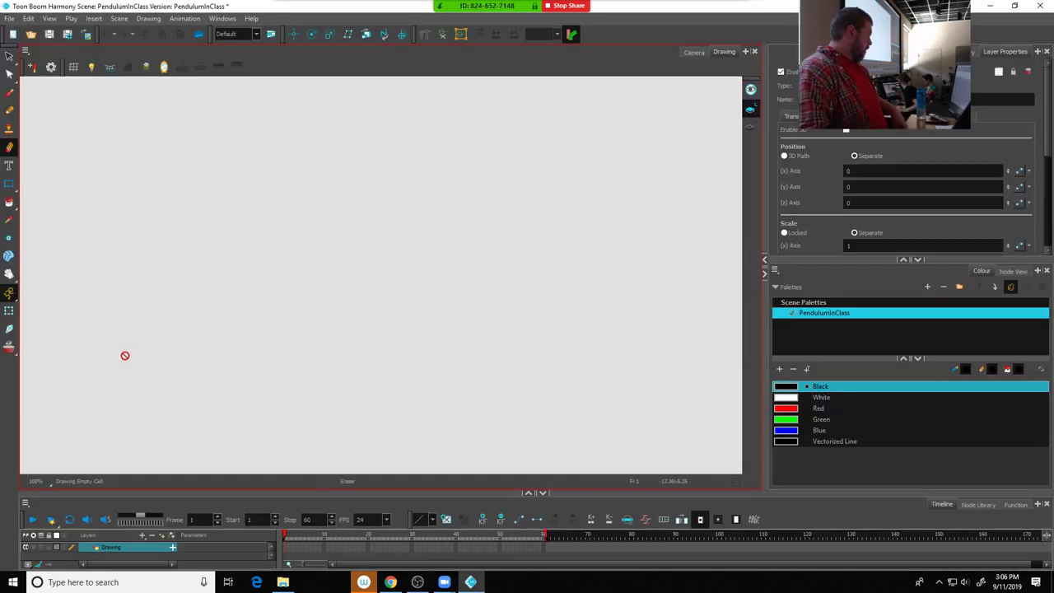
Show the Camera view with the whole camera frame in sight and enlarge the Timeline area
click(692, 51)
click(718, 54)
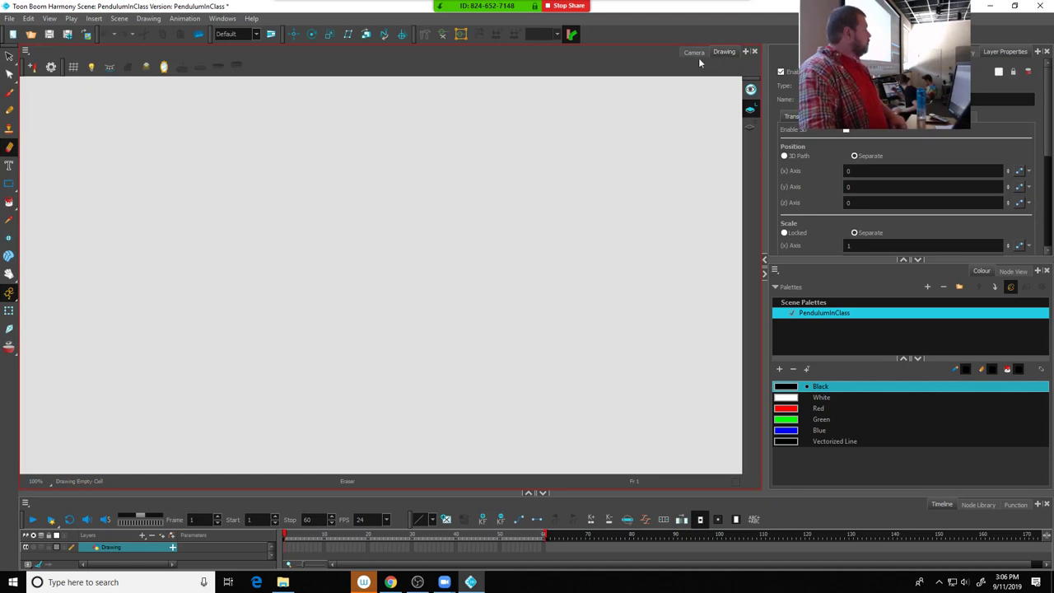
click(695, 55)
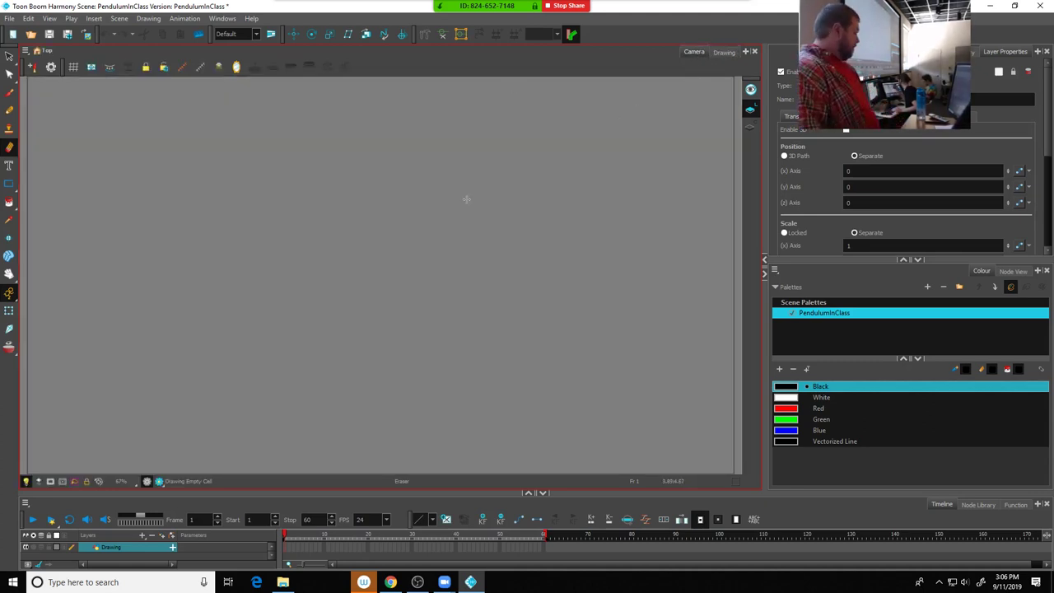
scroll(406, 198, down, 2)
scroll(406, 197, up, 1)
mouse_move(395, 195)
mouse_down()
mouse_move(365, 231)
mouse_move(332, 221)
mouse_up()
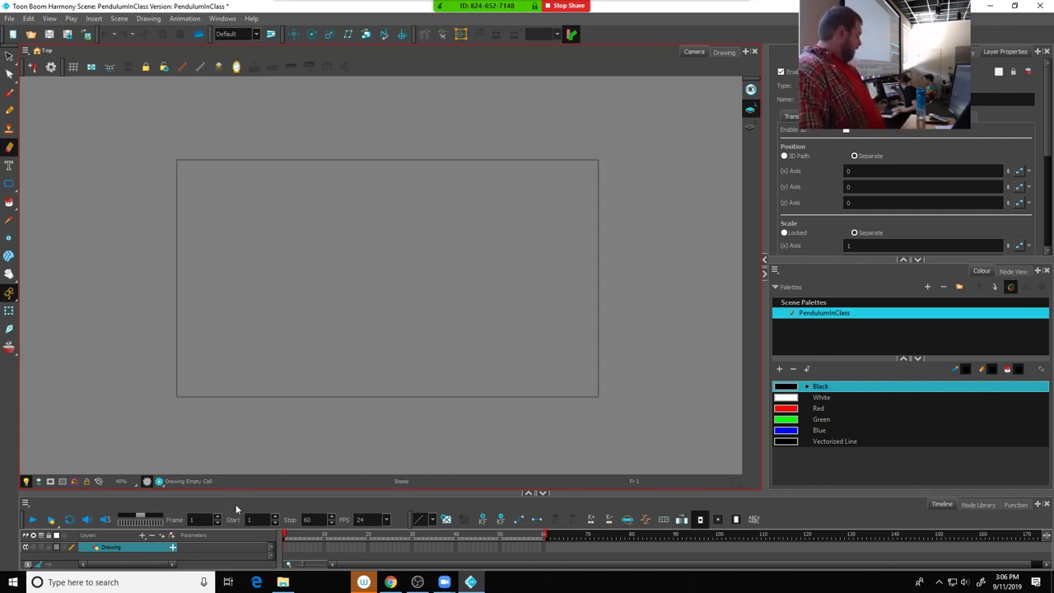
drag(253, 493, 255, 351)
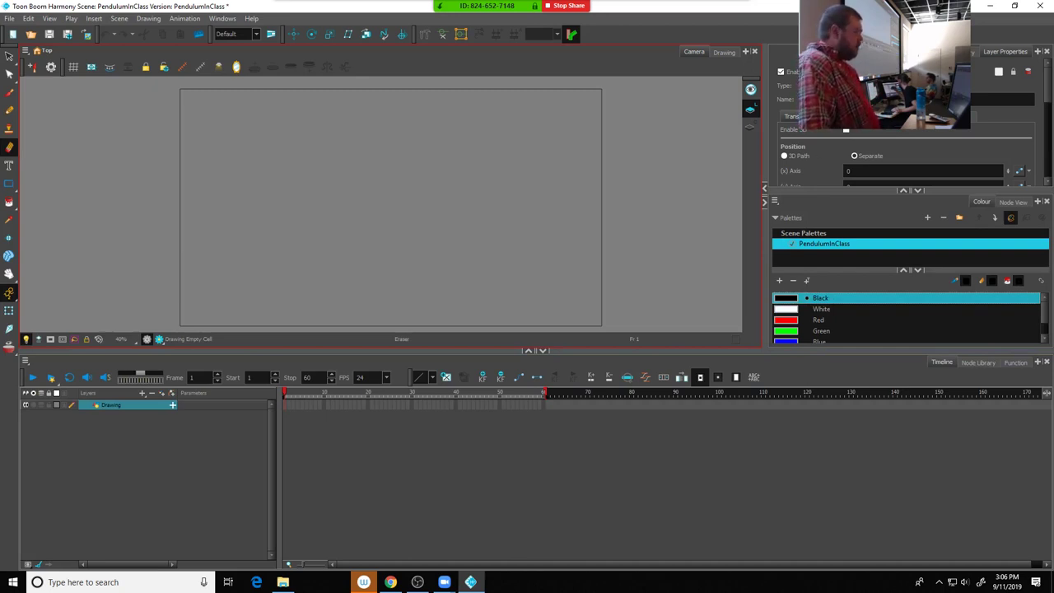
click(256, 34)
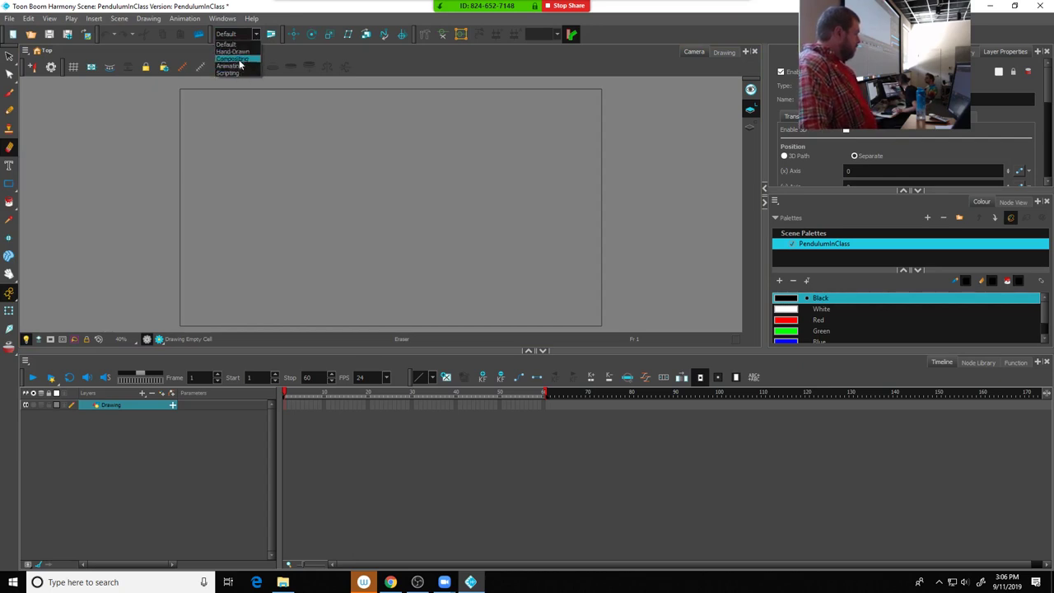
key(Escape)
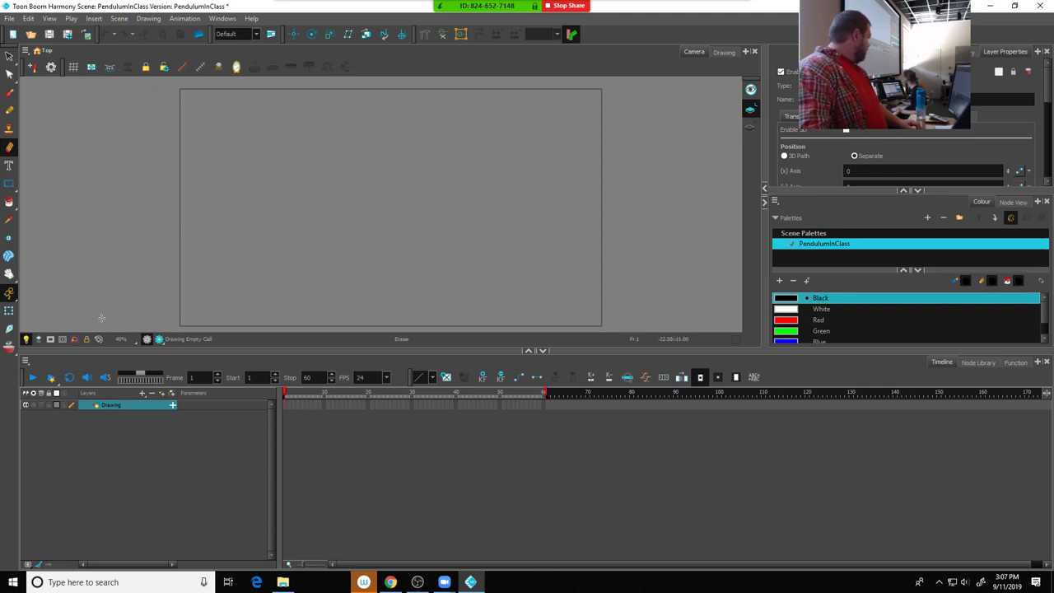
Choose the Rectangle tool from the available shape drawing tools
click(9, 183)
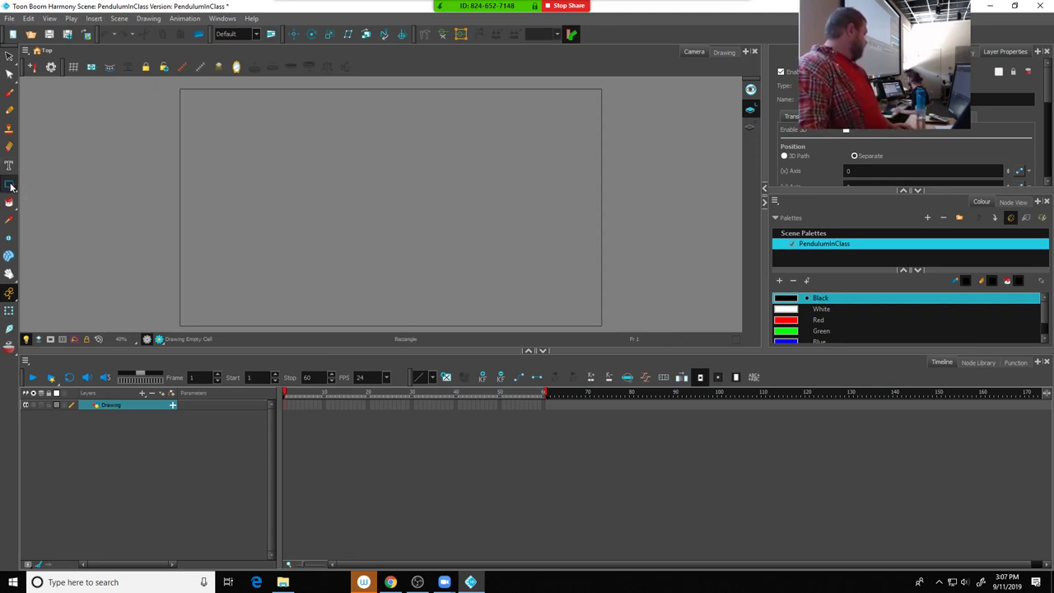
click(10, 186)
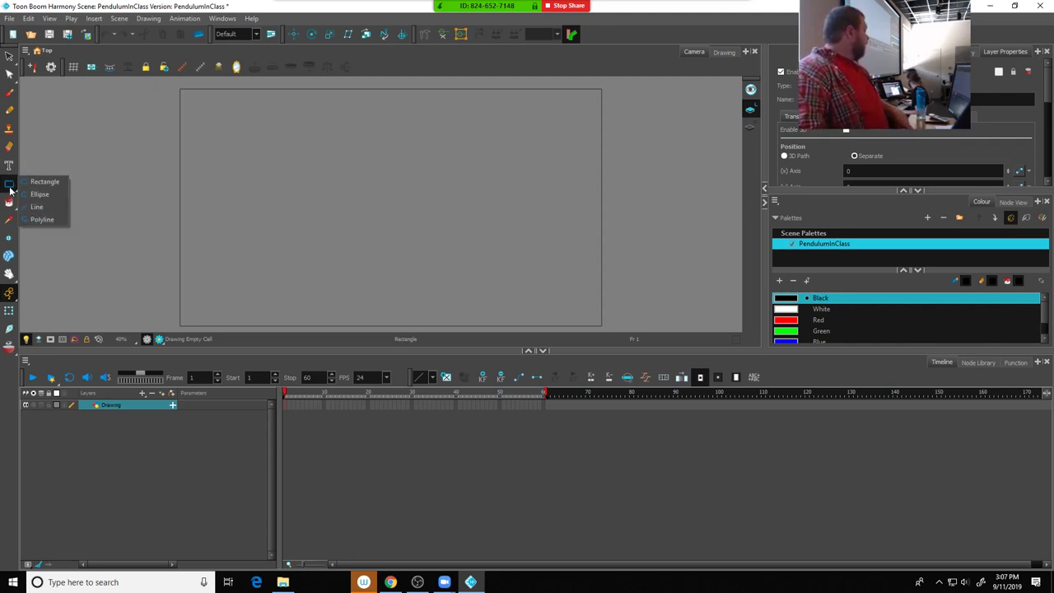
click(43, 181)
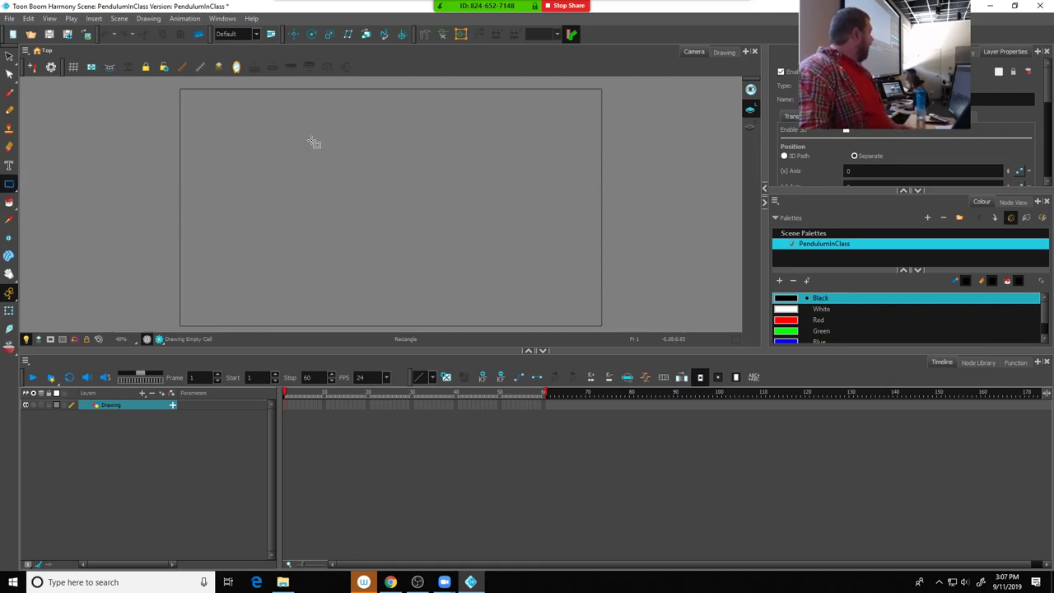
Try drawing a rectangle with the default line and another with line size 102, undoing each
mouse_move(311, 132)
mouse_down()
mouse_move(381, 159)
mouse_move(449, 159)
mouse_move(411, 156)
mouse_up()
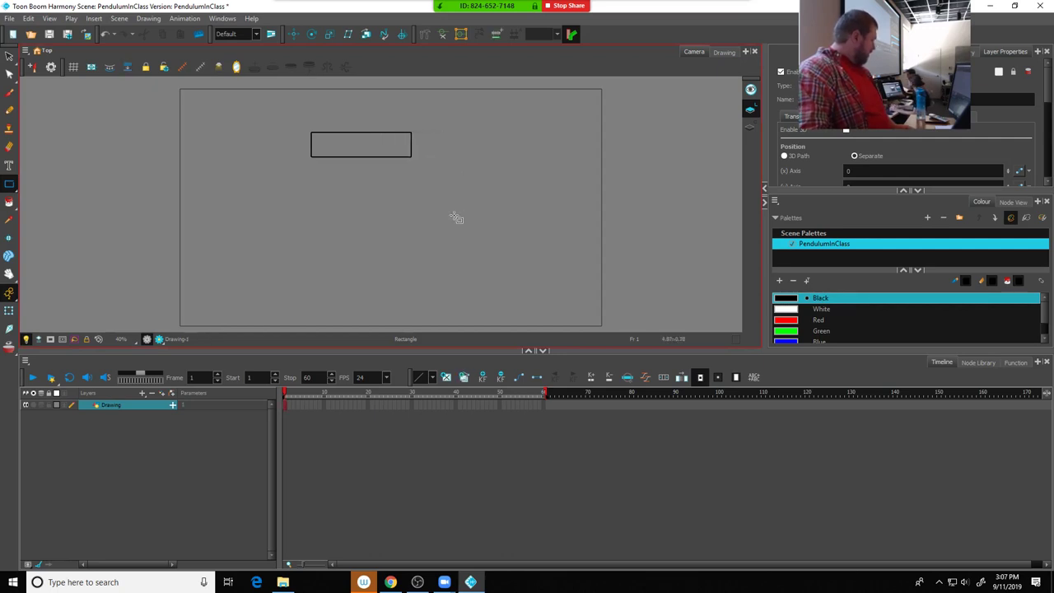
key(ctrl+z)
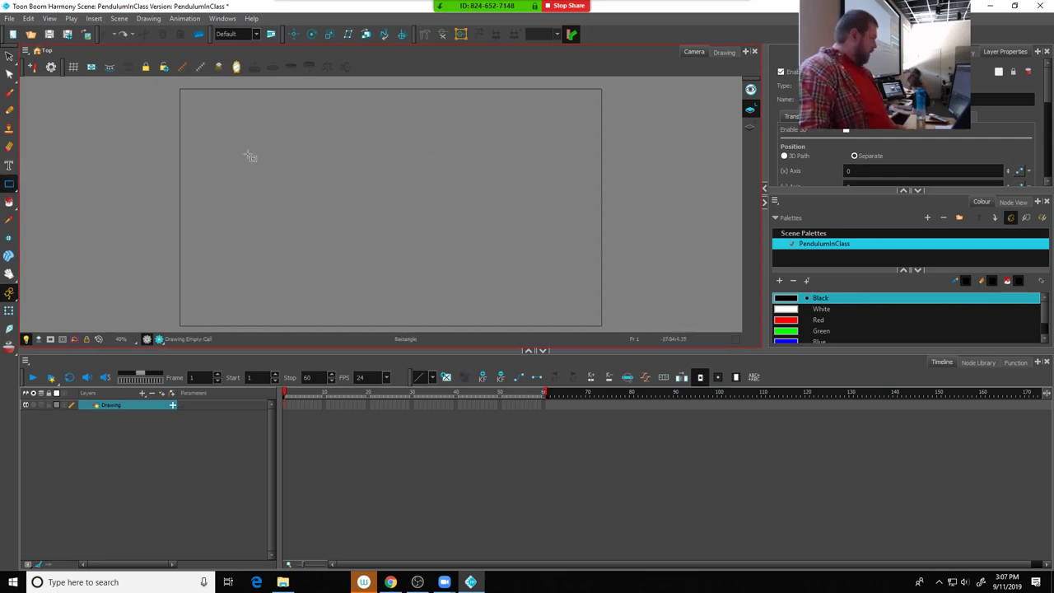
click(976, 52)
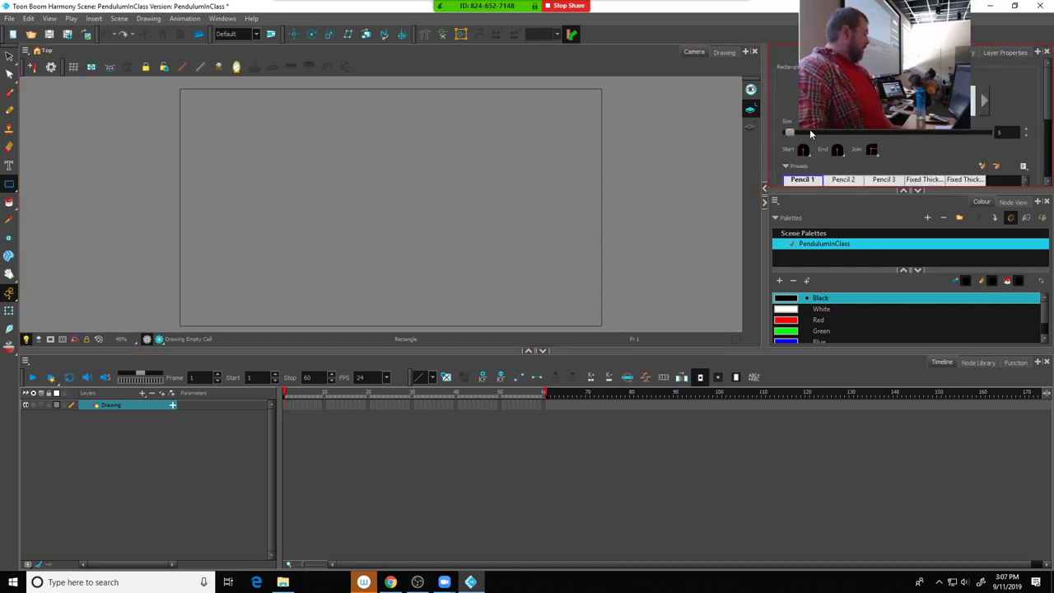
drag(810, 130, 839, 132)
drag(318, 132, 435, 188)
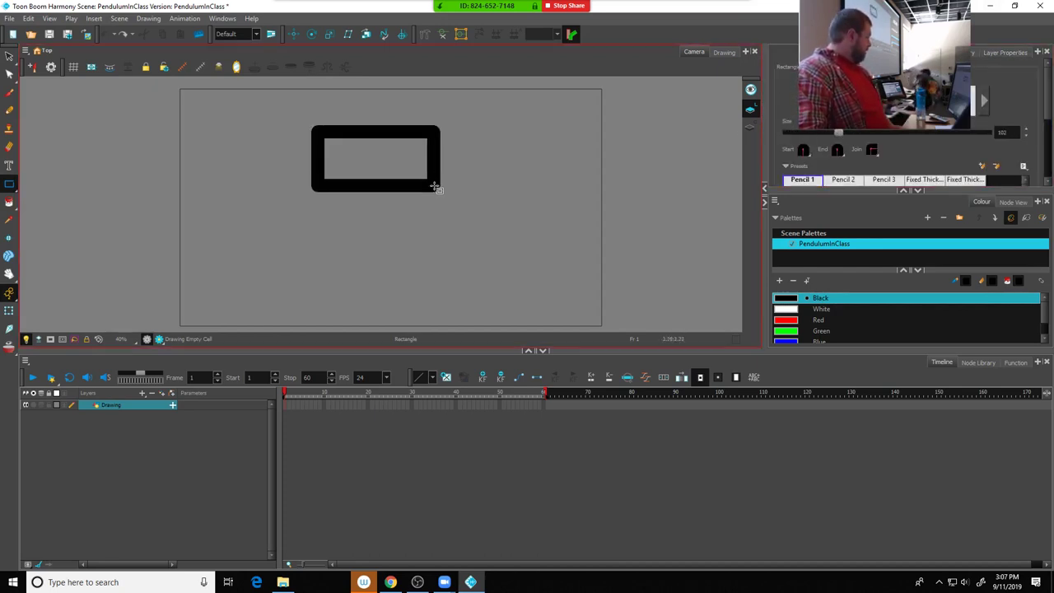
key(ctrl+z)
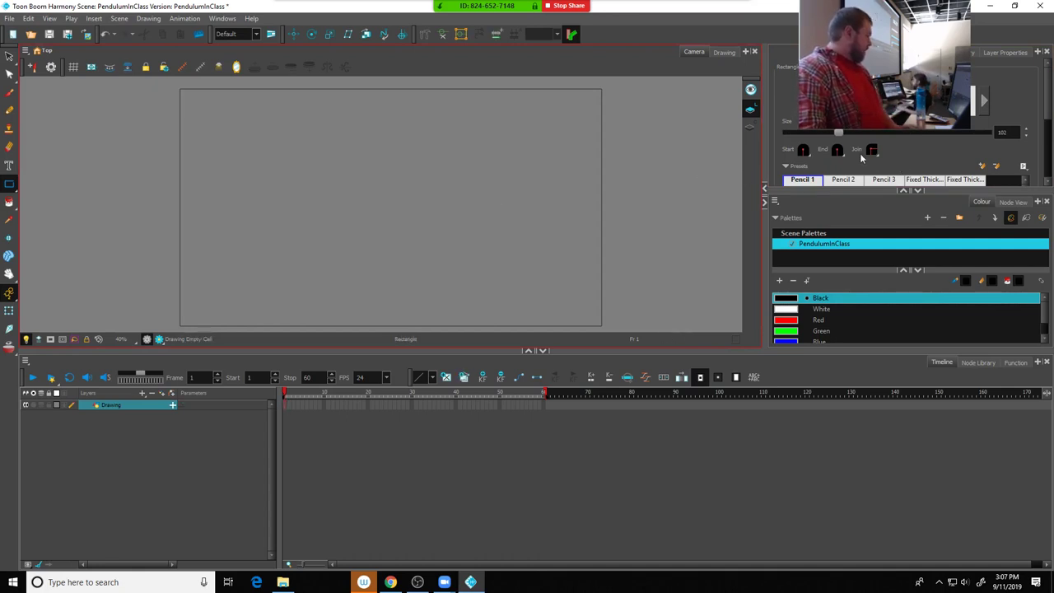
Pick the Pencil 2 preset with line size 10 and draw a small wide rectangle in the camera frame's upper part
drag(840, 133, 795, 134)
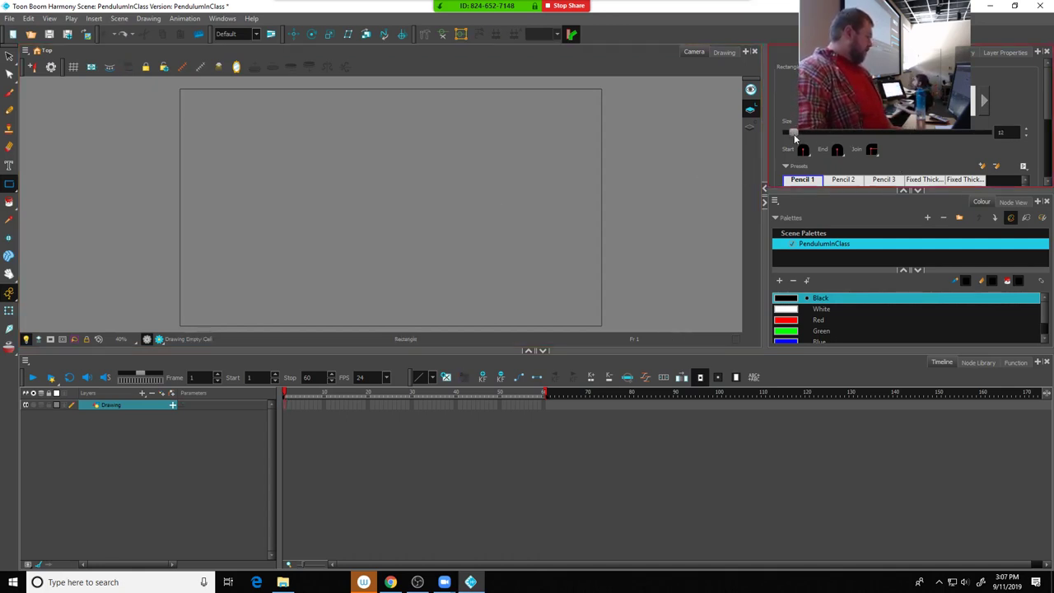
click(848, 179)
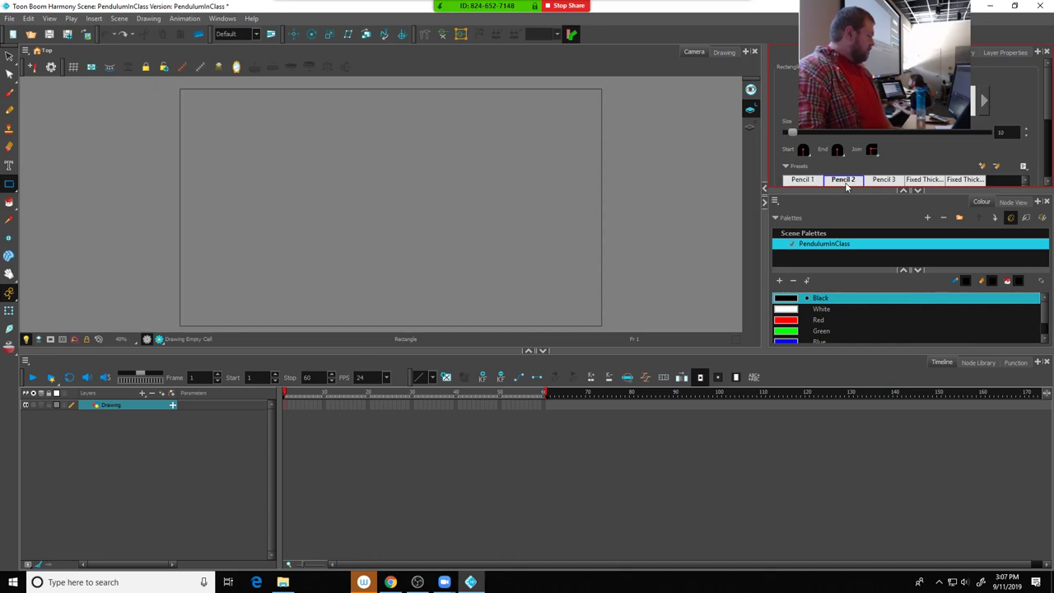
click(803, 180)
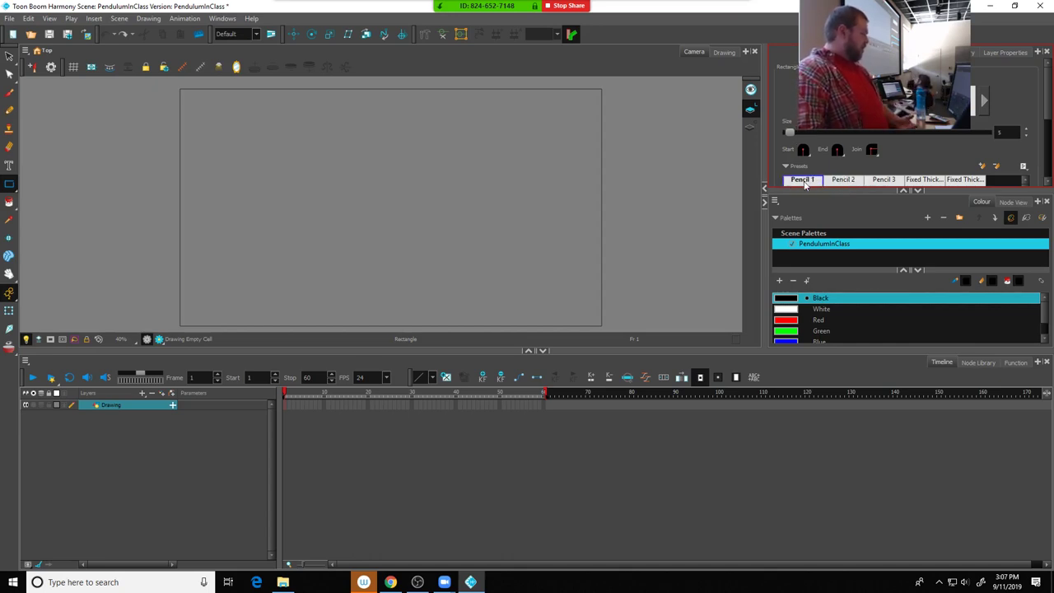
click(842, 180)
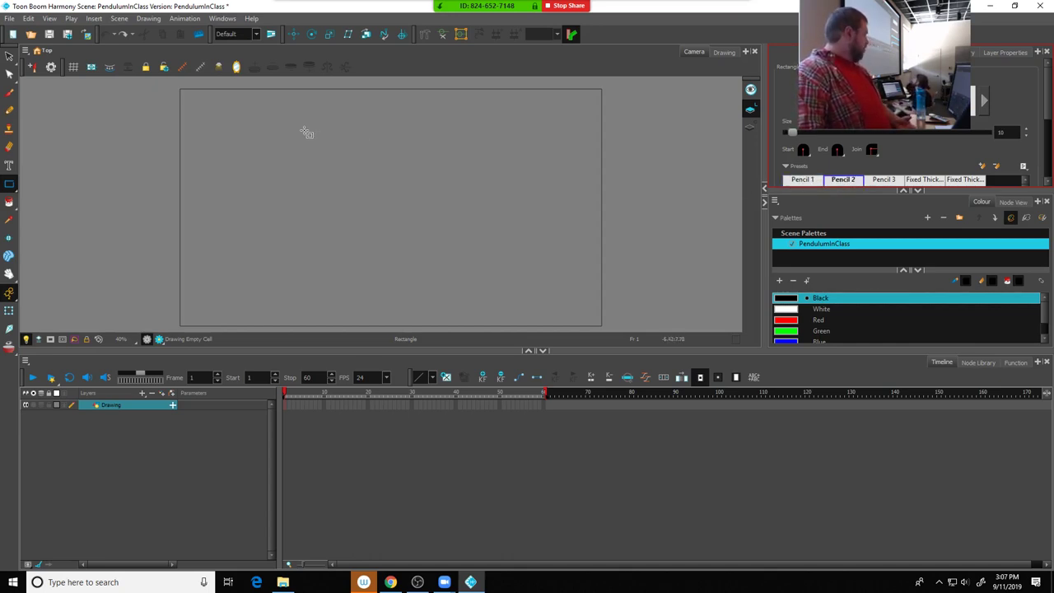
mouse_move(304, 131)
mouse_down()
mouse_move(453, 171)
mouse_move(380, 149)
mouse_up()
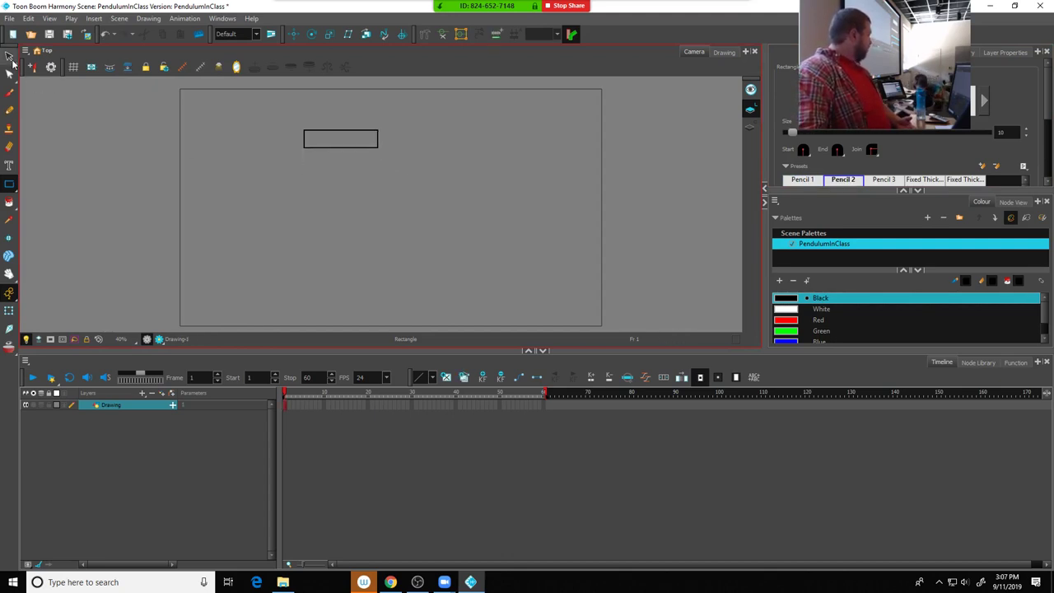
Bend the rectangle's top and bottom edges slightly inward with the Contour Editor
click(9, 56)
click(341, 149)
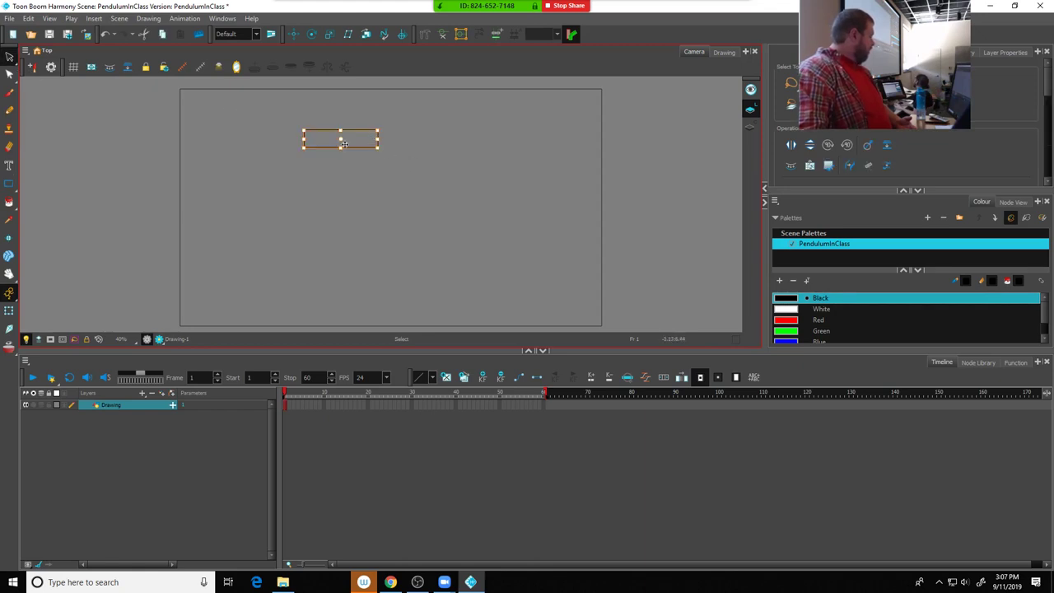
drag(347, 142, 503, 174)
scroll(428, 140, up, 3)
scroll(429, 141, up, 1)
scroll(427, 142, up, 1)
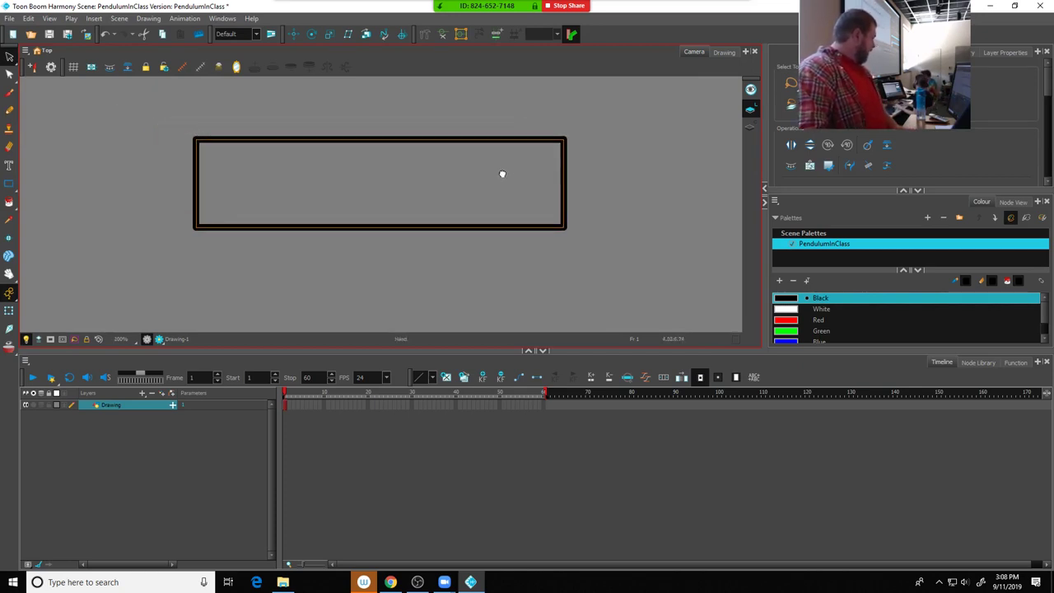
click(10, 76)
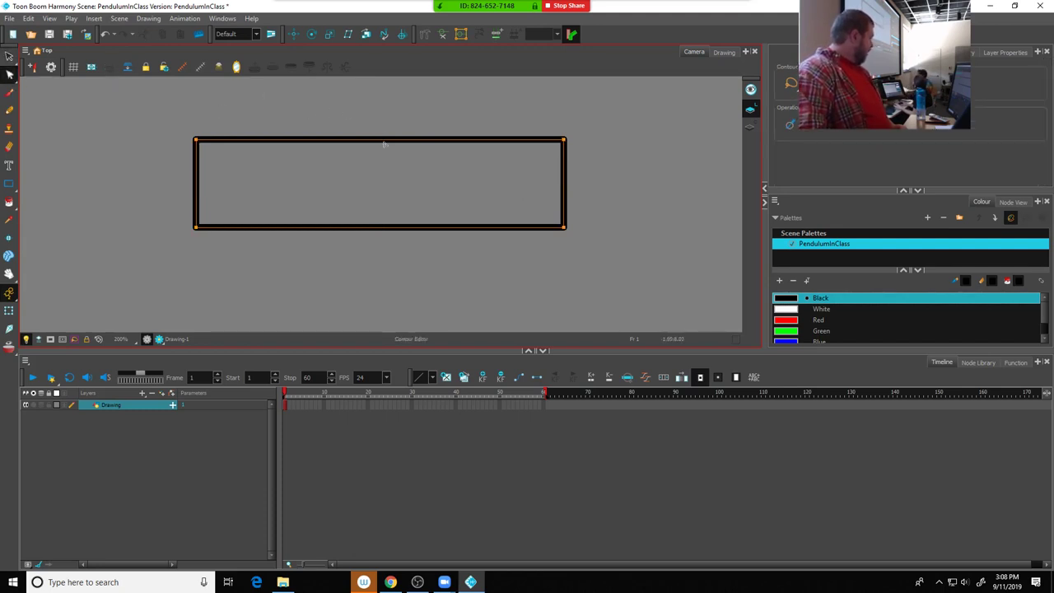
drag(383, 144, 386, 152)
drag(389, 232, 391, 216)
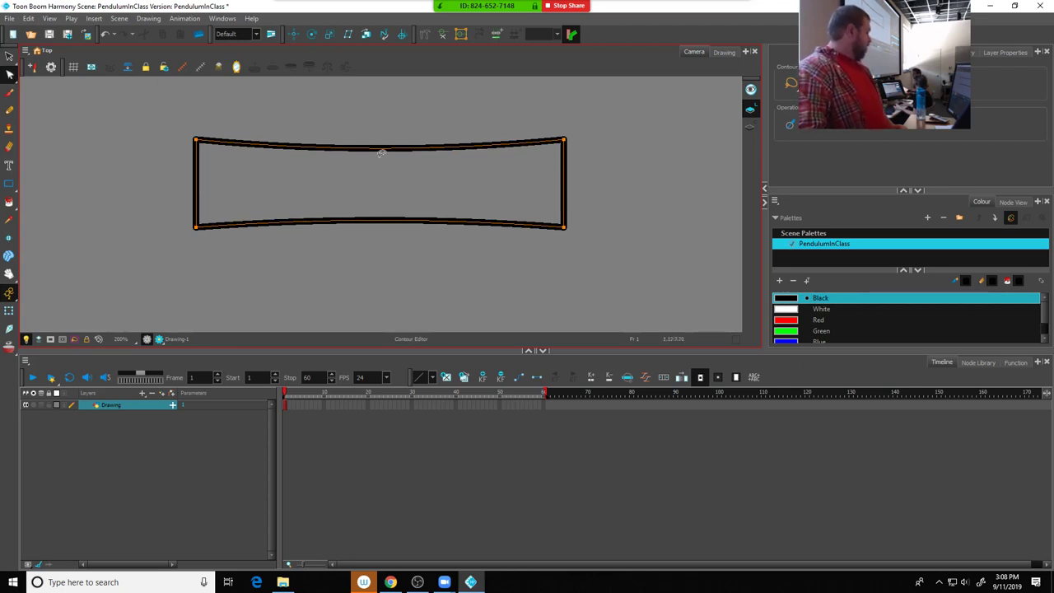
Bow the rectangle's top, bottom and right edges outward with the Contour Editor
drag(433, 125, 454, 120)
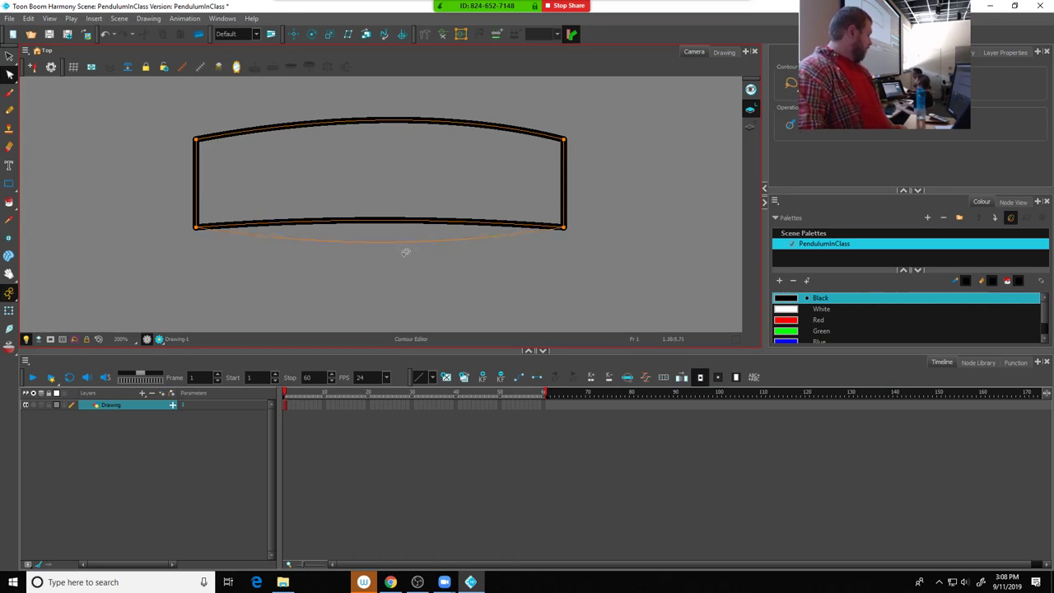
drag(405, 252, 404, 252)
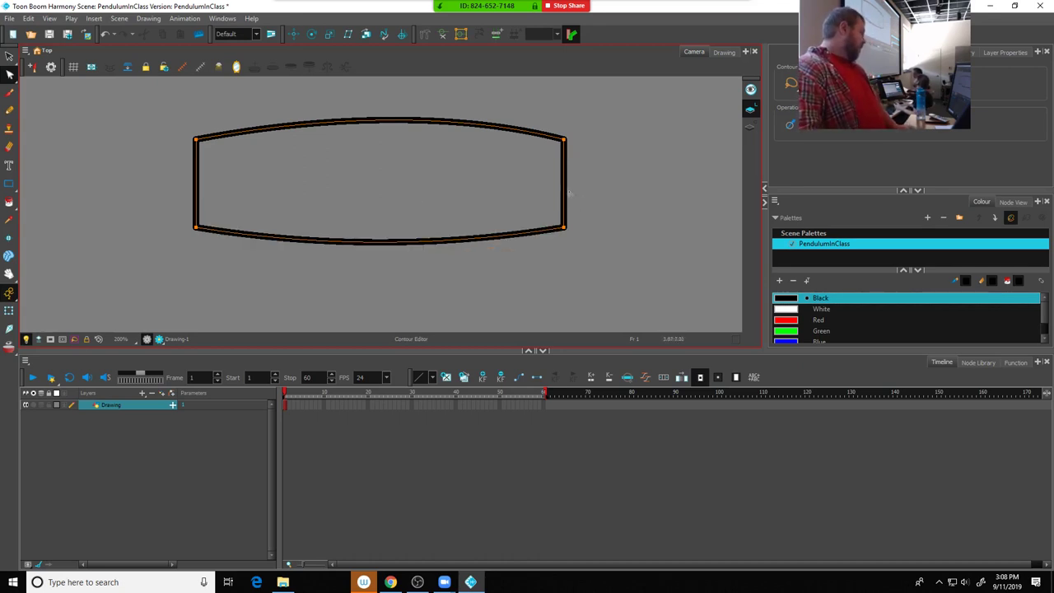
drag(566, 184, 578, 189)
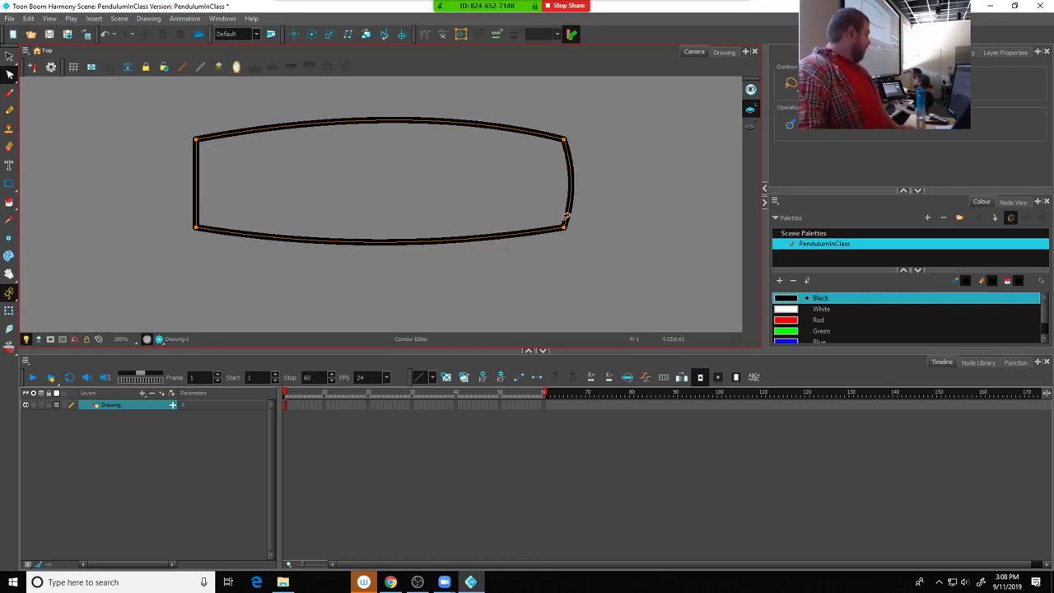
Try to pull the shape's left edge outward, then undo the change to its lower-left corner
click(219, 194)
click(196, 192)
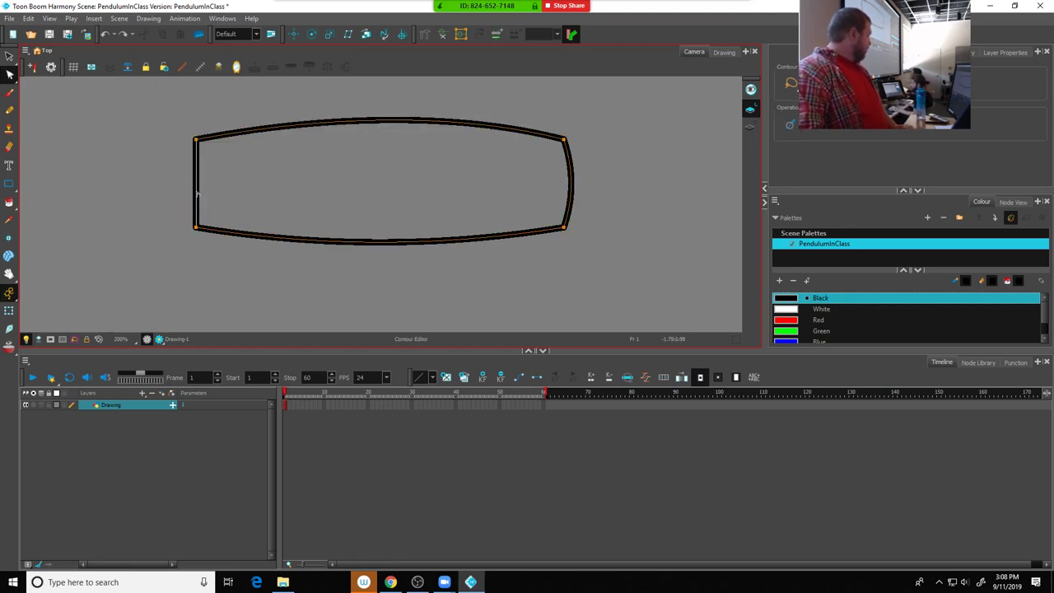
drag(194, 192, 189, 194)
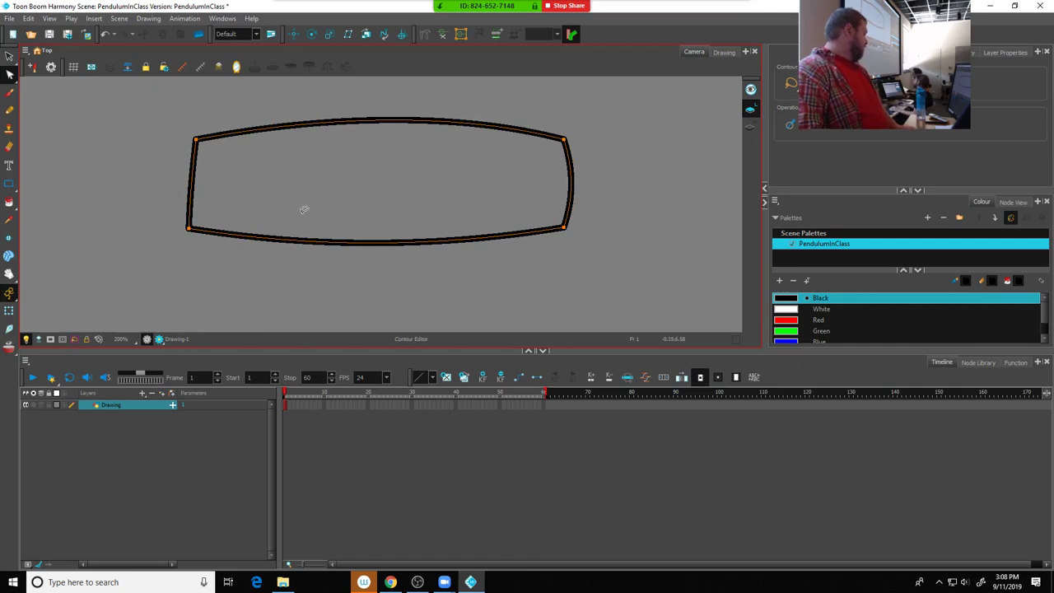
key(ctrl+z)
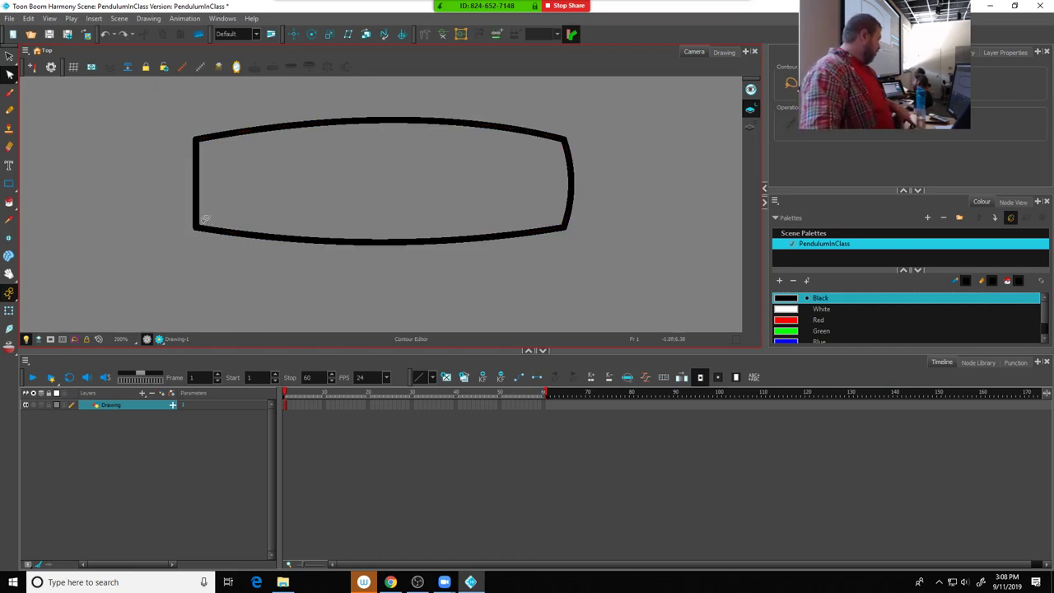
Bow the shape's left edge slightly outward while keeping both of its corner points in place
click(196, 209)
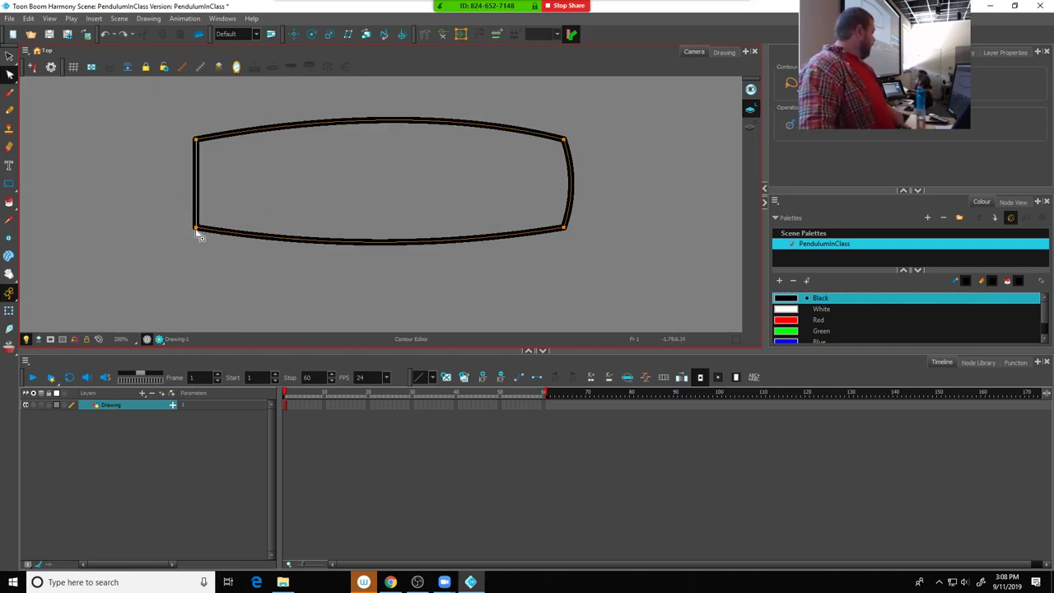
click(198, 235)
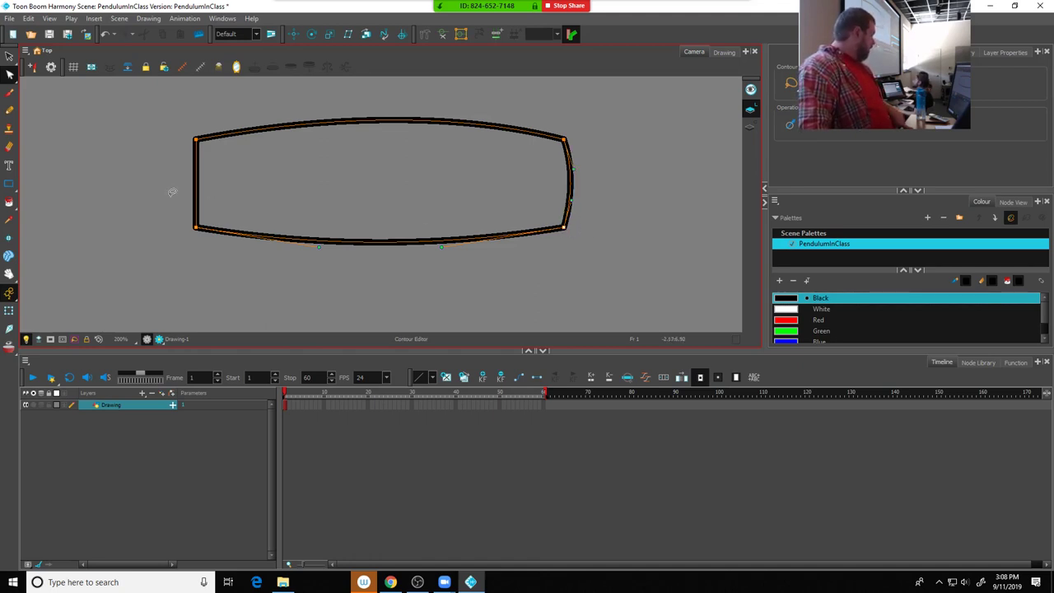
drag(198, 185, 191, 186)
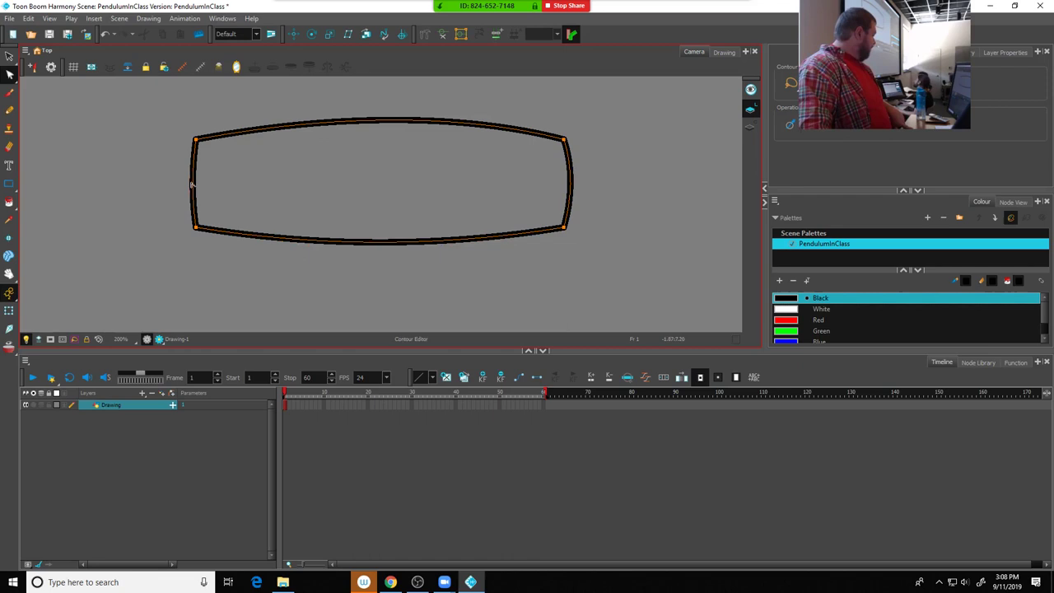
Bend the left, top, bottom and right edges of the base shape inward with the Contour Editor
click(198, 228)
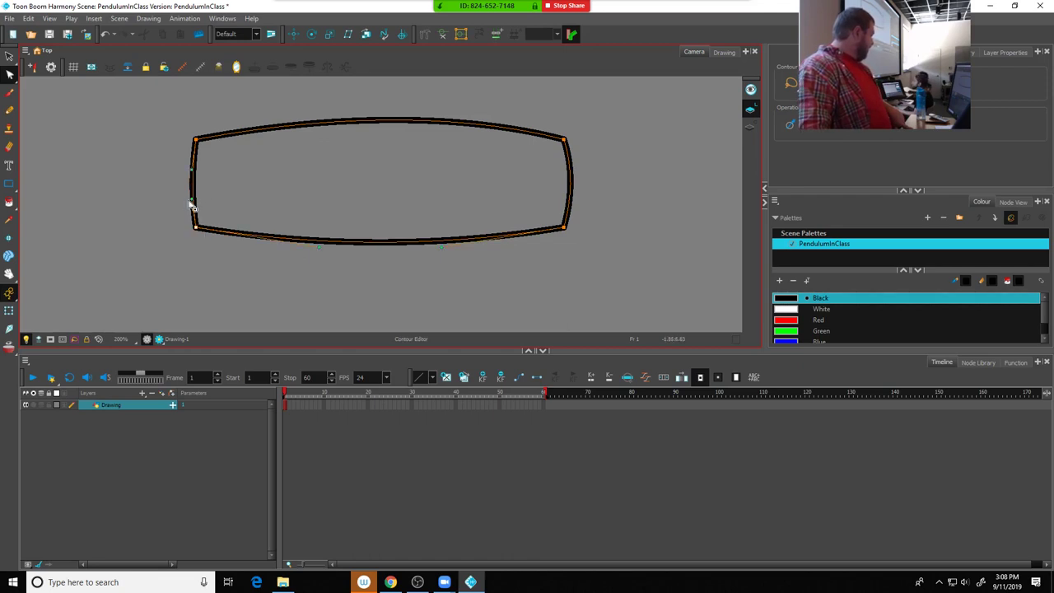
mouse_move(191, 206)
mouse_down()
mouse_move(205, 200)
mouse_move(202, 188)
mouse_up()
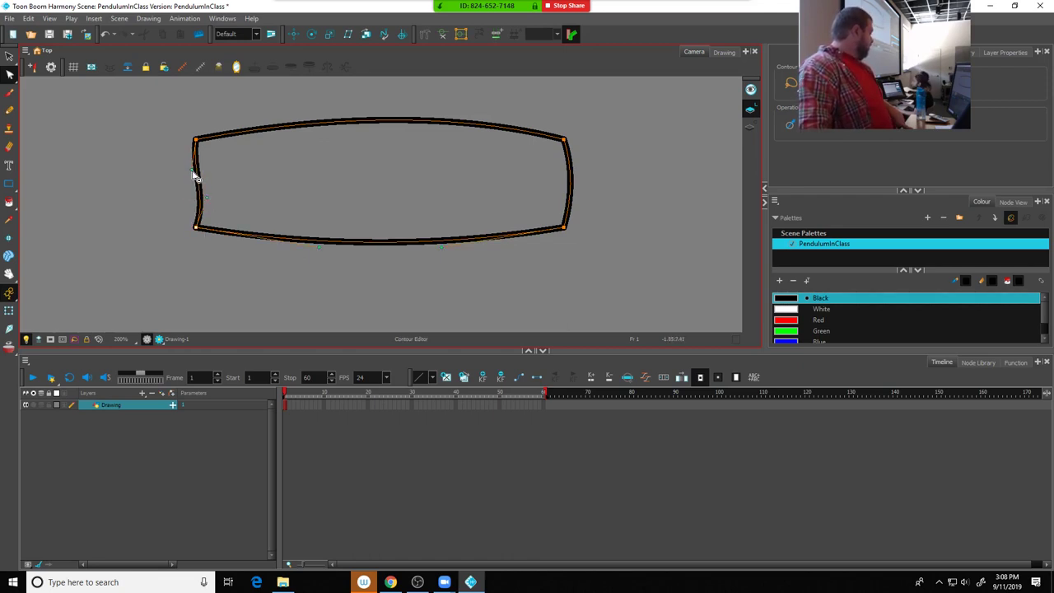
click(196, 177)
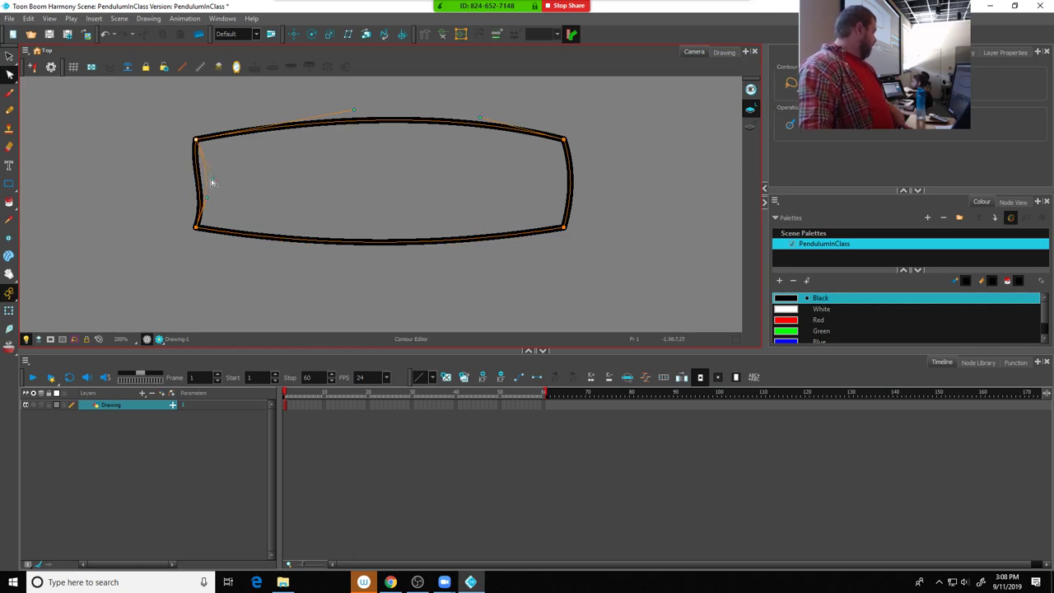
drag(212, 183, 209, 179)
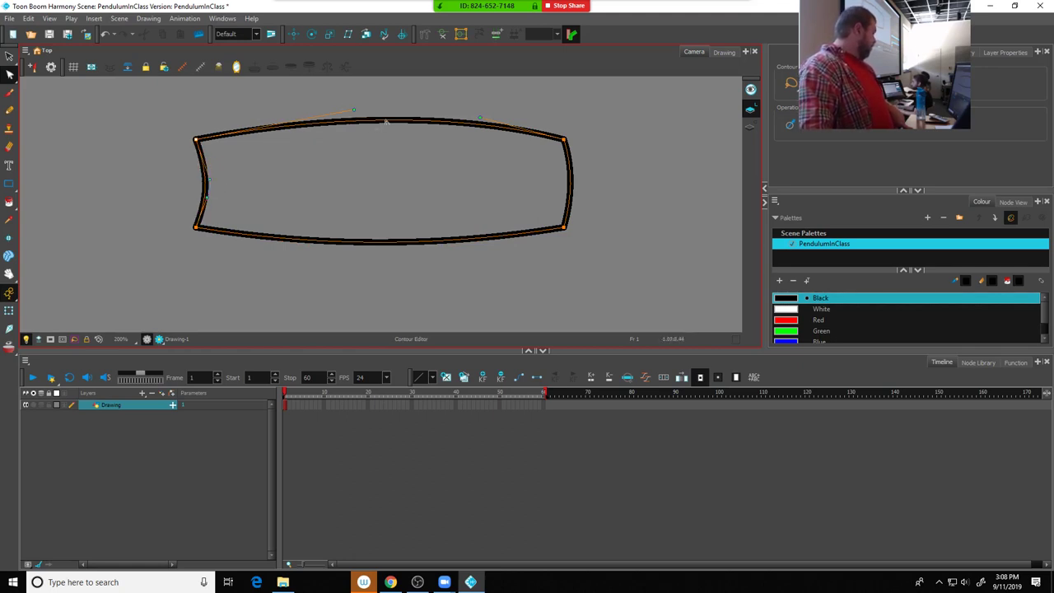
drag(385, 121, 384, 155)
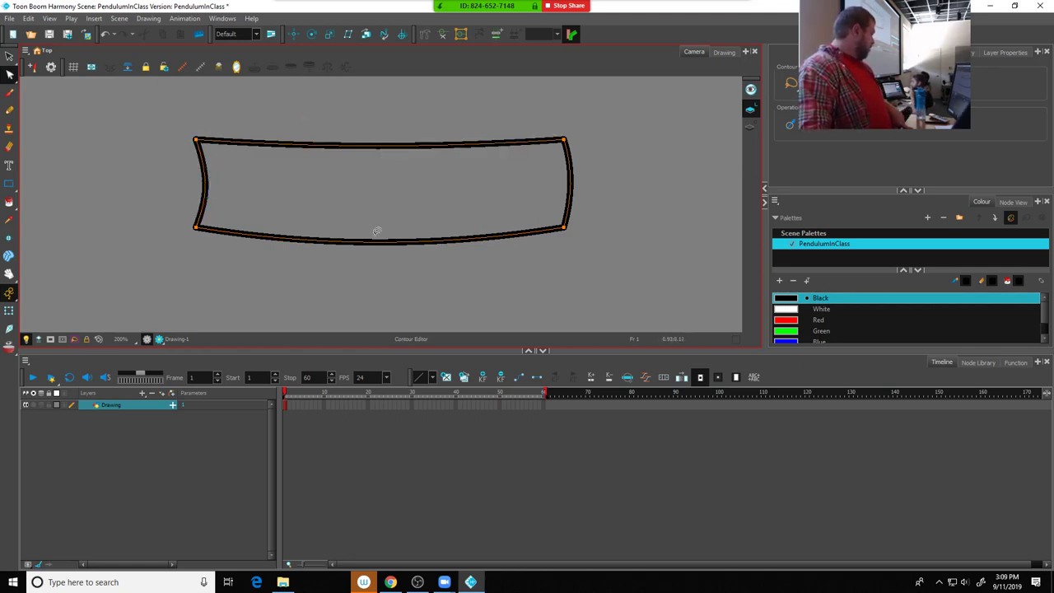
drag(373, 240, 376, 199)
drag(570, 183, 561, 181)
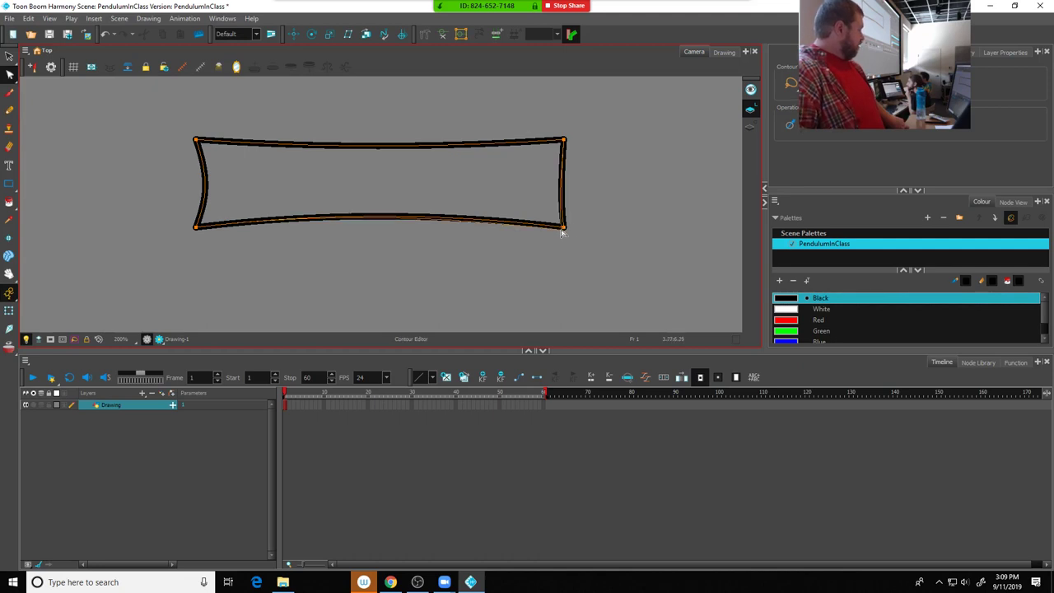
Nudge the shape's two right-hand corner points slightly outward and curve the right edge a little further inward
drag(565, 231, 566, 232)
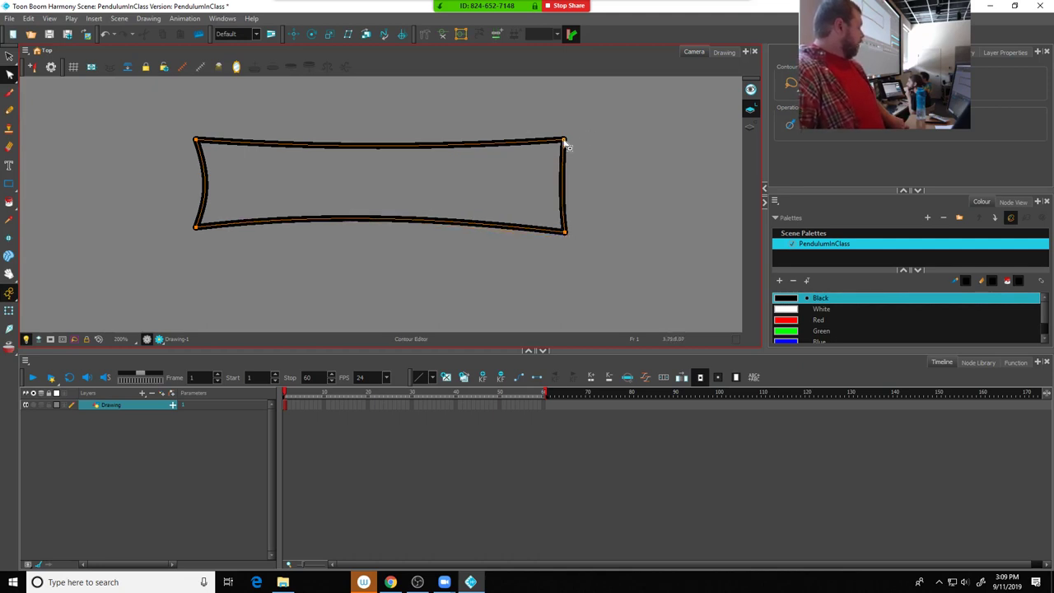
drag(564, 140, 571, 146)
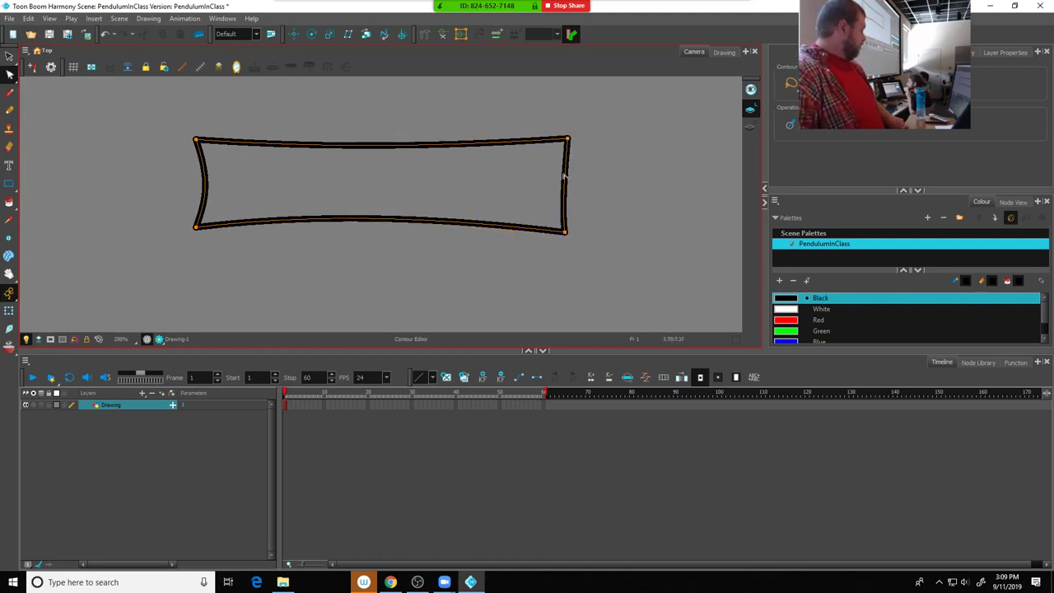
drag(567, 139, 560, 175)
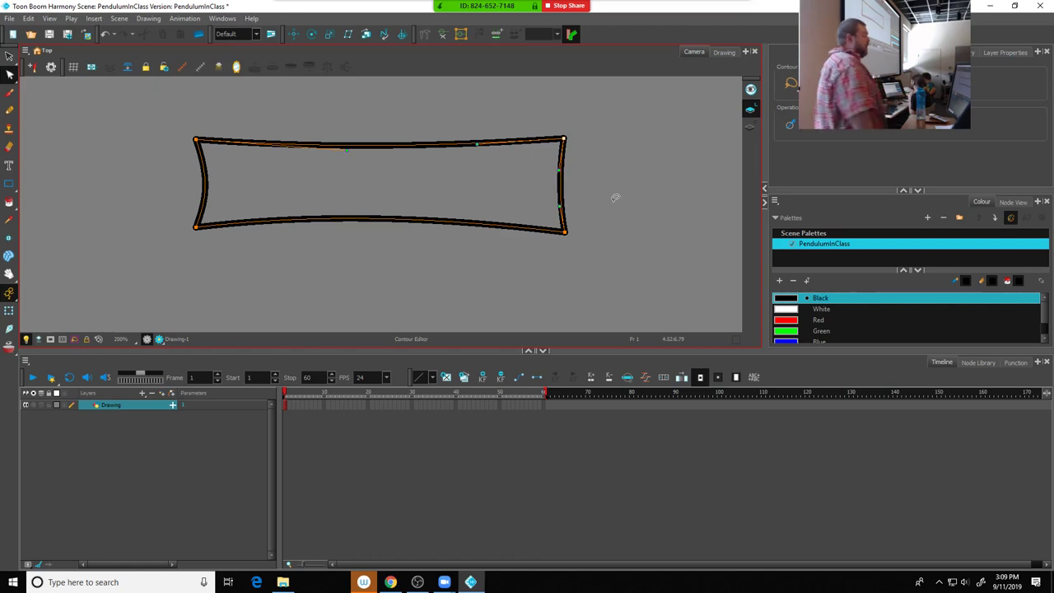
Soften the inward curve of the base shape's left and bottom edges
click(196, 229)
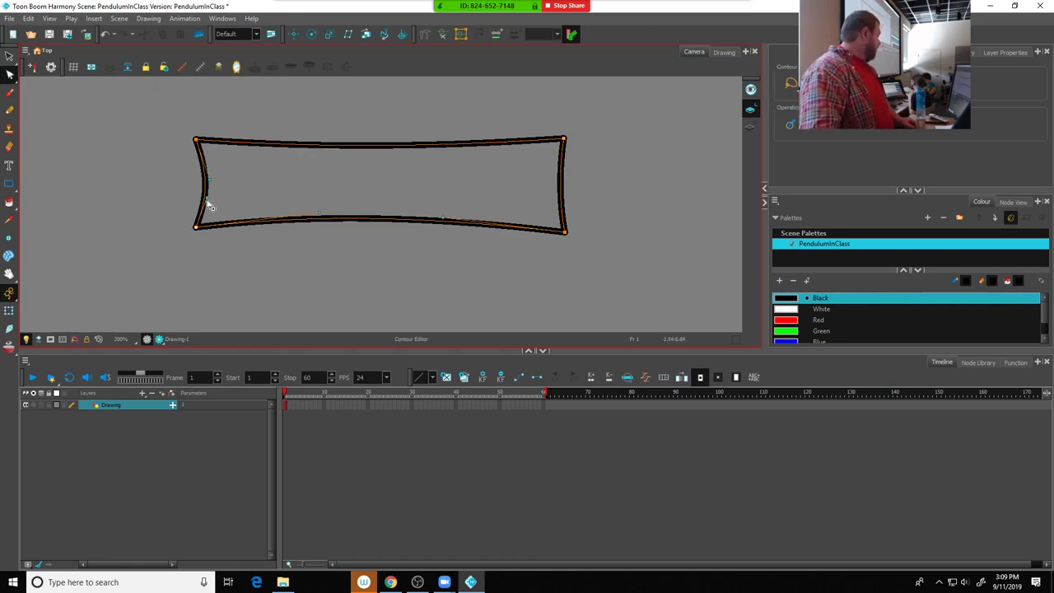
drag(211, 207, 205, 178)
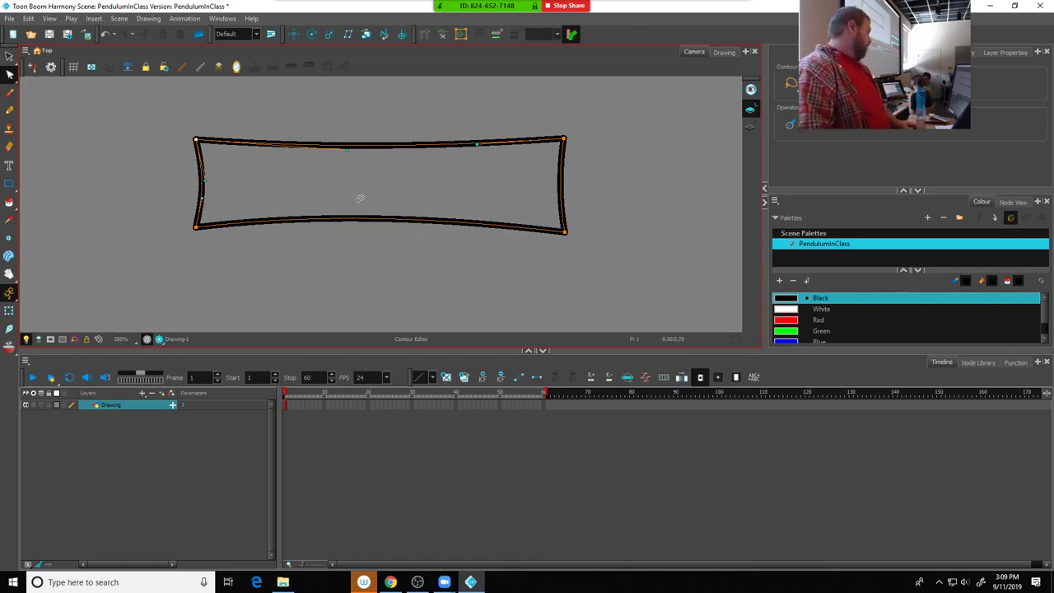
drag(368, 219, 371, 224)
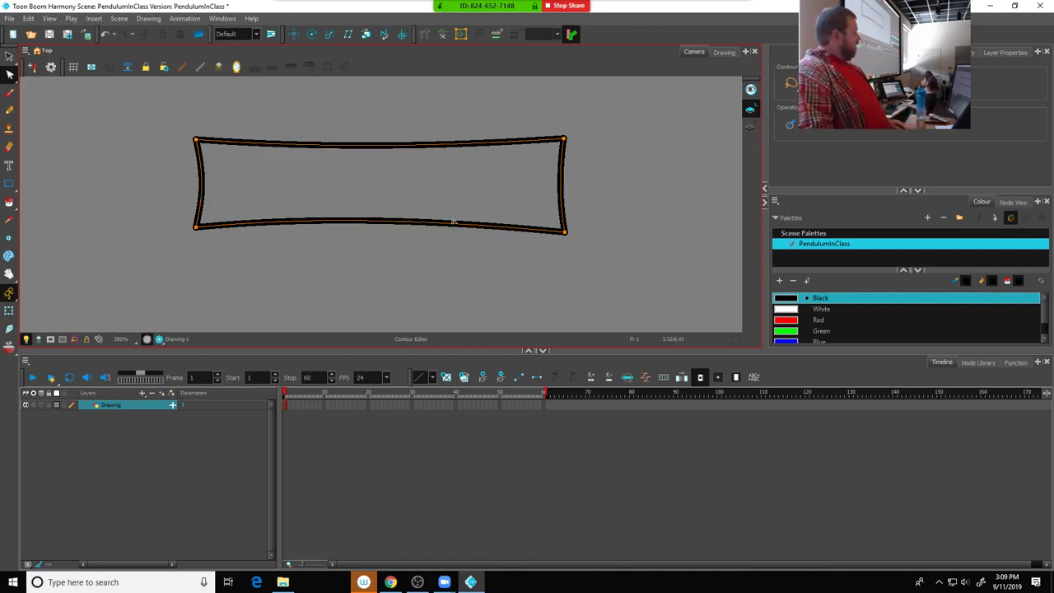
scroll(453, 221, down, 4)
scroll(428, 221, down, 2)
scroll(409, 220, up, 4)
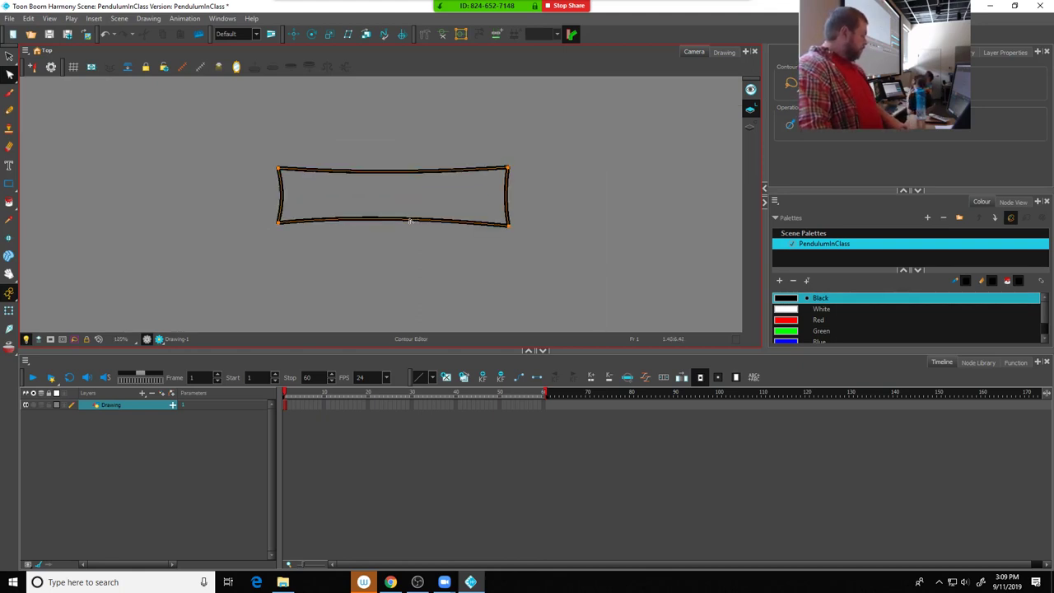
scroll(409, 220, up, 3)
scroll(410, 220, down, 3)
scroll(408, 219, up, 1)
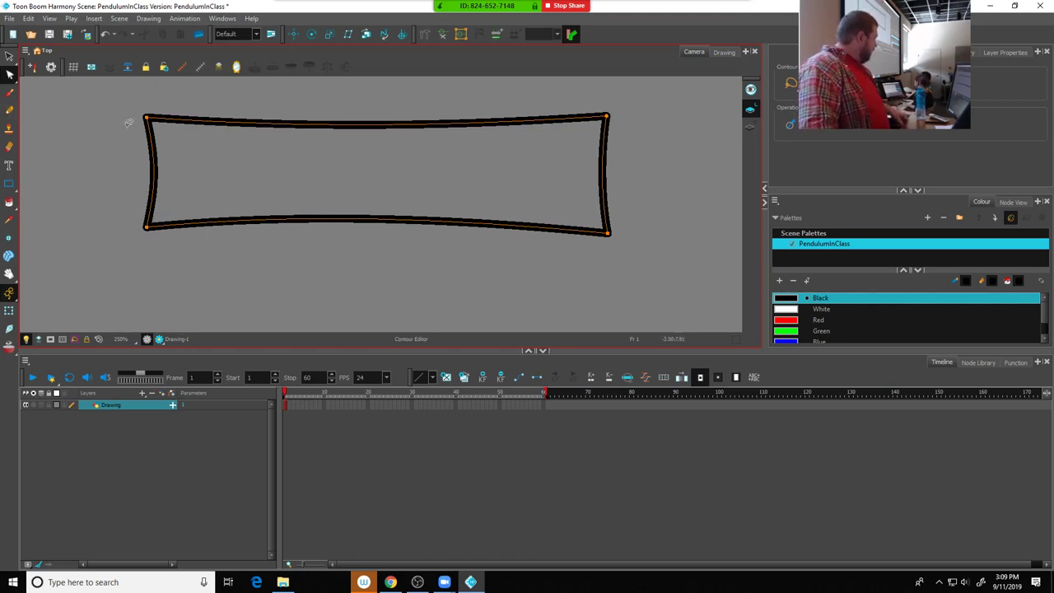
Show the base shape in the Drawing view, enlarged to about 400% and fully in sight
click(723, 52)
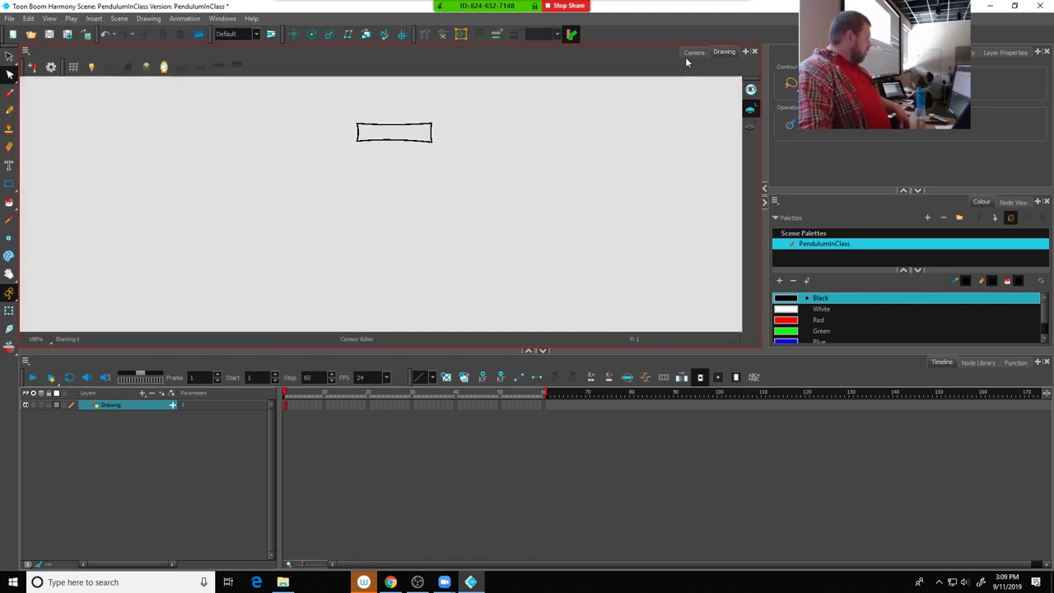
scroll(428, 145, up, 5)
drag(390, 137, 397, 261)
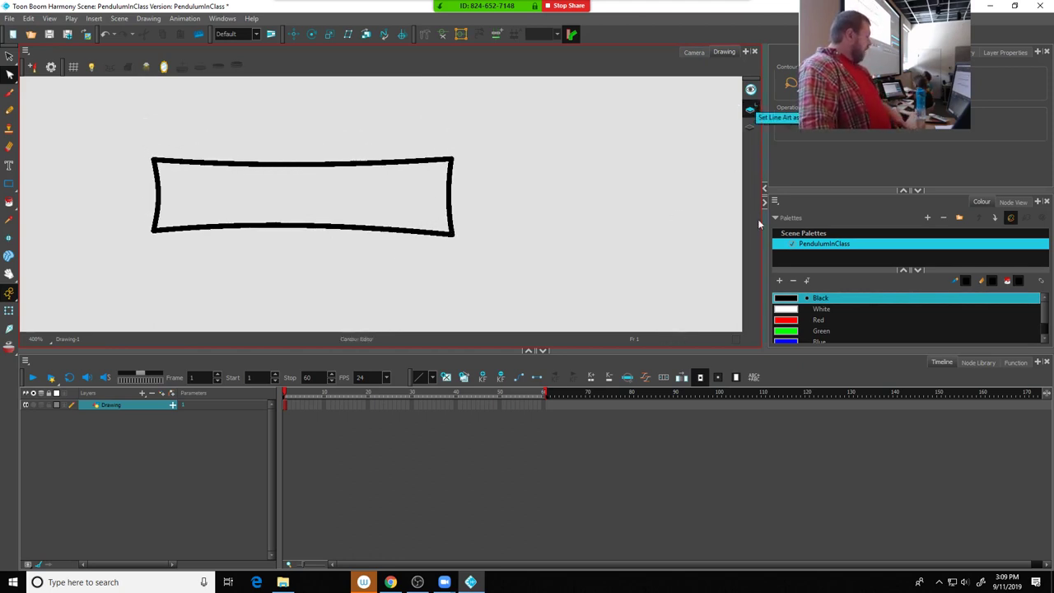
Activate the Paint tool, reveal the full colour list and rename the Red swatch to FillBase
click(9, 202)
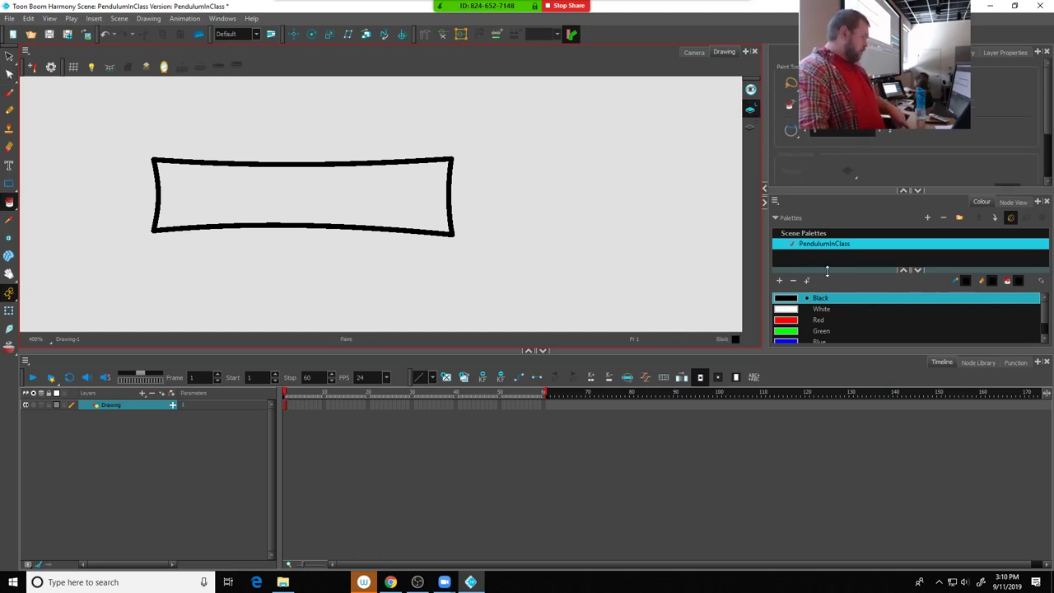
drag(827, 266, 829, 236)
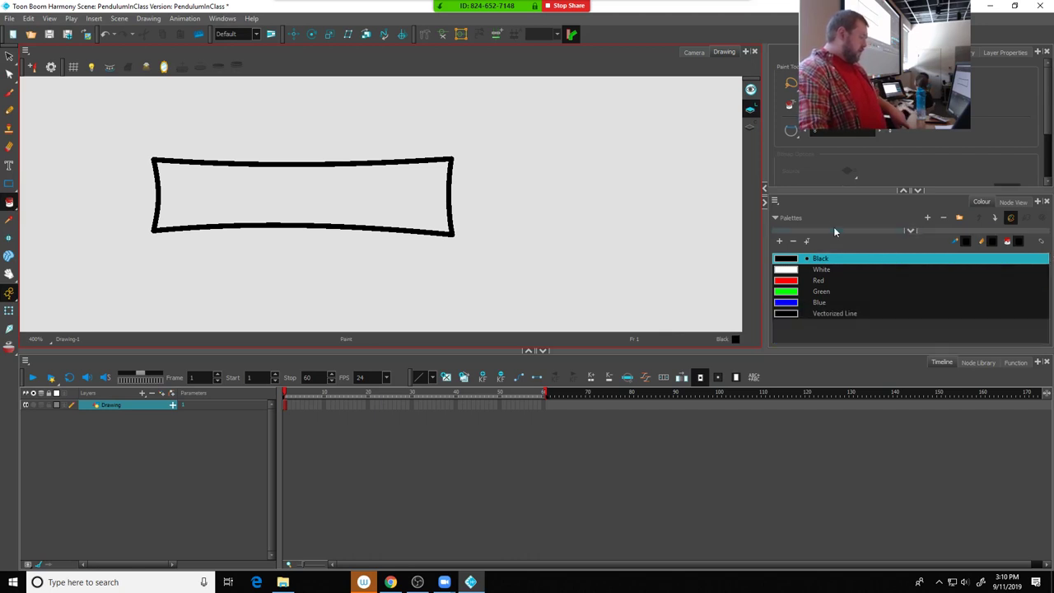
click(809, 281)
double_click(822, 283)
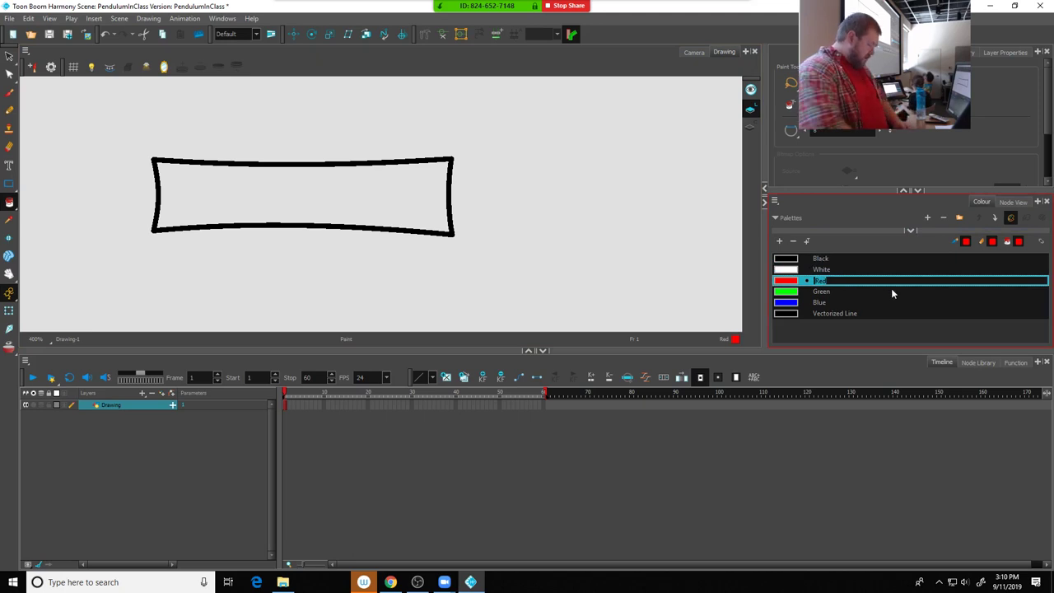
text(Fill)
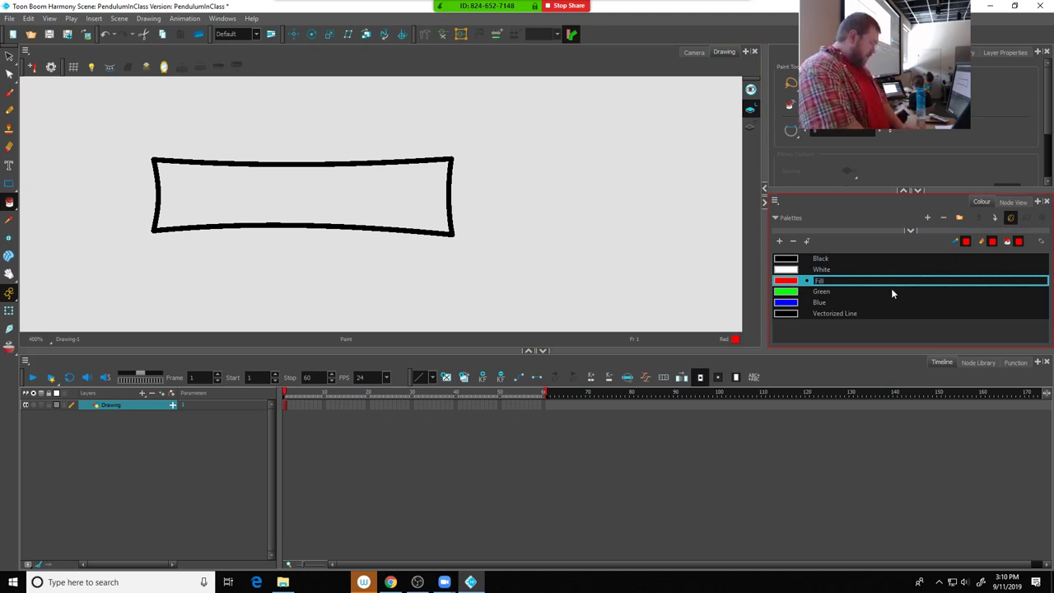
text(Base)
key(Tab)
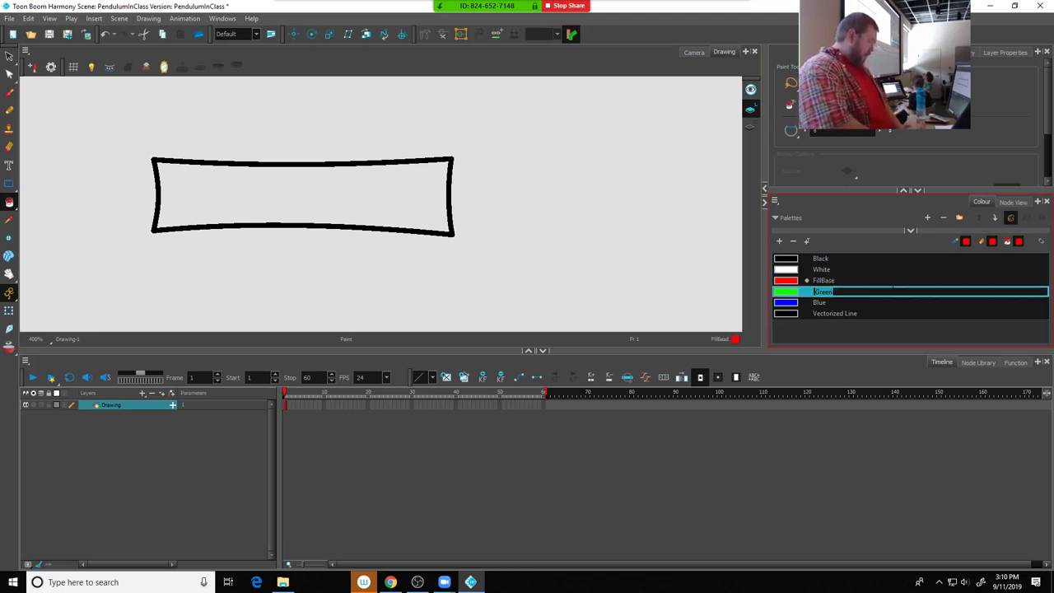
Change the FillBase colour to light pink (RGB 255, 144, 195) and paint the inside of the base shape with it
double_click(792, 282)
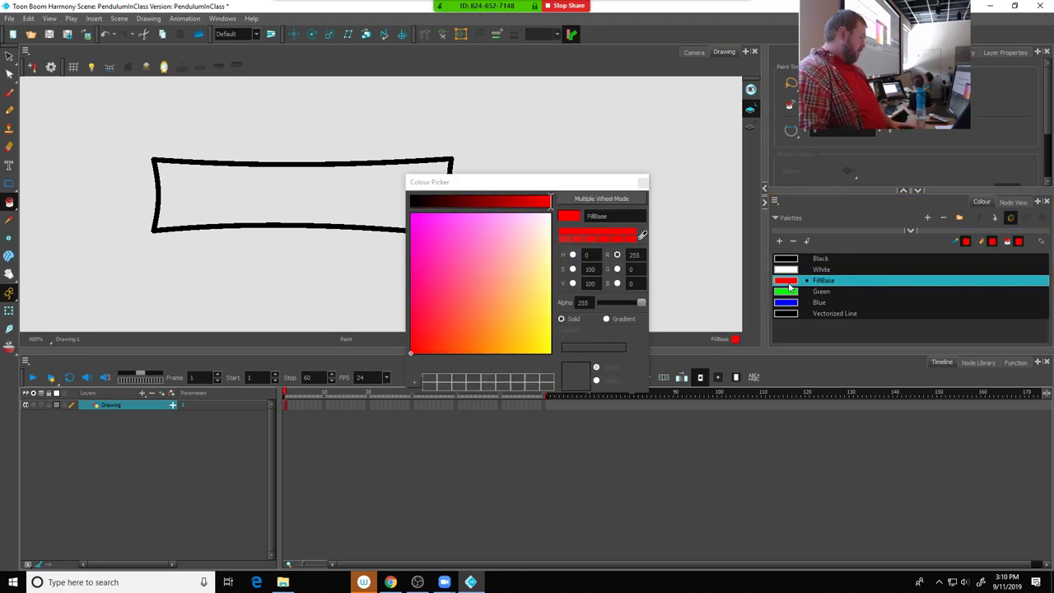
click(454, 259)
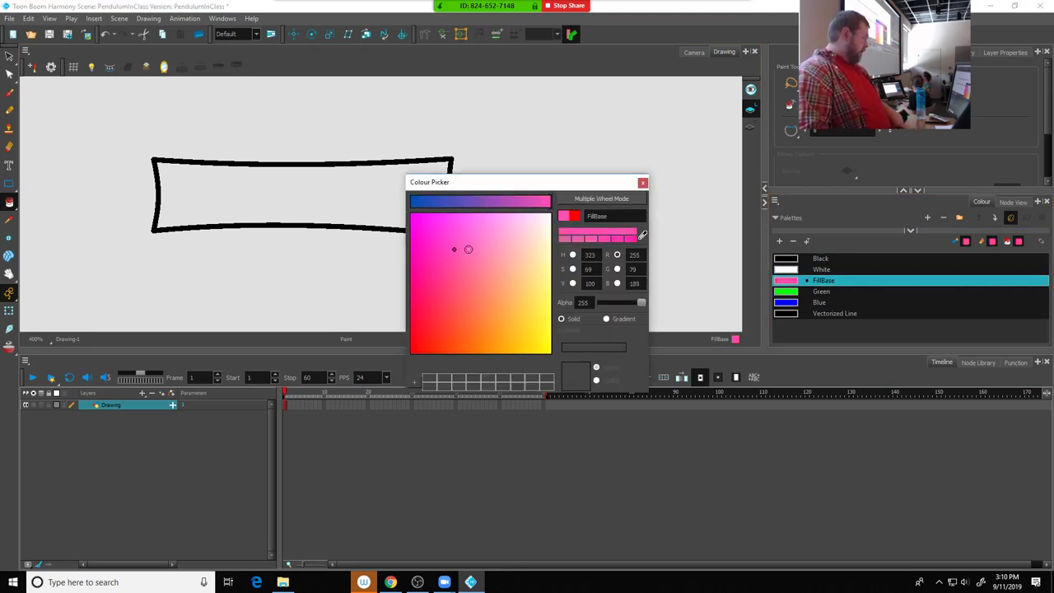
click(489, 247)
click(491, 246)
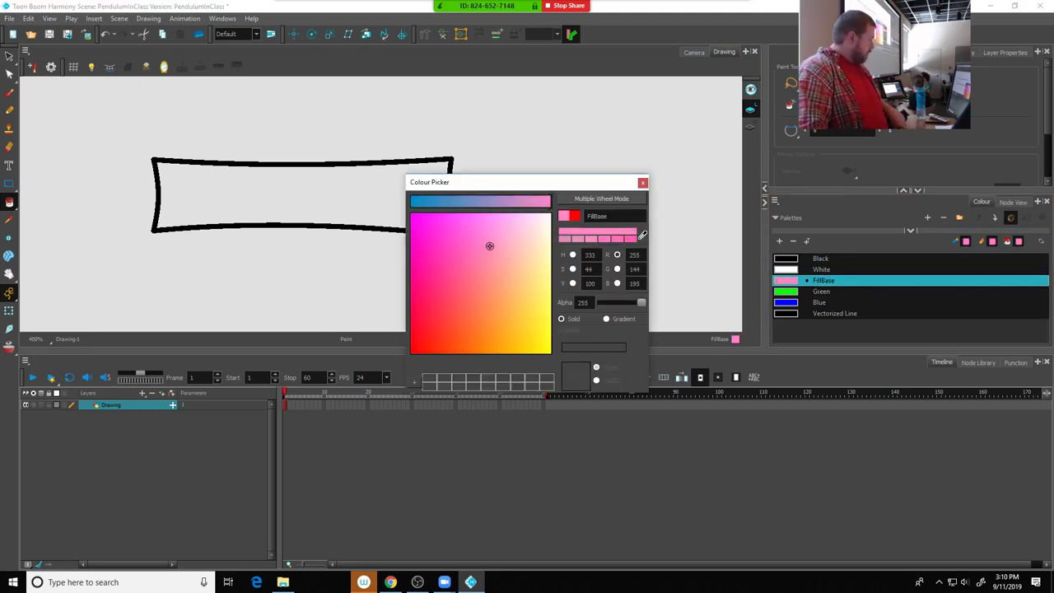
click(642, 182)
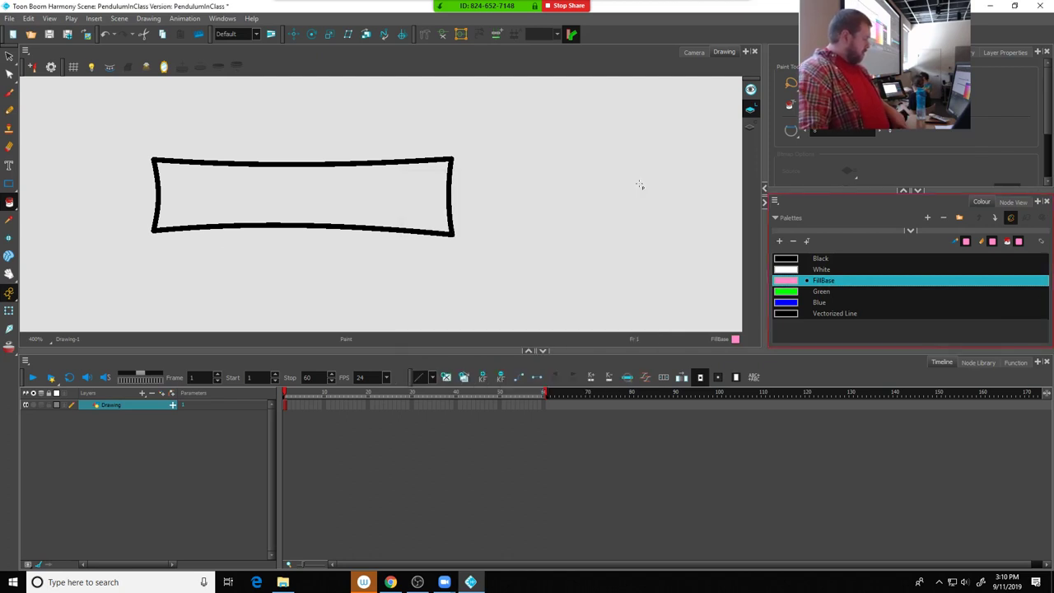
click(304, 192)
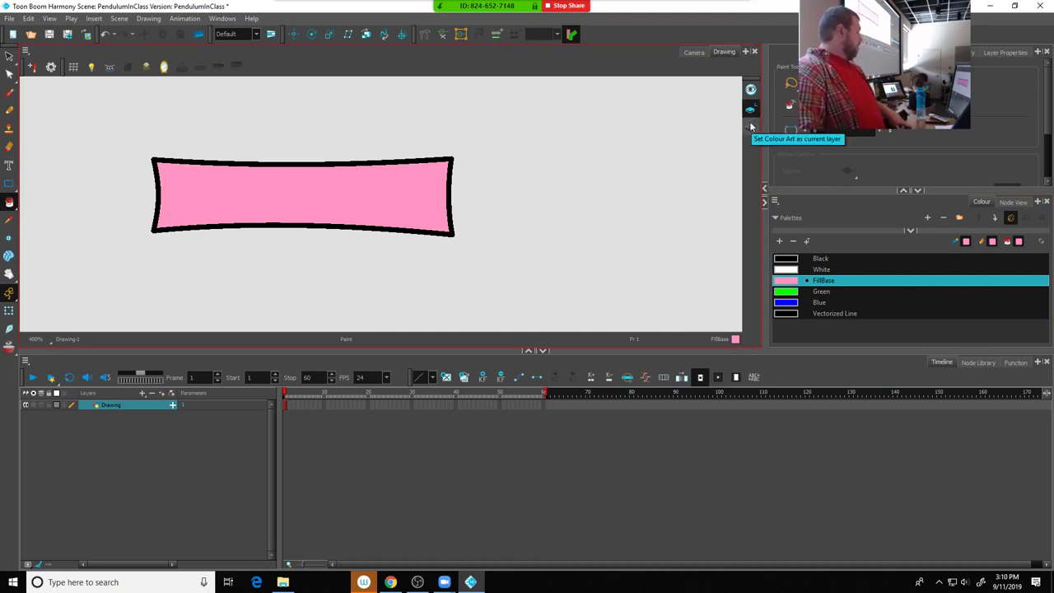
Select the pink fill, move it away from its outline, undo the move and delete the fill
click(9, 56)
click(298, 190)
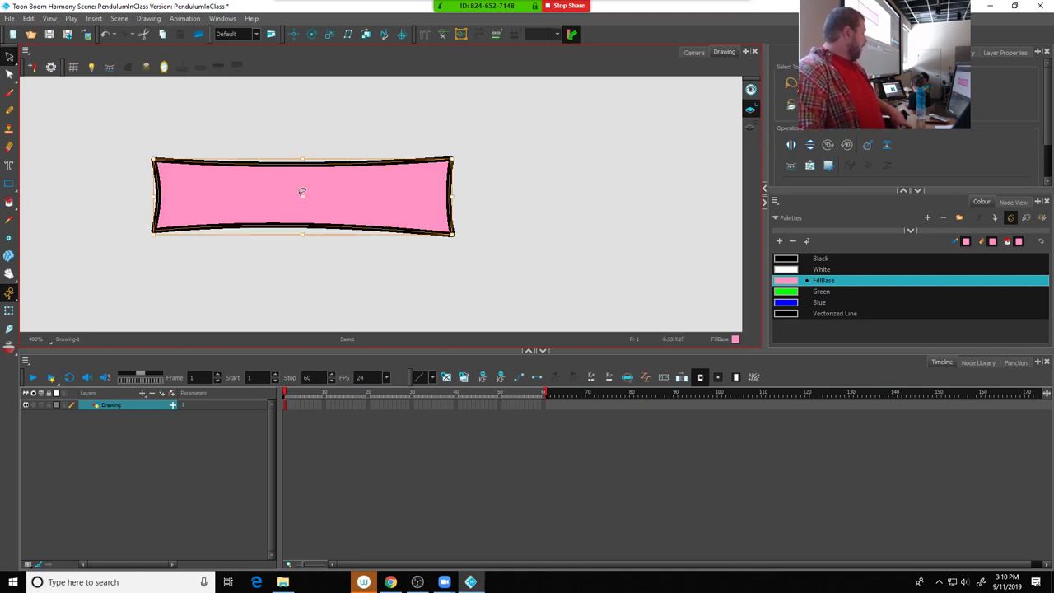
drag(397, 214, 527, 196)
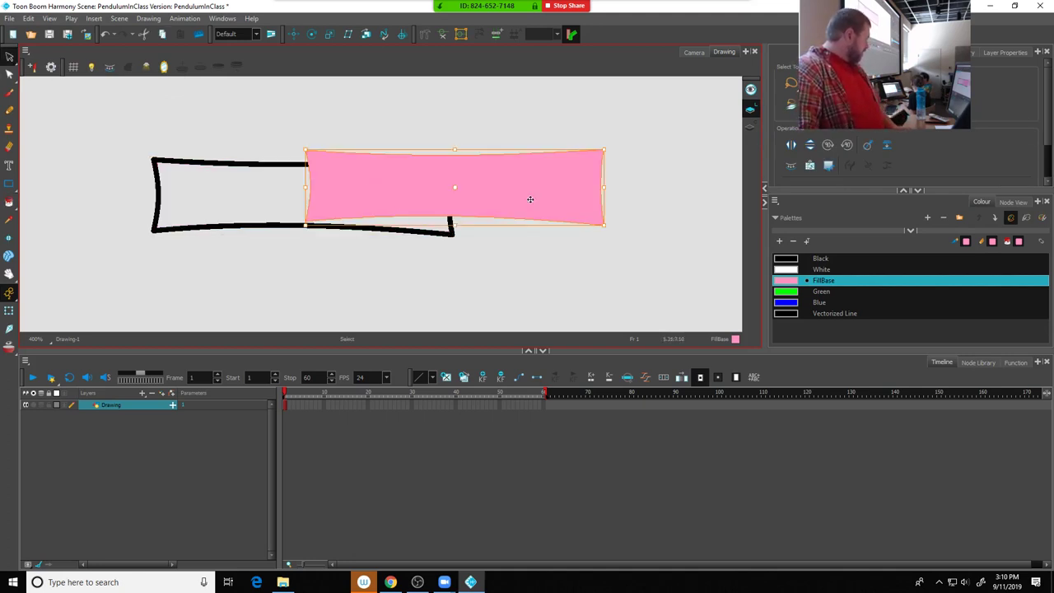
key(ctrl+z)
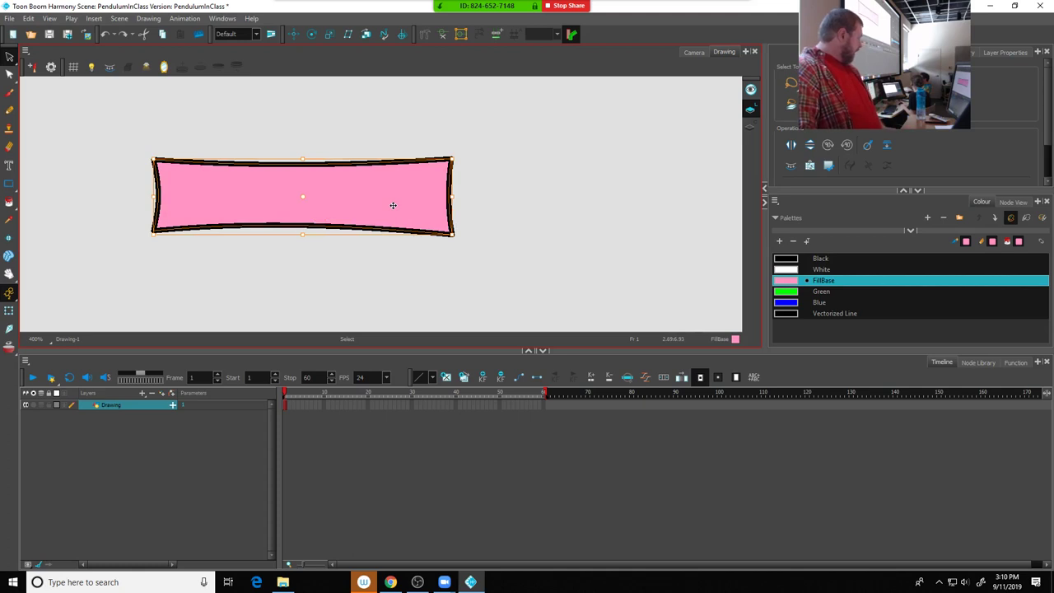
key(Delete)
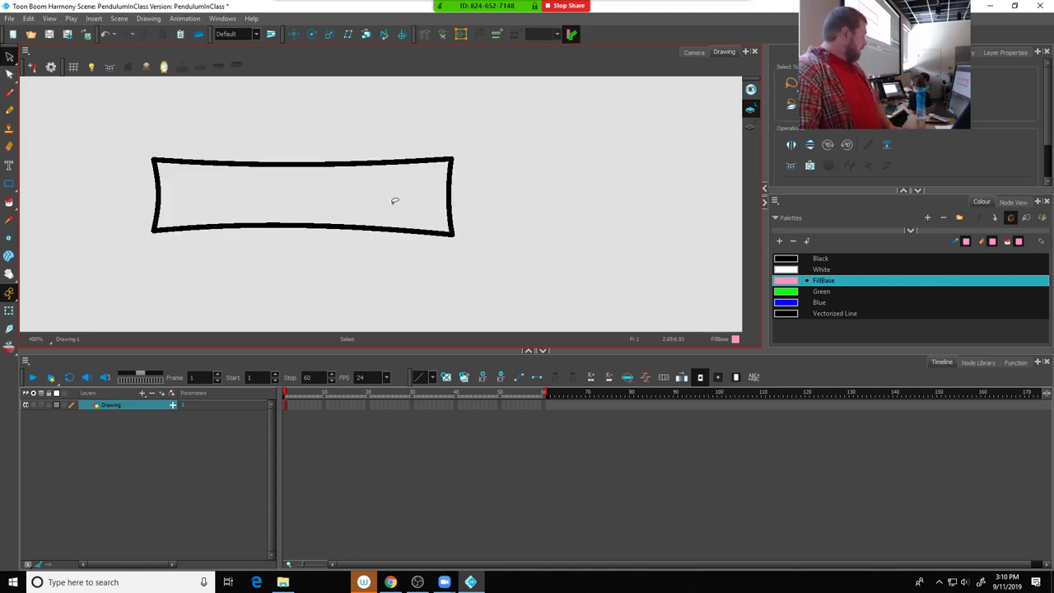
Try deleting all artwork on the Colour Art layer, undoing the deletions
key(Delete)
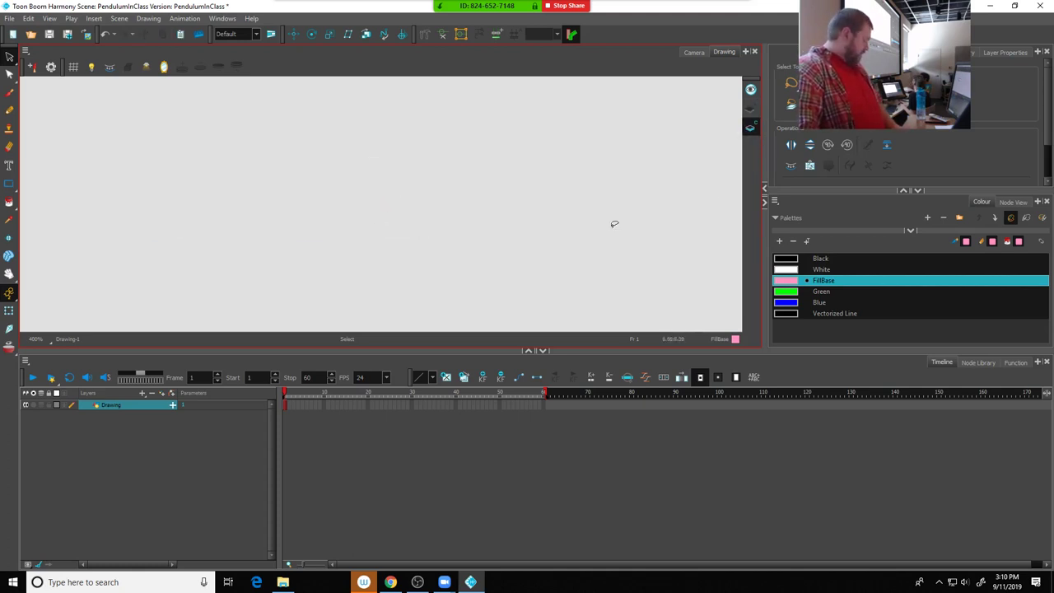
key(ctrl+z)
key(ctrl+z)
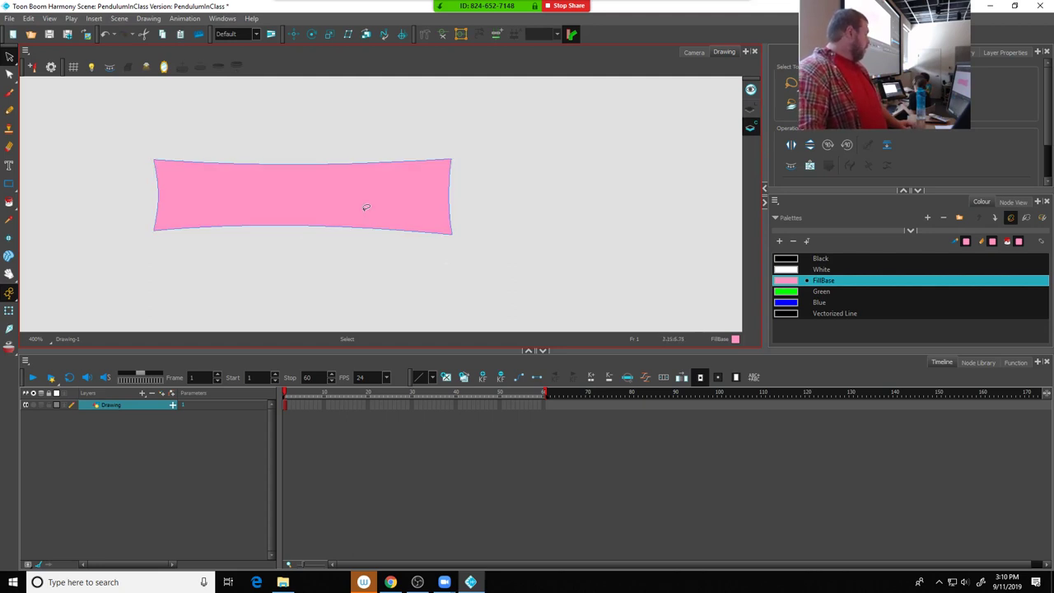
key(ctrl+a)
key(Delete)
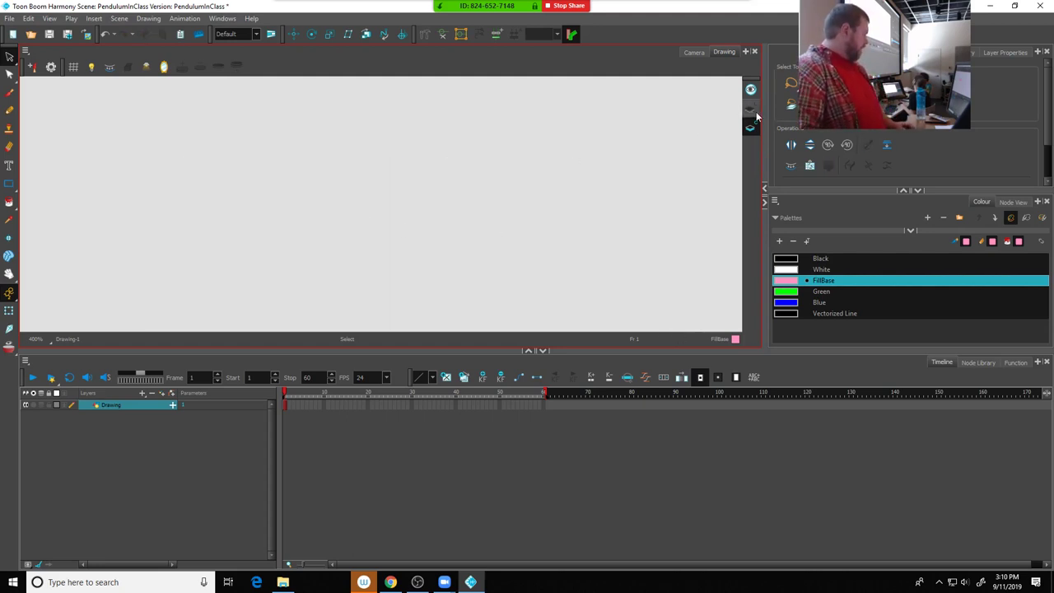
key(ctrl+z)
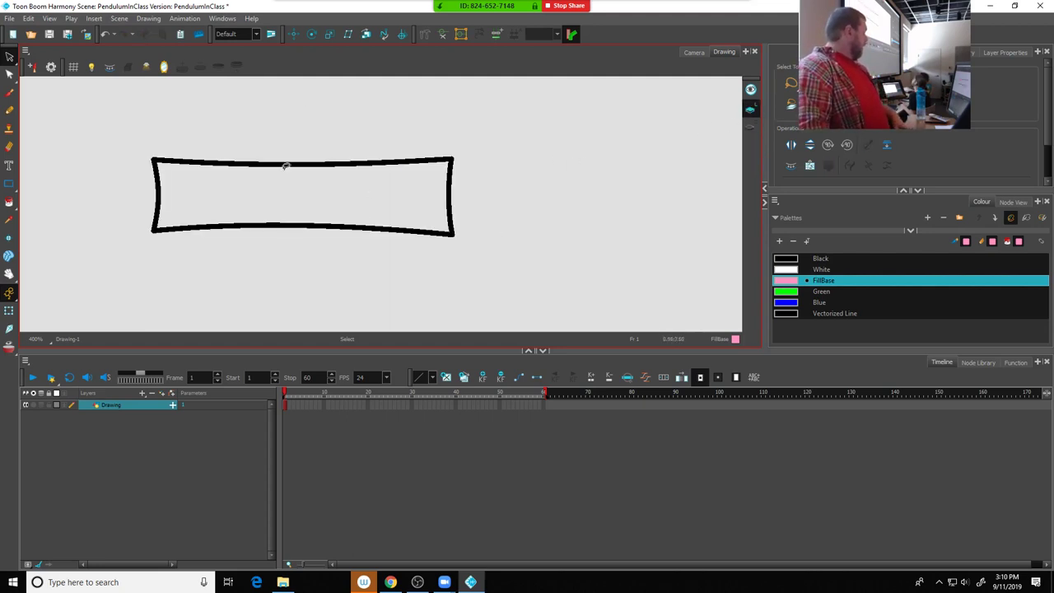
click(107, 73)
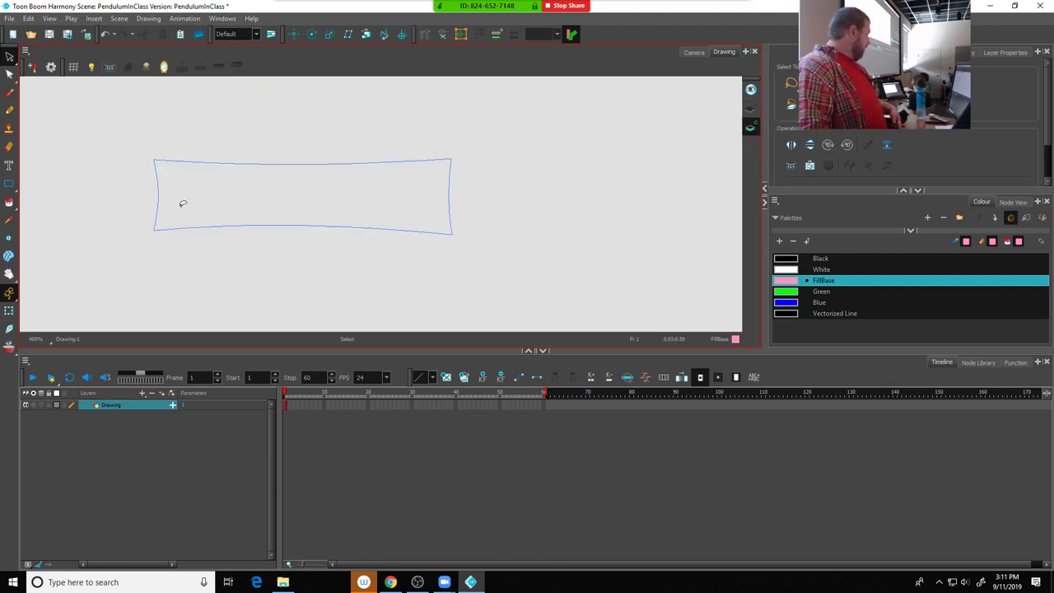
Paint the base shape with FillBase on the Colour Art layer and preview it together with the Line Art outline in the Drawing and Camera views
click(9, 202)
click(347, 208)
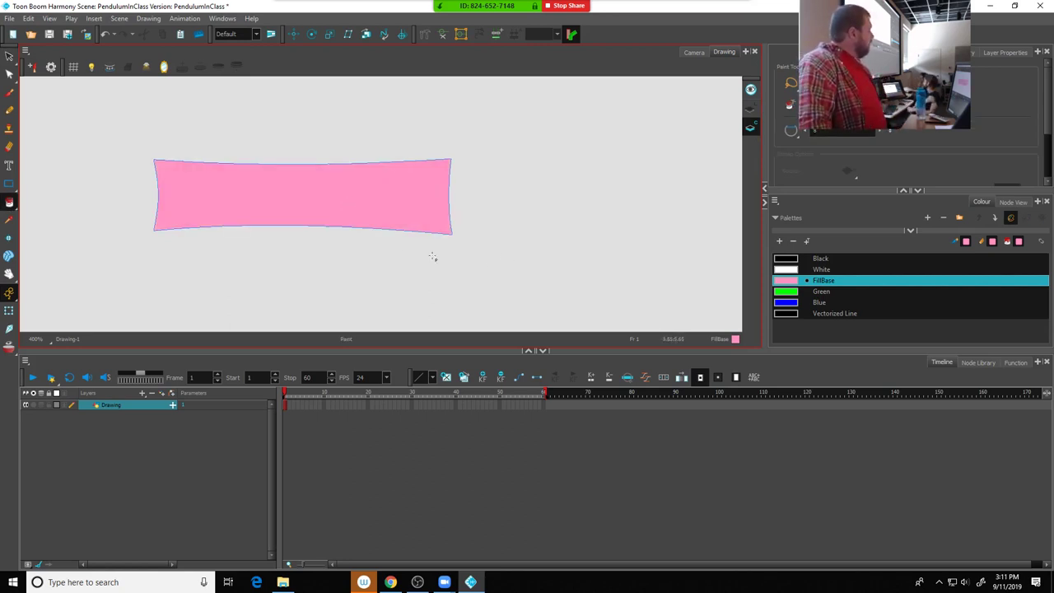
click(750, 108)
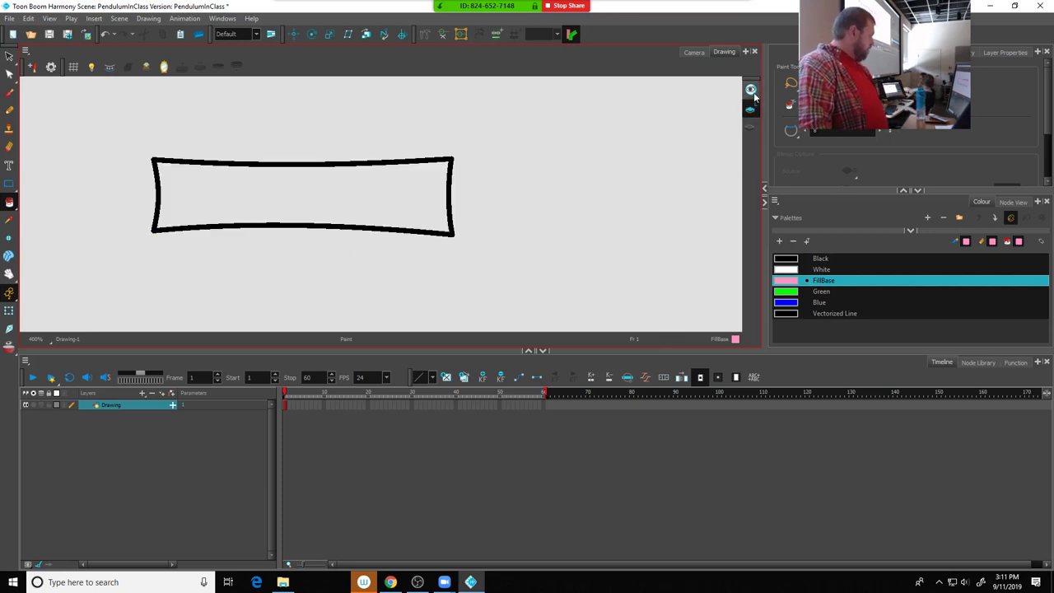
click(751, 90)
click(695, 52)
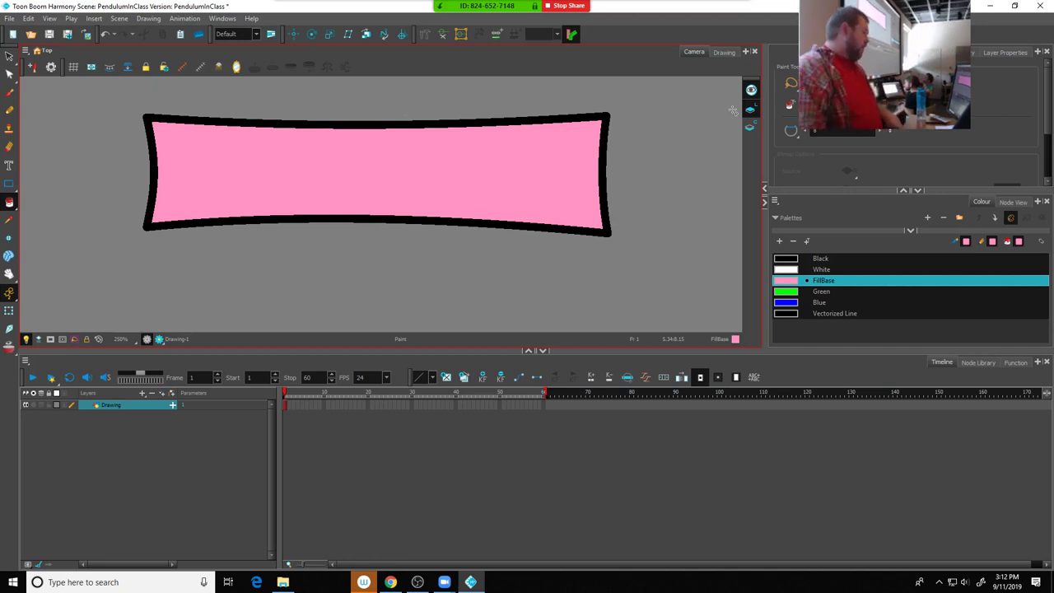
click(724, 52)
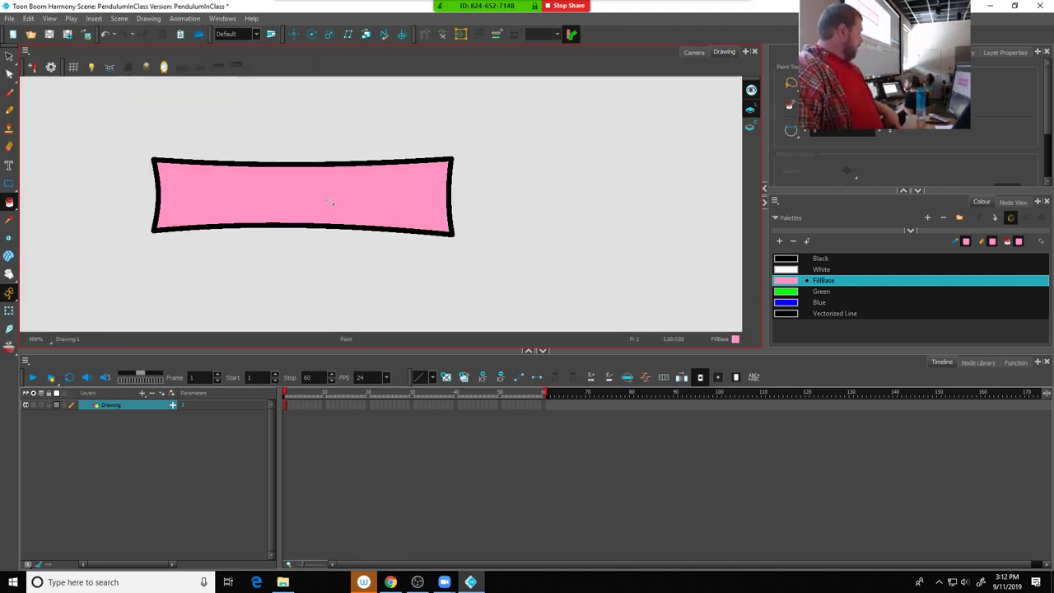
Select the pink fill on the Colour Art layer and delete it
click(9, 56)
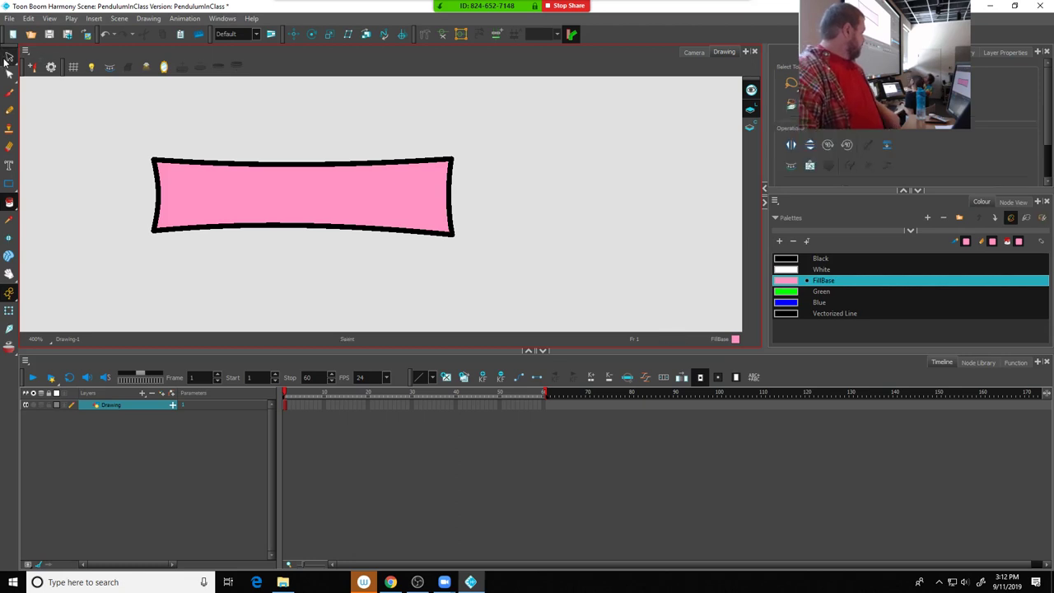
click(320, 193)
key(Escape)
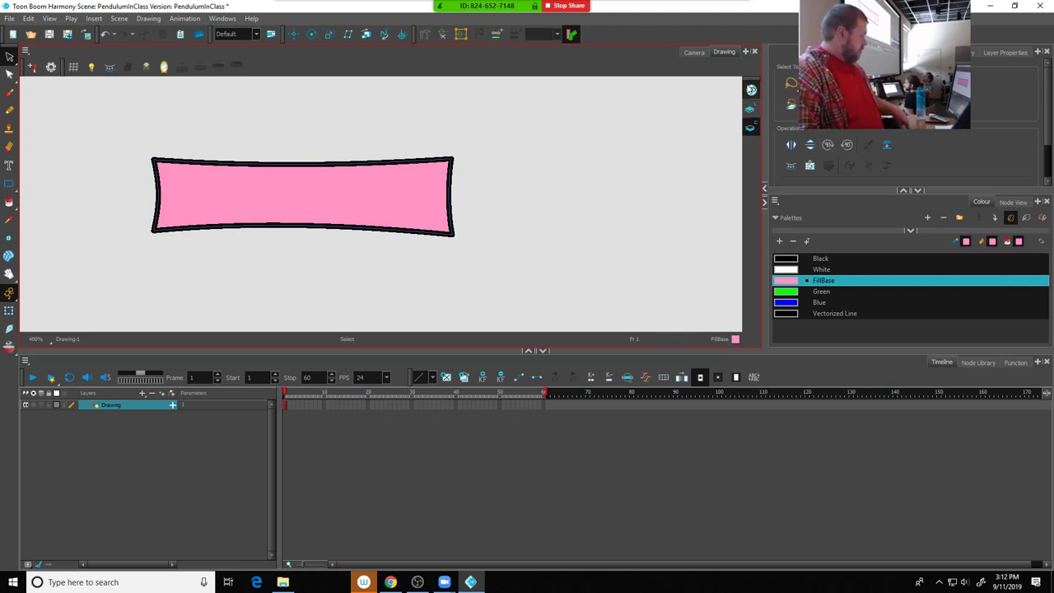
click(750, 108)
click(750, 119)
click(751, 119)
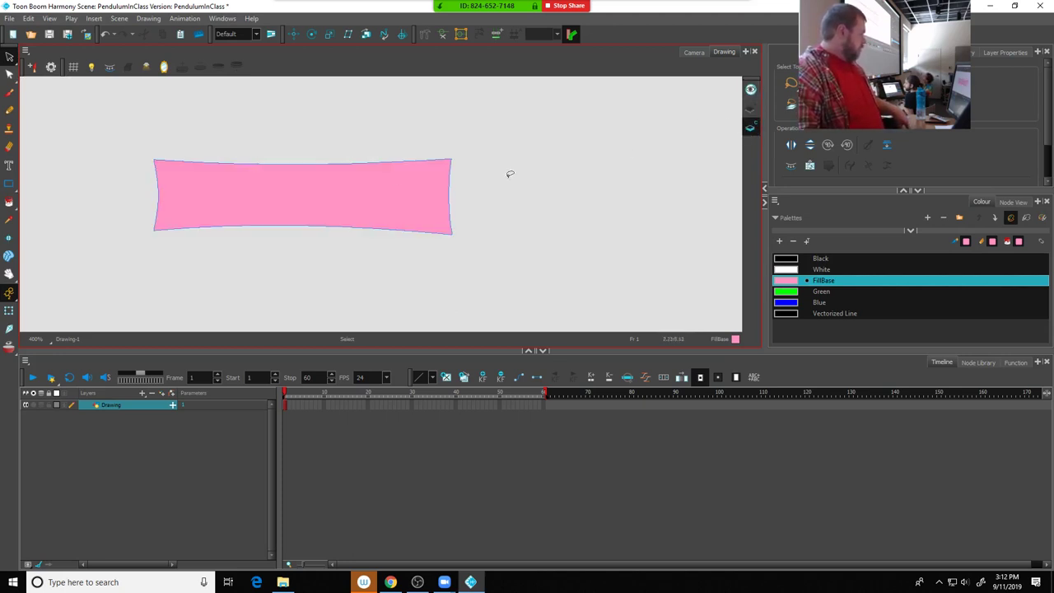
click(364, 181)
key(Delete)
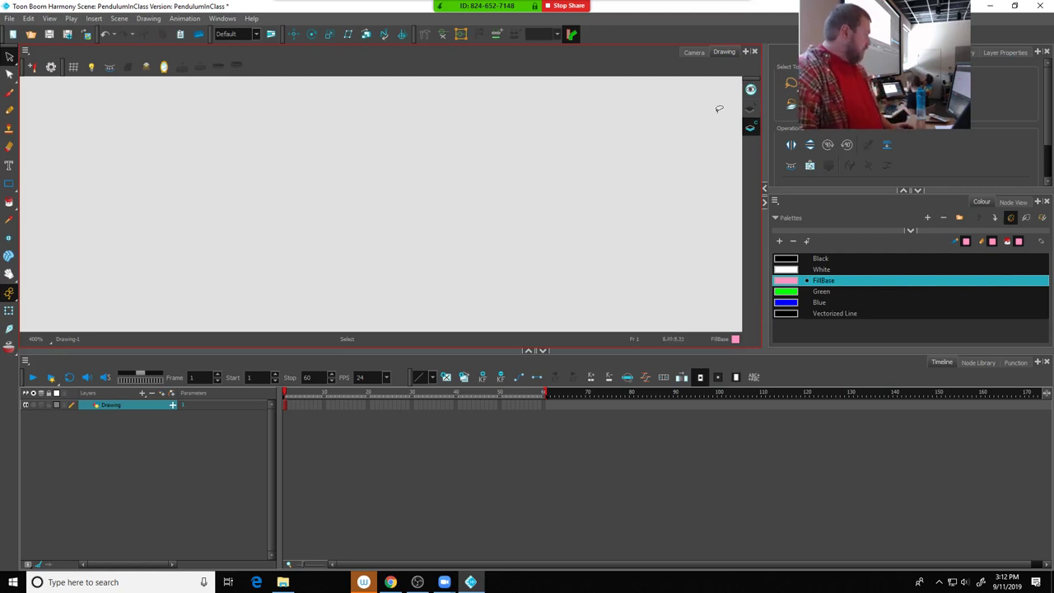
Switch to the Line Art layer and back to Colour Art, and repaint the inside of the base with FillBase
click(751, 119)
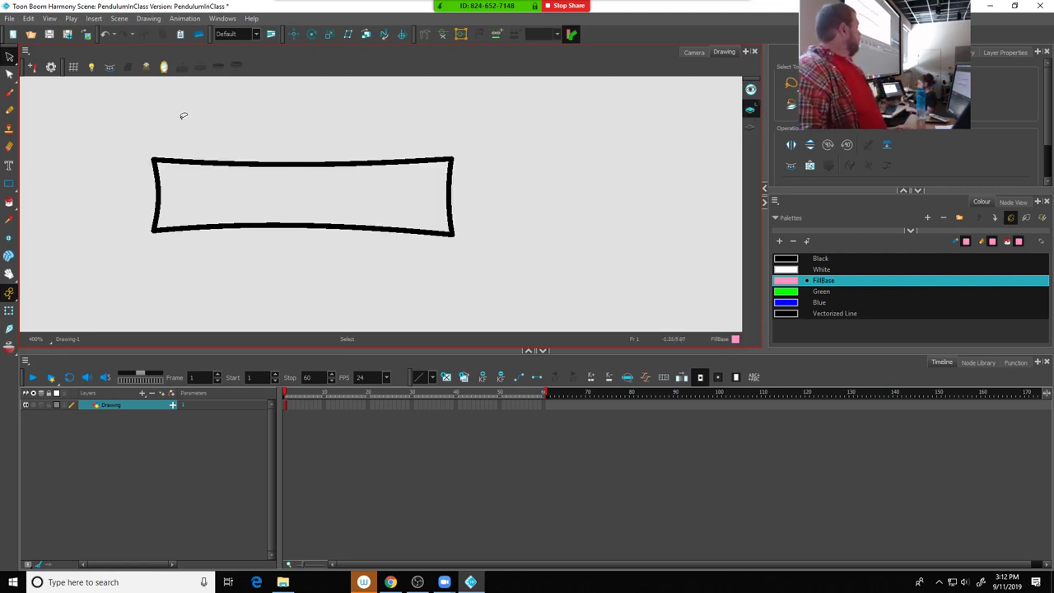
click(106, 67)
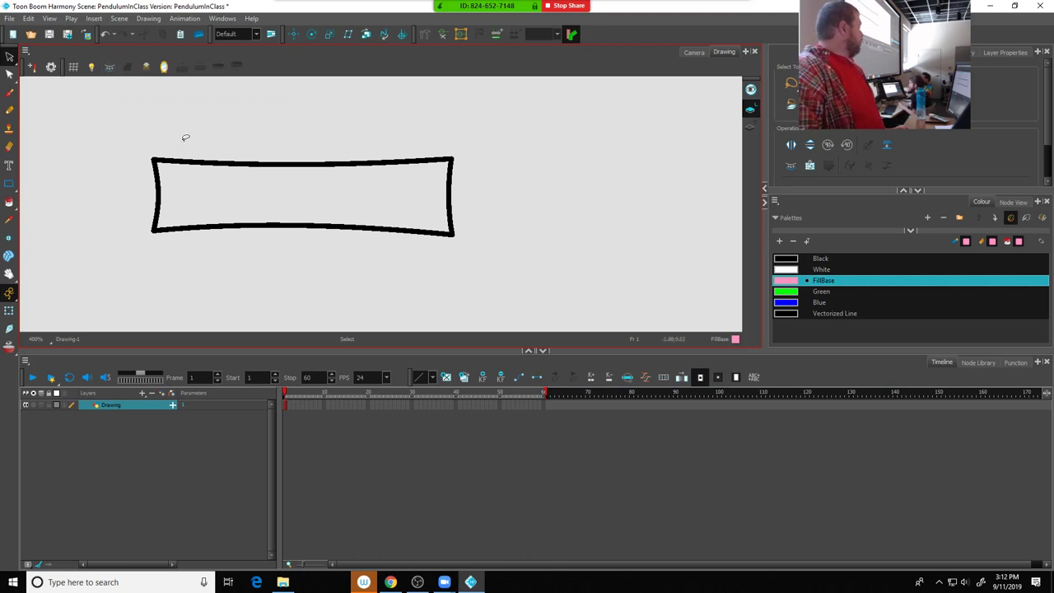
click(751, 129)
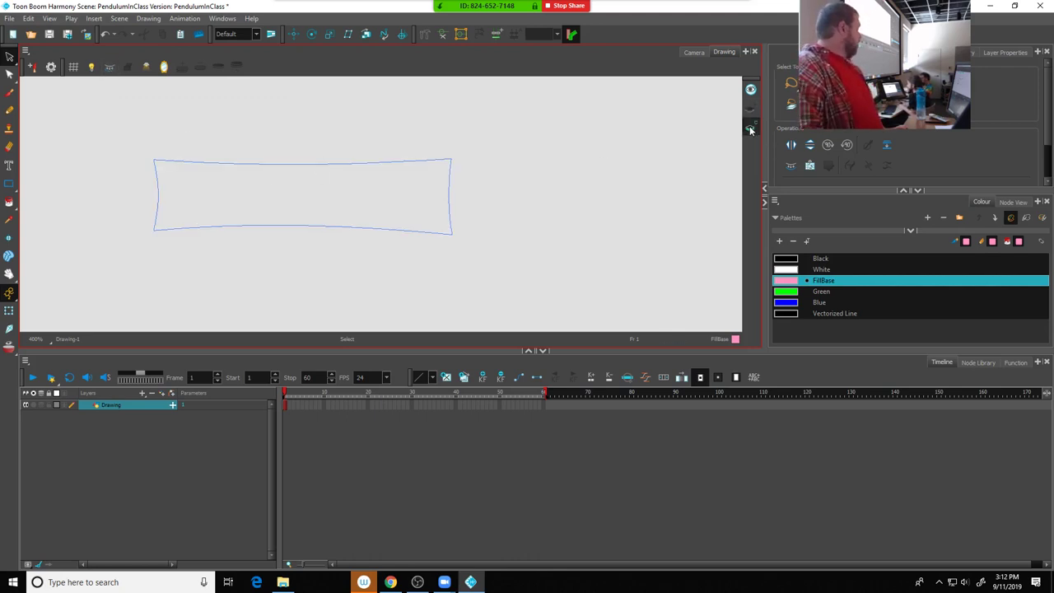
click(9, 202)
click(207, 195)
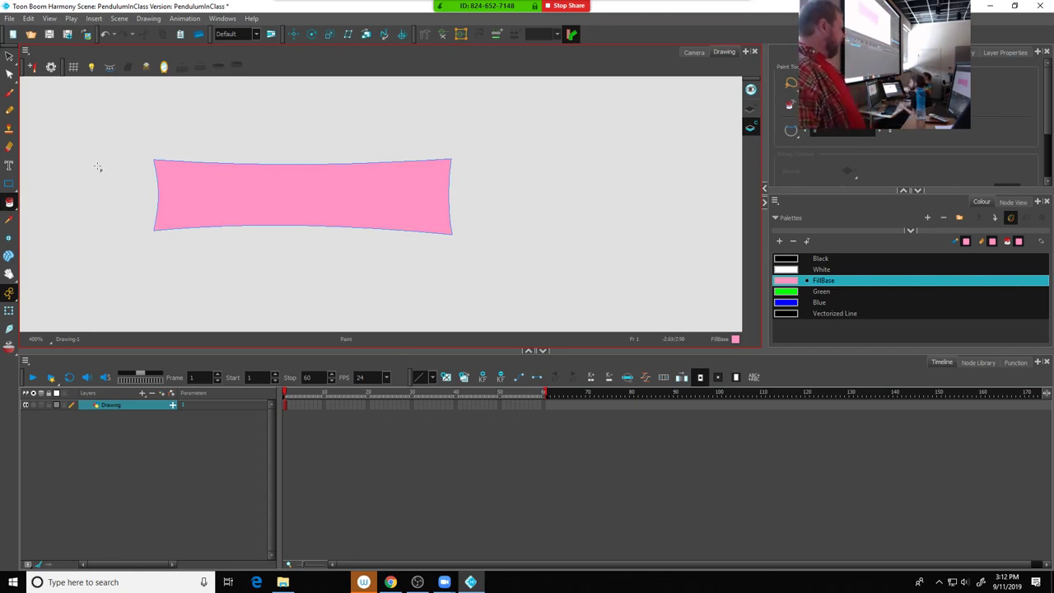
click(10, 56)
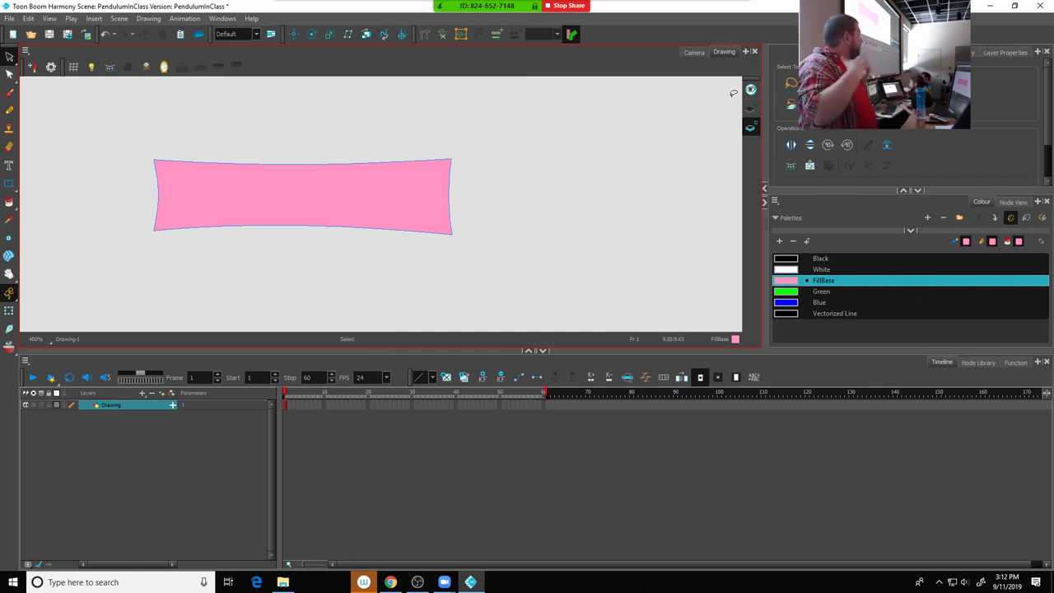
Enable Support Overlay and Underlay Arts in the advanced preferences and apply the change
click(9, 19)
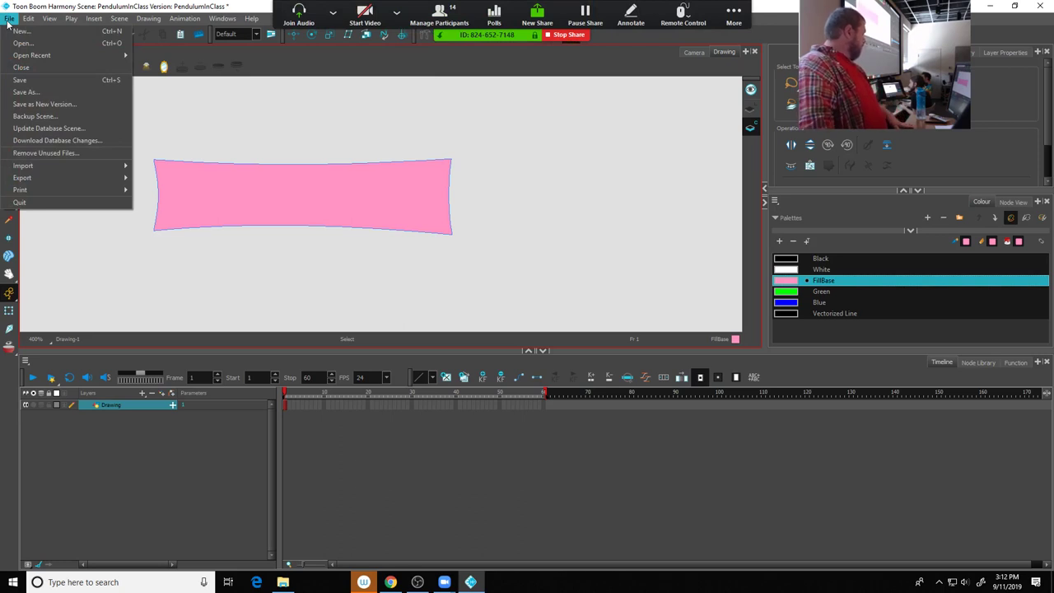
mouse_move(29, 20)
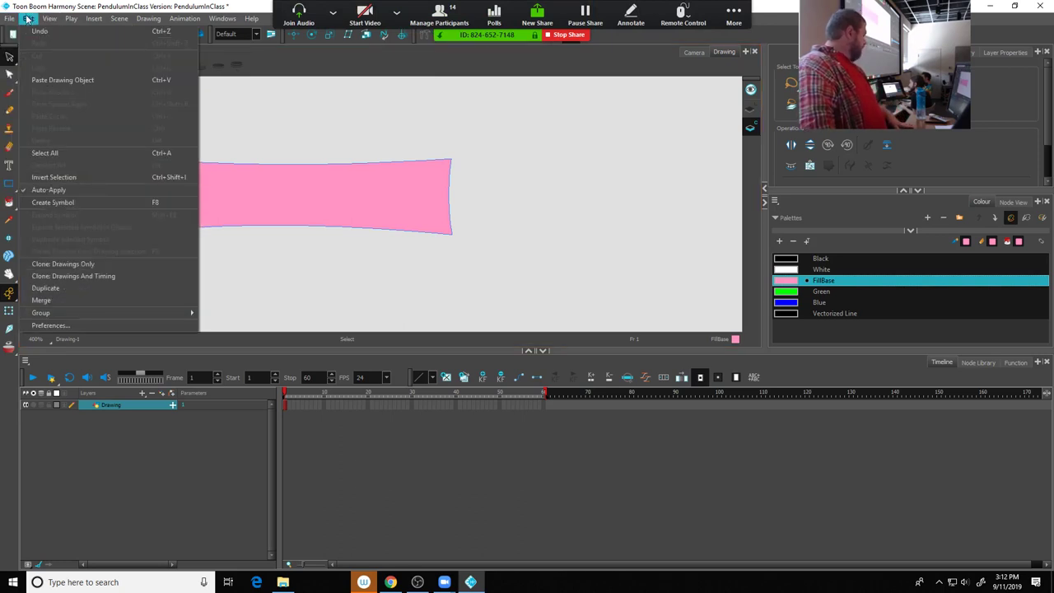
click(53, 328)
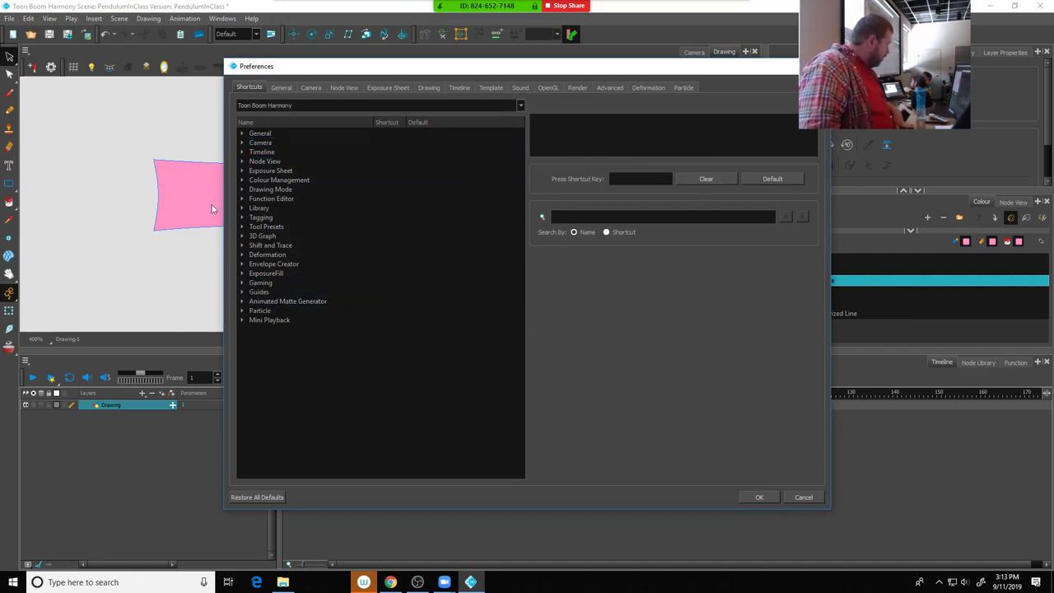
click(428, 89)
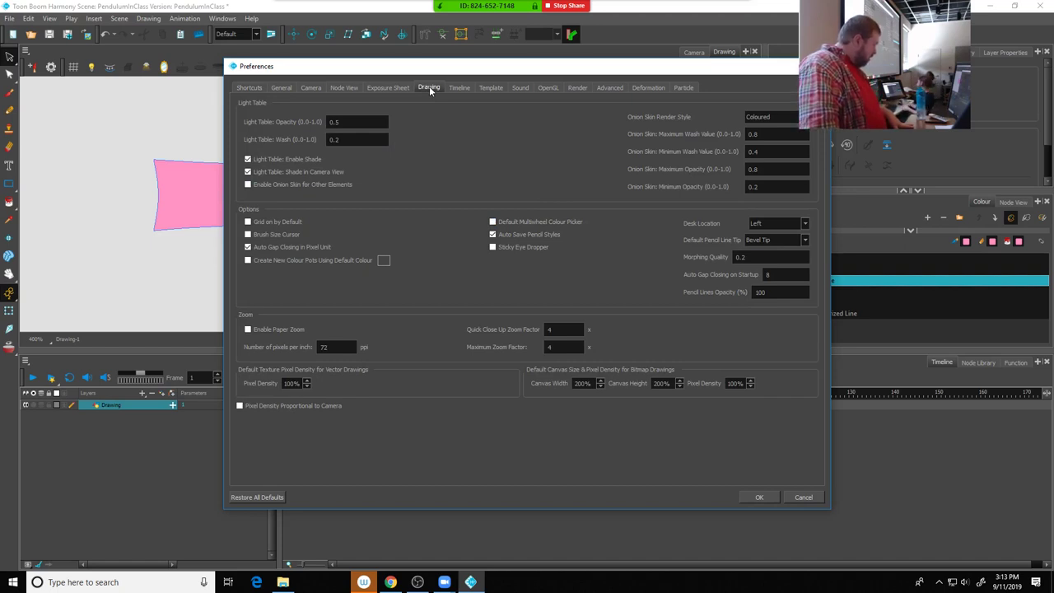
click(249, 88)
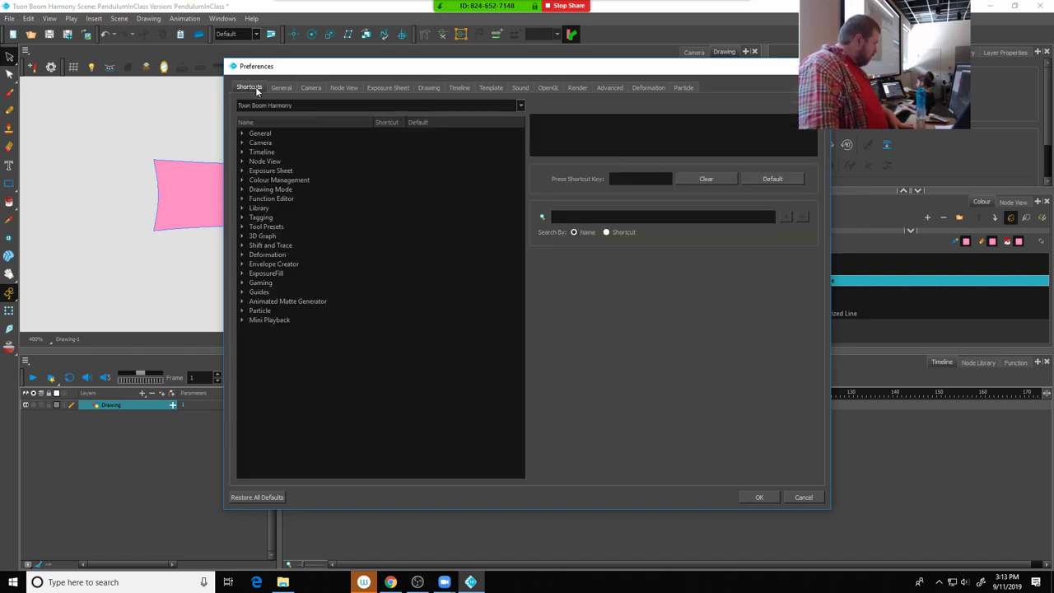
click(277, 88)
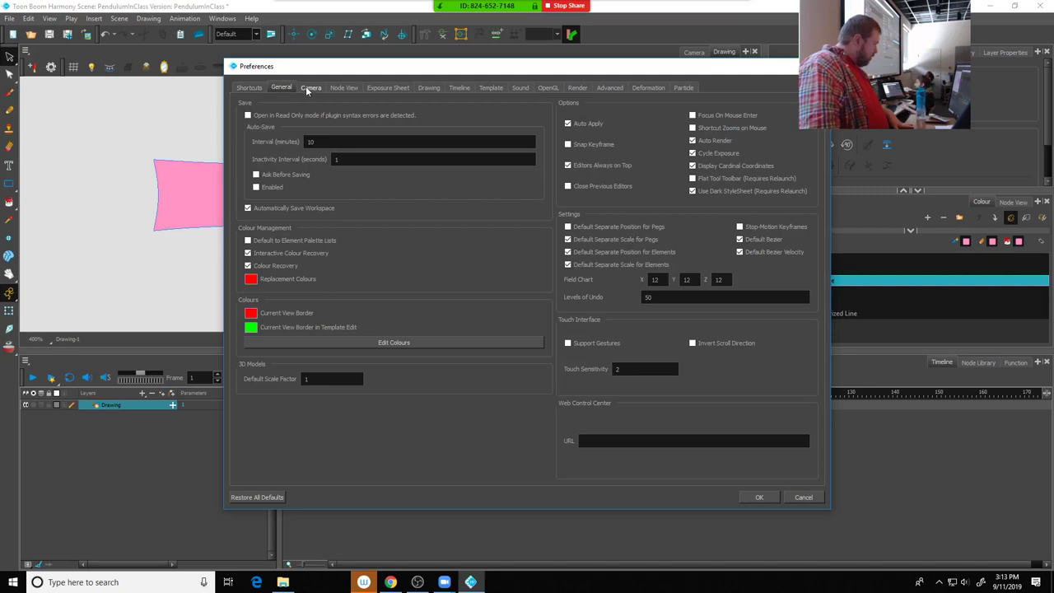
click(610, 87)
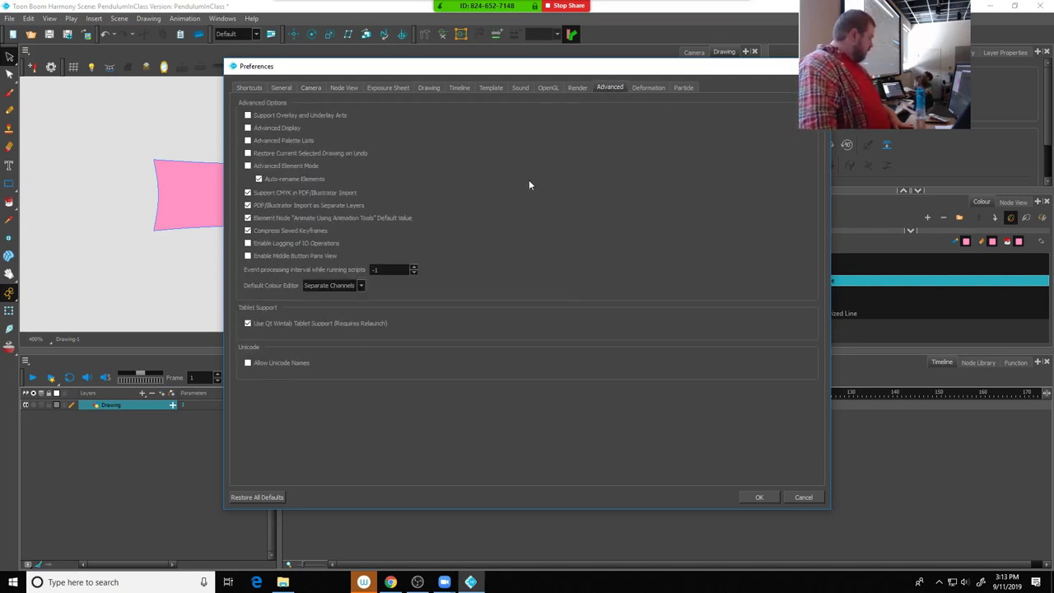
click(248, 116)
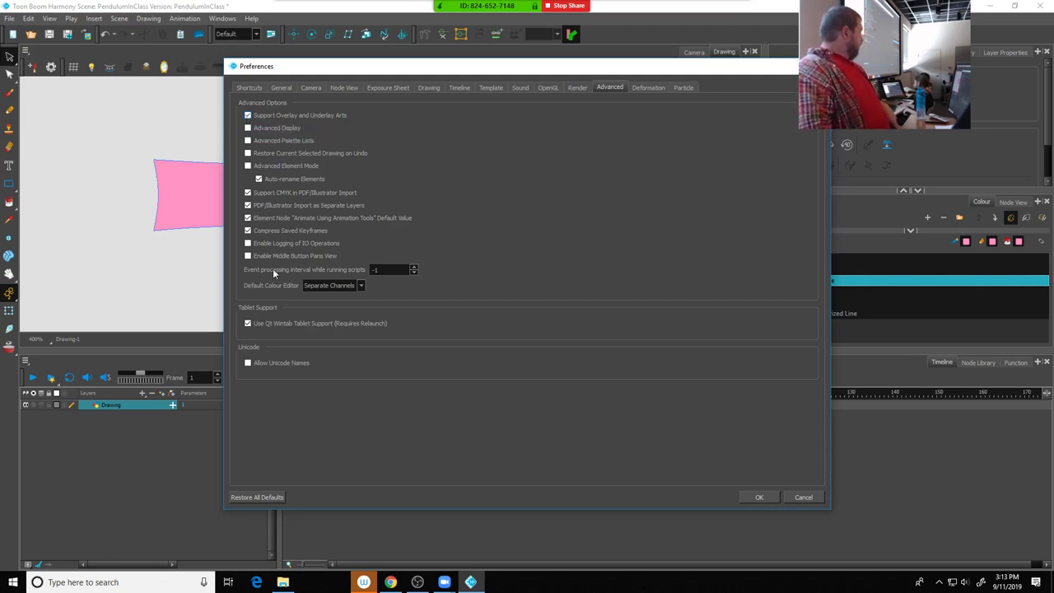
click(758, 497)
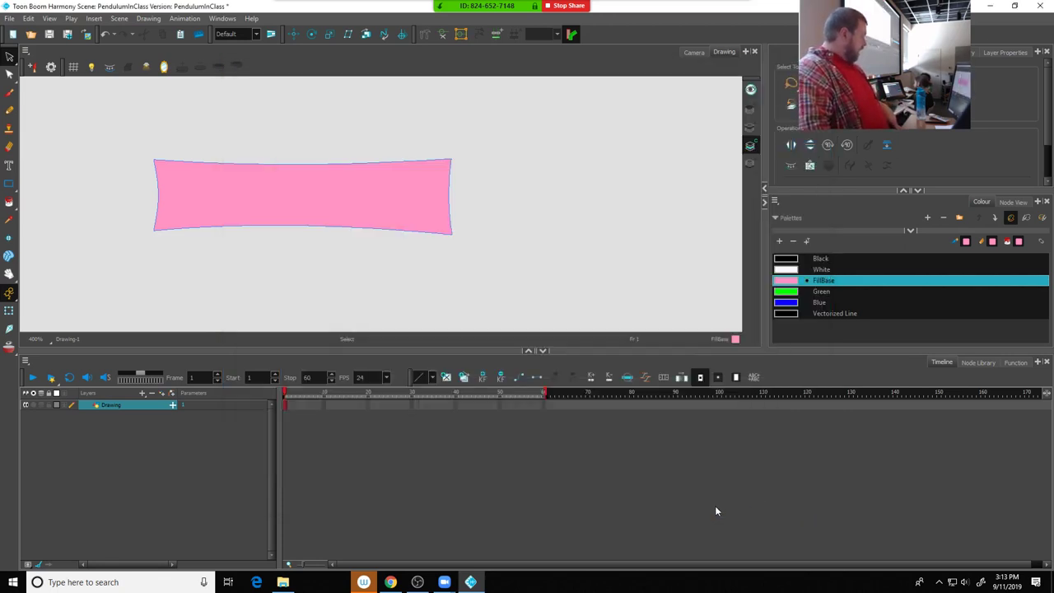
View the drawing's art layers one at a time, including Colour Art, Overlay and Underlay
click(751, 127)
click(750, 148)
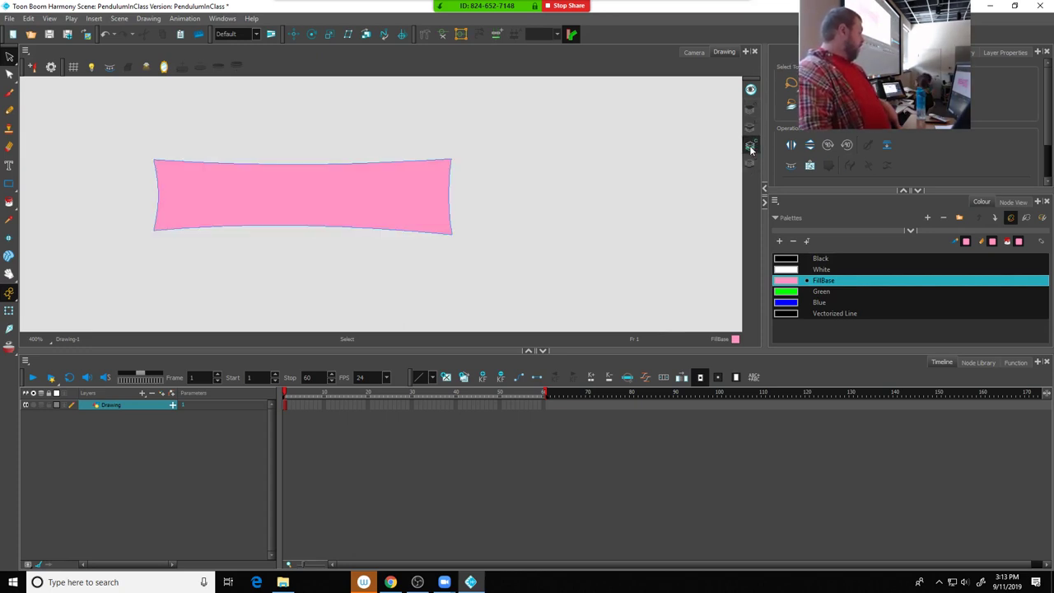
click(751, 163)
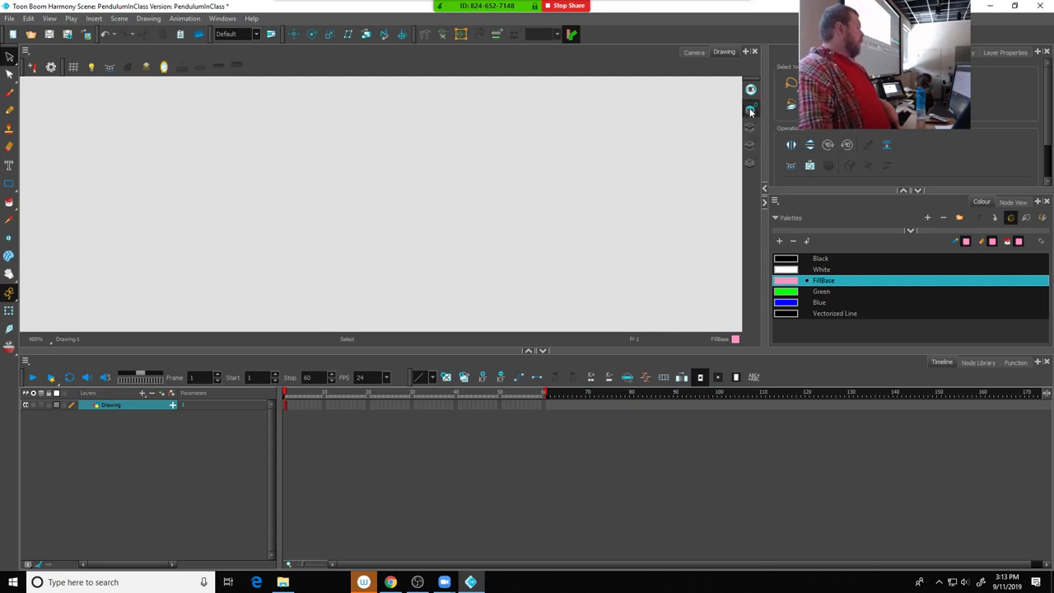
click(751, 163)
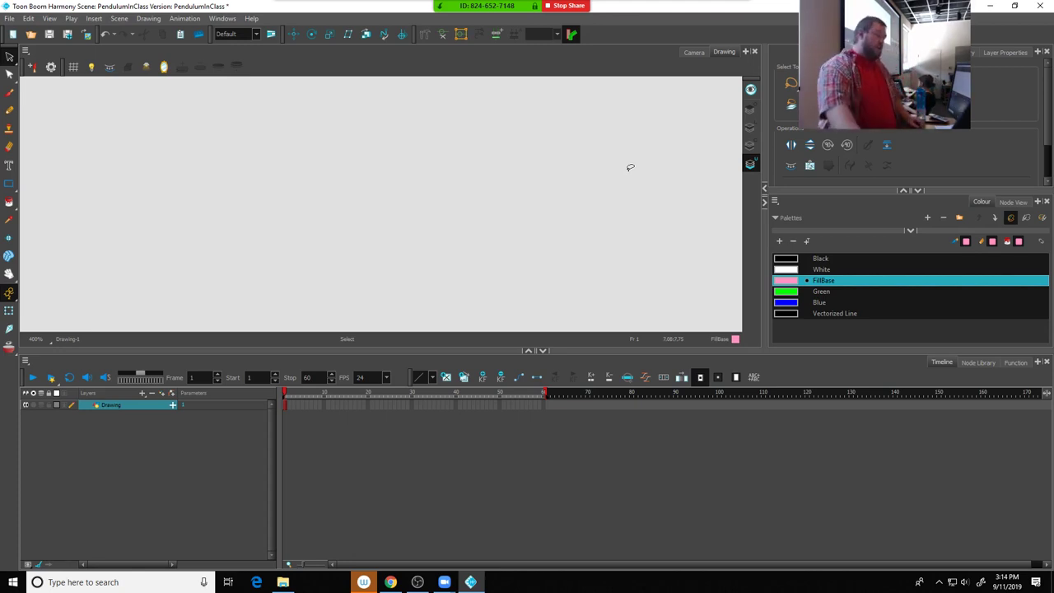
Look through the drawing's layer properties for the alignment, clipping, vector rendering and art layer options
click(1006, 52)
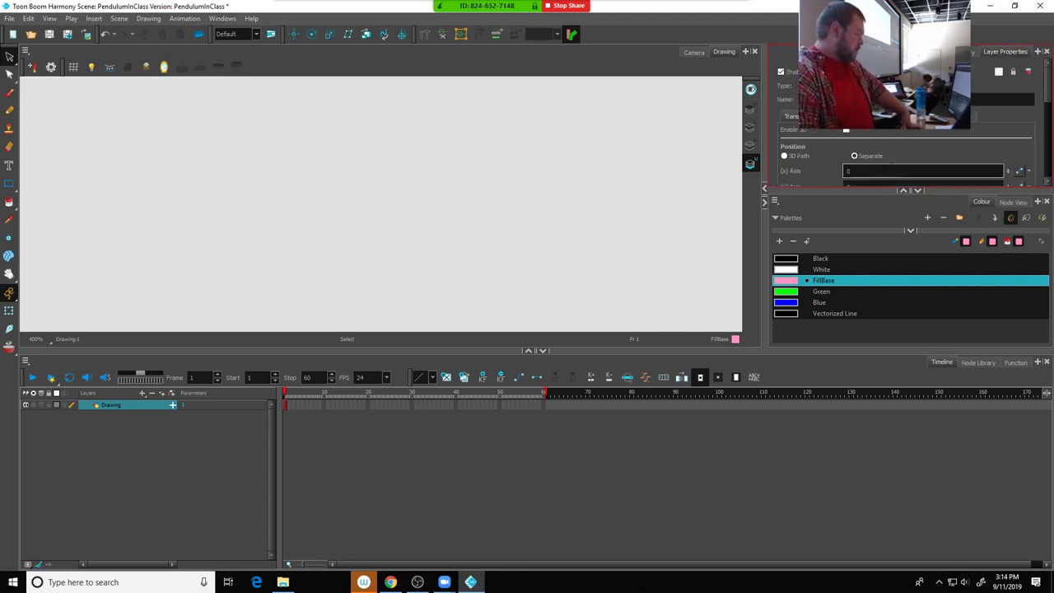
scroll(956, 140, down, 4)
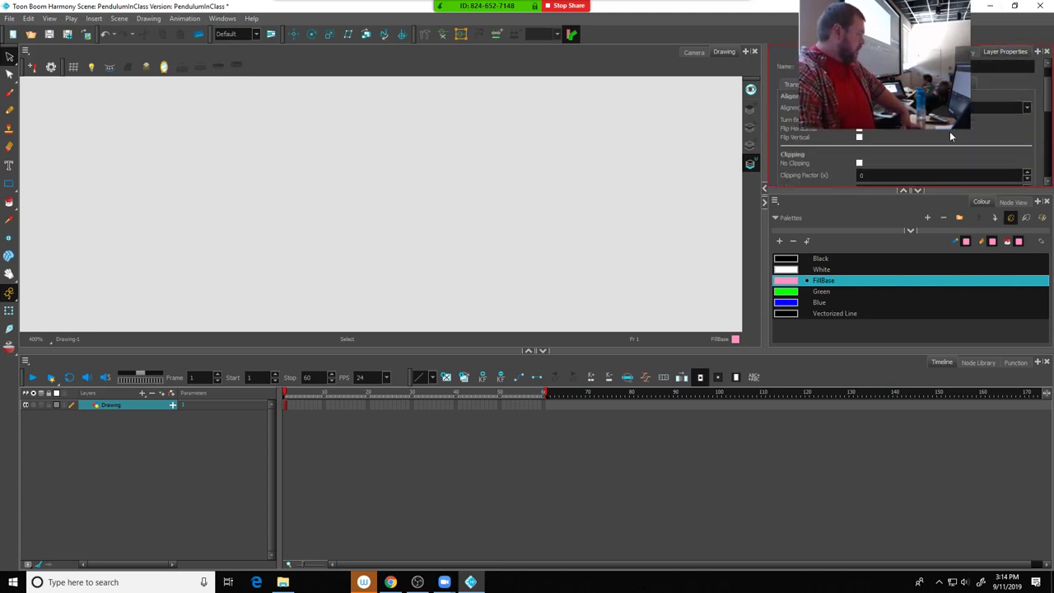
scroll(950, 140, down, 1)
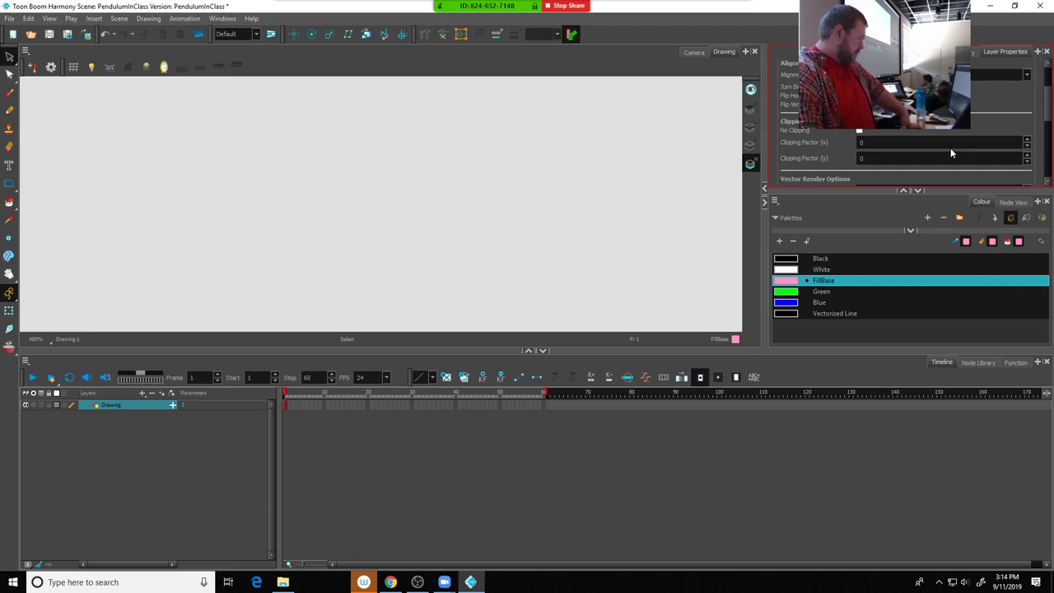
click(954, 145)
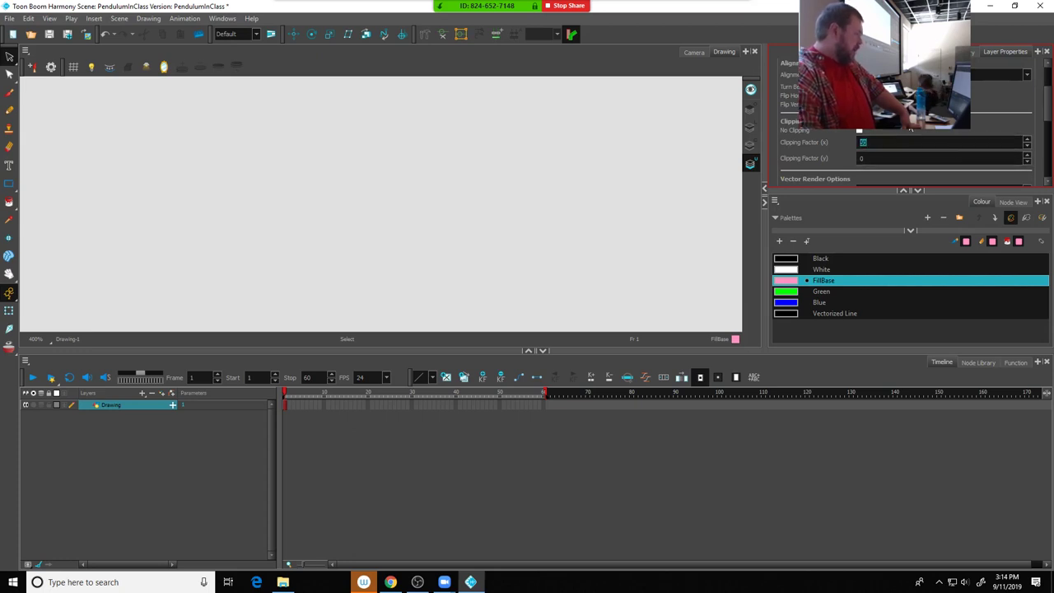
scroll(941, 142, down, 1)
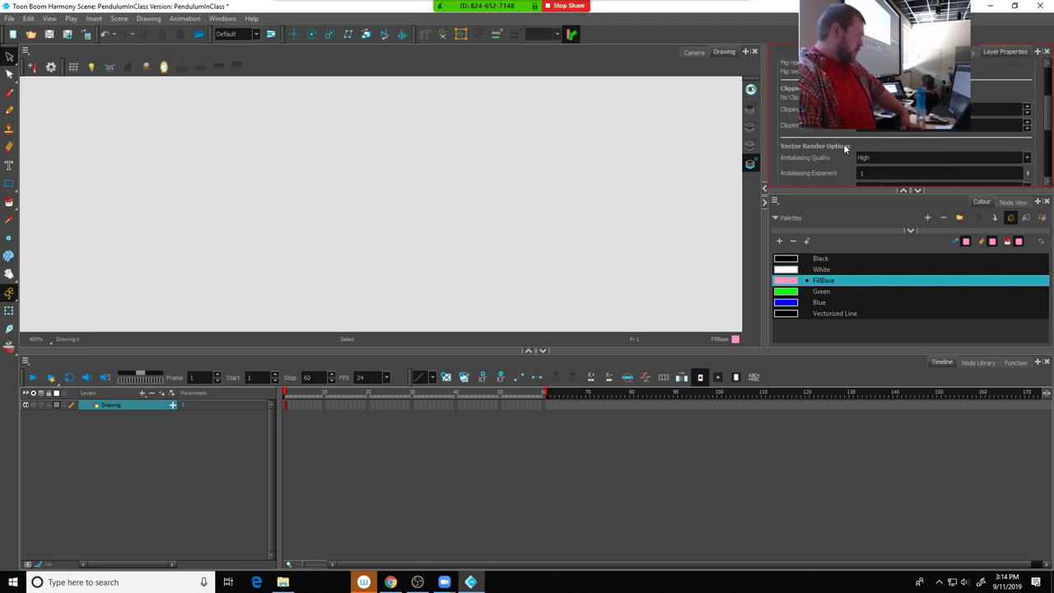
scroll(841, 141, down, 3)
scroll(851, 157, up, 10)
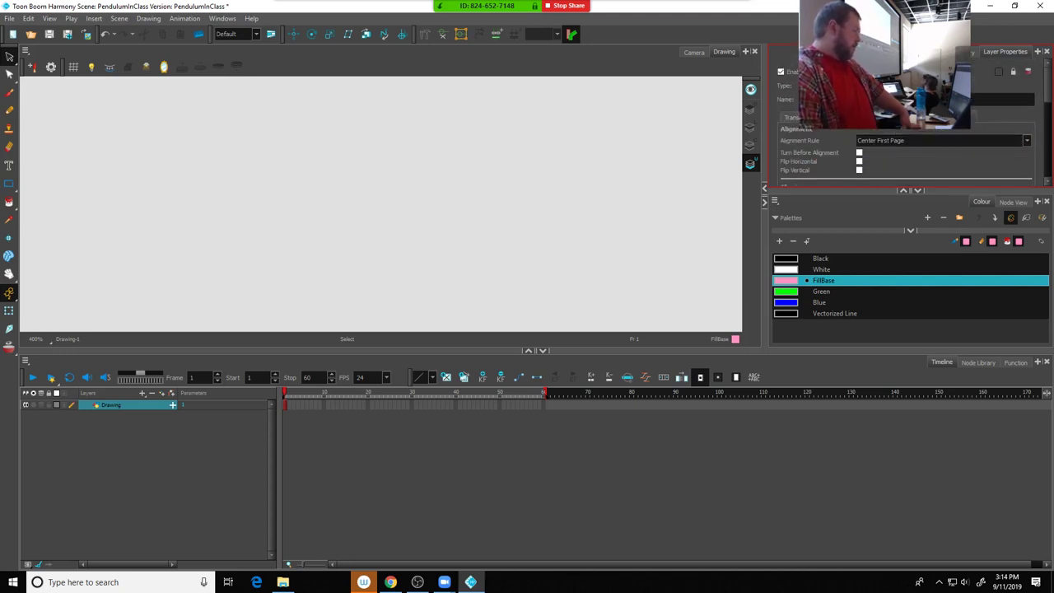
scroll(1001, 144, down, 3)
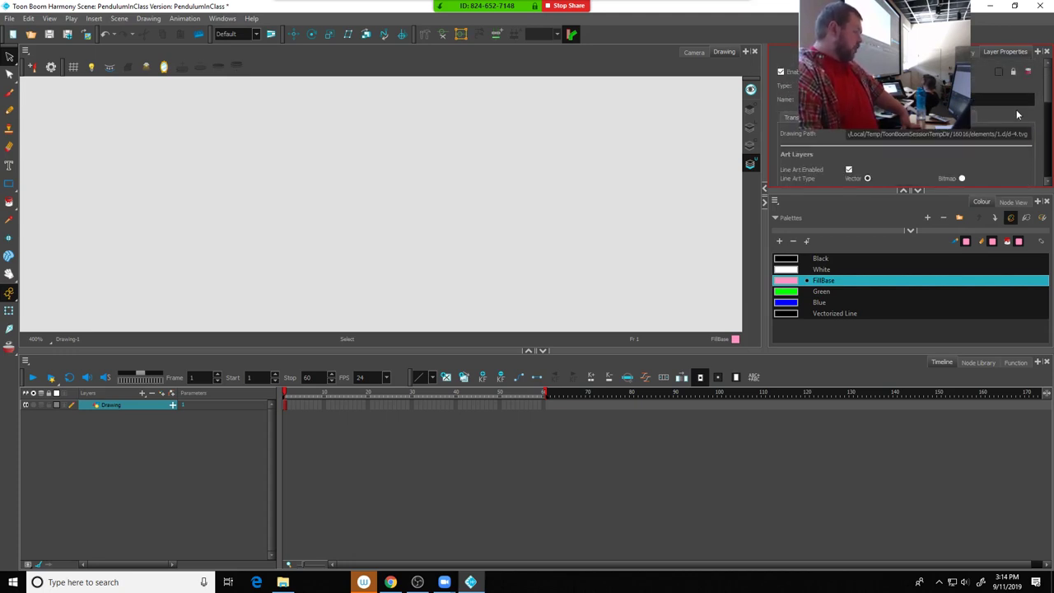
mouse_move(1050, 89)
mouse_down()
mouse_move(1047, 142)
mouse_move(1046, 76)
mouse_up()
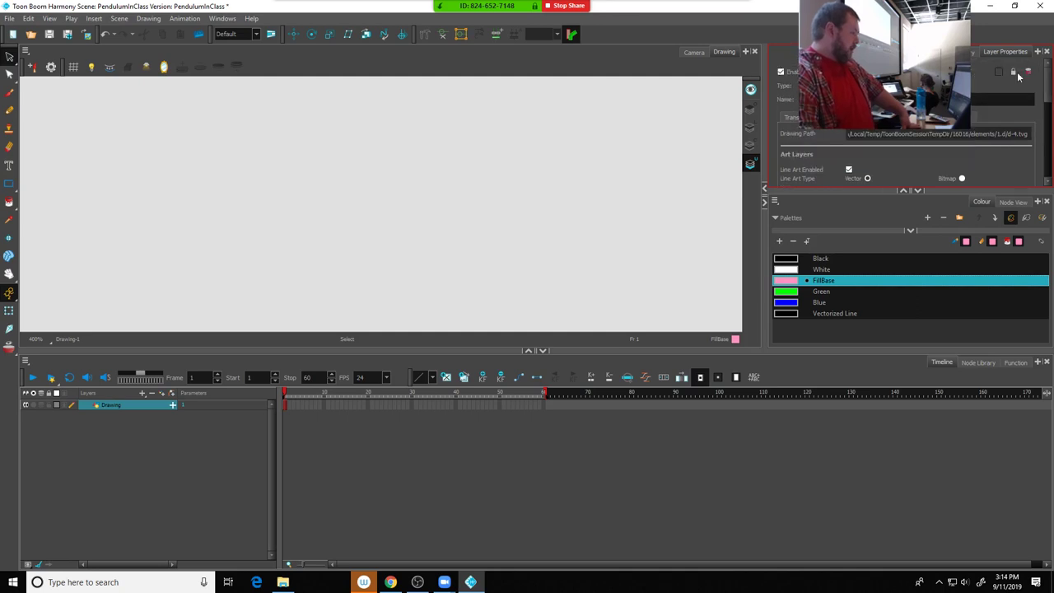
Make Line Art the active layer, preview all art layers together and activate the Pencil tool
click(750, 126)
click(751, 91)
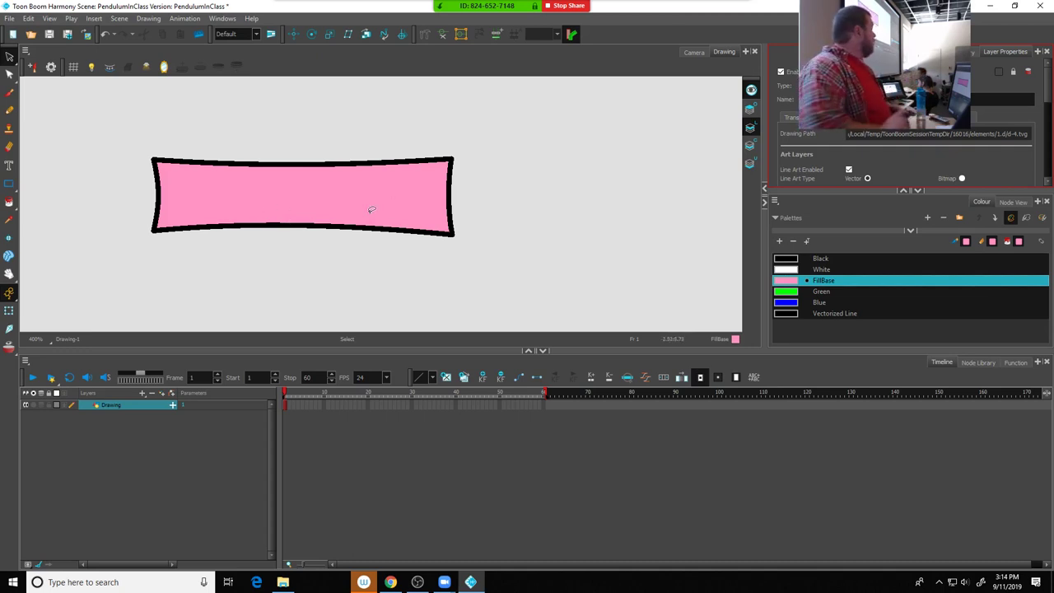
click(9, 110)
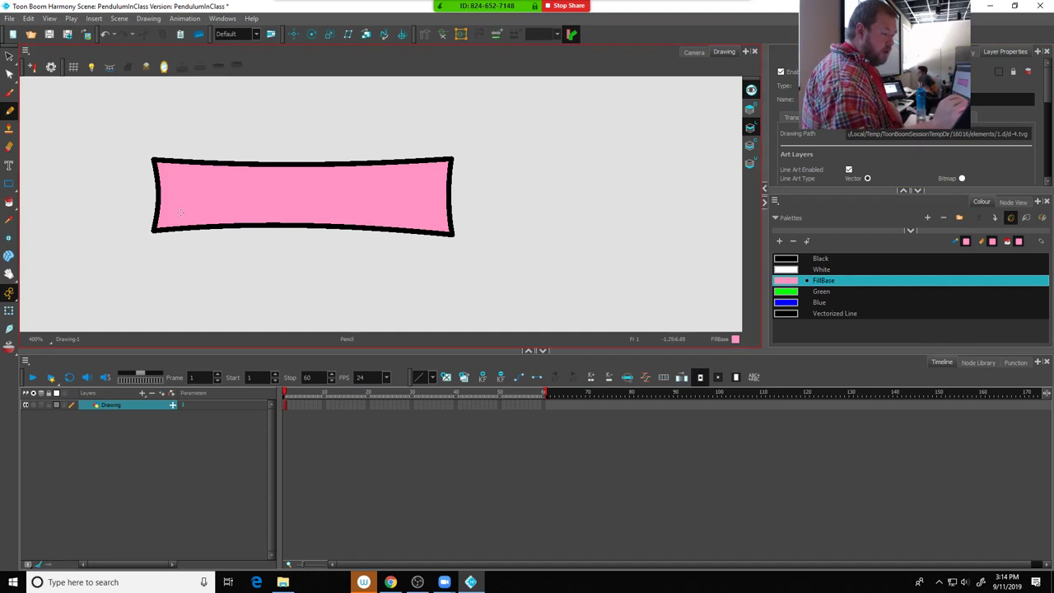
Draw short black pencil detail lines inside the pink base, along its left edge and near its corners
click(787, 259)
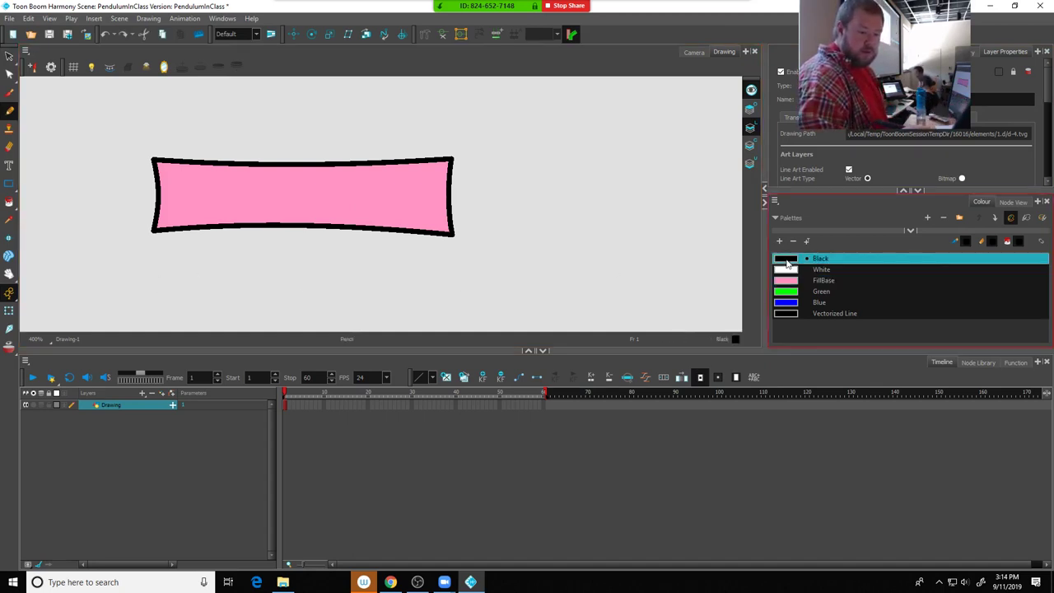
drag(172, 173, 173, 208)
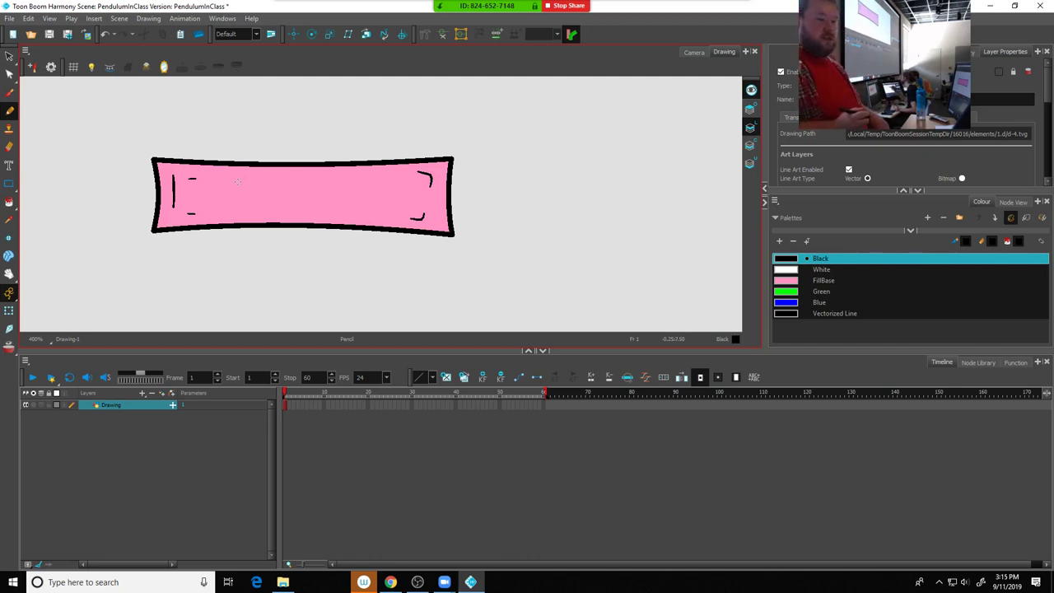
click(750, 146)
click(751, 127)
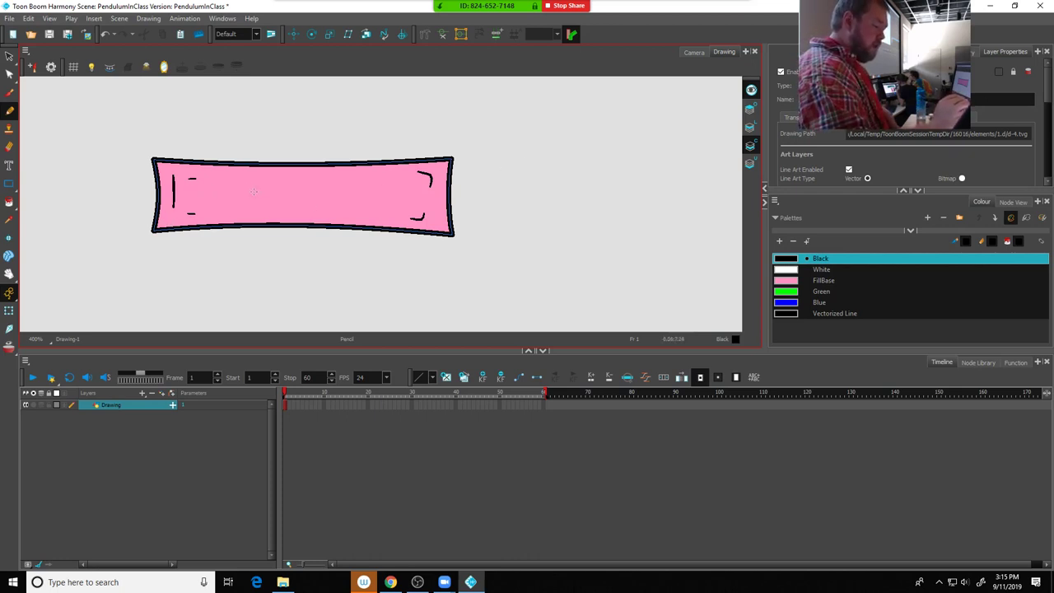
drag(260, 188, 268, 203)
mouse_move(275, 190)
mouse_down()
mouse_move(275, 203)
mouse_move(293, 208)
mouse_up()
key(ctrl+z)
key(ctrl+z)
key(ctrl+z)
key(ctrl+z)
key(ctrl+z)
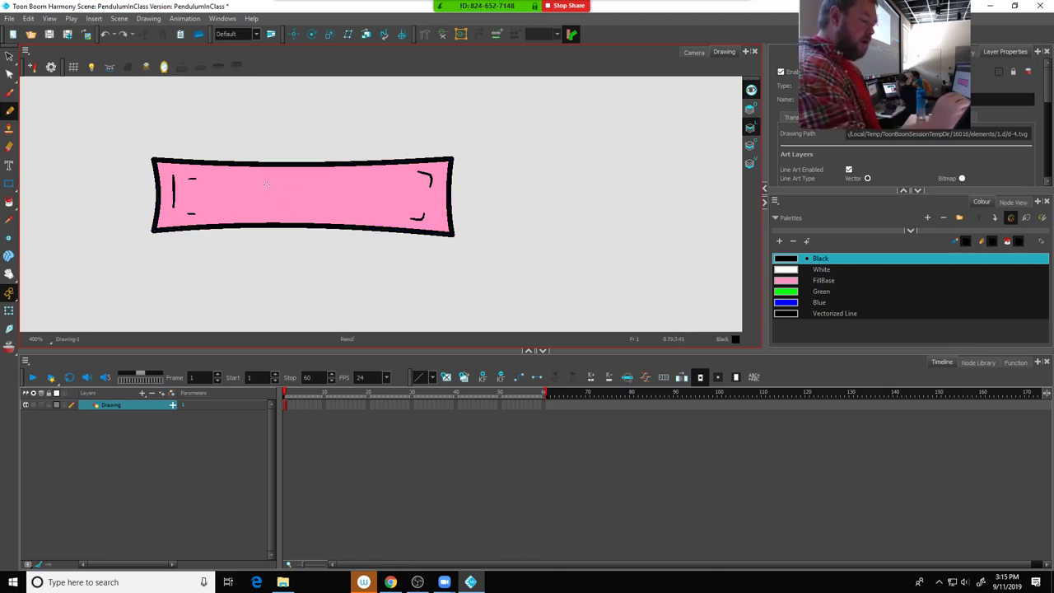
On Line Art, draw four short upright strokes in the middle of the base and hatching at its lower-right corner
mouse_move(265, 188)
mouse_down()
mouse_move(266, 200)
mouse_move(307, 209)
mouse_up()
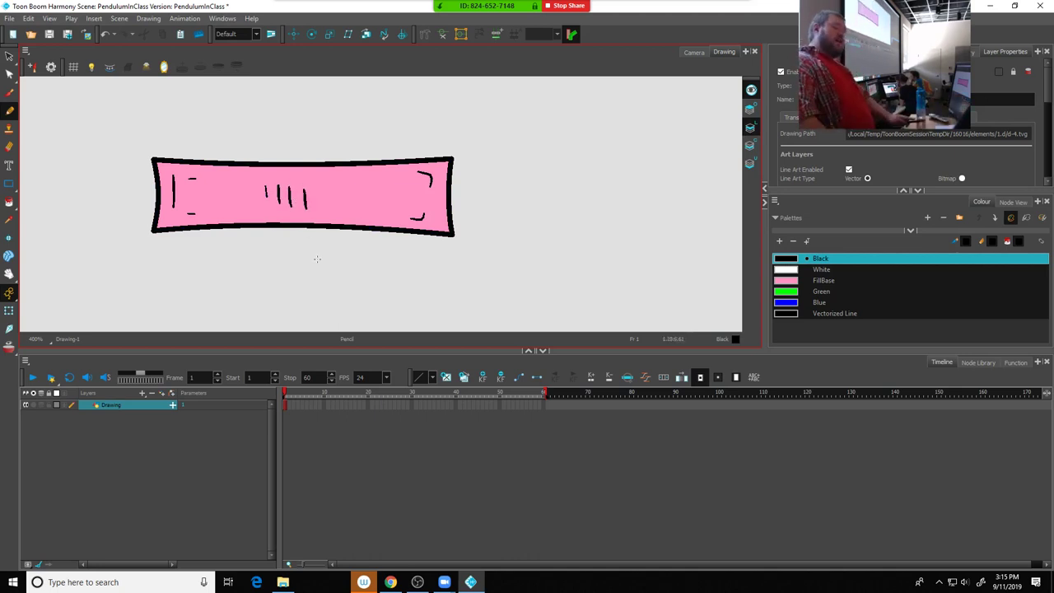
drag(428, 226, 447, 233)
drag(441, 211, 449, 224)
drag(440, 195, 446, 205)
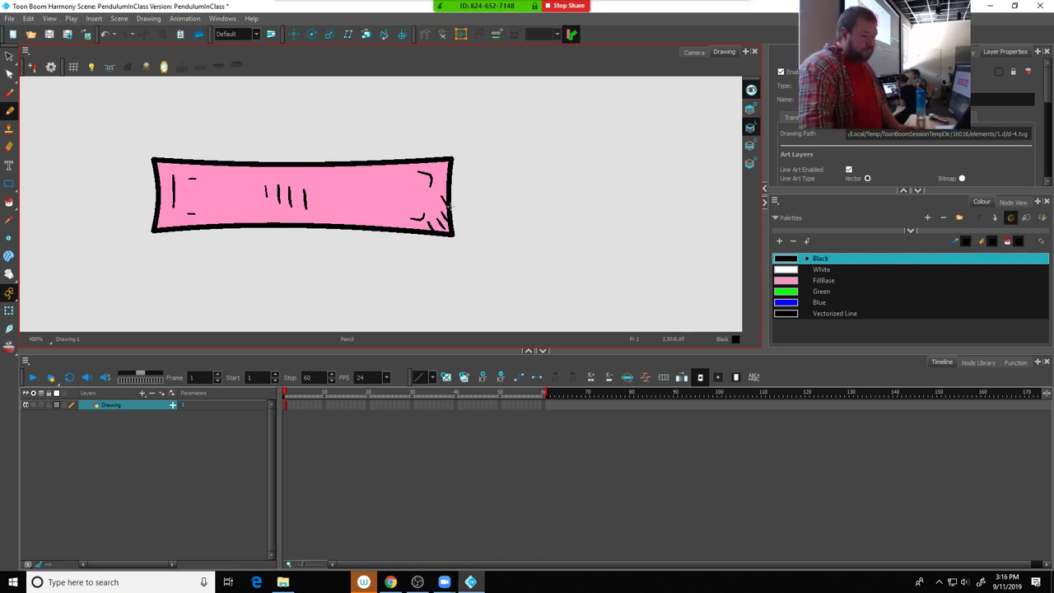
View the base at smaller scales, including in the Camera view with the whole camera frame in sight
key(1)
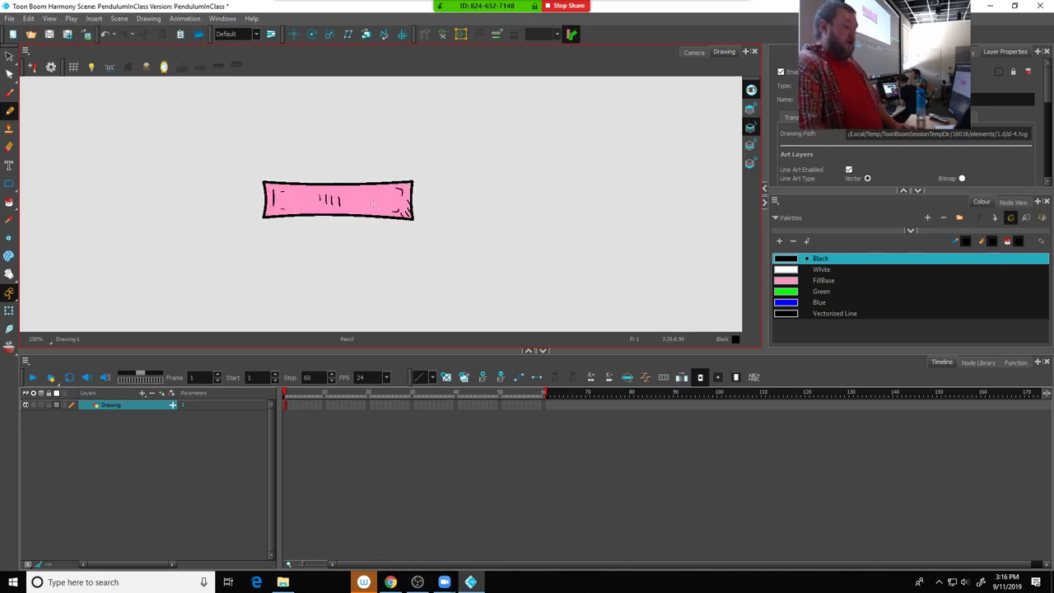
key(1)
key(2)
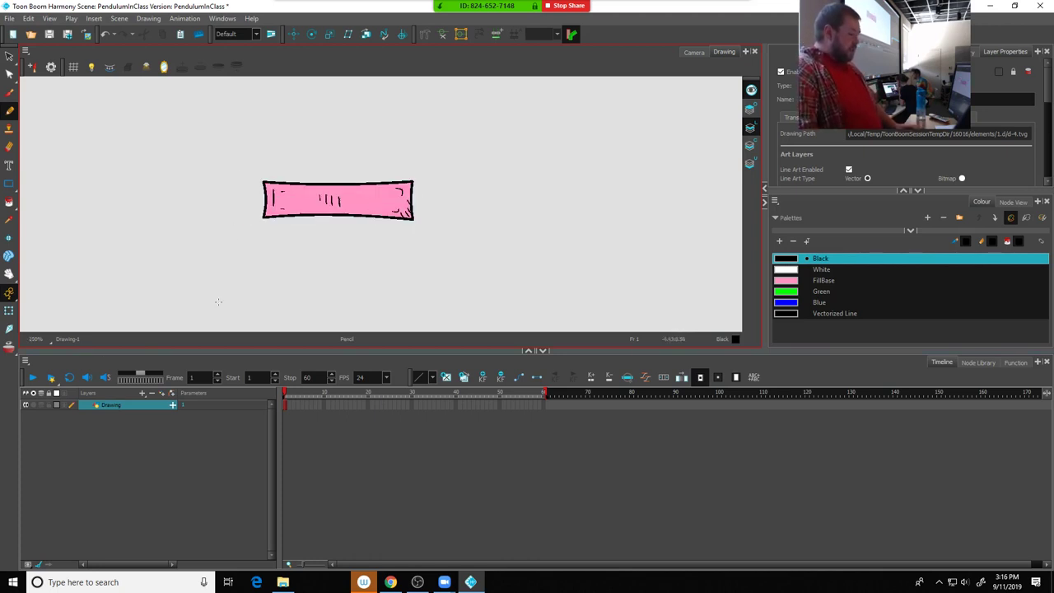
key(1)
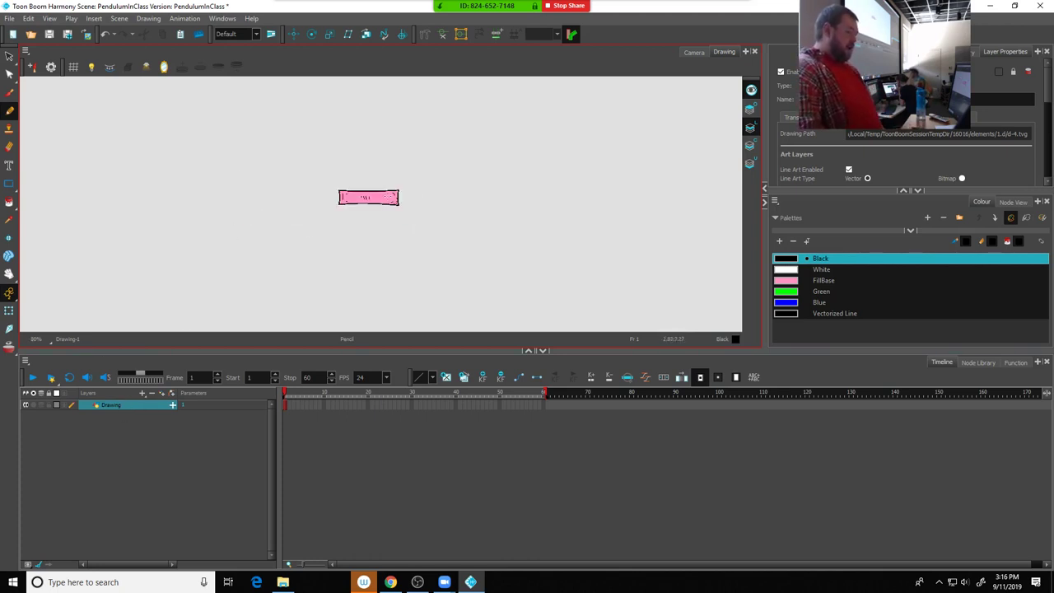
key(2)
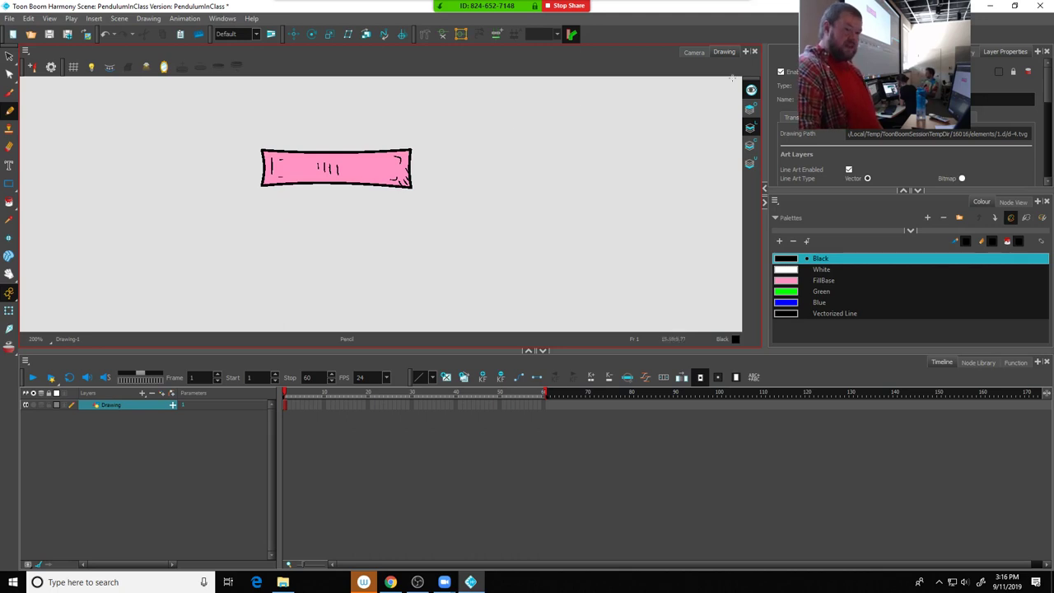
click(696, 51)
key(1)
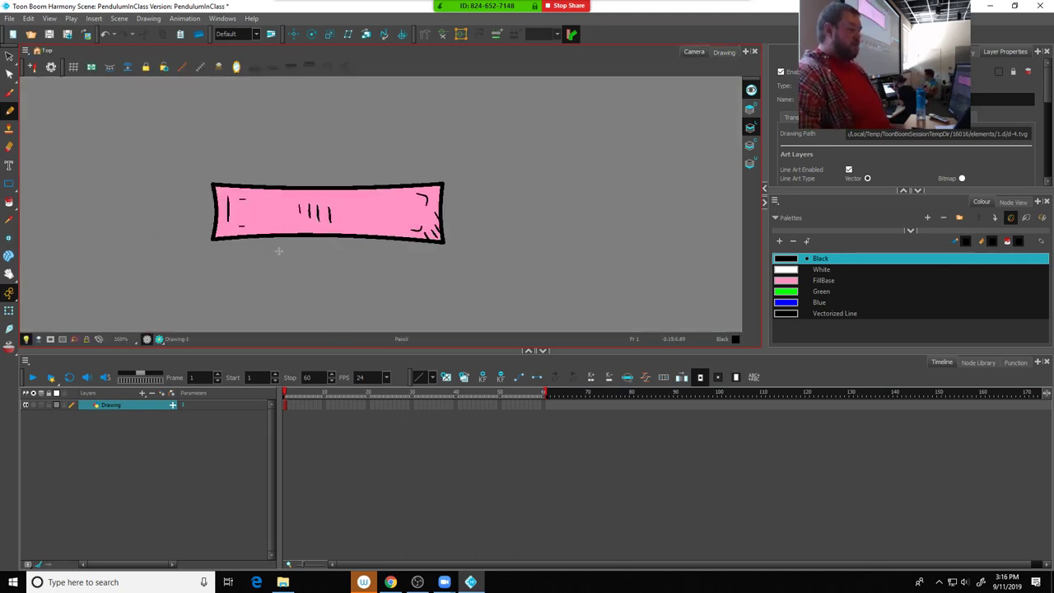
key(1)
mouse_move(280, 247)
mouse_down()
mouse_move(320, 170)
mouse_move(313, 187)
mouse_up()
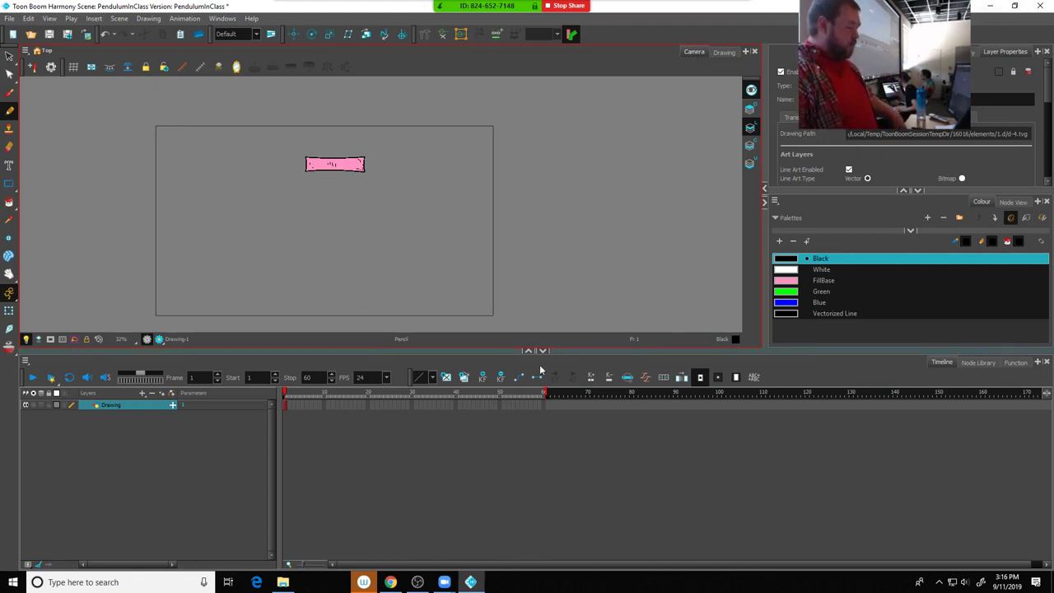
Rename the Drawing layer as Platform in its layer properties
click(132, 405)
double_click(125, 404)
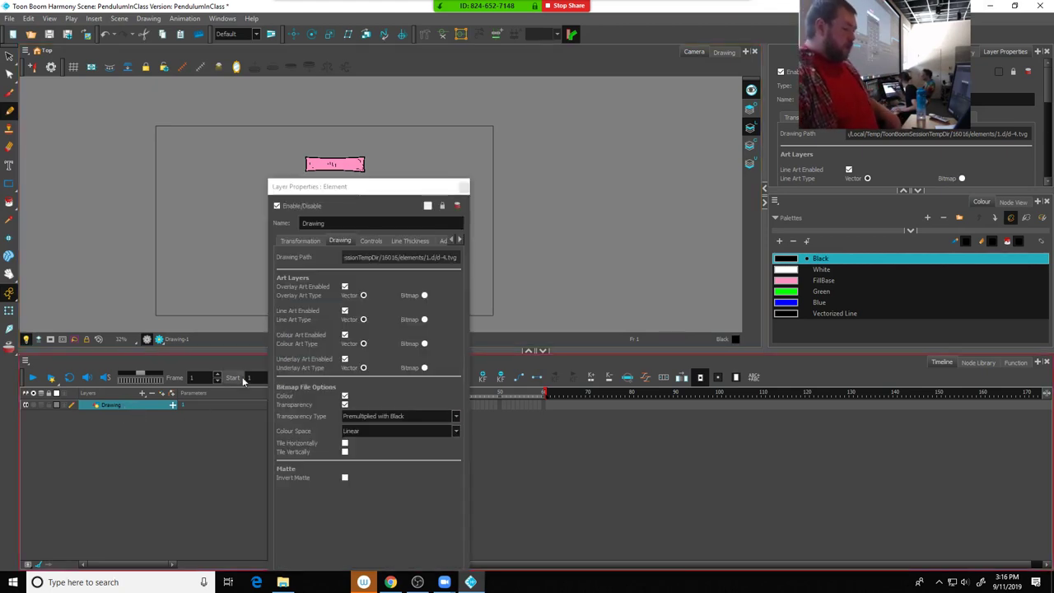
text(P)
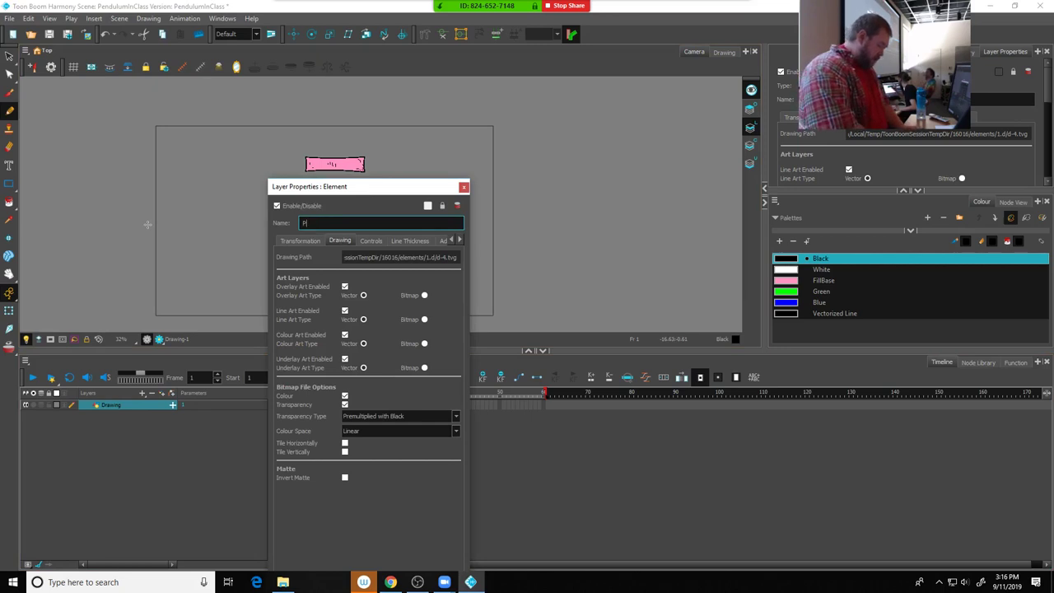
text(latform)
key(Return)
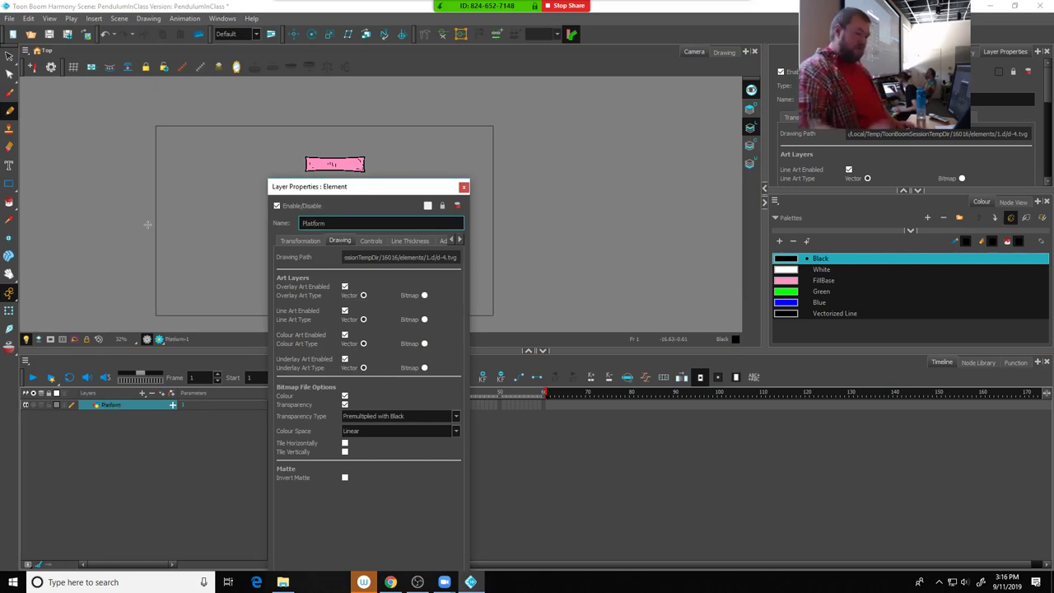
click(463, 188)
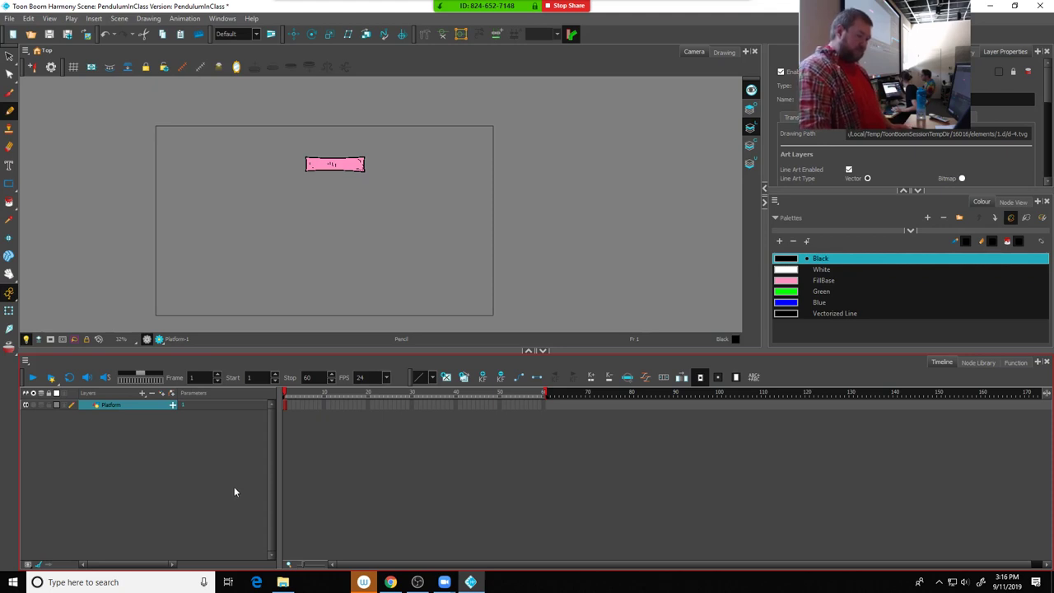
Add a drawing layer named Arm_1 with all art types set to Vector
scroll(334, 214, up, 2)
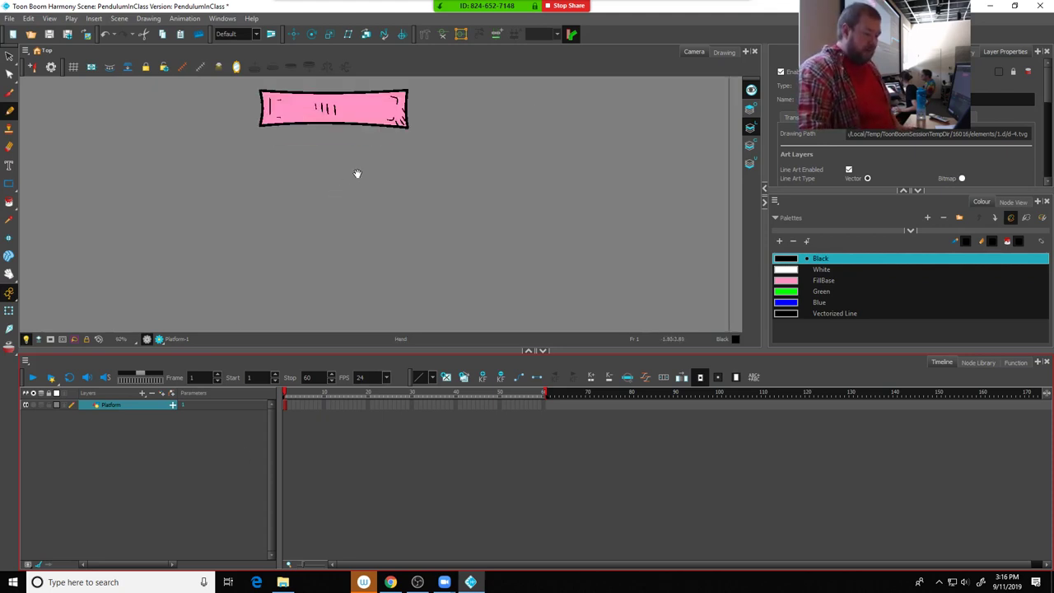
mouse_move(357, 173)
mouse_down()
mouse_move(354, 231)
mouse_move(304, 259)
mouse_up()
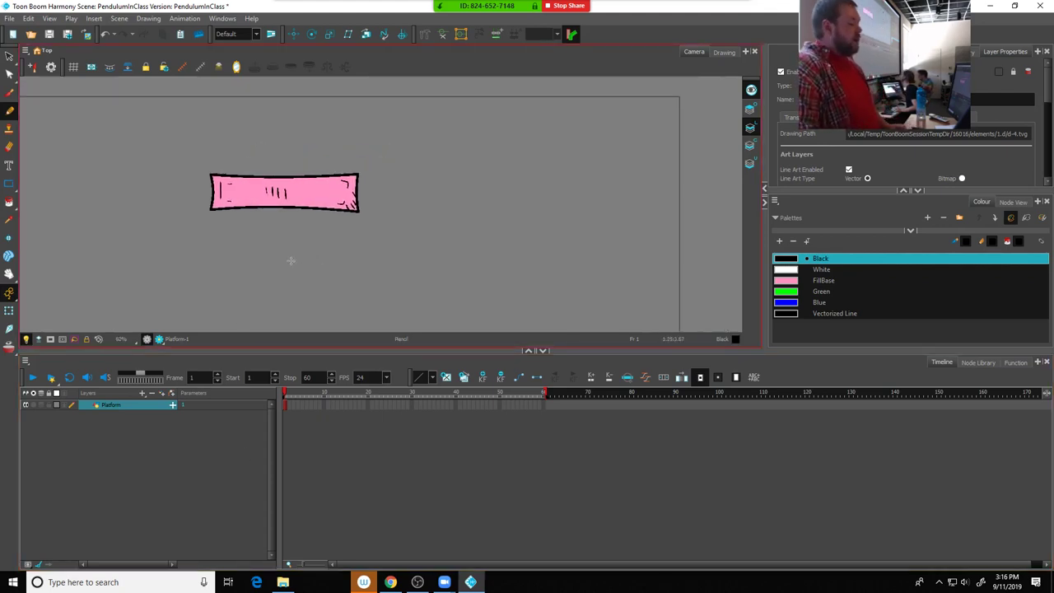
scroll(288, 272, up, 2)
scroll(280, 260, down, 1)
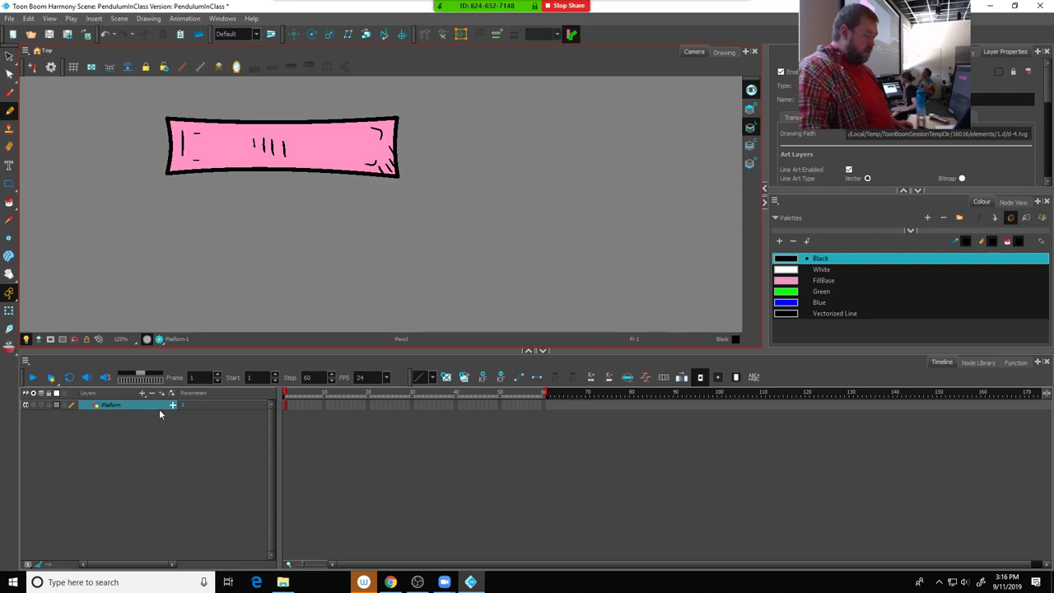
click(141, 393)
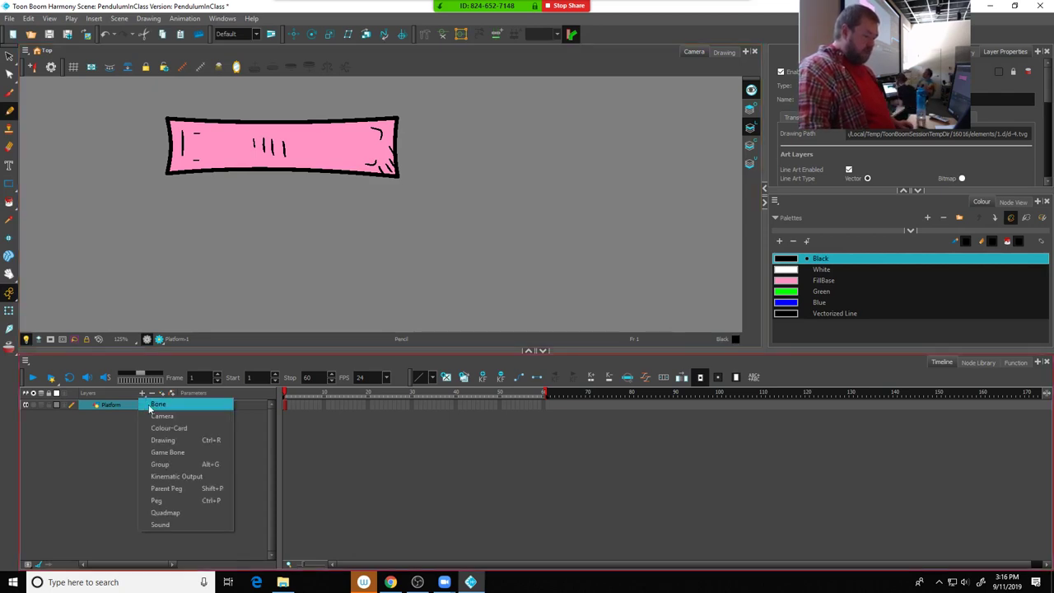
click(130, 411)
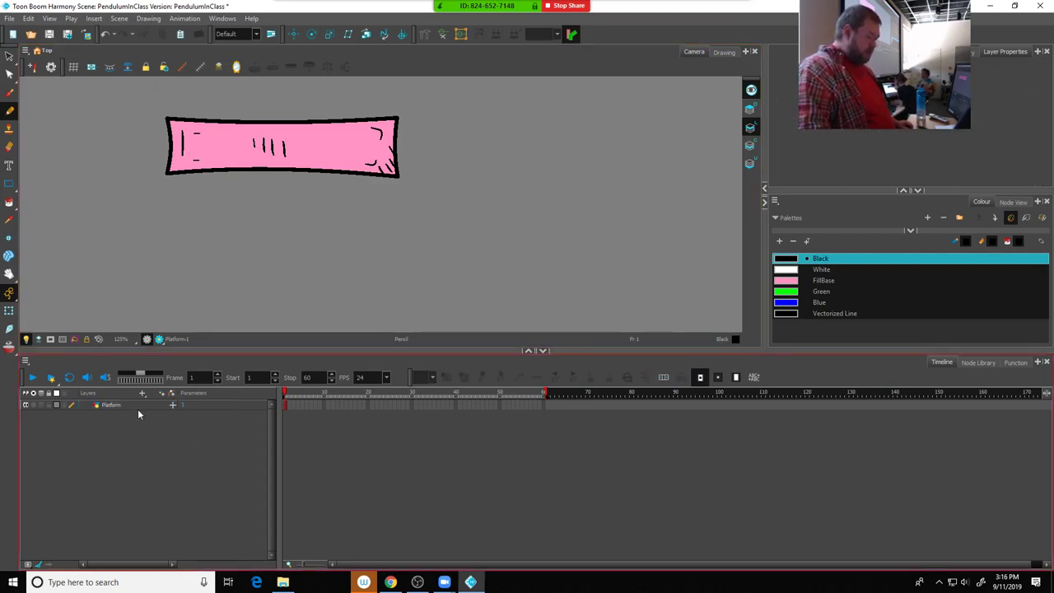
click(142, 395)
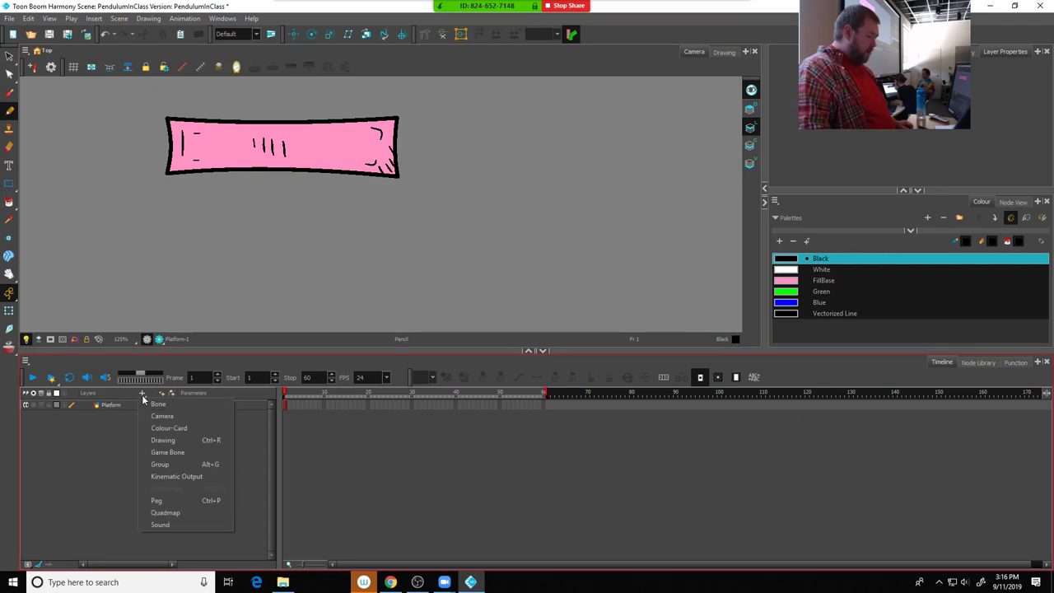
click(156, 440)
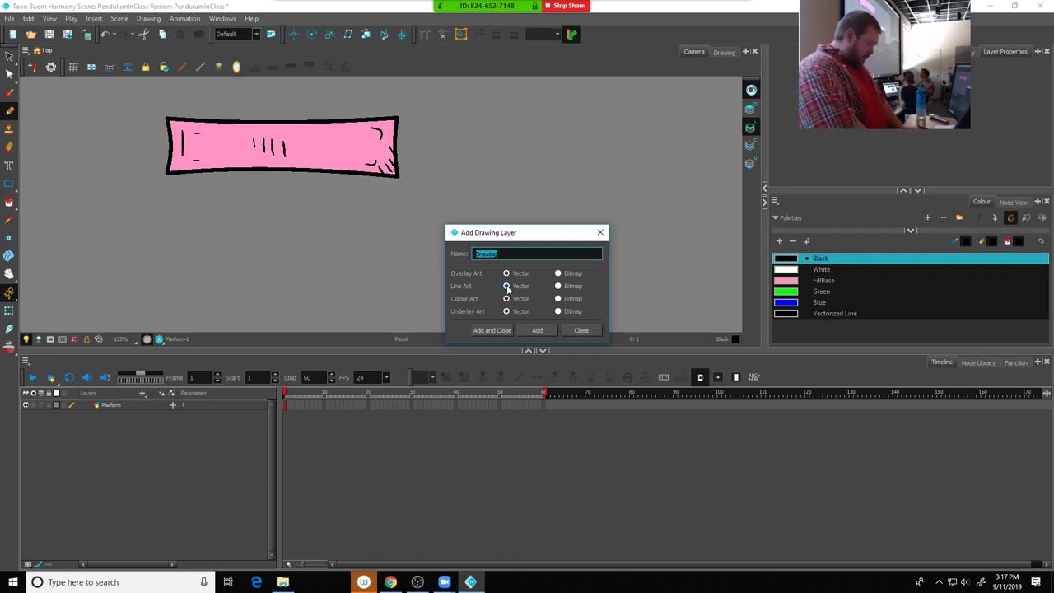
text(Arm_1)
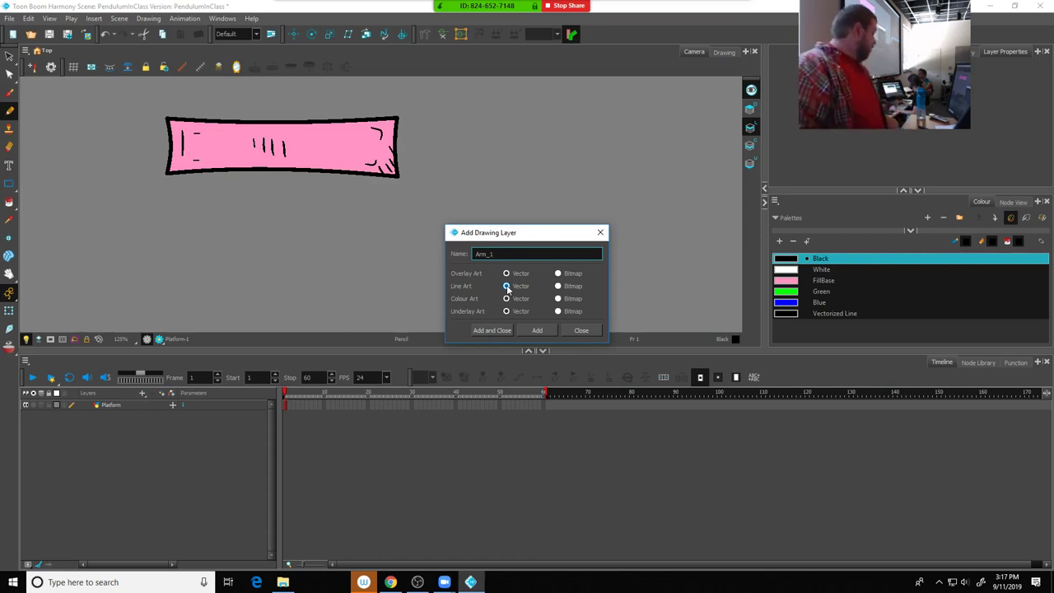
click(538, 330)
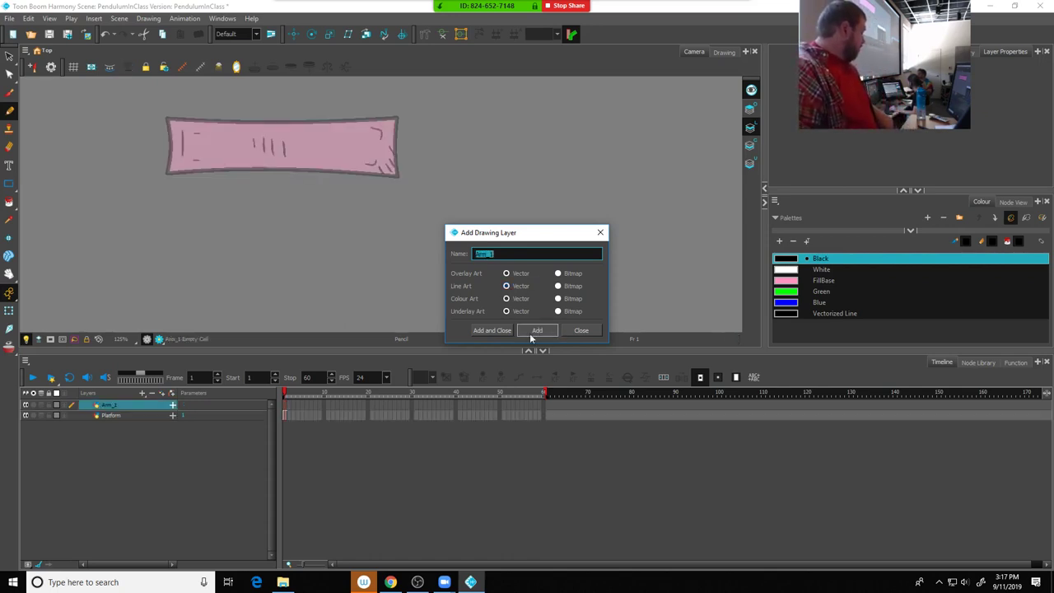
click(582, 330)
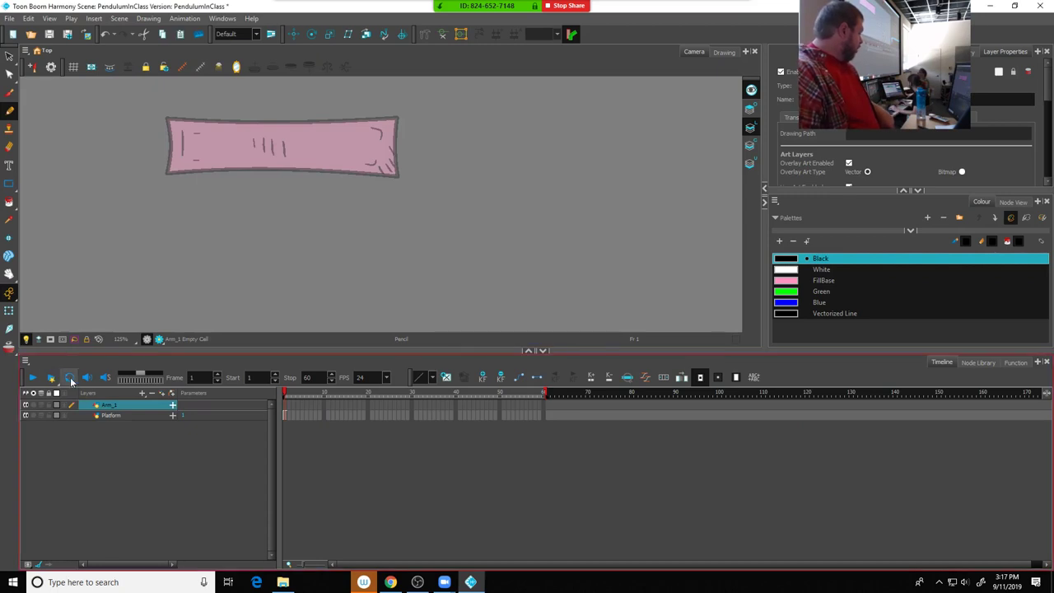
click(142, 394)
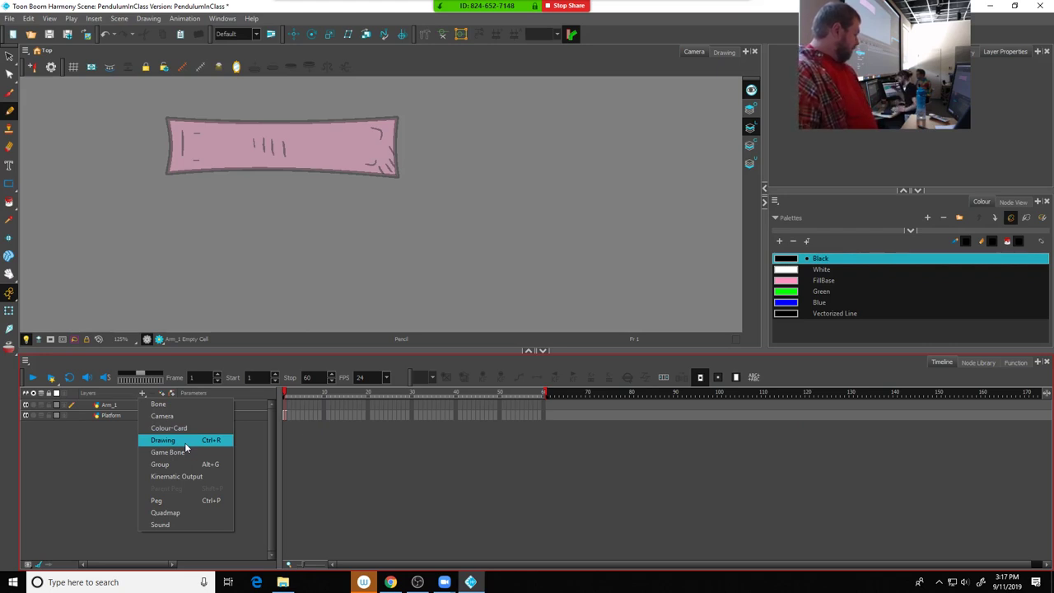
click(73, 441)
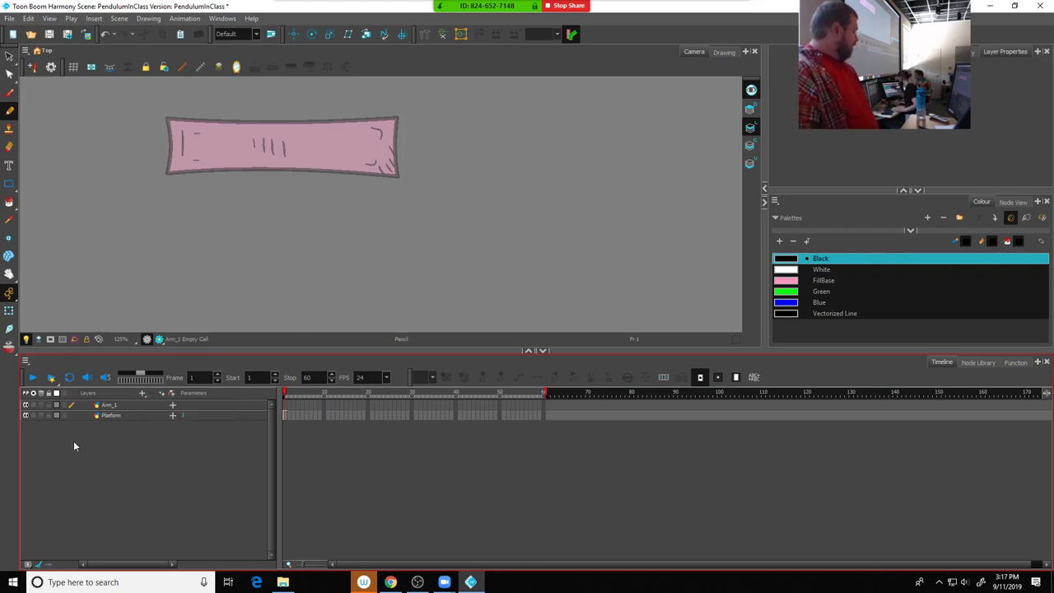
click(142, 393)
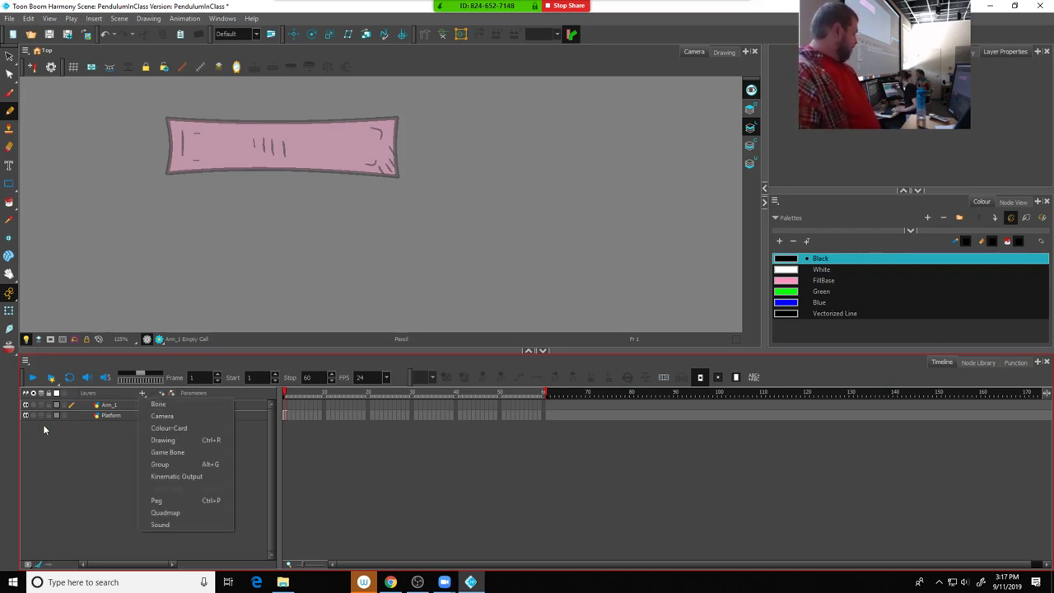
click(63, 484)
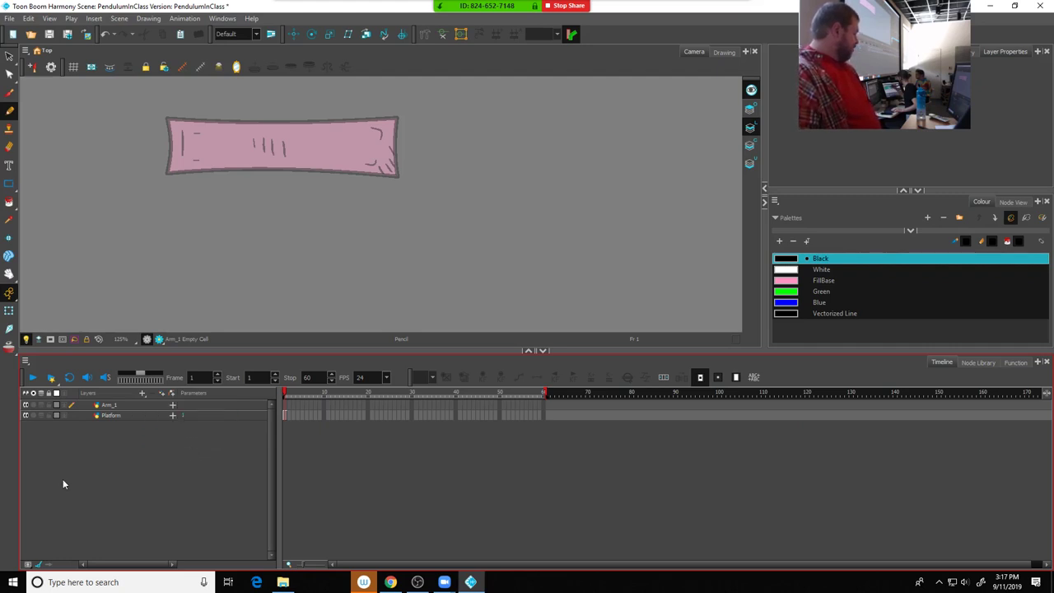
Lock the Platform layer against editing and make Arm_1 the active layer
click(109, 406)
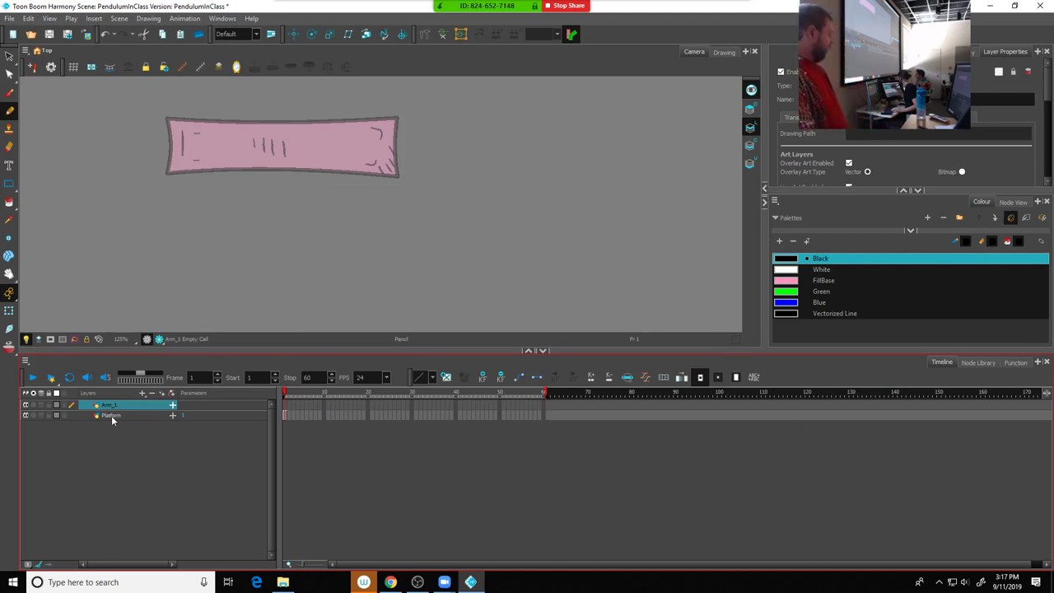
click(112, 416)
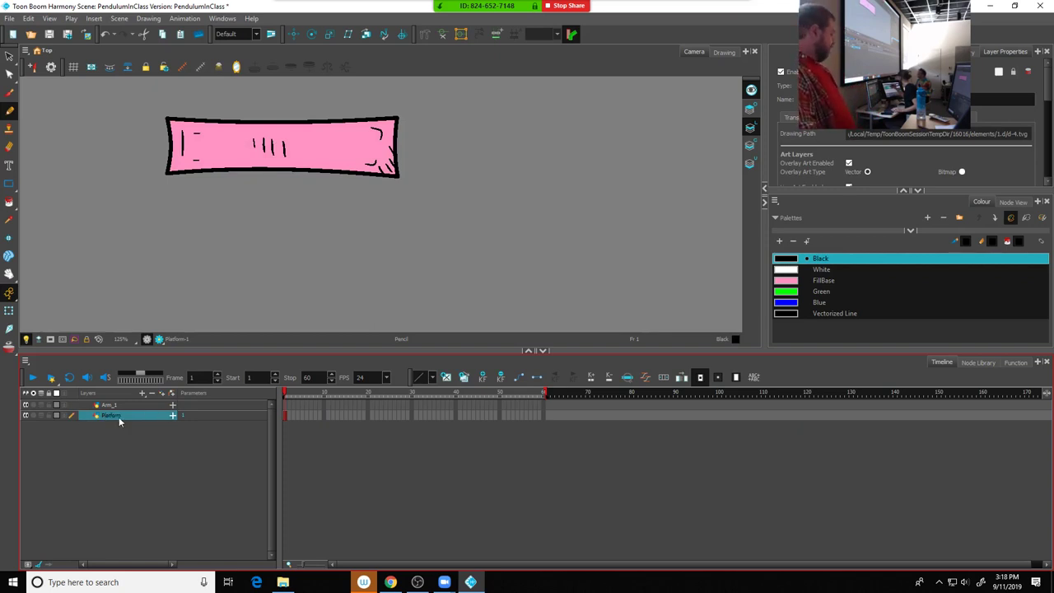
click(49, 416)
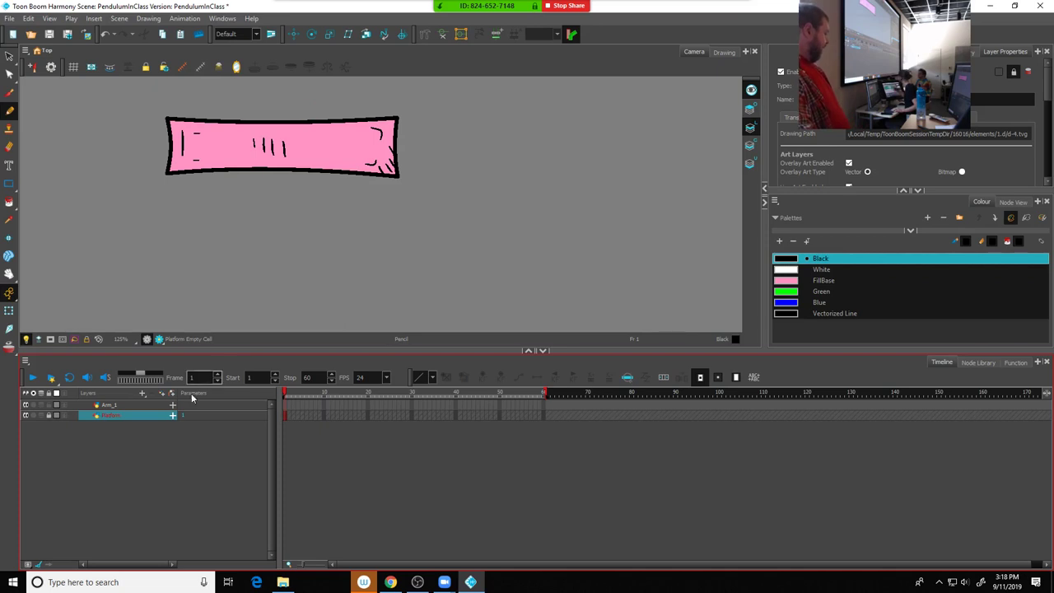
click(264, 181)
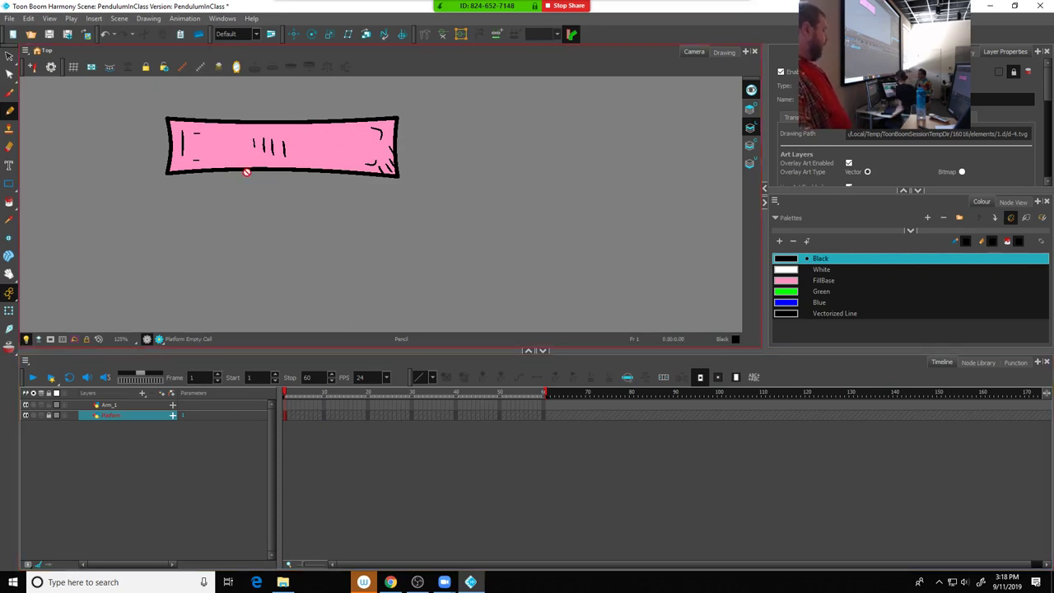
click(115, 406)
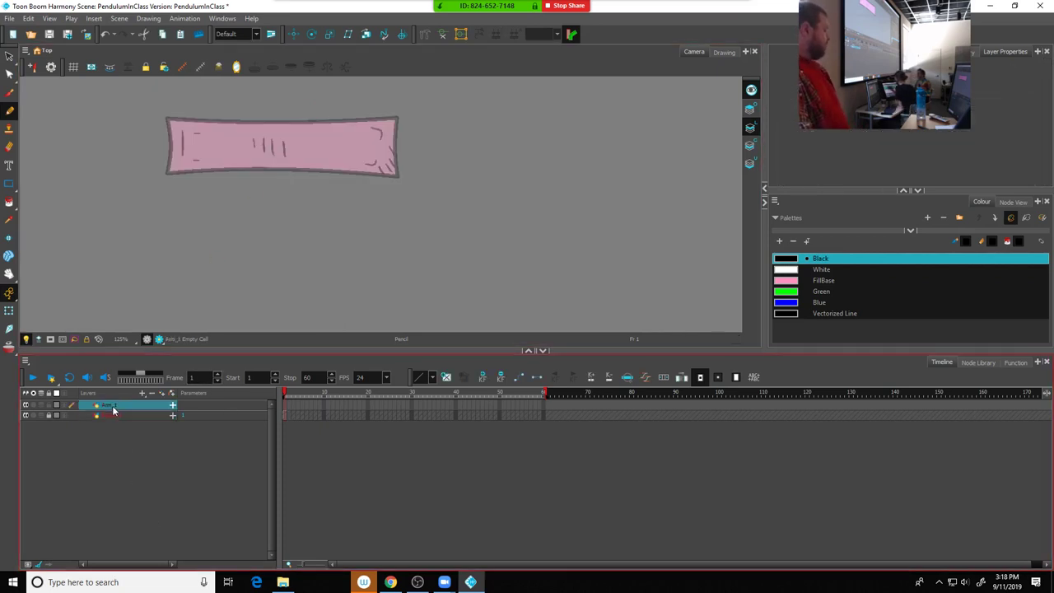
Draw a tall, narrow black rectangle just below the middle of the pink base on the Arm_1 layer
scroll(288, 228, down, 2)
scroll(288, 228, up, 2)
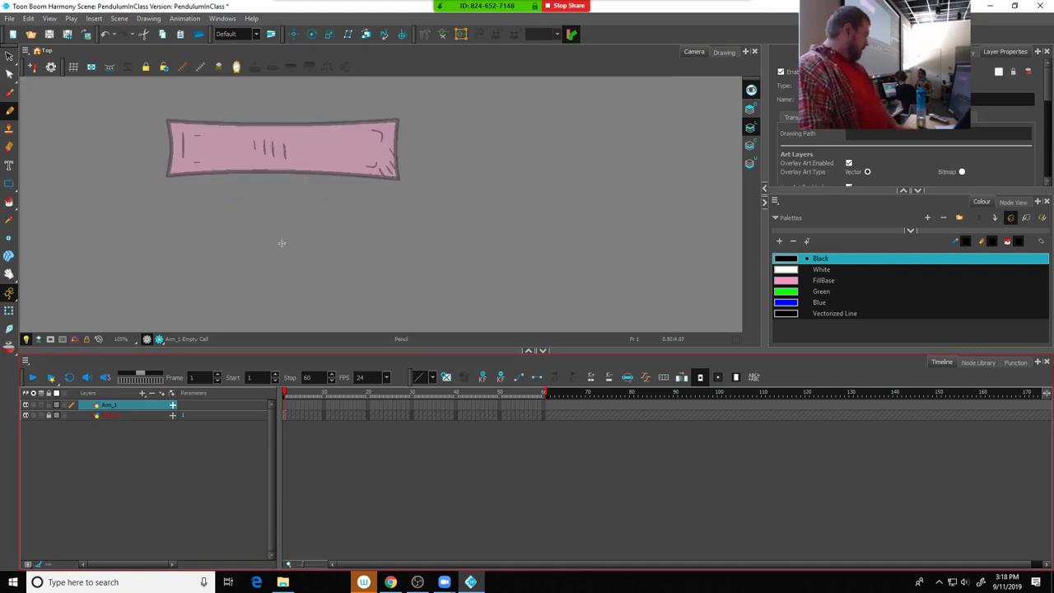
drag(281, 243, 365, 226)
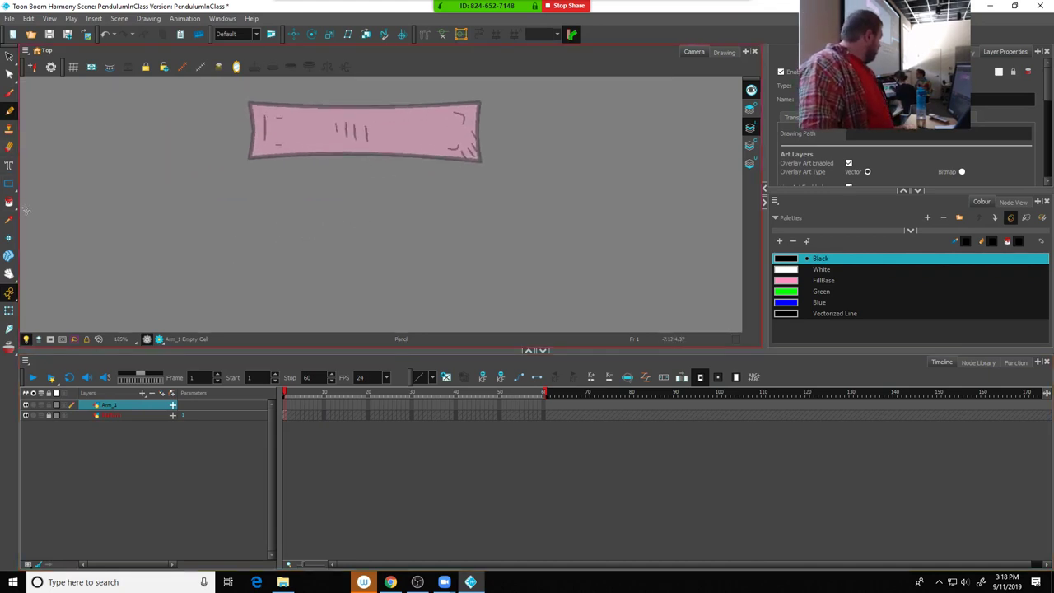
click(10, 191)
click(40, 181)
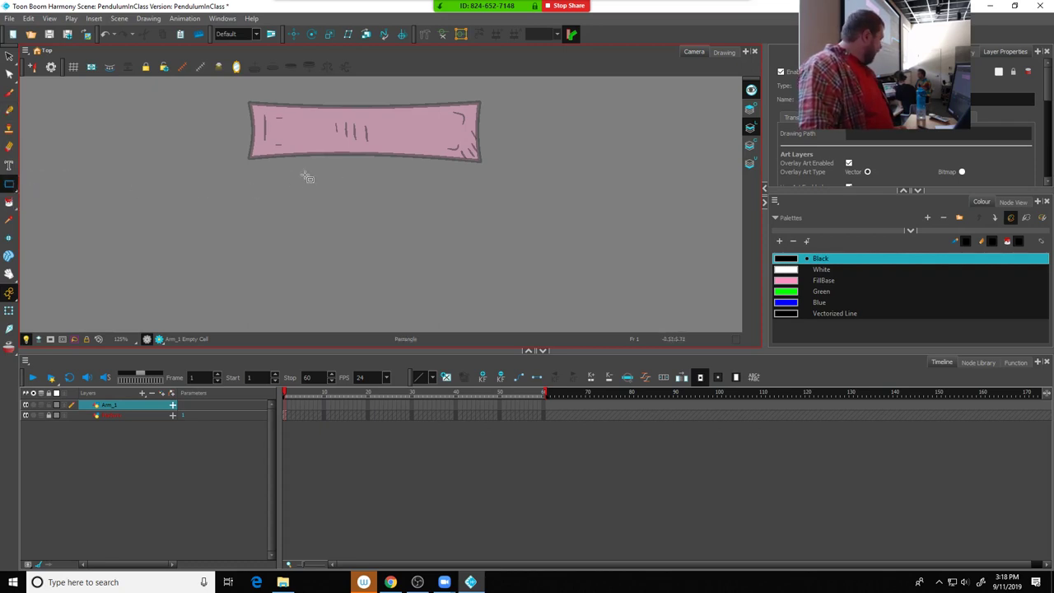
mouse_move(348, 174)
mouse_down()
mouse_move(388, 295)
mouse_move(381, 288)
mouse_up()
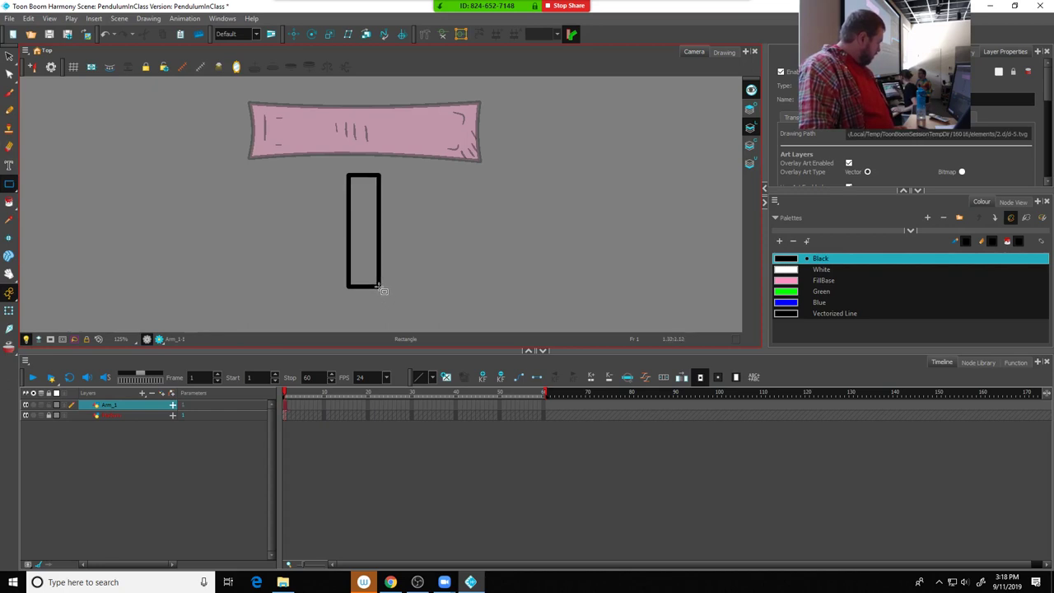
Draw a circle slightly wider than the rectangle, centred on its upper edge and touching the base
click(9, 185)
click(38, 194)
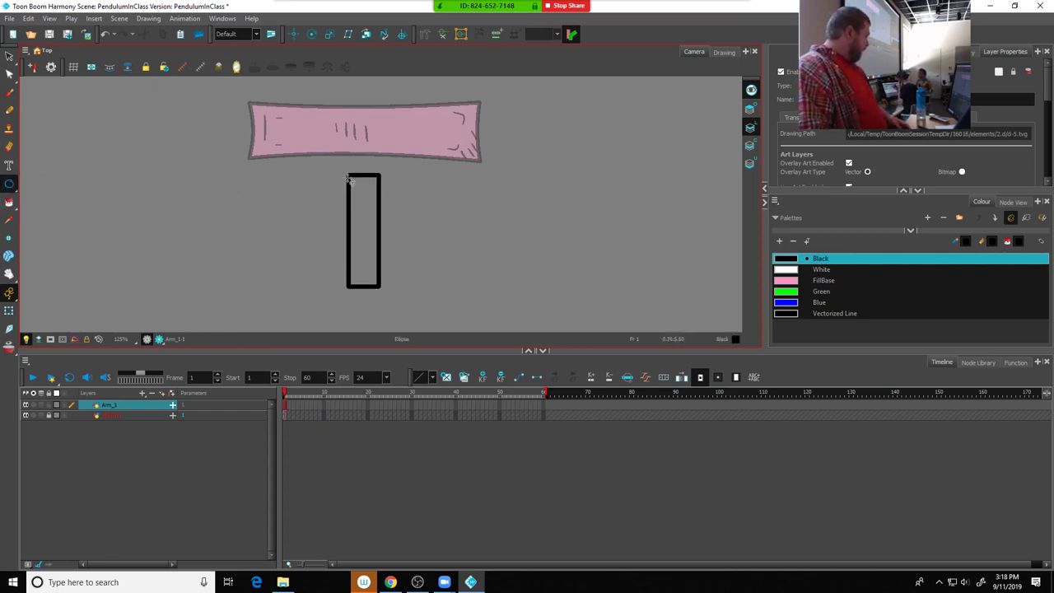
drag(364, 175, 389, 173)
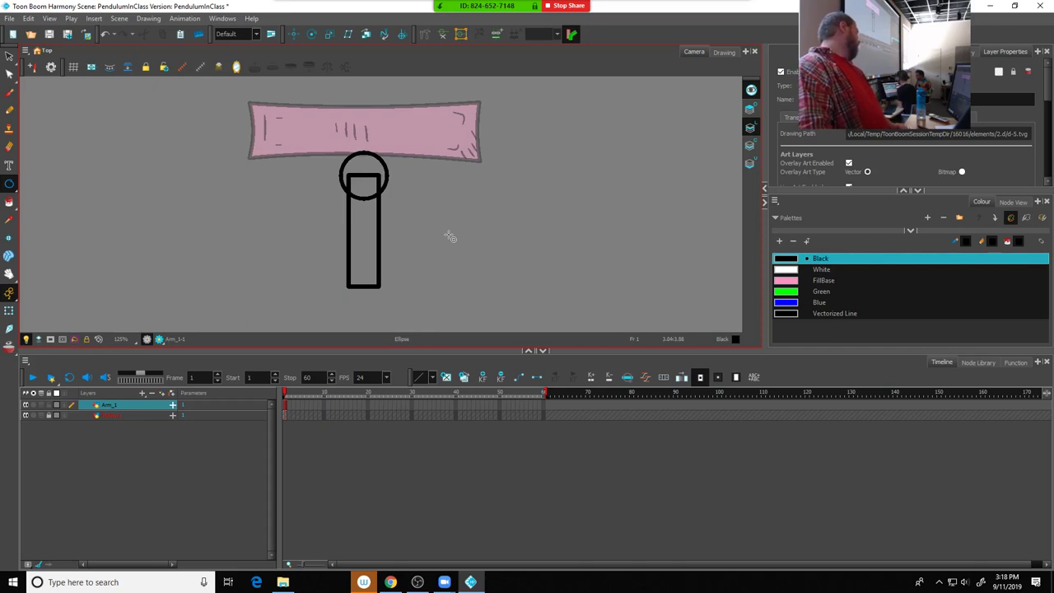
Cut away the overlapping line segments where the circle and rectangle cross, leaving one open keyhole-shaped outline
click(10, 59)
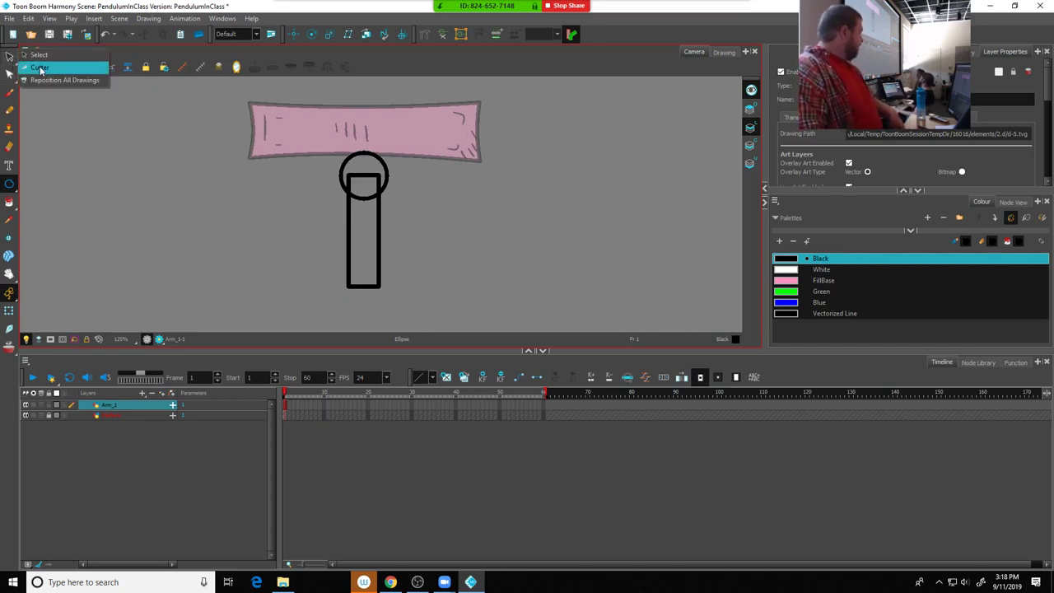
click(40, 69)
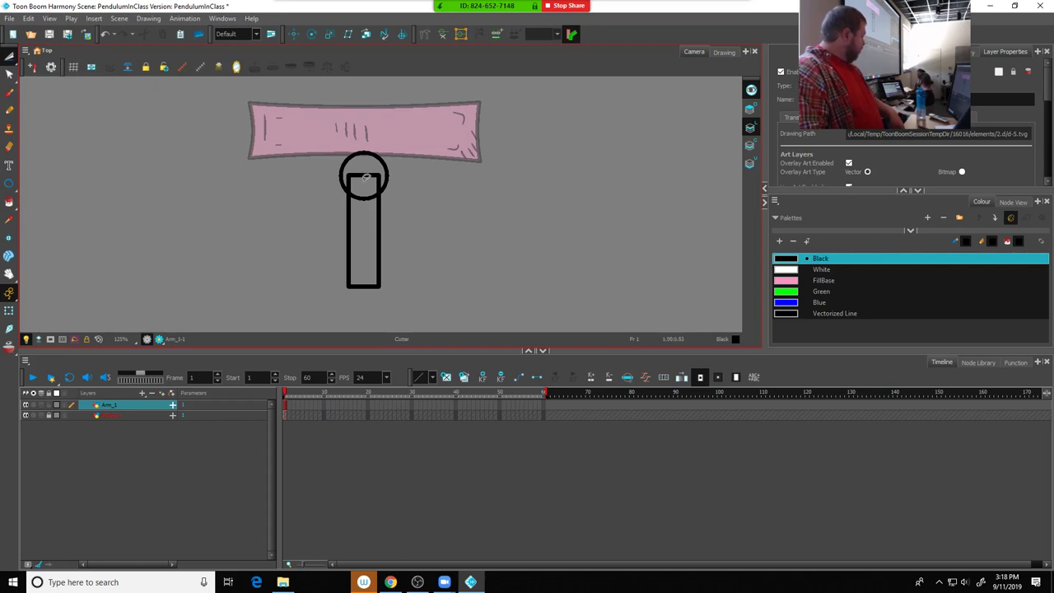
mouse_move(368, 171)
mouse_down()
mouse_move(385, 178)
mouse_move(354, 185)
mouse_up()
key(Delete)
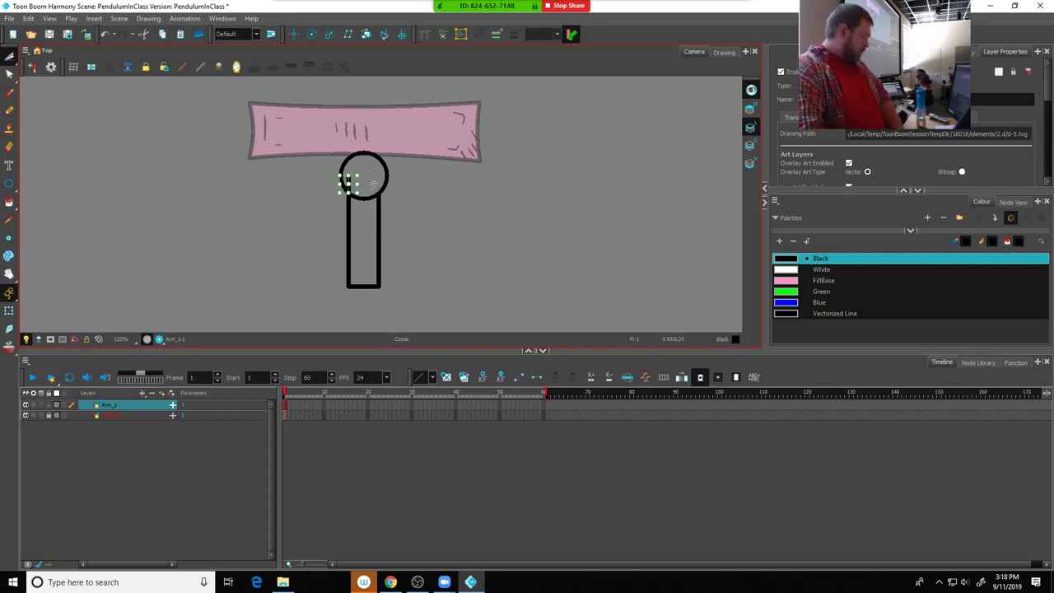
key(Delete)
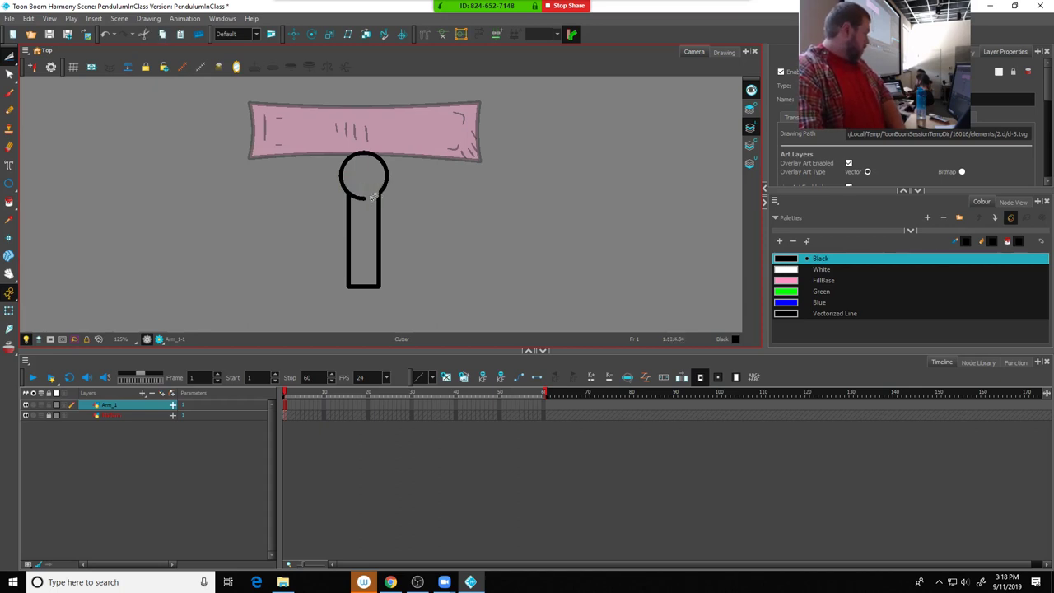
drag(350, 194, 380, 196)
key(Delete)
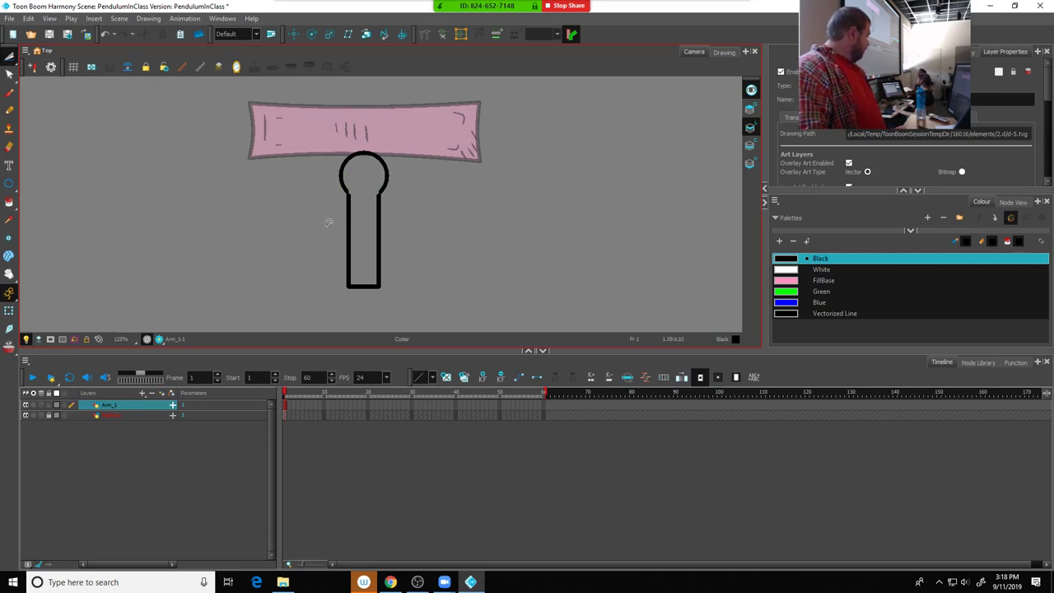
Select the arm's circle and rectangle strokes together and merge their pencil lines so the corners join cleanly
key(alt+s)
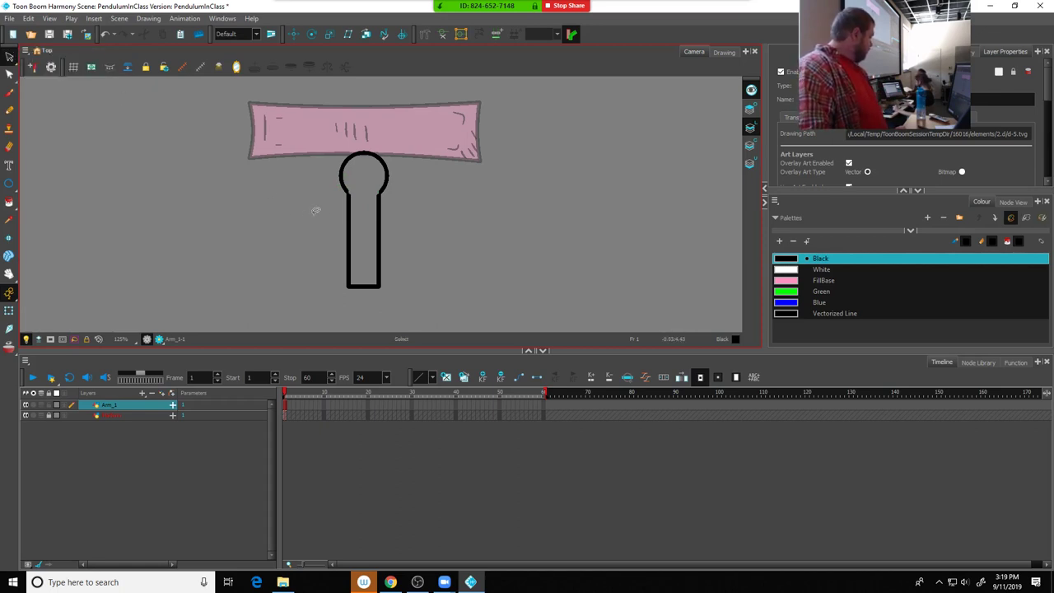
mouse_move(318, 202)
mouse_down()
mouse_move(371, 278)
mouse_move(456, 185)
mouse_move(327, 122)
mouse_move(305, 144)
mouse_up()
key(2)
key(2)
key(2)
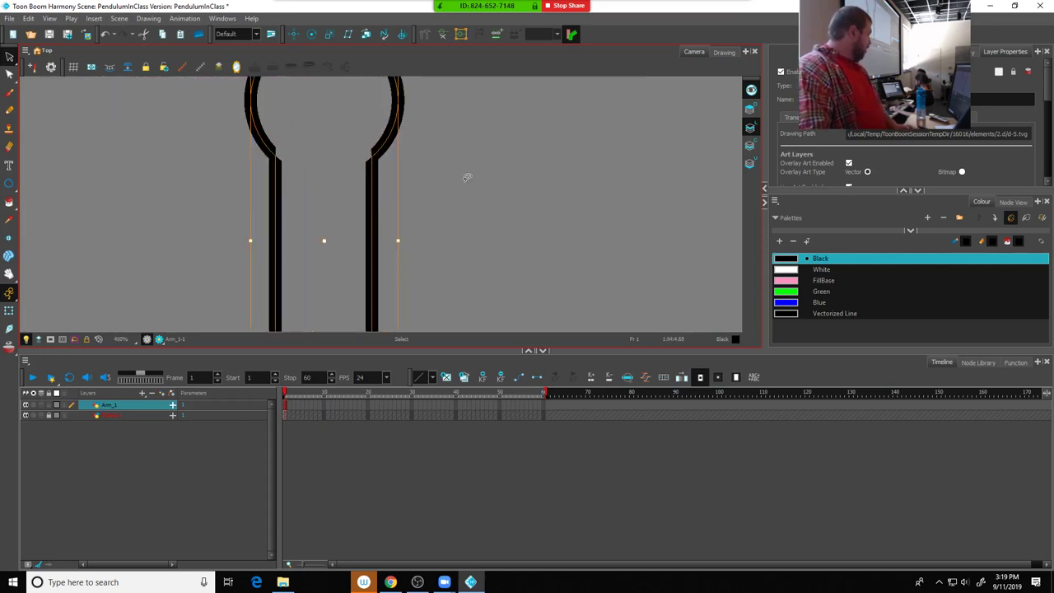
click(463, 177)
click(394, 132)
click(373, 190)
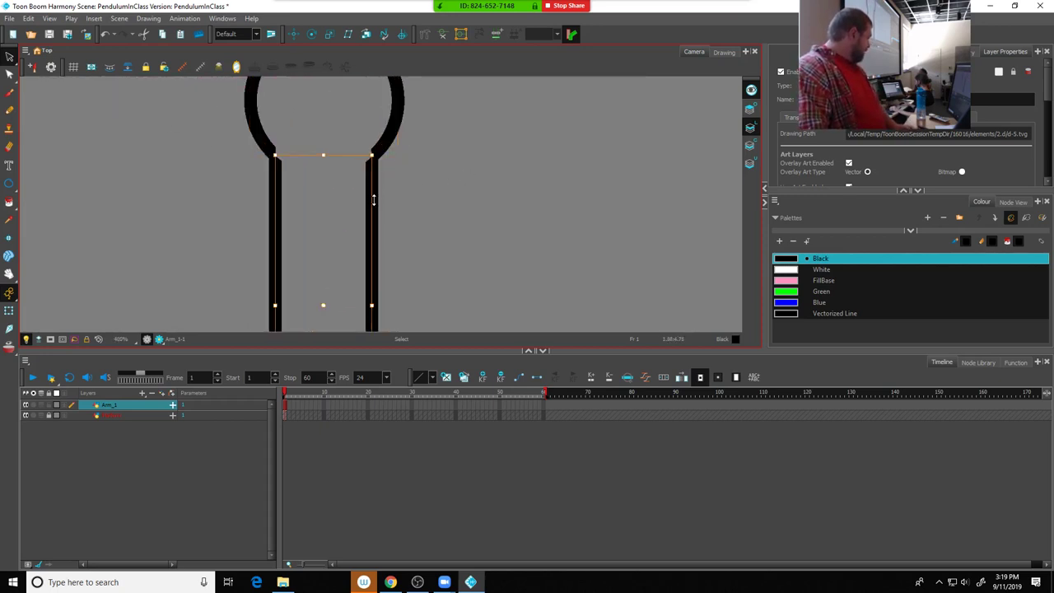
shift+click(259, 130)
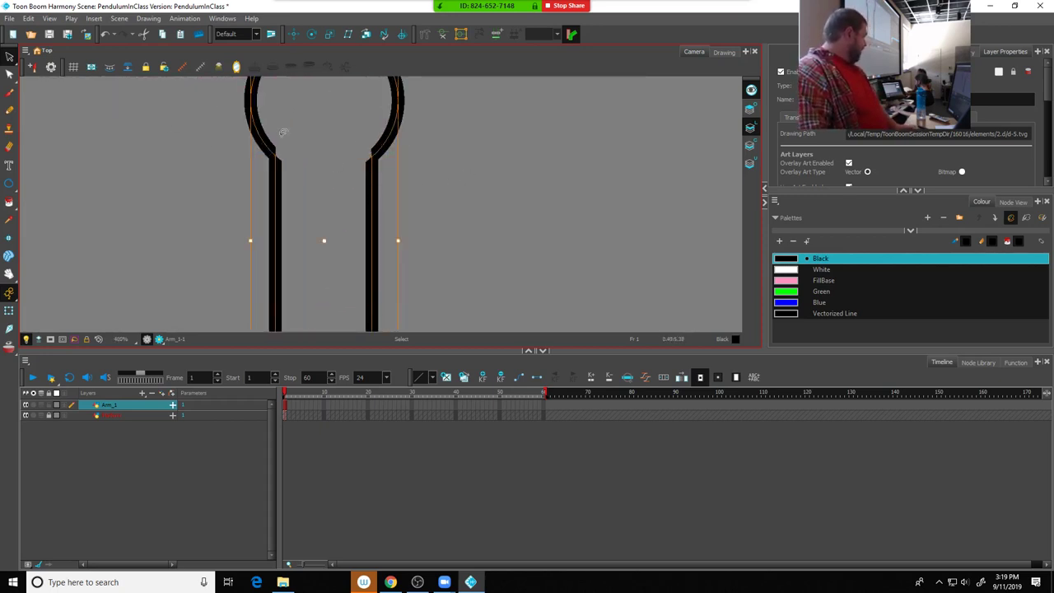
scroll(398, 161, down, 3)
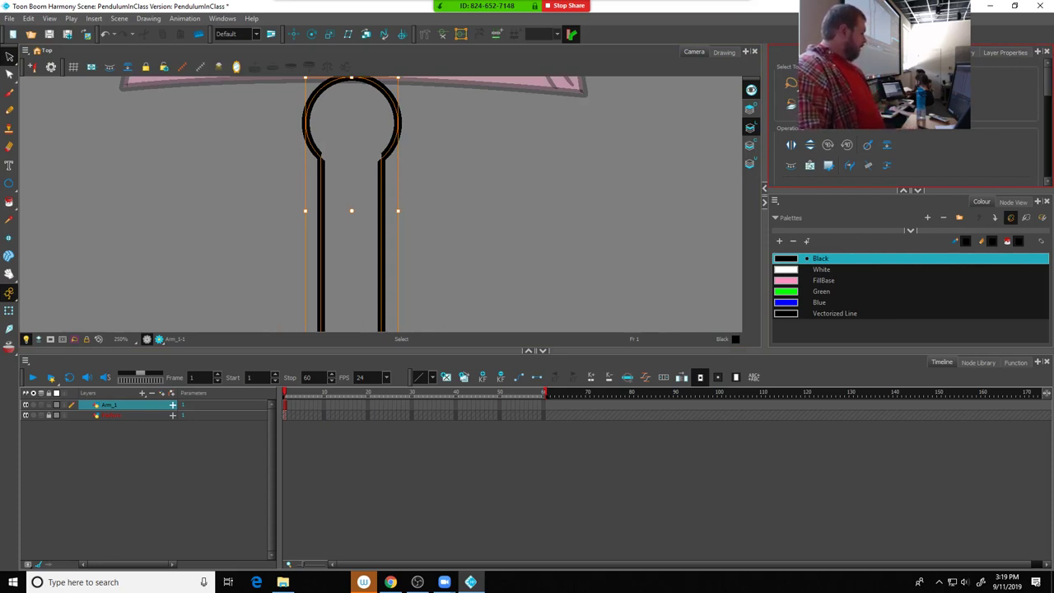
click(868, 167)
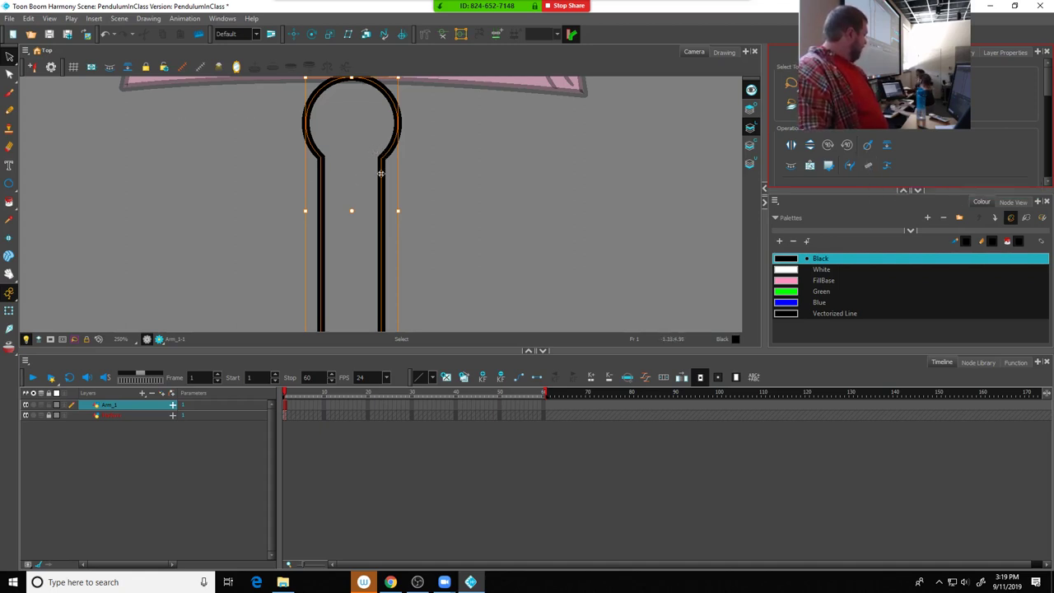
Bend both long sides of the arm slightly inward with the Contour Editor
scroll(422, 185, down, 3)
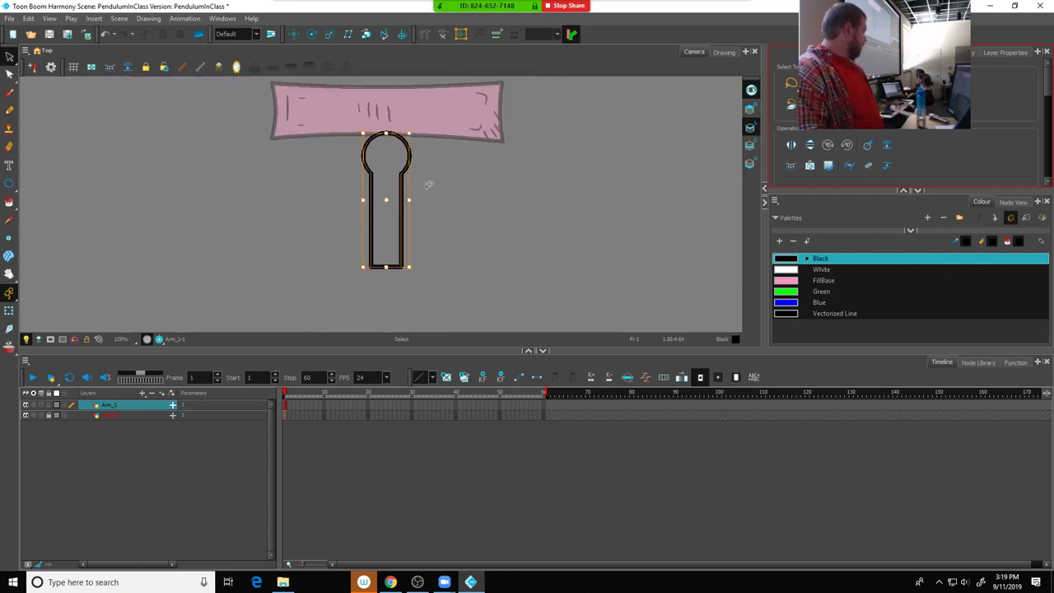
key(alt+q)
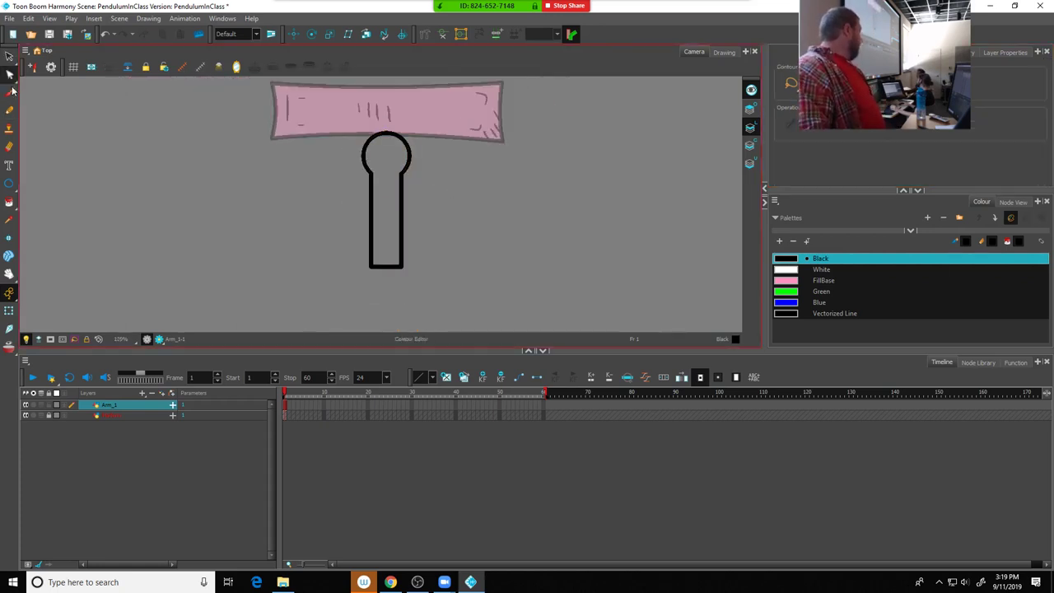
scroll(349, 207, up, 3)
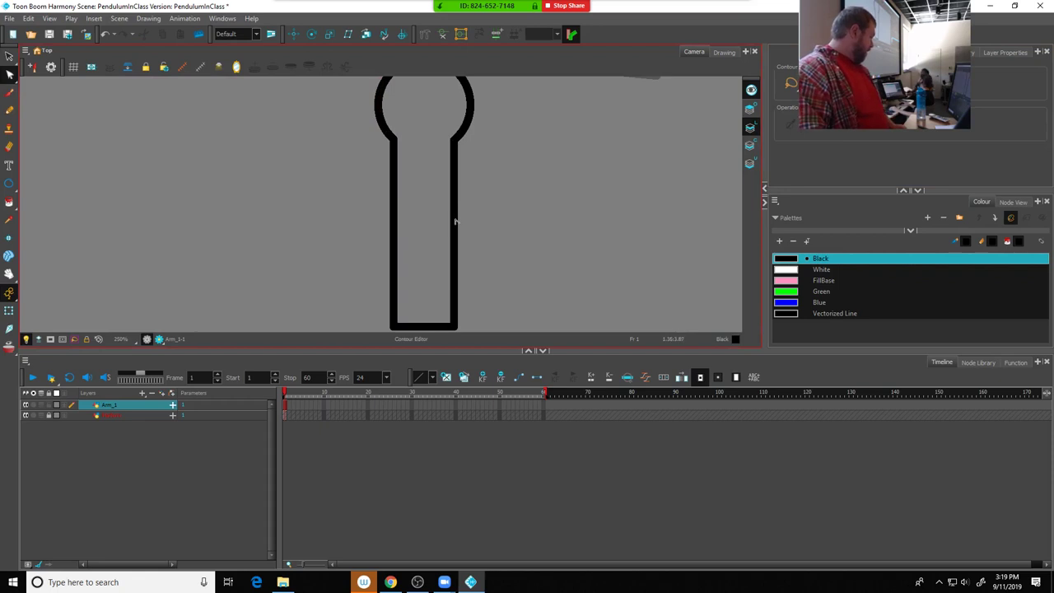
drag(455, 221, 399, 231)
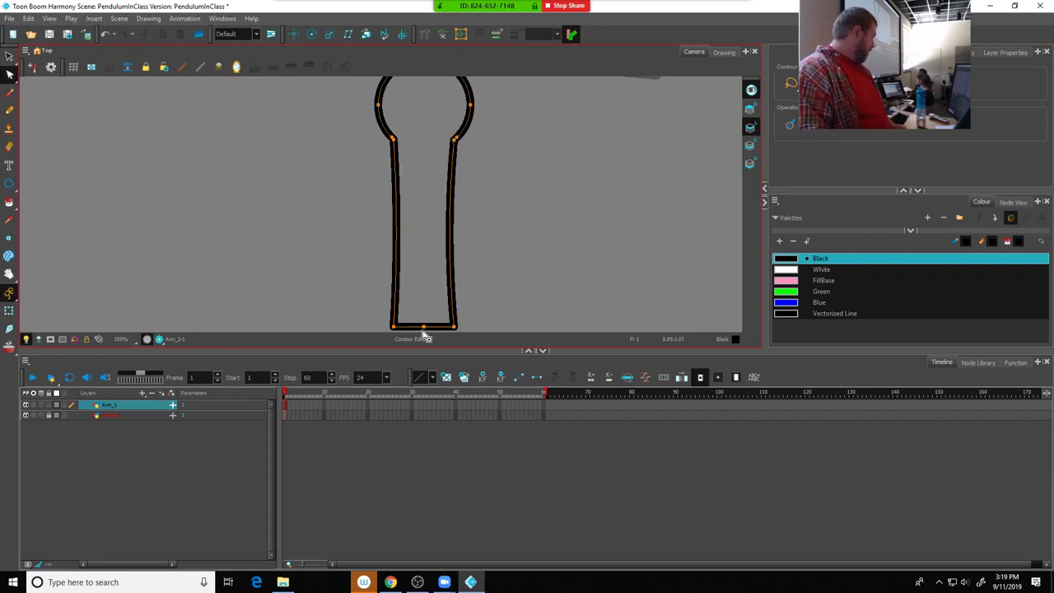
Try to pull the midpoint of the arm's lower edge upward and a contour point of its round head outward
drag(424, 329, 424, 321)
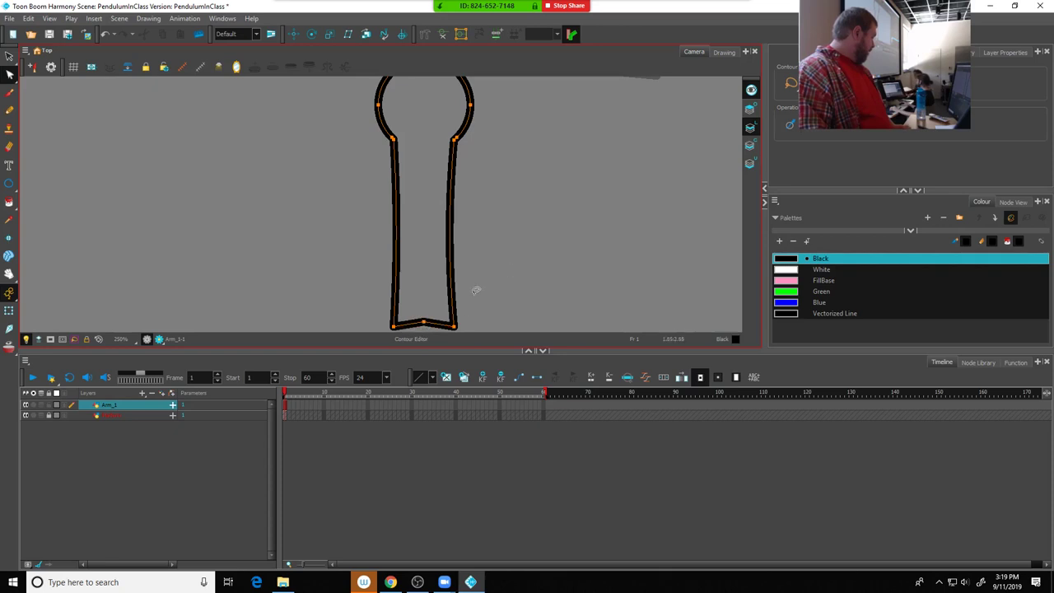
scroll(520, 181, up, 4)
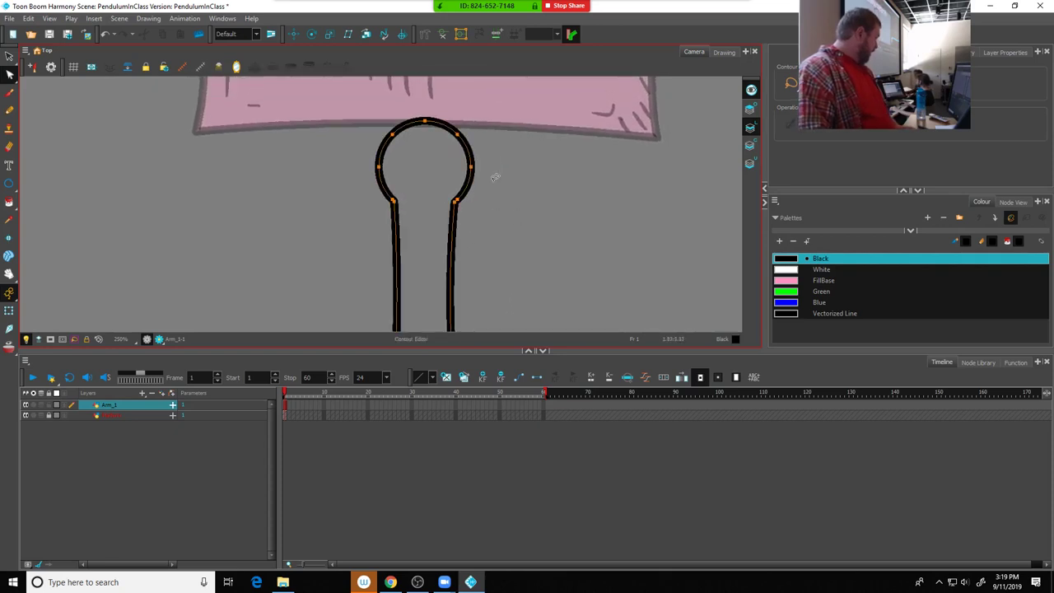
drag(458, 133, 462, 130)
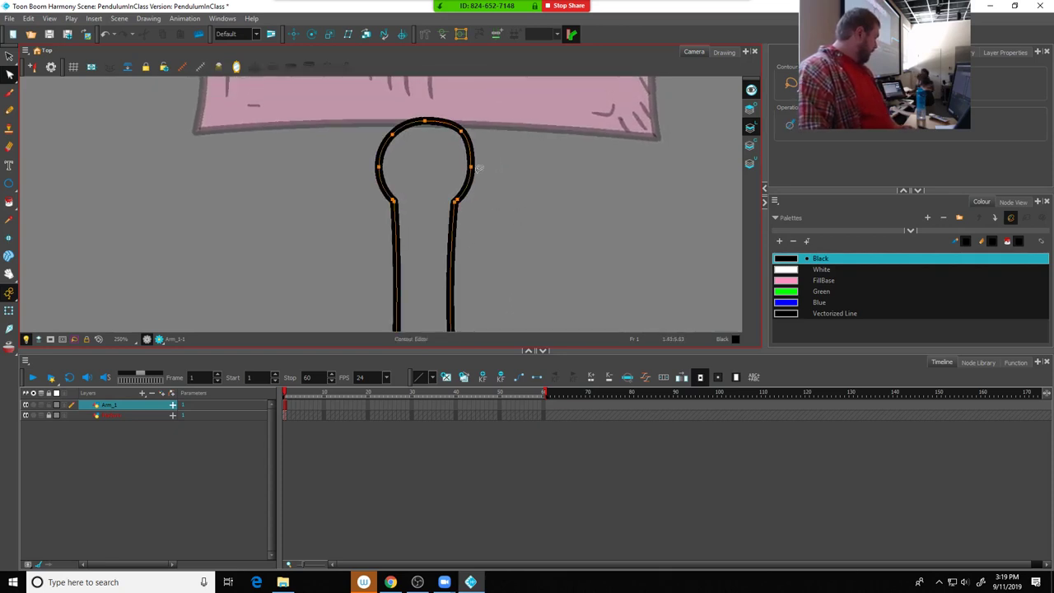
click(431, 190)
scroll(458, 202, down, 3)
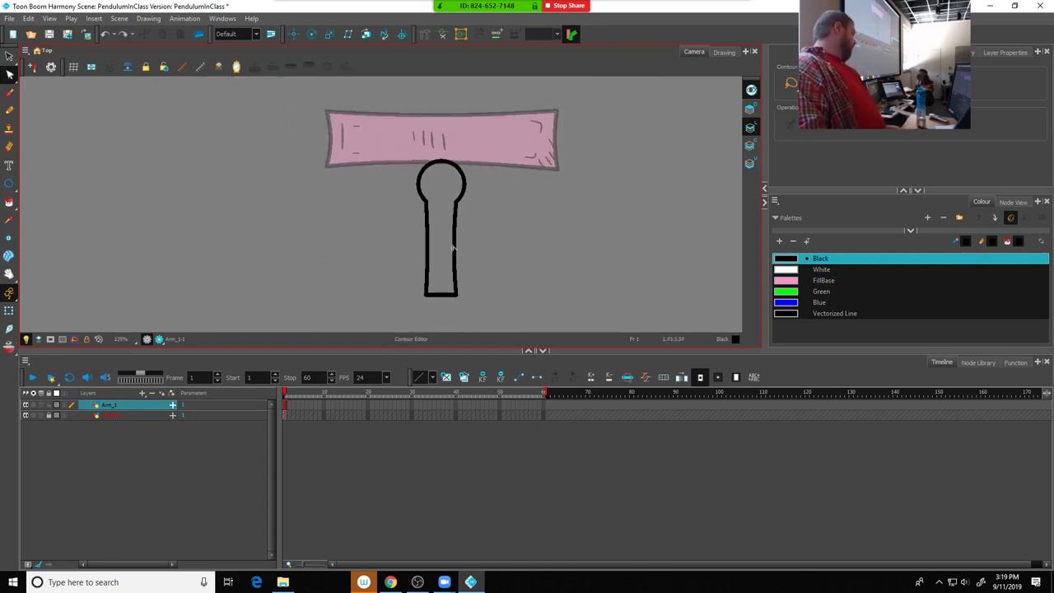
Select the whole arm outline and scale it down slightly and proportionally about its centre
scroll(366, 216, down, 2)
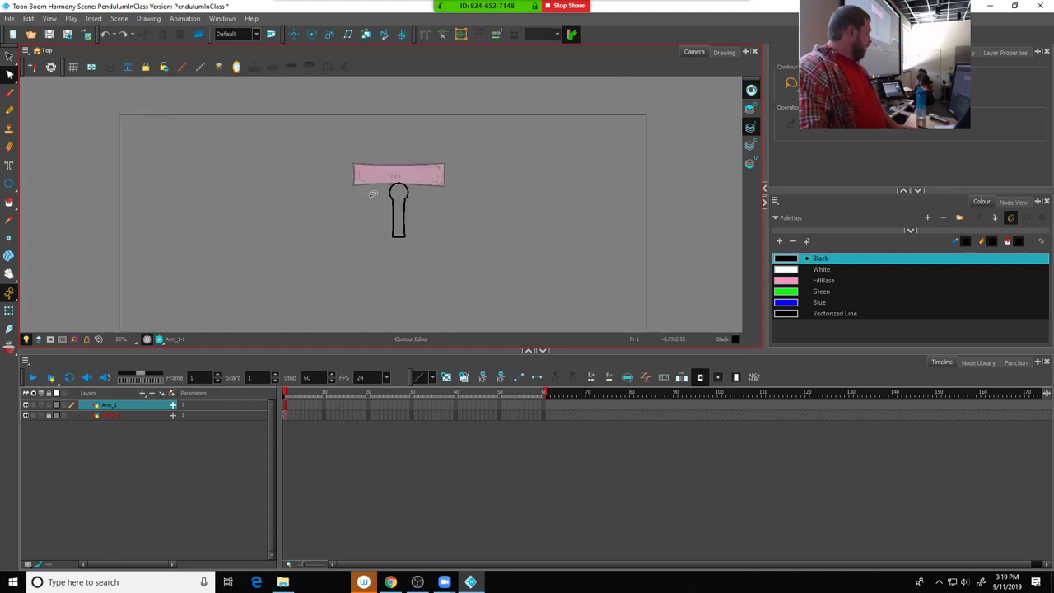
scroll(384, 205, up, 2)
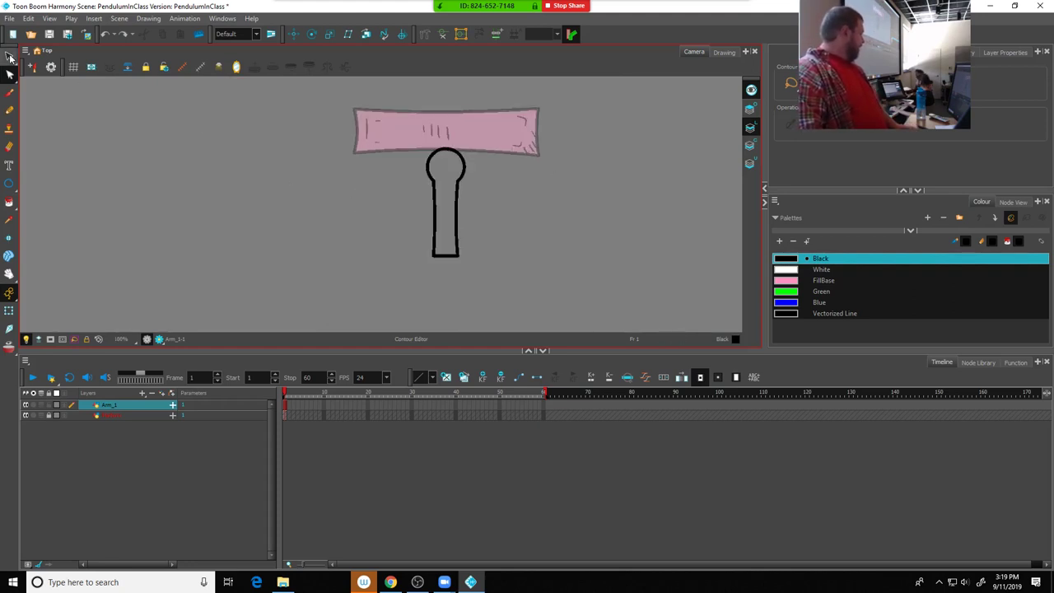
key(alt+s)
click(436, 205)
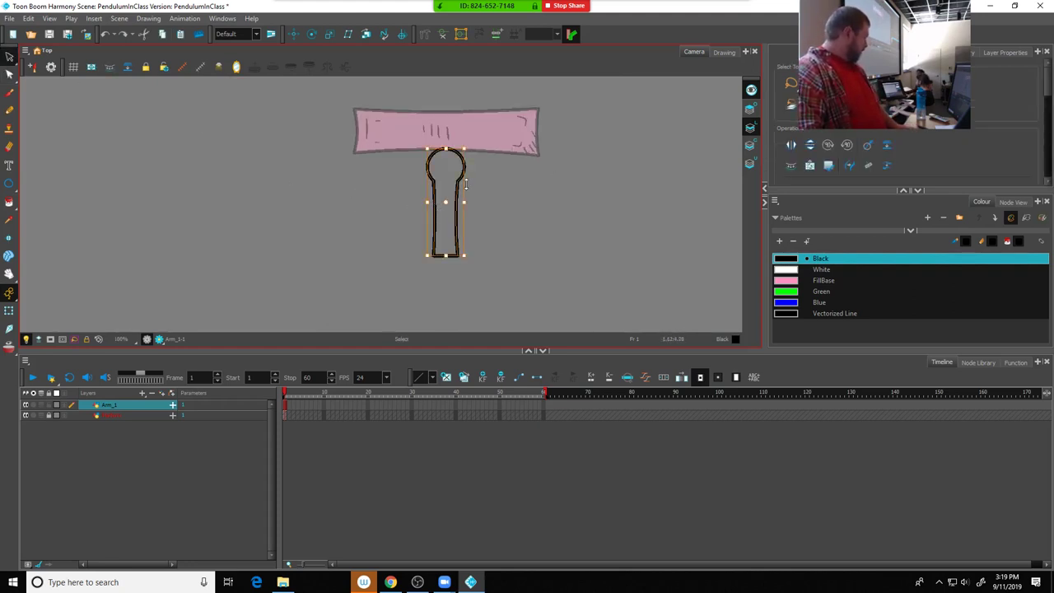
click(462, 154)
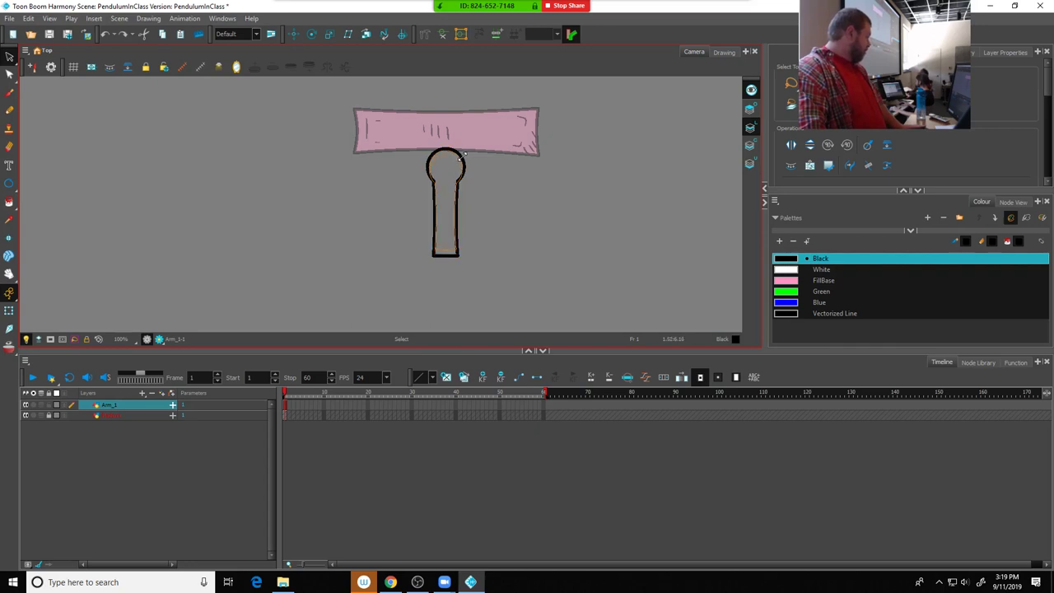
click(464, 156)
click(474, 191)
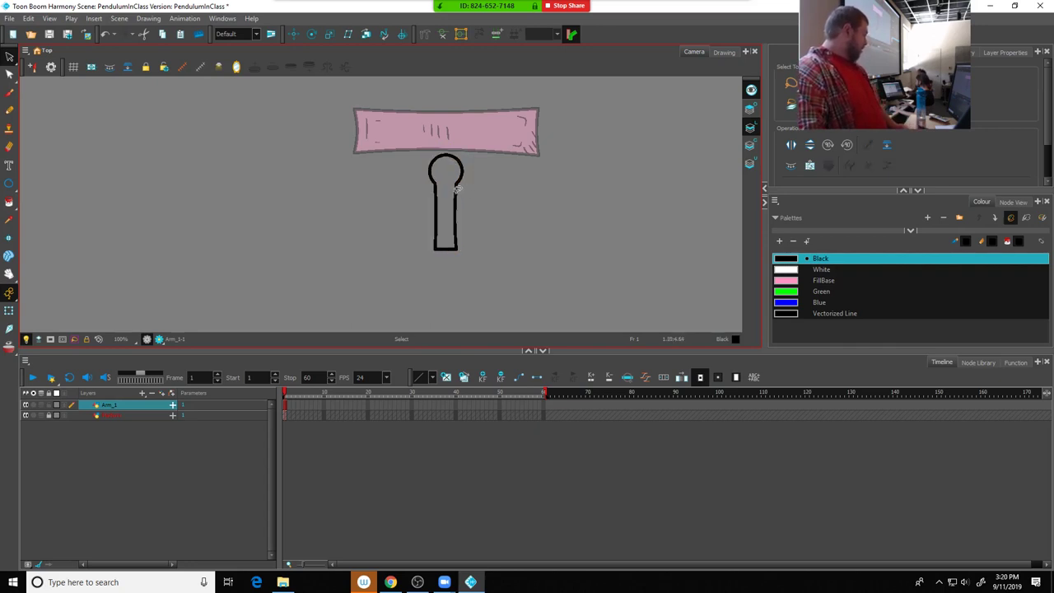
Nudge the arm upward until its round head overlaps the lower edge of the base, and deselect it
click(458, 188)
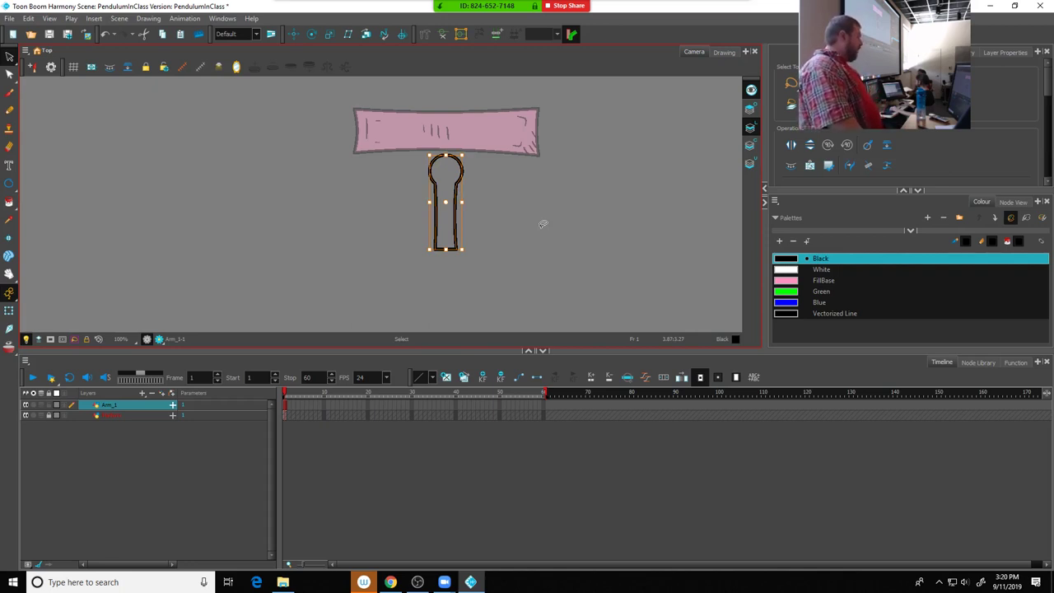
key(Up)
key(Up)
key(Up)
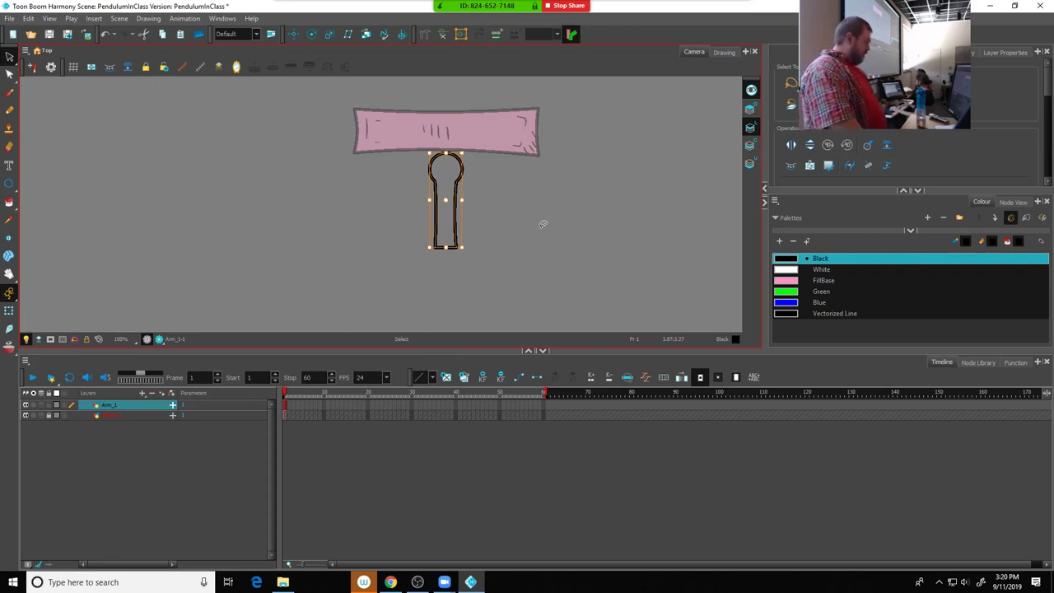
key(Up)
key(Up)
key(Up)
key(Up)
key(Up)
key(Up)
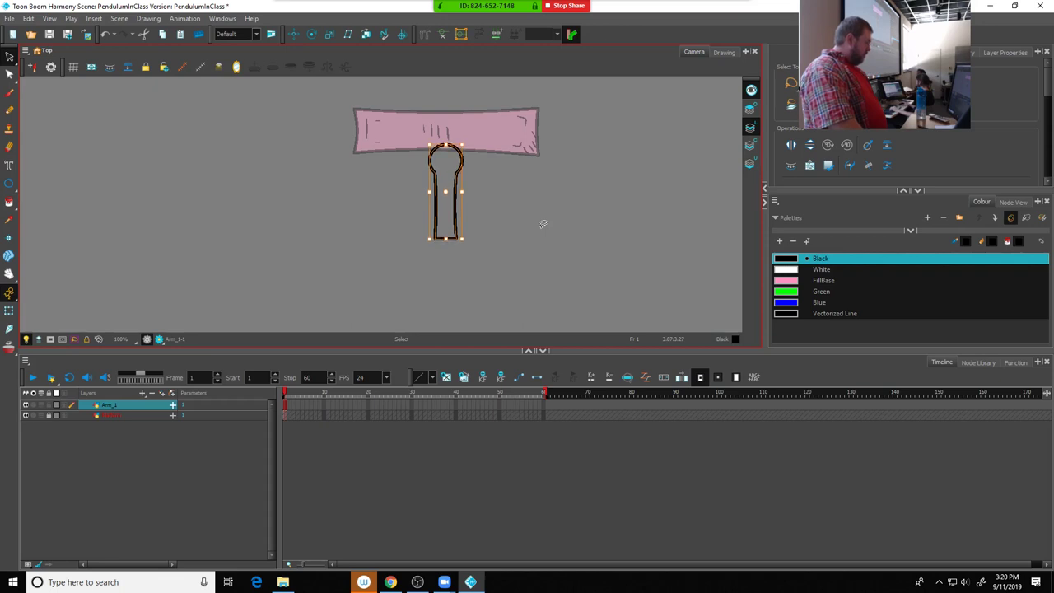
key(Up)
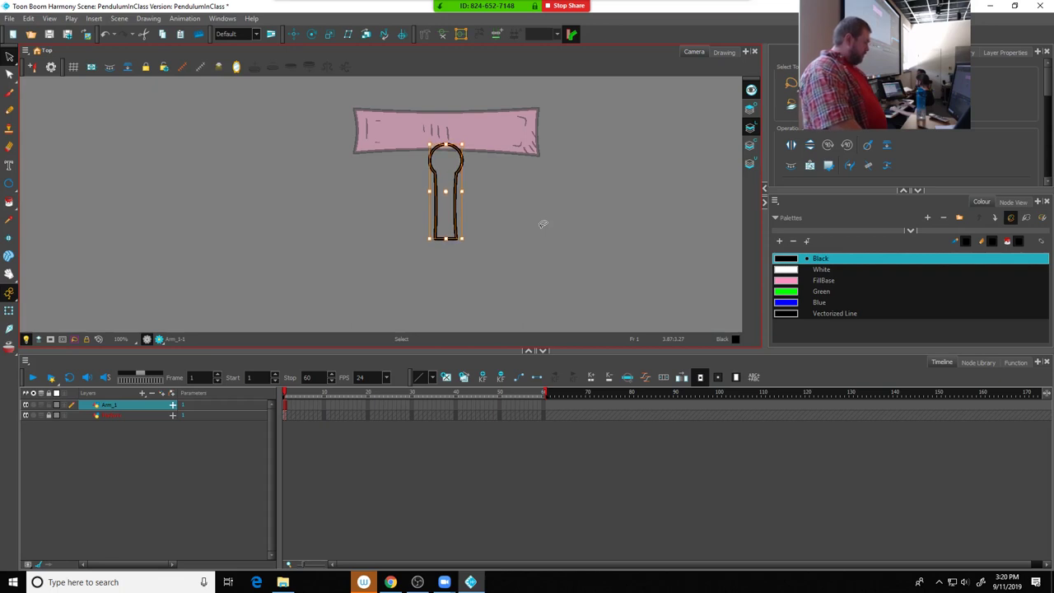
click(29, 7)
click(176, 141)
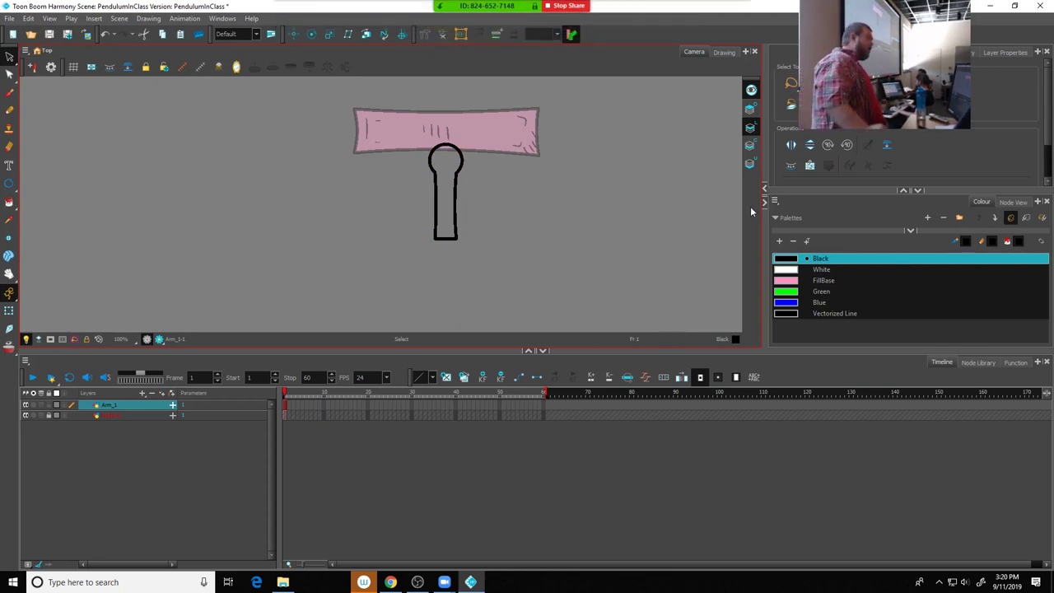
mouse_move(422, 252)
mouse_down()
mouse_move(476, 234)
mouse_move(430, 146)
mouse_move(427, 254)
mouse_up()
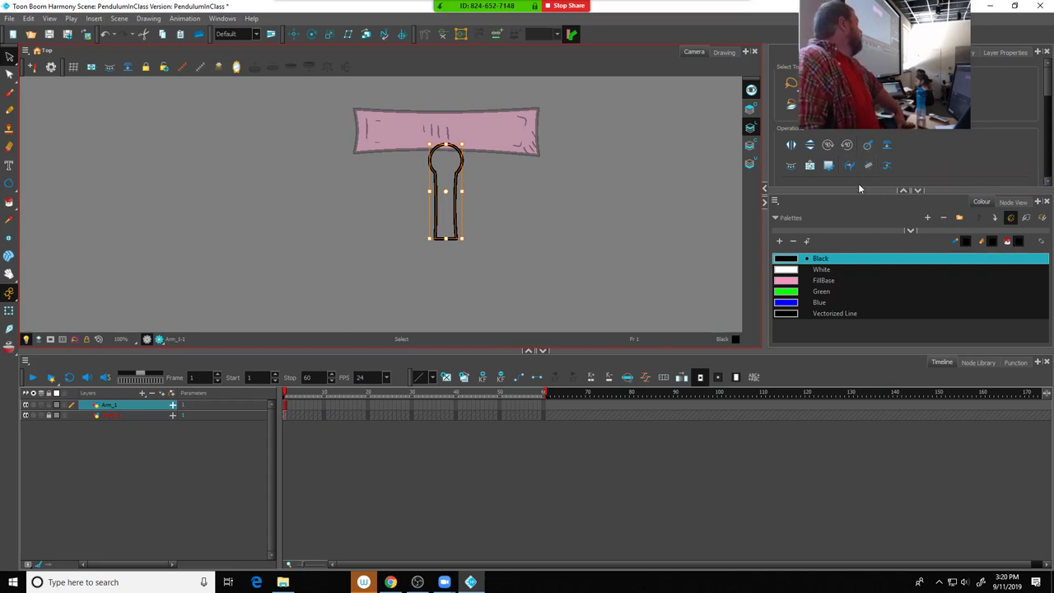
scroll(452, 173, up, 5)
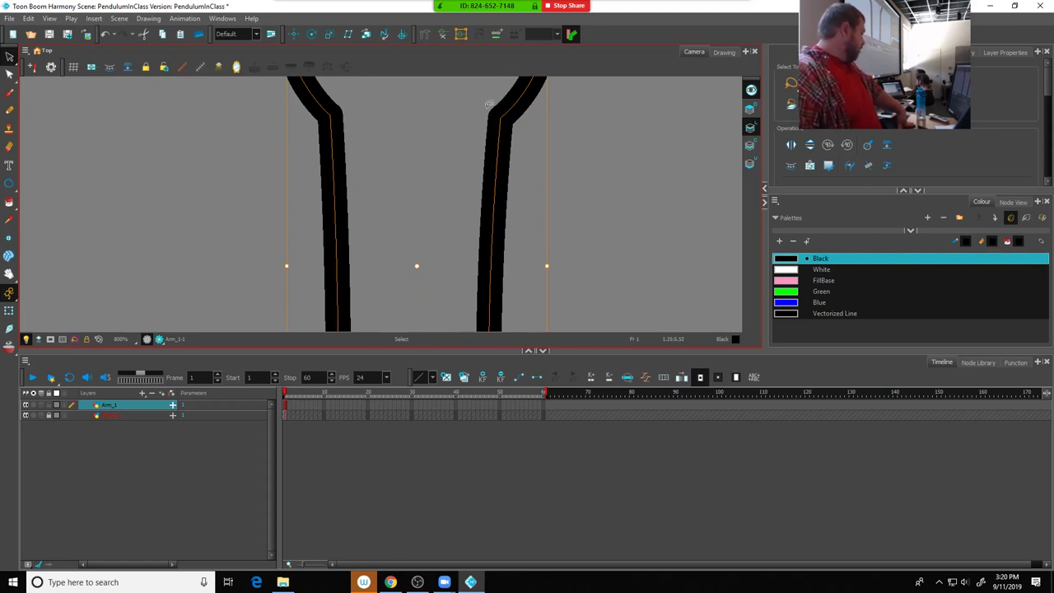
scroll(498, 209, down, 5)
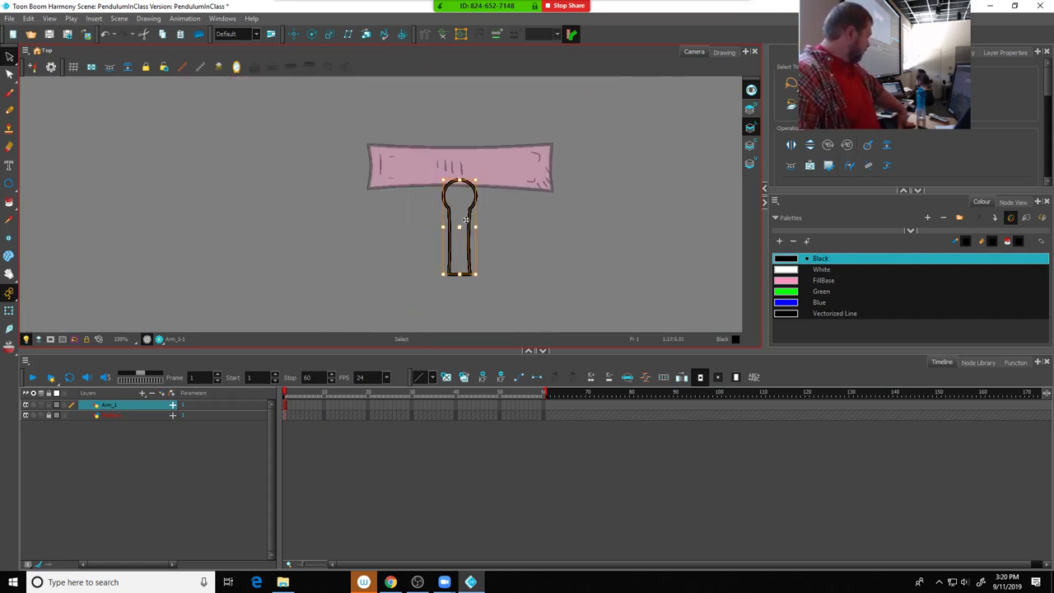
click(555, 226)
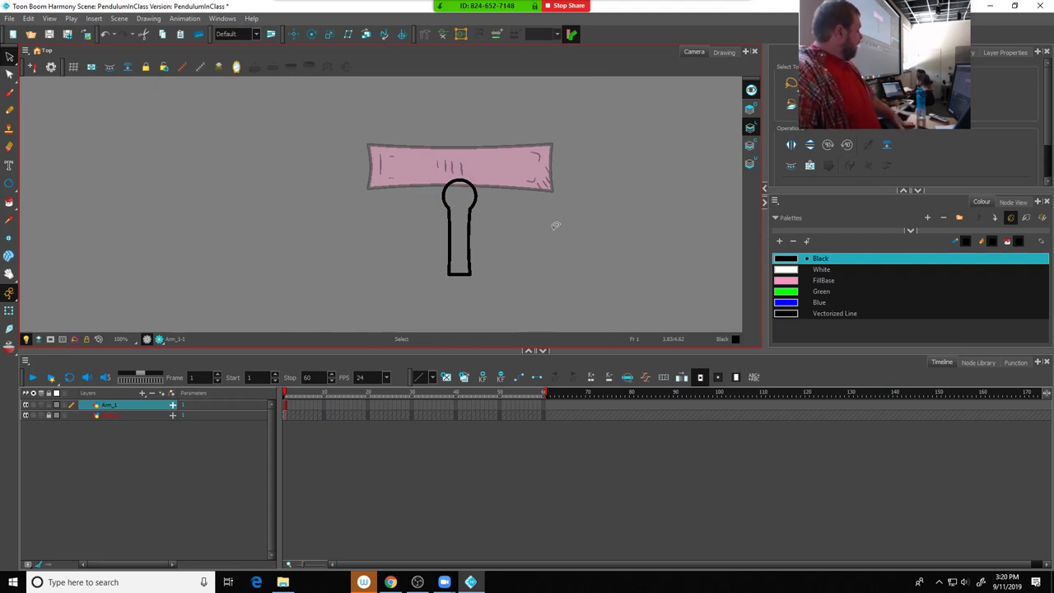
In the Drawing view, create colour-art strokes from the arm's line art and display only its Colour Art layer
click(724, 51)
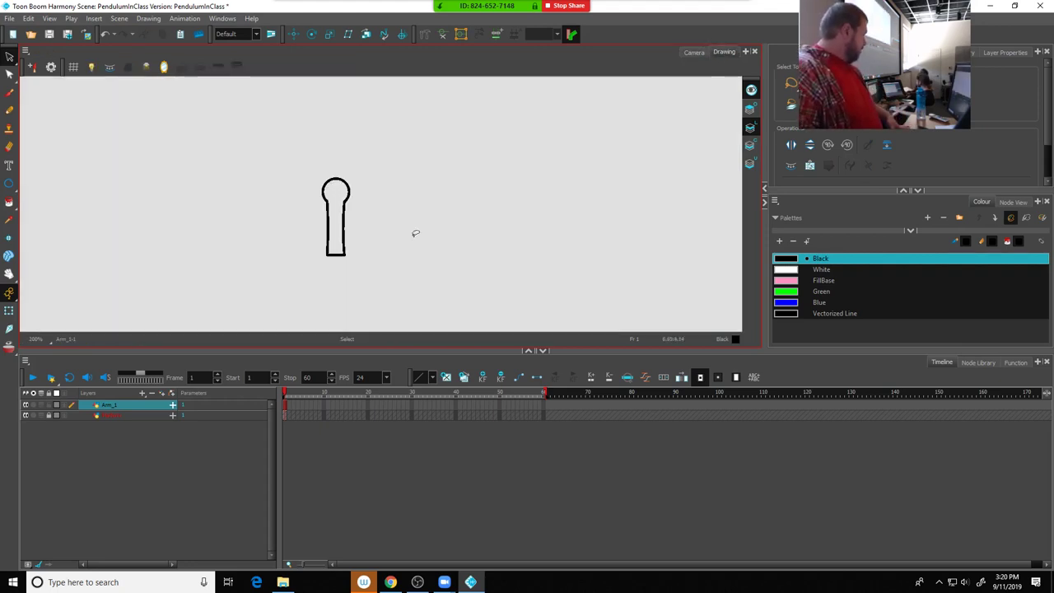
click(110, 71)
click(750, 145)
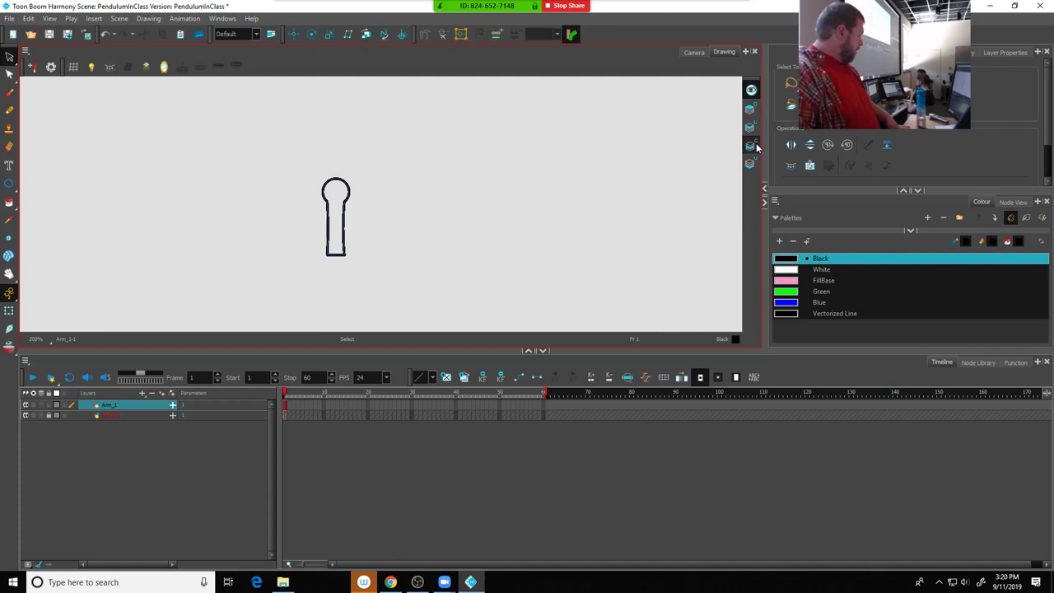
click(751, 145)
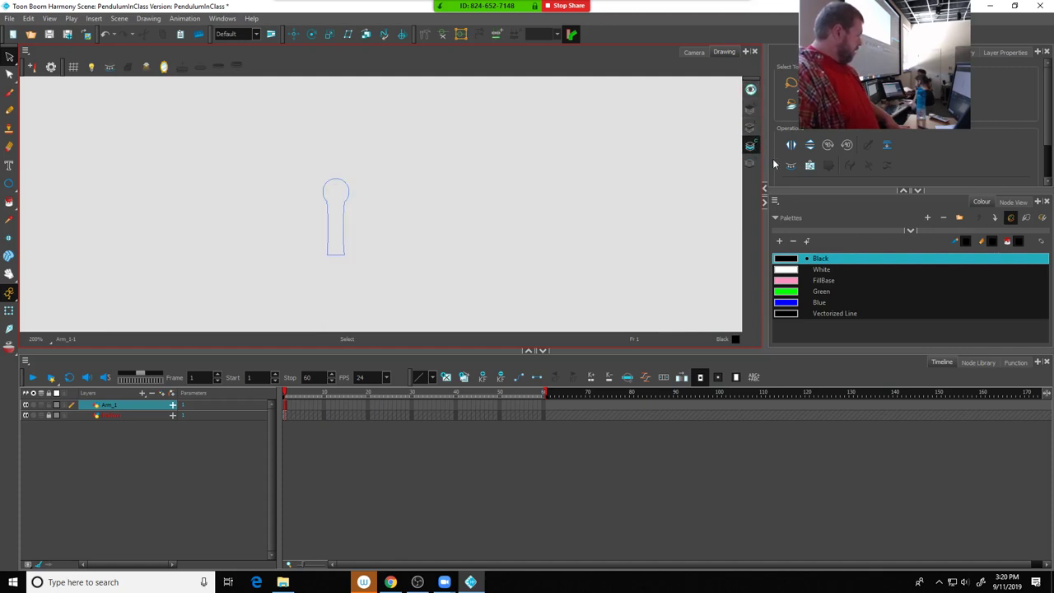
Fill the inside of the arm's colour-art outline with the FillBase pink and return to the Camera view
click(788, 280)
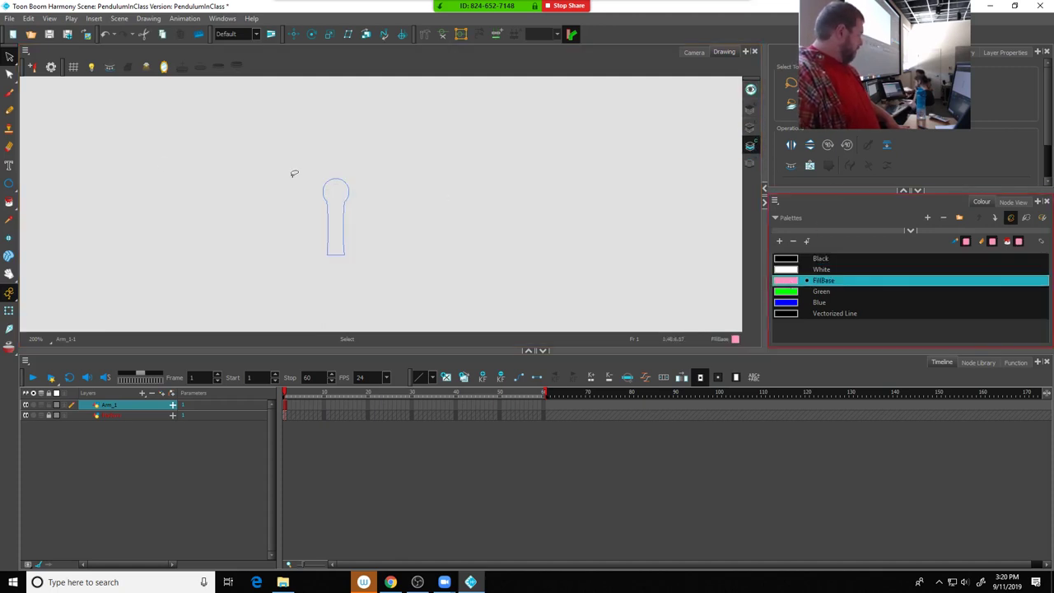
click(9, 205)
click(336, 197)
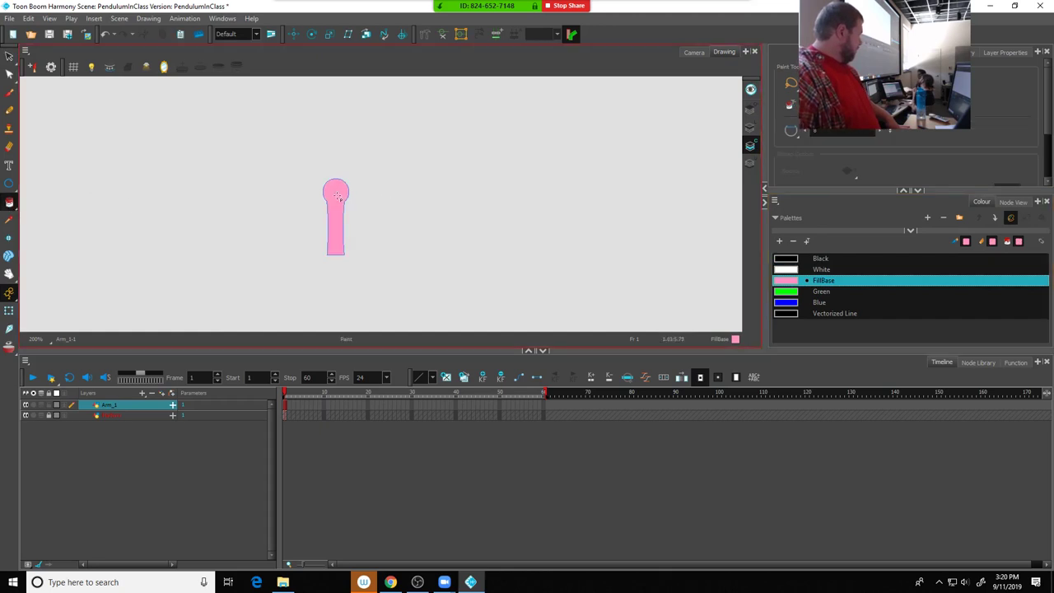
click(694, 53)
click(9, 56)
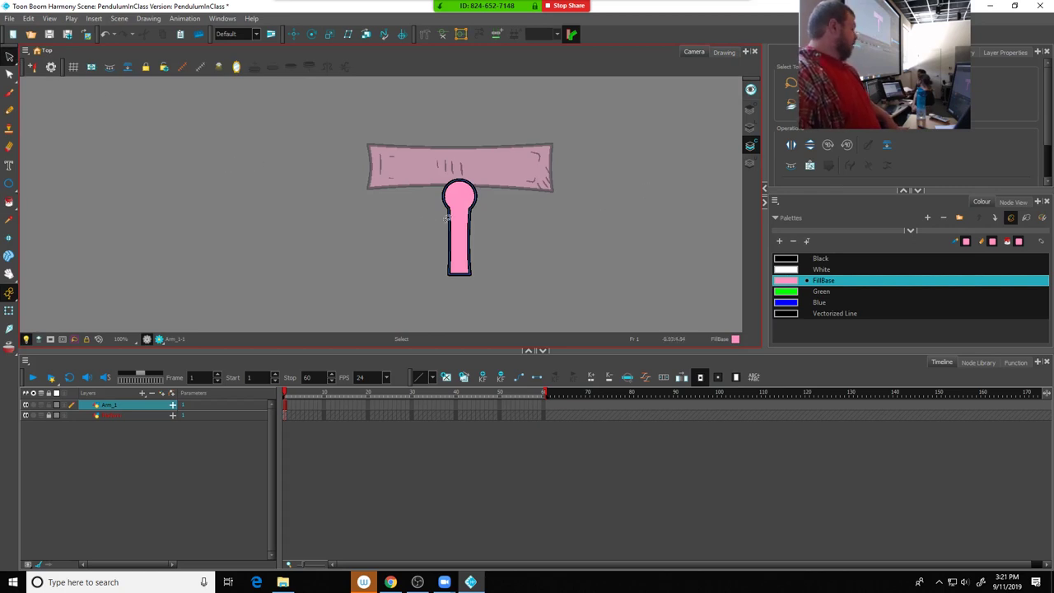
On the Line Art layer, draw a black C-shaped Pencil curve inside the arm's round head
scroll(466, 210, up, 4)
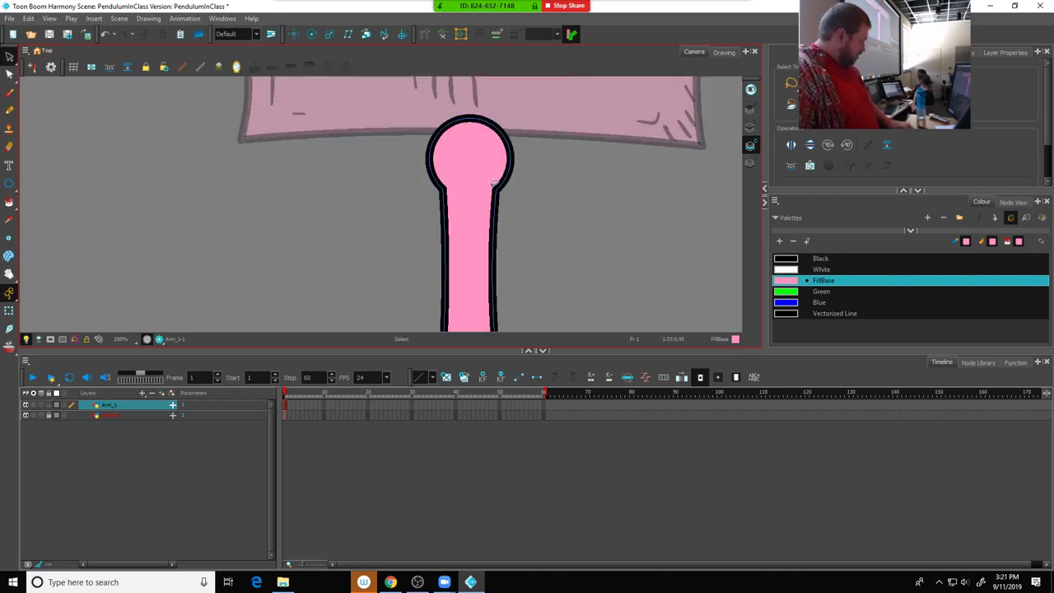
drag(459, 177, 420, 217)
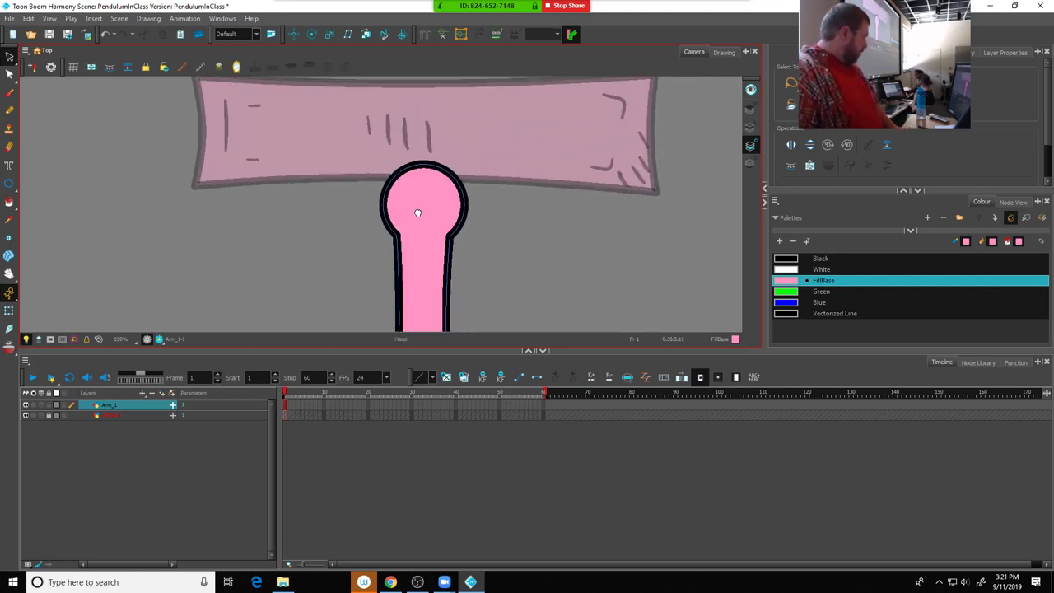
click(9, 109)
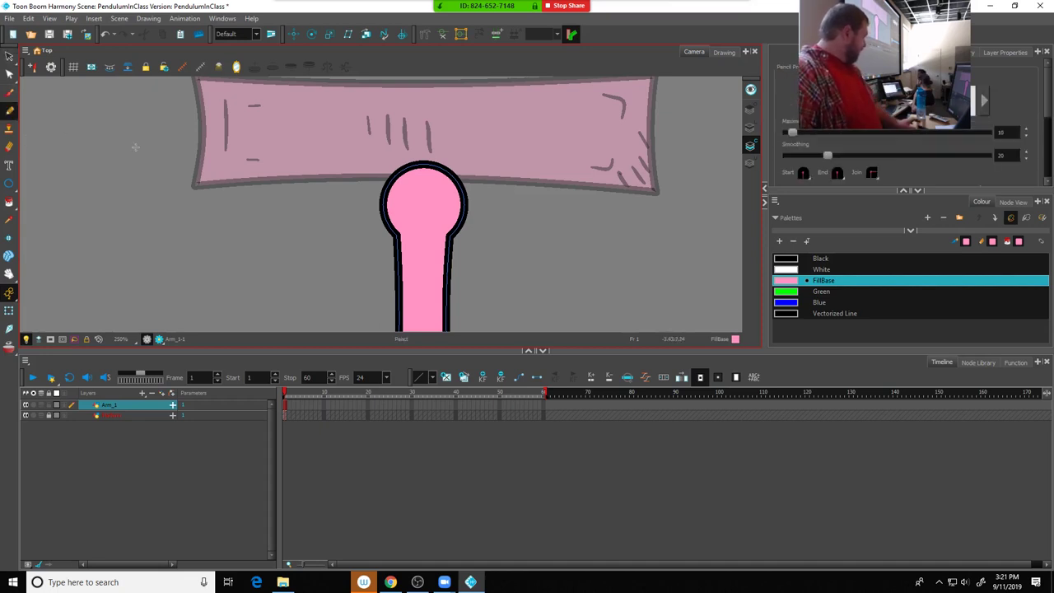
click(750, 126)
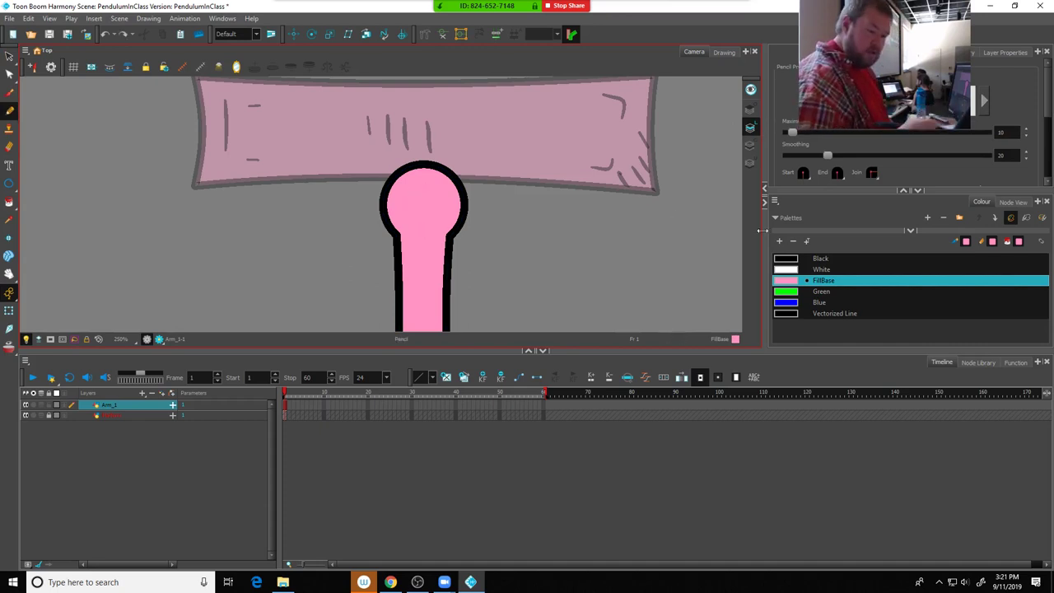
click(795, 259)
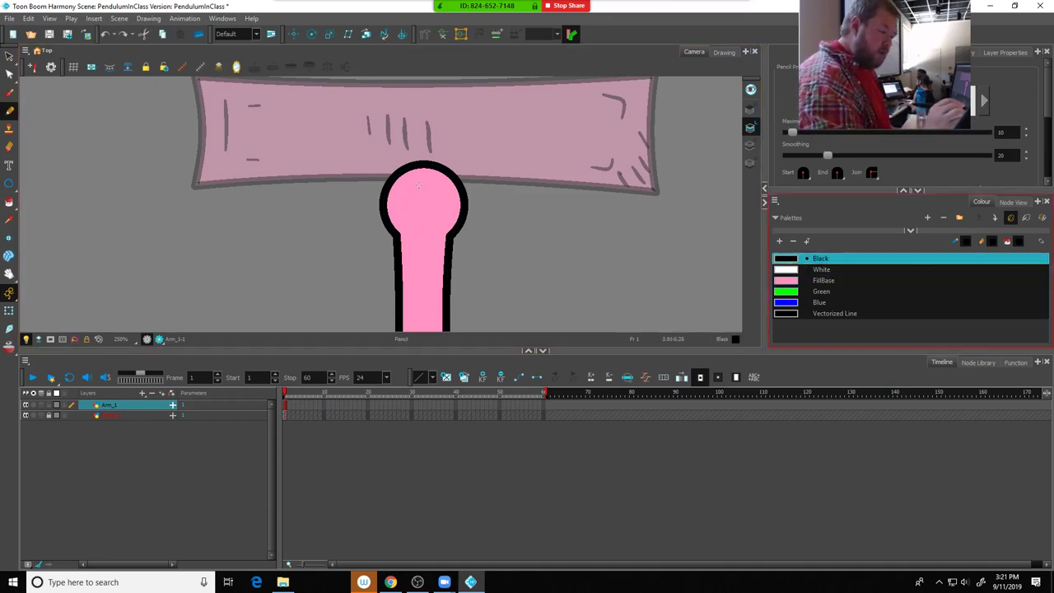
mouse_move(418, 186)
mouse_down()
mouse_move(407, 202)
mouse_move(424, 220)
mouse_up()
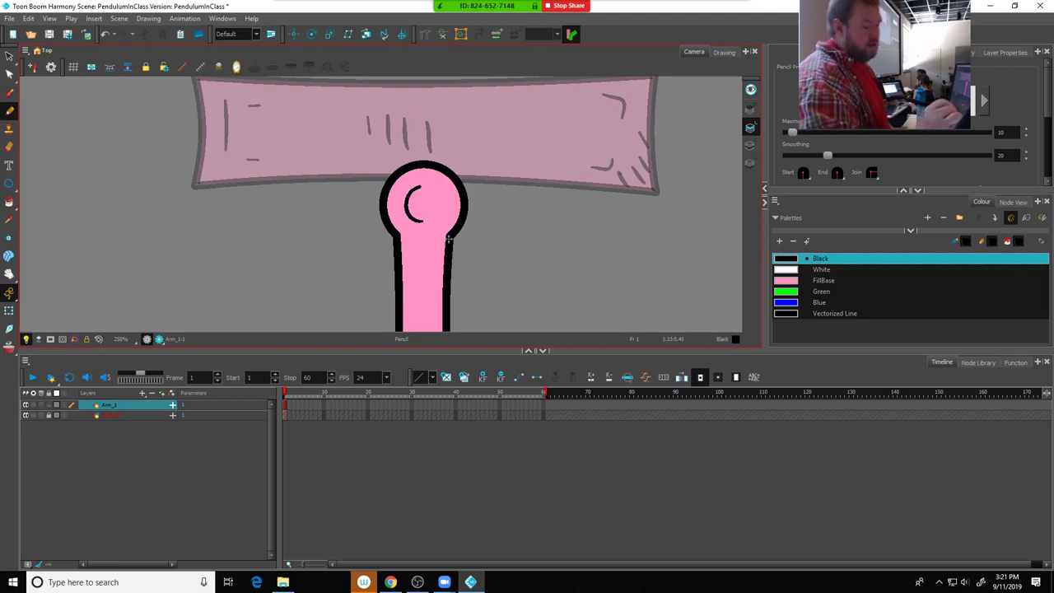
Add small black Pencil marks to the arm's shaft: a corner and diagonal dashes near its lower end, and a hook below the head
mouse_move(502, 271)
mouse_down()
mouse_move(489, 146)
mouse_move(486, 170)
mouse_up()
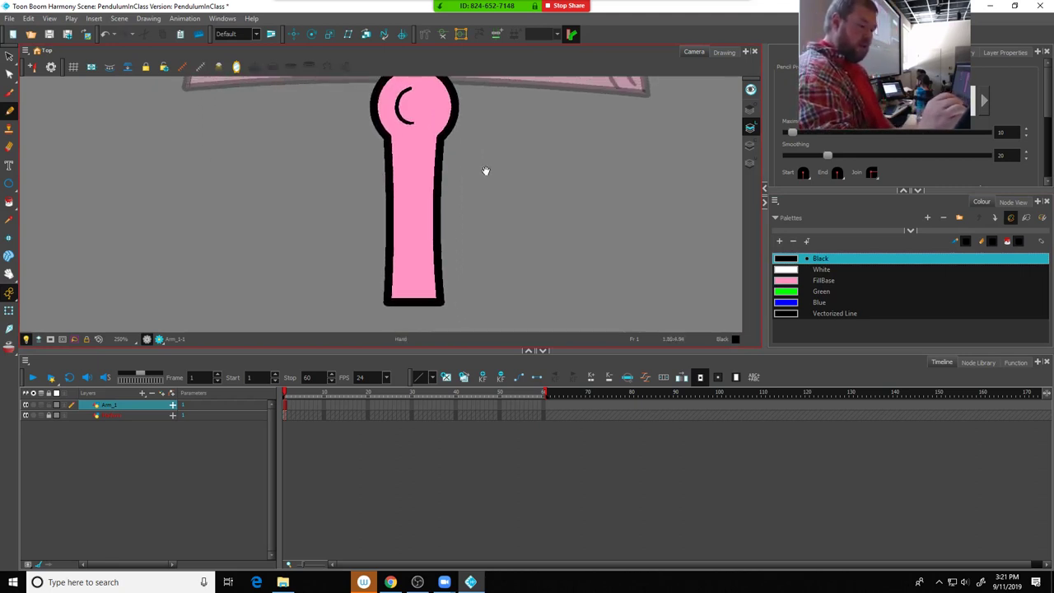
drag(404, 274, 412, 284)
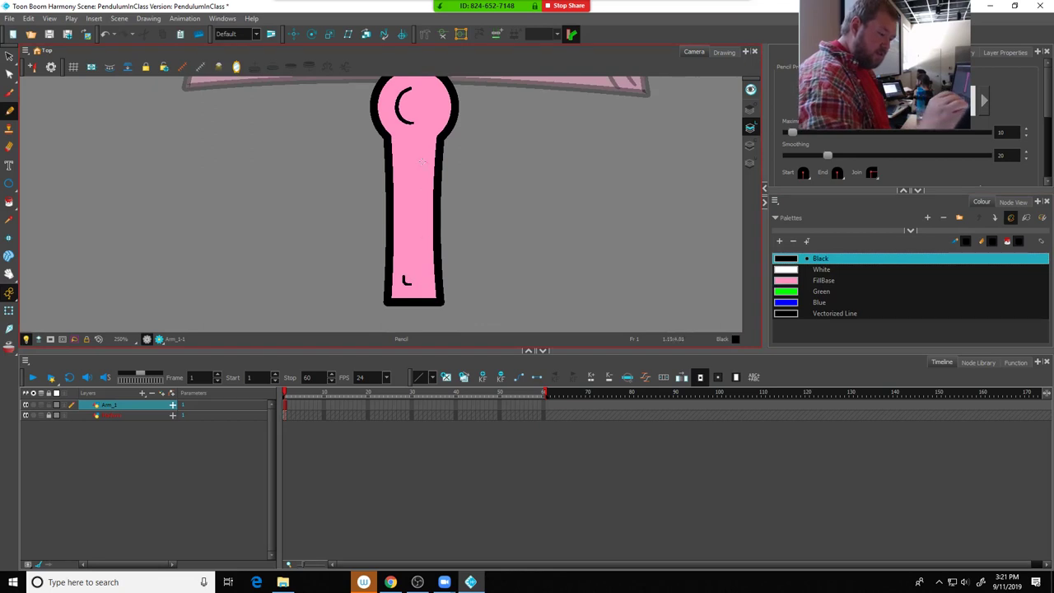
drag(420, 150, 423, 158)
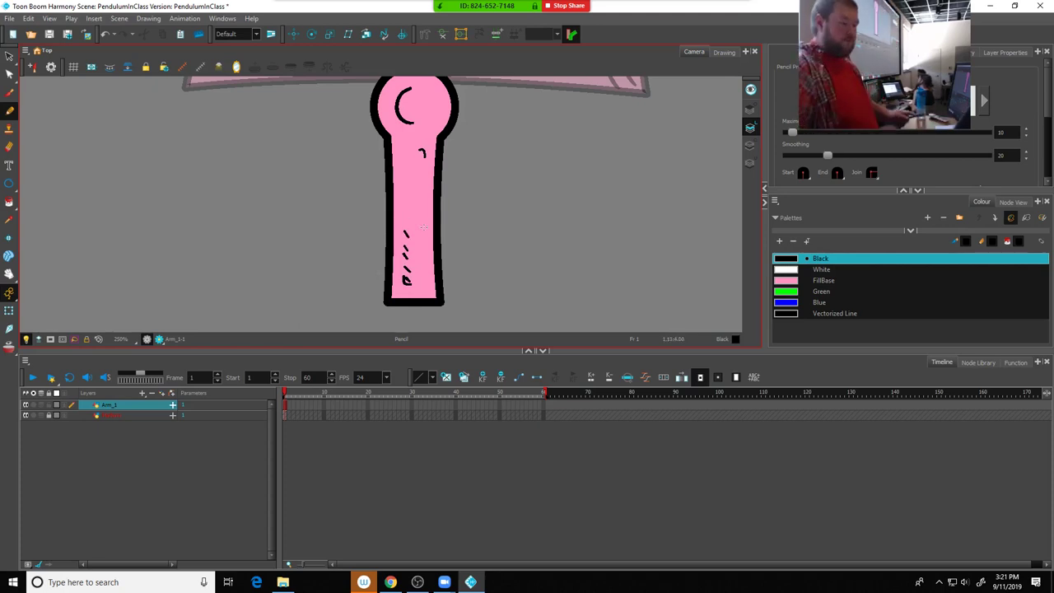
scroll(460, 253, down, 5)
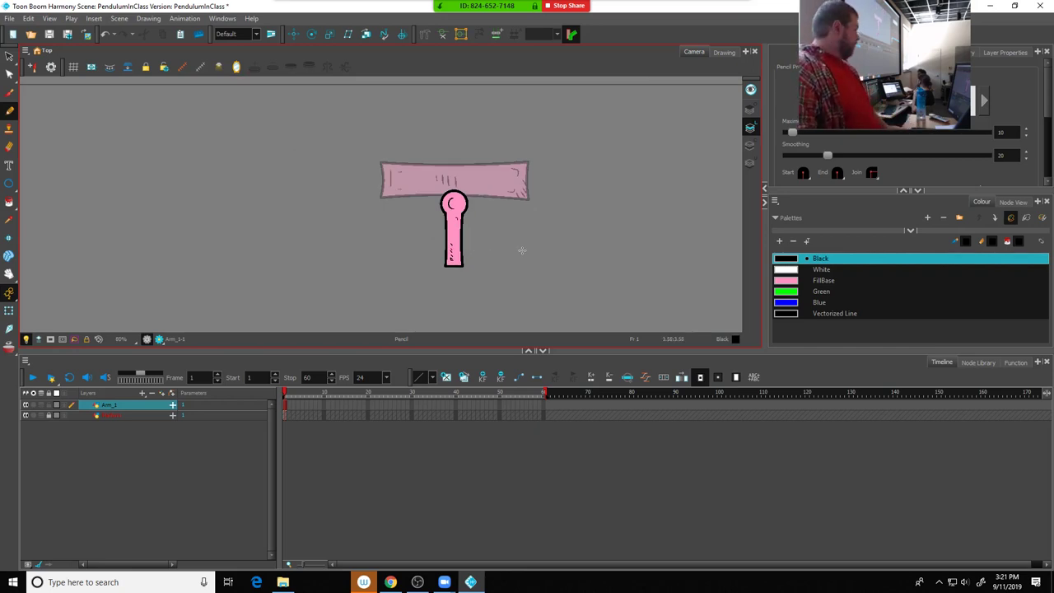
Make the arm's Colour Art layer active and recolour the Blue swatch to pale lavender, RGB 214, 215, 242
scroll(456, 235, up, 6)
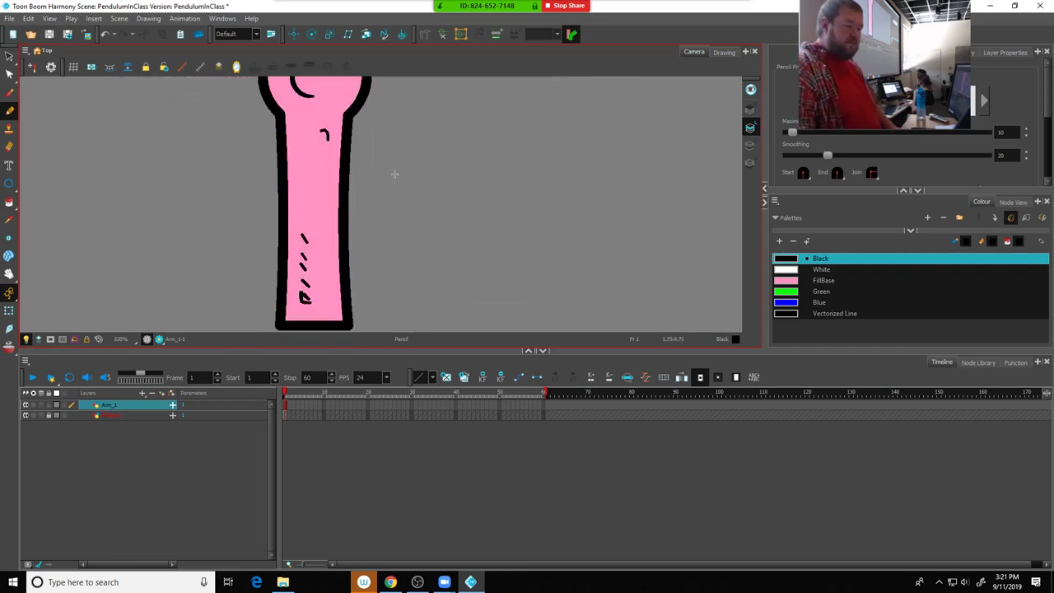
drag(394, 173, 426, 242)
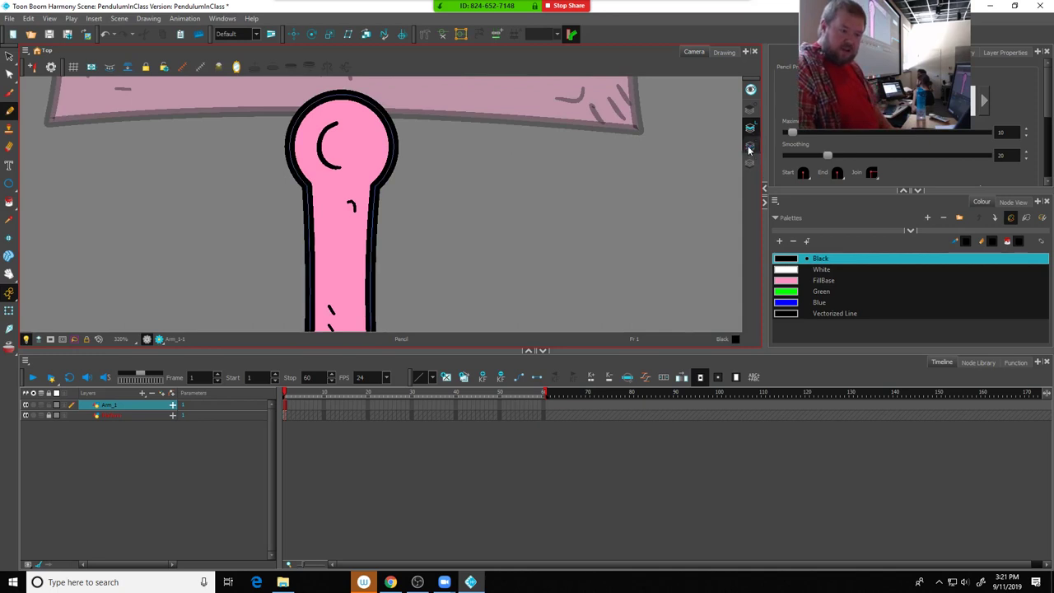
click(750, 147)
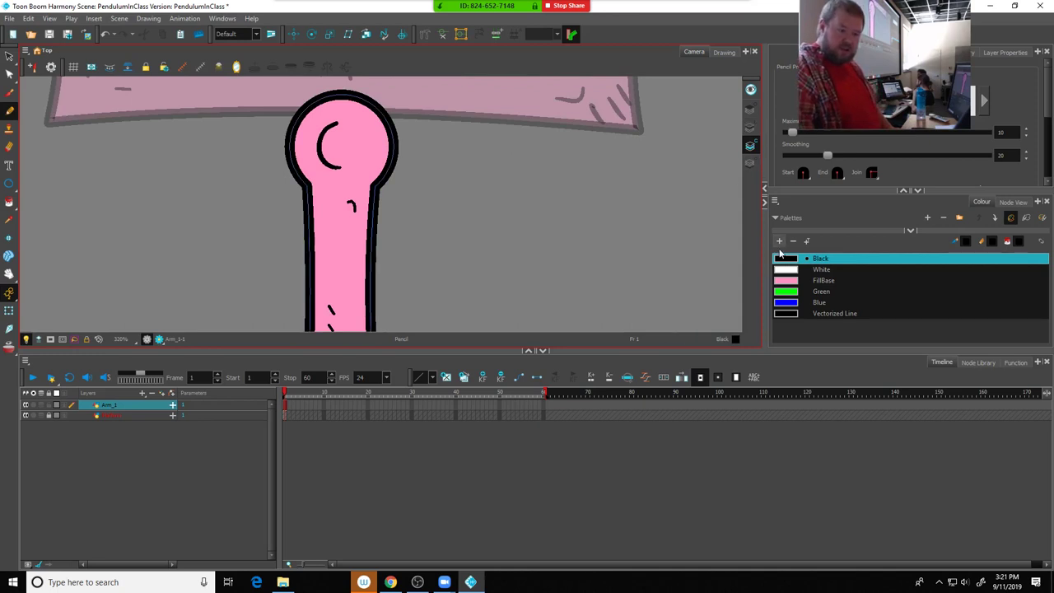
click(789, 306)
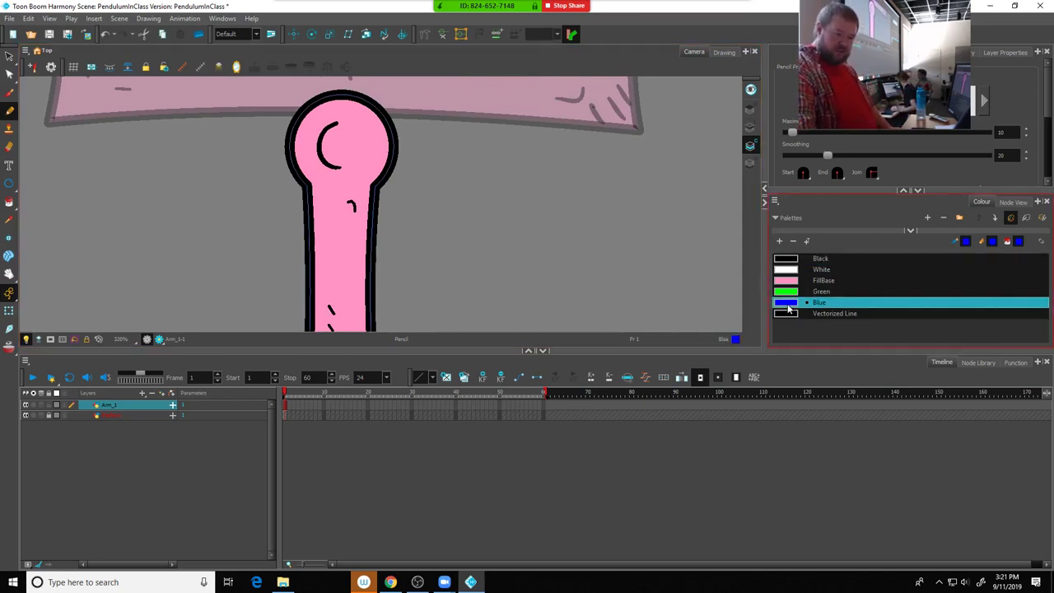
double_click(787, 304)
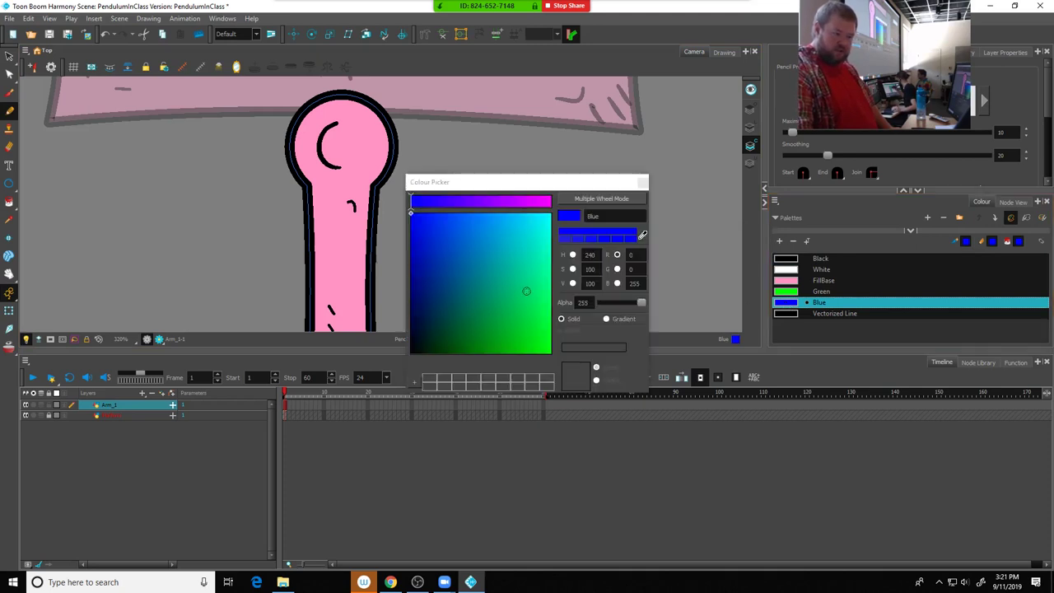
mouse_move(543, 241)
mouse_down()
mouse_move(547, 217)
mouse_move(523, 224)
mouse_move(534, 206)
mouse_up()
click(537, 205)
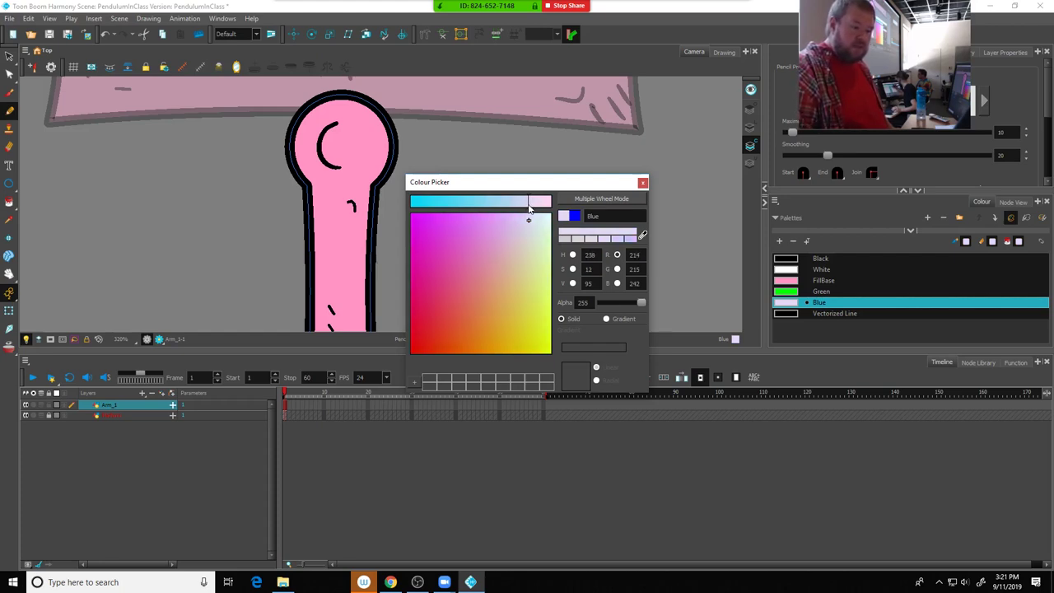
click(10, 91)
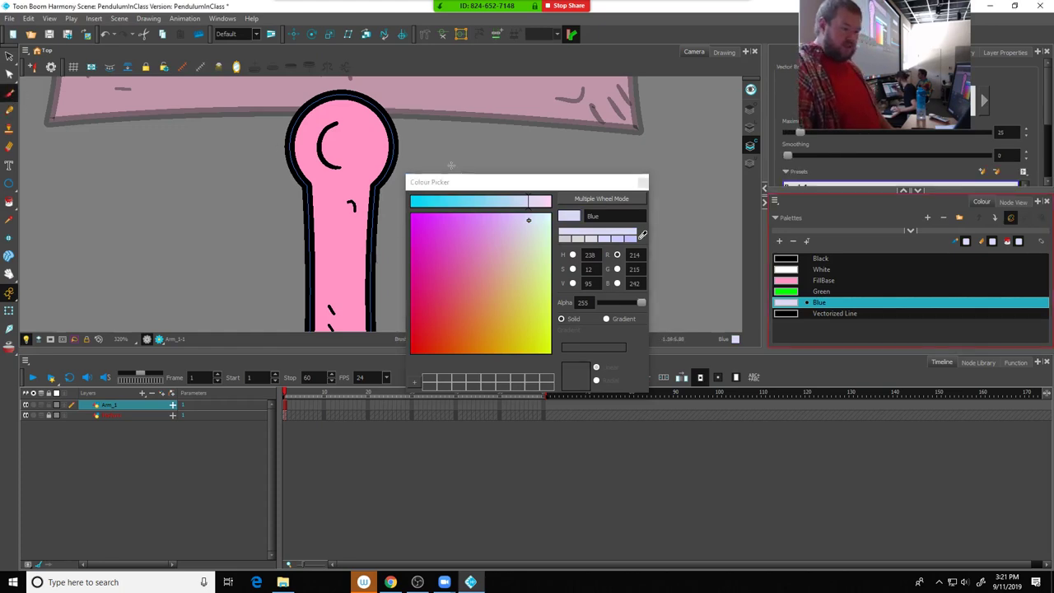
click(642, 182)
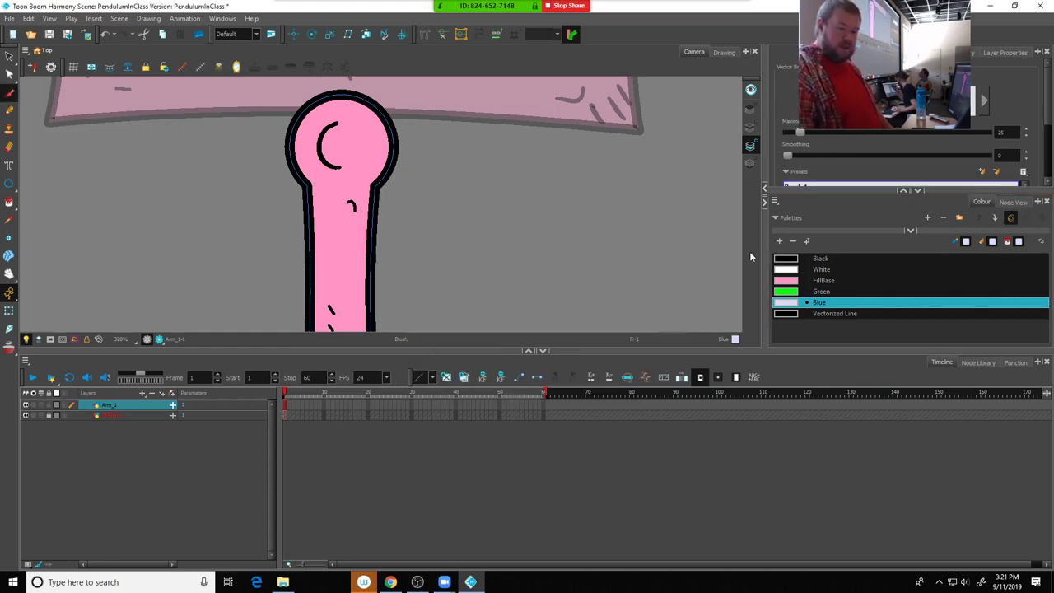
Rename the Blue colour swatch to Metal
double_click(828, 307)
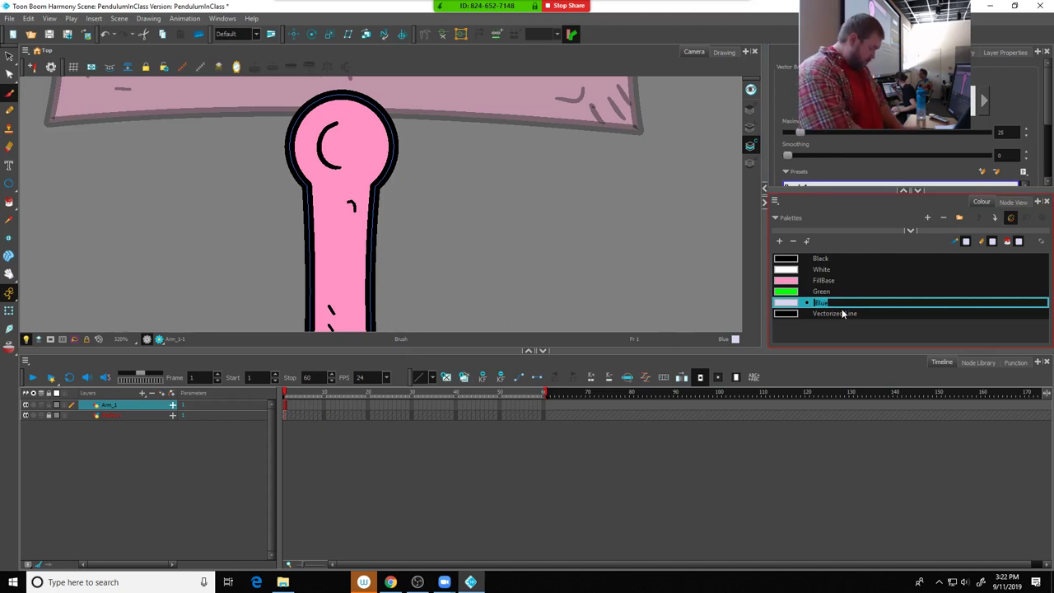
text(Metal)
double_click(842, 313)
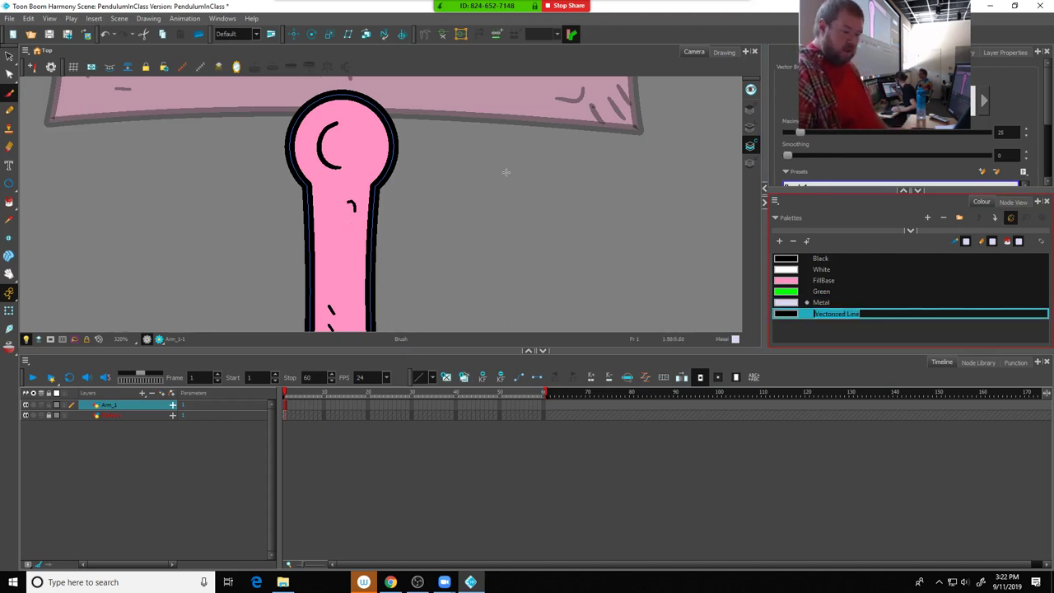
Paint a solid Metal-coloured disc with the Brush beside the C-shaped curve in the arm's round head
click(824, 302)
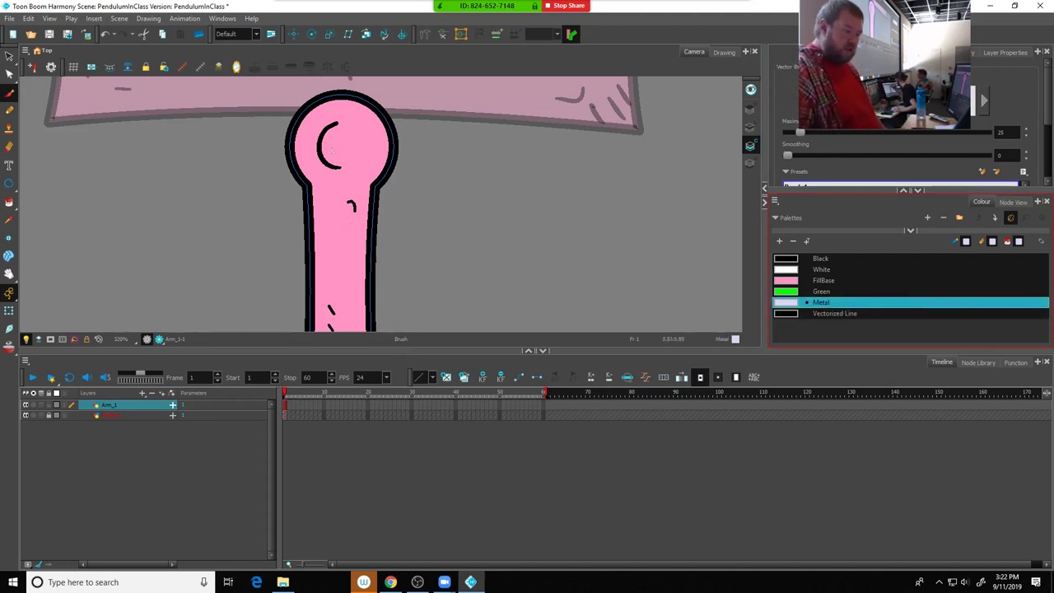
mouse_move(345, 124)
mouse_down()
mouse_move(330, 133)
mouse_move(331, 150)
mouse_move(348, 155)
mouse_move(356, 125)
mouse_move(329, 130)
mouse_move(366, 151)
mouse_move(344, 165)
mouse_move(356, 136)
mouse_move(338, 125)
mouse_move(328, 155)
mouse_move(346, 165)
mouse_move(362, 153)
mouse_move(339, 129)
mouse_move(330, 147)
mouse_move(353, 149)
mouse_up()
key(ctrl+z)
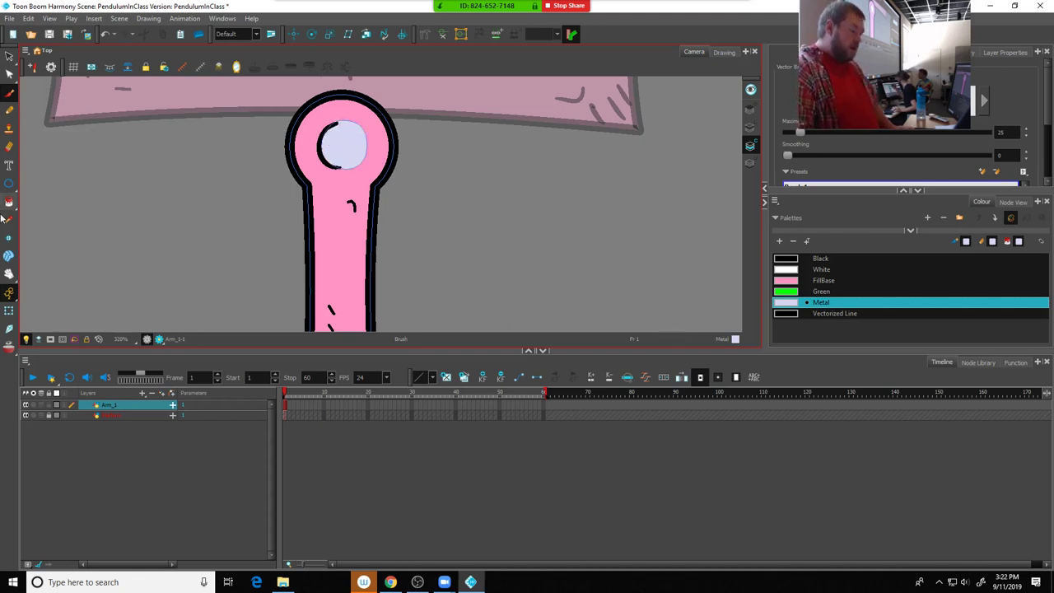
On the Line Art layer, draw a small black L-shaped Pencil mark on the metal disc in the arm's head
click(750, 127)
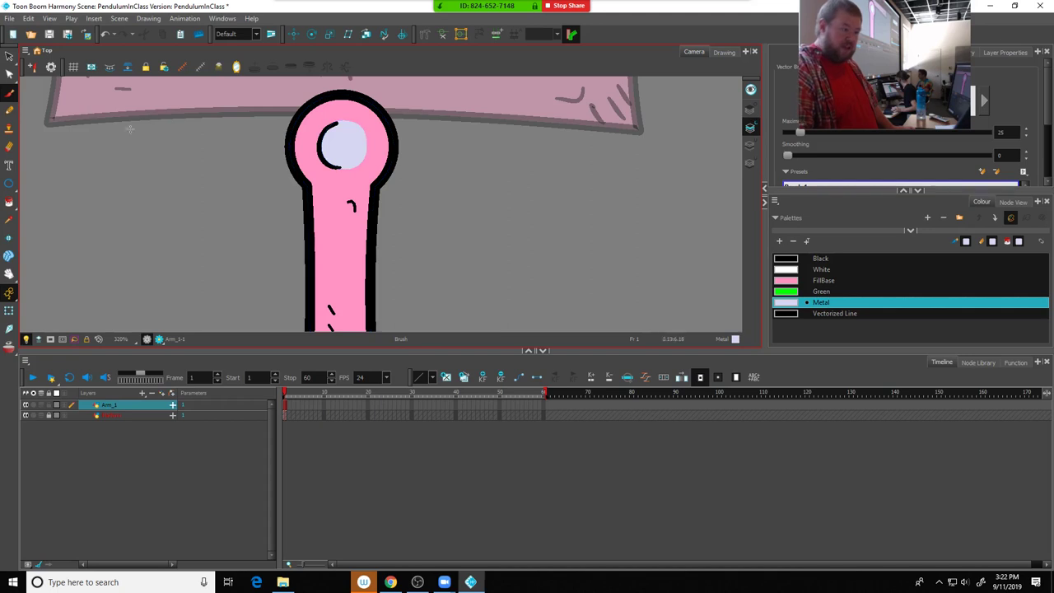
click(9, 109)
click(818, 260)
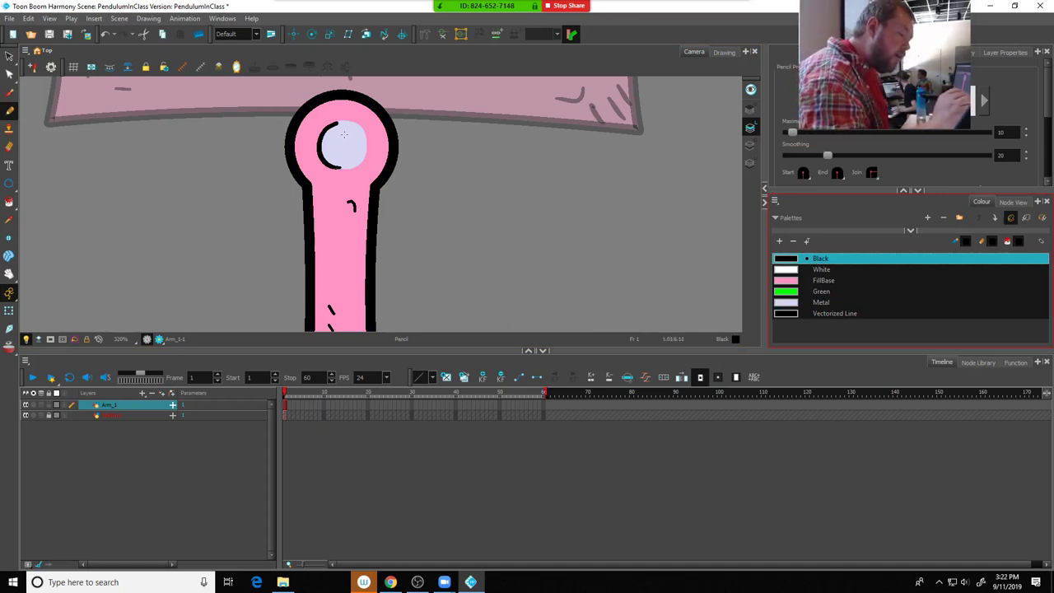
drag(346, 136, 353, 143)
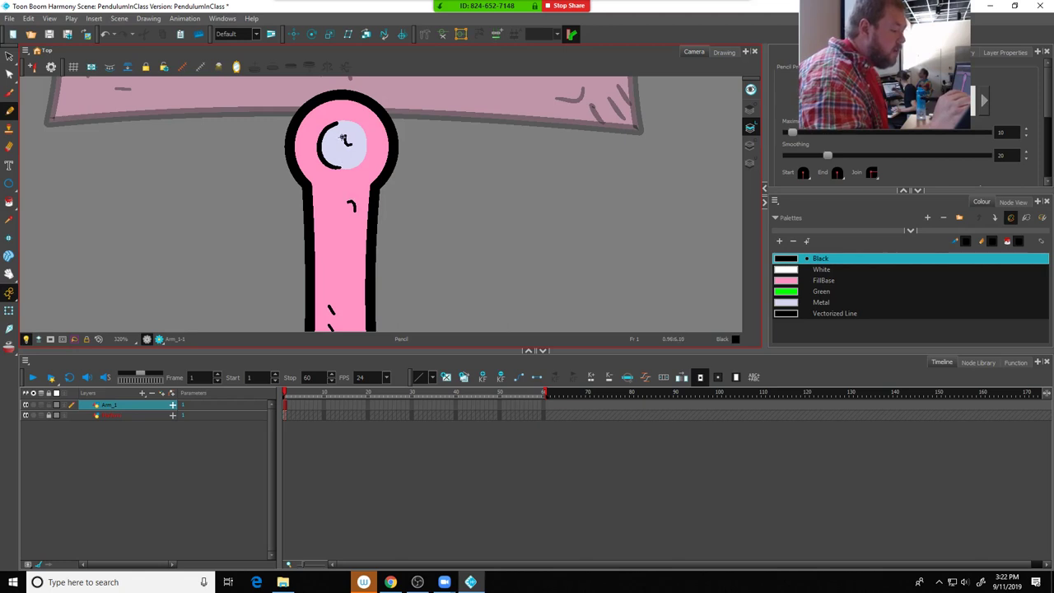
Try a thick black Pencil cross as a screw slot on the metal disc in the arm's head
drag(344, 137, 342, 155)
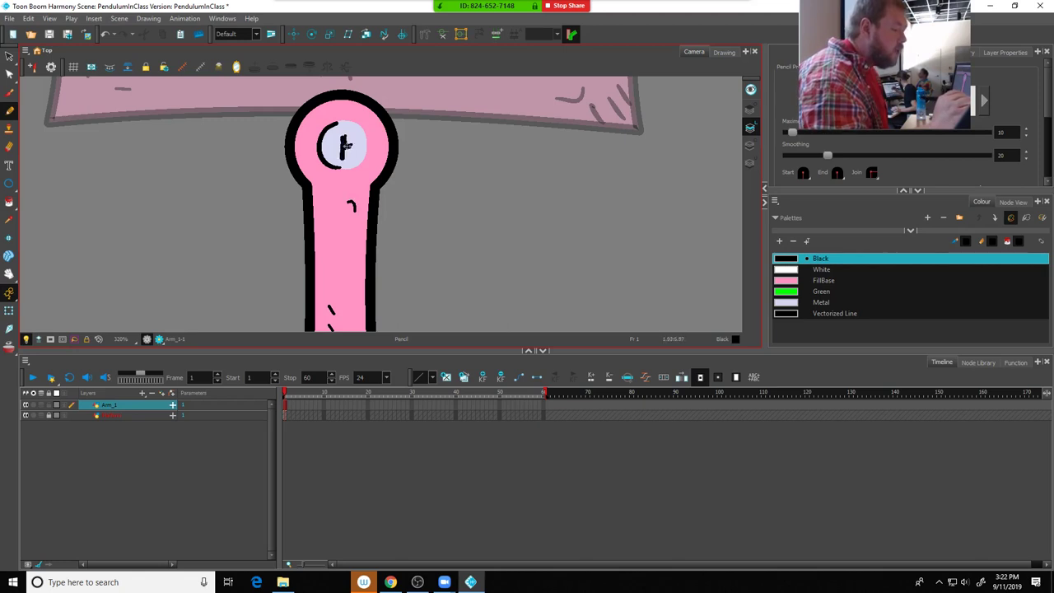
drag(338, 146, 350, 145)
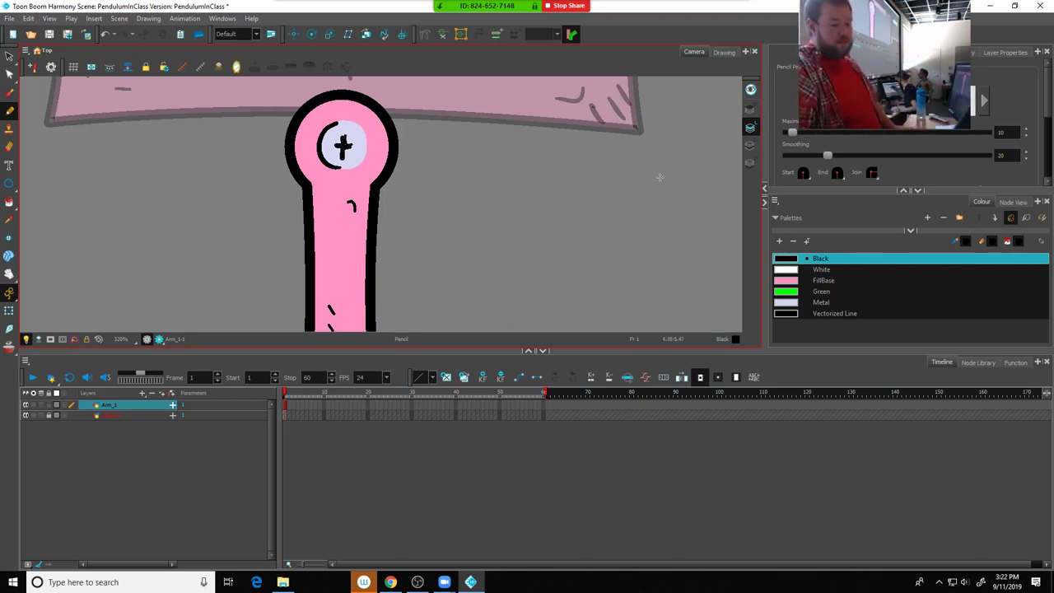
scroll(562, 193, down, 4)
scroll(428, 181, up, 2)
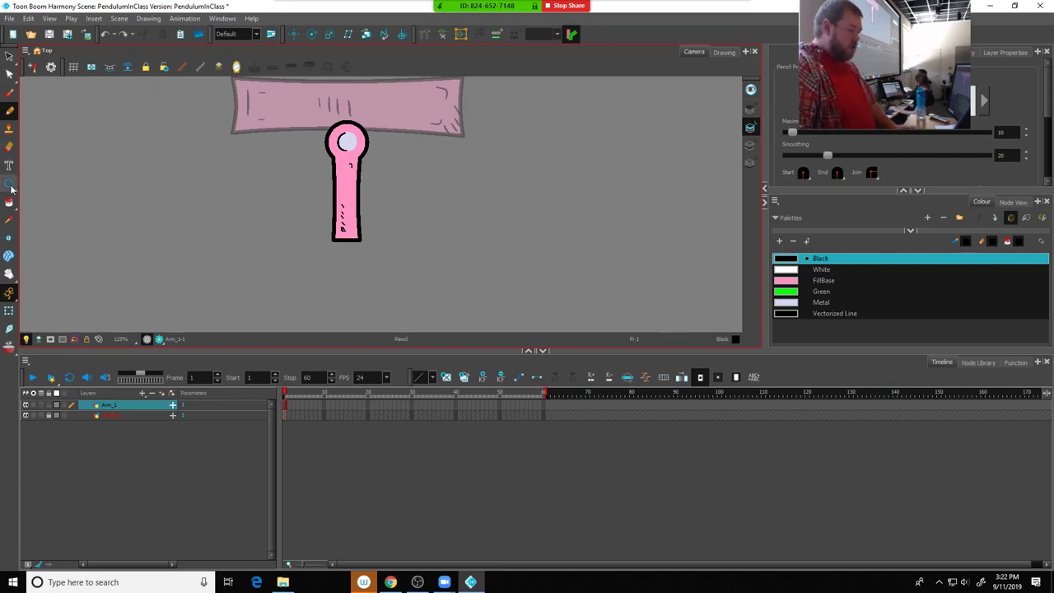
Draw a black rectangle outline beside the arm and an ellipse outline overlapping the middle of its upper edge
mouse_move(10, 189)
mouse_down()
mouse_move(37, 183)
mouse_move(159, 249)
mouse_move(180, 281)
mouse_up()
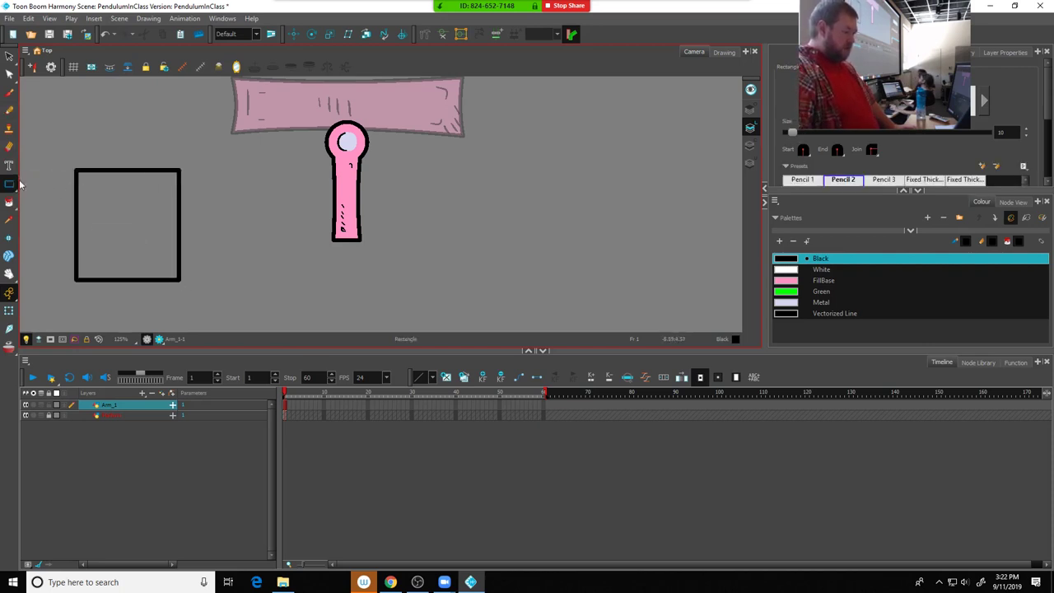
mouse_move(11, 188)
mouse_down()
mouse_move(33, 182)
mouse_move(37, 195)
mouse_up()
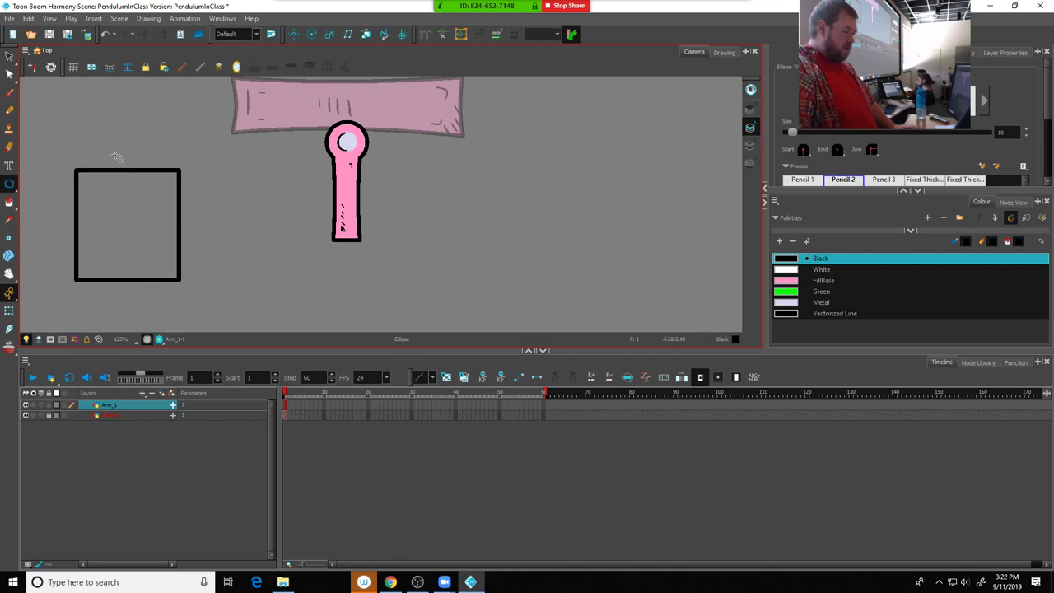
drag(107, 143, 161, 201)
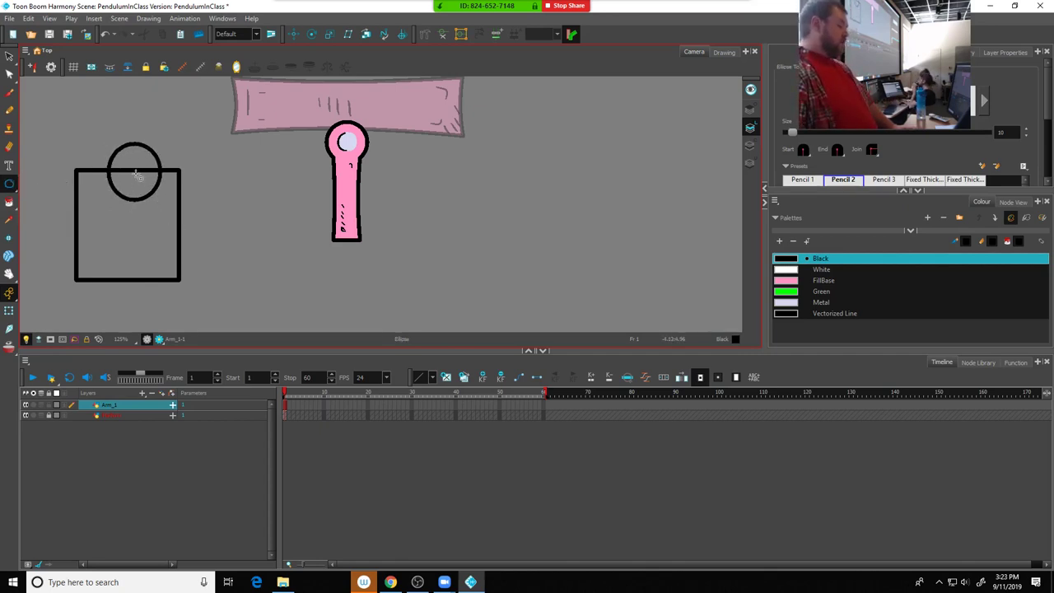
Cut away the rectangle edge inside the ellipse and the ellipse's upper arc with the Cutter, leaving a semicircular notch
click(12, 61)
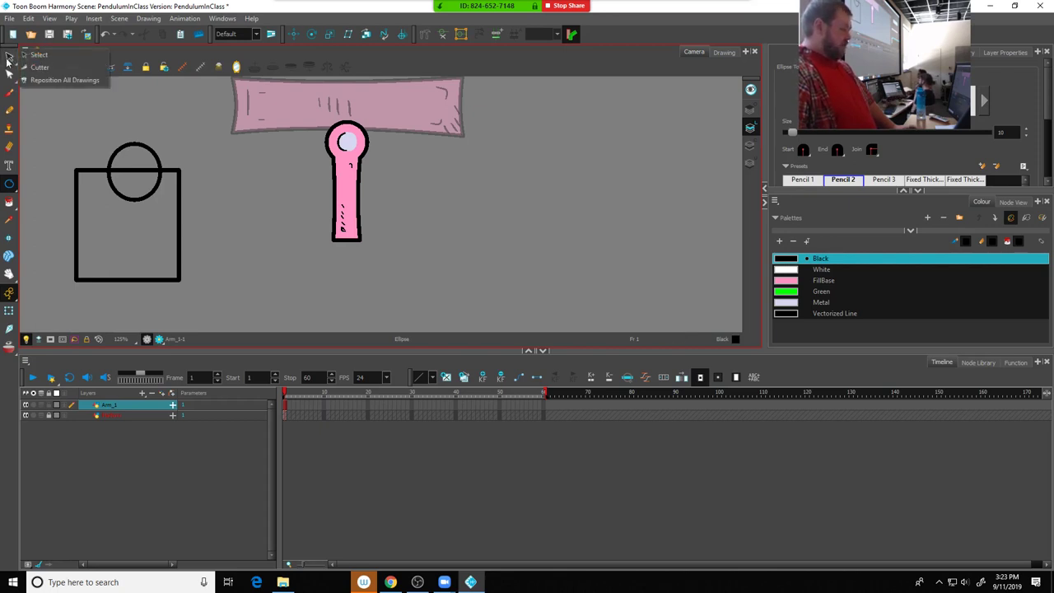
click(39, 66)
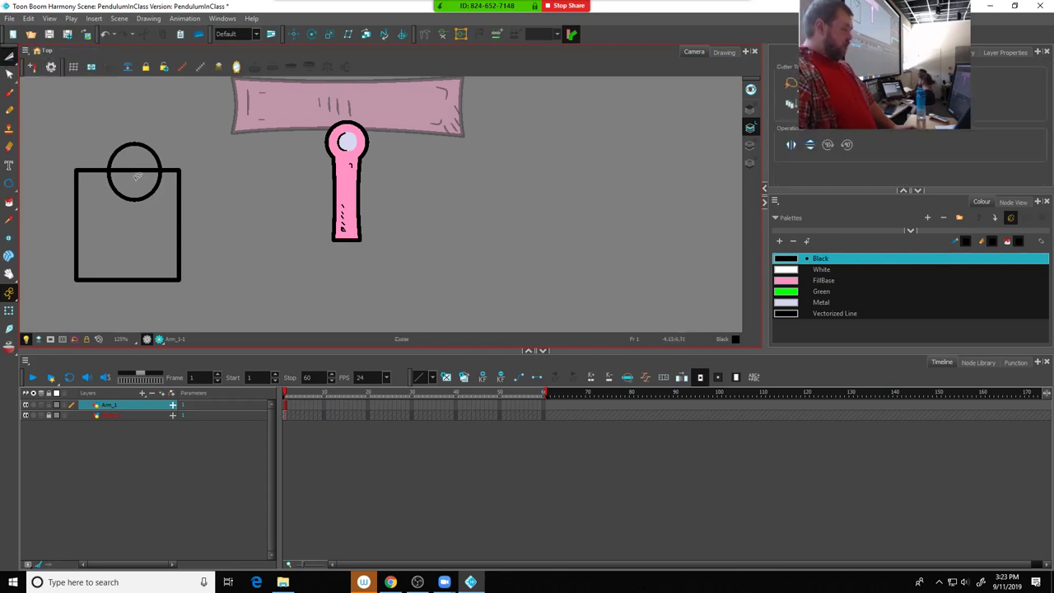
drag(139, 176, 136, 157)
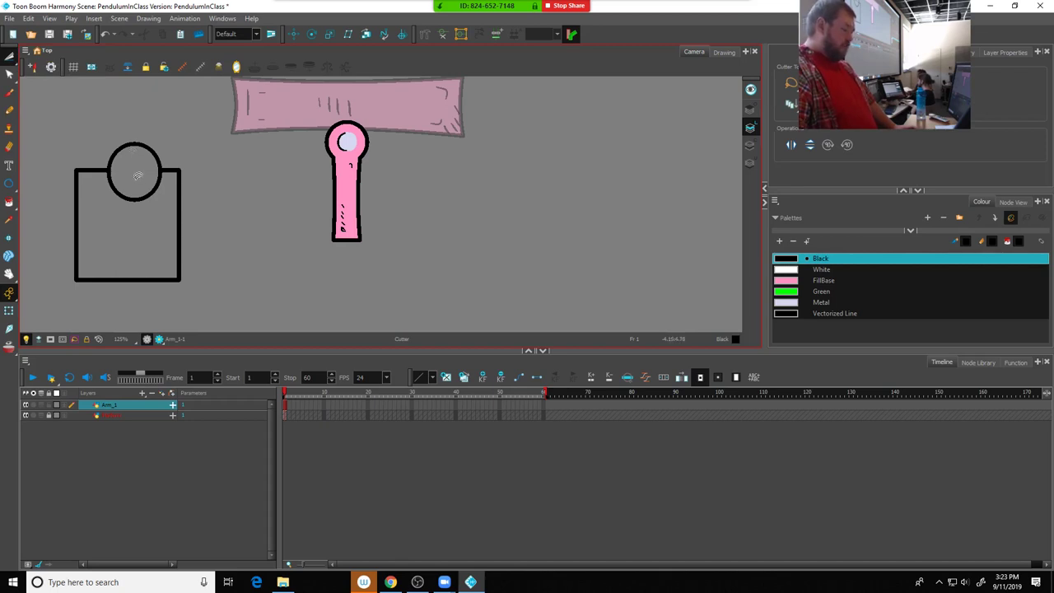
drag(141, 192, 151, 228)
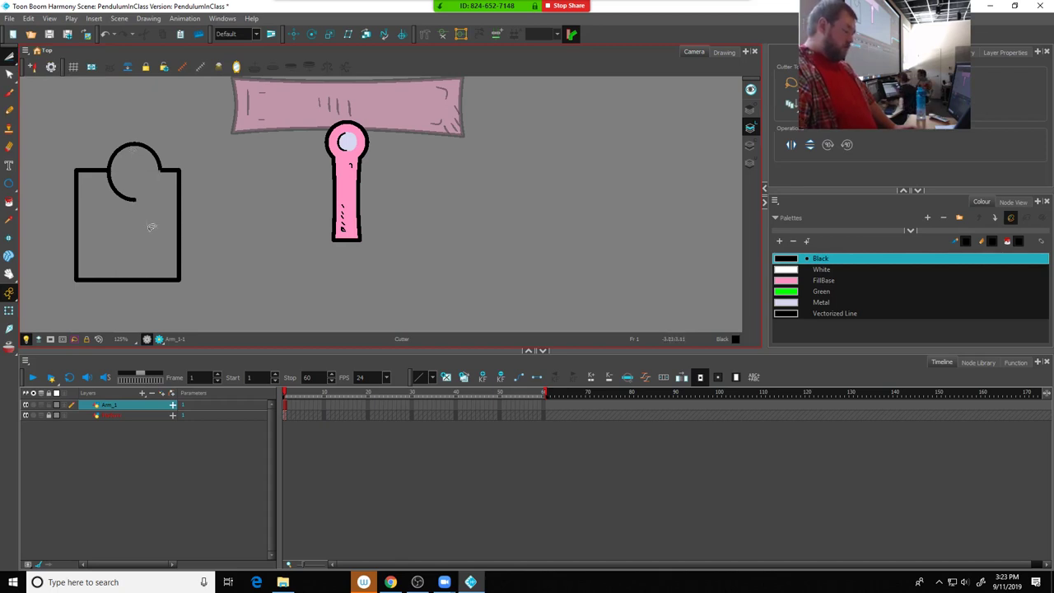
key(ctrl+z)
drag(149, 181, 154, 112)
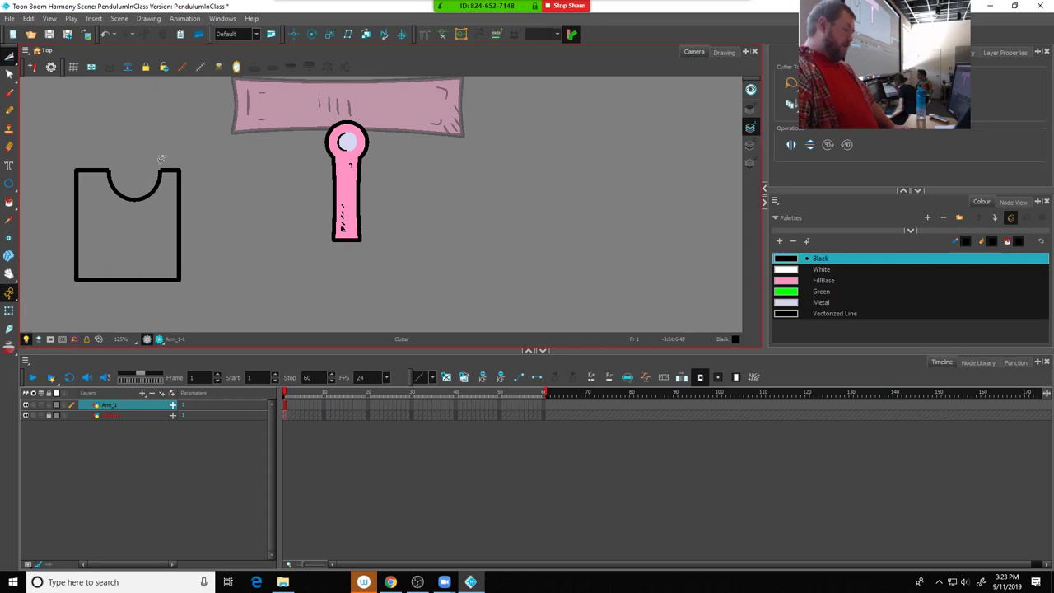
scroll(136, 198, up, 2)
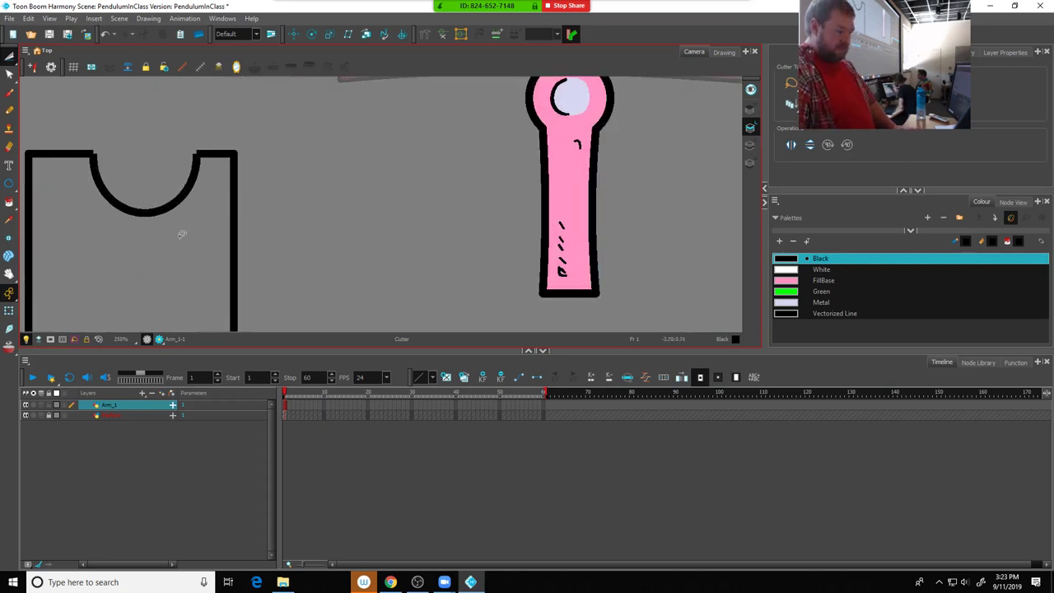
scroll(182, 235, down, 2)
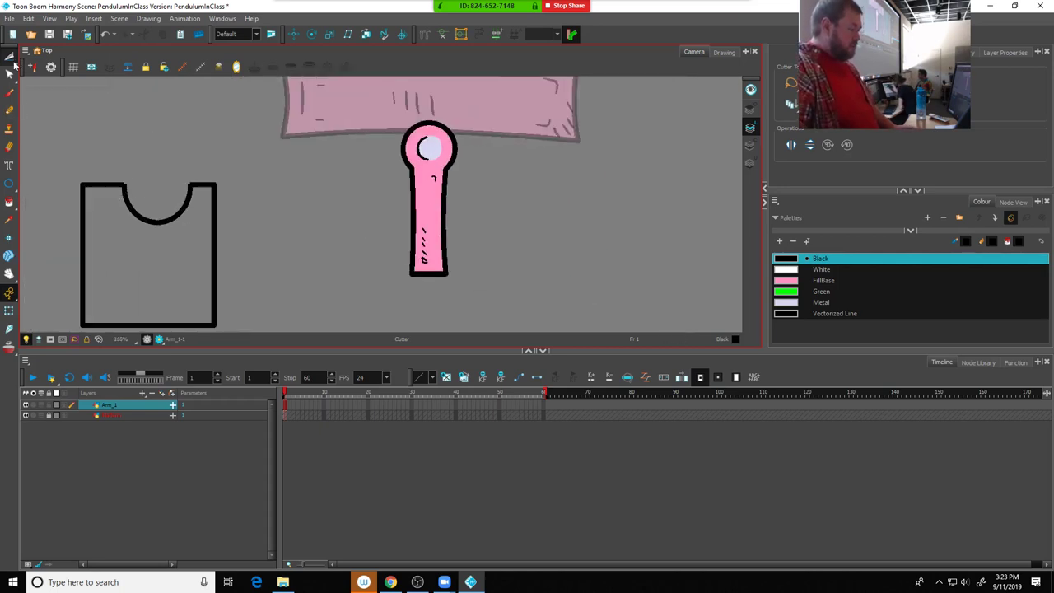
Select the notched rectangle's outline together with its arc and merge their pencil lines into a single object
click(14, 64)
click(50, 55)
click(99, 184)
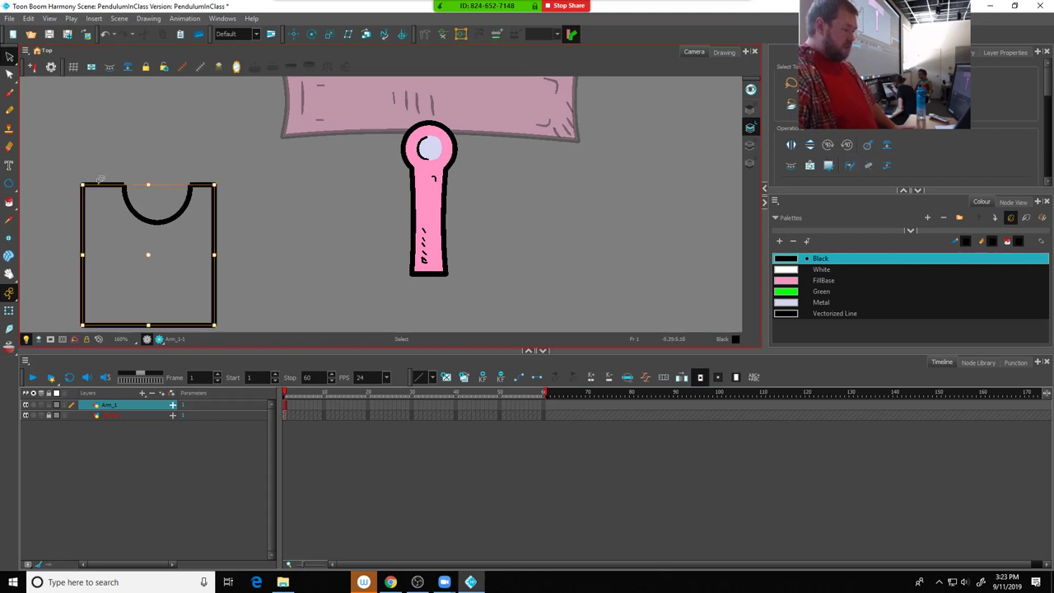
click(155, 221)
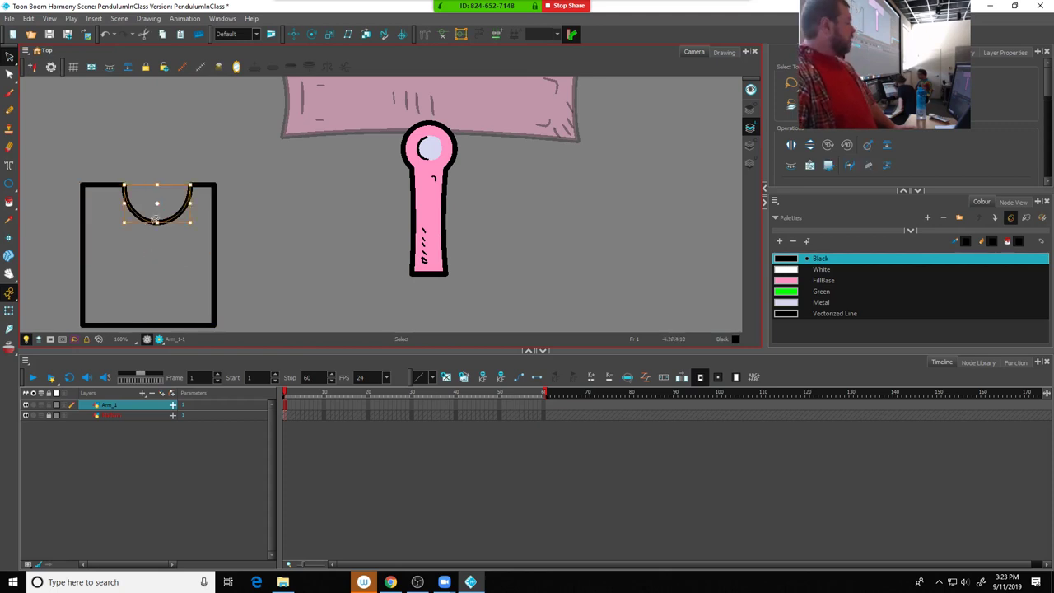
mouse_move(192, 152)
mouse_down()
mouse_move(87, 141)
mouse_move(82, 270)
mouse_move(269, 220)
mouse_up()
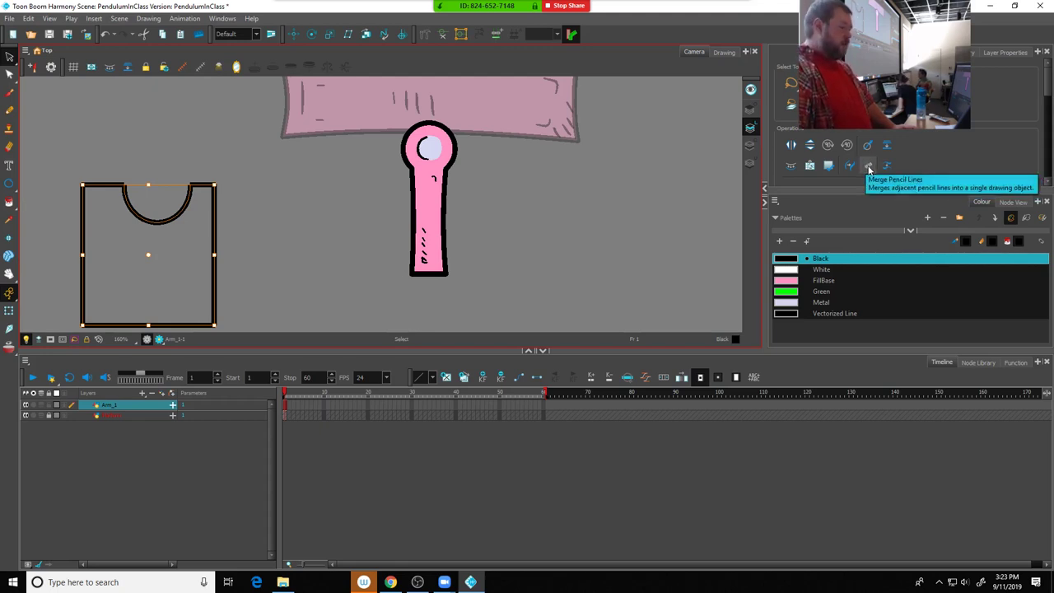
scroll(189, 189, up, 4)
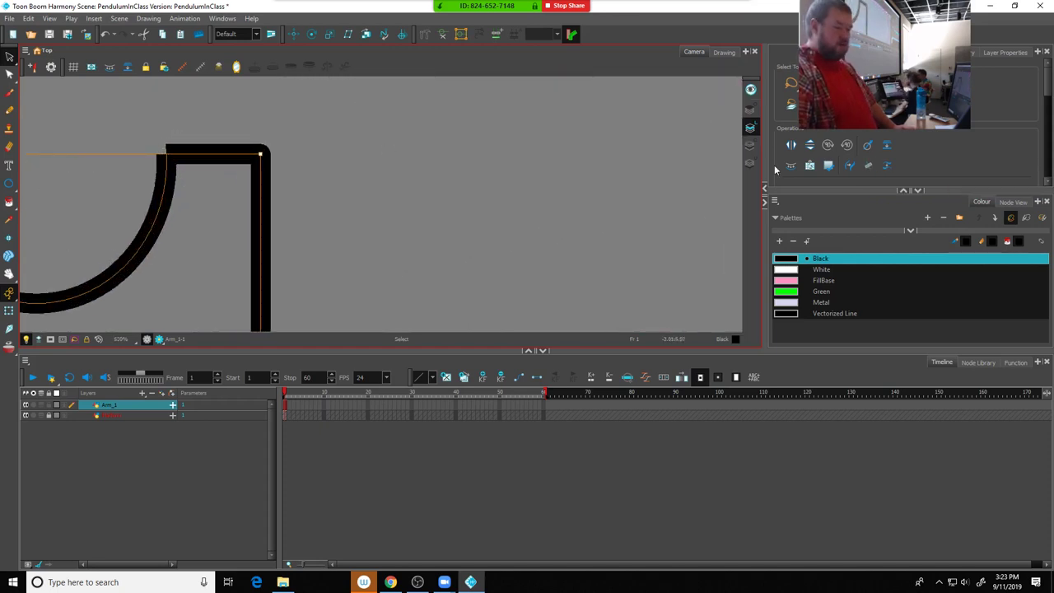
click(868, 165)
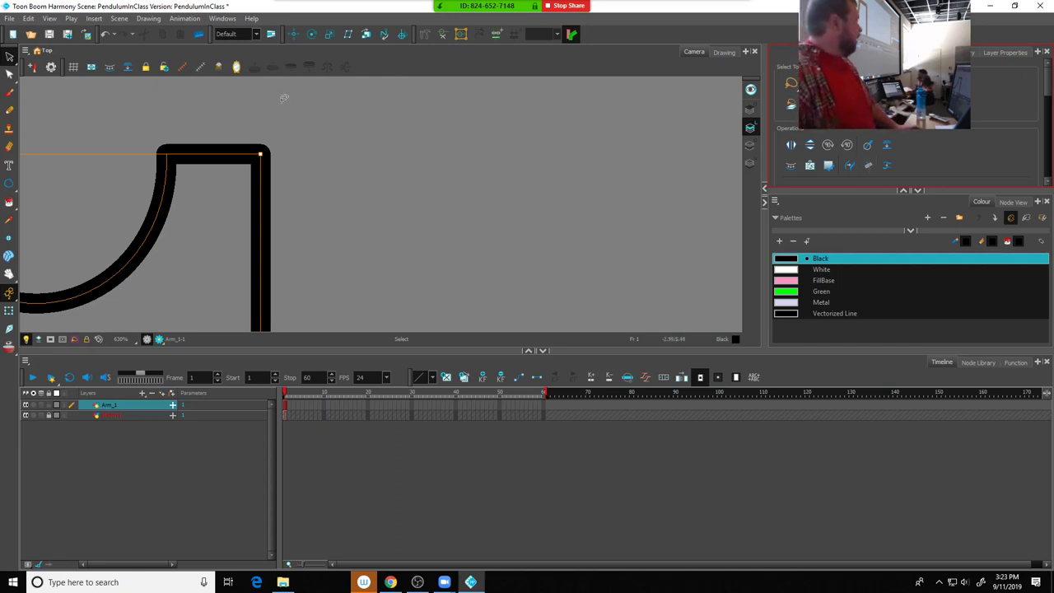
Delete the merged notched rectangle beside the arm
scroll(247, 106, down, 4)
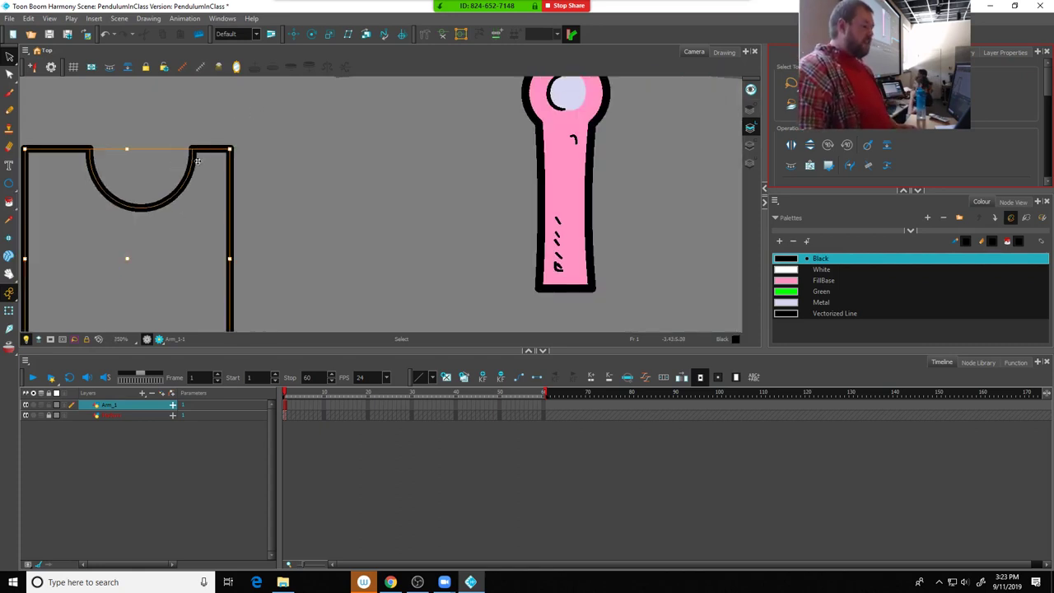
scroll(166, 211, down, 1)
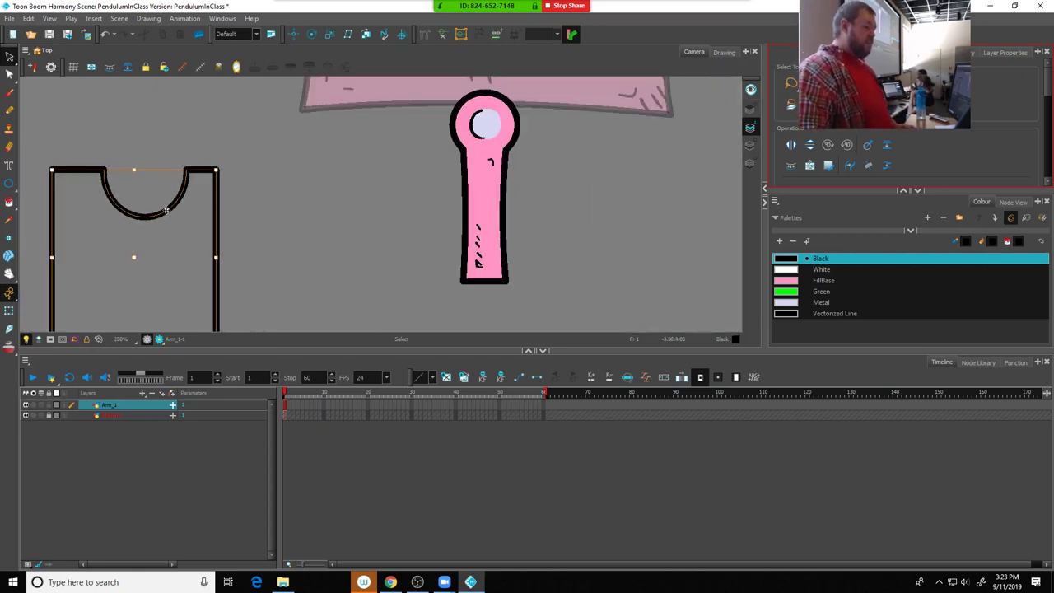
scroll(166, 211, down, 3)
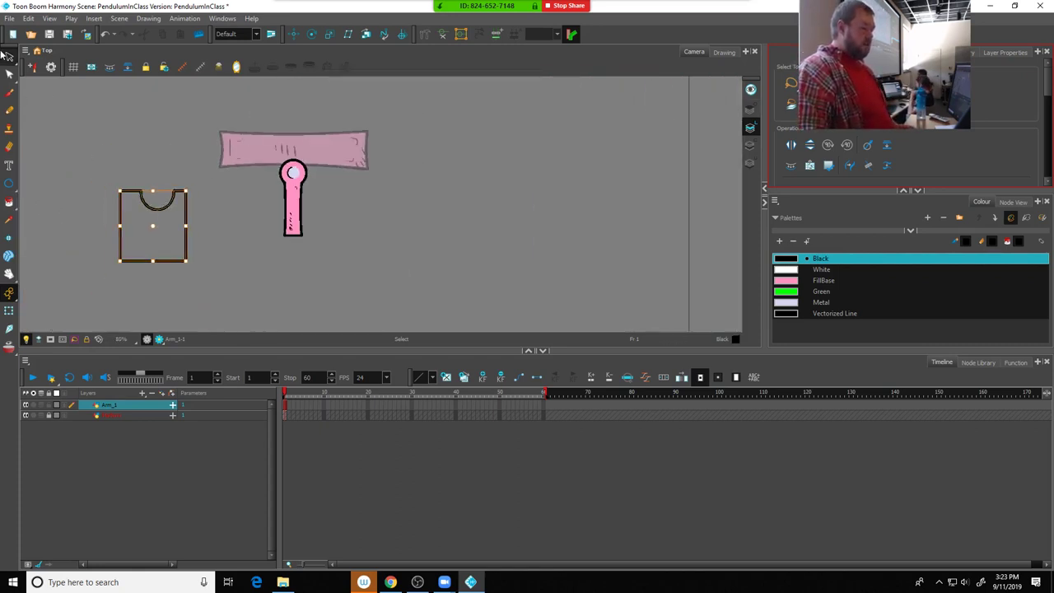
click(105, 170)
click(132, 186)
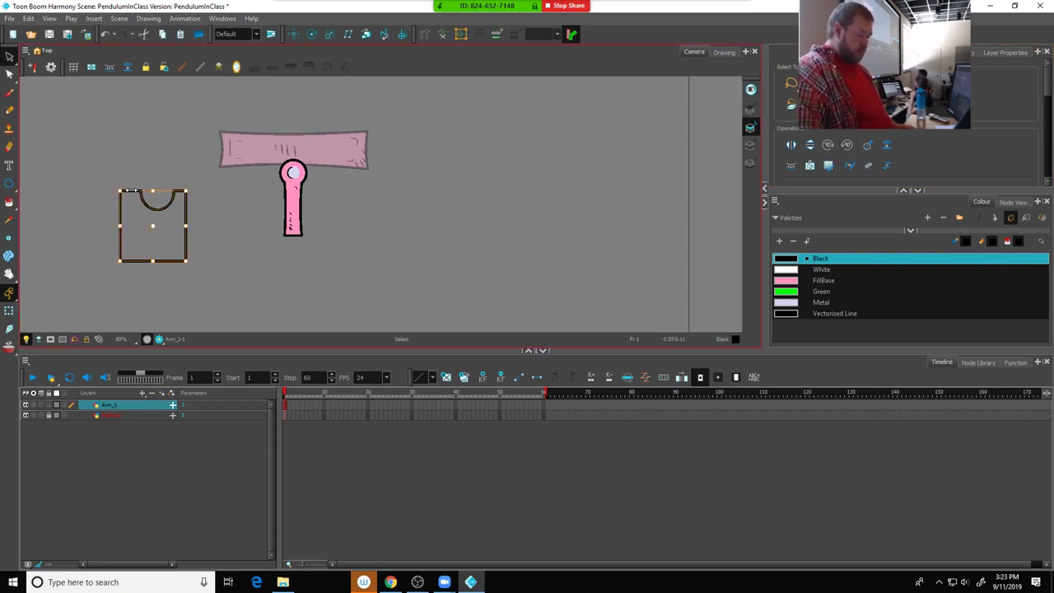
key(Delete)
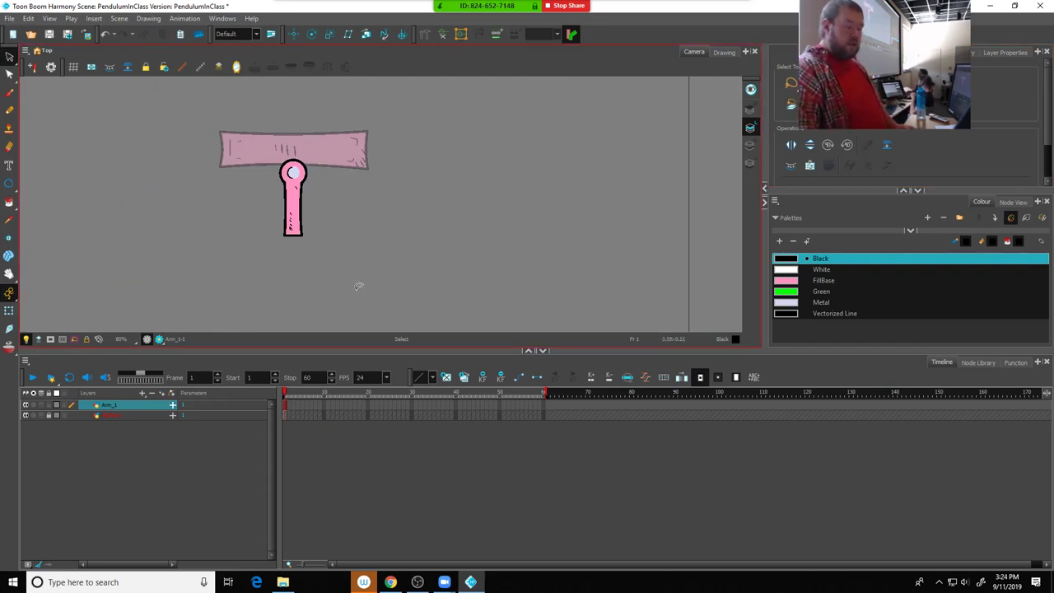
Draw a thin black cross with small accent marks on the arm's metal disc using the Pencil 1 preset, size 5
scroll(369, 279, up, 6)
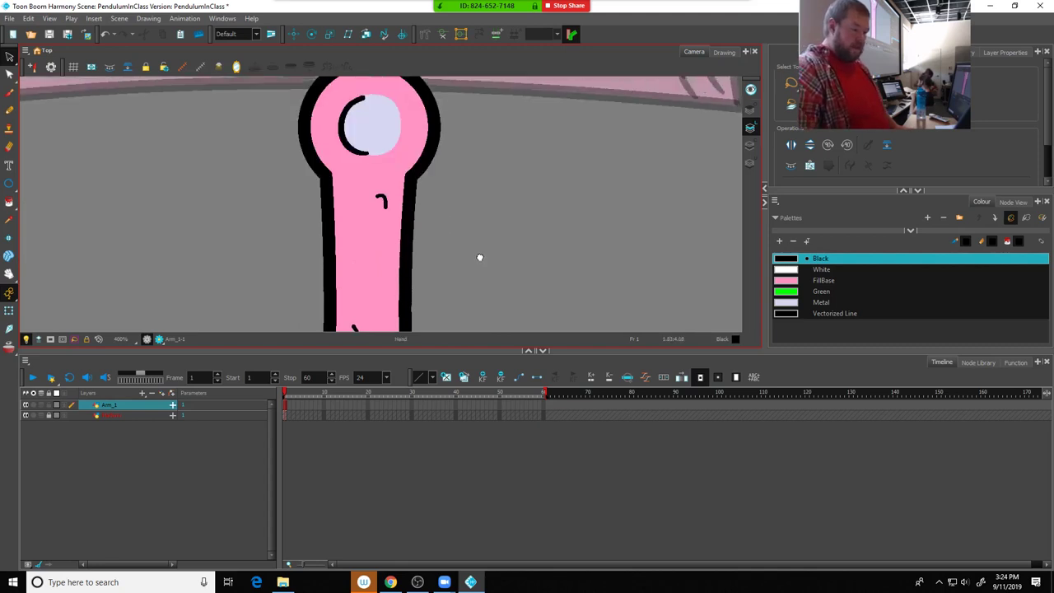
drag(480, 254, 417, 330)
click(9, 110)
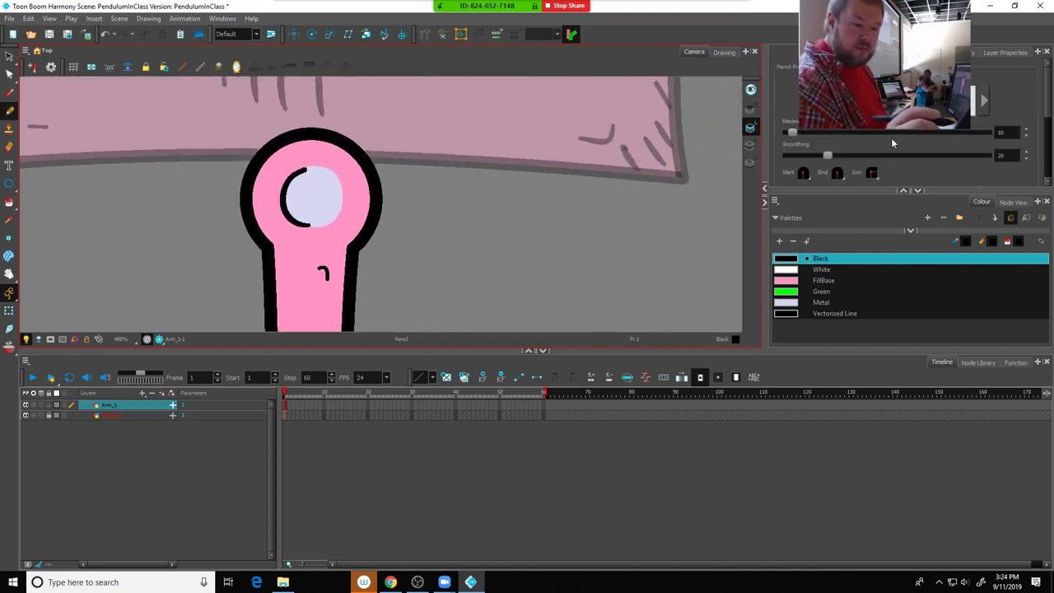
scroll(1042, 113, down, 2)
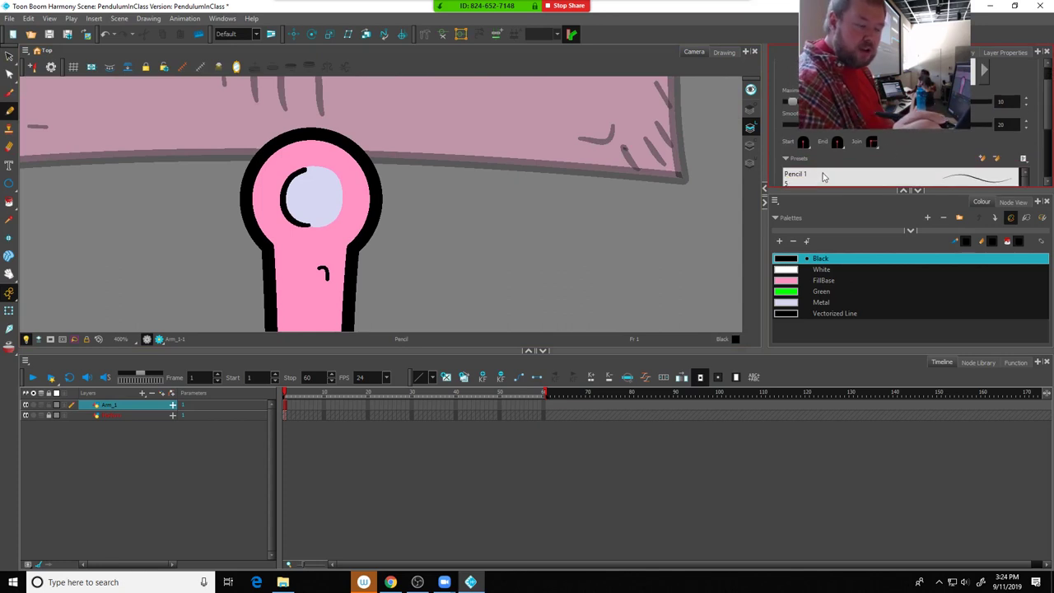
drag(312, 183, 312, 204)
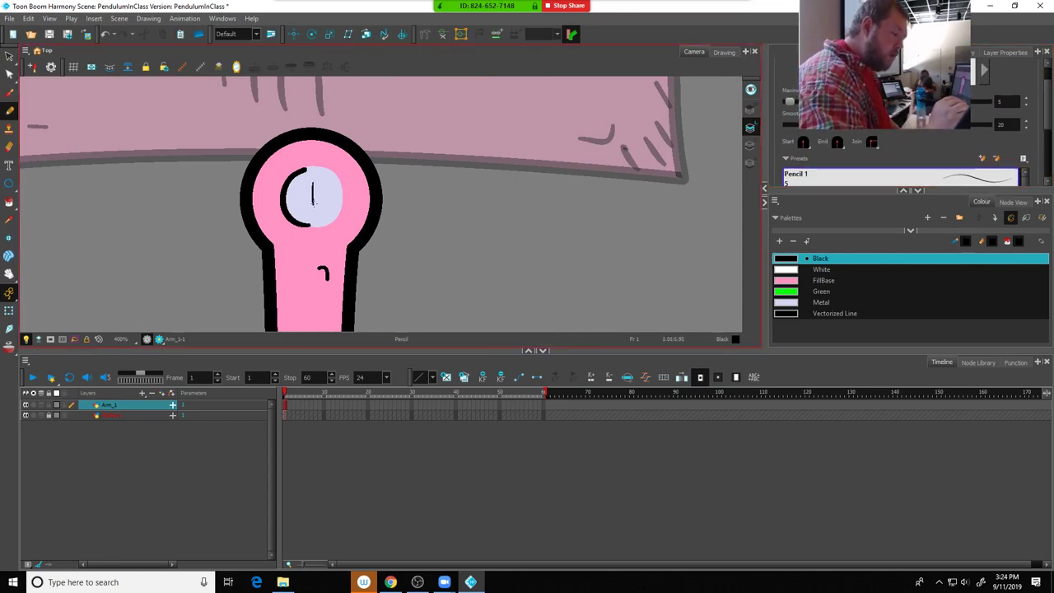
mouse_move(312, 196)
mouse_down()
mouse_move(324, 196)
mouse_move(311, 196)
mouse_up()
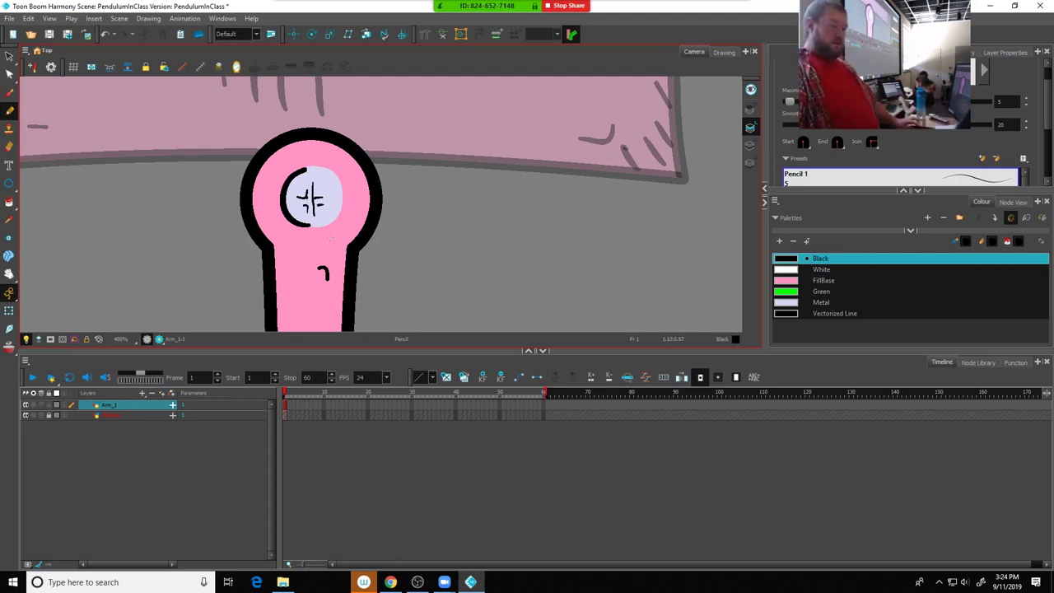
Select the C-shaped curve around the metal disc, try the Tapered Thickness Stencil, and apply the Tapered Beginning Thickness Stencil, size 12
scroll(463, 243, down, 5)
scroll(457, 241, up, 2)
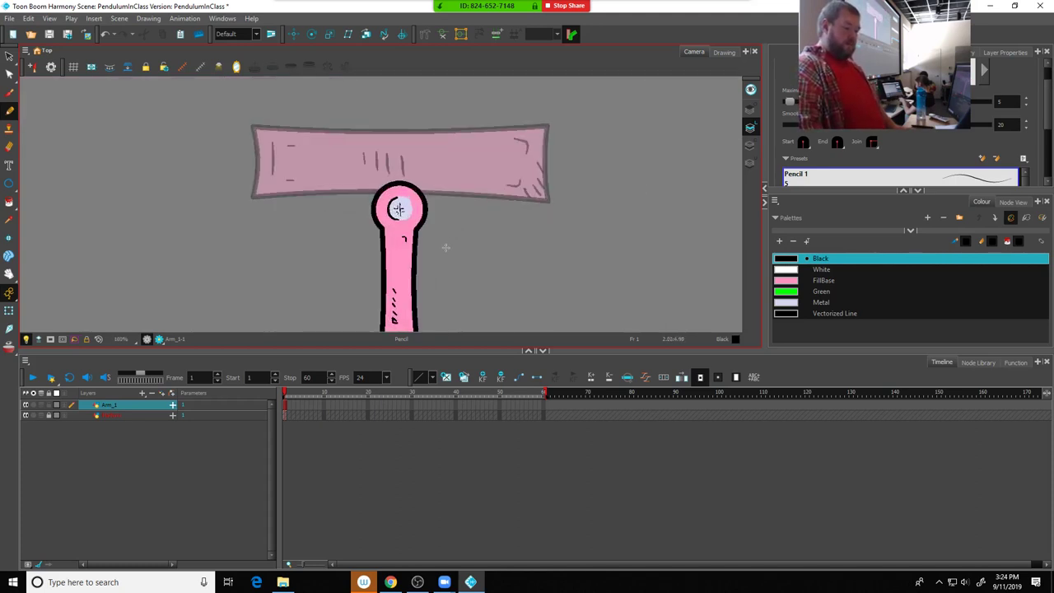
drag(473, 210, 462, 198)
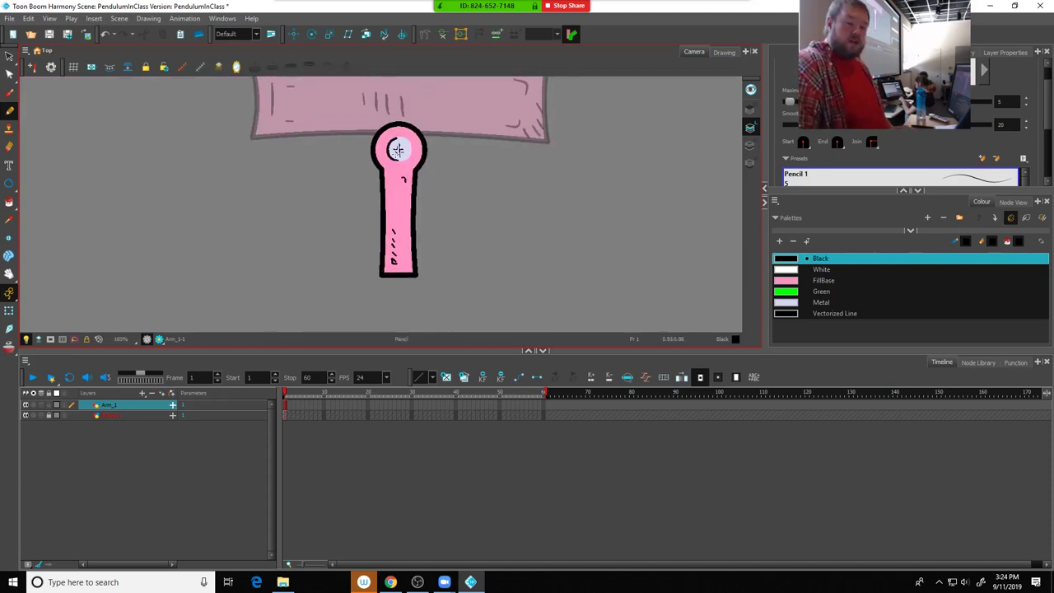
scroll(397, 149, up, 6)
click(9, 57)
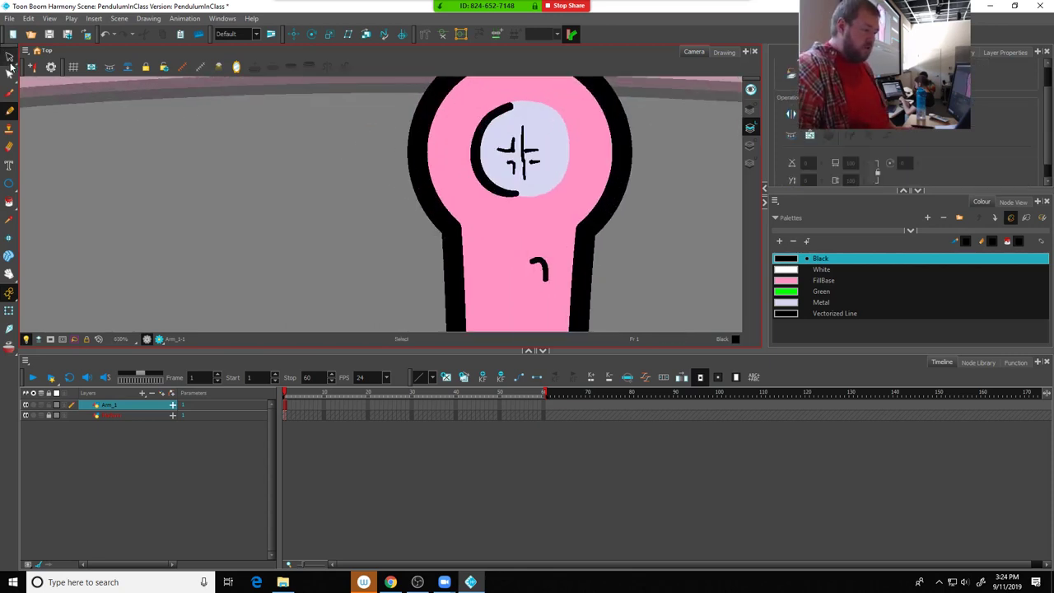
click(480, 143)
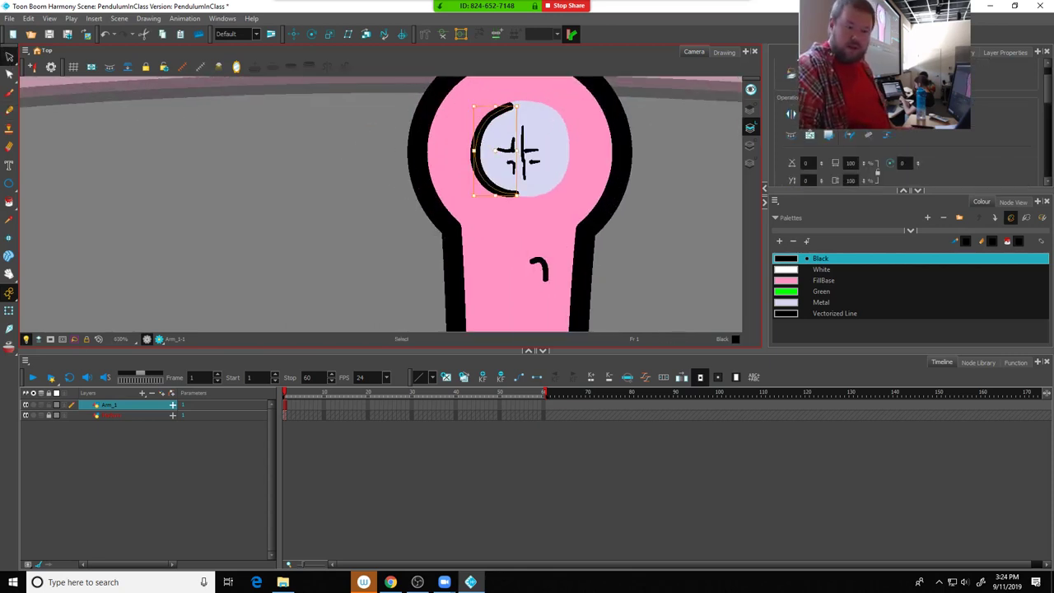
scroll(991, 70, down, 5)
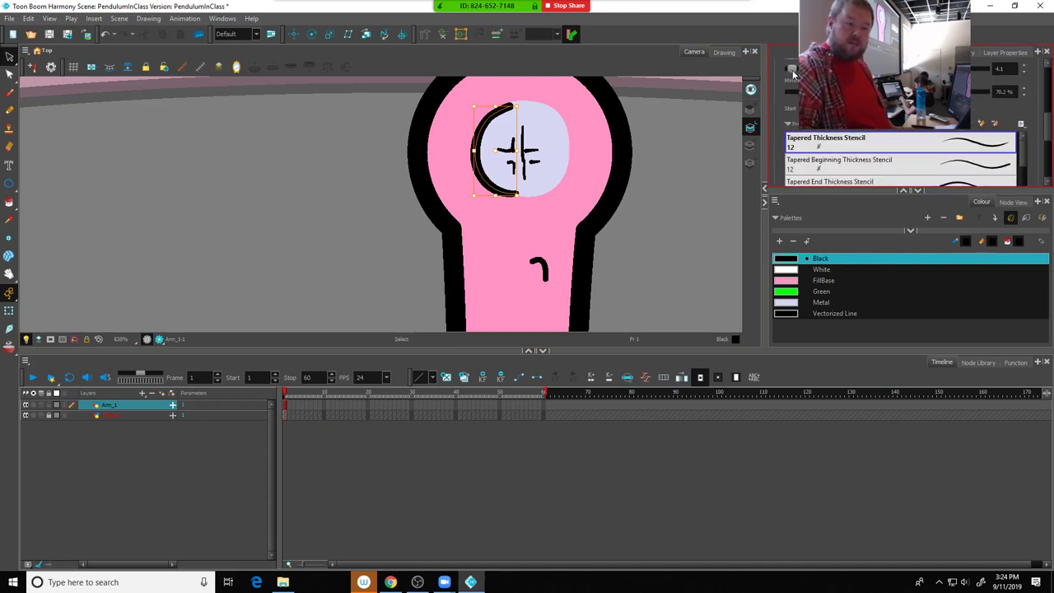
click(856, 145)
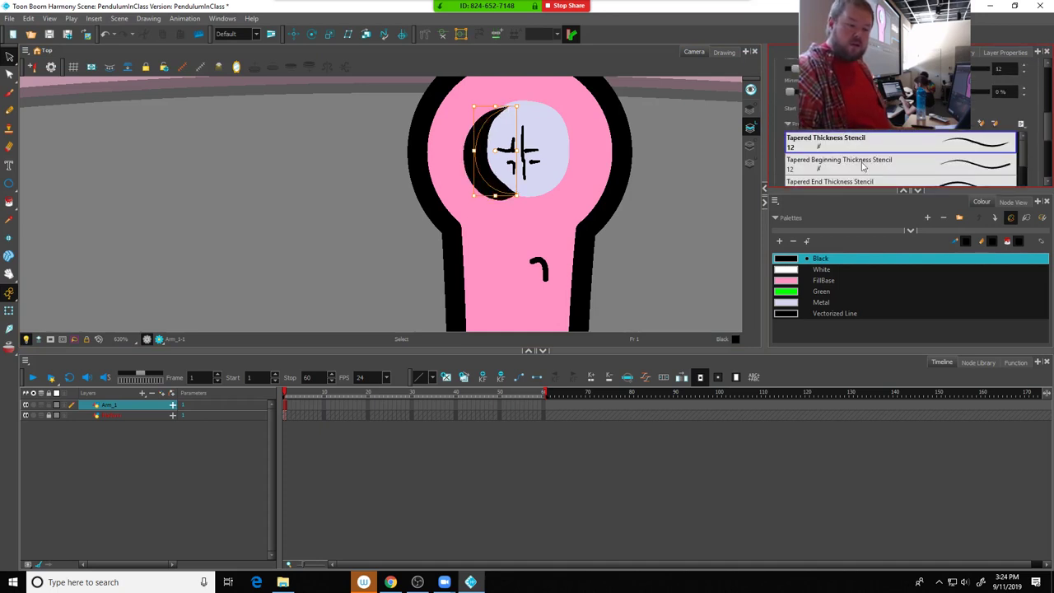
click(862, 165)
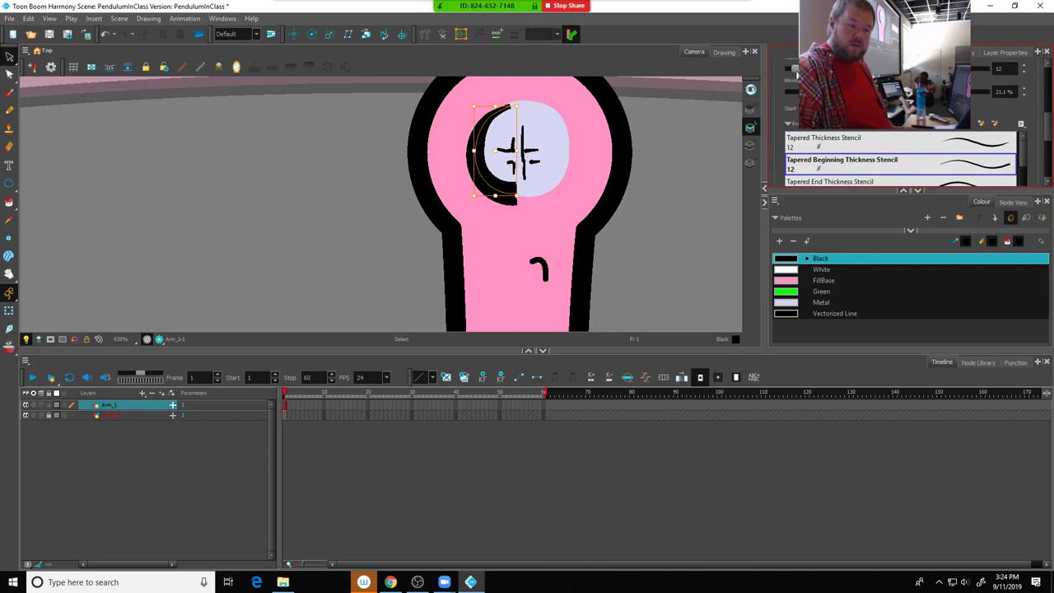
Thin the C-shaped curve to a maximum size of 2.4 and reshape its points to hug the metal disc's edge
drag(797, 75, 793, 75)
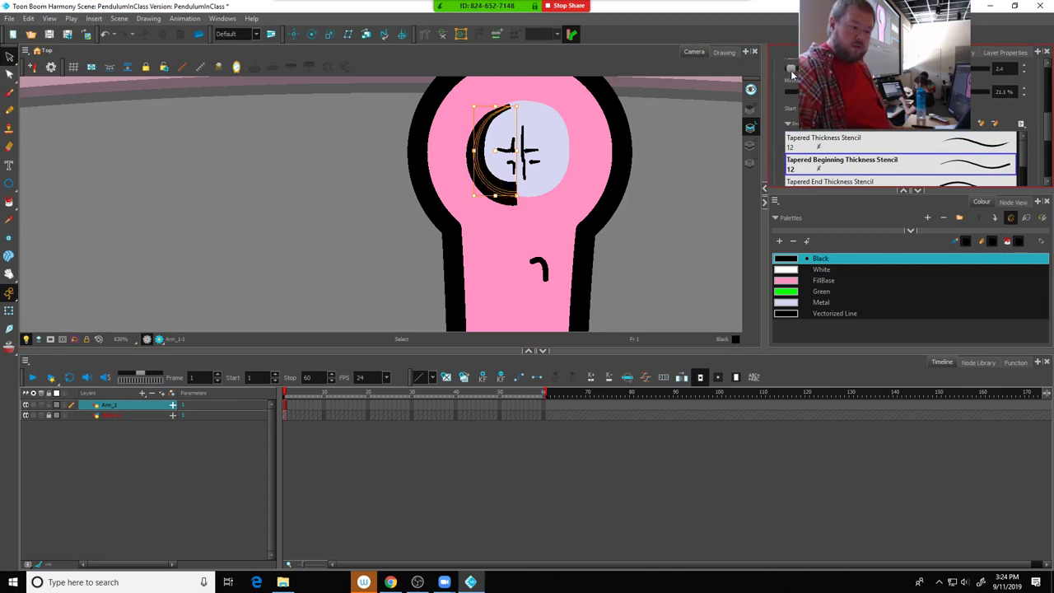
click(10, 56)
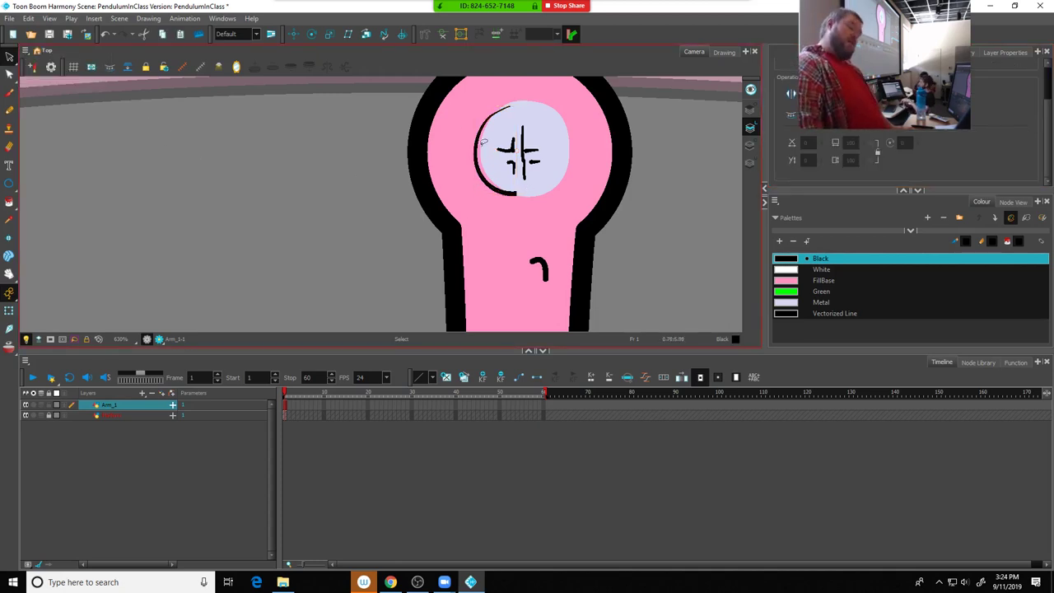
click(9, 74)
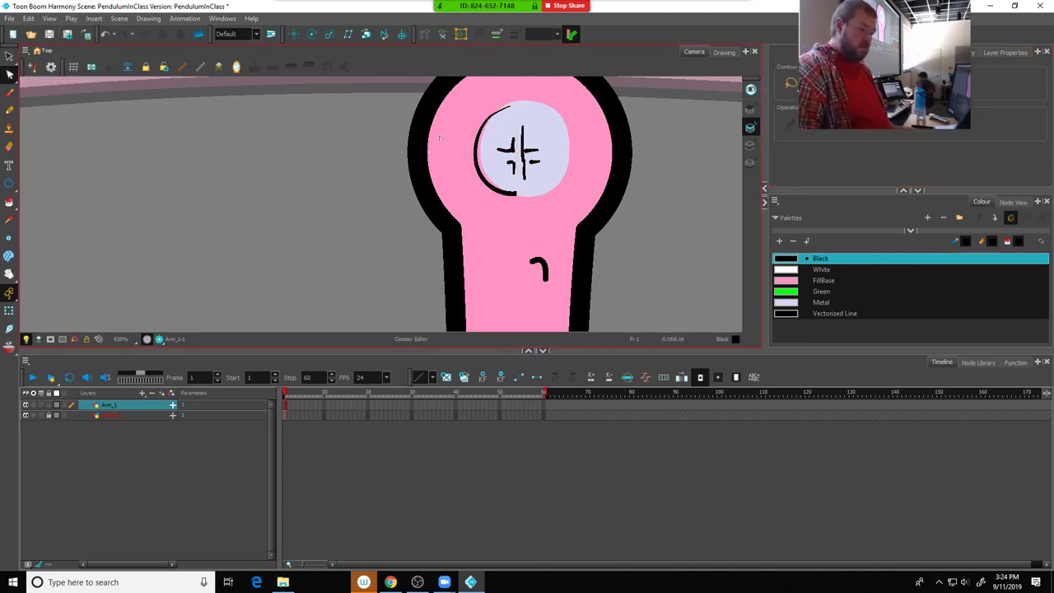
click(509, 110)
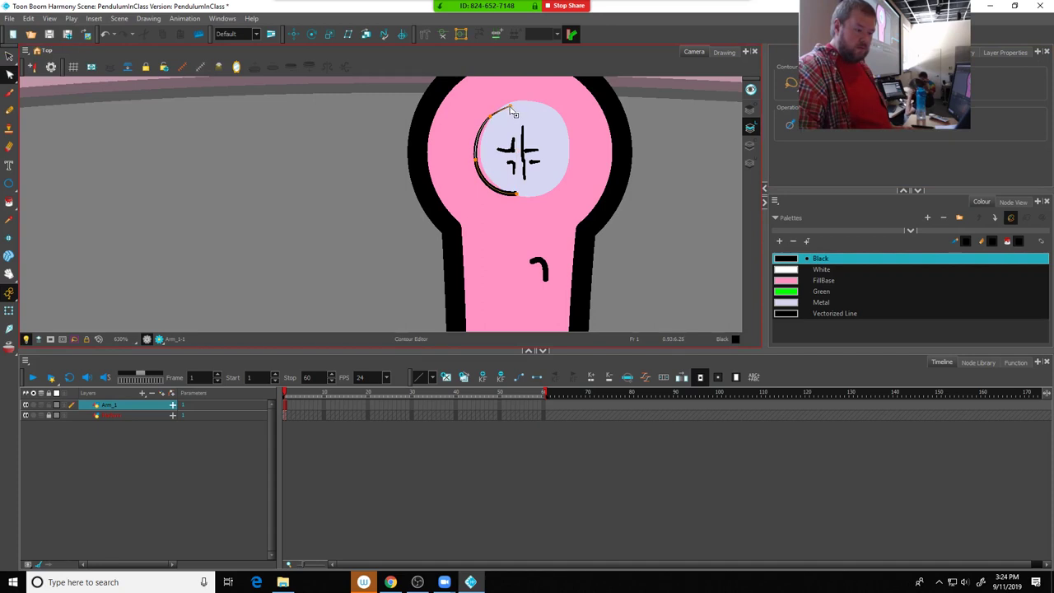
drag(511, 110, 515, 101)
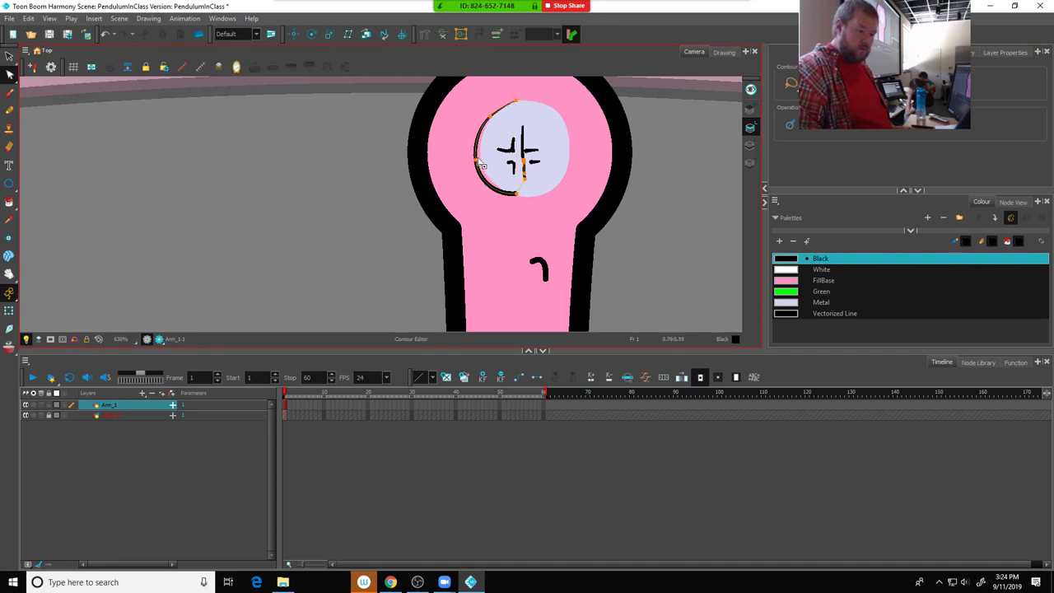
drag(479, 168, 482, 163)
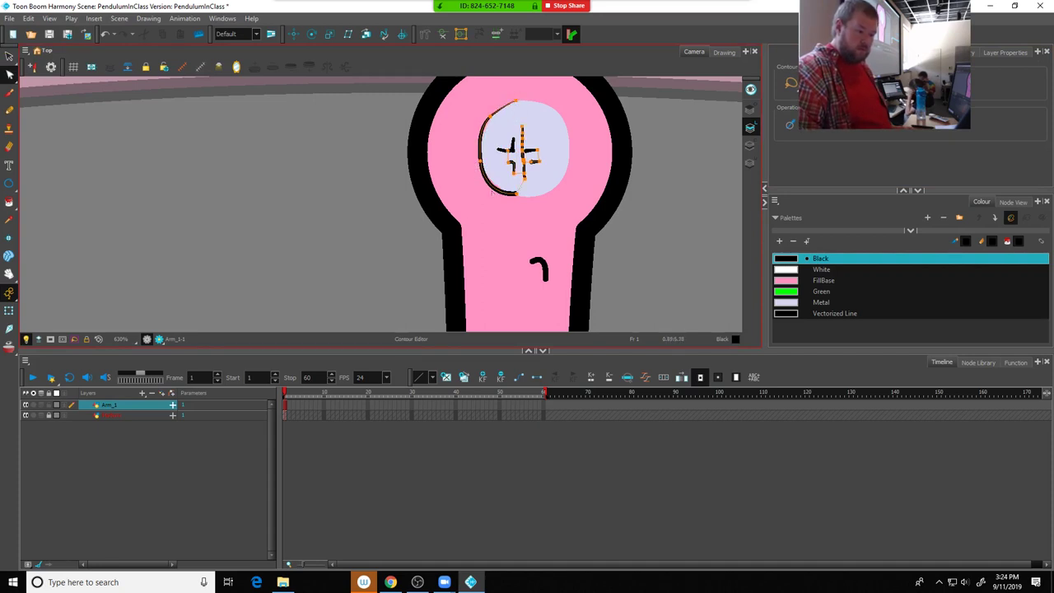
click(504, 208)
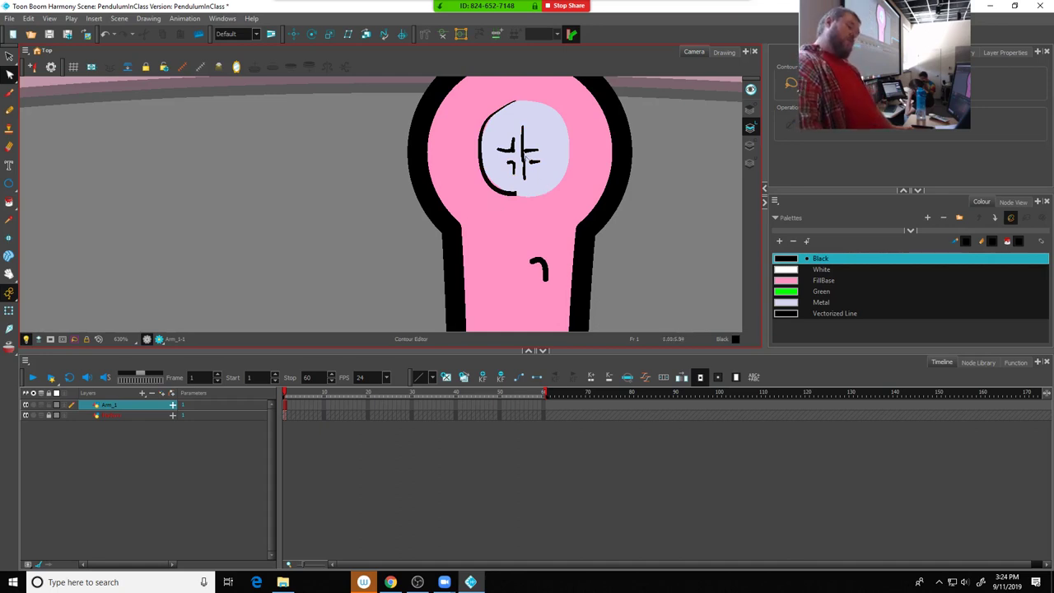
Cut out the middle piece of the vertical line in the metal disc's cross with the Cutter tool
click(524, 157)
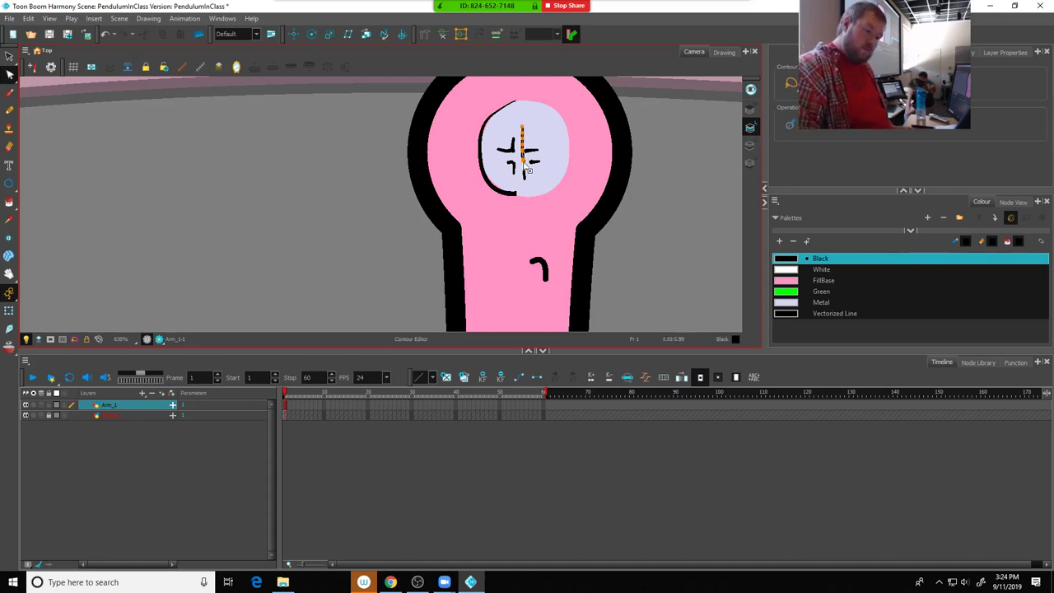
drag(528, 165, 531, 170)
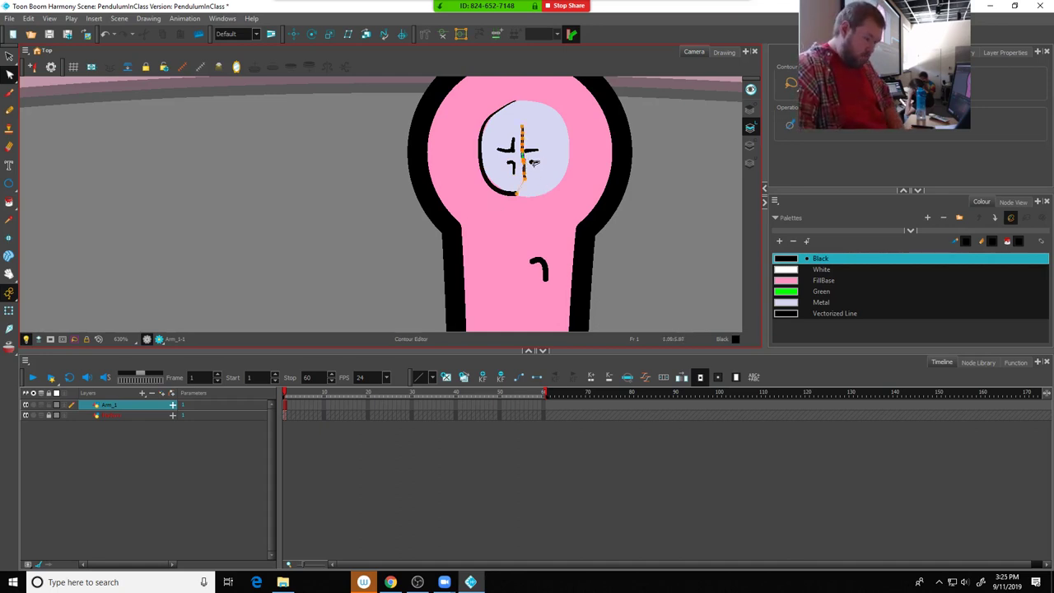
key(ctrl+a)
key(Escape)
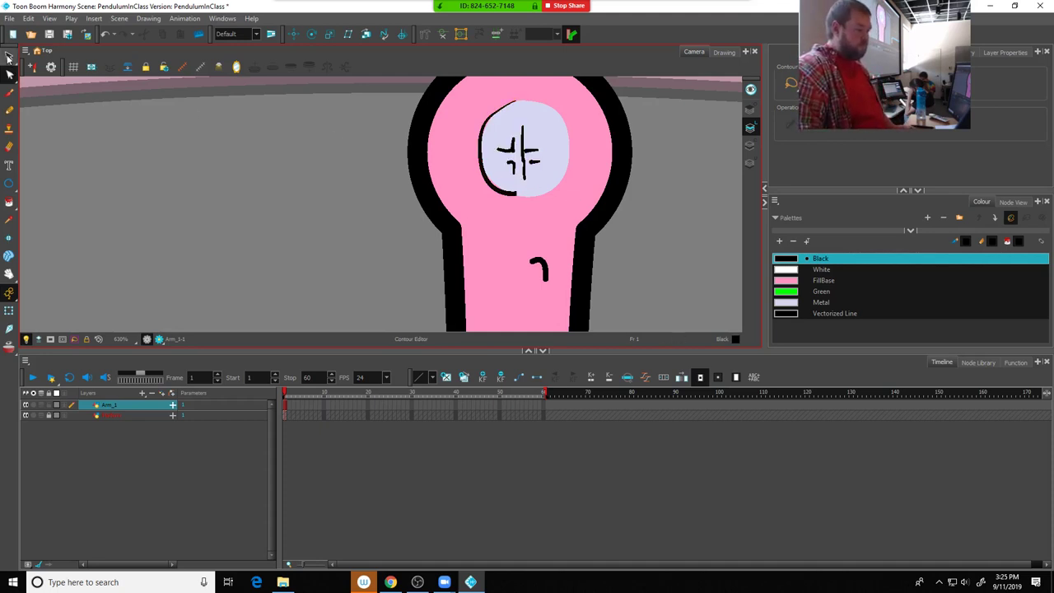
drag(9, 74, 34, 70)
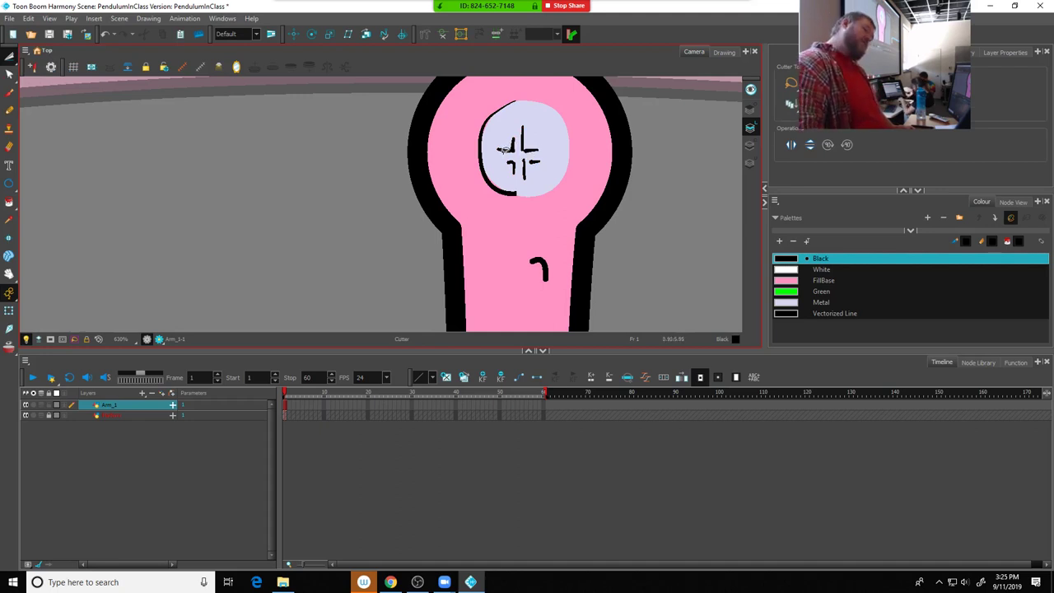
Offset the C-shaped curve slightly down and left of the metal disc, stretching its upper end upward and bowing its middle outward
scroll(505, 149, down, 6)
scroll(470, 200, up, 3)
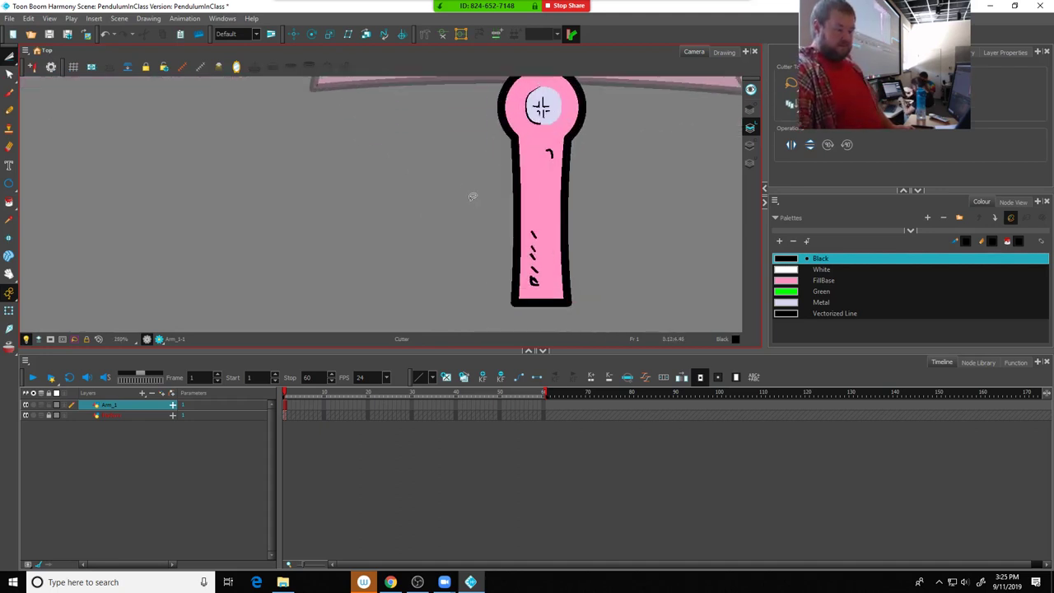
drag(9, 56, 33, 58)
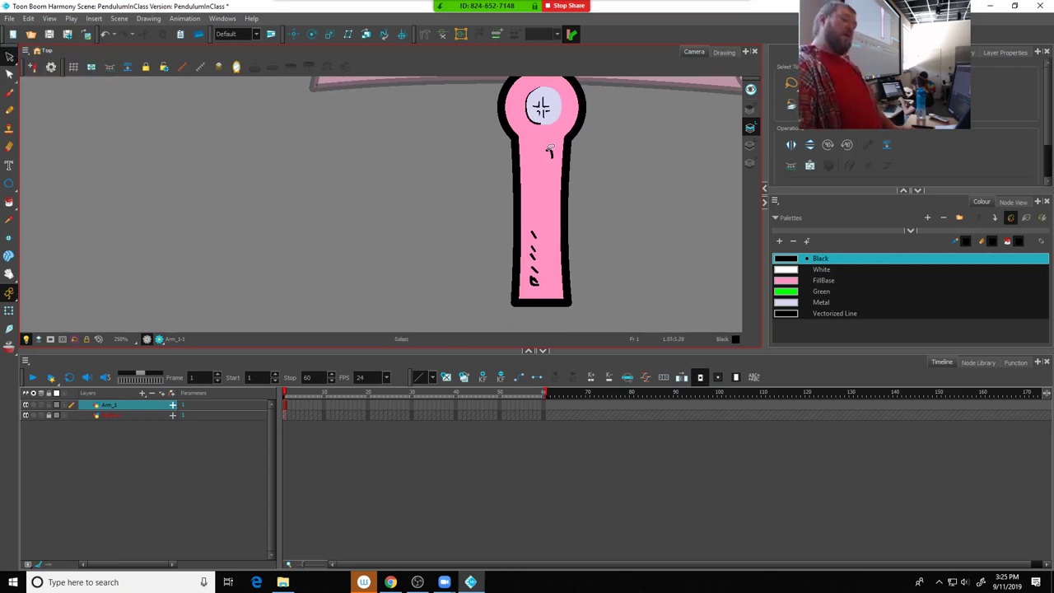
scroll(548, 153, down, 3)
scroll(536, 165, up, 6)
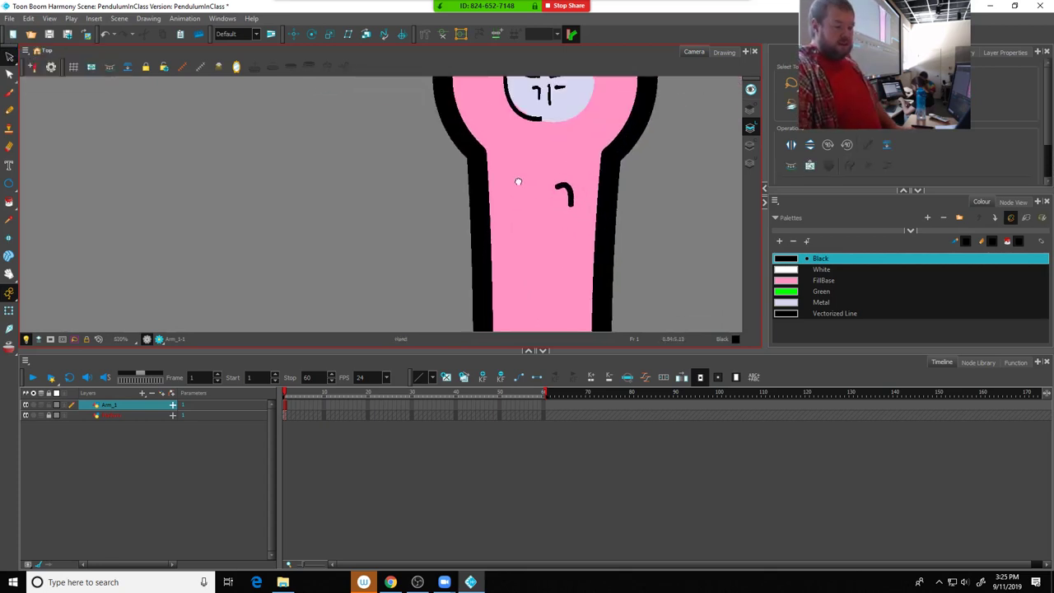
drag(518, 181, 521, 262)
click(522, 209)
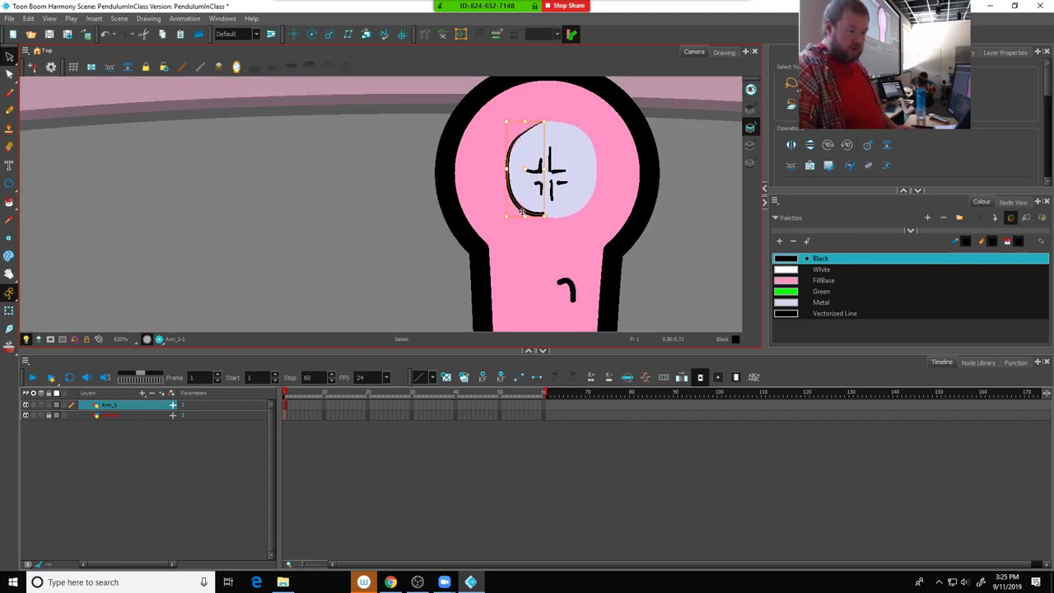
drag(523, 209, 517, 215)
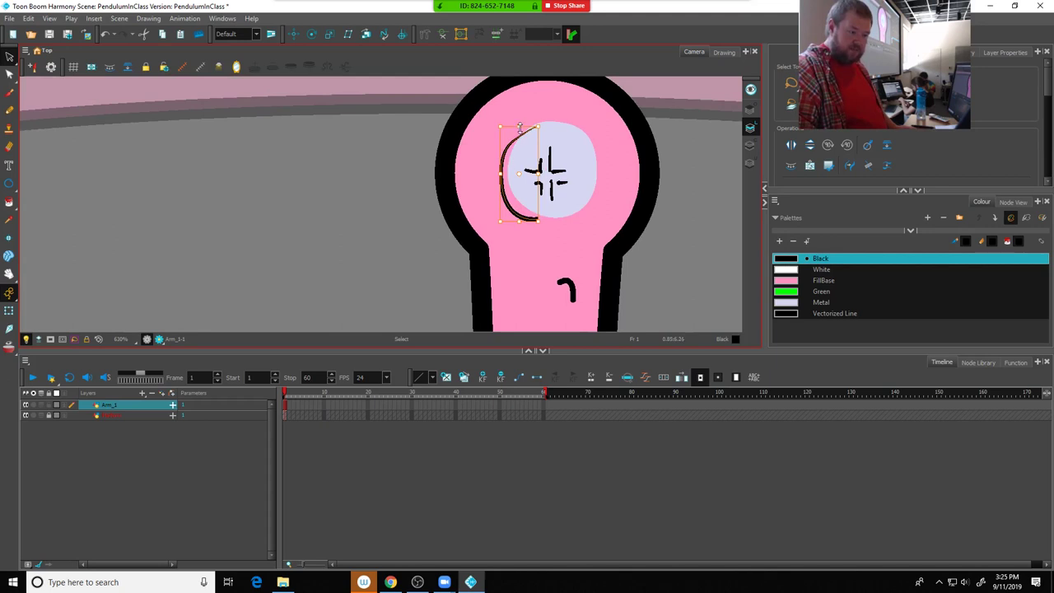
drag(520, 128, 522, 115)
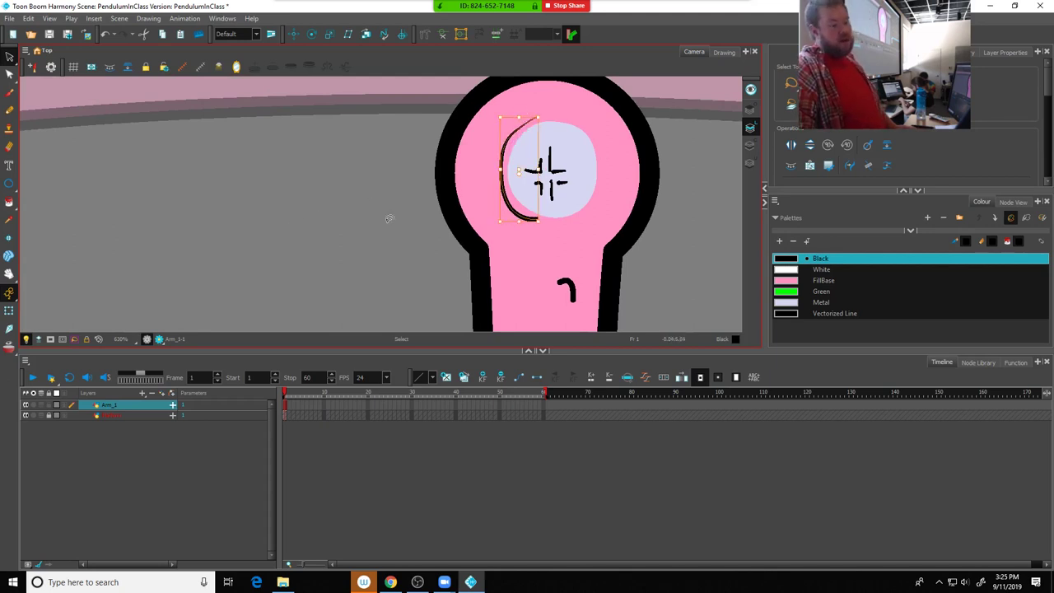
click(8, 74)
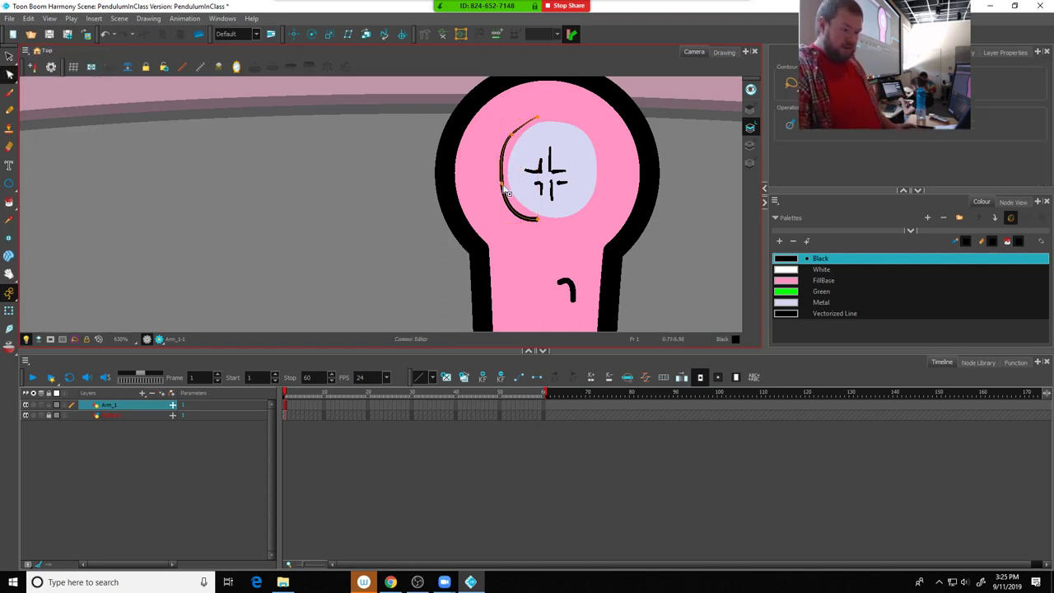
drag(502, 190, 497, 188)
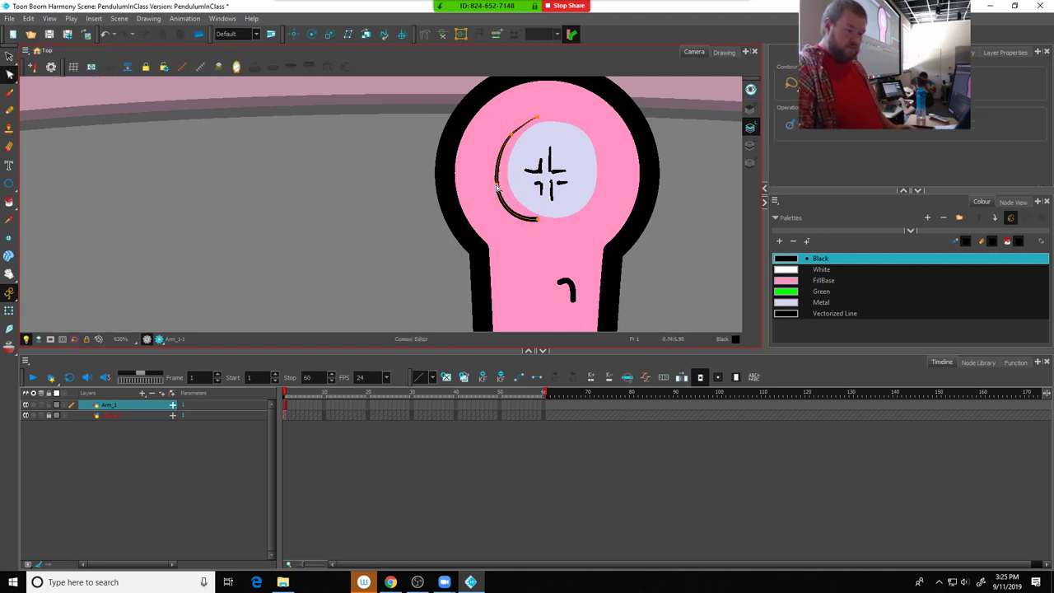
On the Colour Art layer, pull the metal disc's left contour points outward to meet the C-shaped curve
click(750, 144)
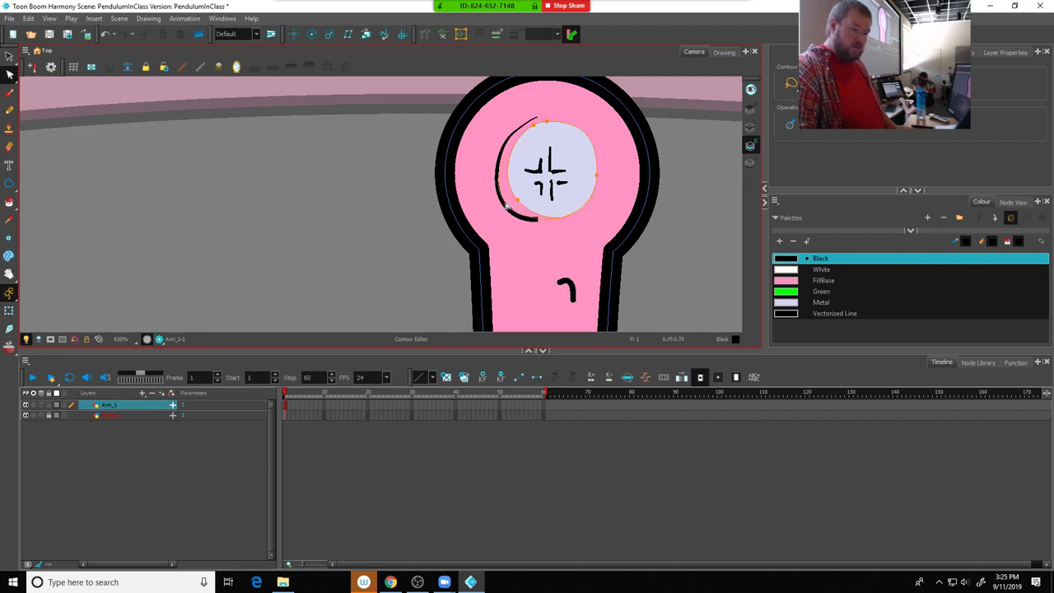
click(508, 205)
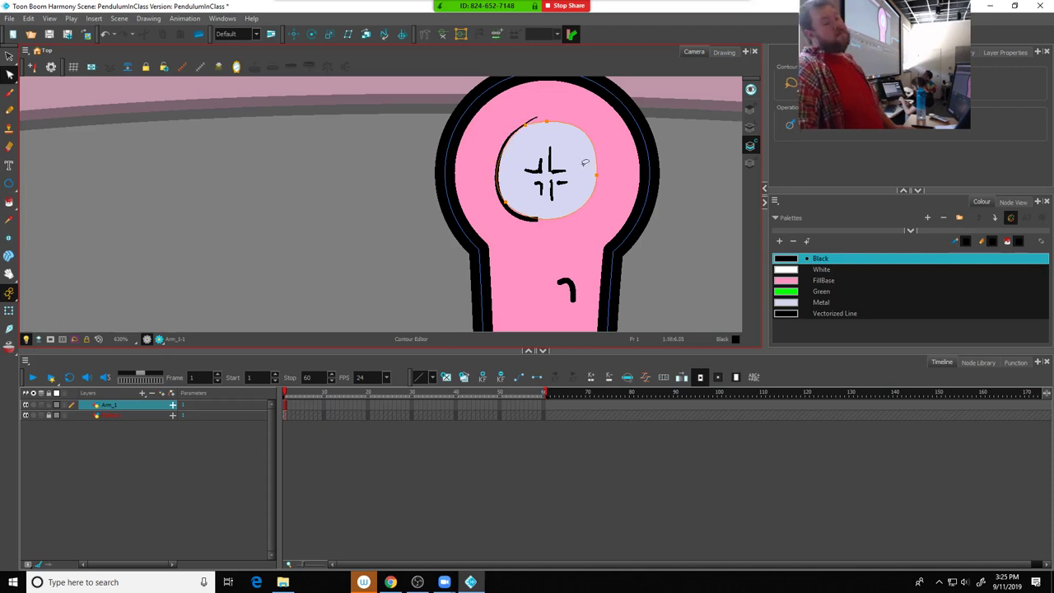
click(9, 56)
scroll(264, 230, down, 3)
scroll(264, 230, down, 4)
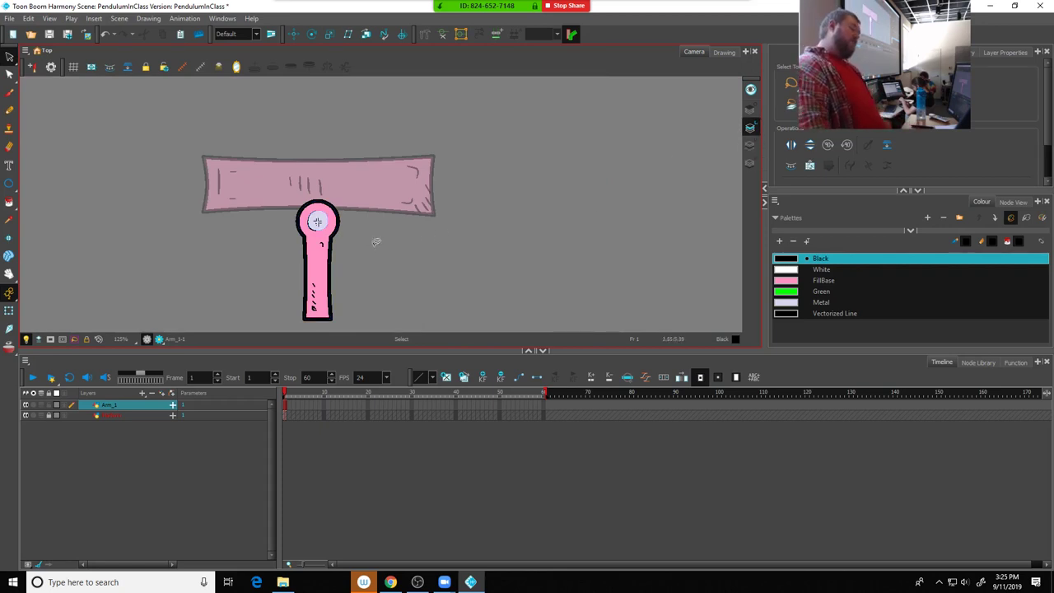
scroll(318, 242, up, 4)
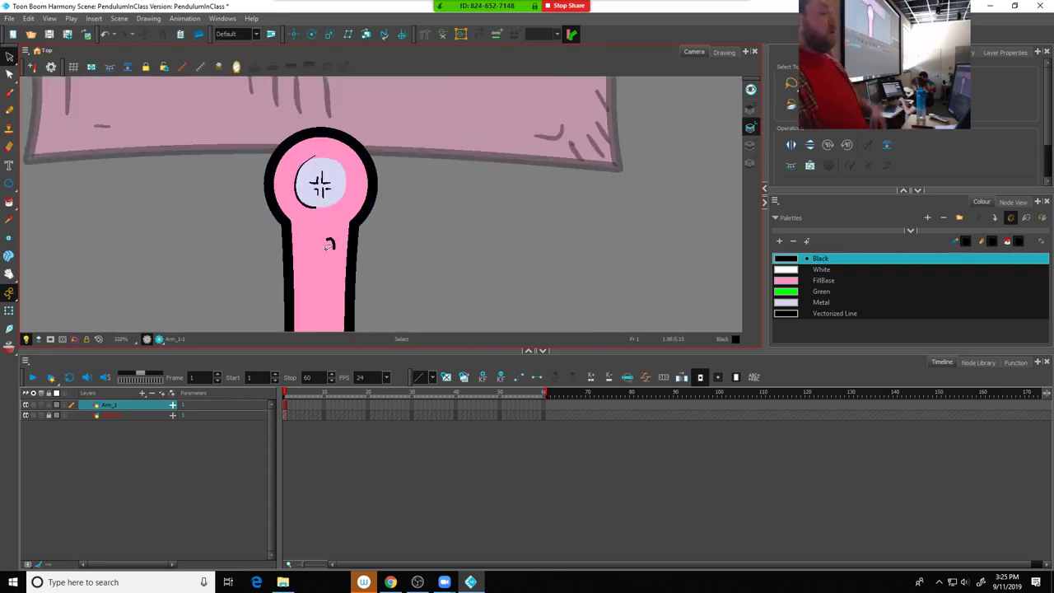
scroll(322, 248, down, 5)
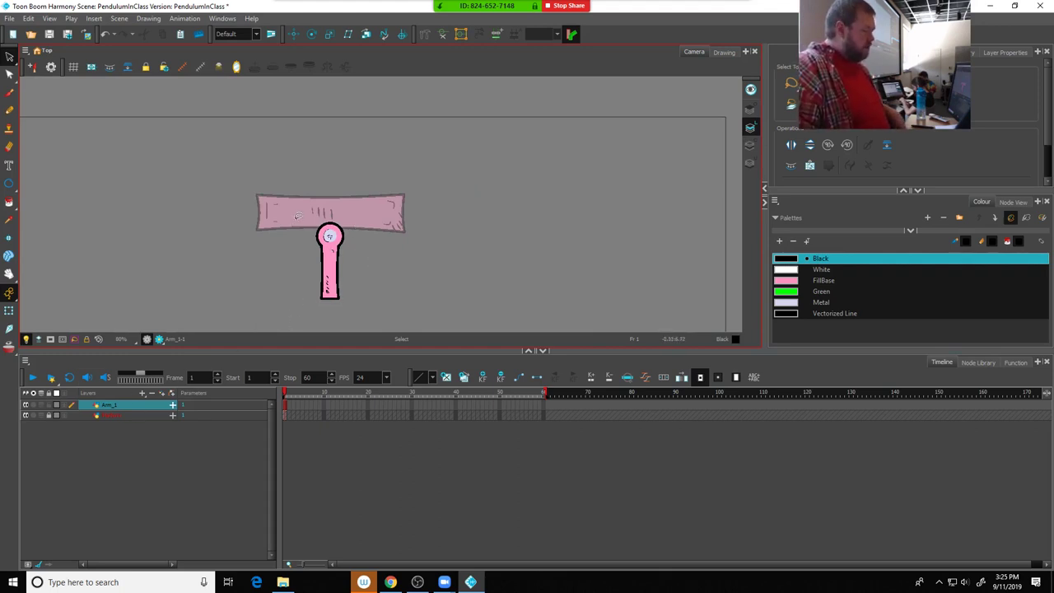
Duplicate the Arm_1 layer and rename the copy Arm_2
right_click(118, 405)
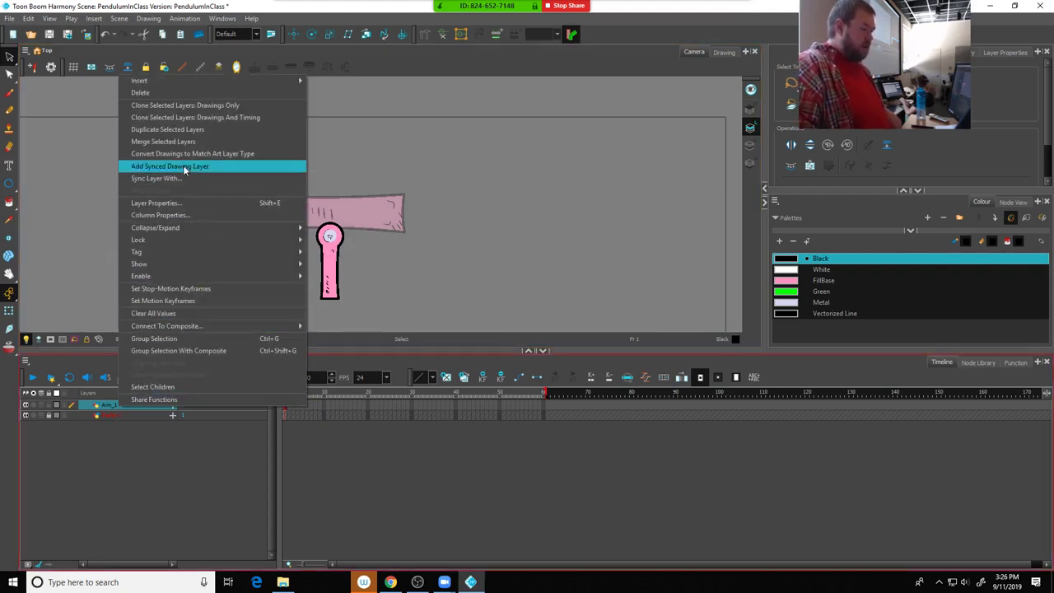
click(183, 132)
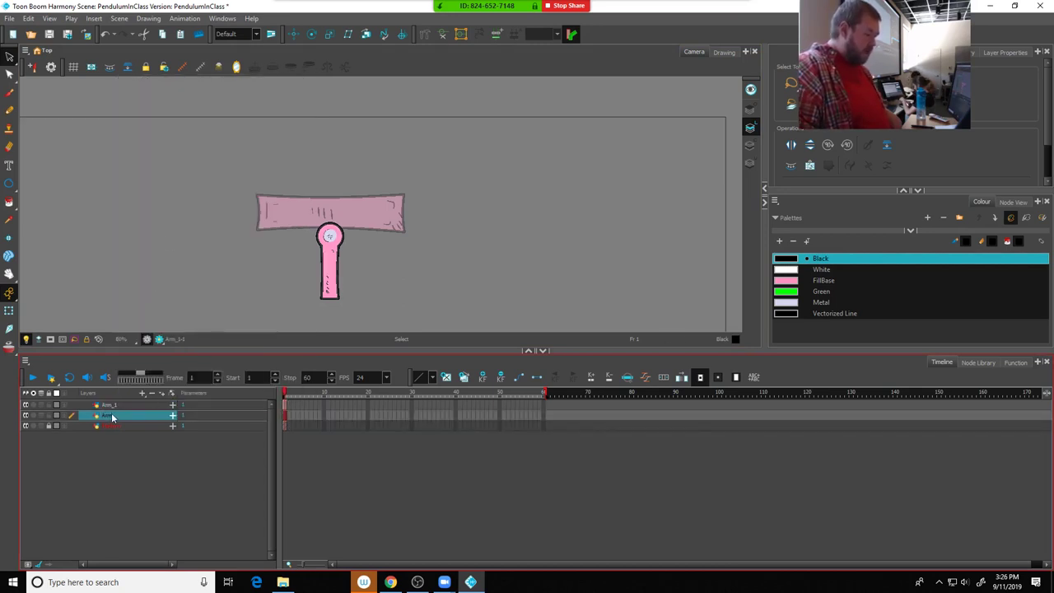
double_click(111, 420)
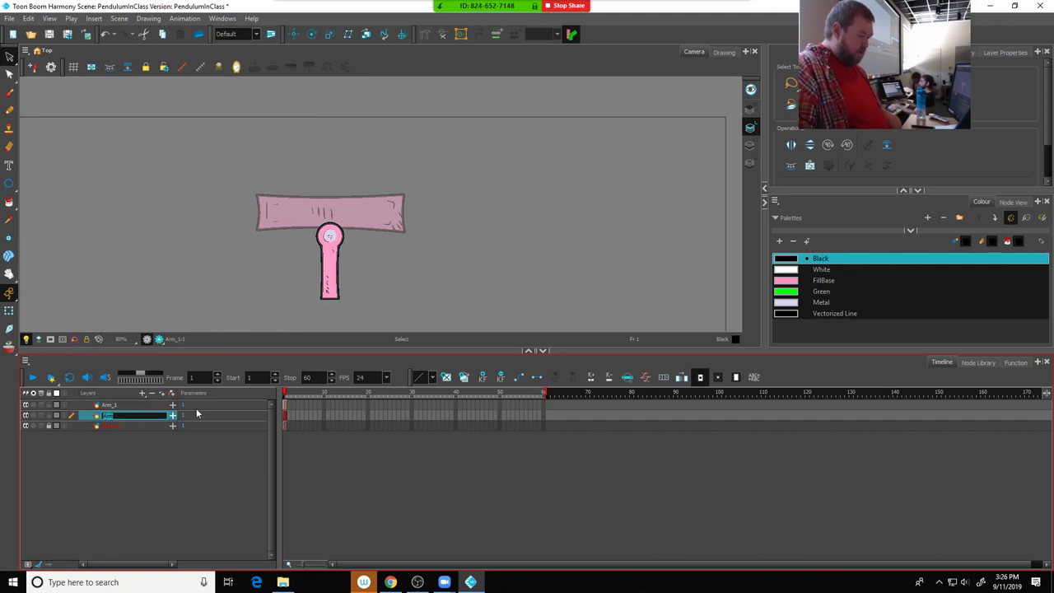
text(Arm)
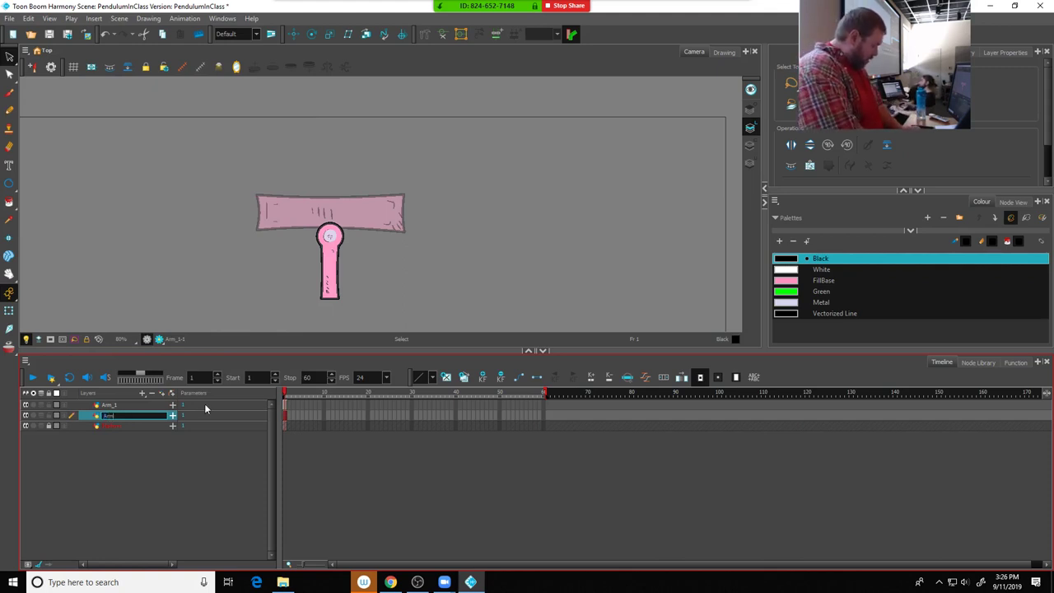
text(_2)
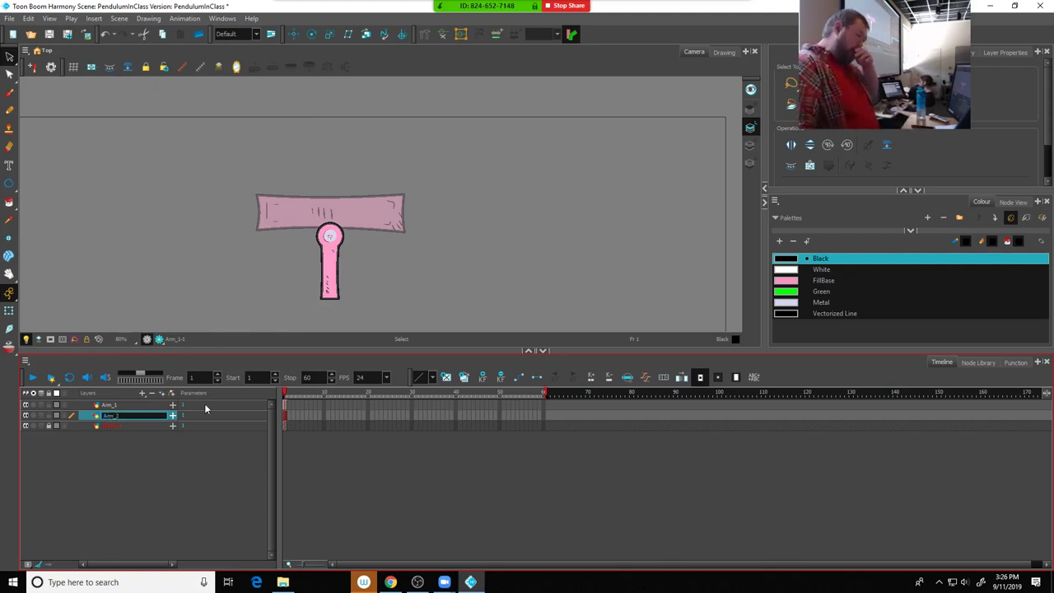
key(Return)
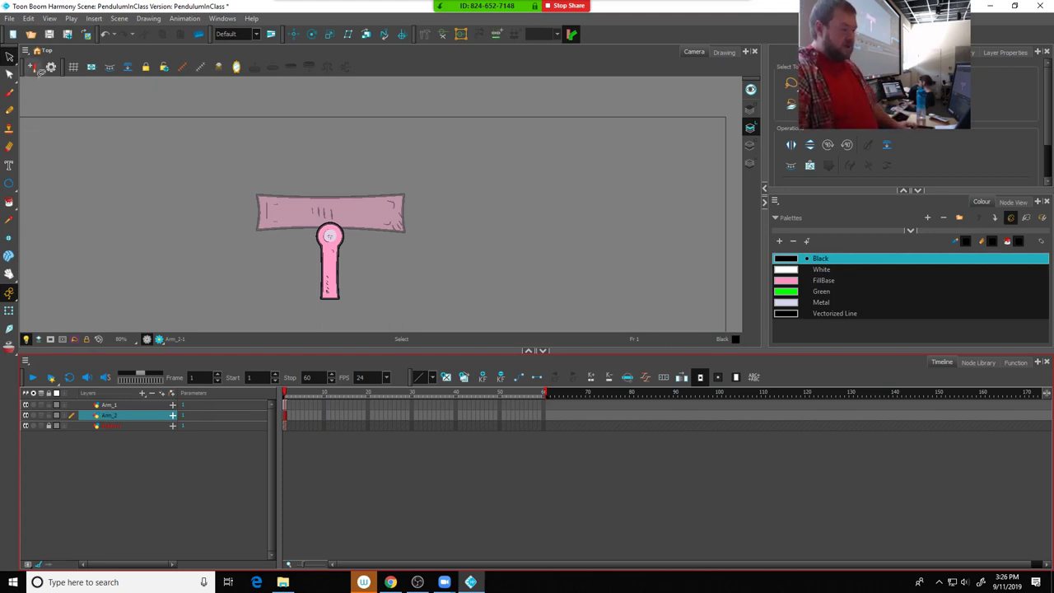
Move the whole Arm_2 drawing, line and fill together, straight down so its round head overlaps Arm_1's lower end, and turn off the Light Table
mouse_move(375, 242)
mouse_down()
mouse_move(347, 219)
mouse_move(270, 230)
mouse_move(287, 289)
mouse_move(378, 292)
mouse_move(404, 220)
mouse_move(400, 158)
mouse_up()
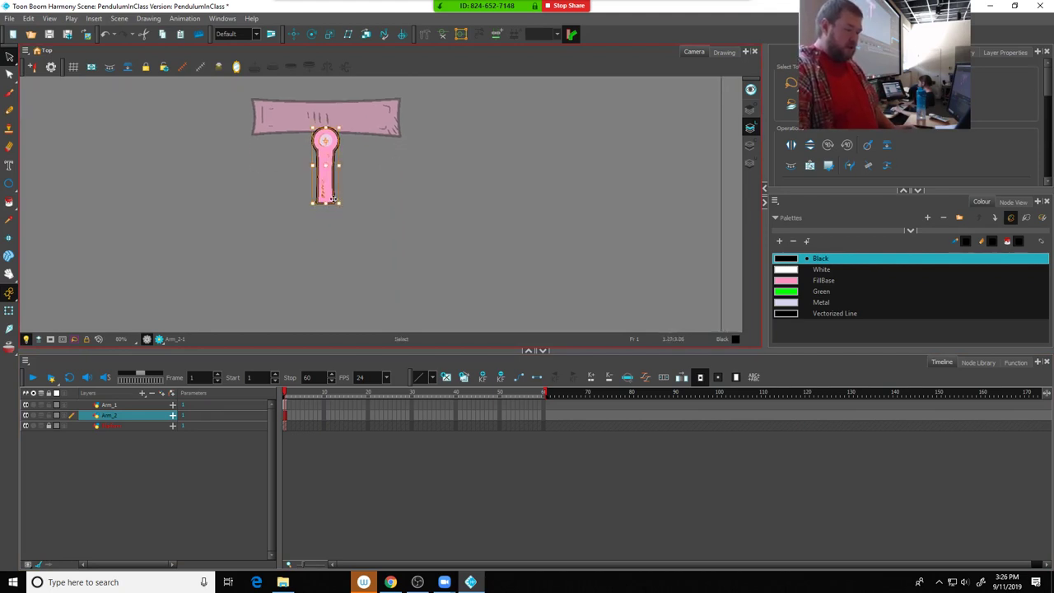
drag(332, 199, 332, 261)
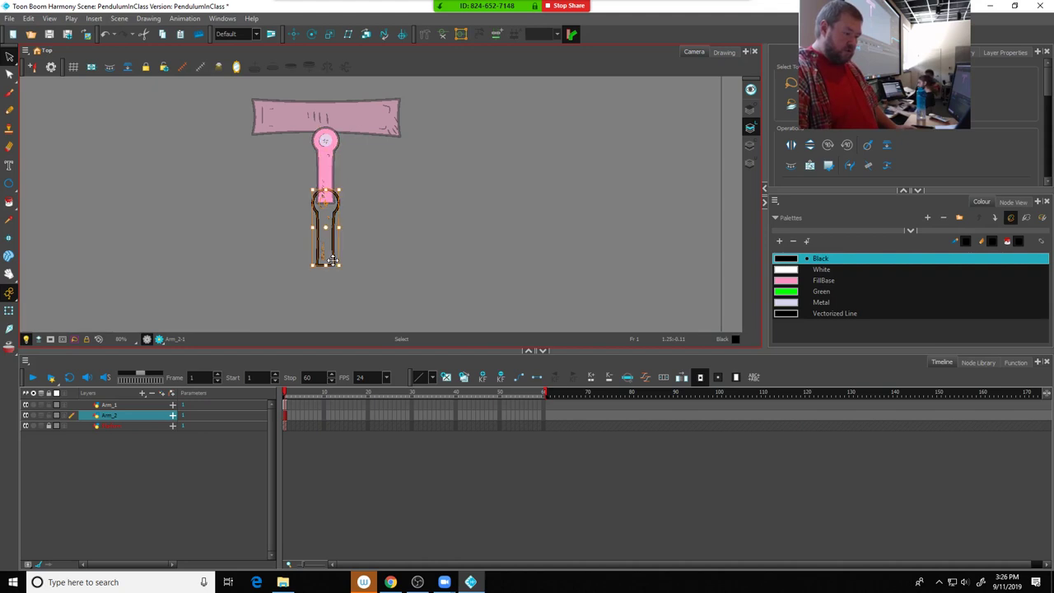
key(ctrl+z)
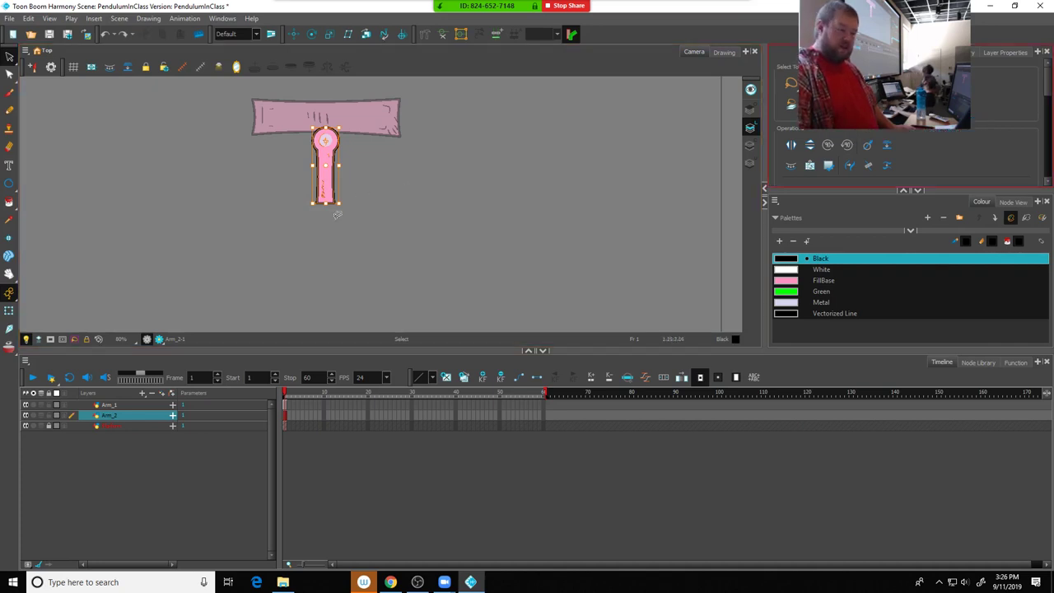
mouse_move(344, 220)
mouse_down()
mouse_move(404, 139)
mouse_move(356, 112)
mouse_move(283, 128)
mouse_move(256, 176)
mouse_move(319, 215)
mouse_move(331, 201)
mouse_move(332, 251)
mouse_up()
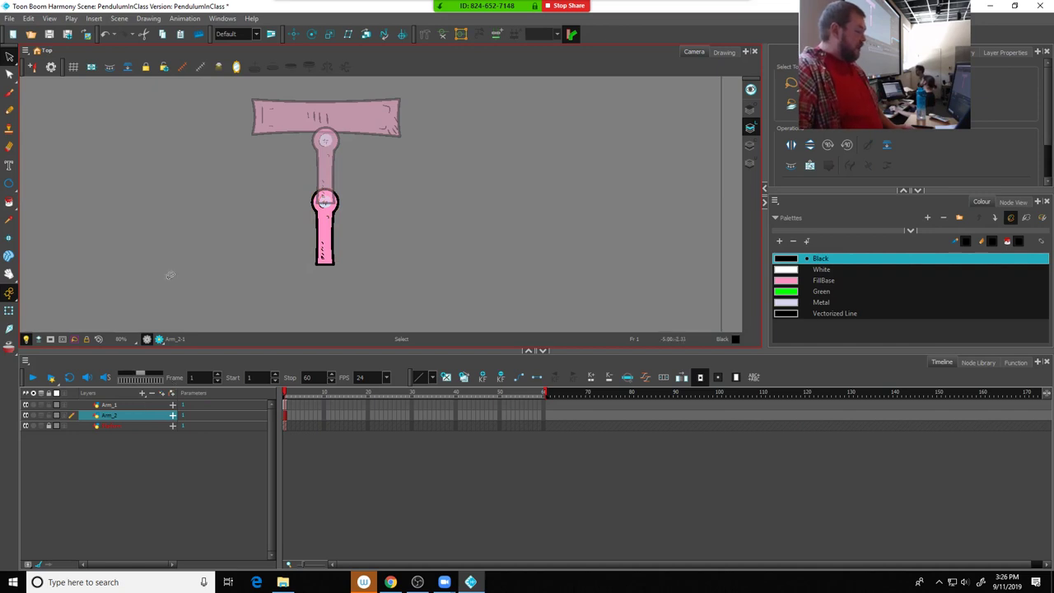
click(26, 339)
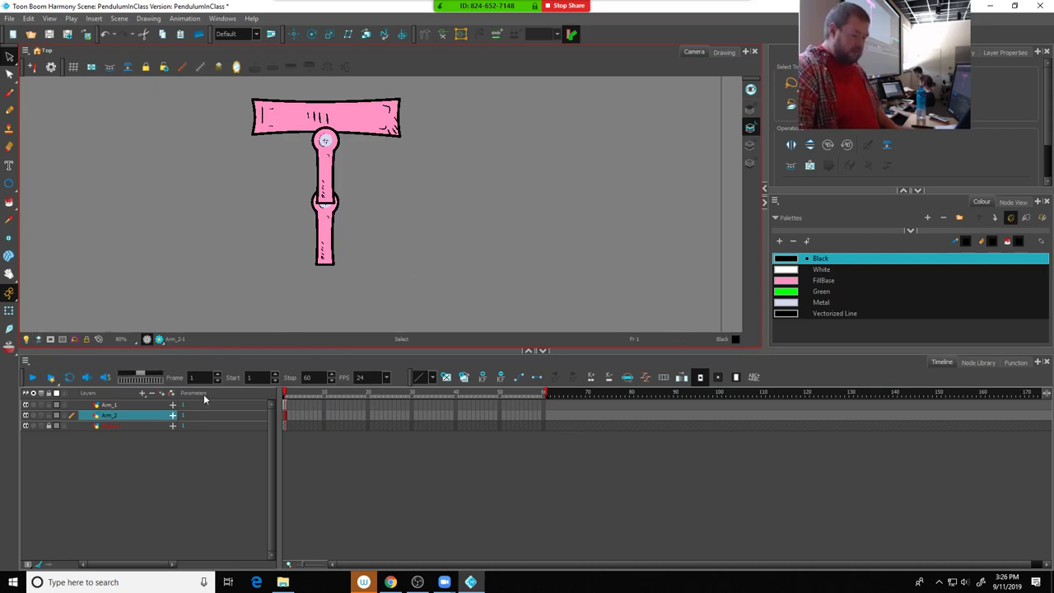
Duplicate the Arm_2 layer, naming the copy Arm_3, with the Light Table turned on
right_click(122, 421)
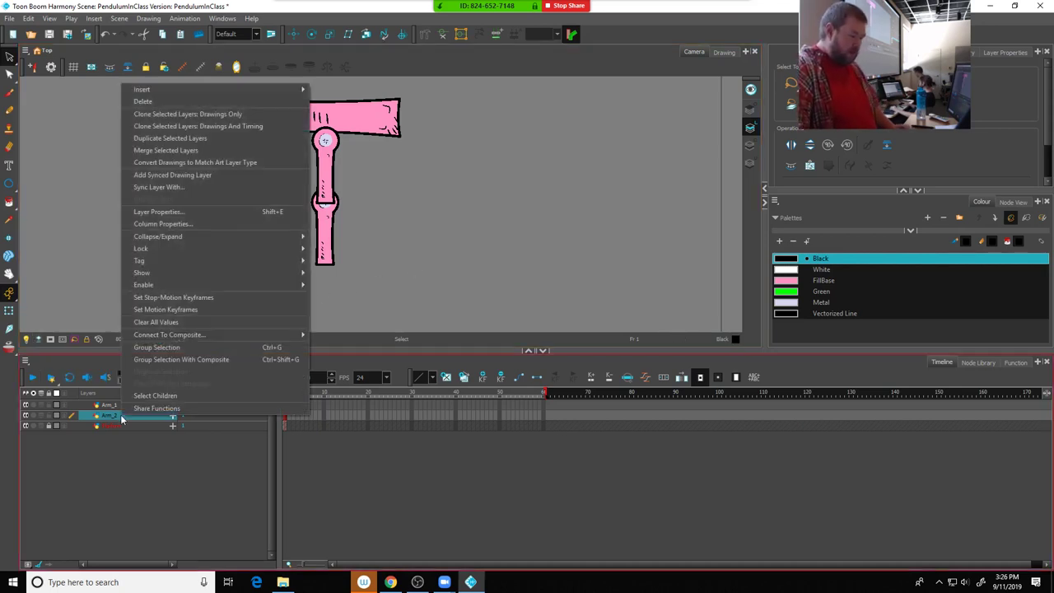
click(155, 140)
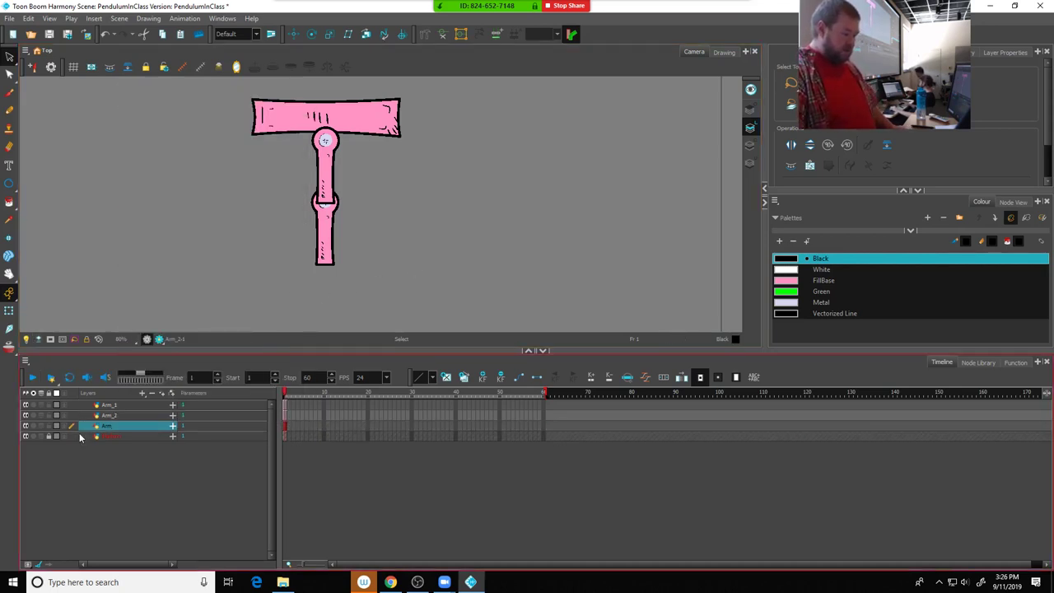
click(26, 339)
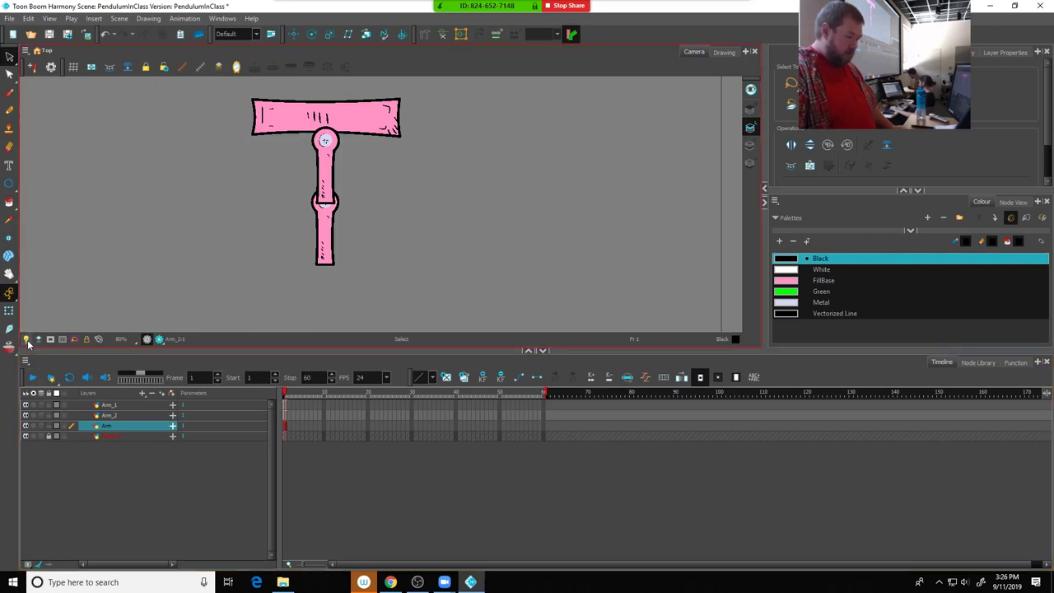
double_click(107, 426)
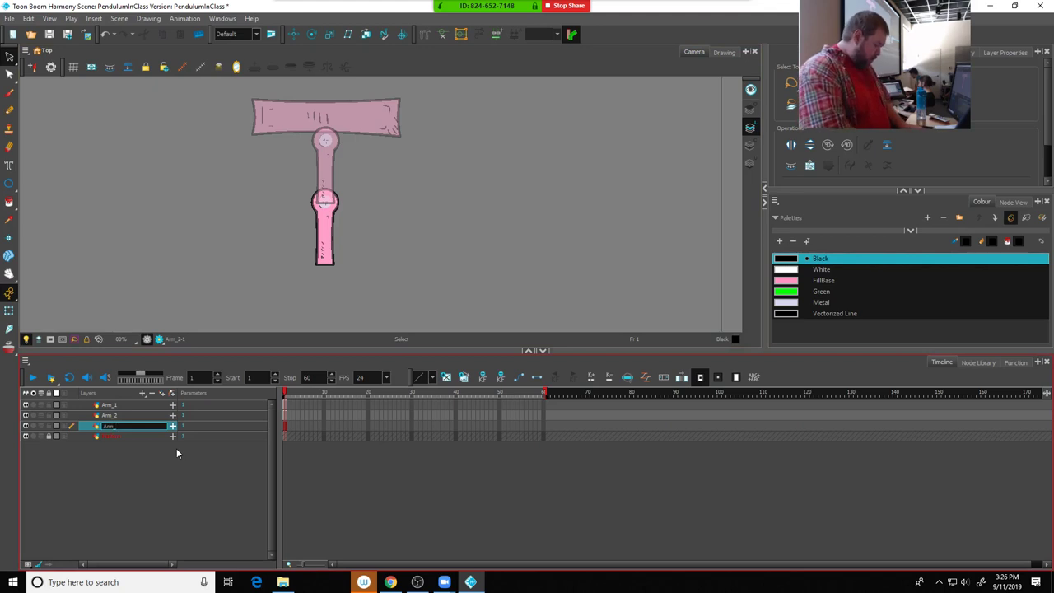
key(Return)
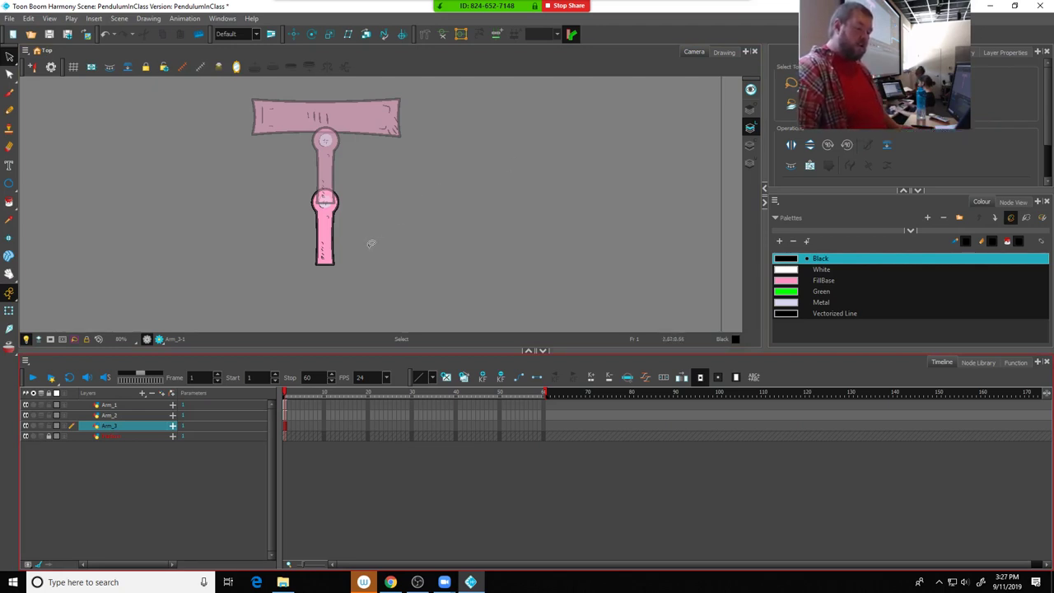
Move the whole Arm_3 drawing straight down so its round head overlaps Arm_2's lower end
mouse_move(370, 245)
mouse_down()
mouse_move(336, 172)
mouse_move(241, 202)
mouse_move(258, 305)
mouse_move(364, 293)
mouse_move(333, 246)
mouse_move(333, 305)
mouse_up()
click(436, 263)
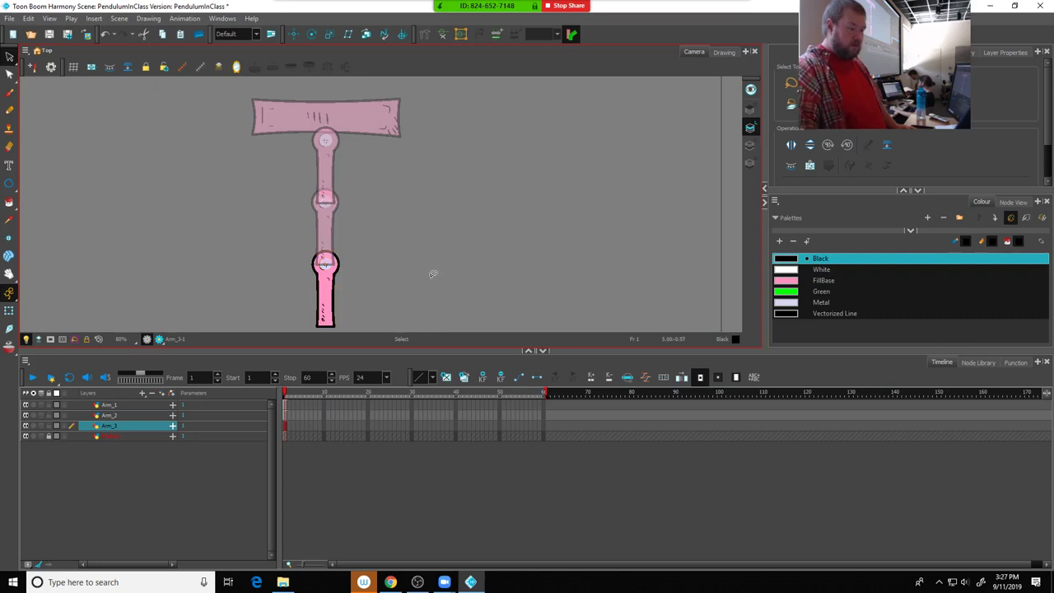
scroll(433, 275, down, 2)
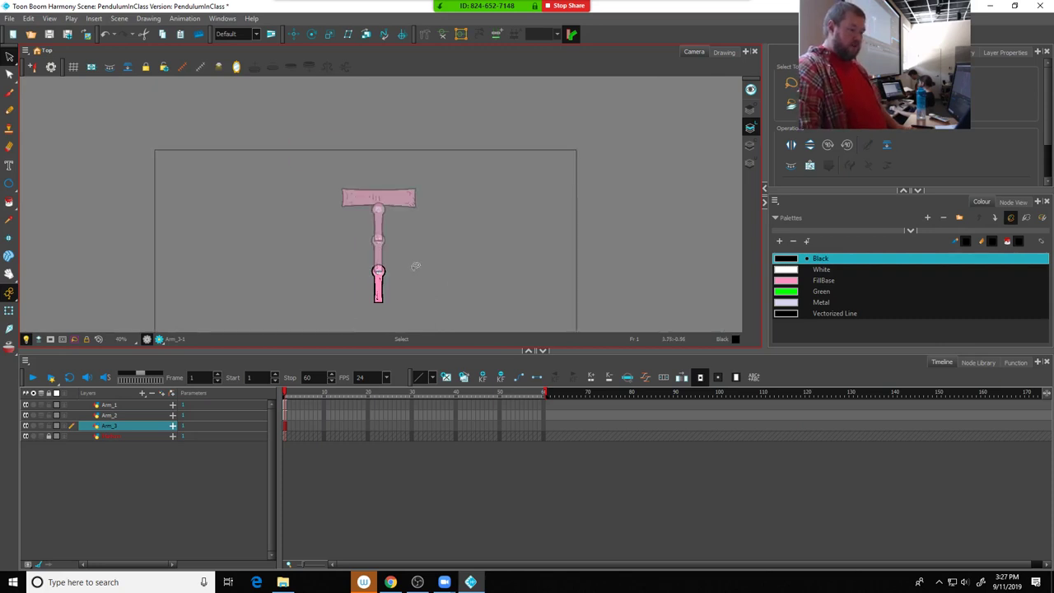
mouse_move(417, 266)
mouse_down()
mouse_move(426, 228)
mouse_move(407, 160)
mouse_move(407, 192)
mouse_up()
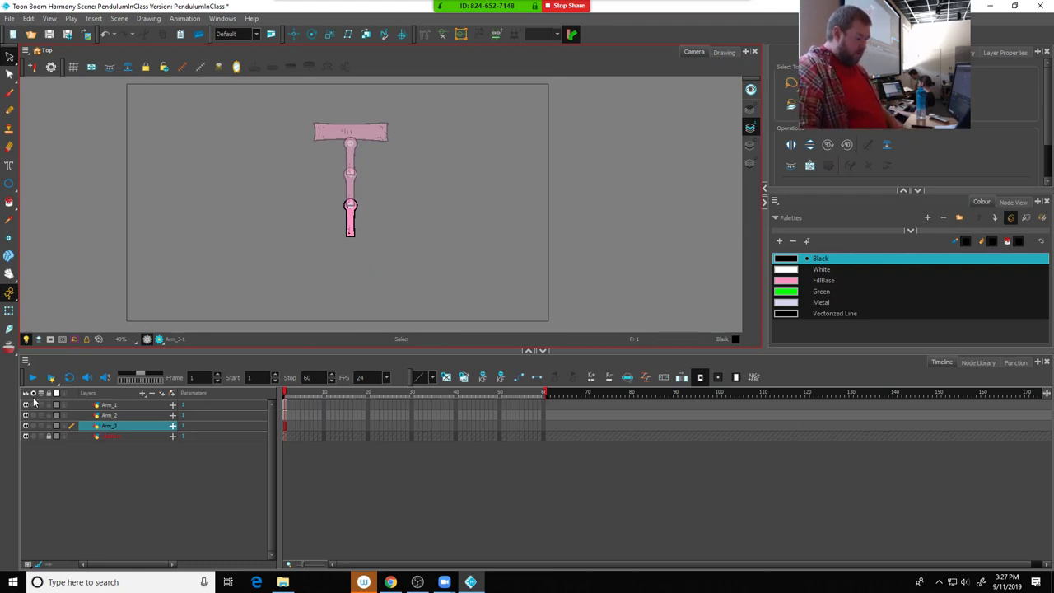
Lock the Arm_3, Arm_2 and Arm_1 layers
click(49, 426)
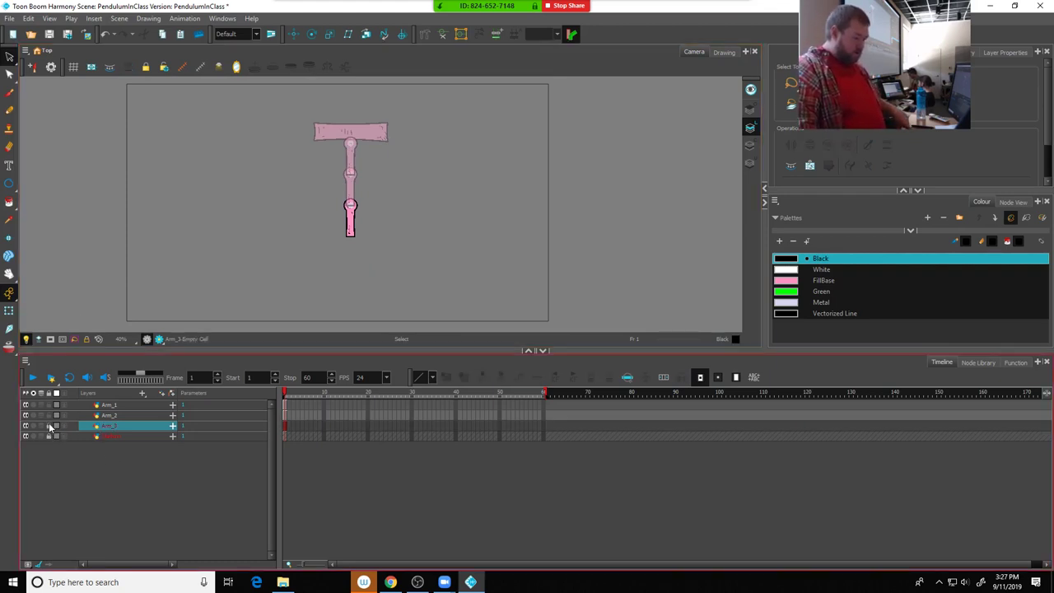
click(49, 415)
click(49, 405)
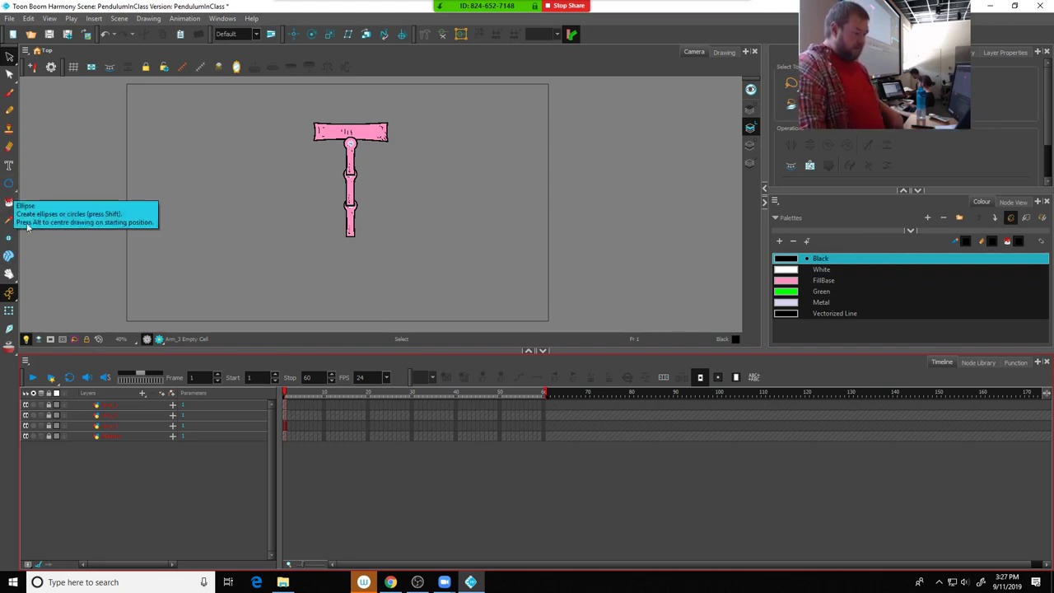
Add a new drawing layer named Ball with vector art
click(141, 396)
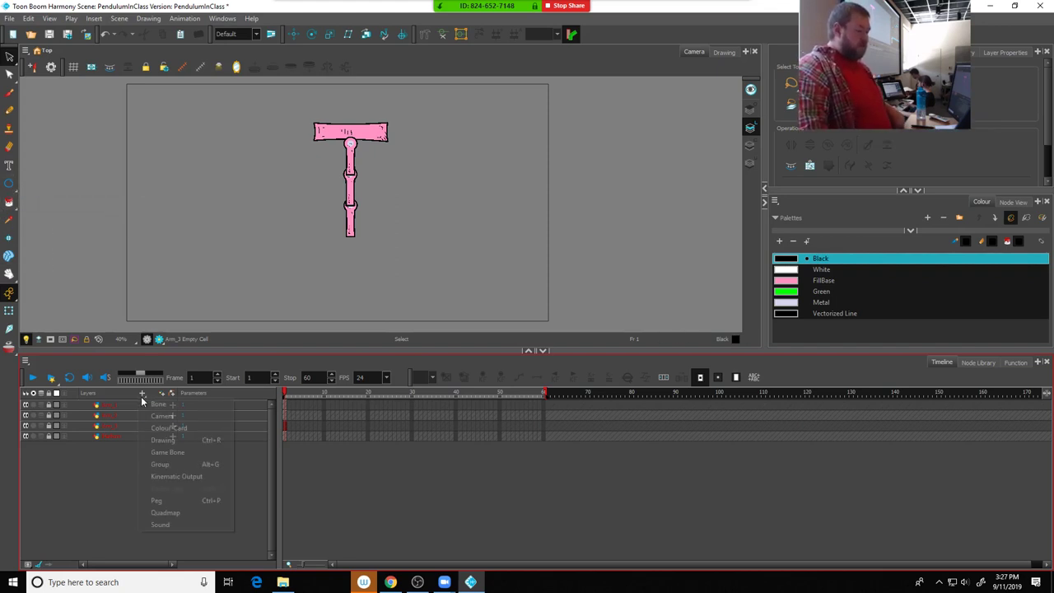
click(157, 439)
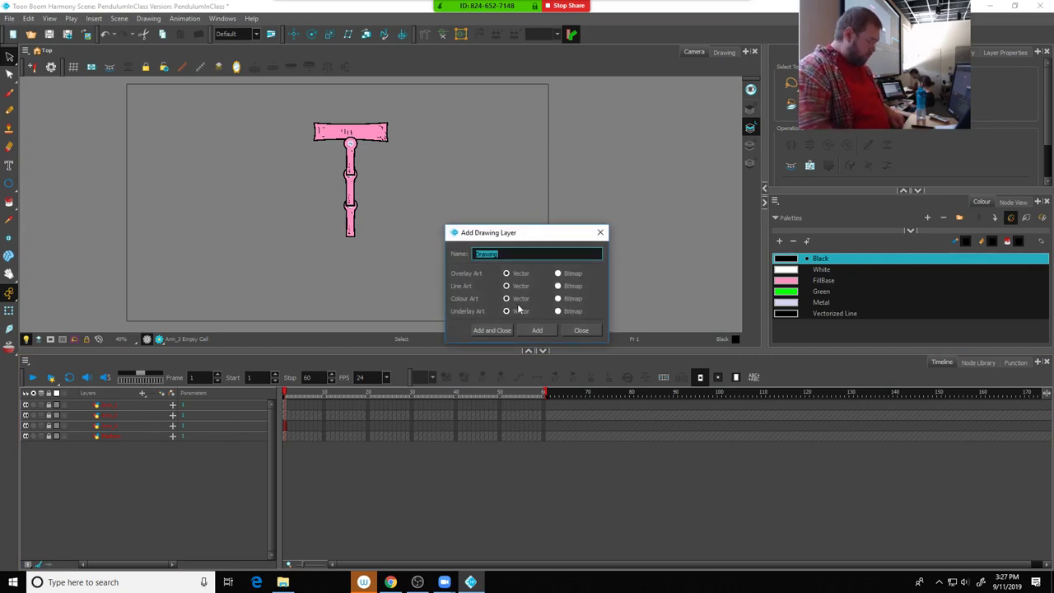
text(Bell)
key(Return)
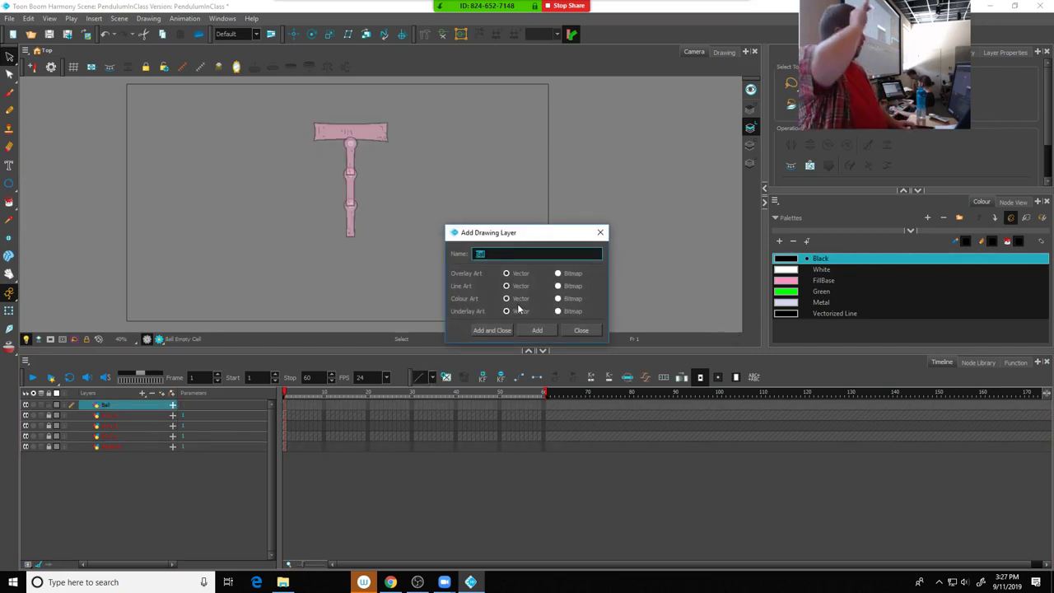
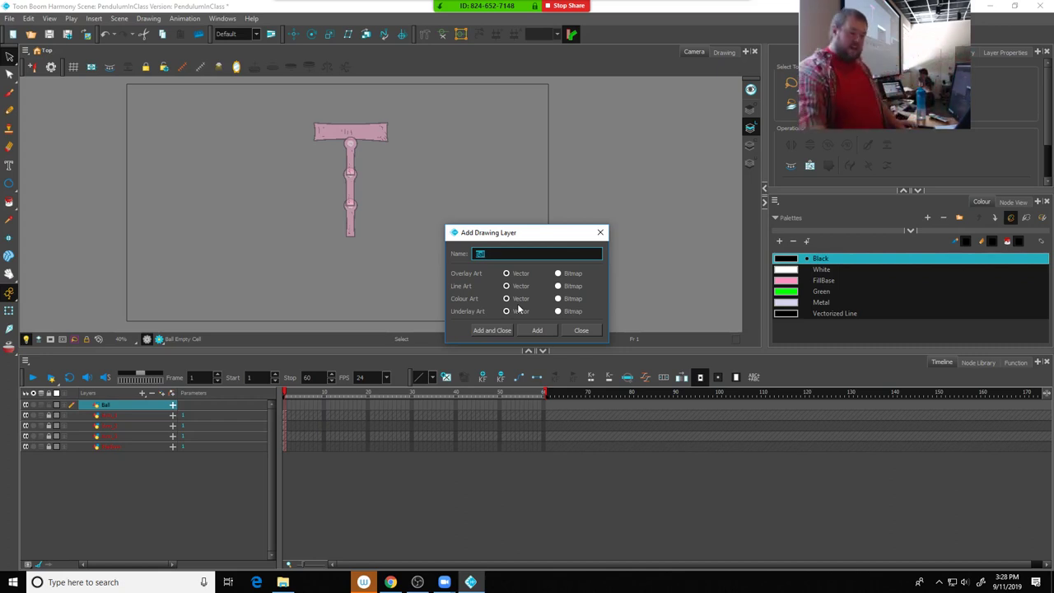
Close the Add Drawing Layer dialog and delete the surplus Ball_1 layer, keeping only Ball
click(535, 330)
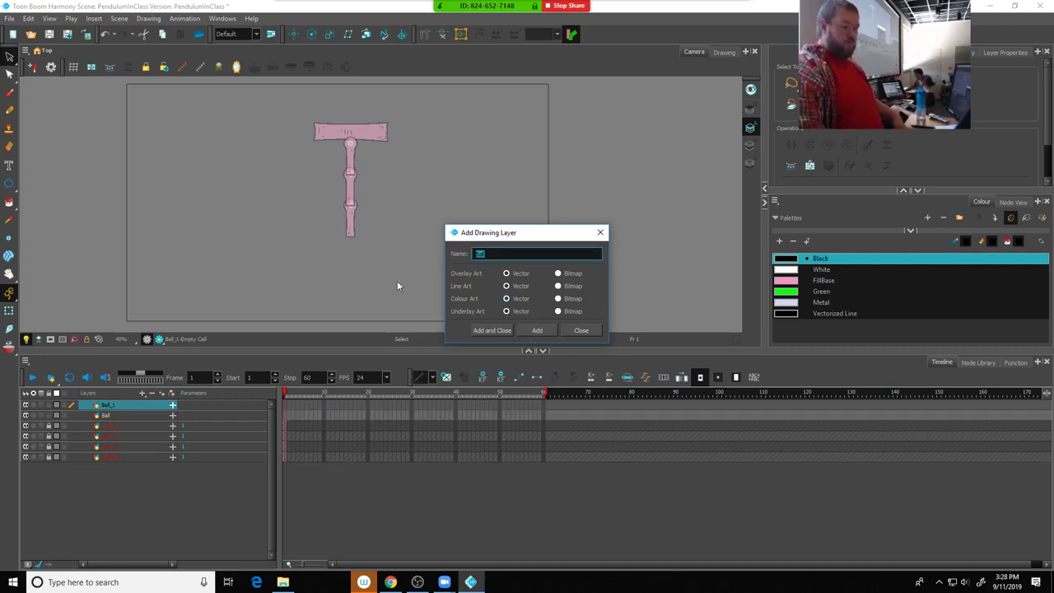
click(600, 232)
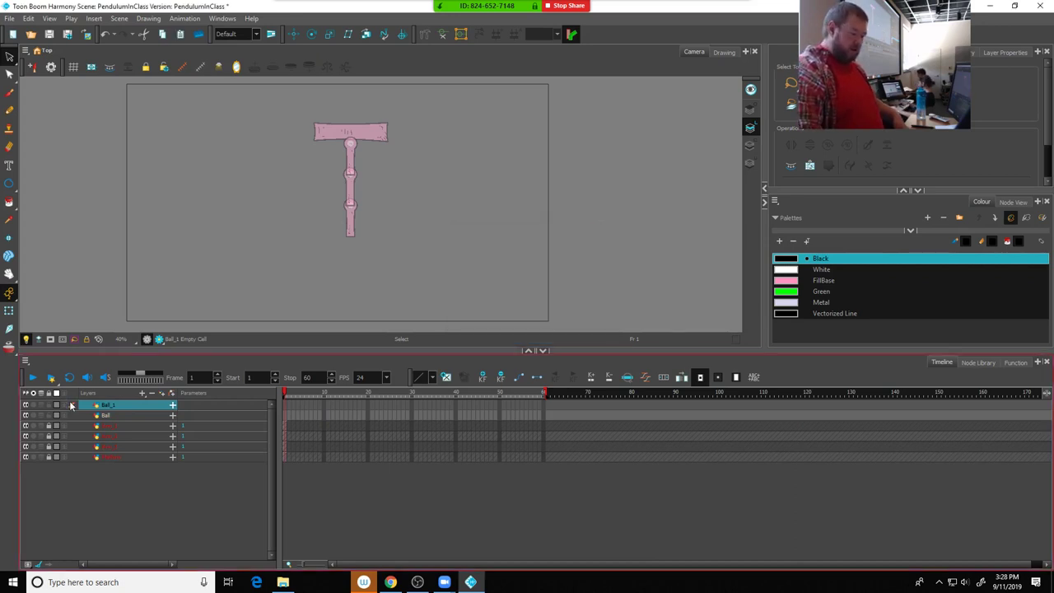
right_click(123, 401)
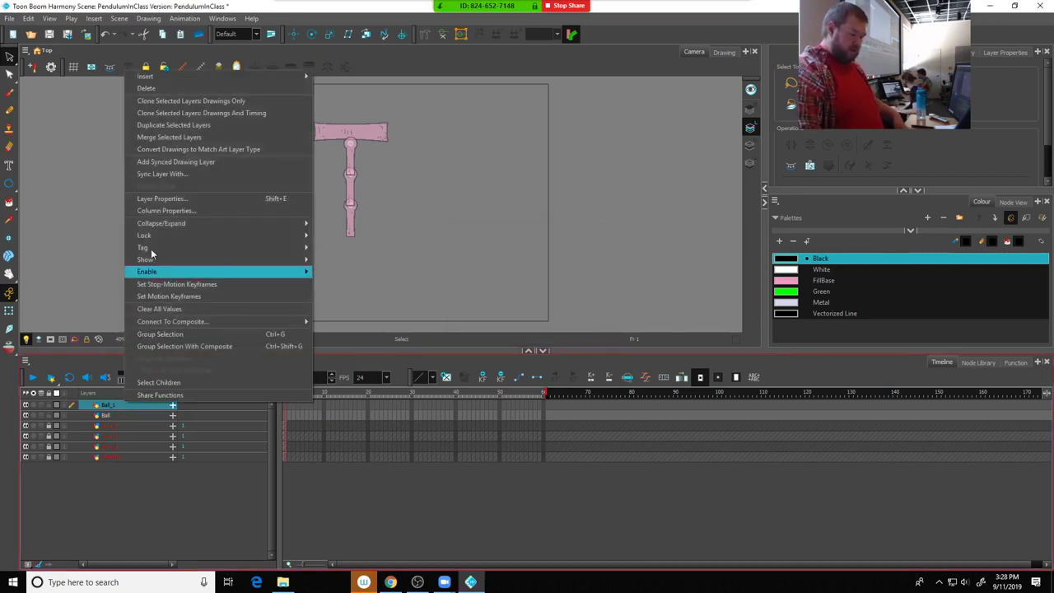
click(146, 88)
click(123, 403)
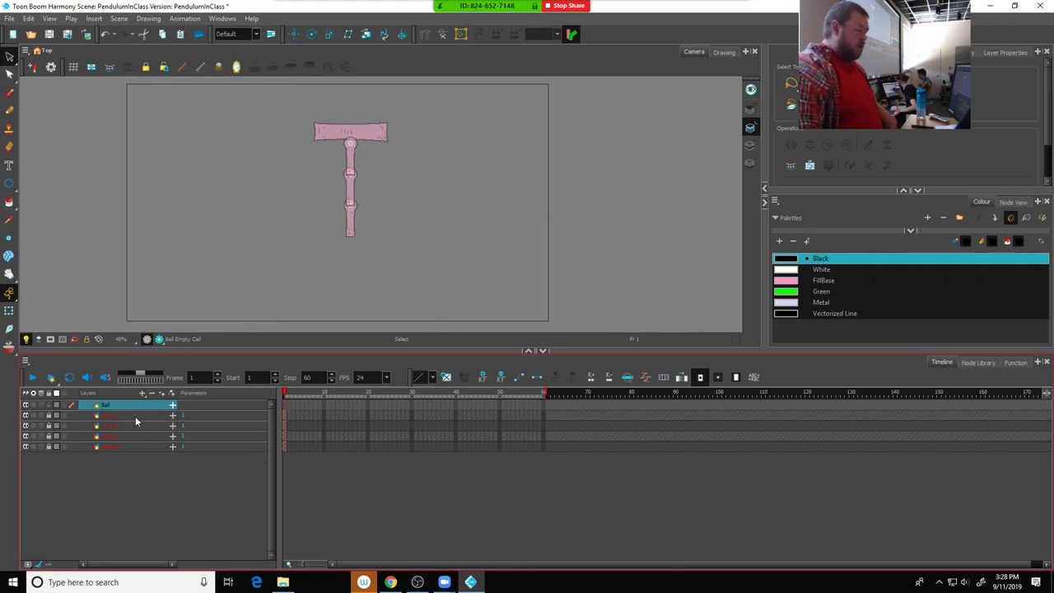
On the Ball layer, draw a black circle with the Ellipse tool, centred just below Arm_3 and overlapping its lower end
click(9, 188)
click(39, 195)
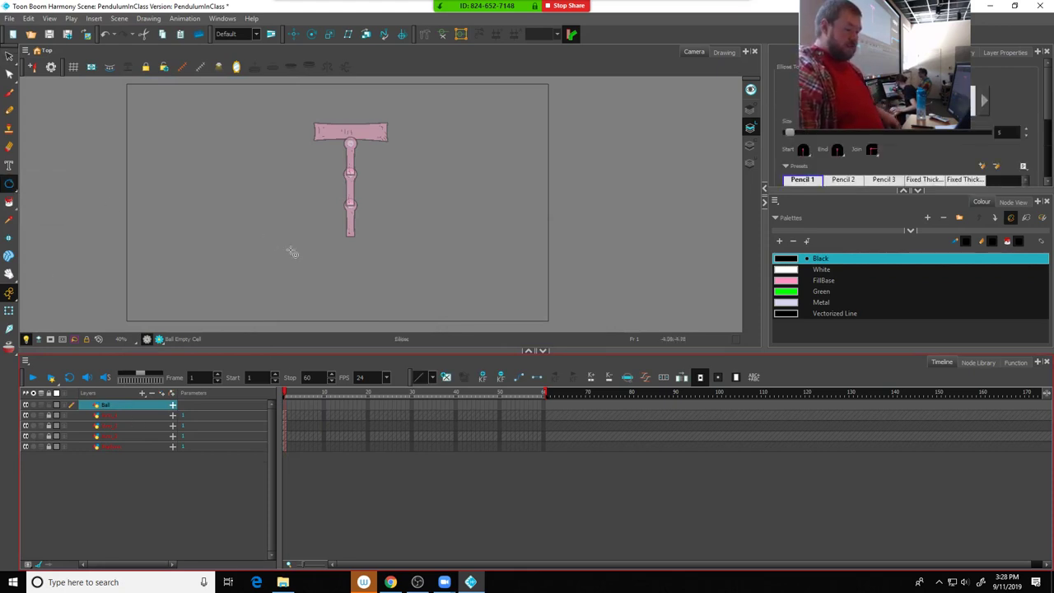
key(shift+z)
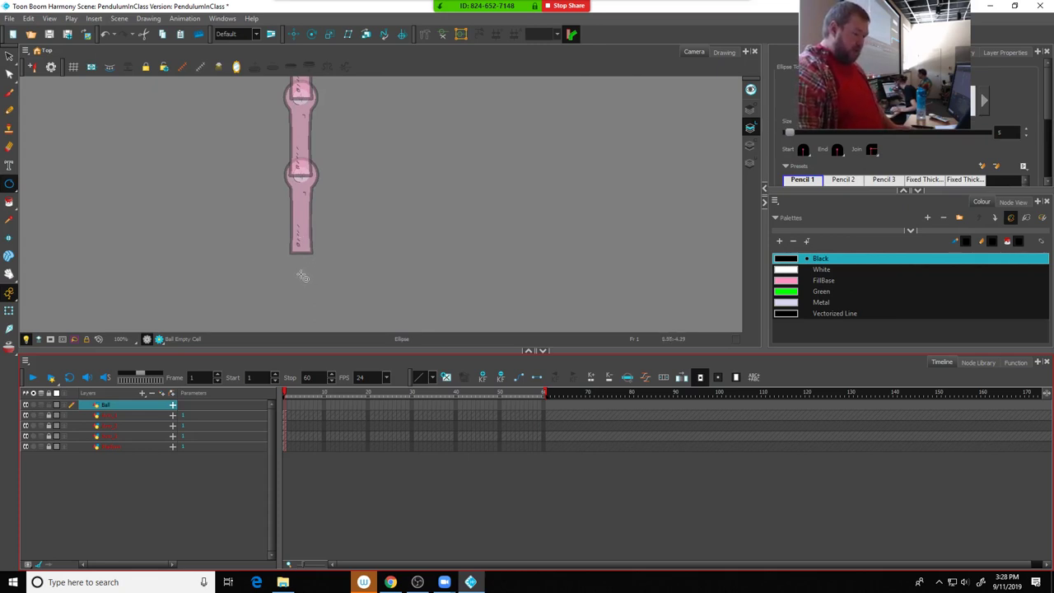
drag(303, 276, 347, 295)
key(shift)
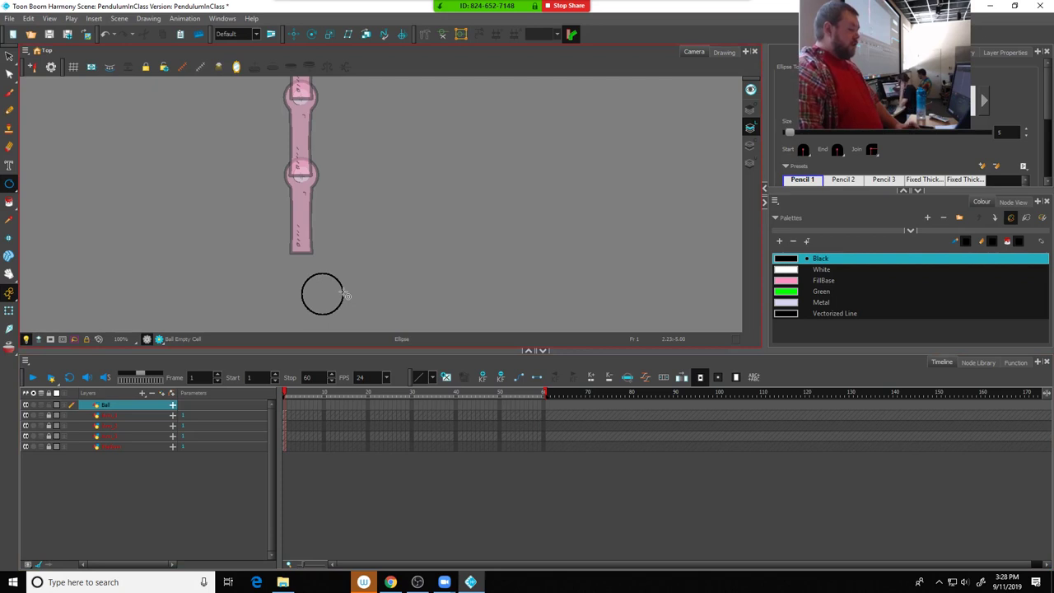
key(alt)
mouse_move(346, 295)
mouse_down()
mouse_move(309, 278)
mouse_move(347, 308)
mouse_up()
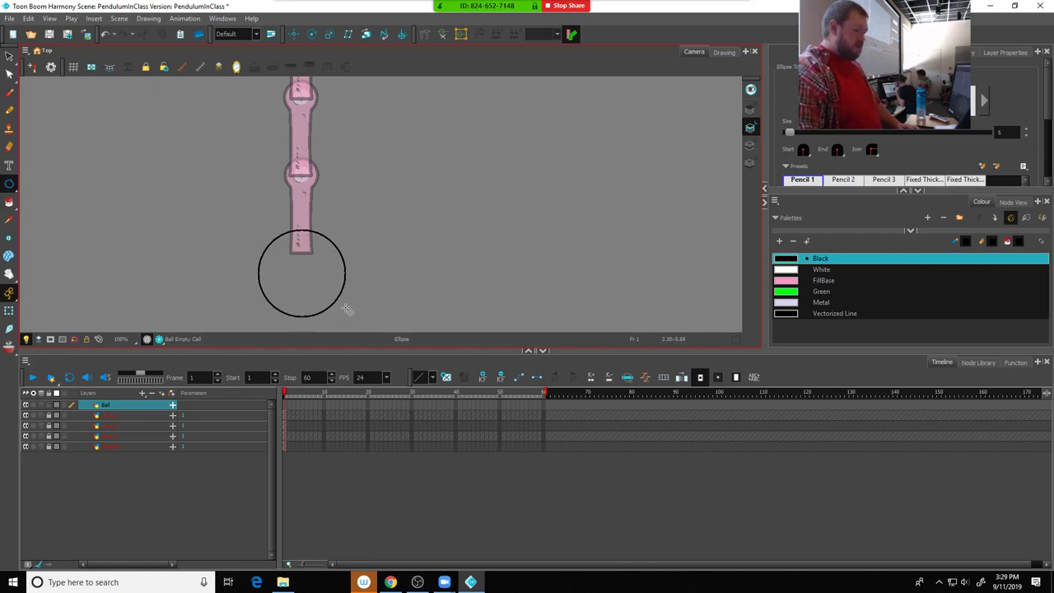
drag(347, 309, 347, 309)
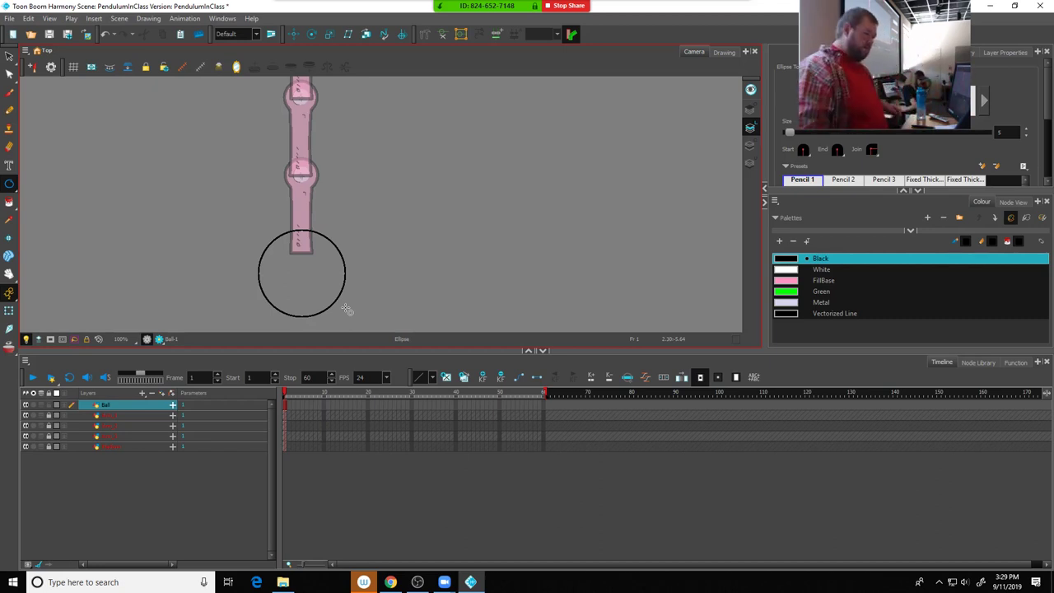
Nudge the ball's circle slightly straight down so its upper edge only just overlaps Arm_3's lower end
click(9, 56)
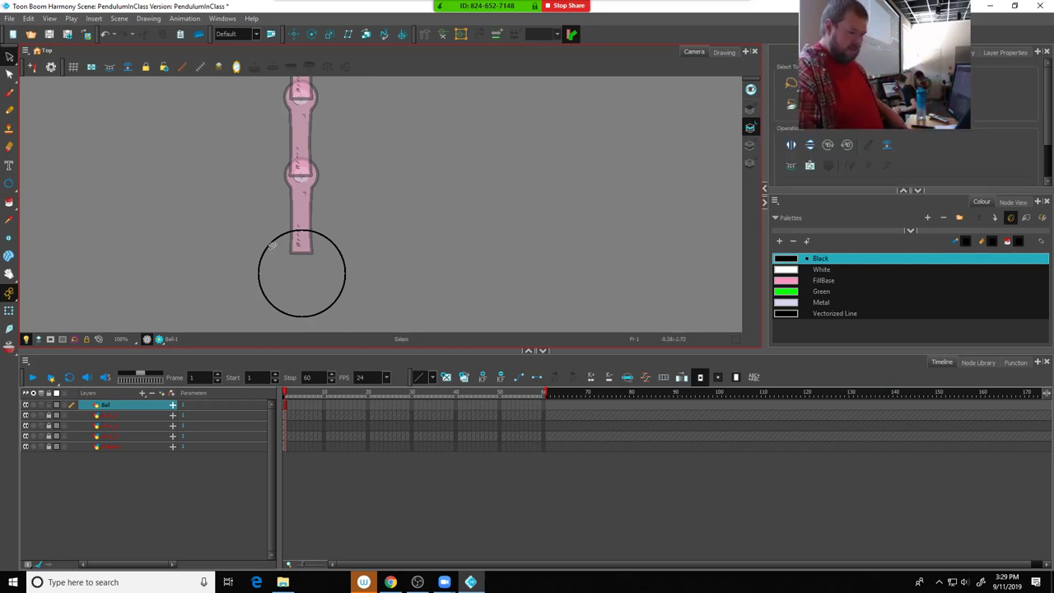
click(341, 295)
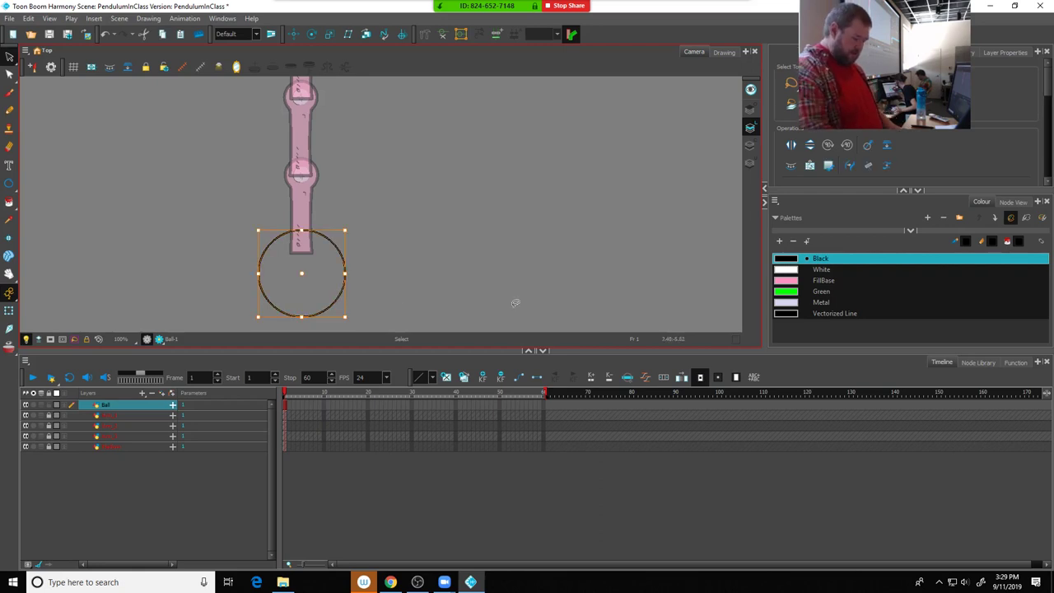
key(Down)
key(Down)
key(Down)
key(Down)
key(Down)
key(Down)
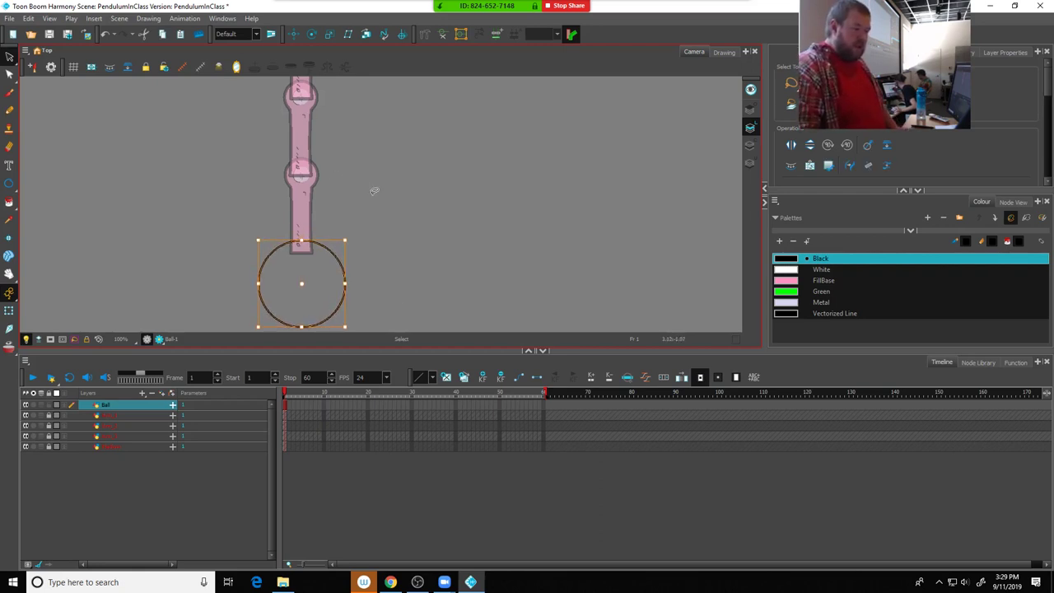
Scale the ball's circle down slightly about its centre, keeping its upper edge overlapping Arm_3's end
drag(375, 192, 379, 134)
scroll(376, 189, down, 5)
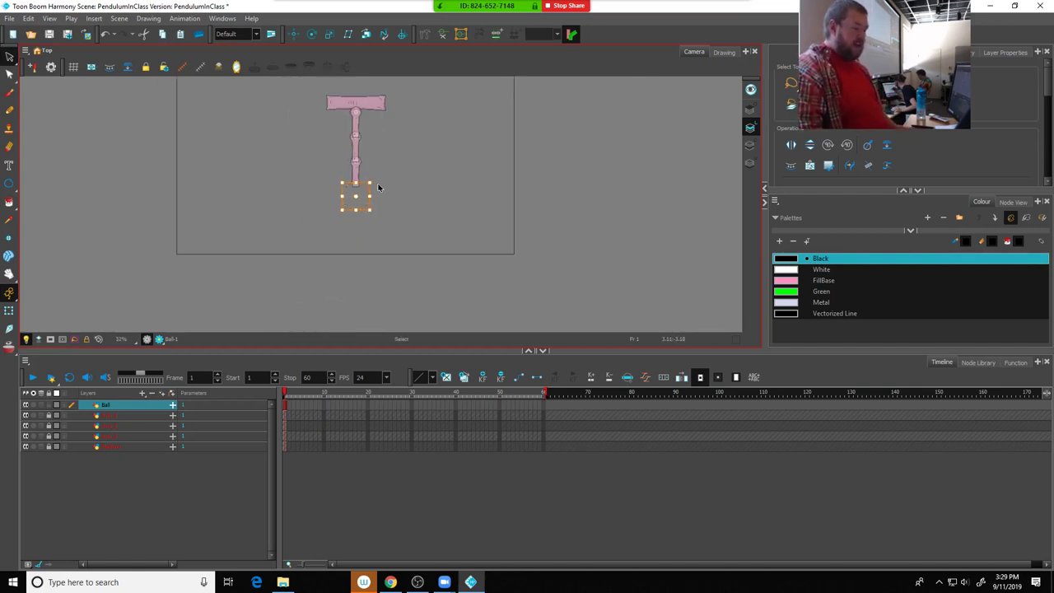
key(space)
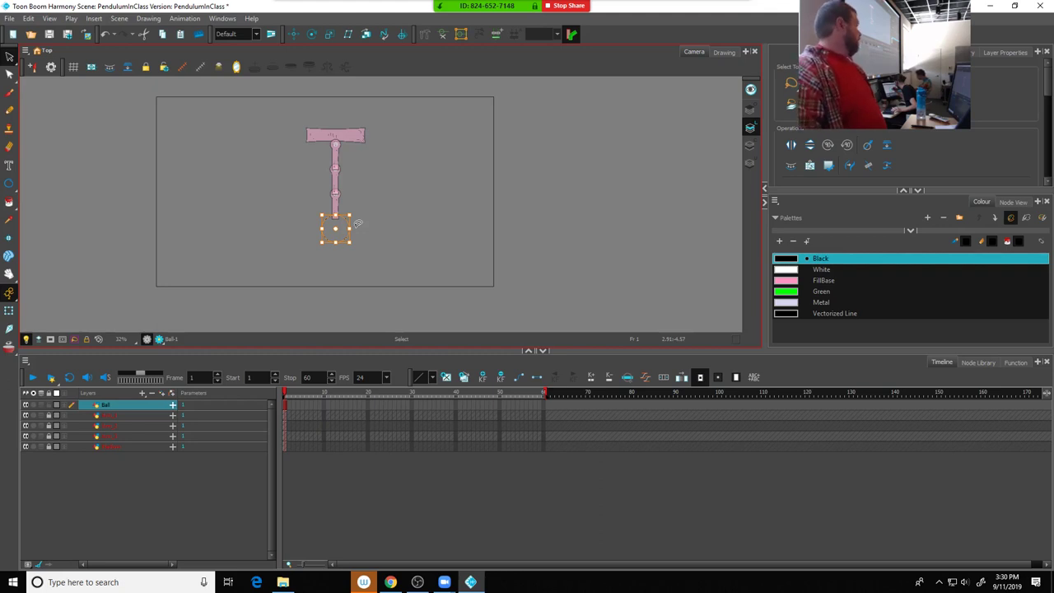
scroll(354, 219, up, 5)
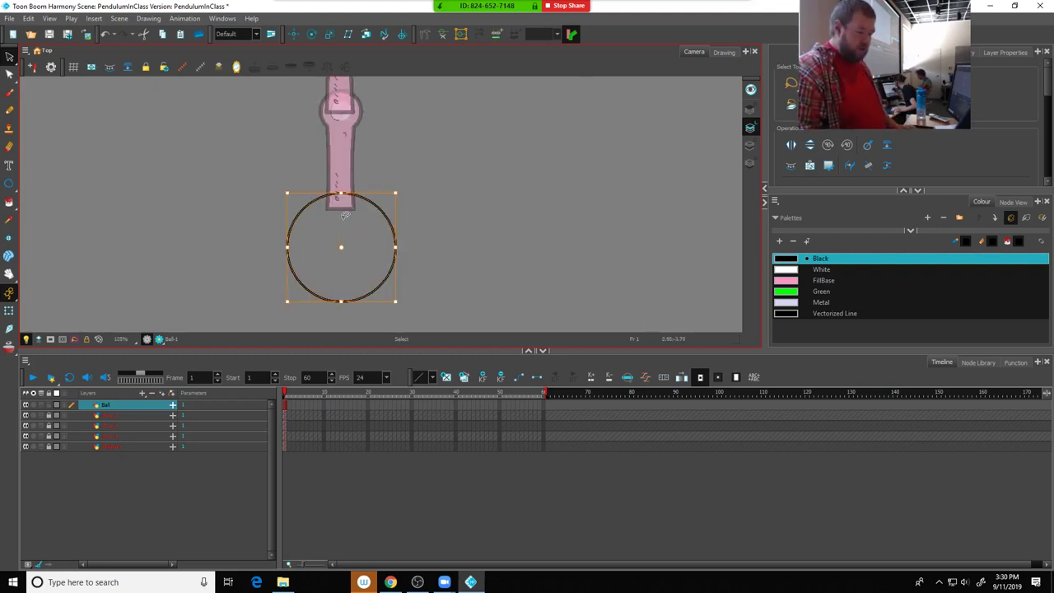
click(391, 201)
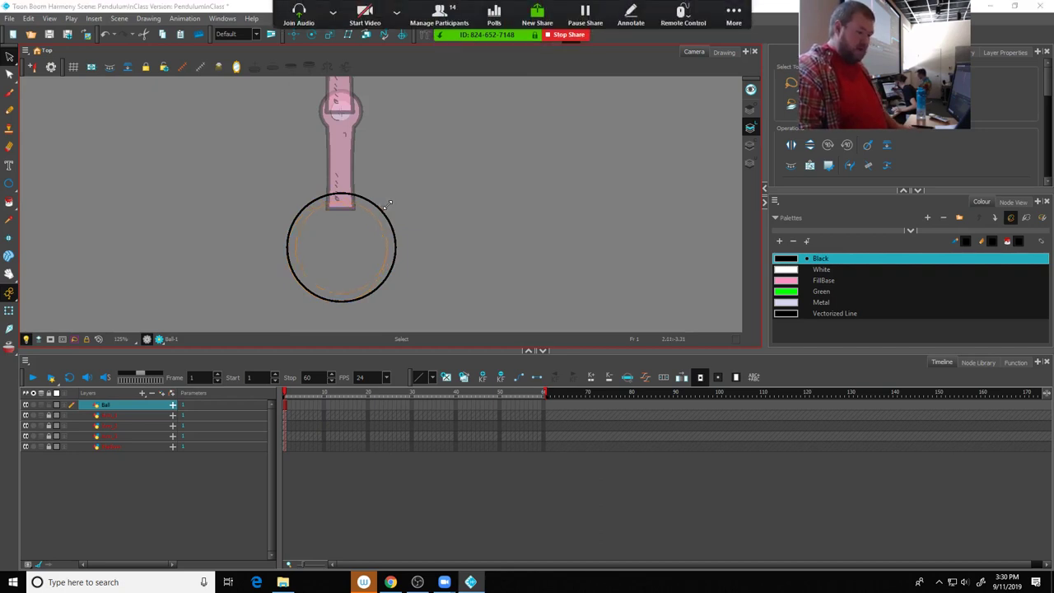
click(381, 212)
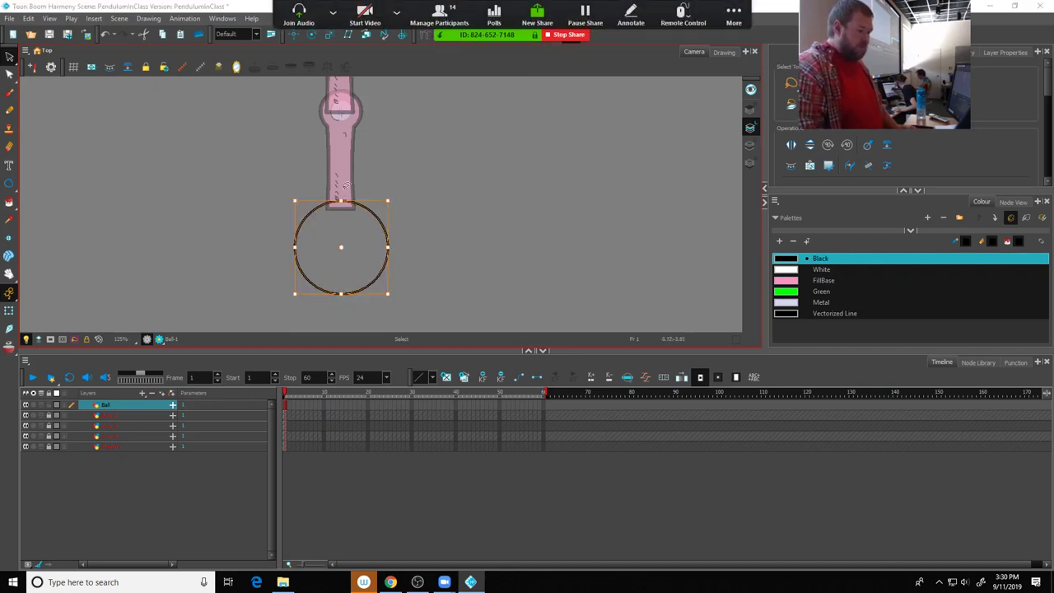
scroll(345, 186, down, 5)
scroll(345, 186, up, 2)
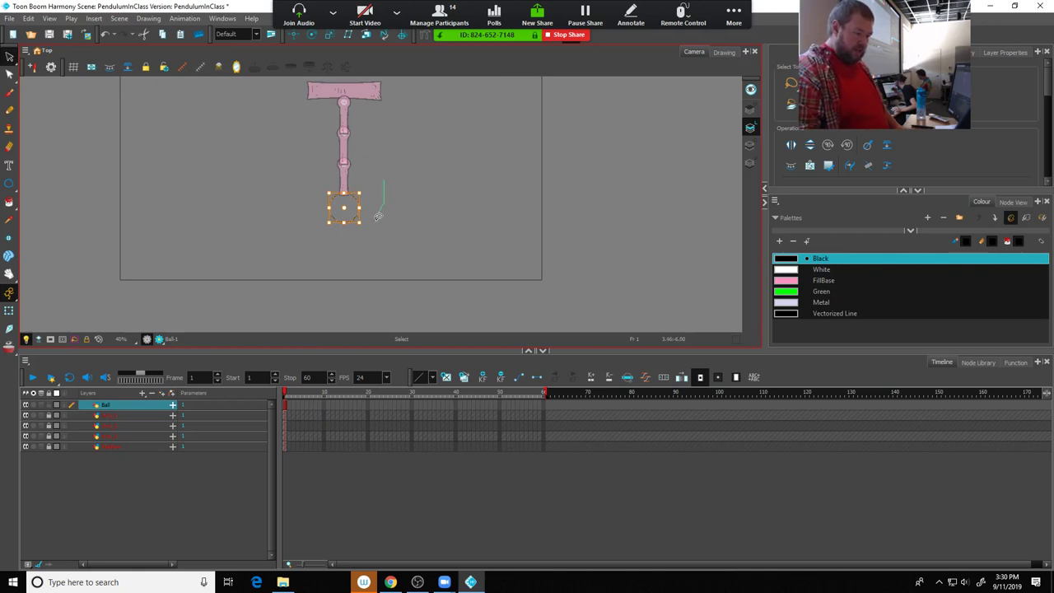
Create the ball's contour on its Colour Art from the line art and fill it with the FillBase pink
scroll(387, 214, up, 3)
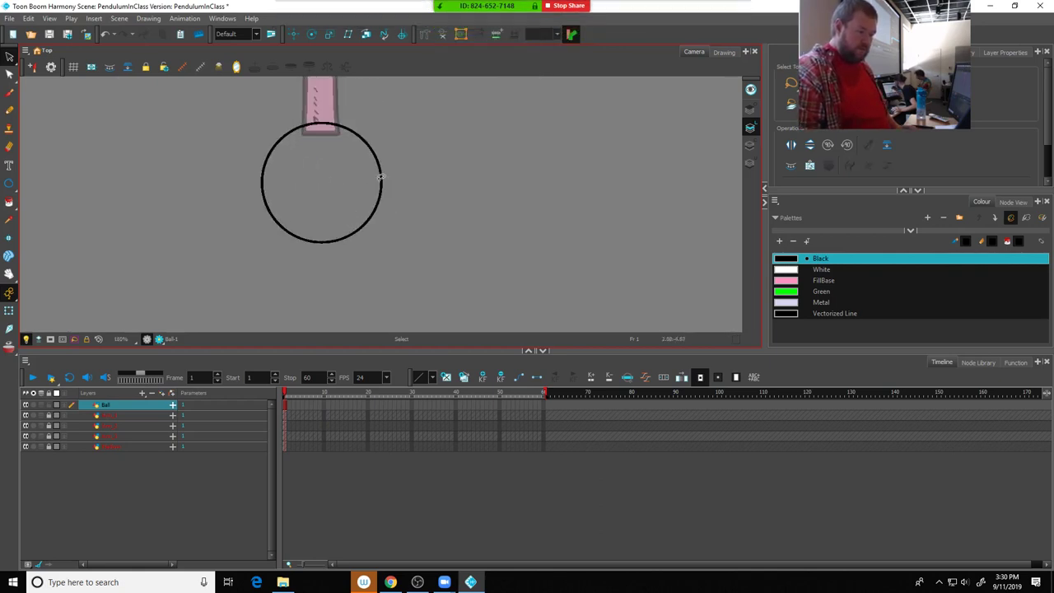
click(381, 176)
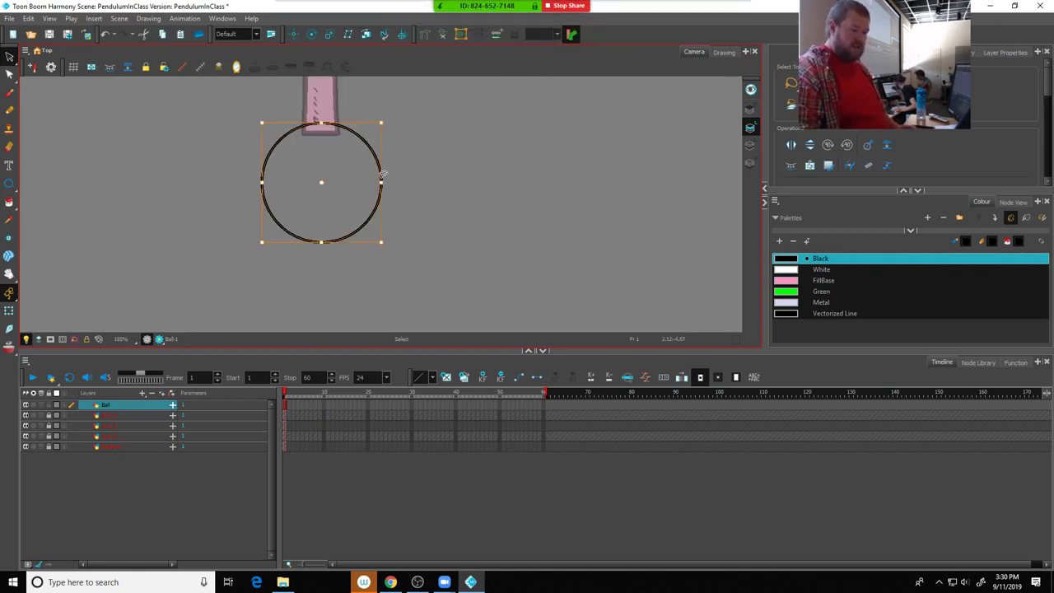
click(725, 51)
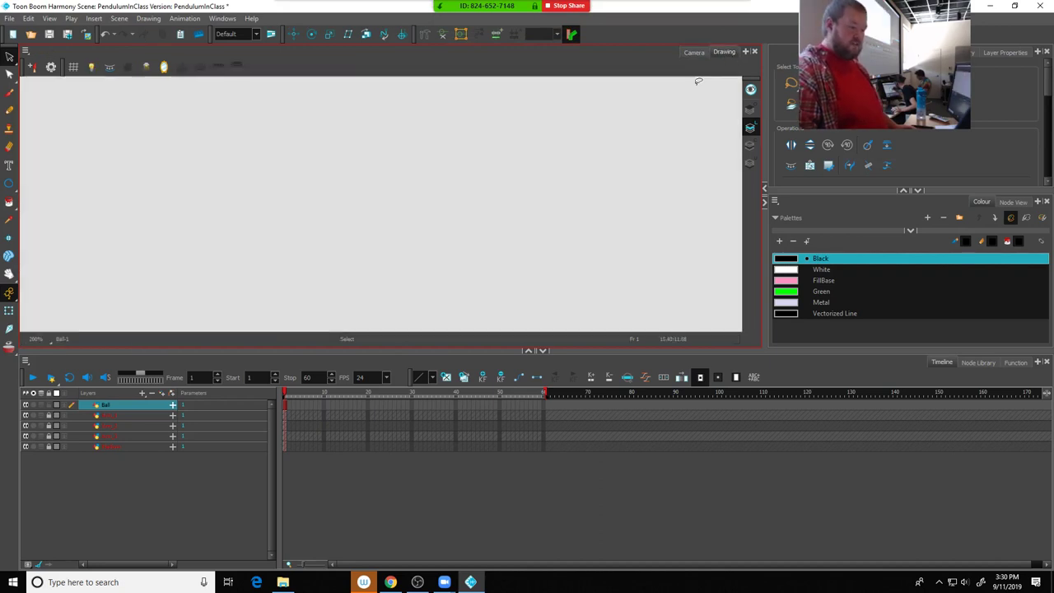
scroll(409, 175, down, 5)
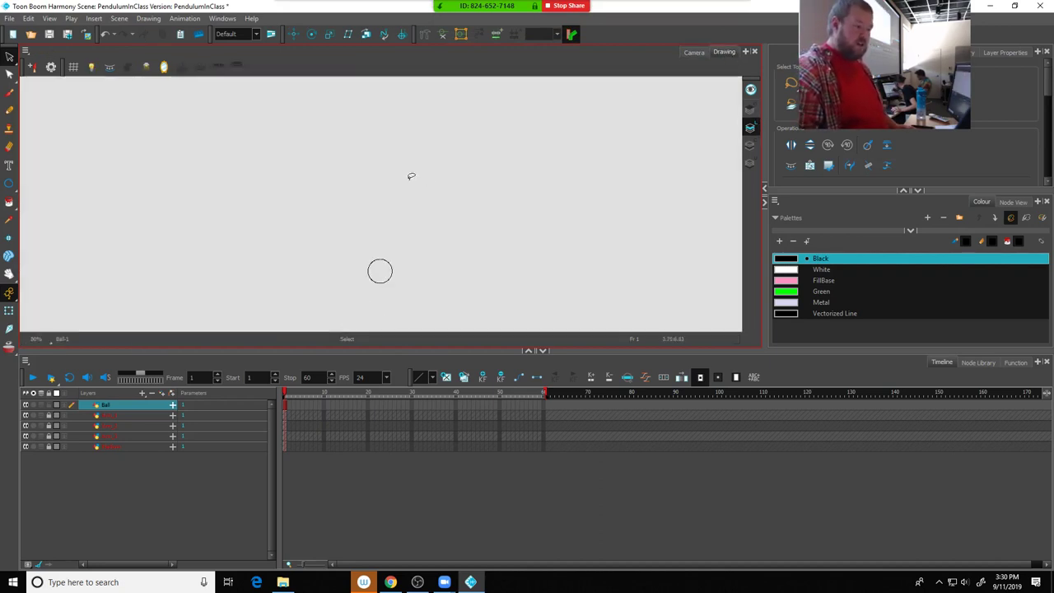
scroll(380, 275, up, 6)
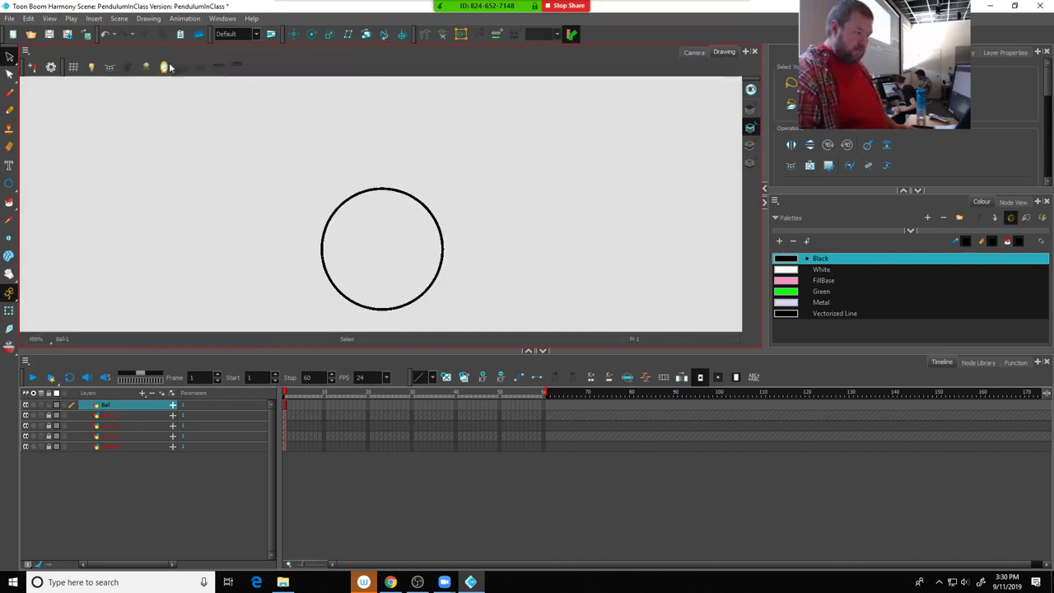
click(750, 145)
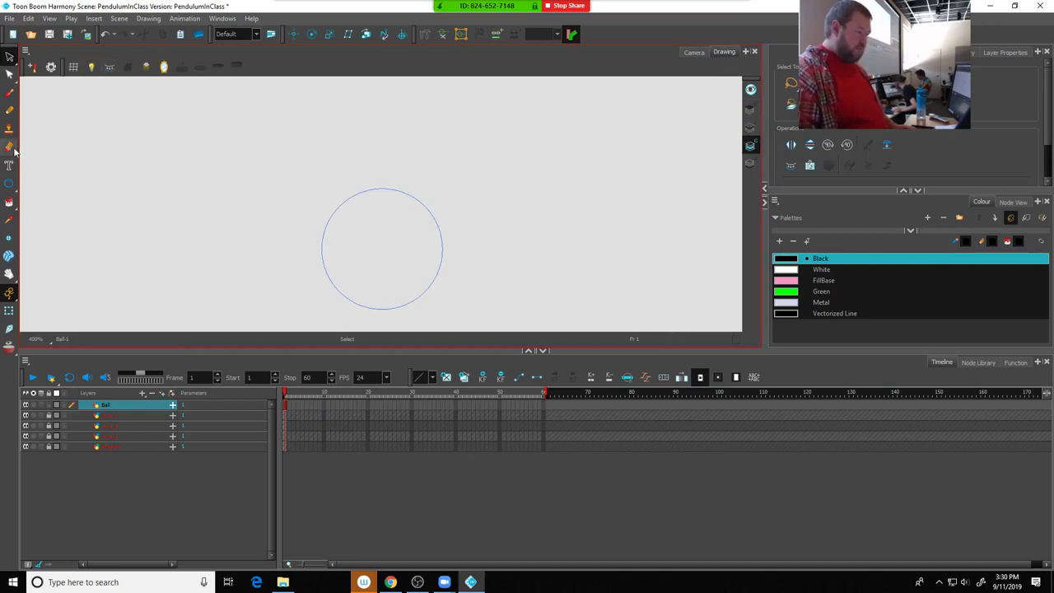
click(8, 203)
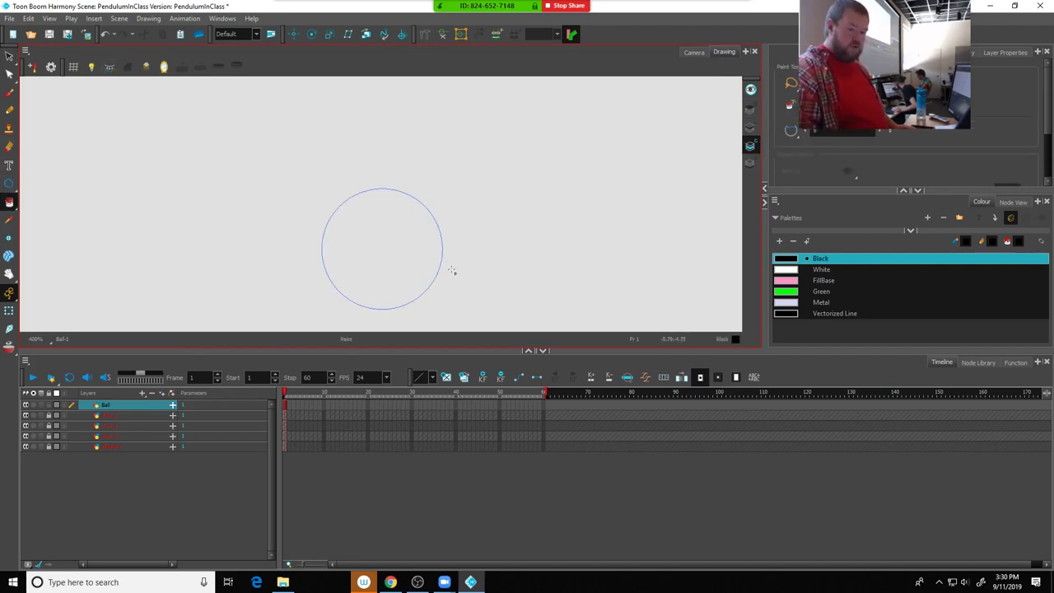
click(809, 281)
click(398, 279)
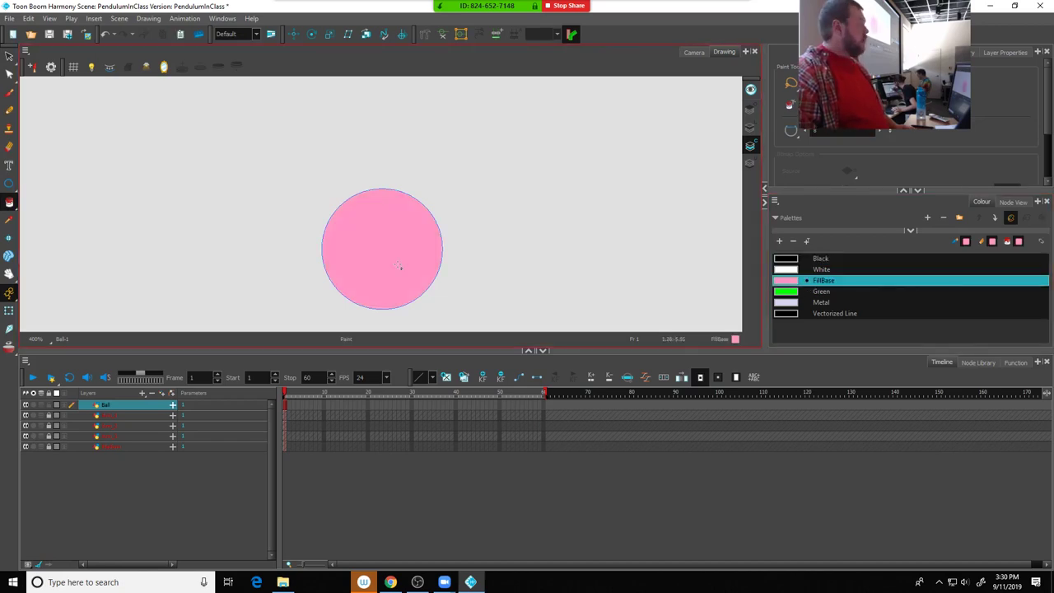
click(694, 53)
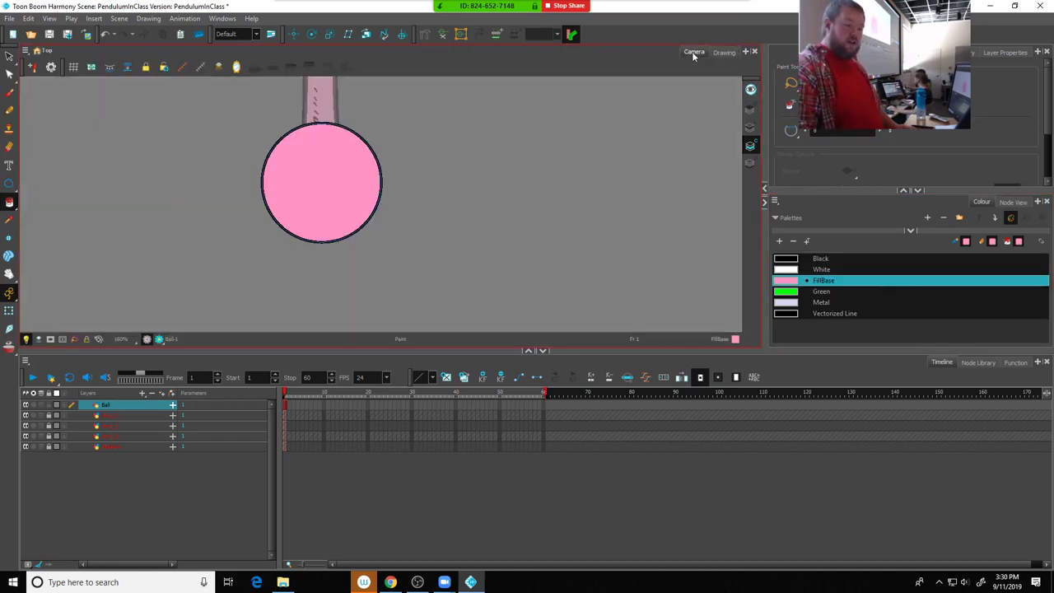
On the Ball's Line Art, pencil short black diagonal hatch marks along the circle's lower-left inner edge
click(751, 128)
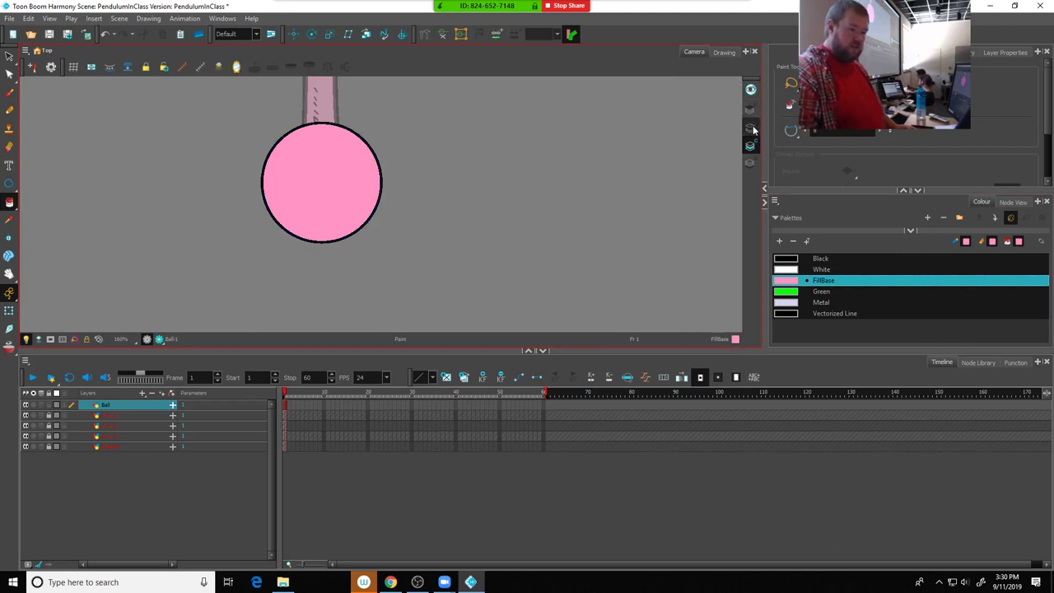
click(752, 129)
click(9, 110)
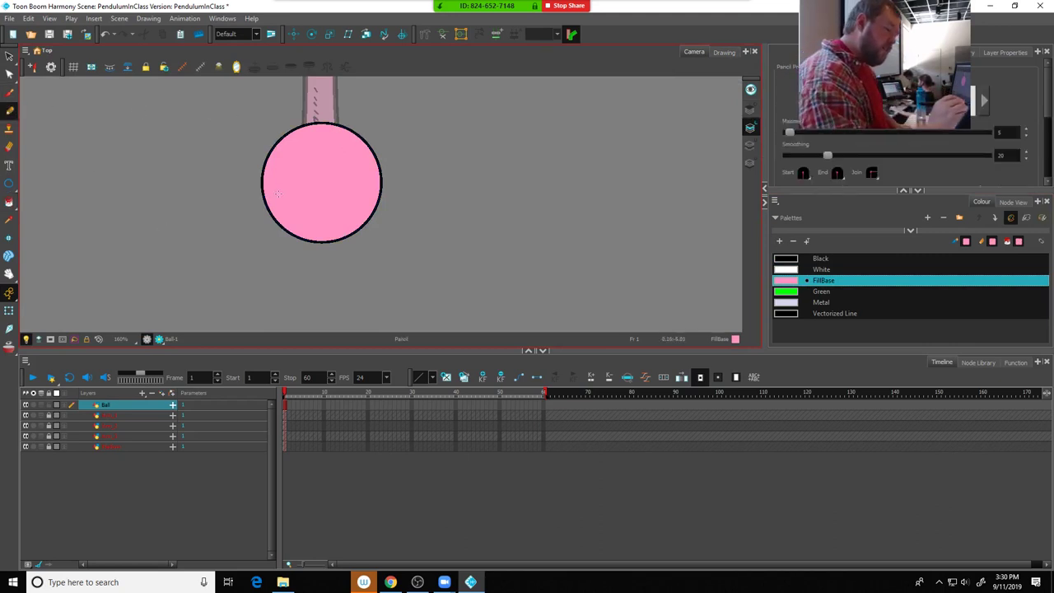
click(796, 259)
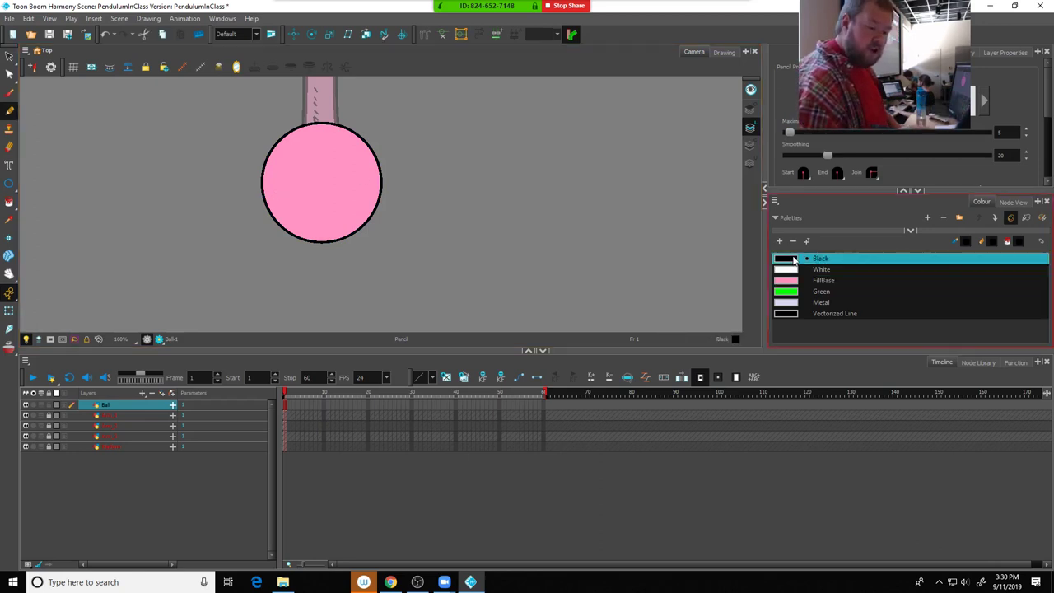
mouse_move(272, 190)
mouse_down()
mouse_move(283, 181)
mouse_move(295, 208)
mouse_up()
drag(295, 220, 336, 223)
drag(347, 214, 347, 227)
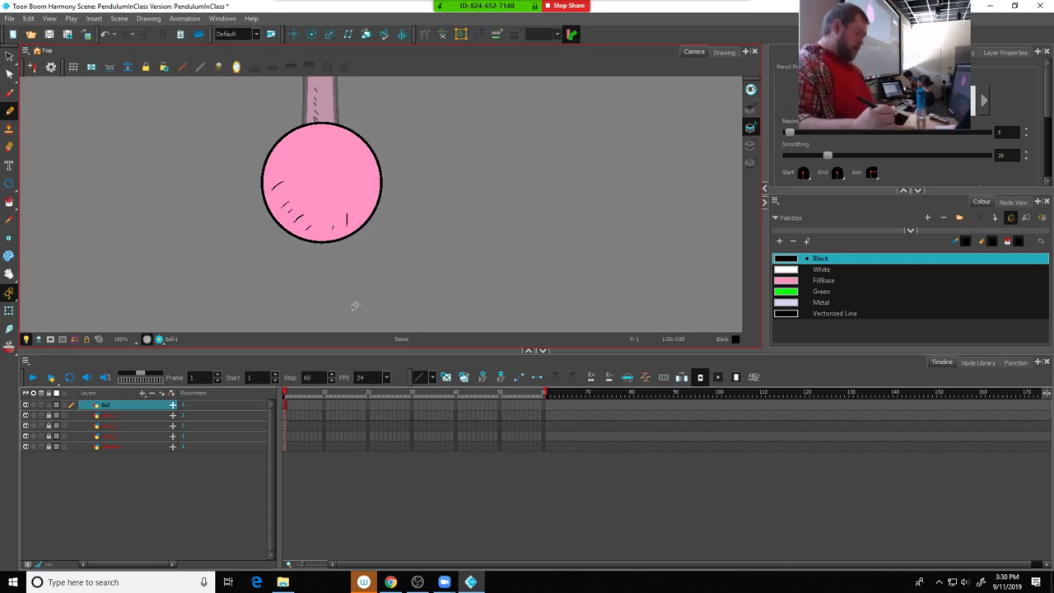
key(ctrl+z)
key(ctrl+z)
drag(317, 234, 332, 223)
drag(337, 229, 342, 220)
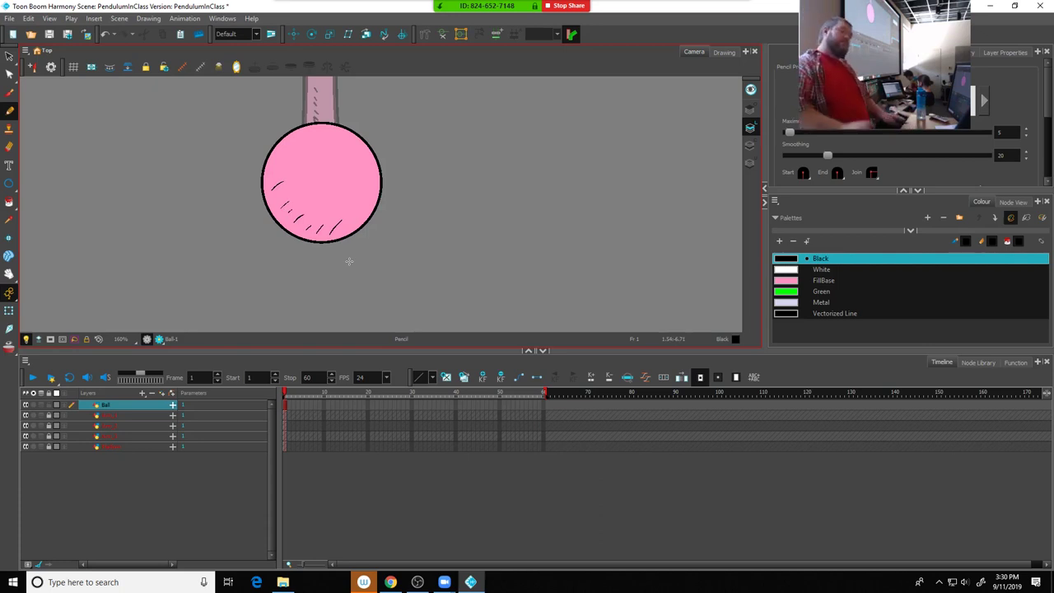
Unlock the Arm_1, Arm_2, Arm_3 and Platform layers and save the scene
scroll(405, 217, down, 3)
scroll(396, 179, up, 2)
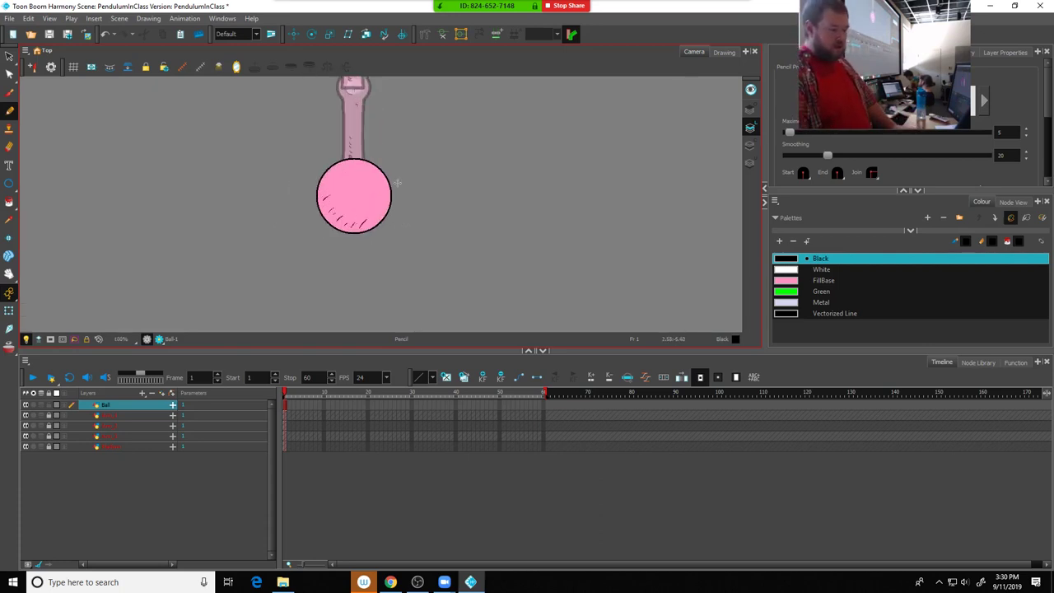
mouse_move(396, 179)
mouse_down()
mouse_move(434, 233)
mouse_move(434, 282)
mouse_up()
scroll(431, 220, down, 2)
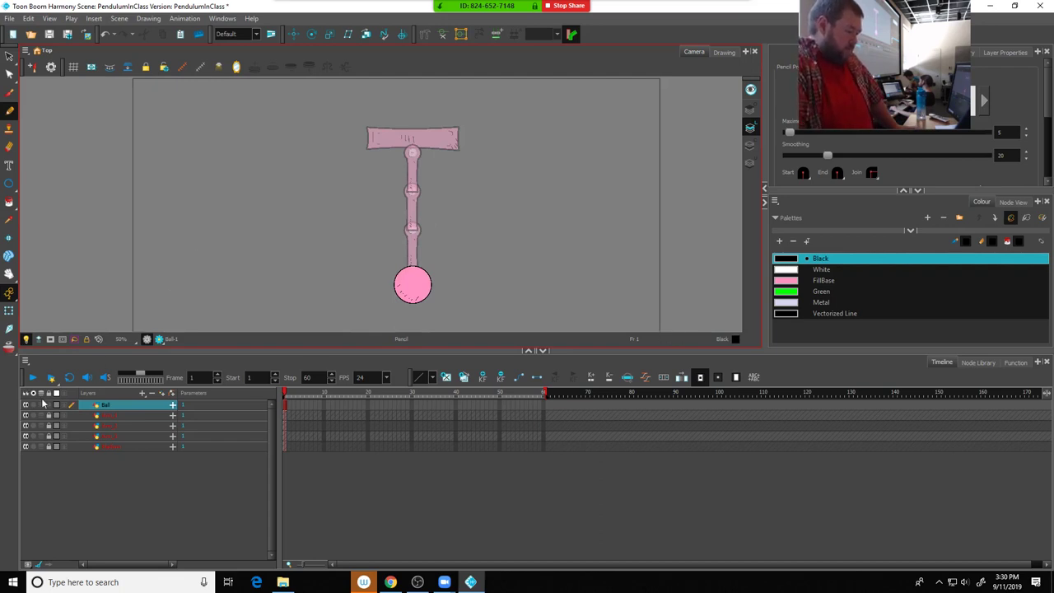
click(48, 416)
click(49, 426)
click(48, 436)
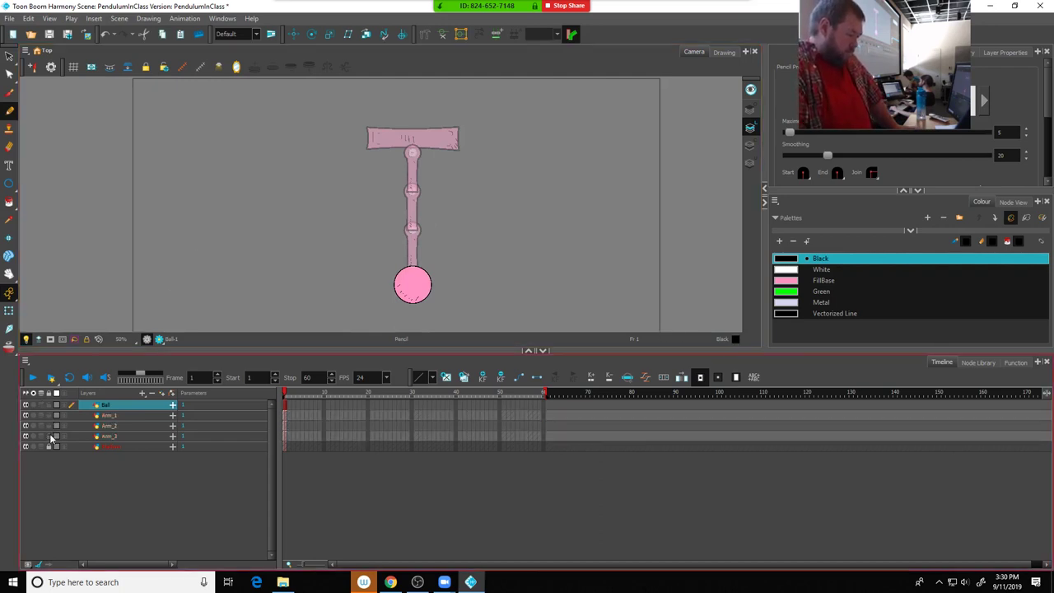
click(48, 446)
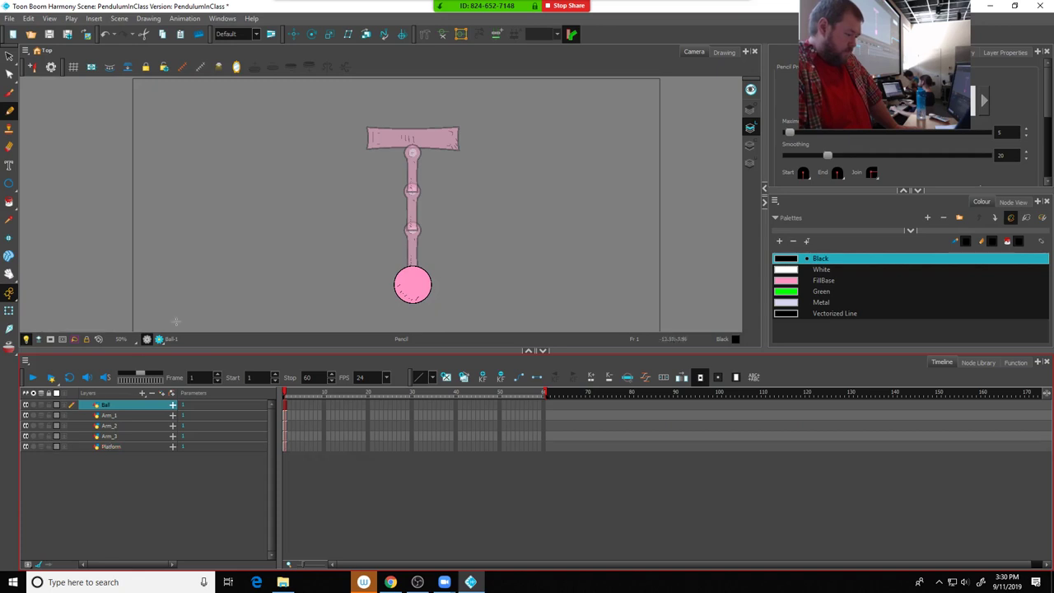
click(7, 18)
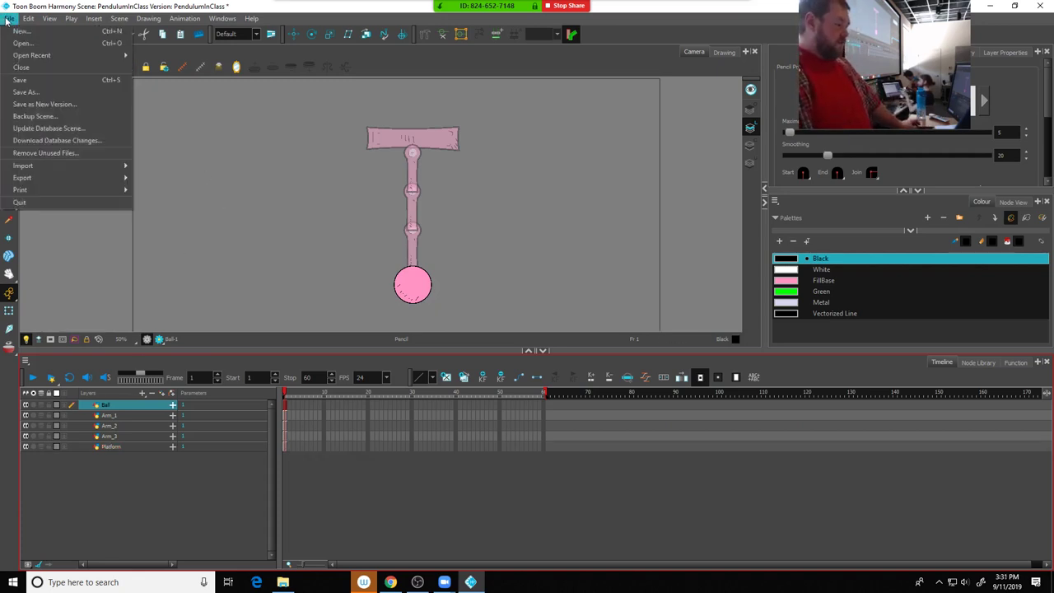
click(29, 80)
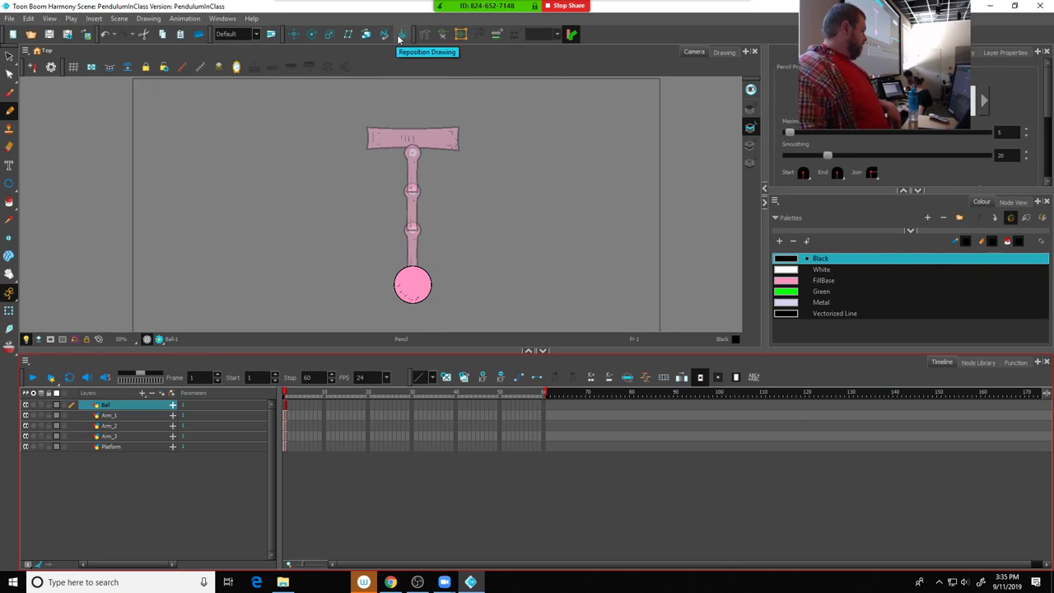
Try moving the Ball layer horizontally away from Arm_3 with the Translate tool on frame 1, and undo the move
click(295, 34)
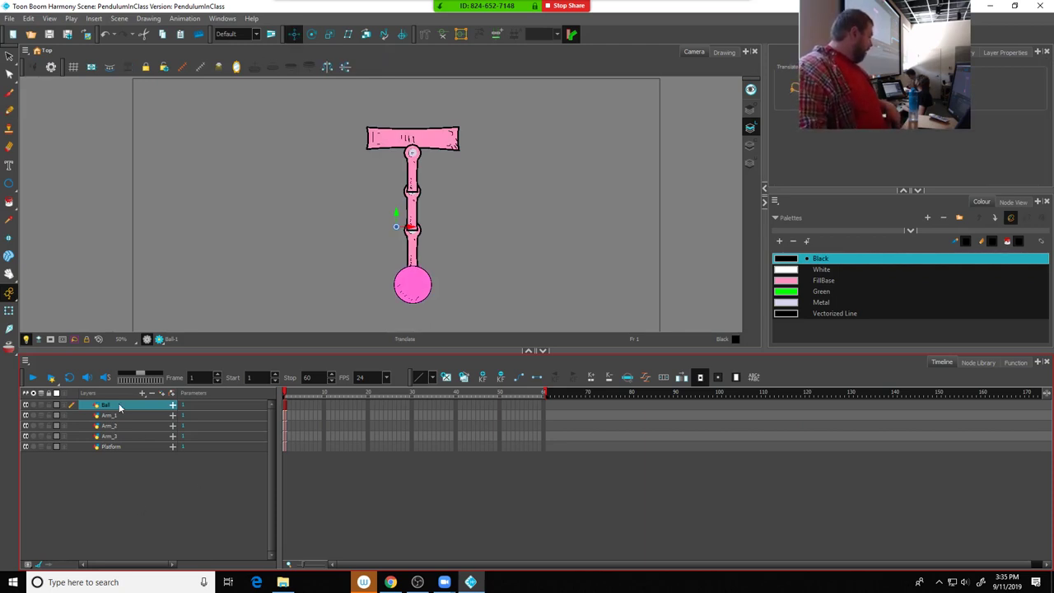
scroll(469, 239, up, 1)
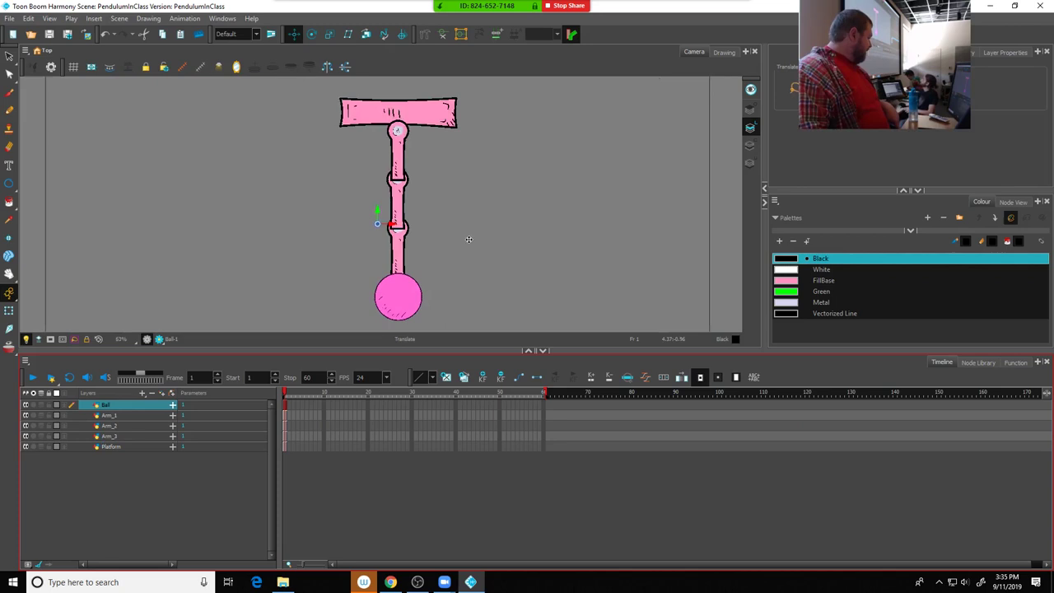
scroll(469, 239, up, 2)
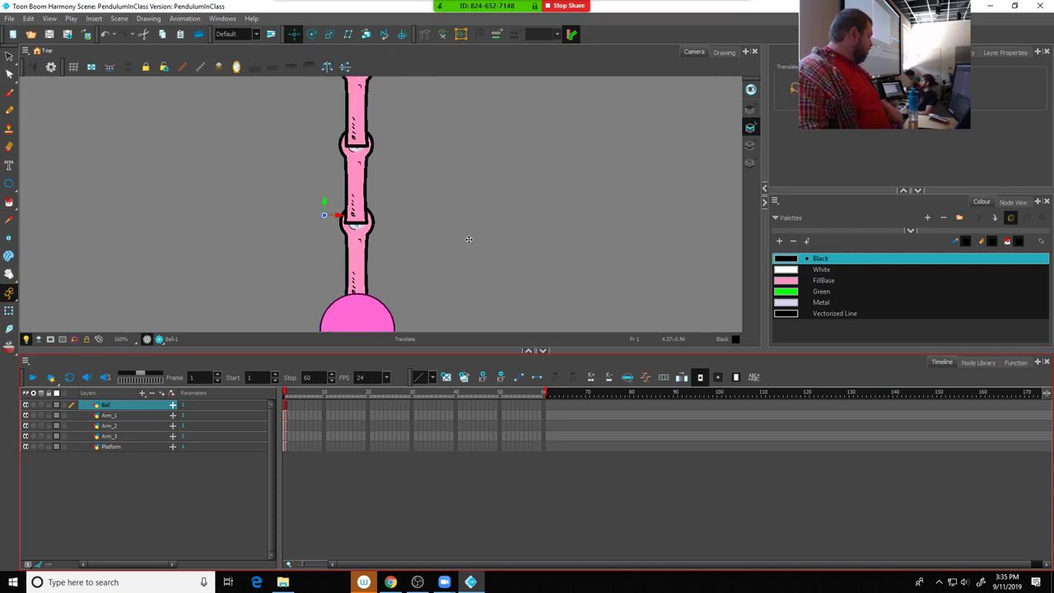
scroll(468, 239, down, 1)
drag(433, 230, 472, 184)
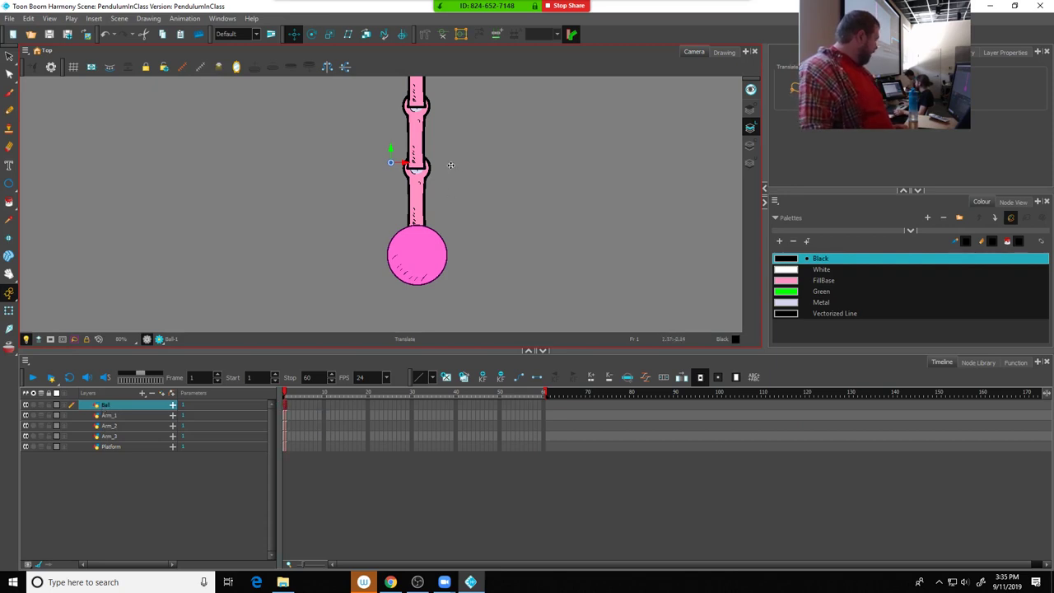
drag(408, 163, 569, 164)
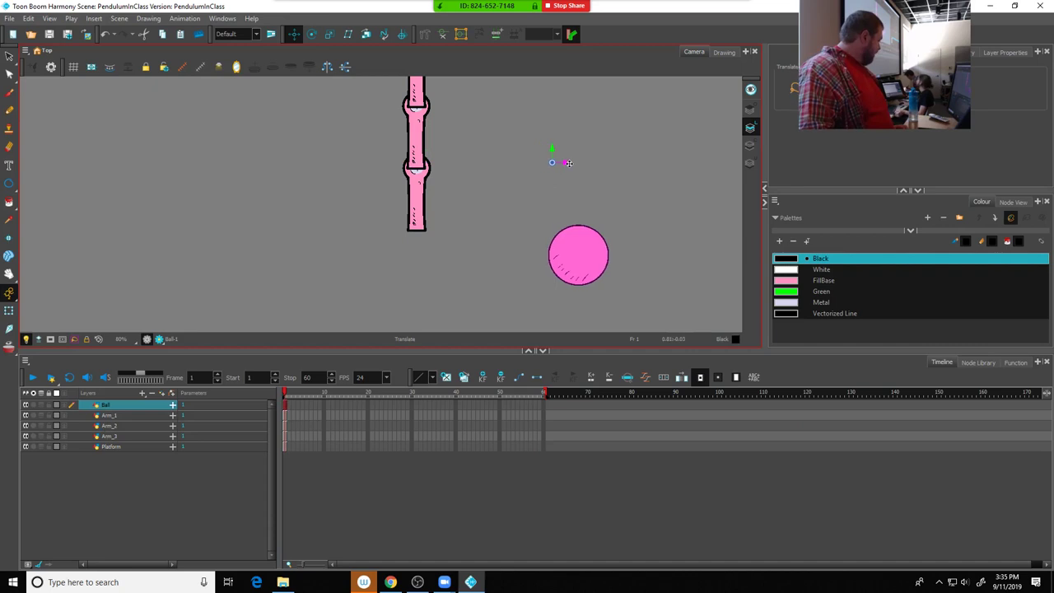
click(298, 426)
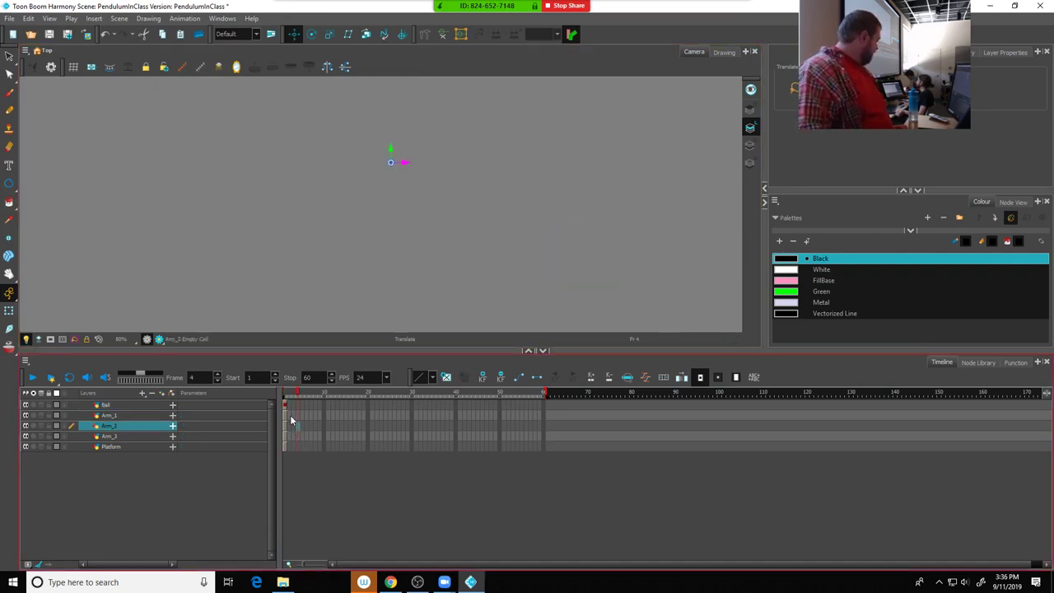
click(286, 405)
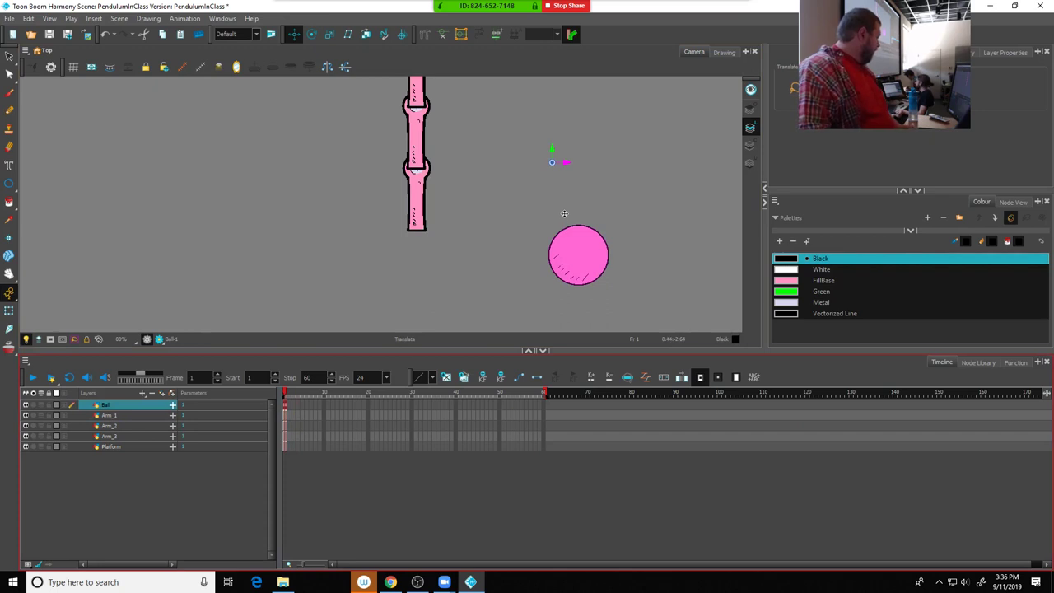
key(ctrl+z)
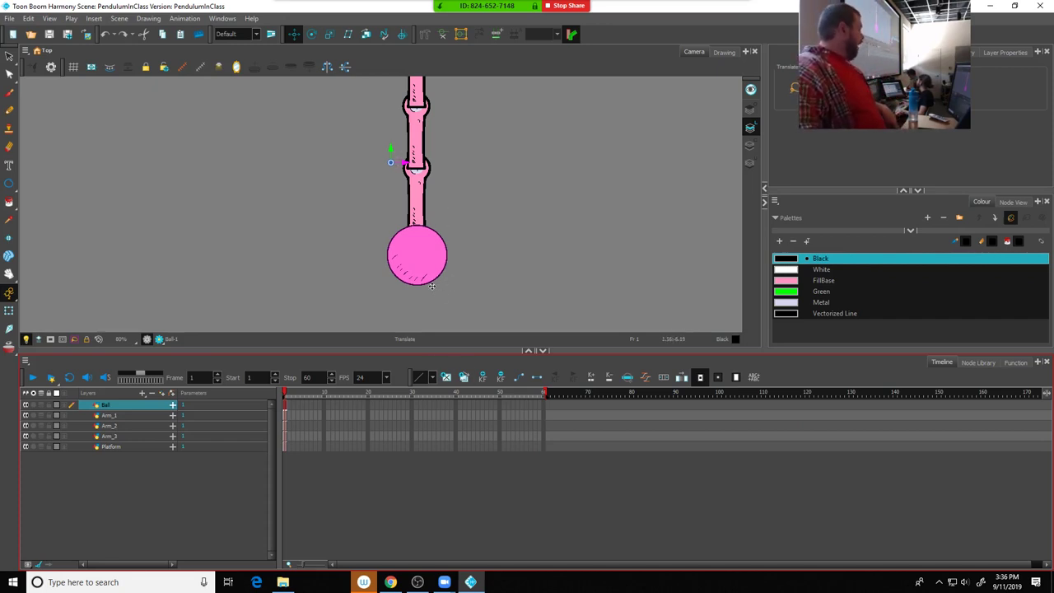
Try rotating the Ball layer about its default off-centre pivot, and undo the rotation
click(311, 34)
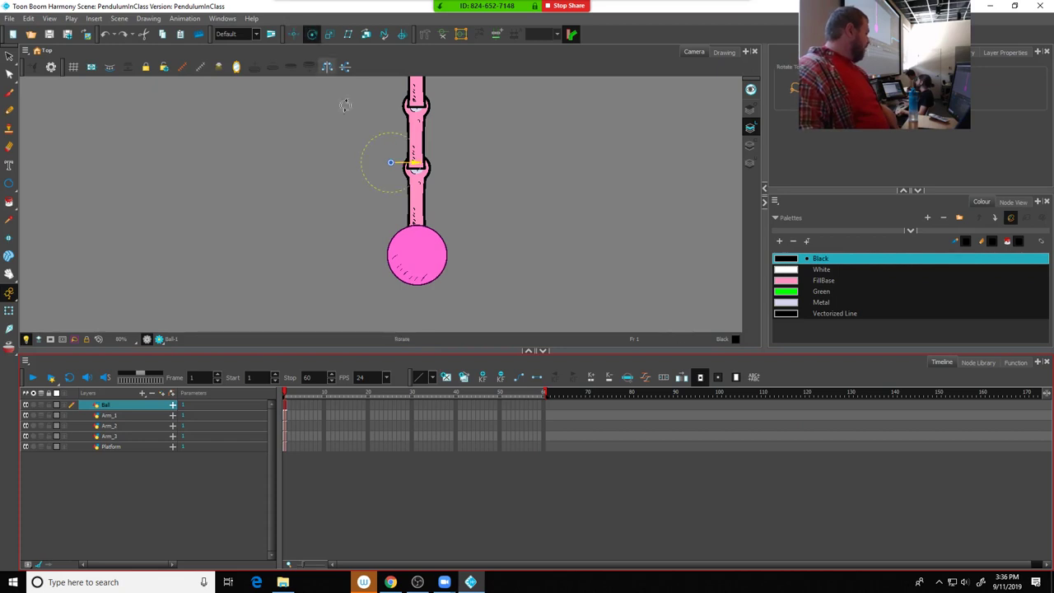
drag(400, 191, 349, 212)
key(ctrl+z)
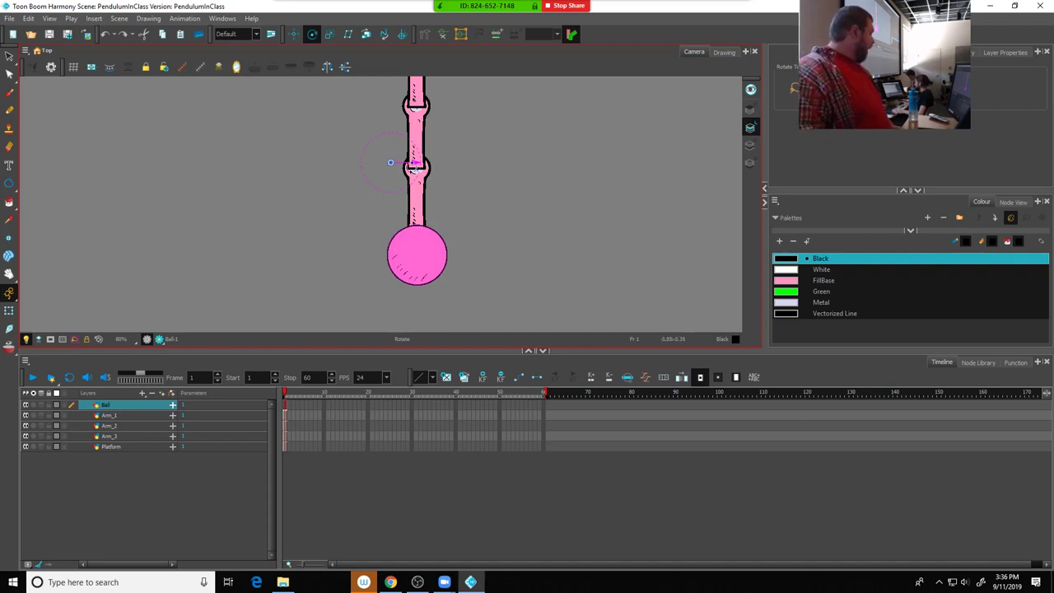
Move the Ball layer's pivot to the top of the circle, where it meets Arm_3's lower end
click(294, 33)
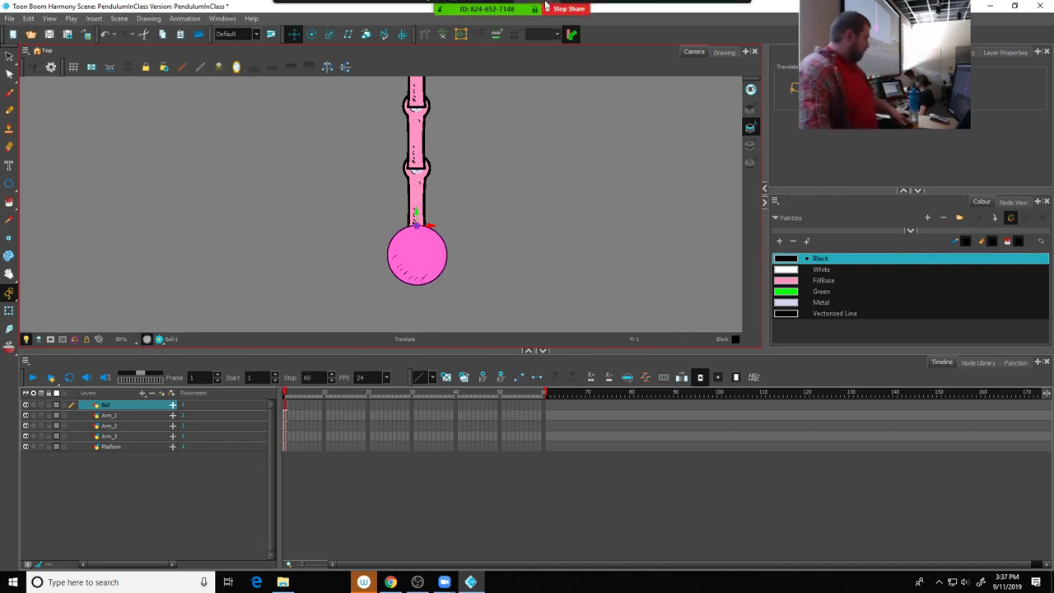
On the Ball layer, brush four rough black cross marks around the ball, two on each side
click(9, 92)
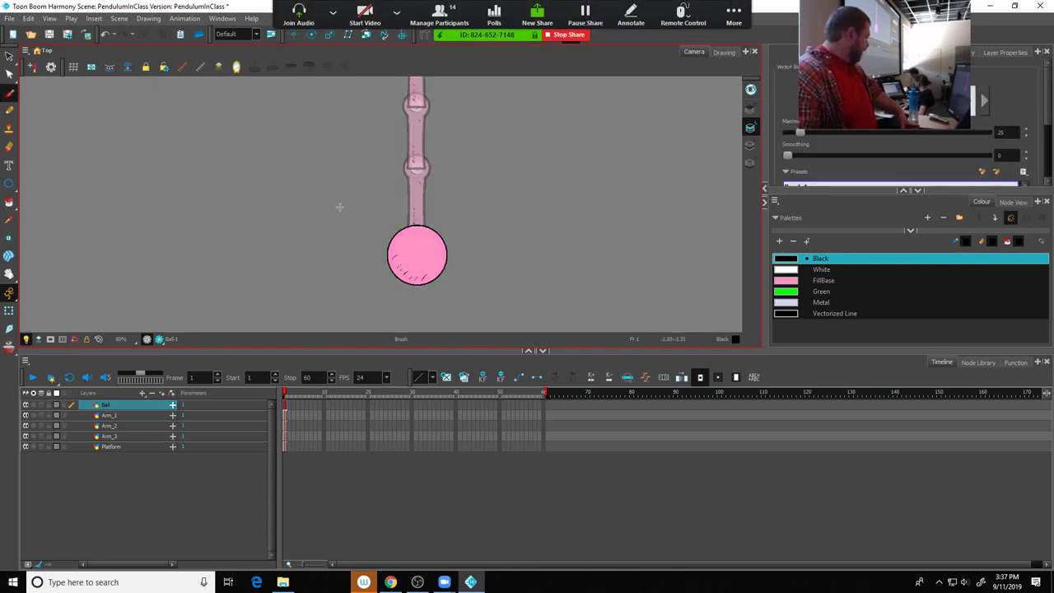
drag(323, 198, 335, 217)
drag(351, 202, 310, 217)
mouse_move(315, 278)
mouse_down()
mouse_move(344, 310)
mouse_move(305, 312)
mouse_up()
mouse_move(533, 180)
mouse_down()
mouse_move(561, 196)
mouse_move(538, 215)
mouse_up()
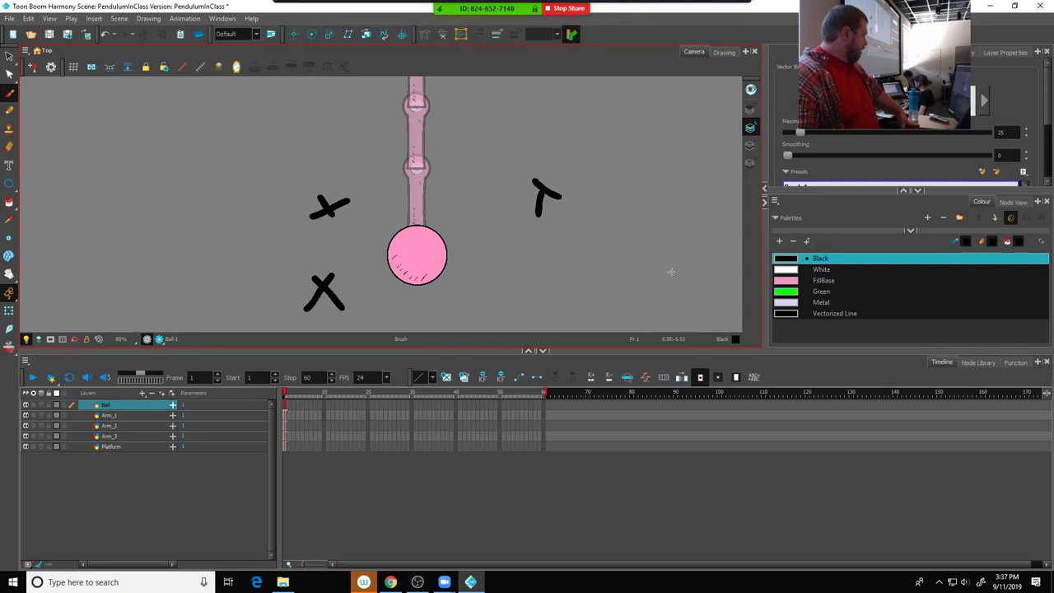
mouse_move(670, 270)
mouse_down()
mouse_move(696, 292)
mouse_move(670, 304)
mouse_up()
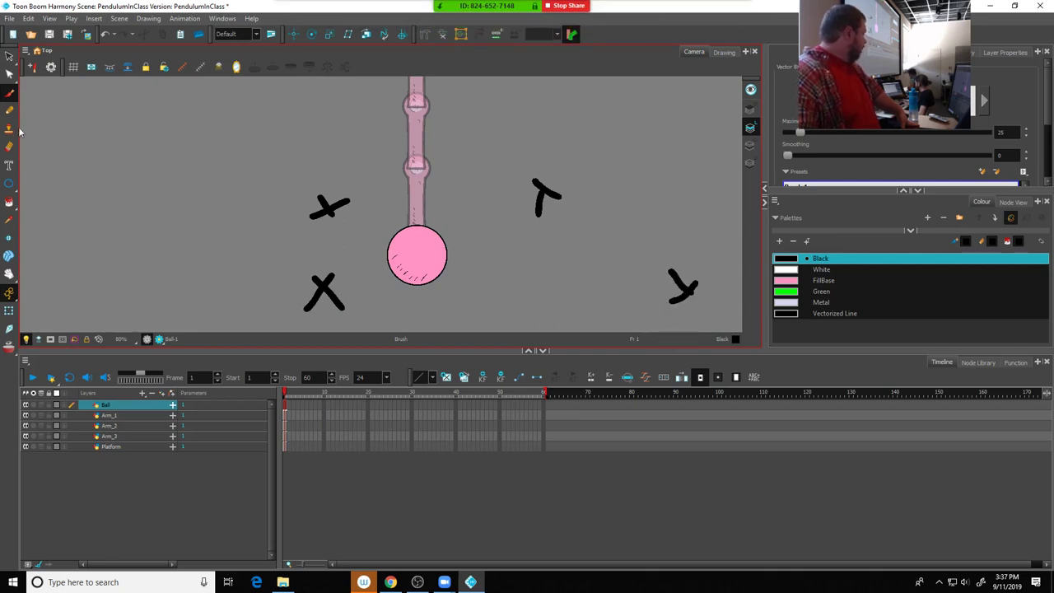
Rotate the Ball layer with its brush marks about the pivot at the ball's top
click(311, 34)
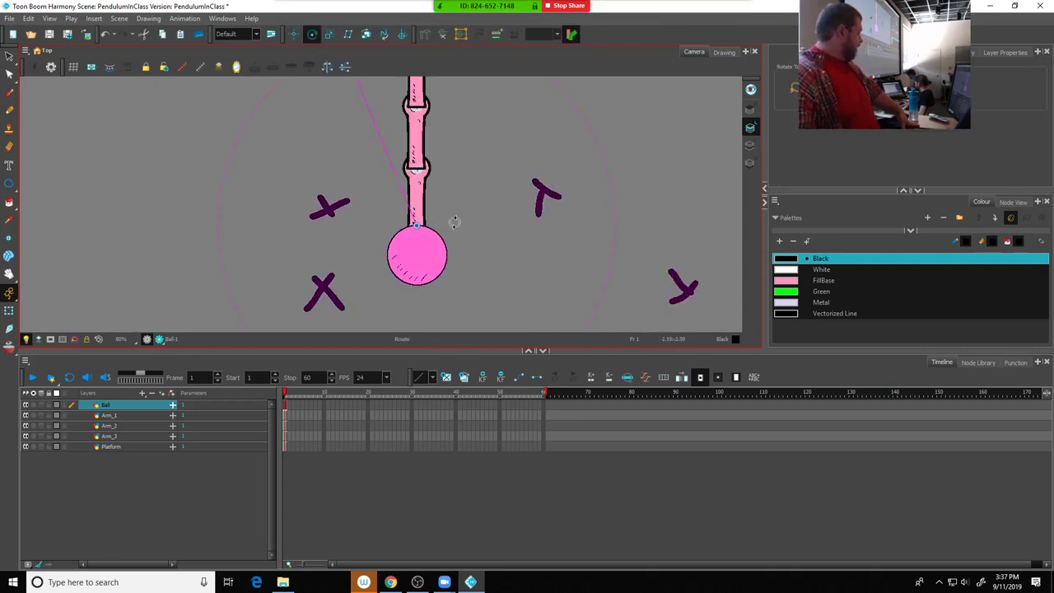
scroll(487, 208, down, 3)
mouse_move(522, 143)
mouse_down()
mouse_move(531, 188)
mouse_move(519, 202)
mouse_move(527, 177)
mouse_move(505, 213)
mouse_up()
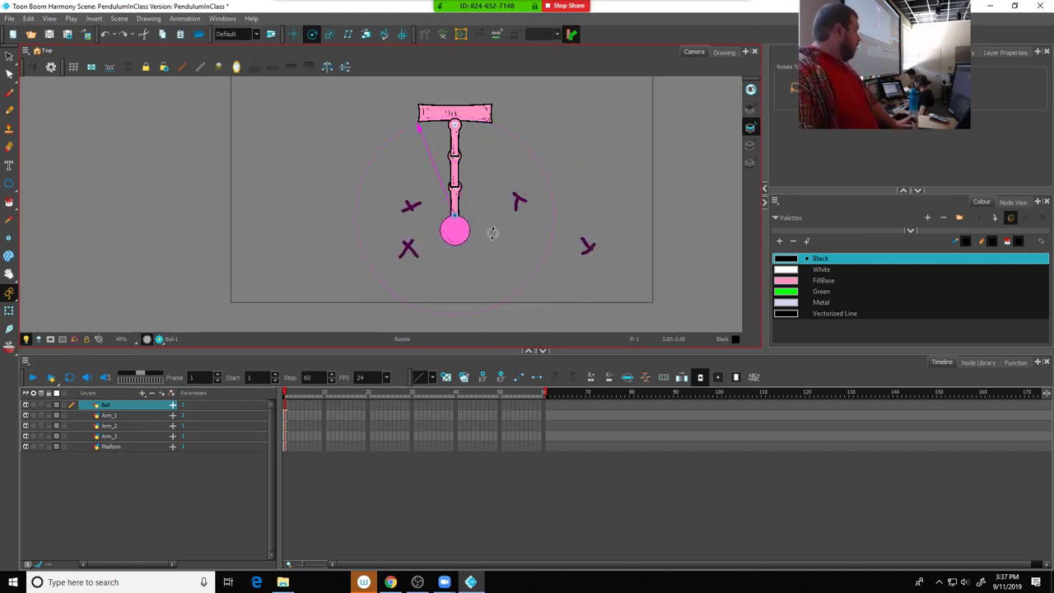
mouse_move(416, 225)
mouse_down()
mouse_move(409, 231)
mouse_move(406, 205)
mouse_up()
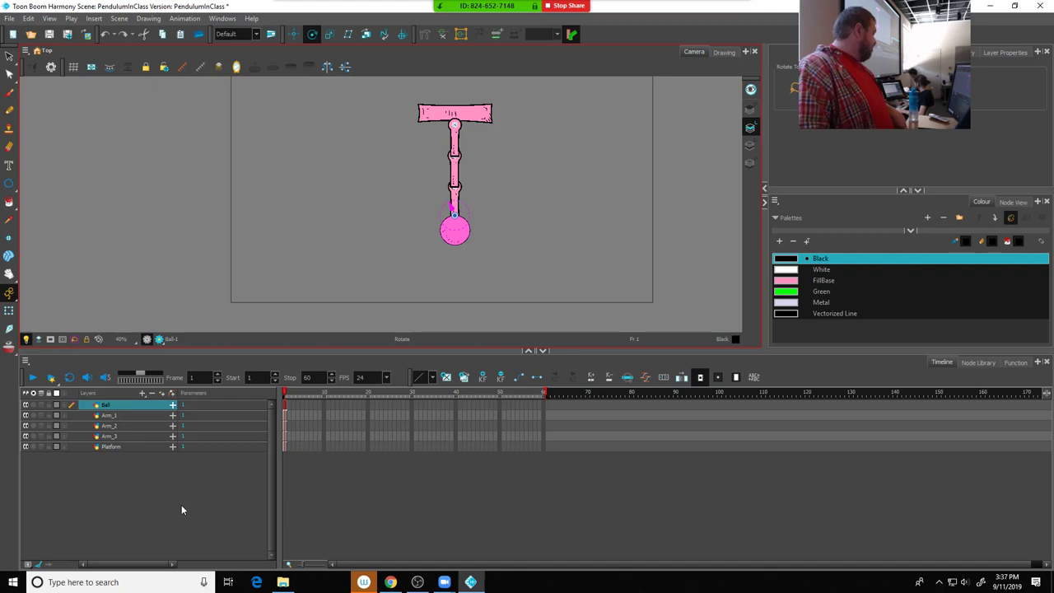
Try rotating Arm_1 around its default pivot and undo the rotation
click(111, 417)
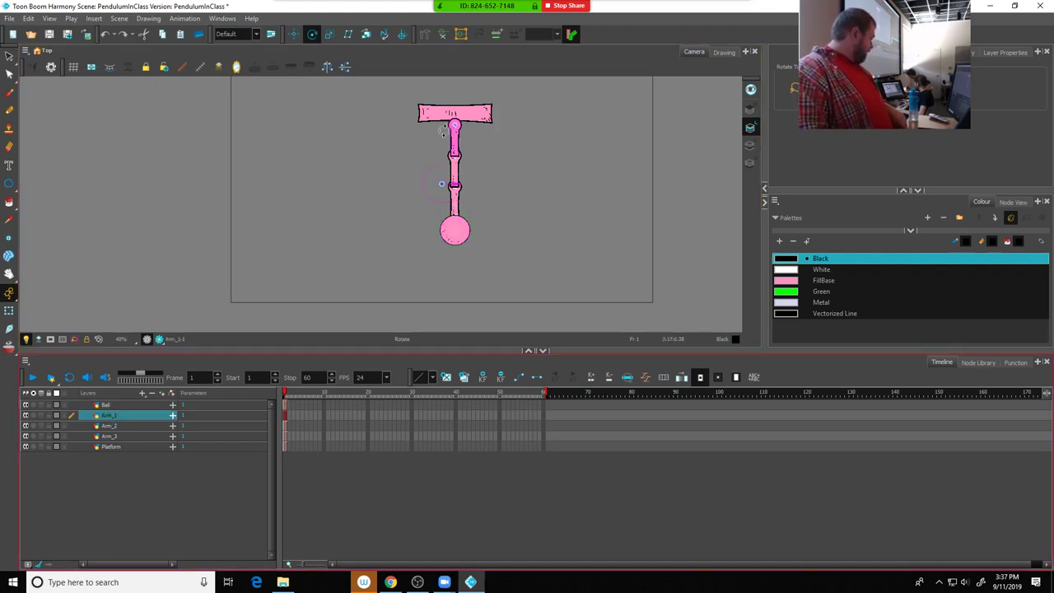
drag(441, 165, 410, 168)
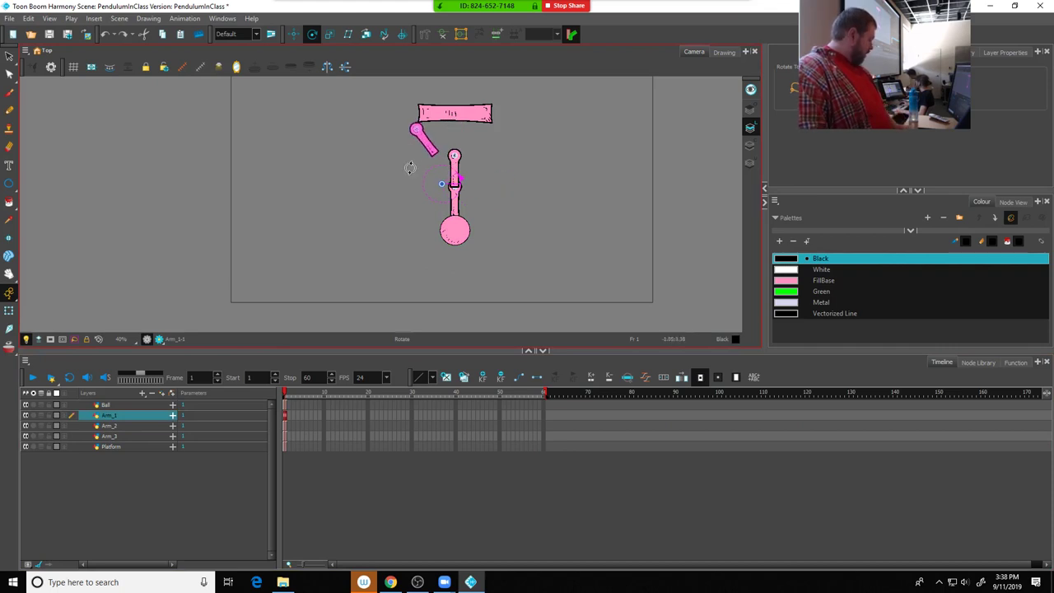
key(ctrl+z)
Move Arm_1's pivot to the centre of the round joint at its upper end, just under the platform
scroll(455, 191, up, 5)
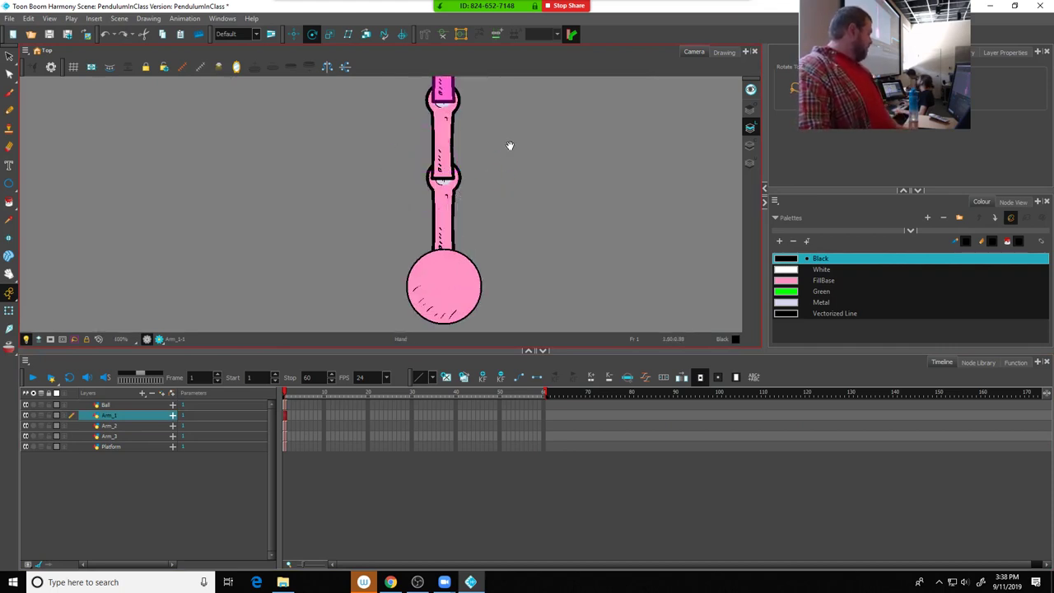
drag(510, 146, 525, 189)
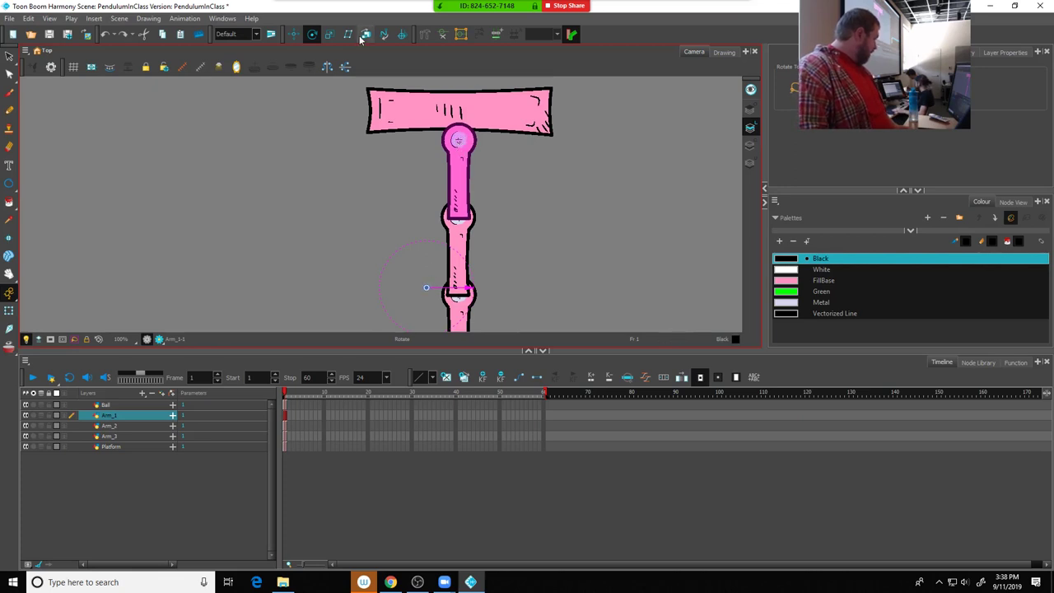
key(alt+2)
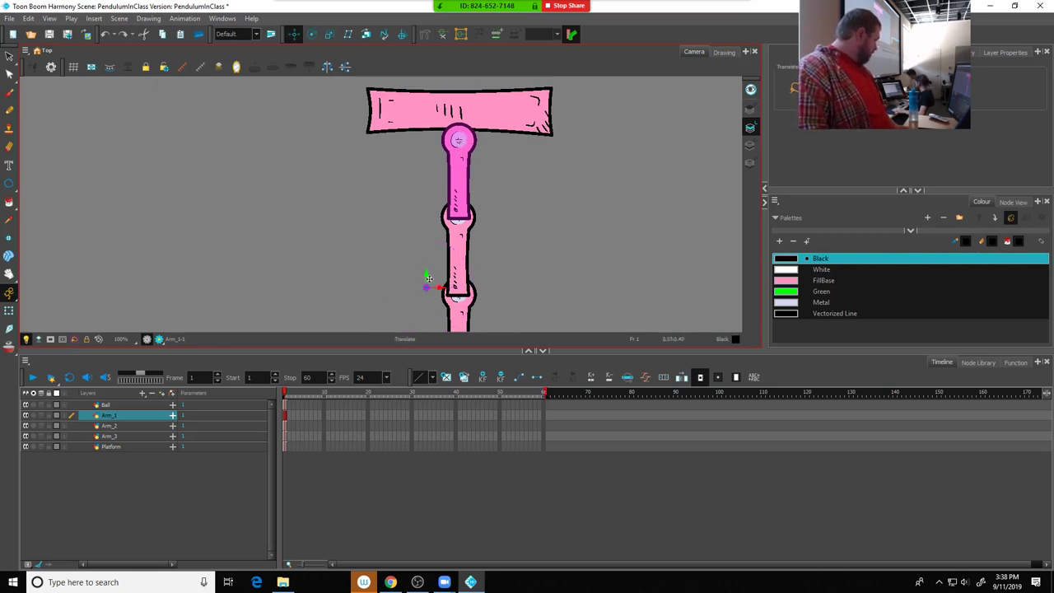
drag(430, 287, 461, 141)
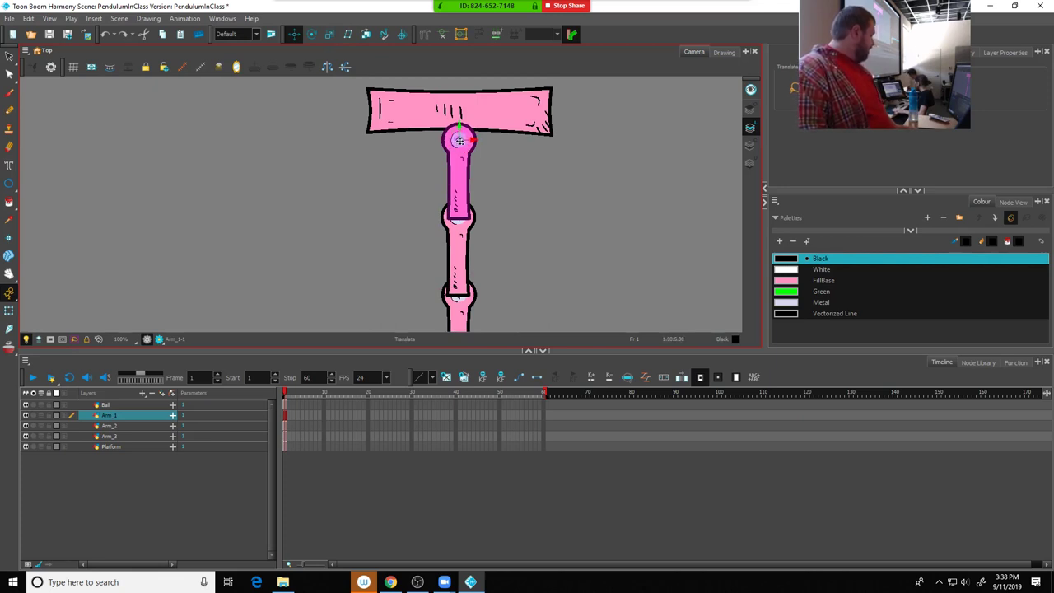
Test-rotate Arm_1 around its upper joint and undo the rotation
click(312, 34)
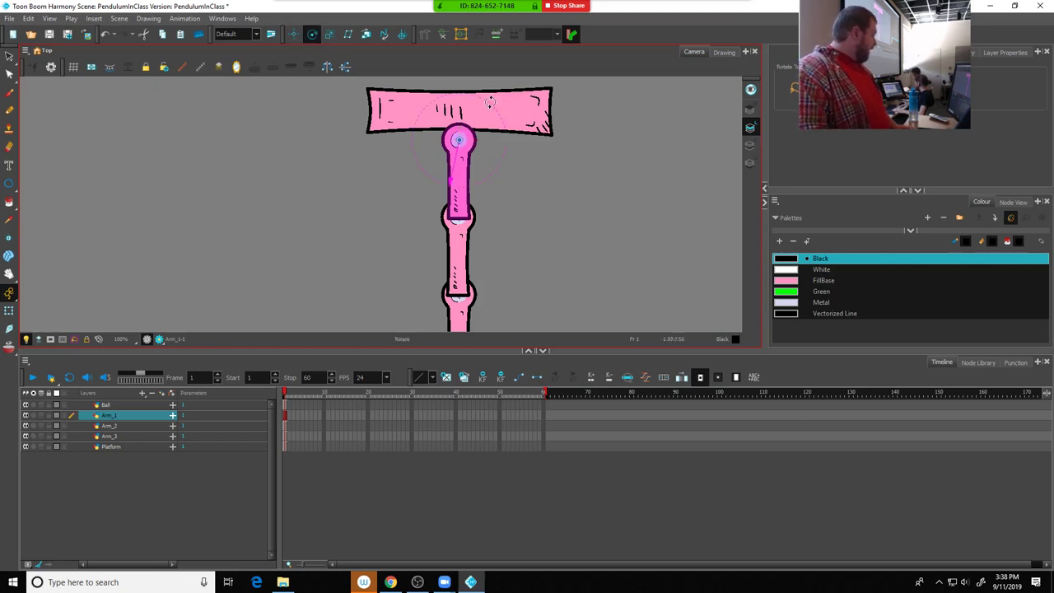
drag(490, 101, 497, 148)
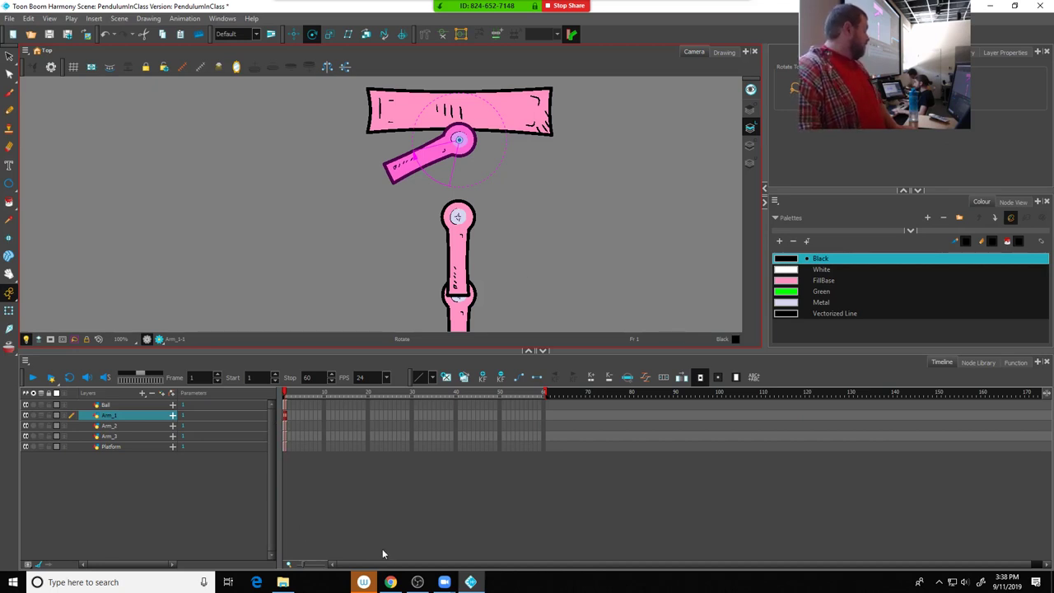
key(ctrl+z)
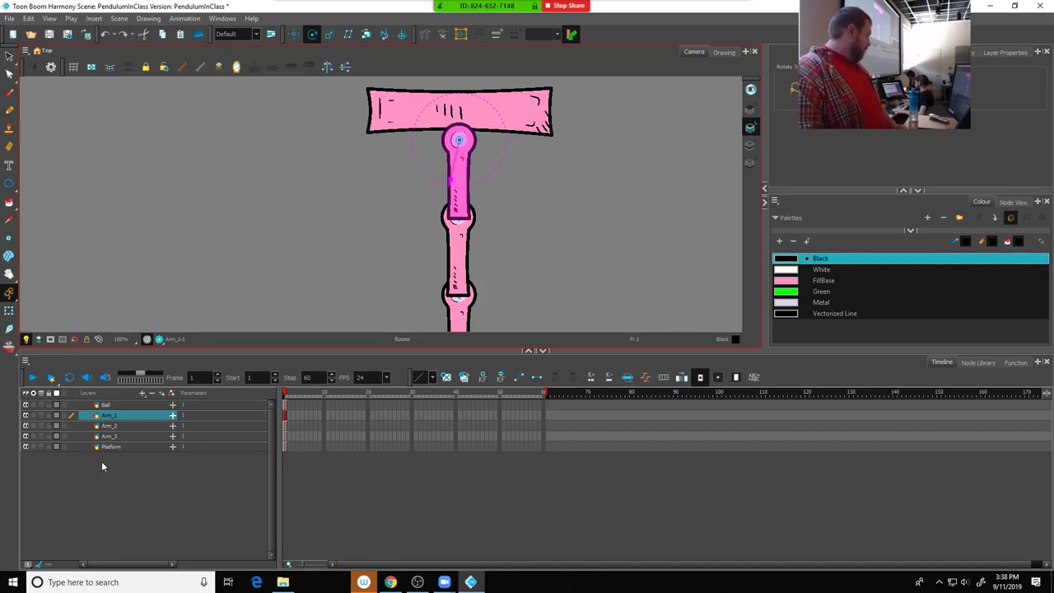
Place Arm_2's pivot at the centre of its upper joint, hiding Arm_1 to expose the joint
click(111, 427)
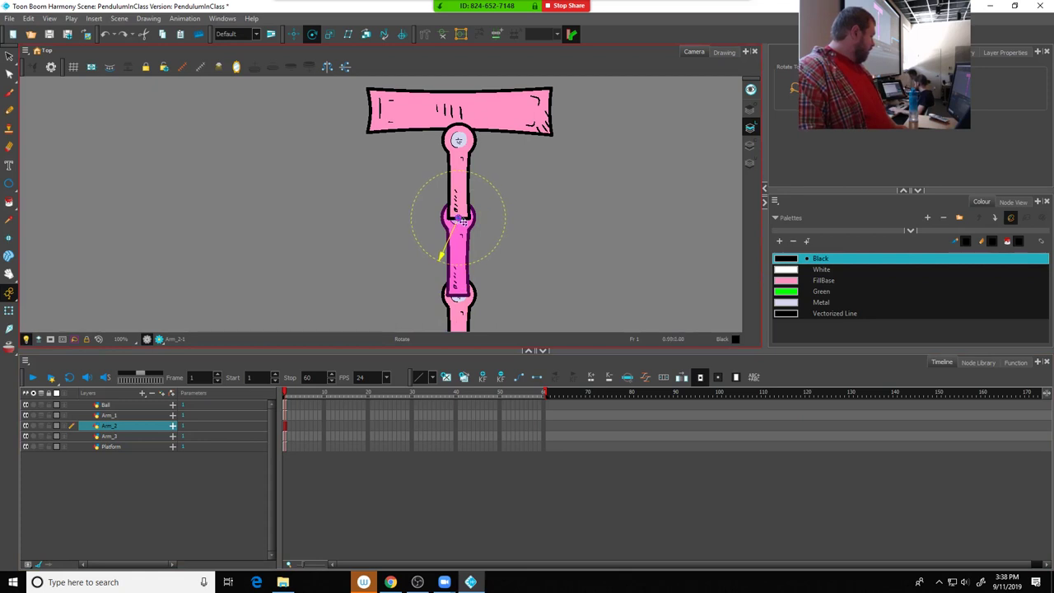
drag(502, 204, 489, 224)
scroll(452, 219, up, 2)
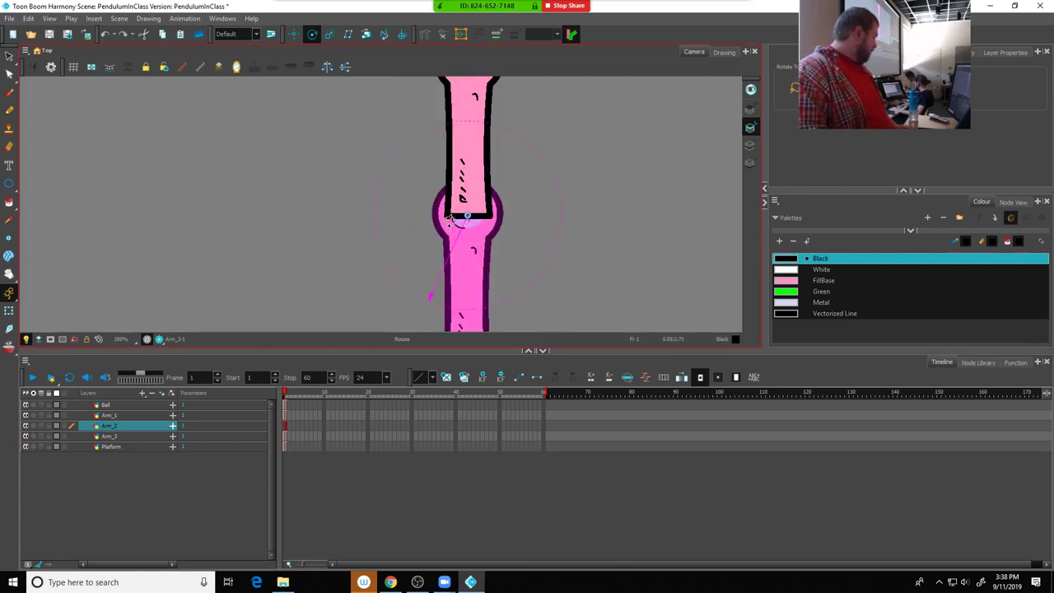
click(27, 417)
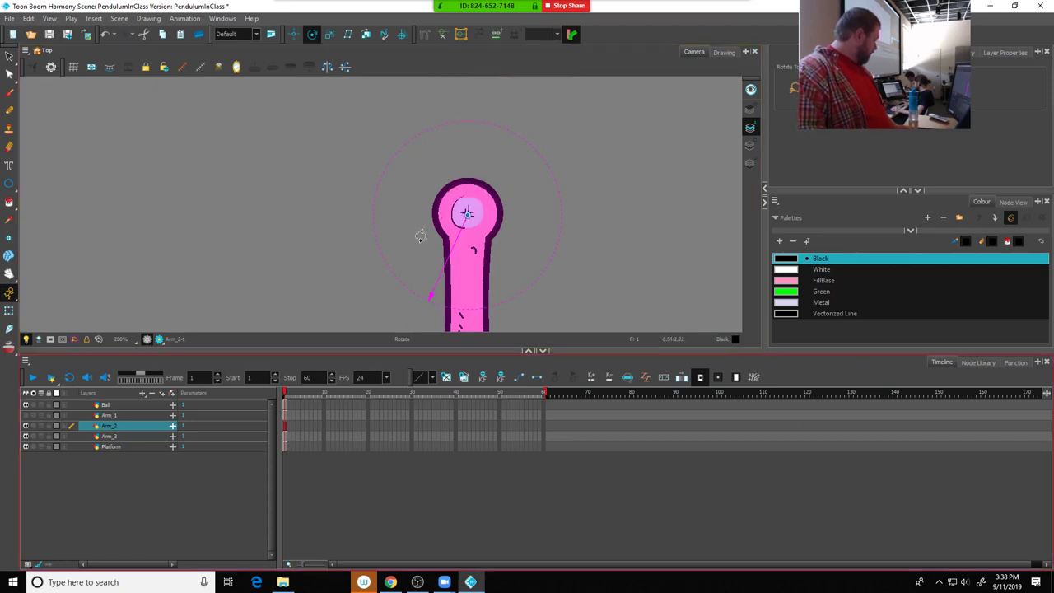
click(467, 214)
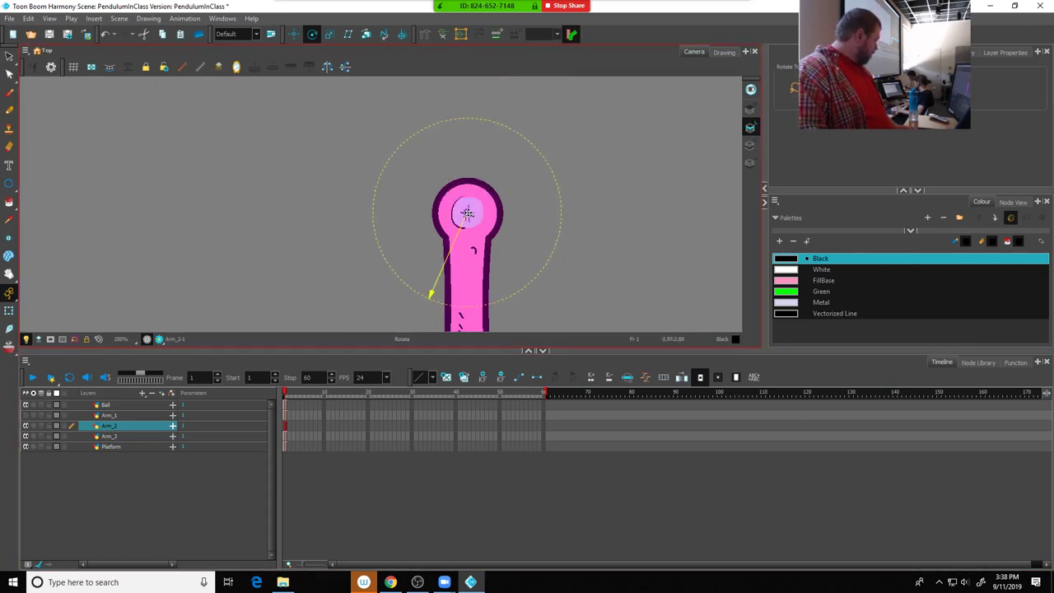
drag(545, 173, 434, 251)
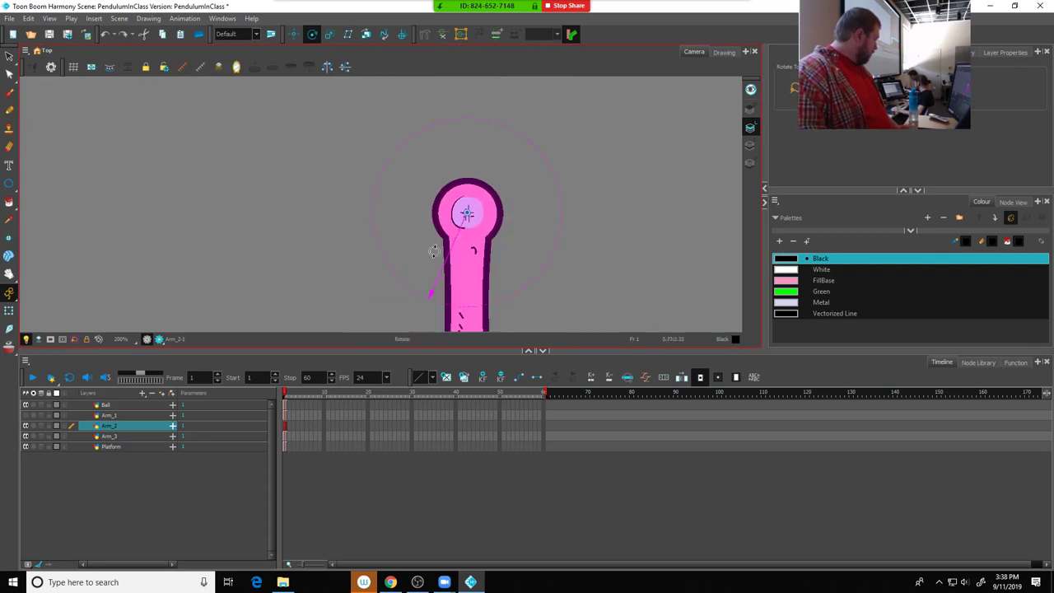
Move Arm_3's pivot to the centre of its upper joint, checking the placement with Arm_2 temporarily hidden
click(124, 436)
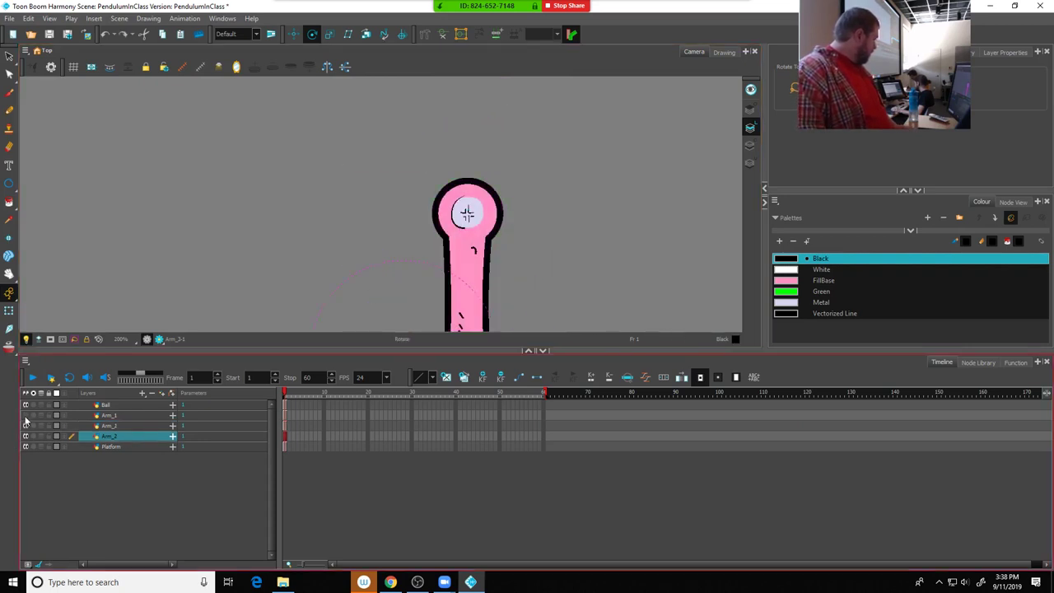
drag(553, 228, 553, 102)
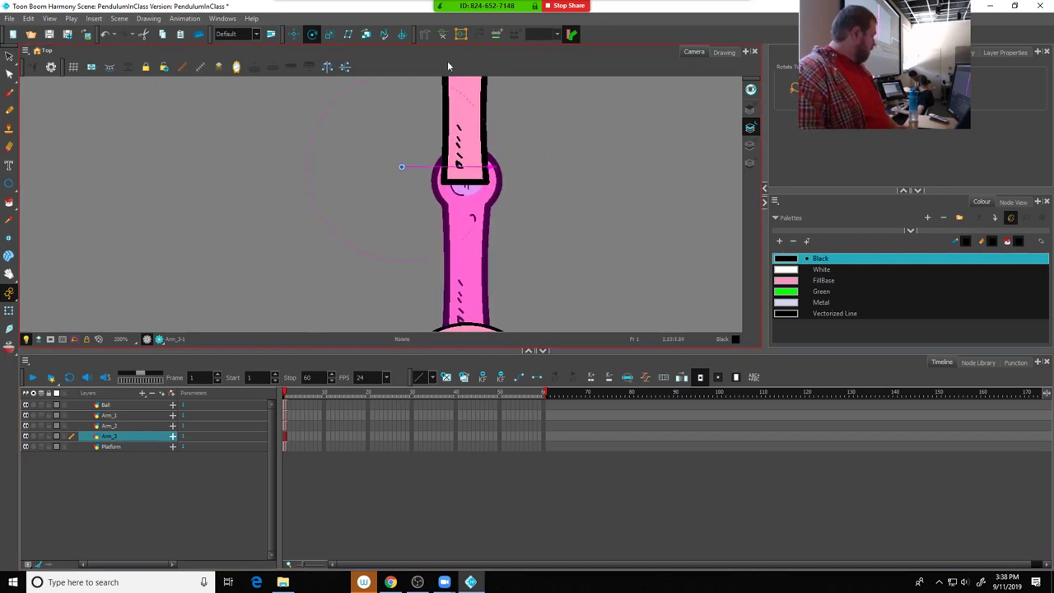
key(alt+4)
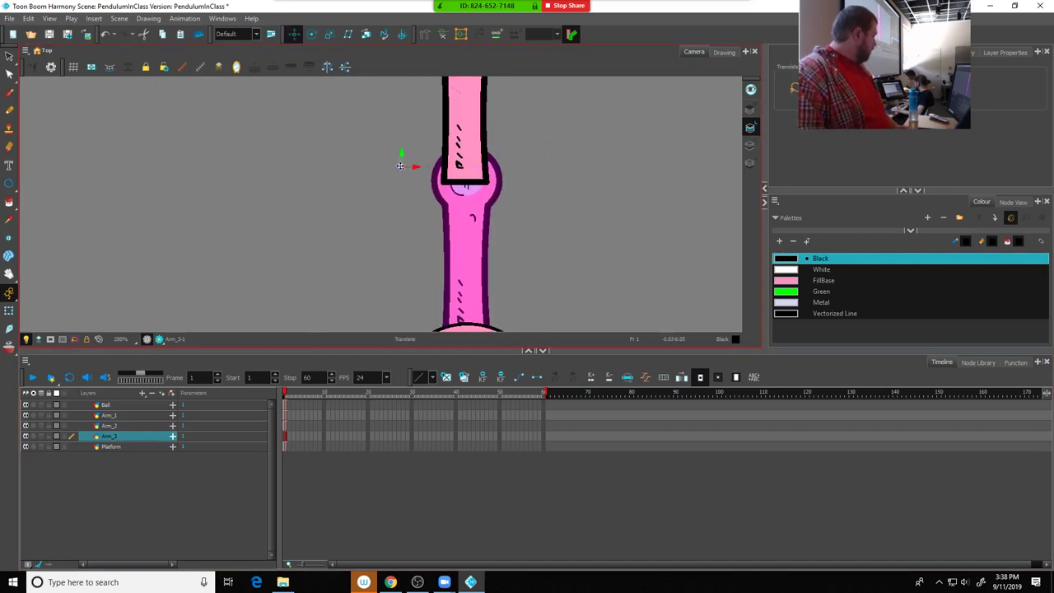
drag(416, 169, 466, 183)
click(26, 425)
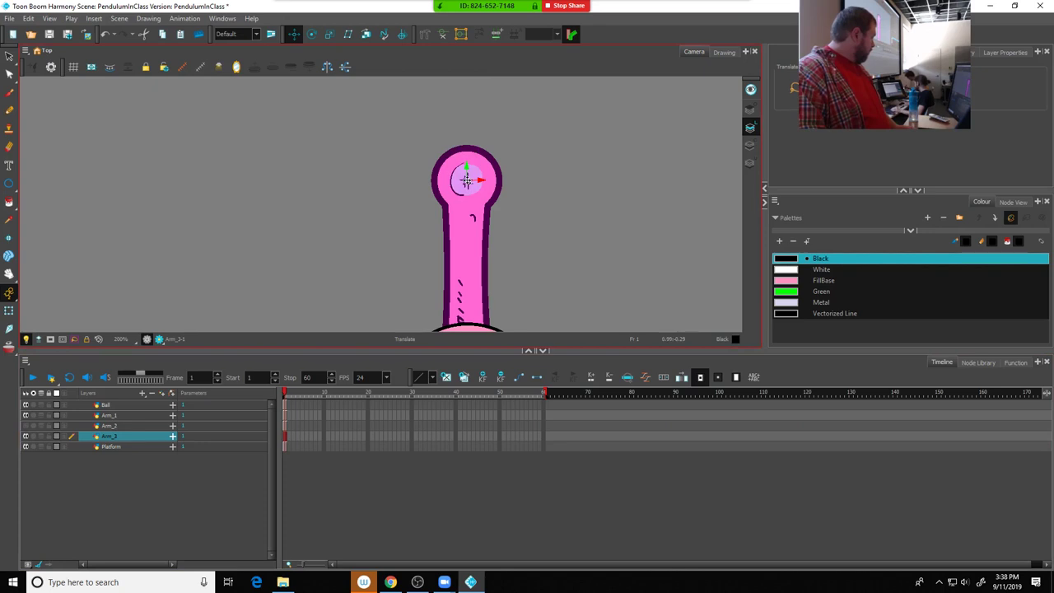
scroll(518, 193, down, 4)
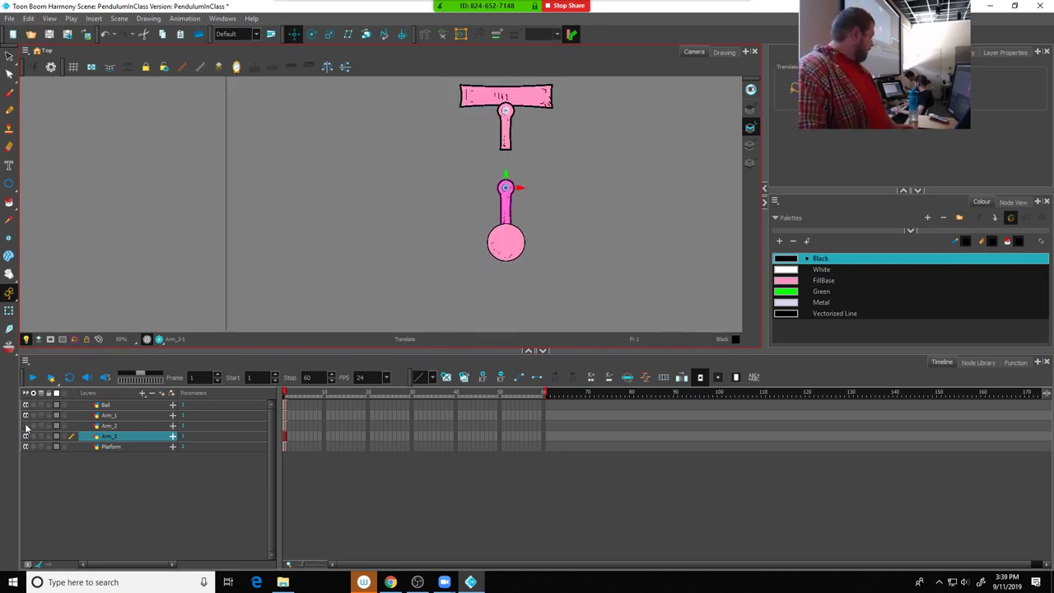
click(26, 425)
Adjust the Platform layer's pivot near the middle of the beam, then test its rotation and undo the test
click(112, 448)
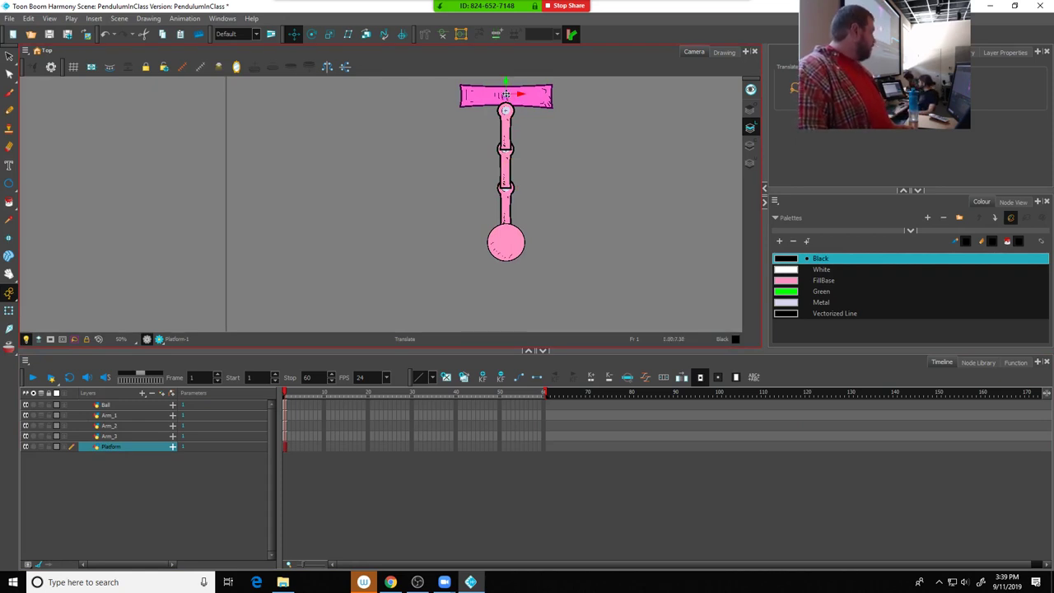
drag(543, 151, 537, 228)
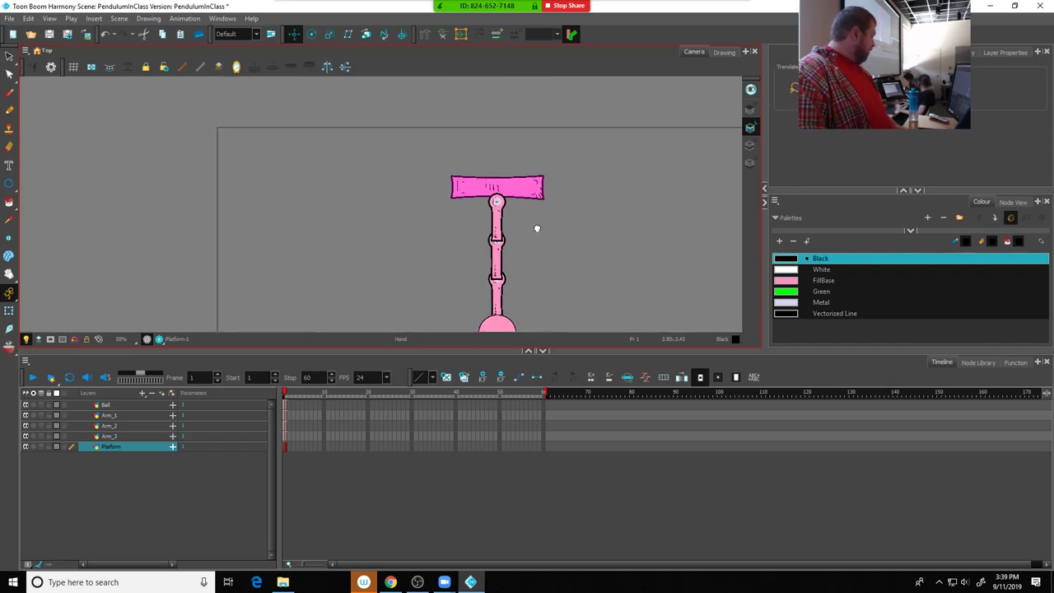
key(space)
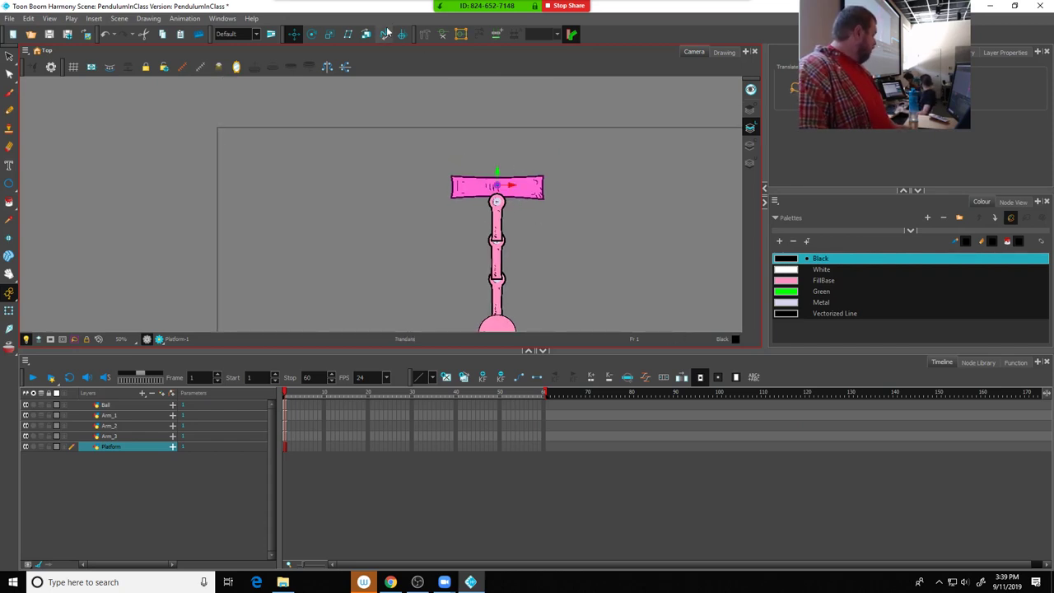
click(314, 37)
mouse_move(527, 156)
mouse_down()
mouse_move(535, 183)
mouse_move(519, 125)
mouse_move(526, 158)
mouse_up()
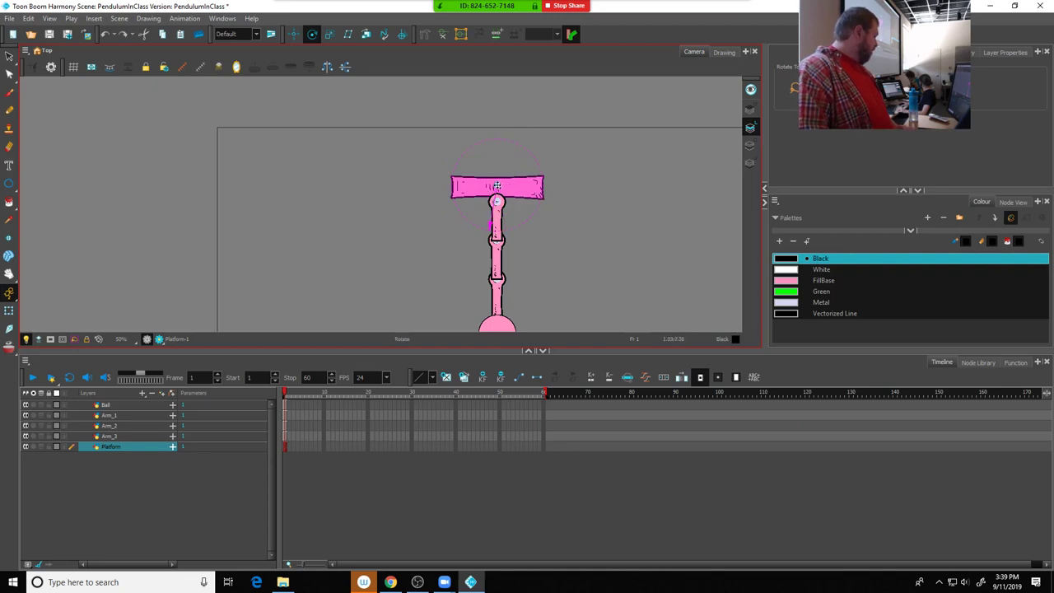
click(496, 187)
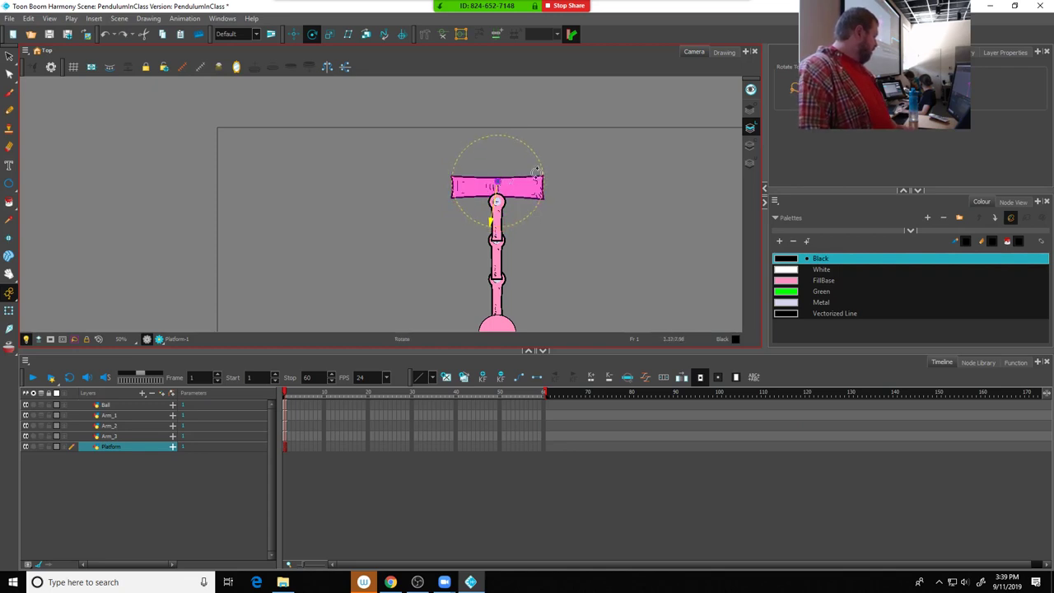
drag(538, 171, 532, 123)
key(ctrl+z)
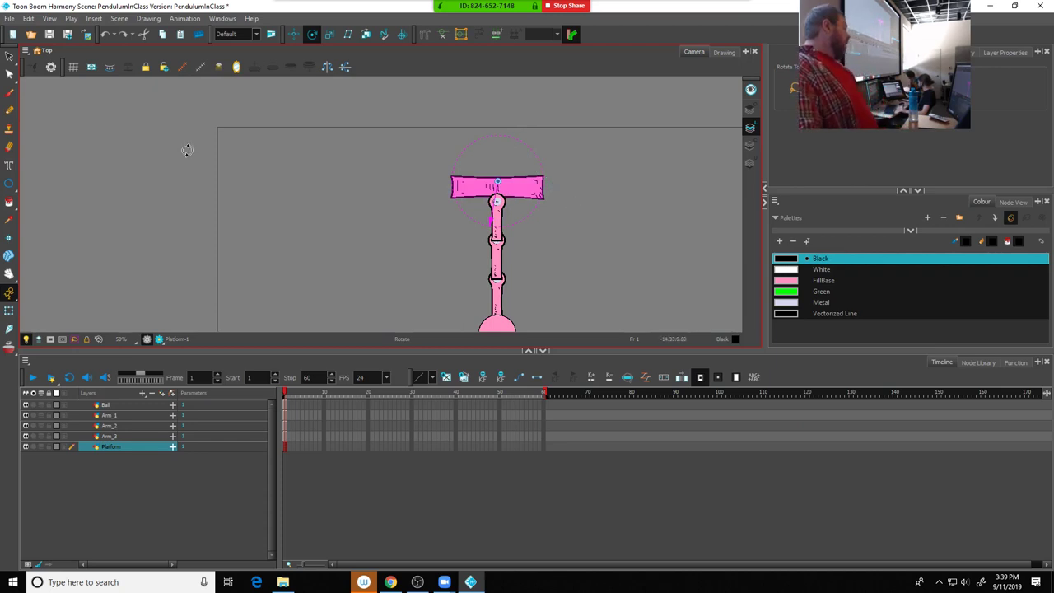
Check the pivot positions of Arm_3, Arm_2, Arm_1 and Ball one after another with the Translate tool active
click(294, 36)
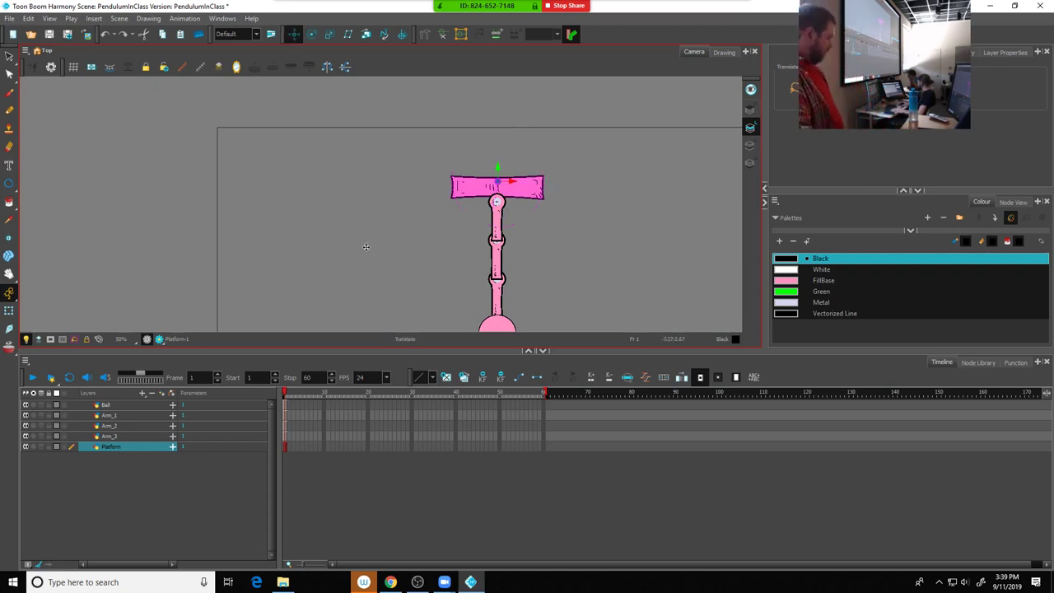
click(108, 437)
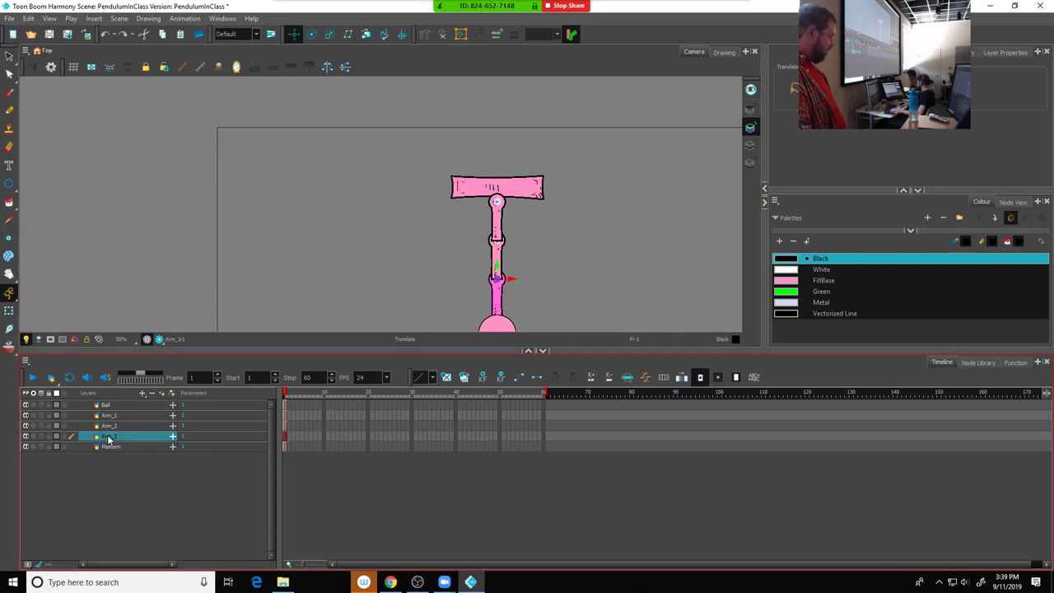
click(111, 427)
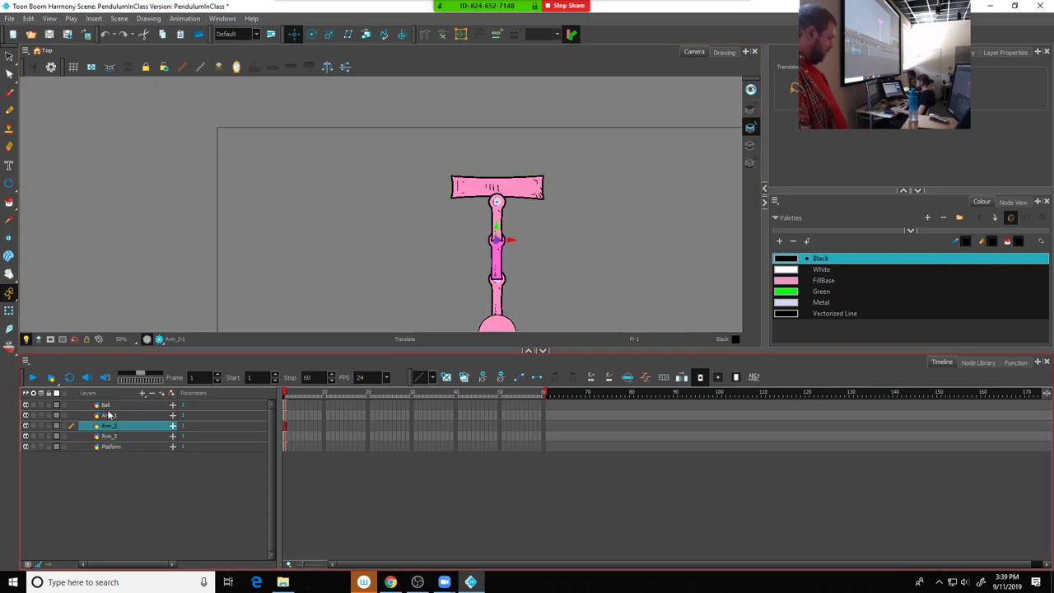
click(111, 417)
click(119, 406)
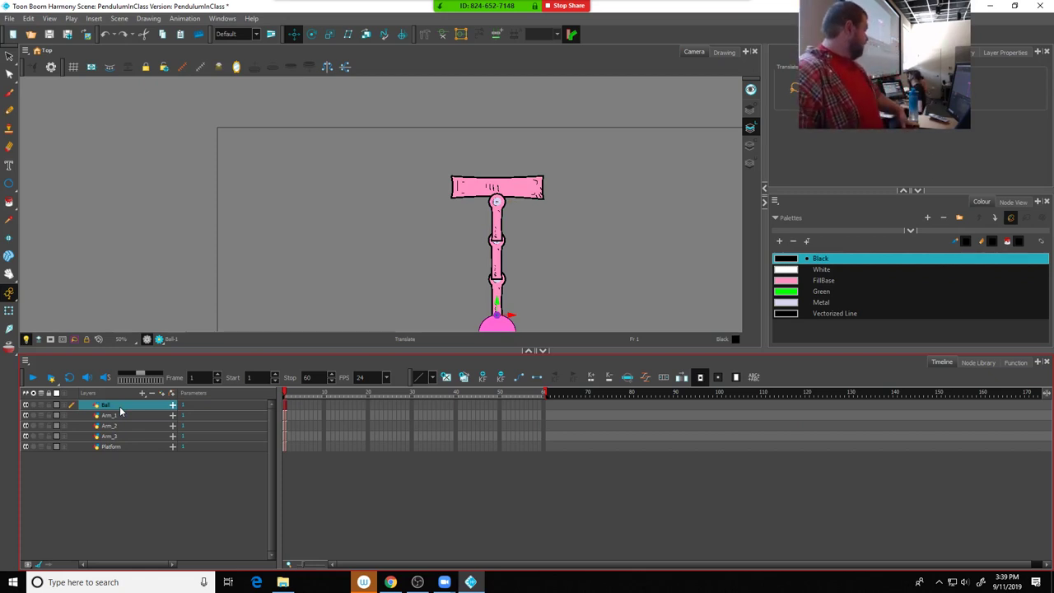
Save the pendulum scene
click(9, 18)
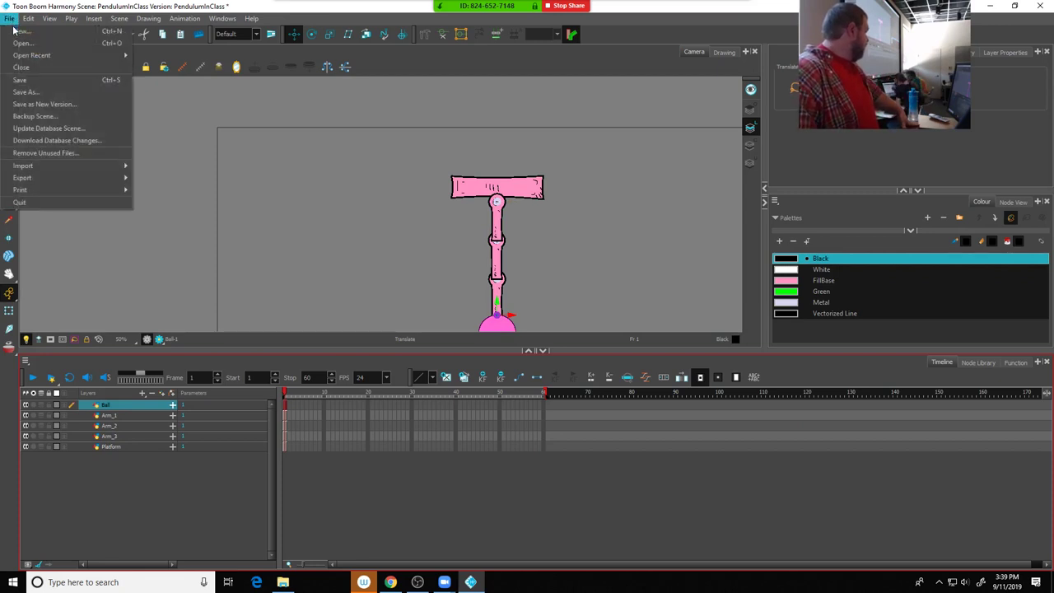
click(22, 80)
scroll(358, 214, down, 2)
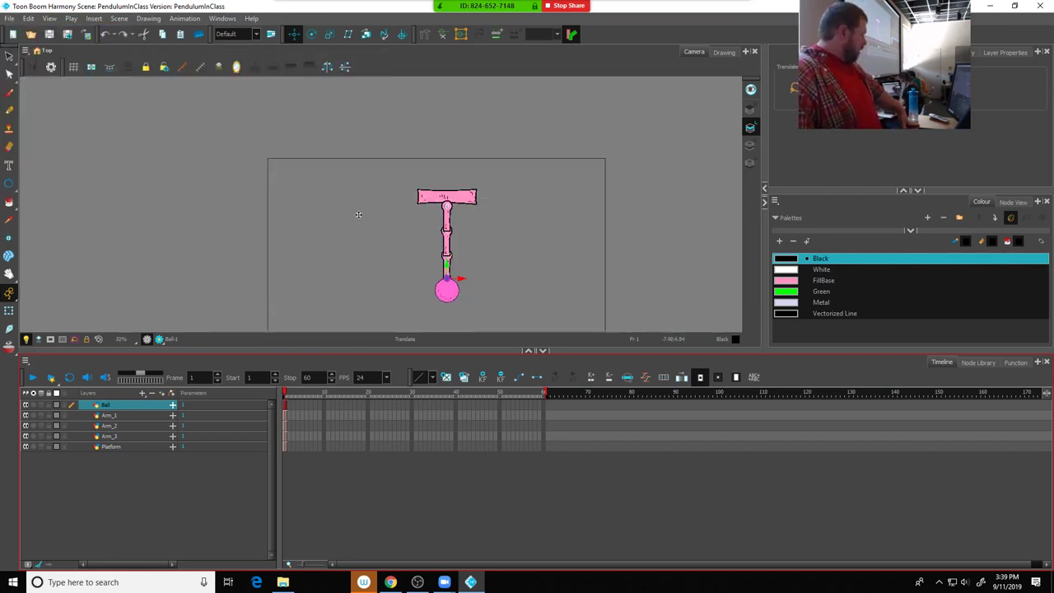
scroll(426, 228, up, 3)
scroll(420, 239, down, 2)
drag(417, 247, 365, 200)
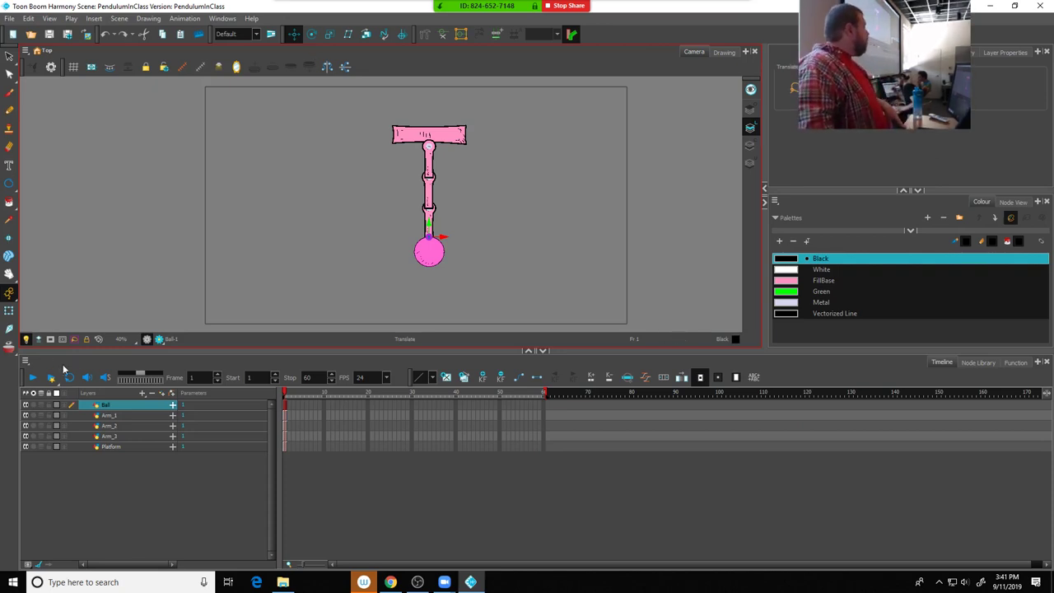
click(145, 458)
click(105, 404)
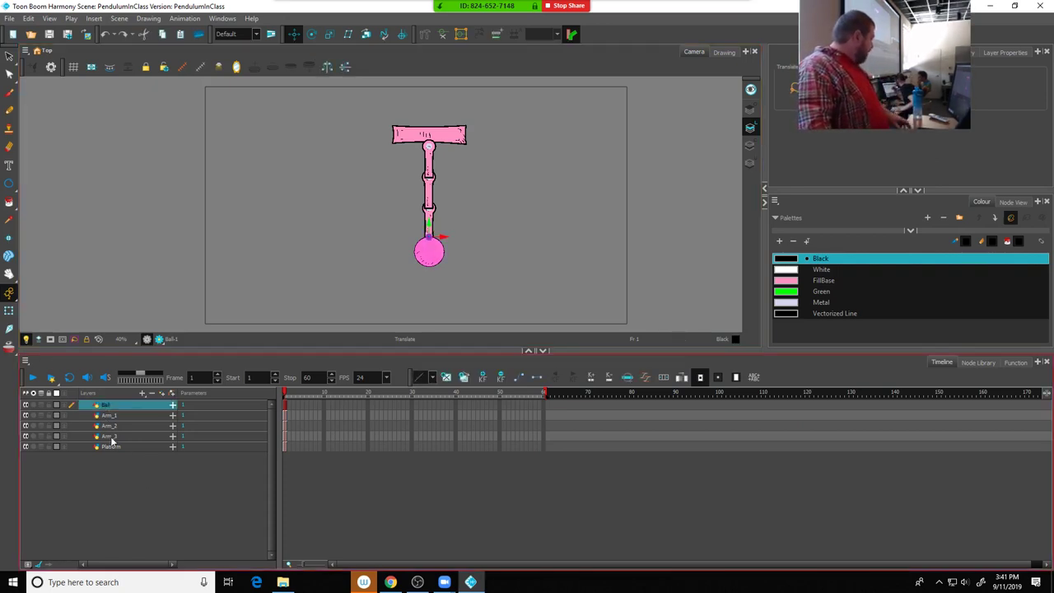
shift+click(115, 446)
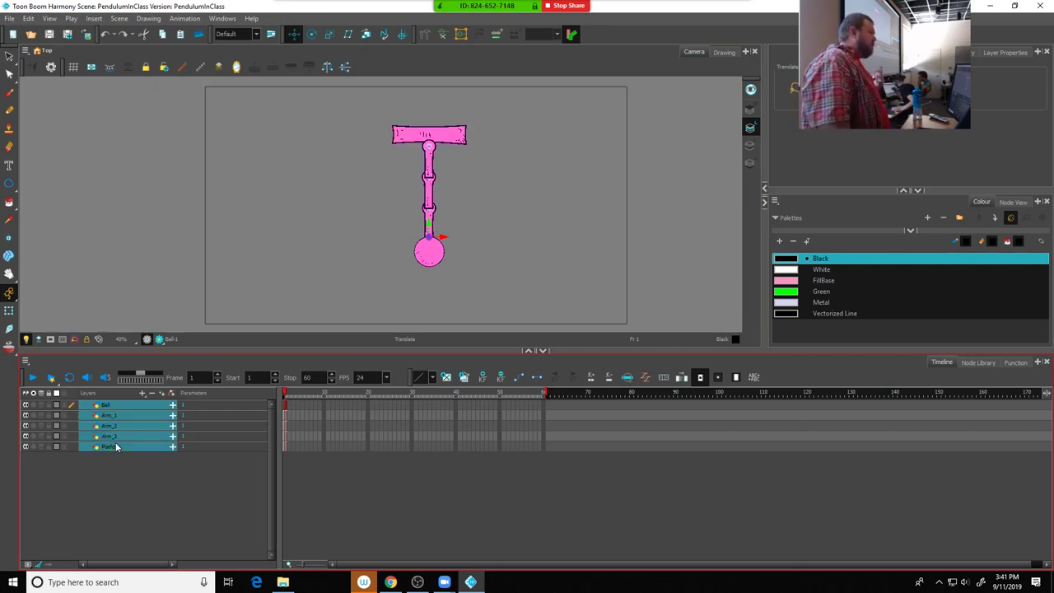
click(141, 487)
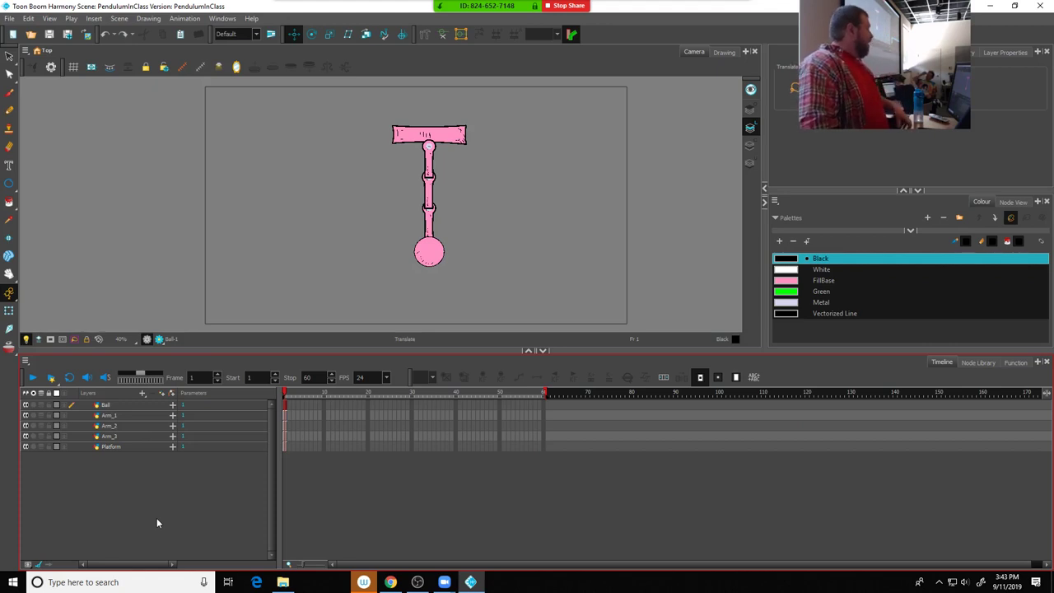
Test moving the unparented Platform layer sideways with the Translate tool, and undo the move
click(116, 447)
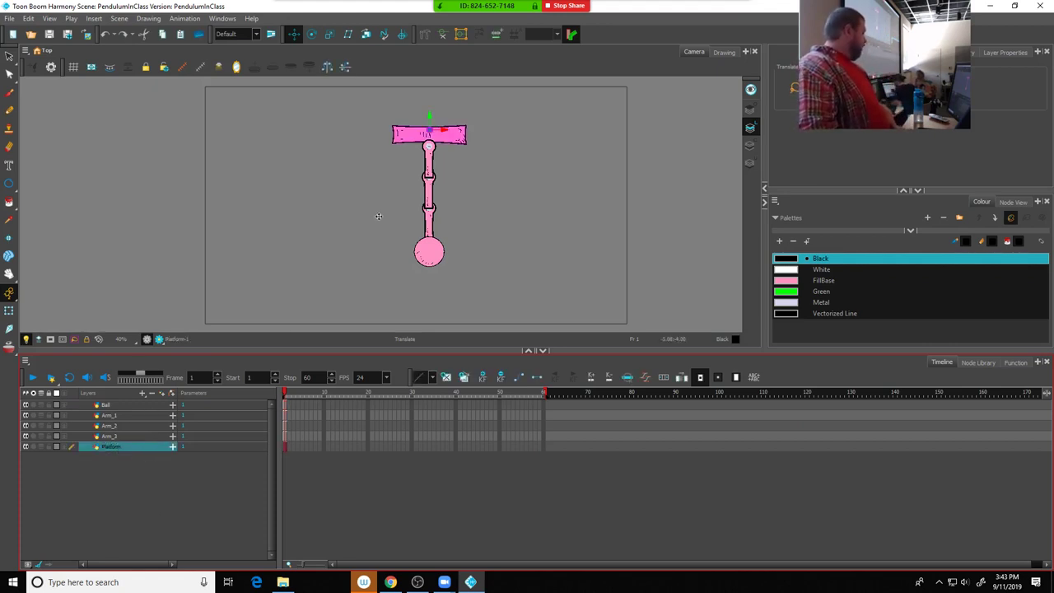
drag(447, 132, 519, 129)
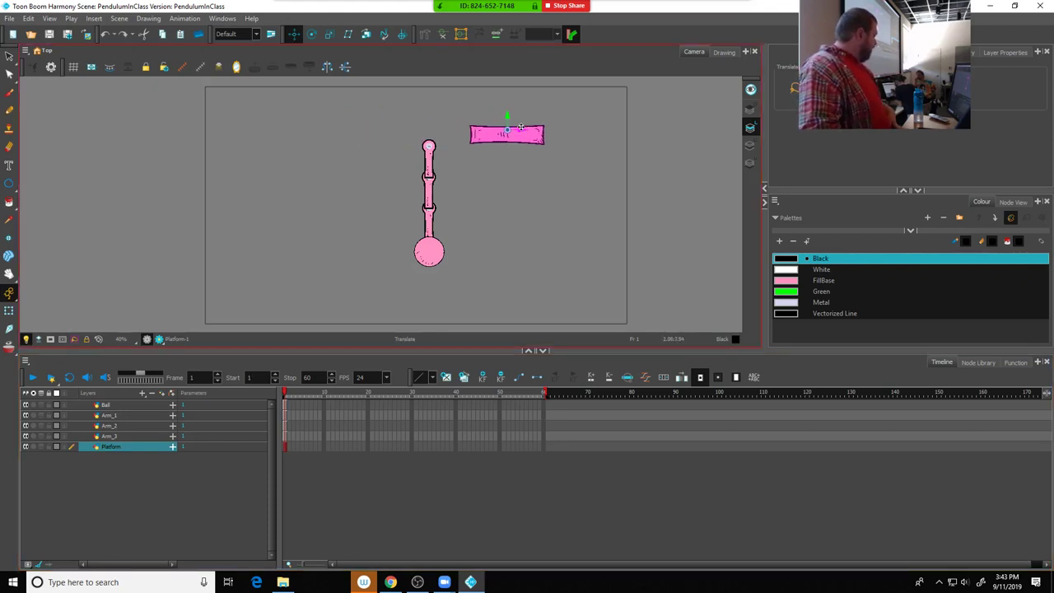
key(ctrl+z)
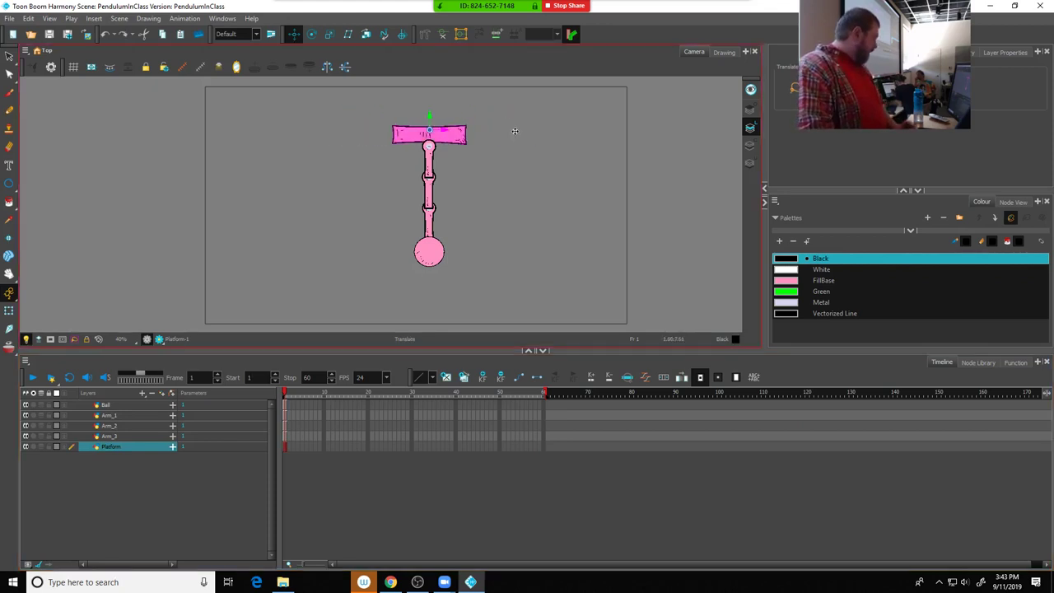
Parent the Arm_1 layer to Platform in the layer hierarchy
click(107, 418)
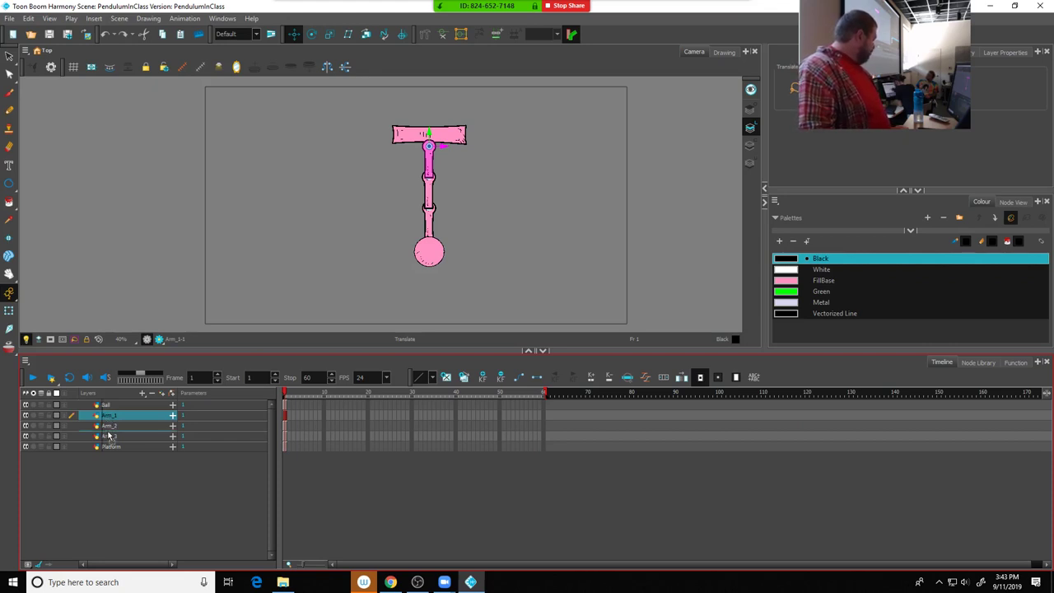
drag(112, 449, 110, 447)
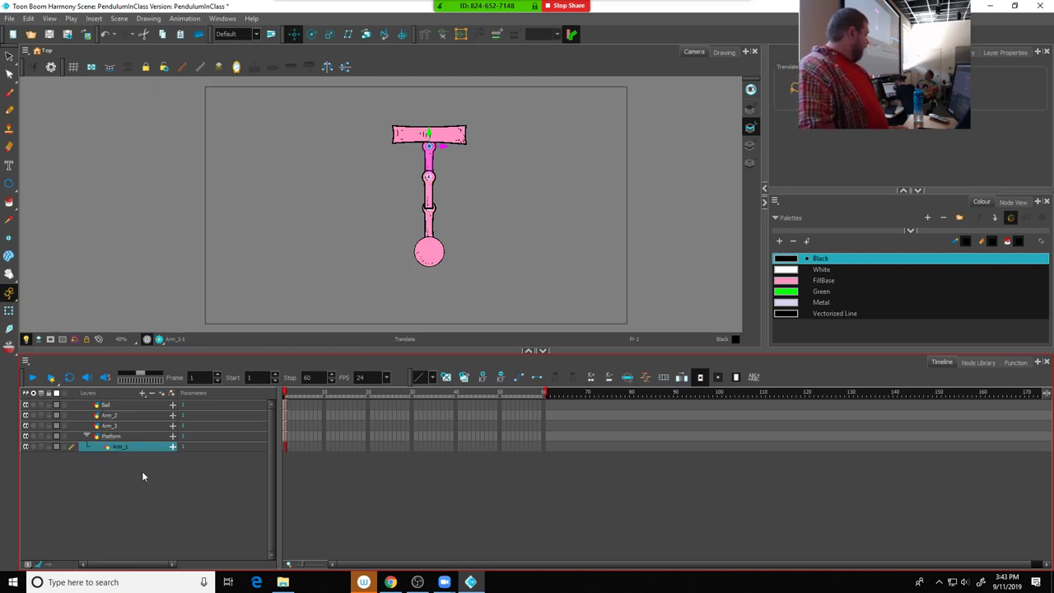
Test the Platform and Arm_1 parenting by translating Platform and rotating Arm_1, and undo all the test transformations
click(115, 436)
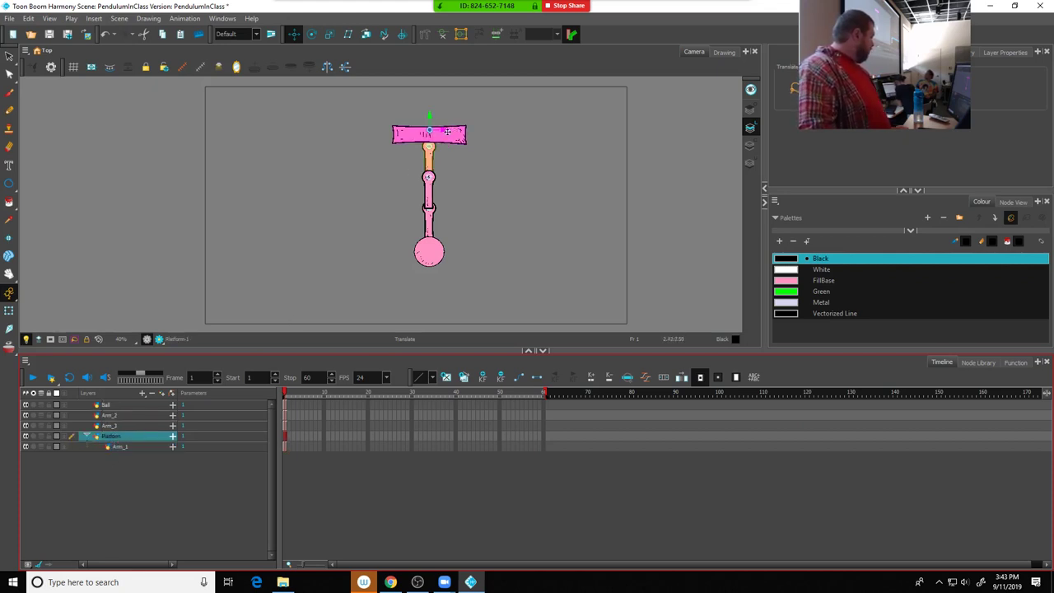
drag(431, 131, 264, 132)
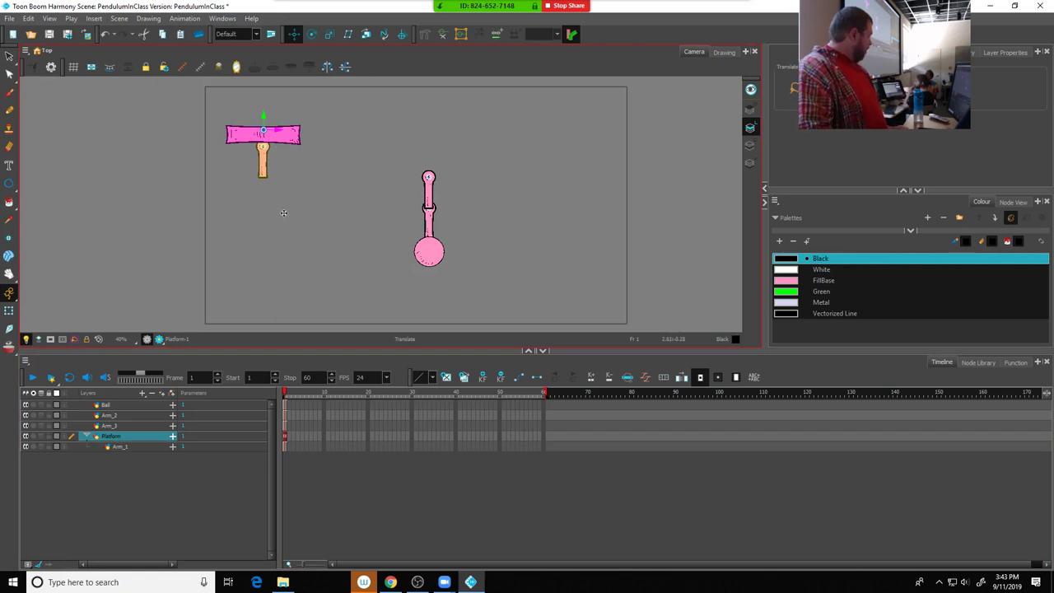
click(123, 447)
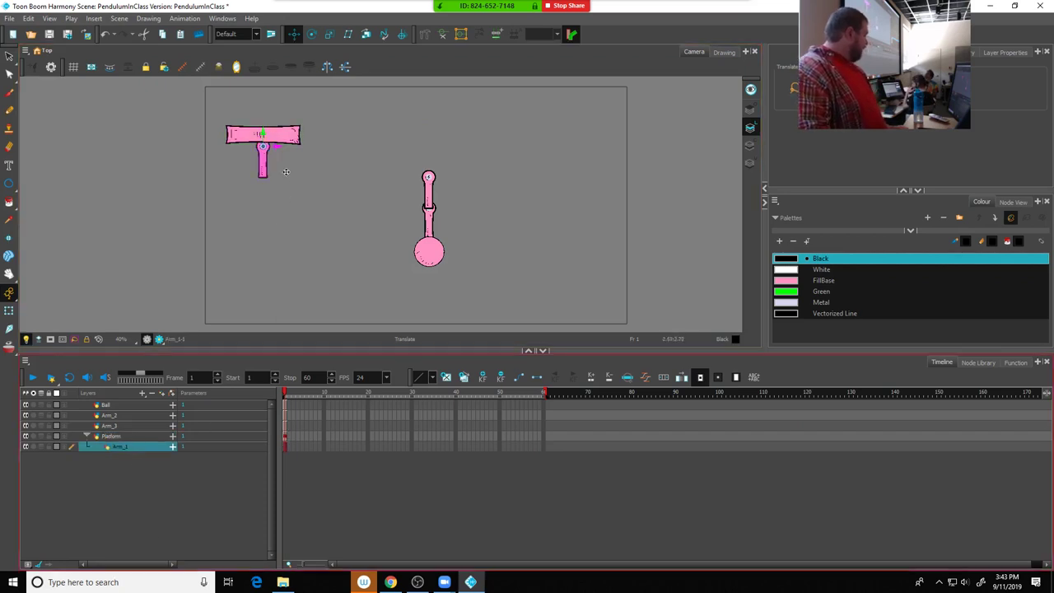
click(312, 35)
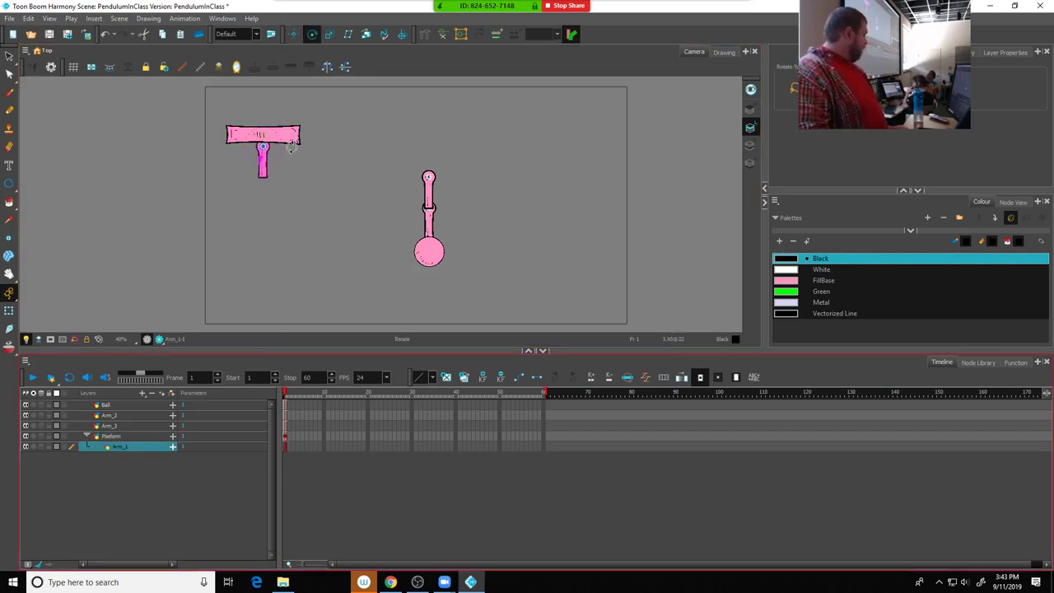
drag(281, 151, 278, 128)
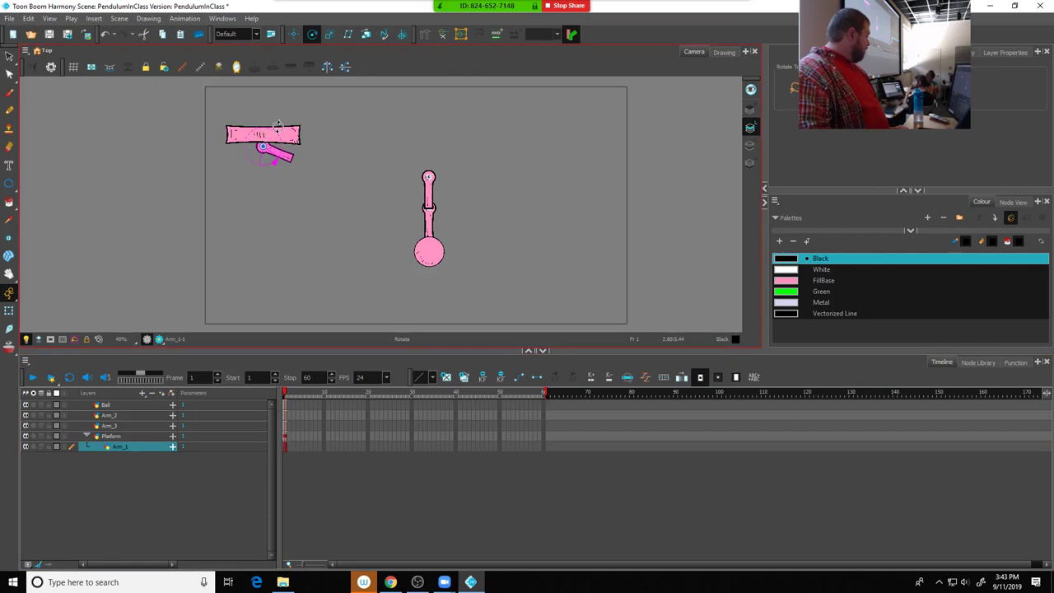
click(136, 436)
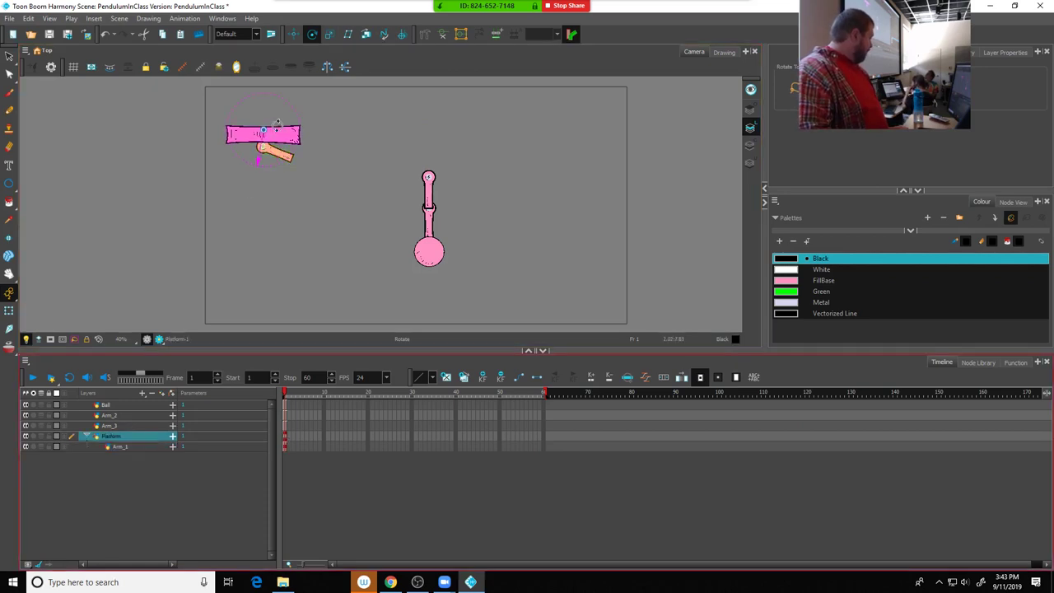
click(294, 34)
drag(280, 125, 377, 124)
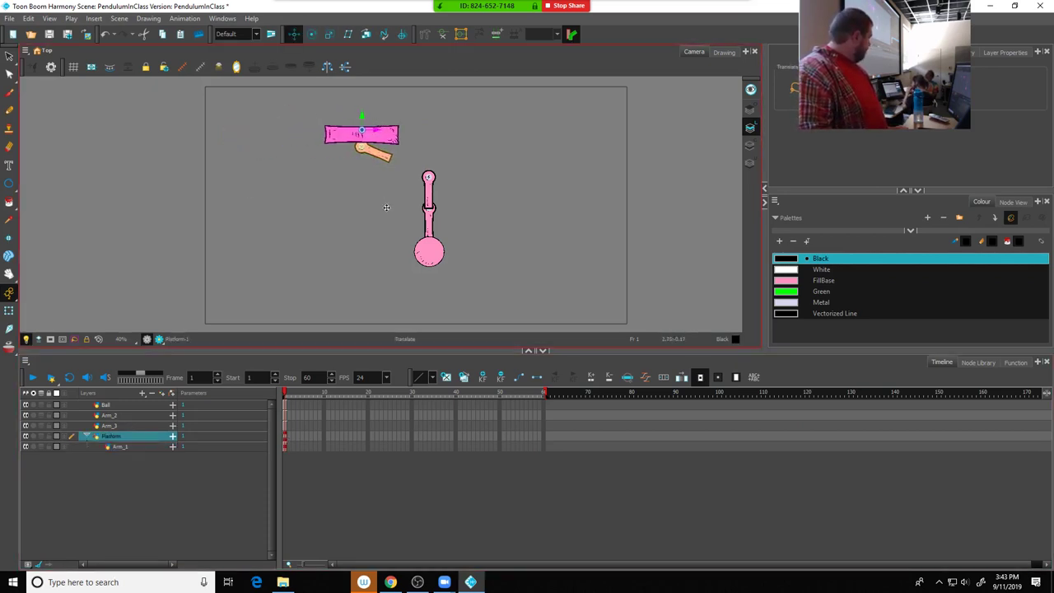
key(ctrl+z)
key(ctrl+z)
key(ctrl+z)
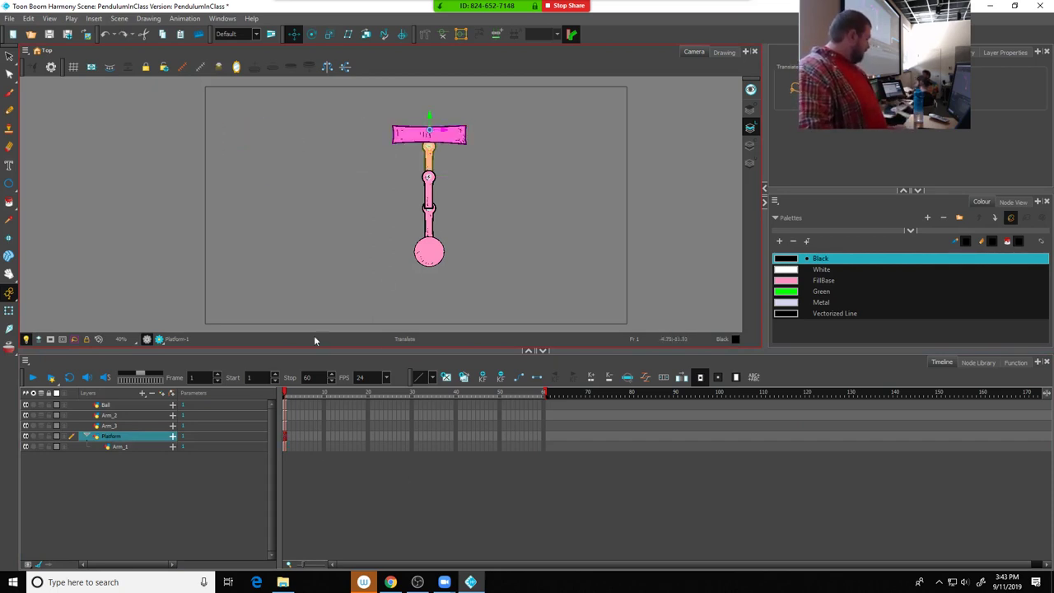
Complete the layer hierarchy by parenting Arm_2 to Arm_1, Arm_3 to Arm_2 and Ball to Arm_3
click(113, 417)
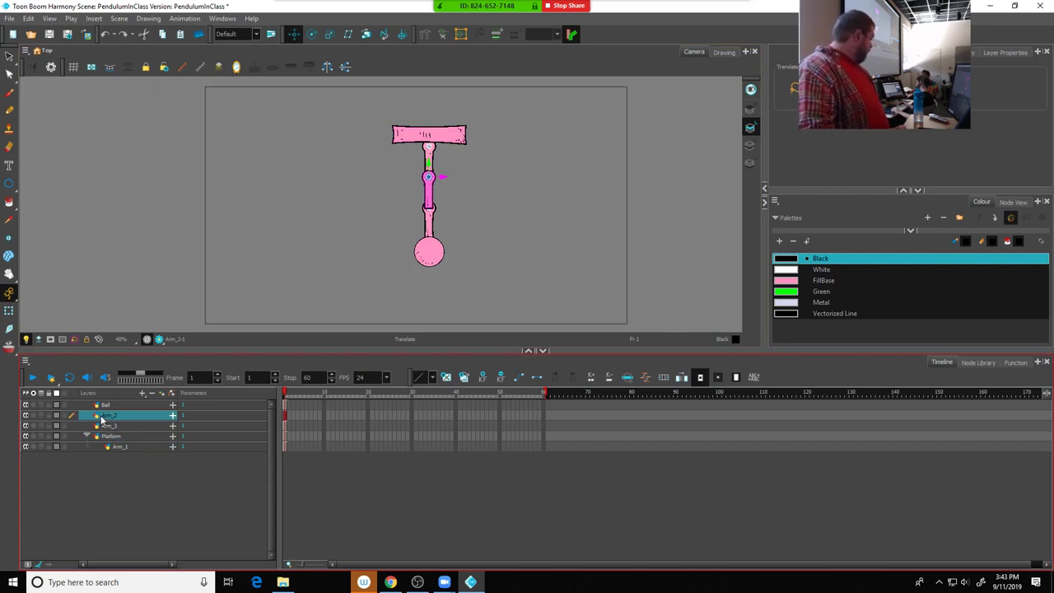
drag(101, 419, 124, 447)
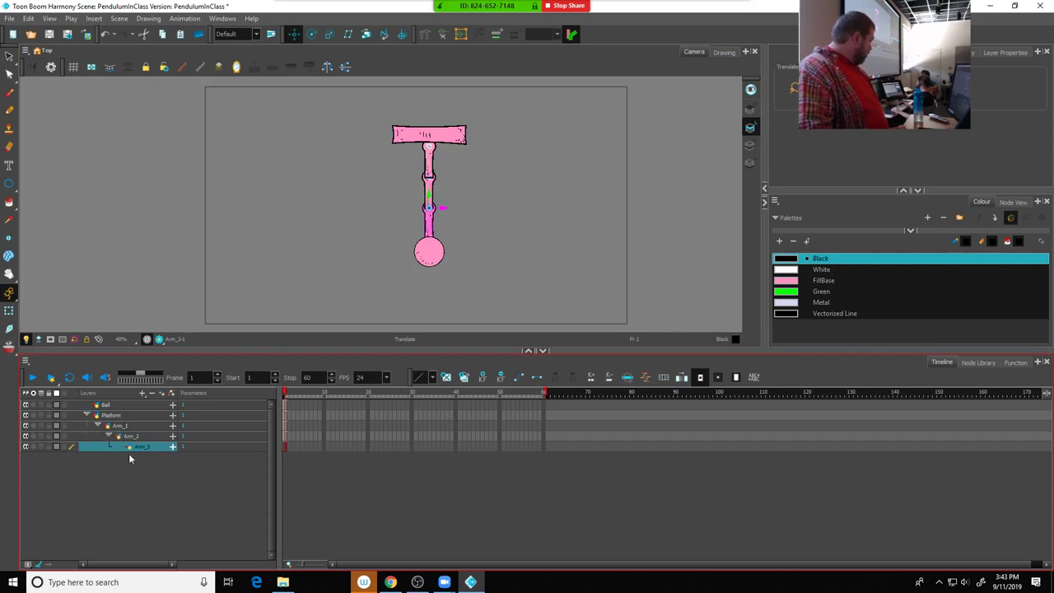
drag(105, 405, 143, 455)
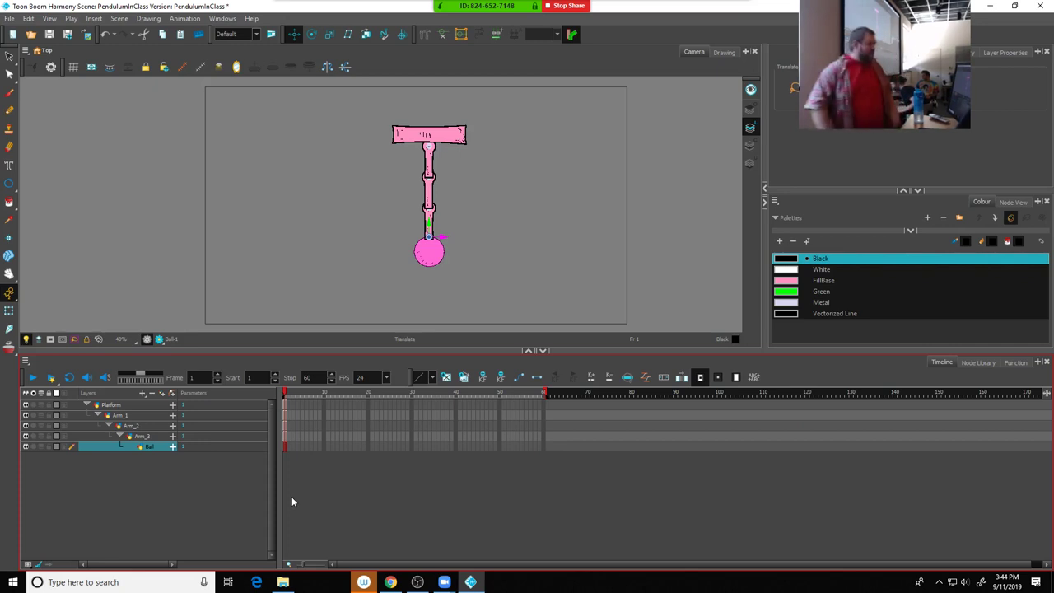
Test the full hierarchy by translating Platform towards the left of the frame and rotating it clockwise
click(293, 36)
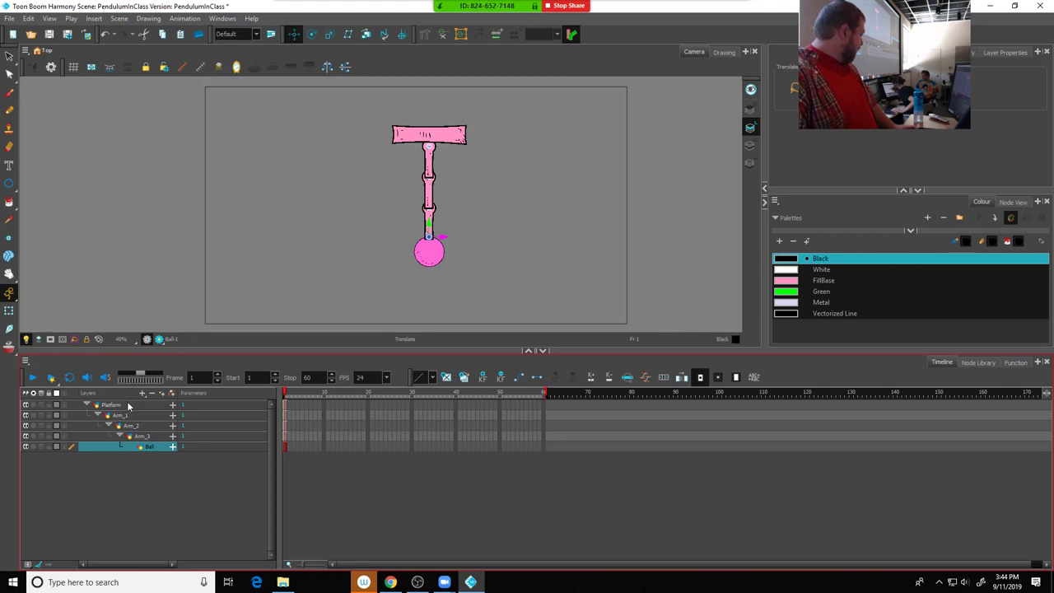
click(127, 406)
drag(444, 128, 326, 133)
click(312, 34)
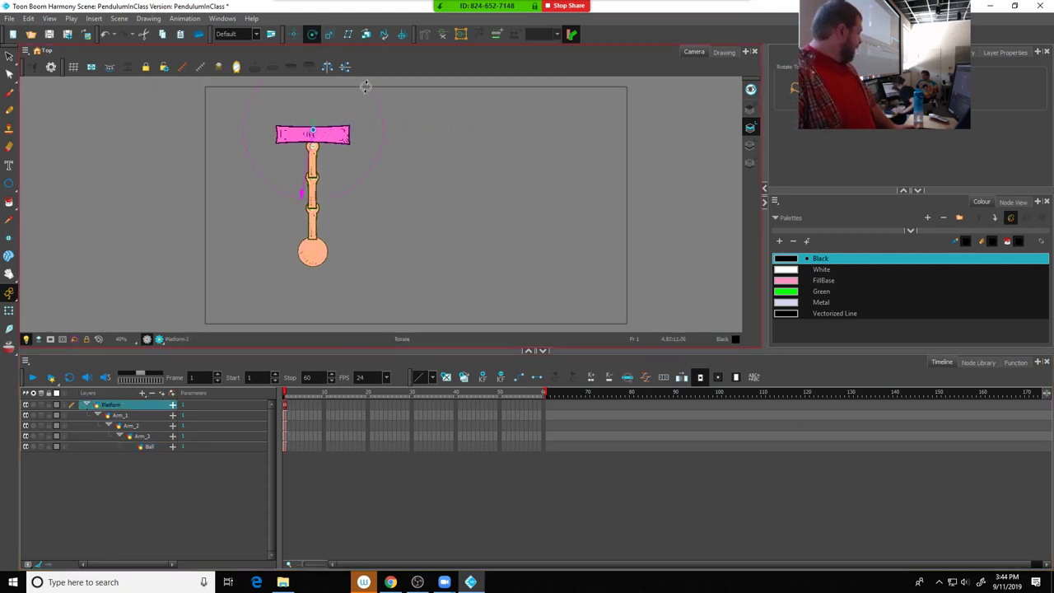
drag(366, 86, 368, 121)
Rotate Arm_1, Arm_2, Arm_3 and Ball one after another to test how the joints bend
click(119, 415)
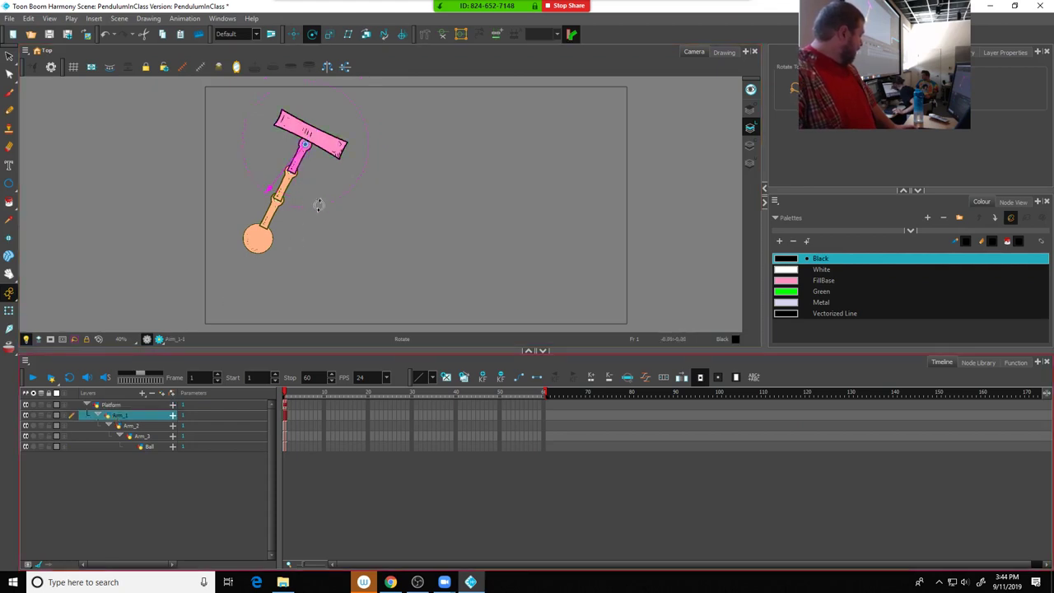
drag(348, 182, 276, 207)
click(130, 426)
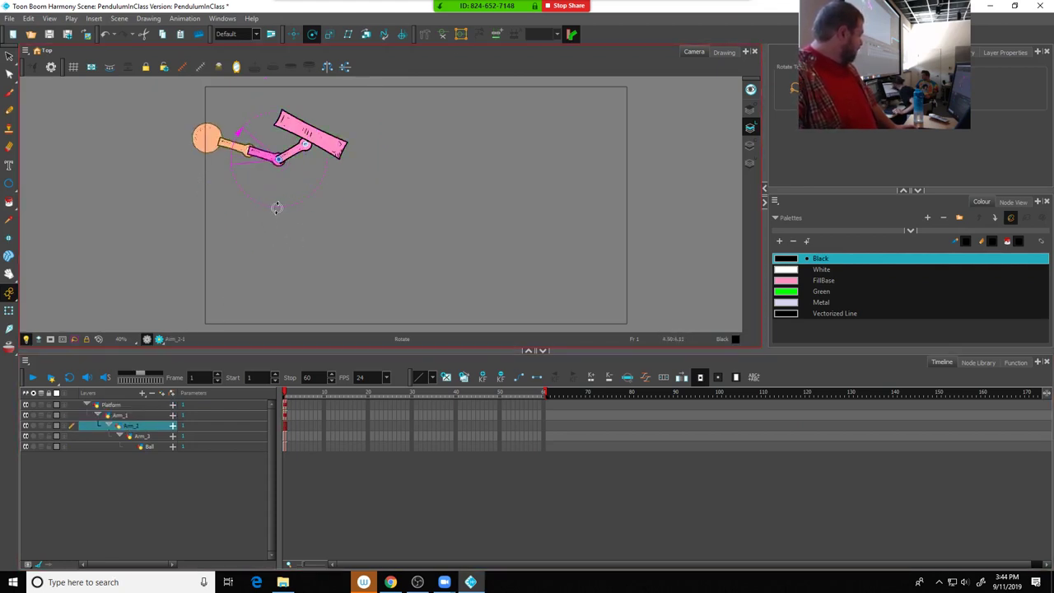
click(140, 437)
drag(297, 171, 250, 190)
click(148, 446)
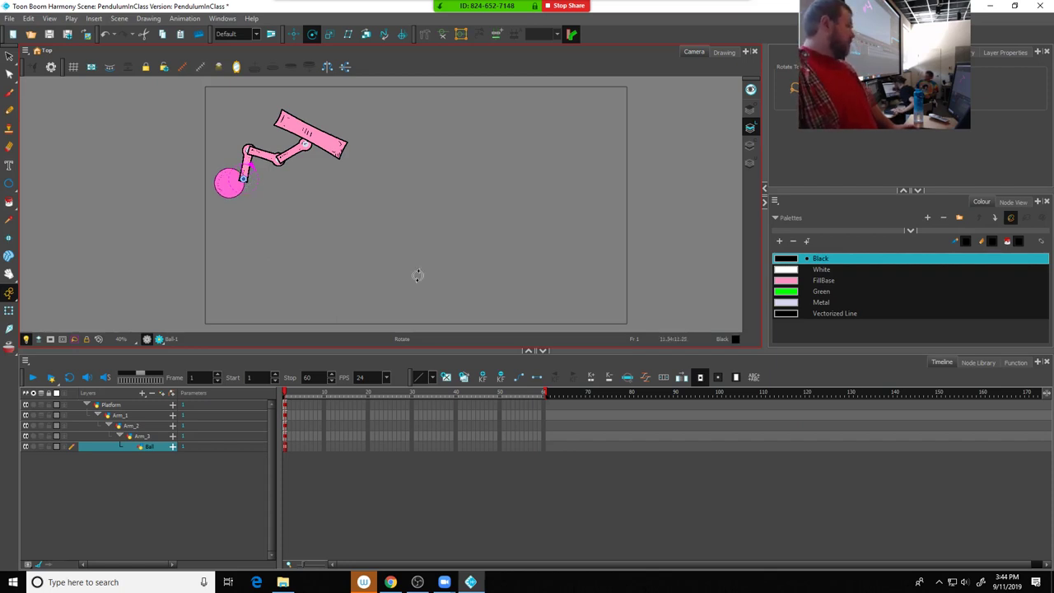
Undo all the test transformations so the pendulum returns to its straight rest pose
key(shift+t)
key(ctrl+z)
key(ctrl+z)
key(ctrl+z)
key(ctrl+z)
key(ctrl+z)
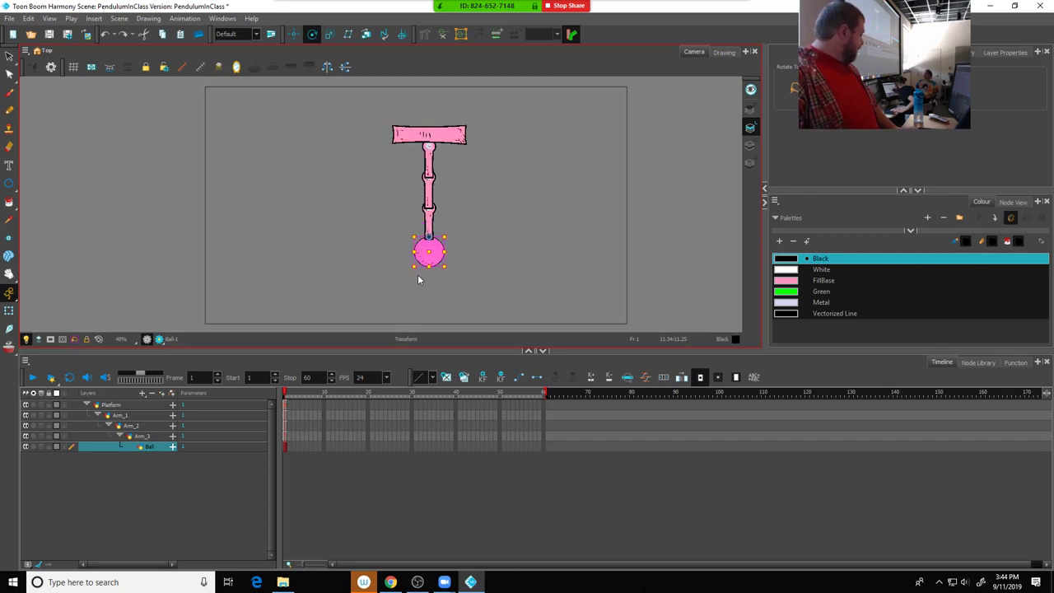
Test moving Platform with the Translate tool while Animate mode is on, and undo the move
key(alt+3)
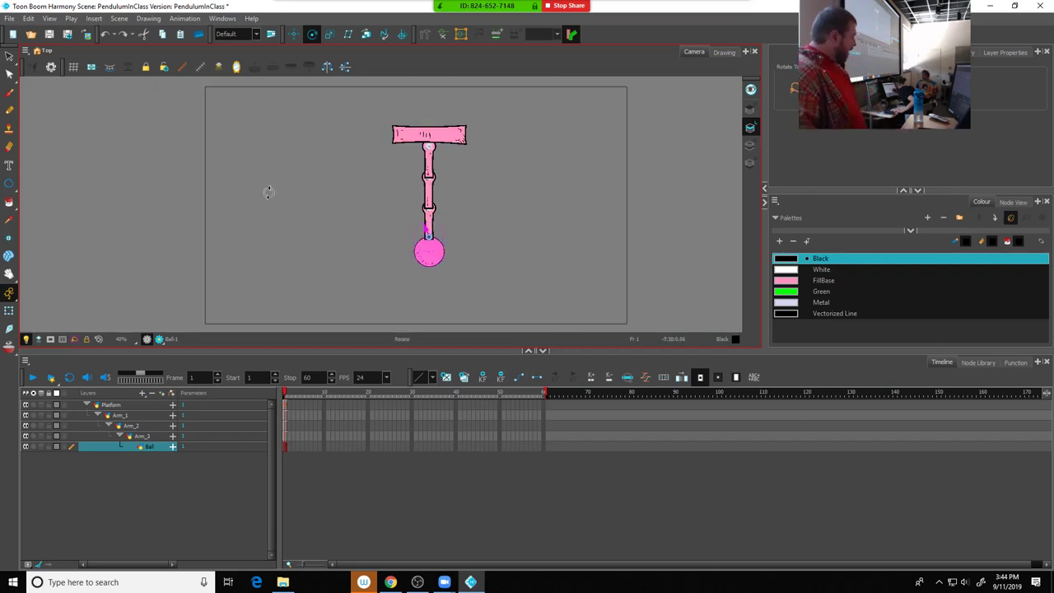
click(294, 36)
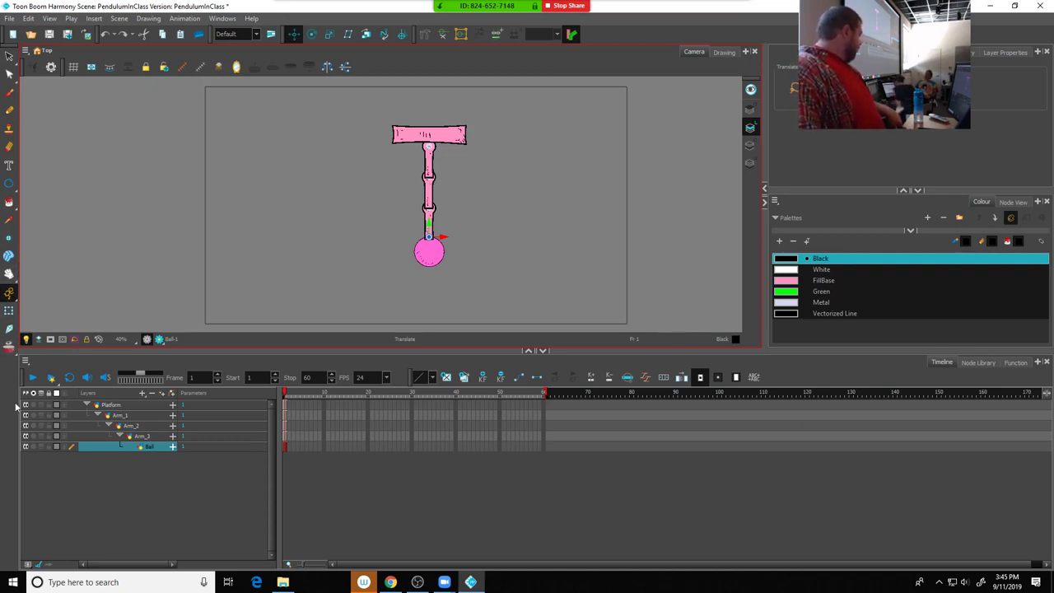
click(12, 298)
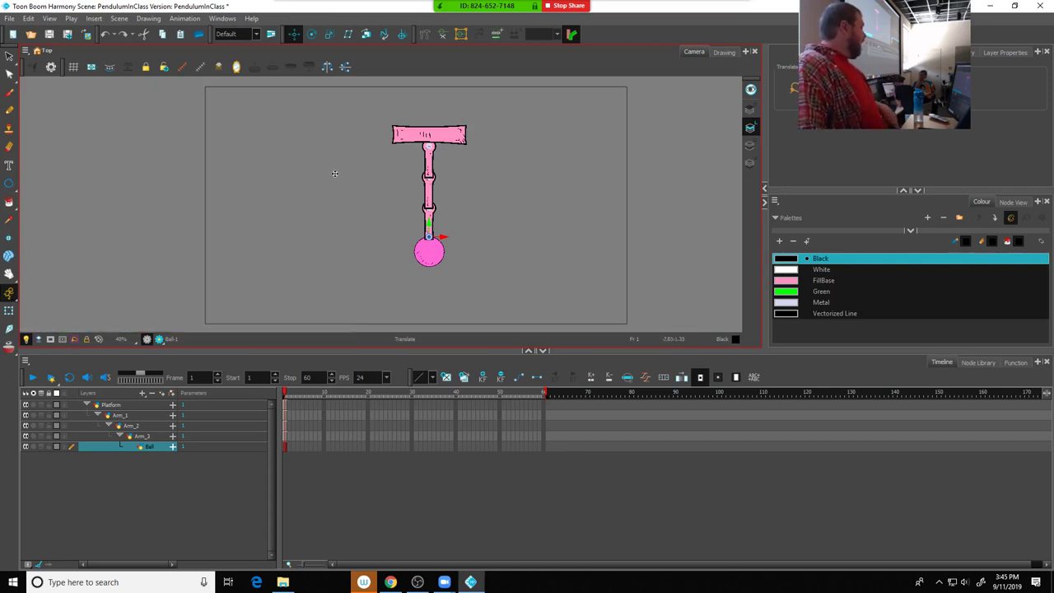
click(129, 405)
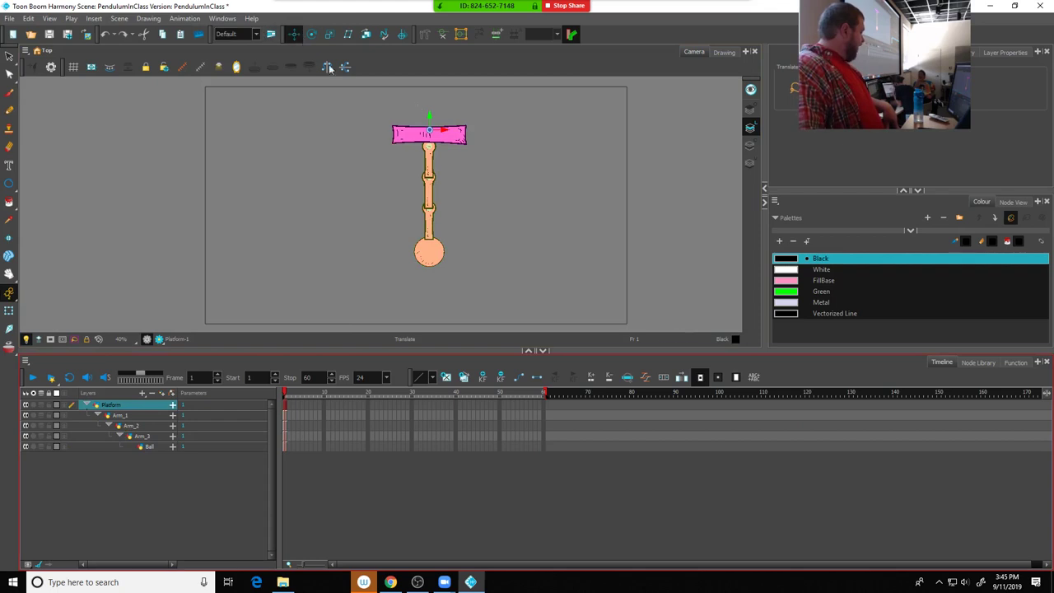
drag(442, 130, 376, 133)
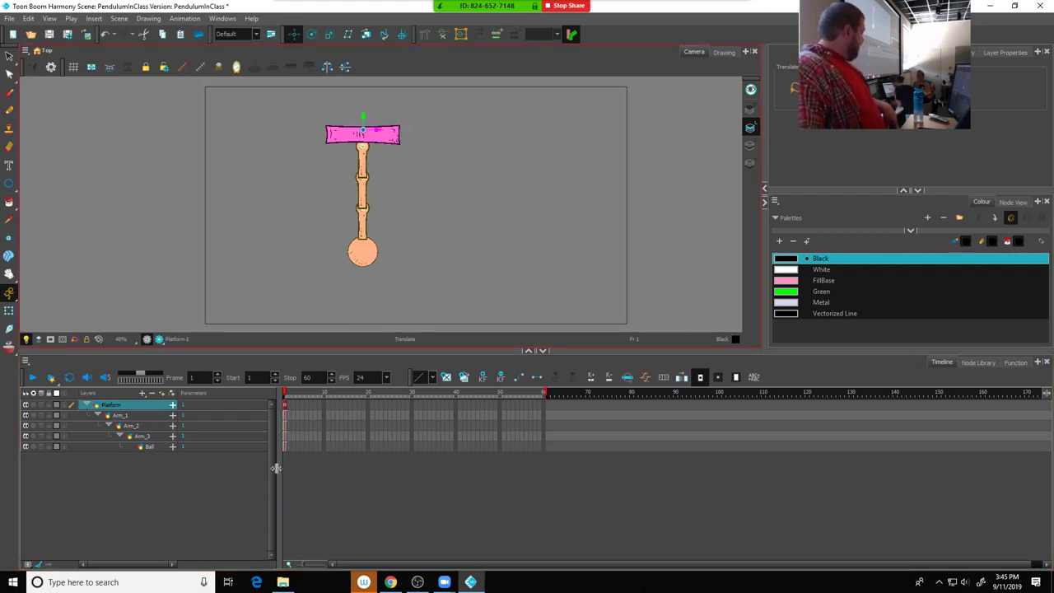
key(ctrl+z)
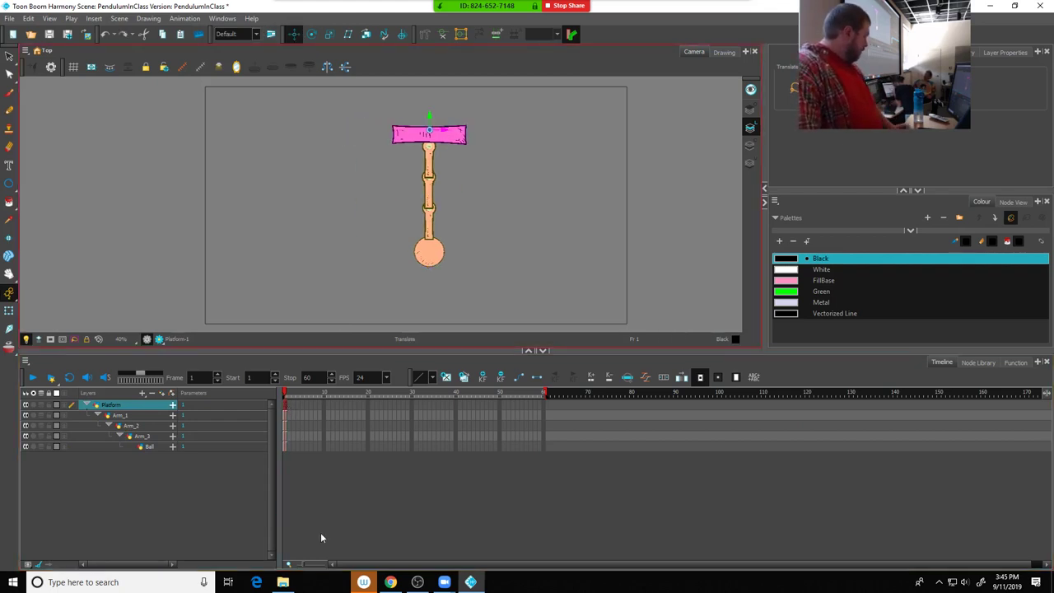
Set the animate mode to Animate Off and translate Platform with its child layers towards the left of the frame
click(9, 293)
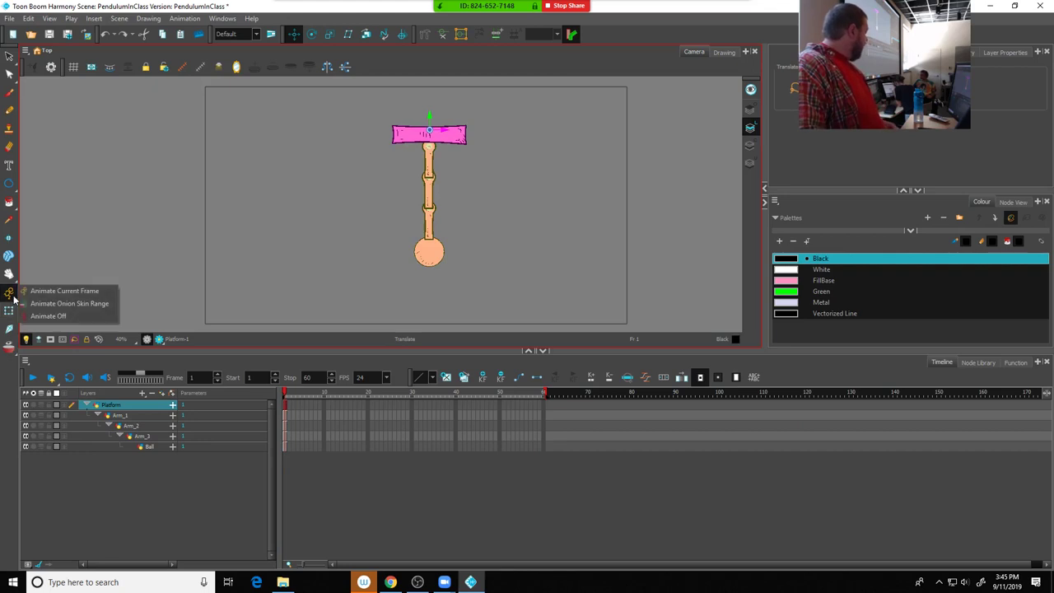
click(59, 317)
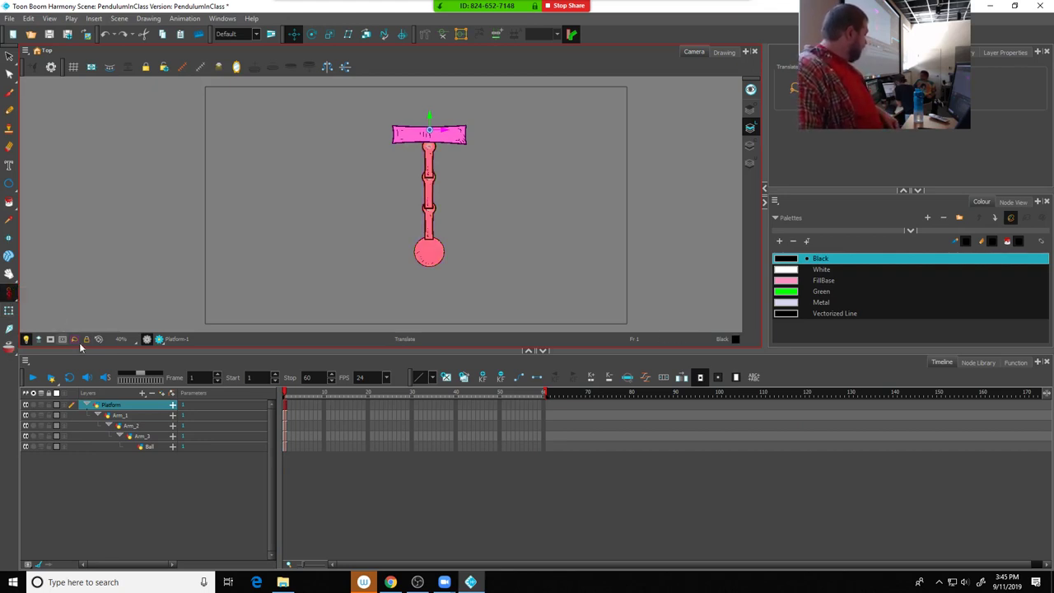
click(116, 405)
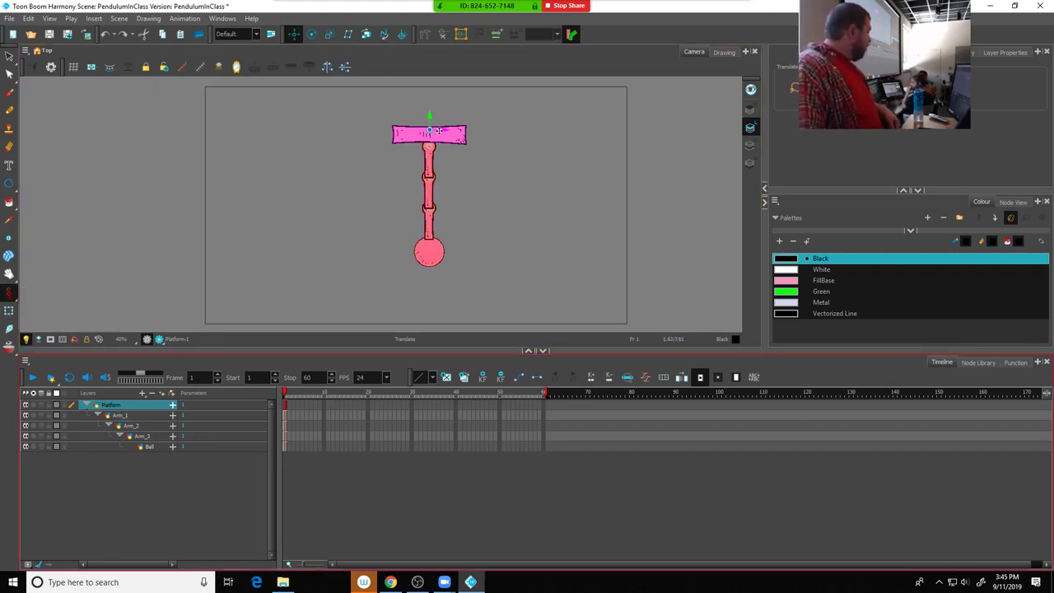
drag(439, 130, 319, 130)
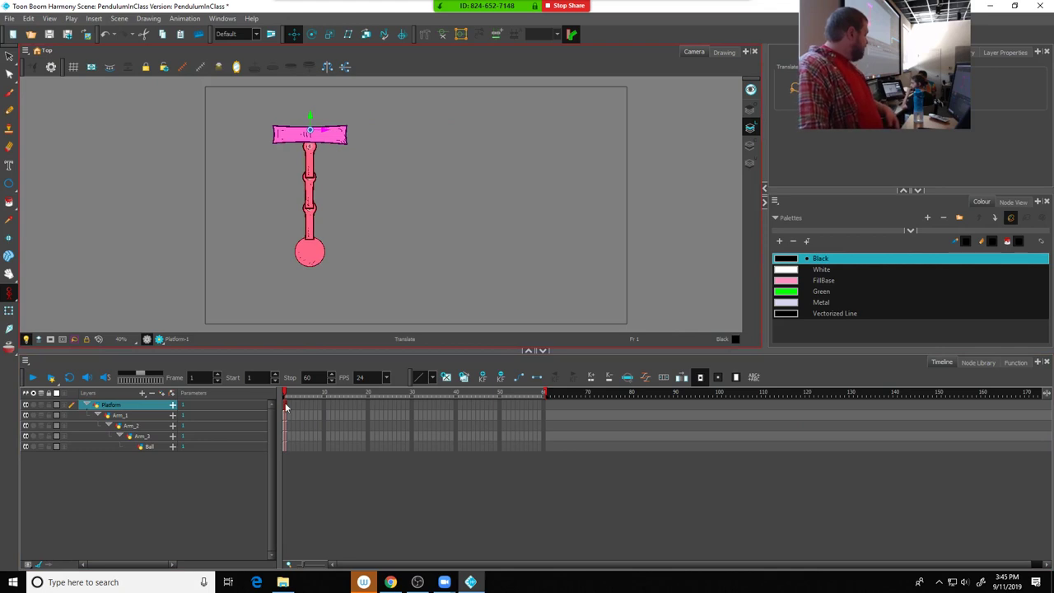
Undo the last Platform move and turn Animate mode back on
key(ctrl+z)
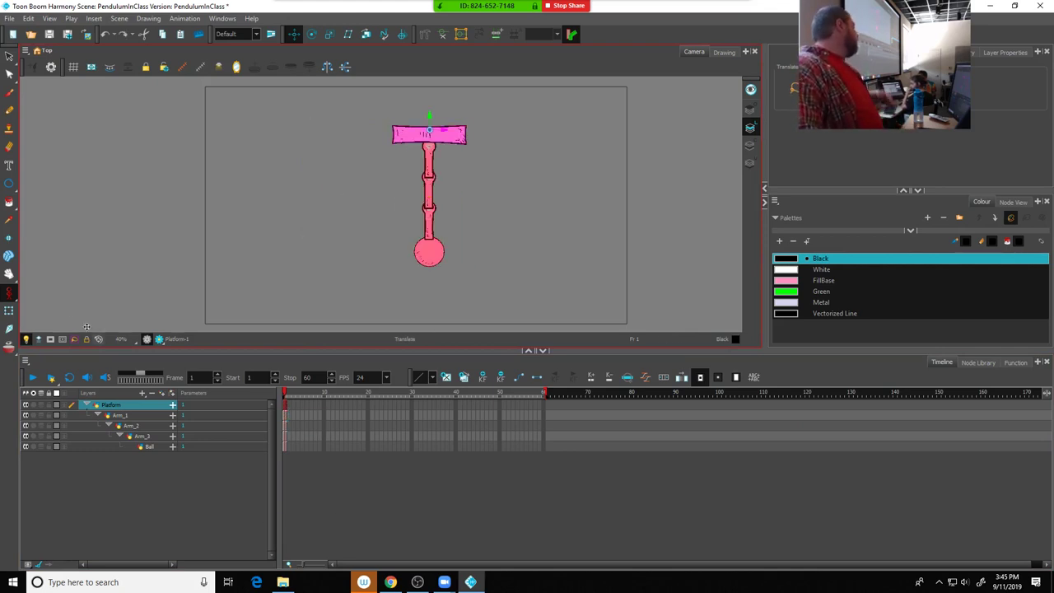
click(10, 294)
click(25, 291)
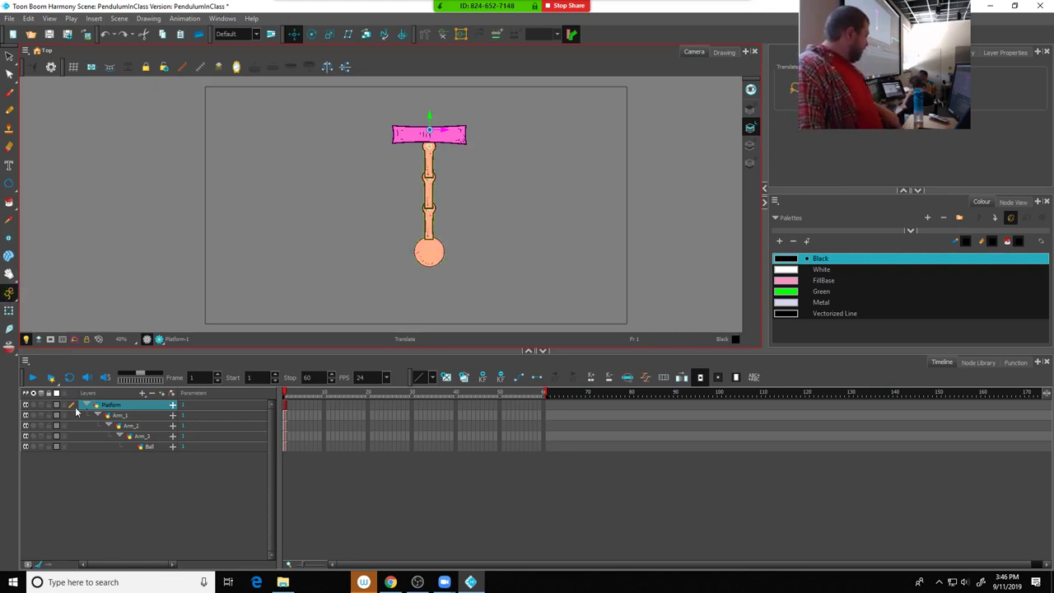
Test the arm chain with the Inverse Kinematics tool by swinging the Ball up to one side and returning it to straight
click(8, 332)
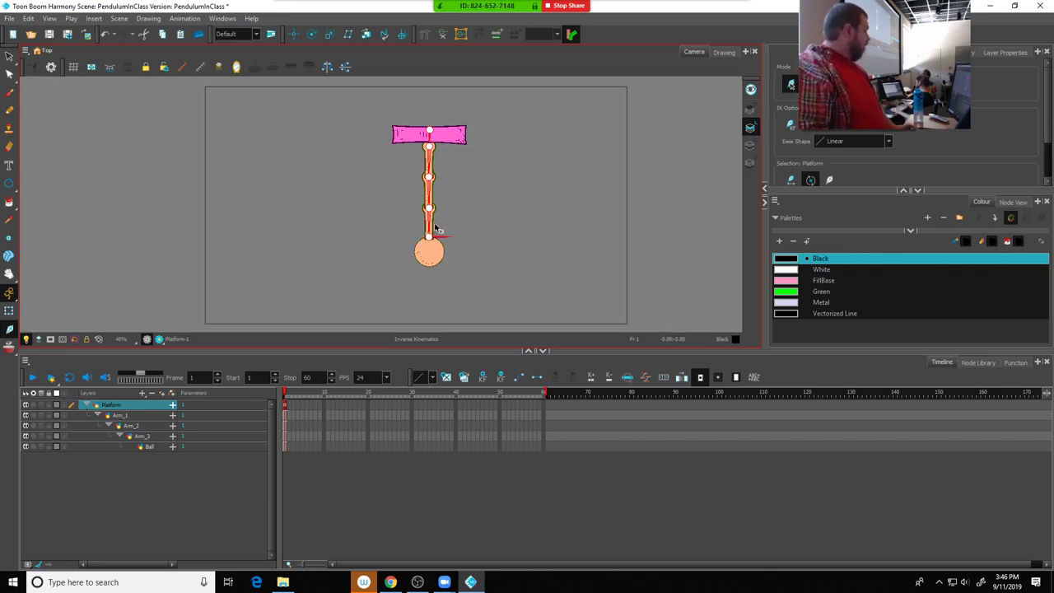
drag(434, 226, 424, 170)
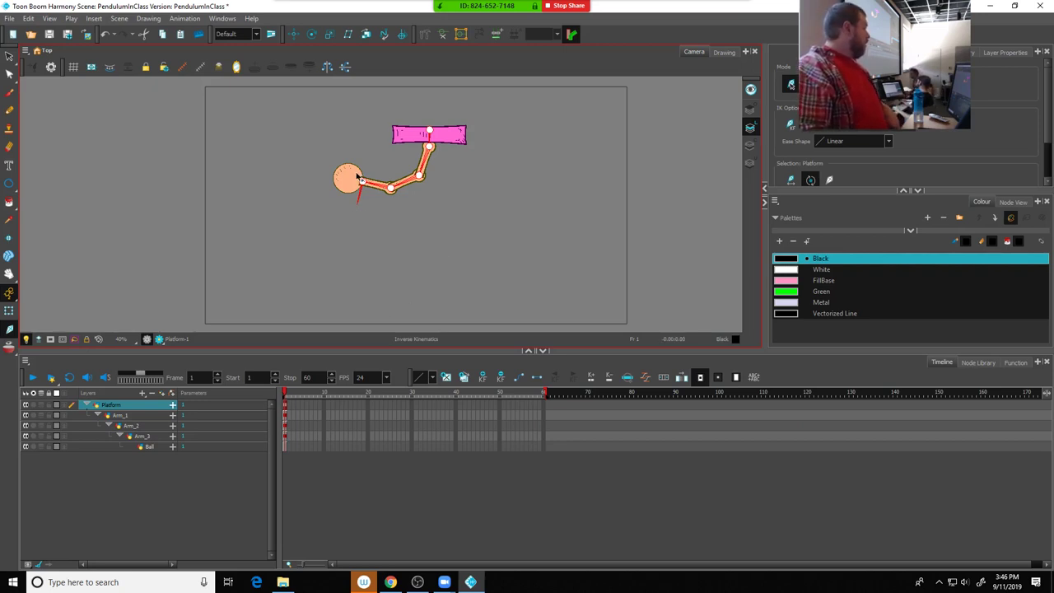
drag(363, 186, 430, 262)
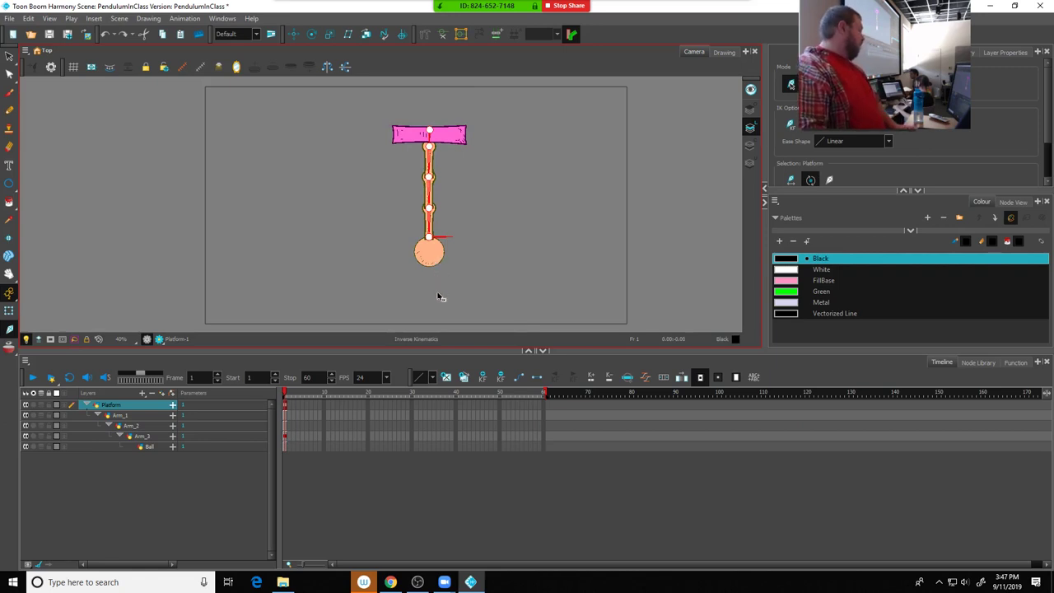
Try to re-aim the sideways IK bone at the Ball's joint while Platform is selected, checking the Inverse Kinematics tool options
scroll(436, 288, up, 5)
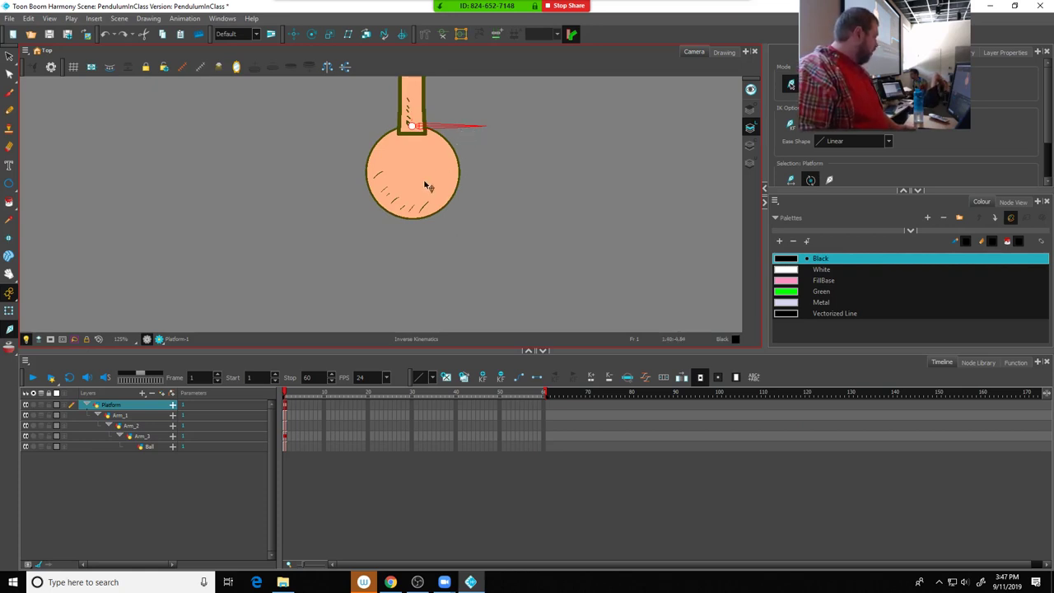
drag(461, 129, 473, 164)
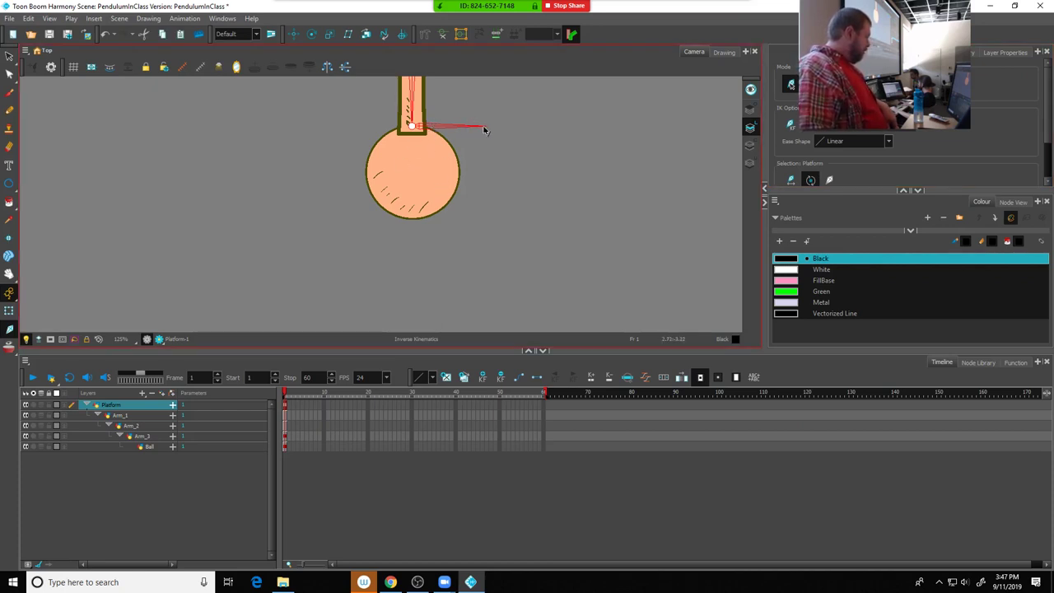
right_click(436, 131)
key(Escape)
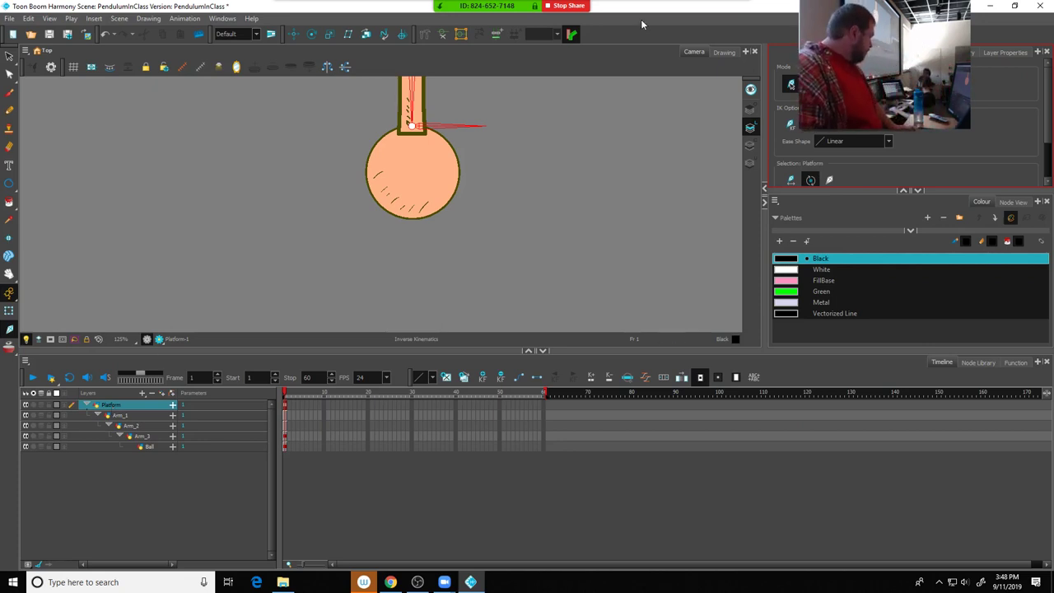
scroll(824, 157, down, 2)
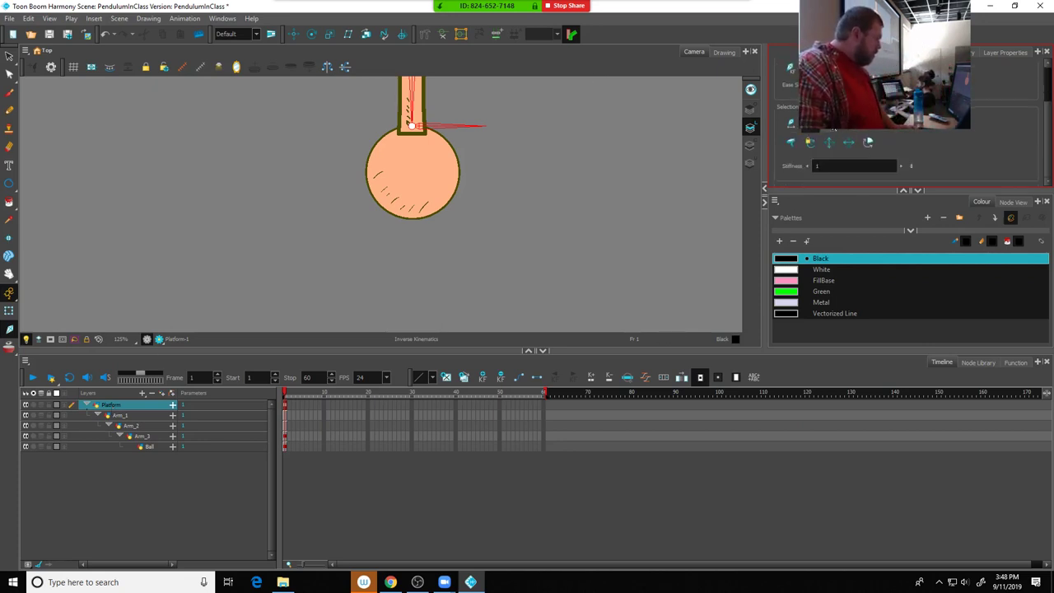
scroll(868, 129, up, 1)
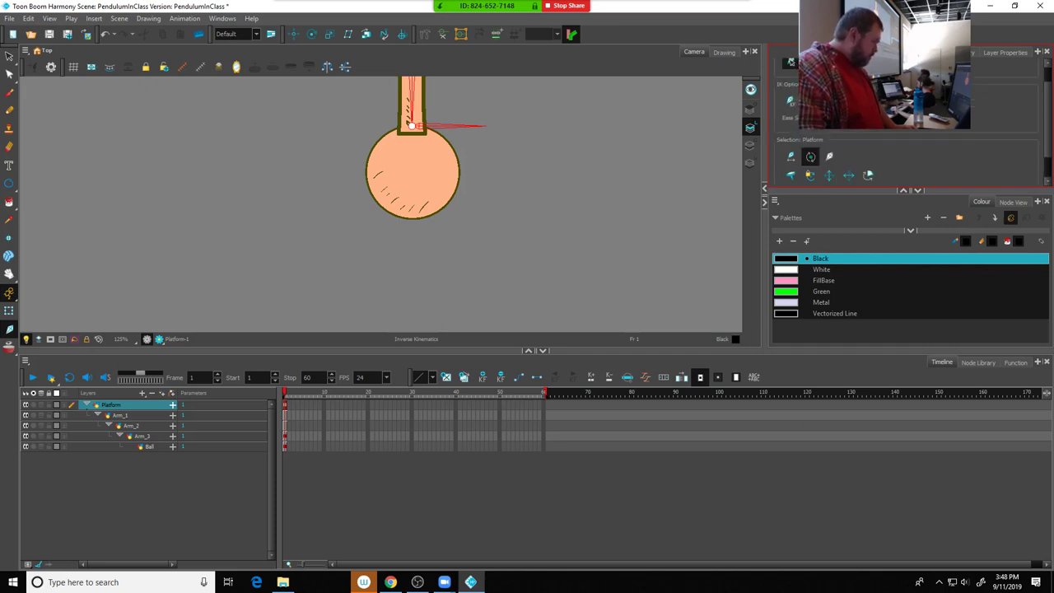
scroll(907, 124, up, 1)
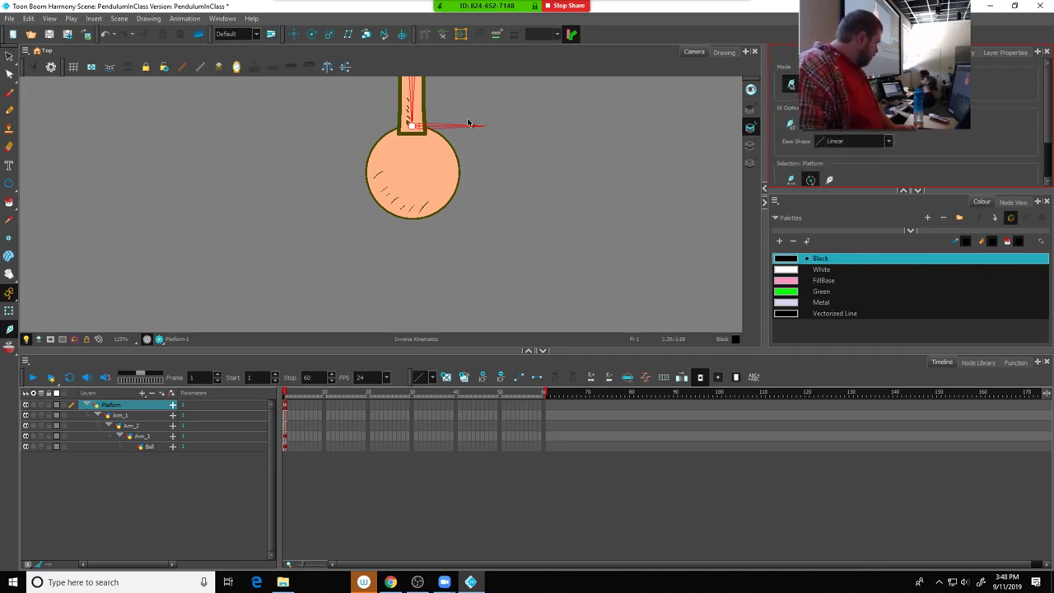
click(460, 152)
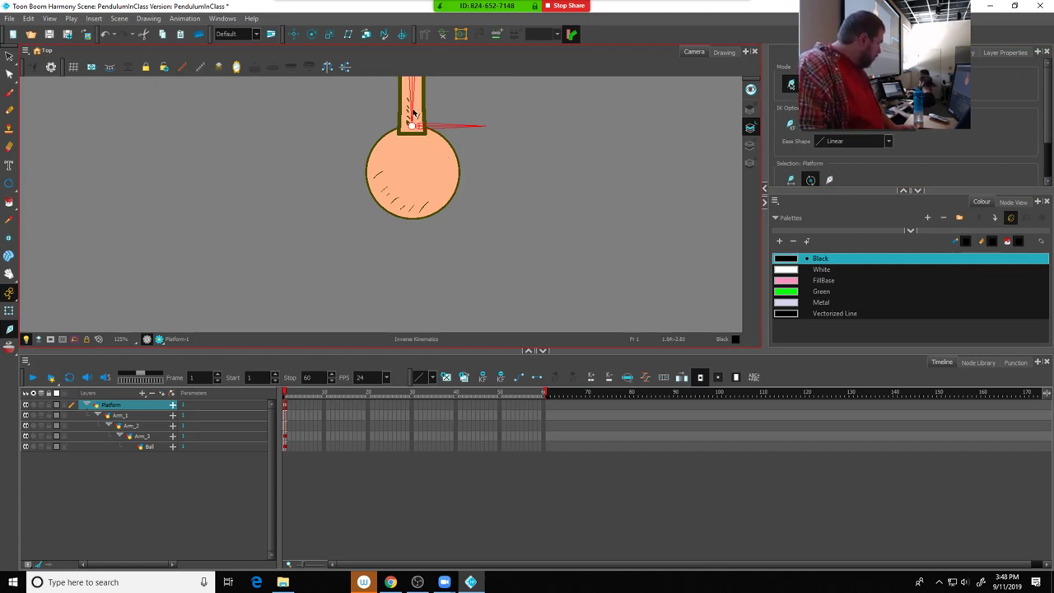
right_click(453, 127)
key(Escape)
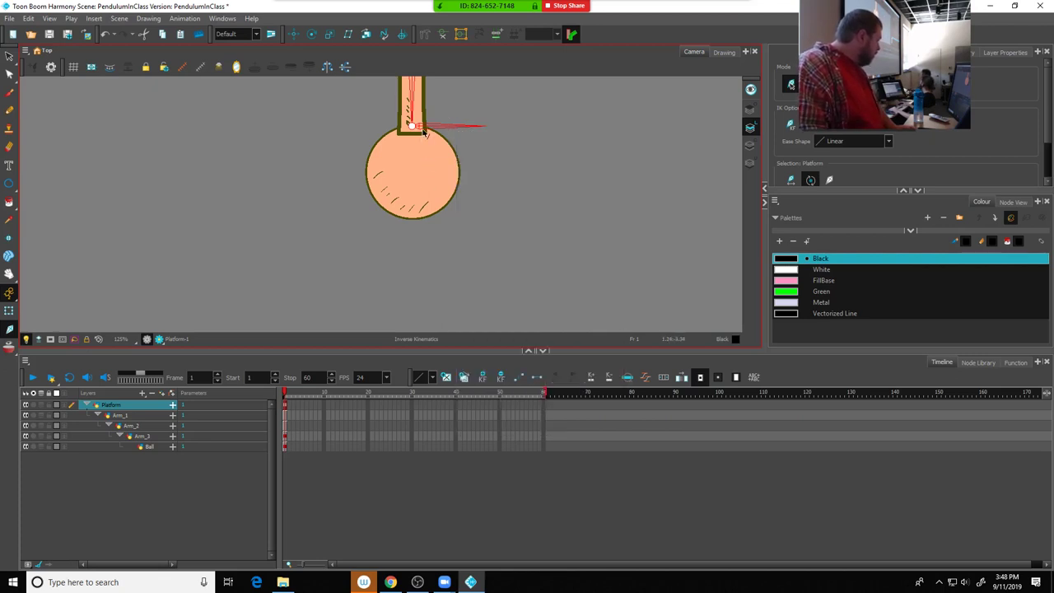
key(shift+t)
drag(423, 130, 430, 237)
key(shift+i)
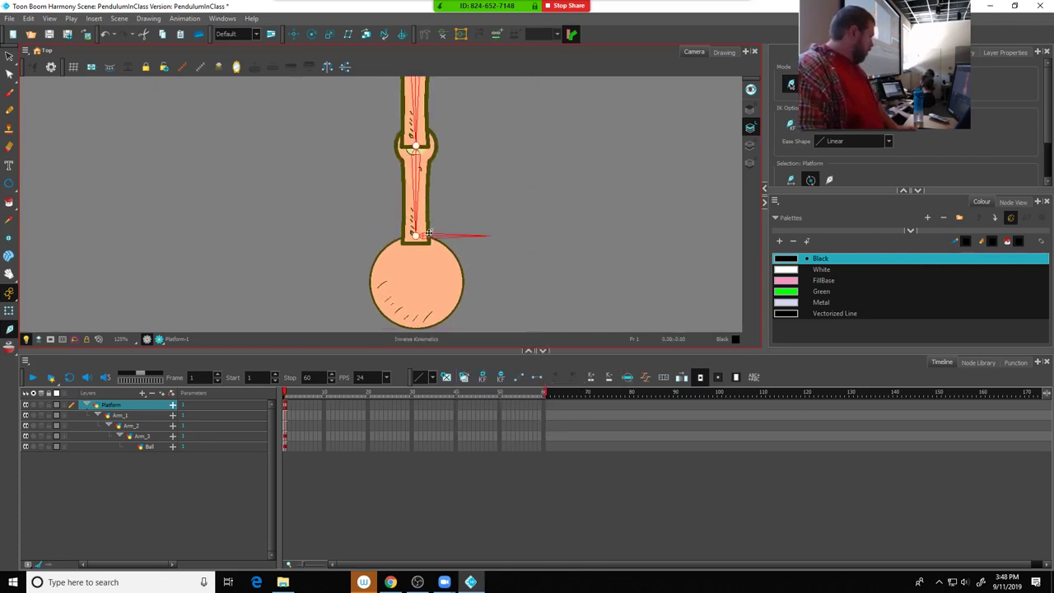
key(ctrl+z)
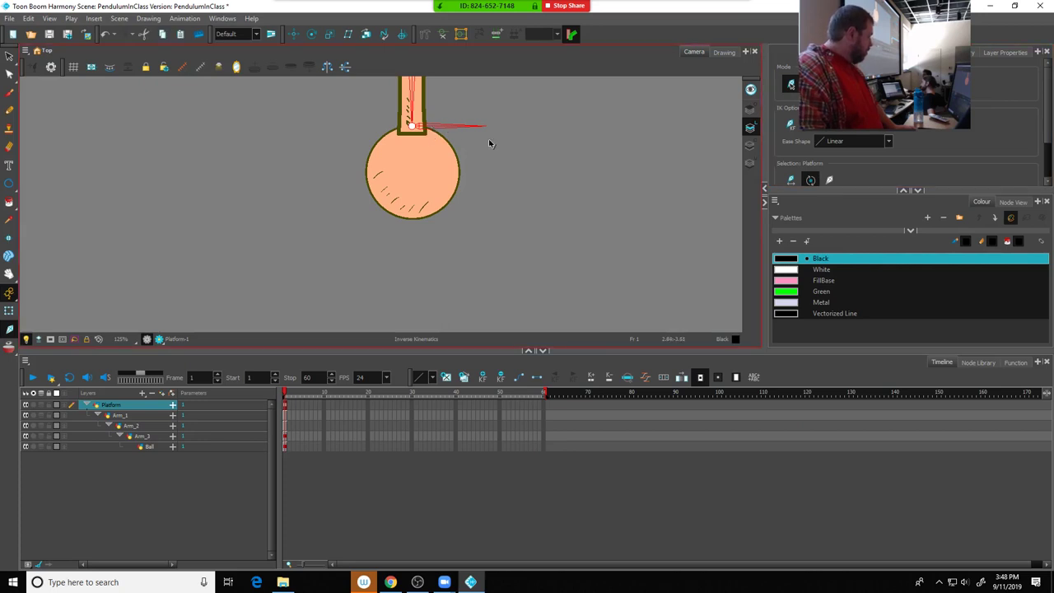
scroll(489, 141, down, 3)
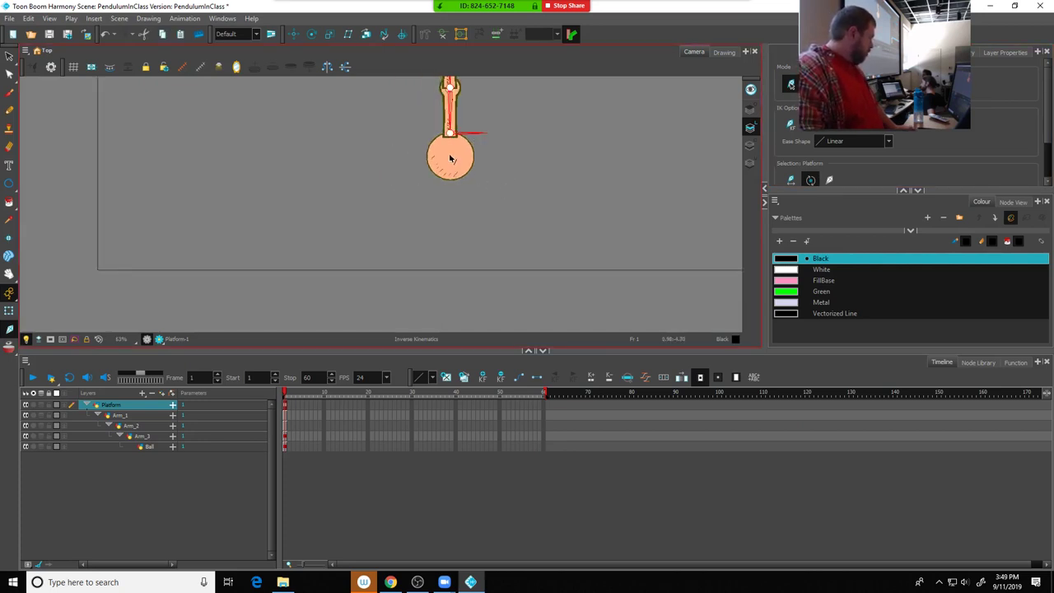
right_click(467, 135)
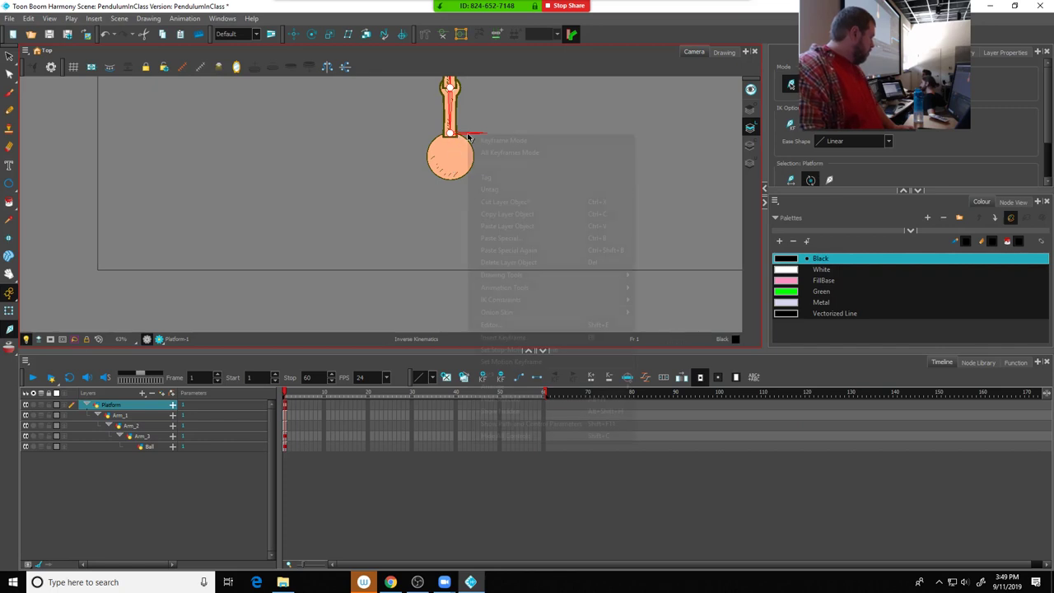
key(Escape)
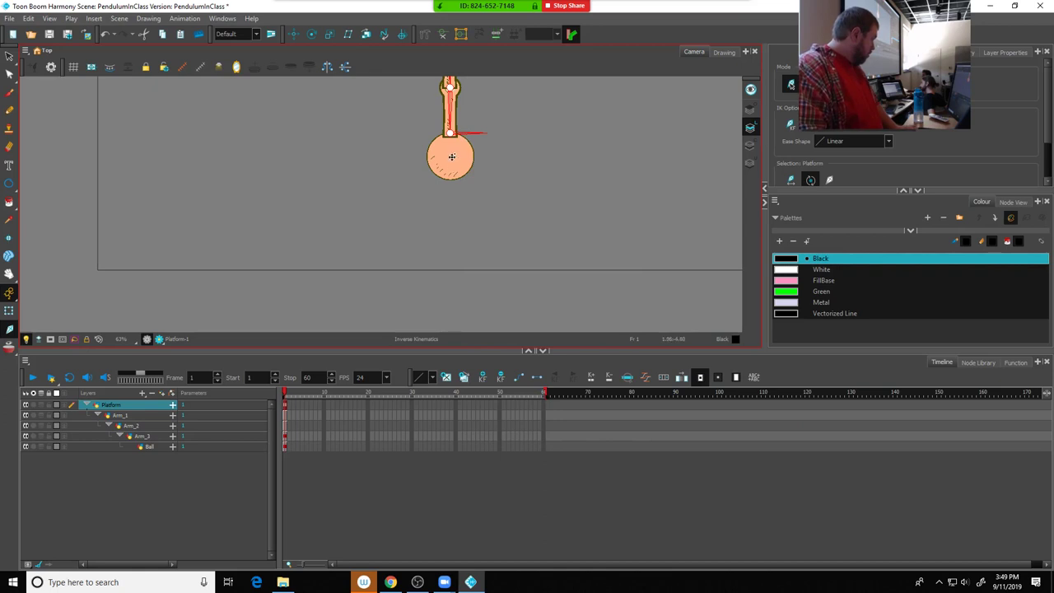
drag(451, 156, 478, 155)
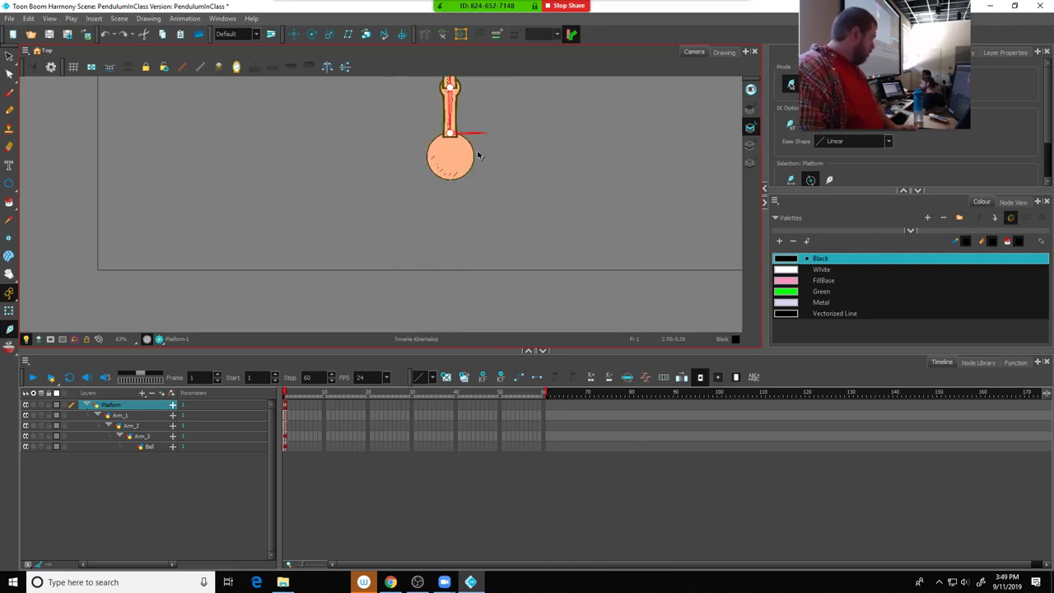
Select Ball and rotate its IK bone to point straight down to the ball's lower edge
scroll(478, 155, up, 5)
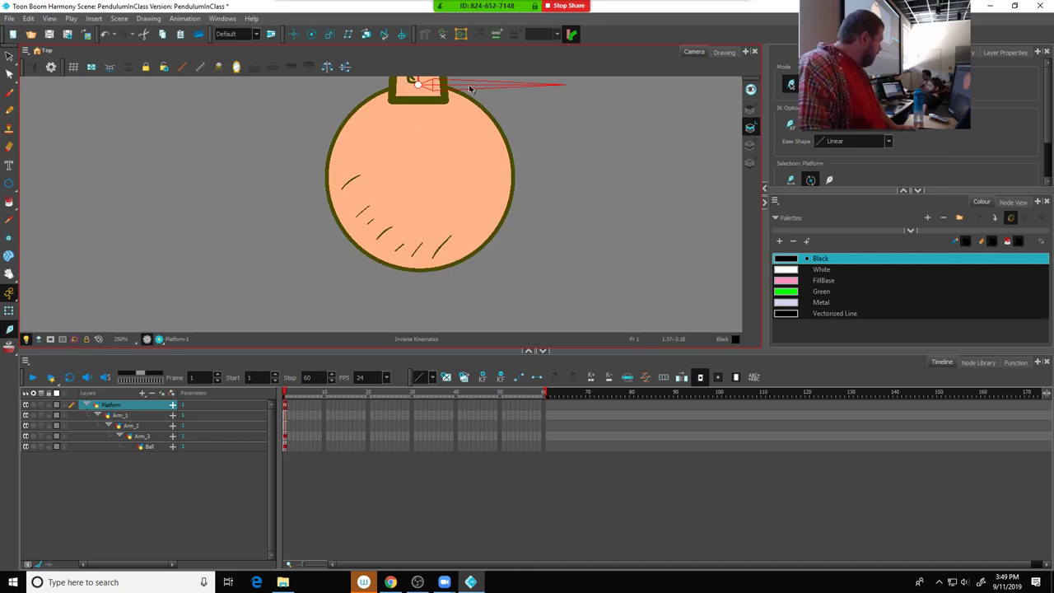
click(445, 124)
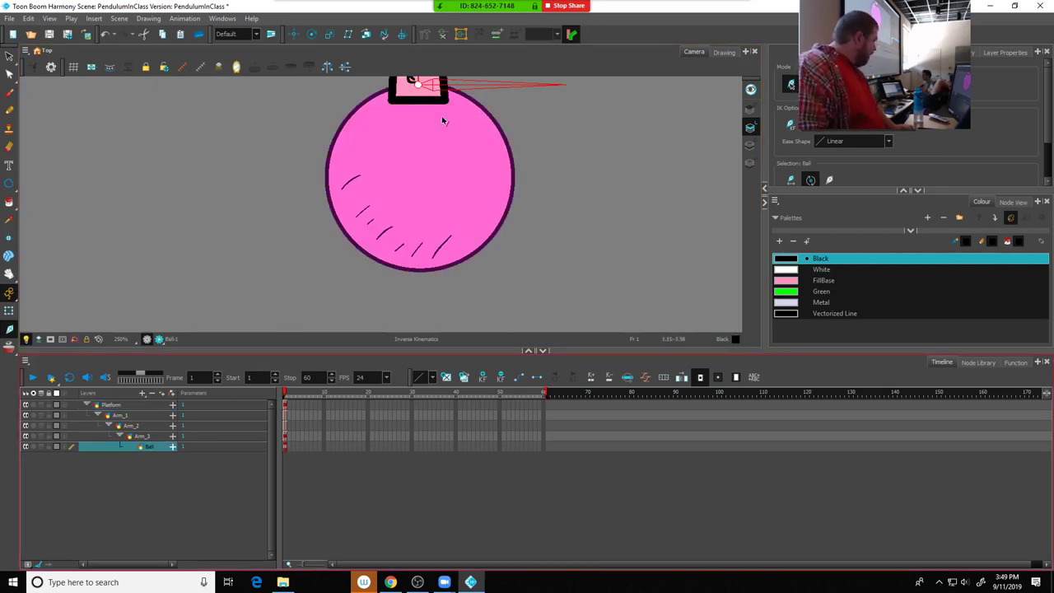
drag(481, 86, 424, 270)
scroll(449, 233, down, 3)
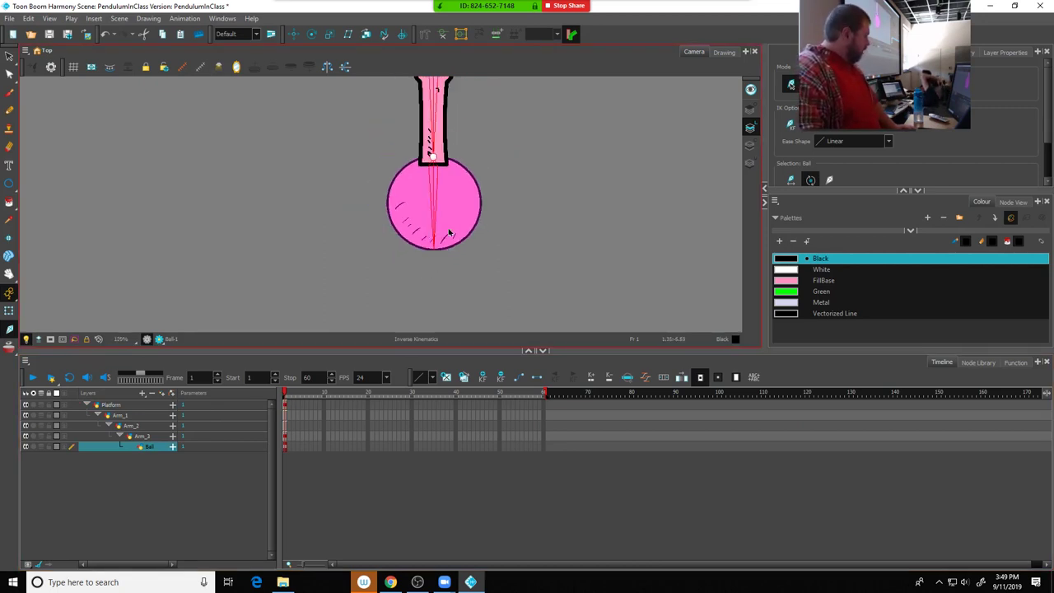
scroll(449, 233, down, 4)
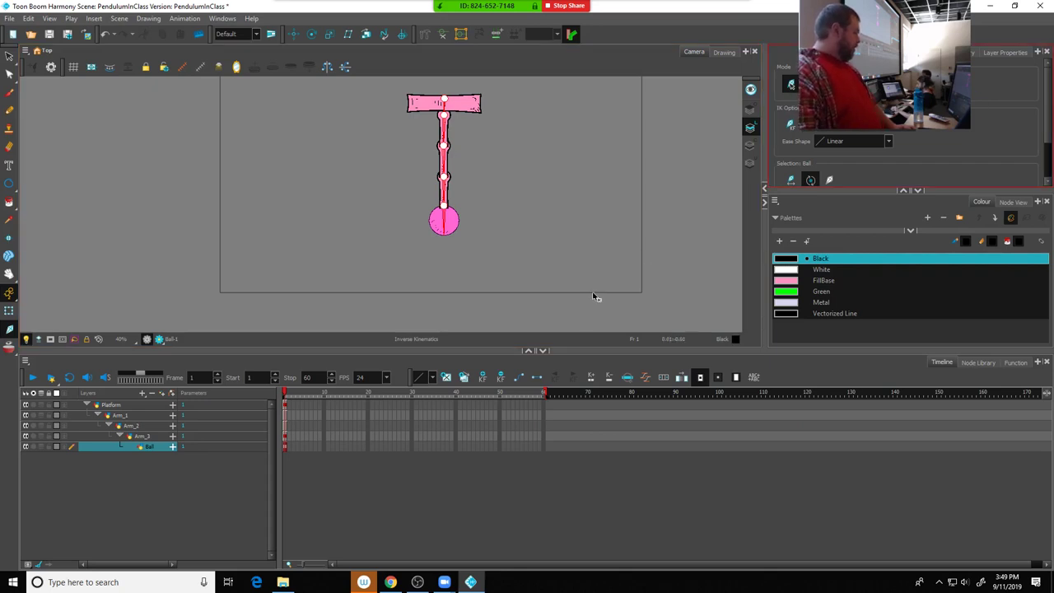
Select Platform and test the IK chain by swinging the Ball up to the right and pulling the Arm_1–Arm_2 joint outward
click(136, 406)
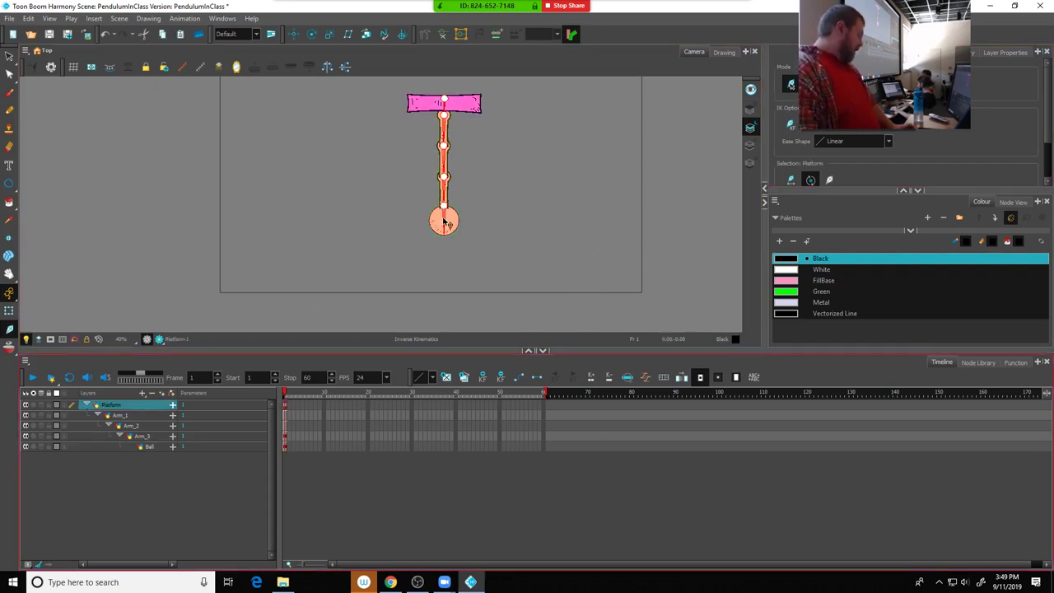
drag(443, 222, 497, 167)
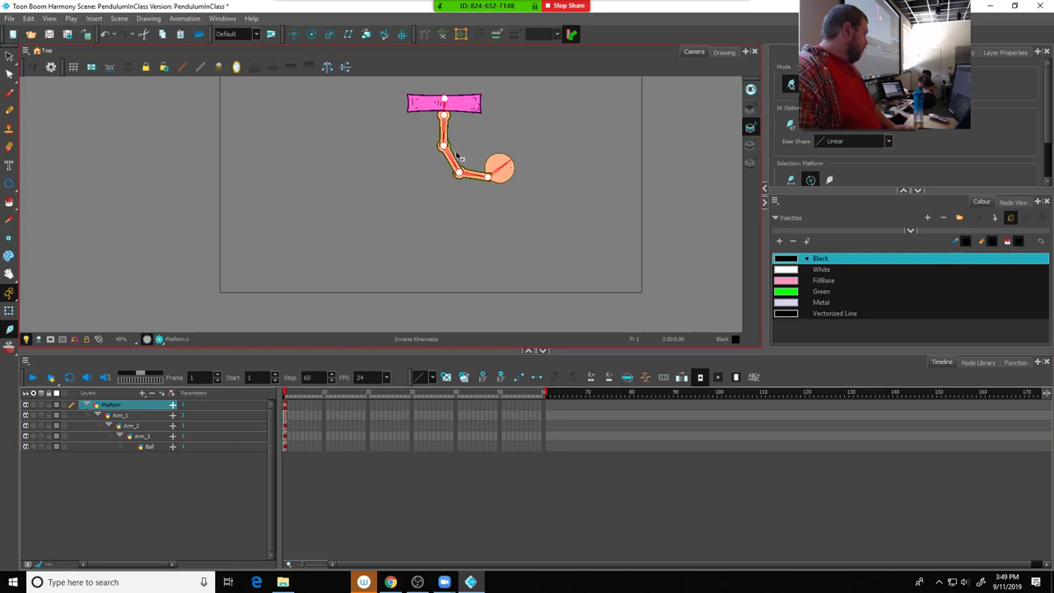
mouse_move(447, 141)
mouse_down()
mouse_move(453, 133)
mouse_move(460, 142)
mouse_up()
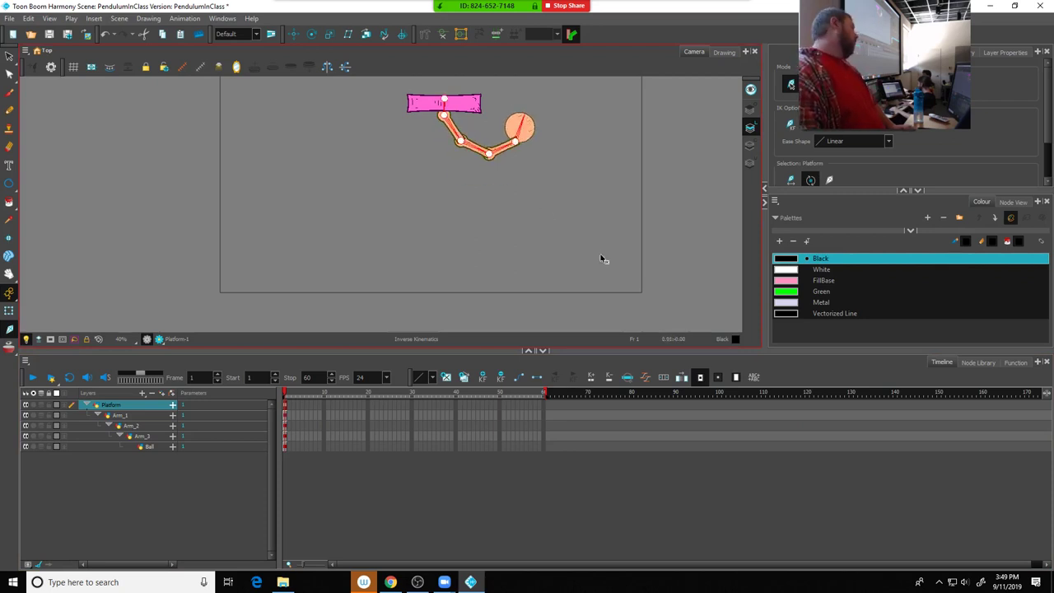
click(702, 375)
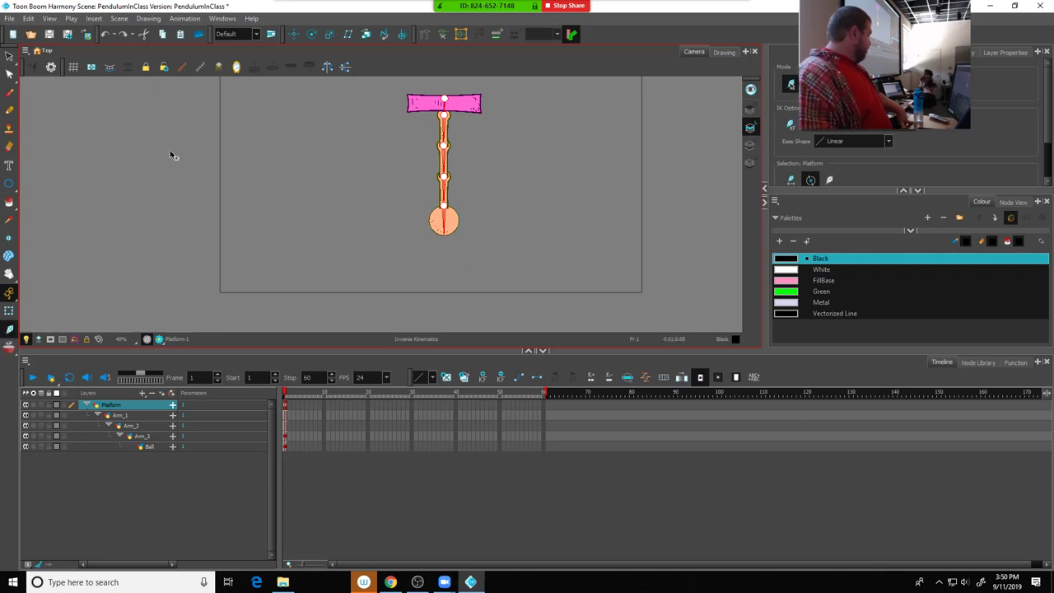
Examine the pivot positions of Platform, Arm_1 and Arm_2 by selecting each one with the Translate tool
click(294, 34)
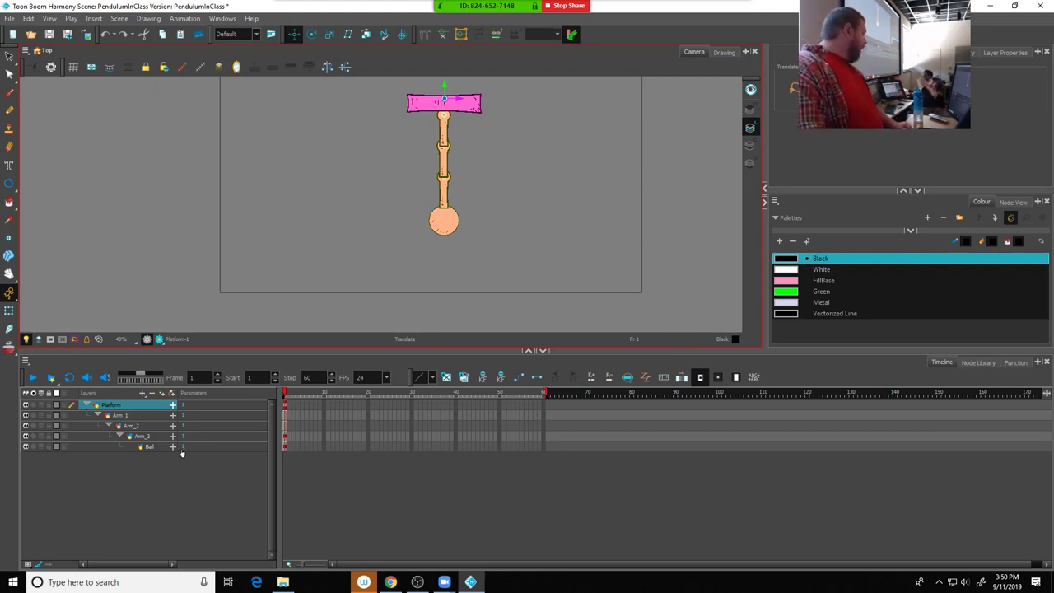
scroll(416, 186, up, 3)
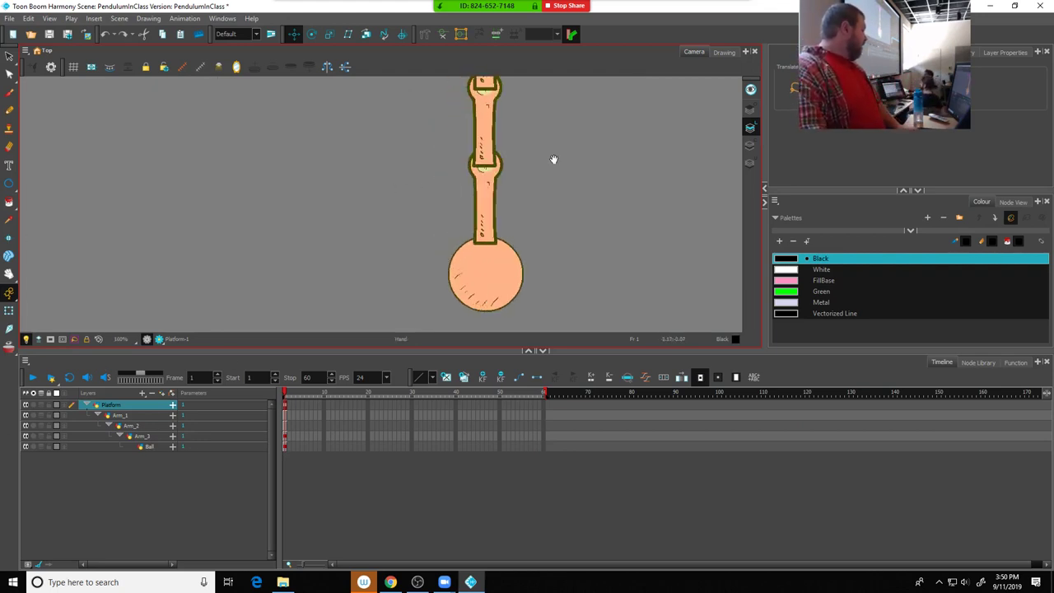
drag(554, 159, 494, 249)
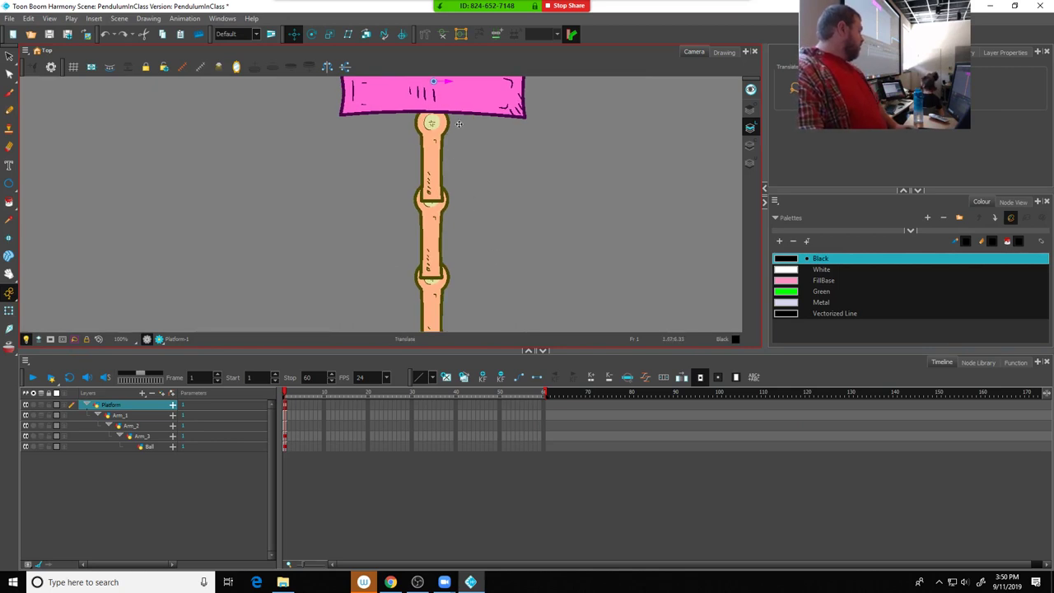
scroll(414, 224, down, 3)
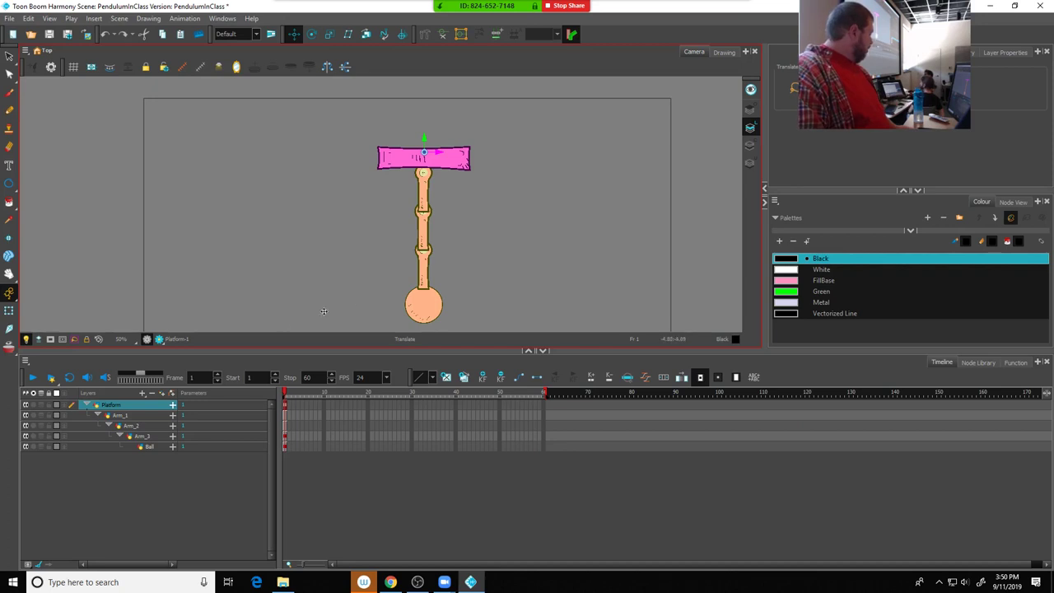
click(128, 418)
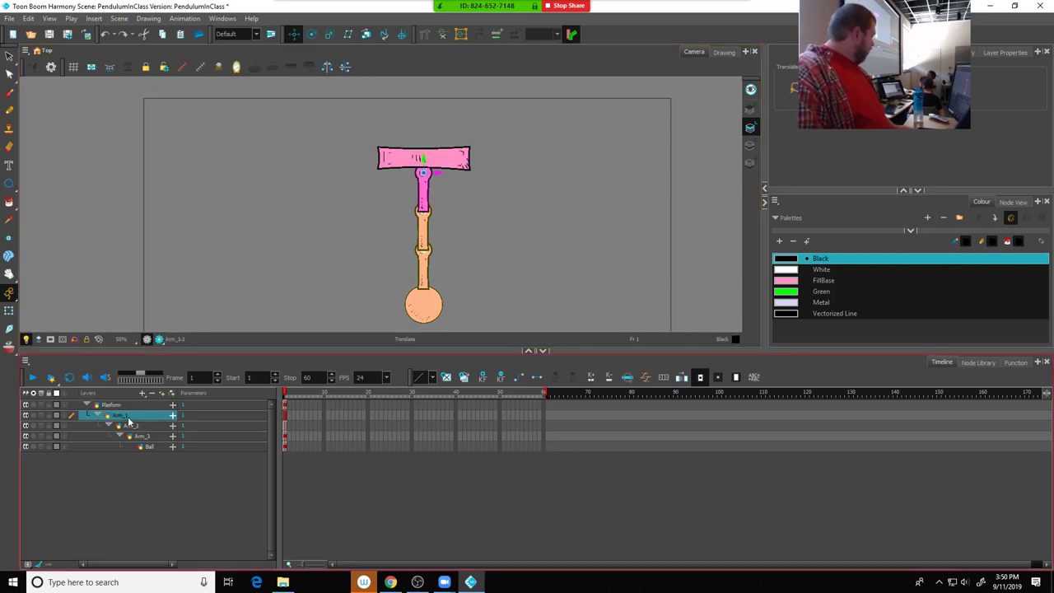
click(124, 406)
scroll(396, 191, up, 2)
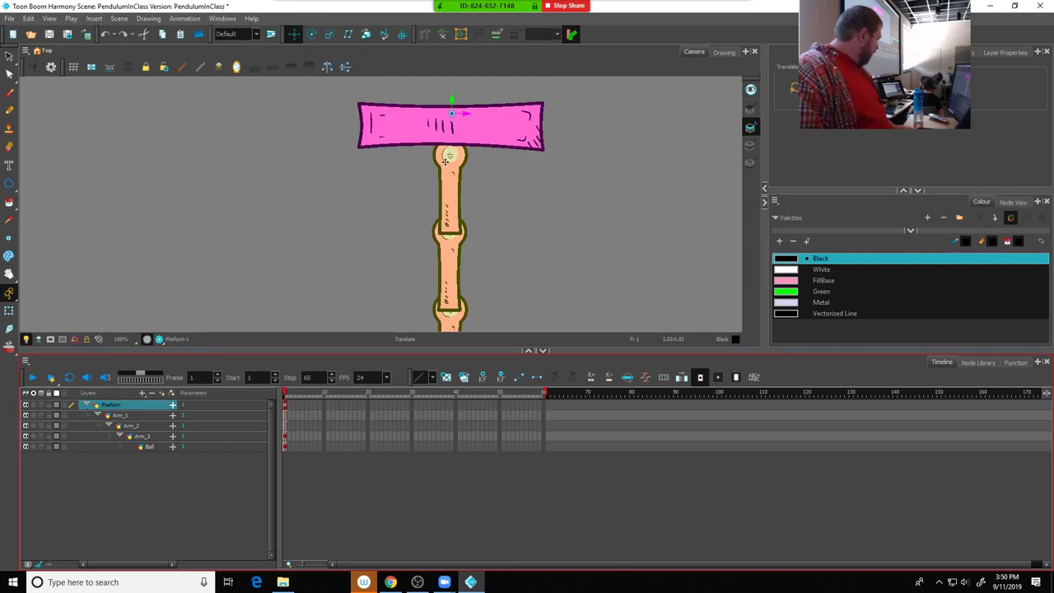
click(125, 416)
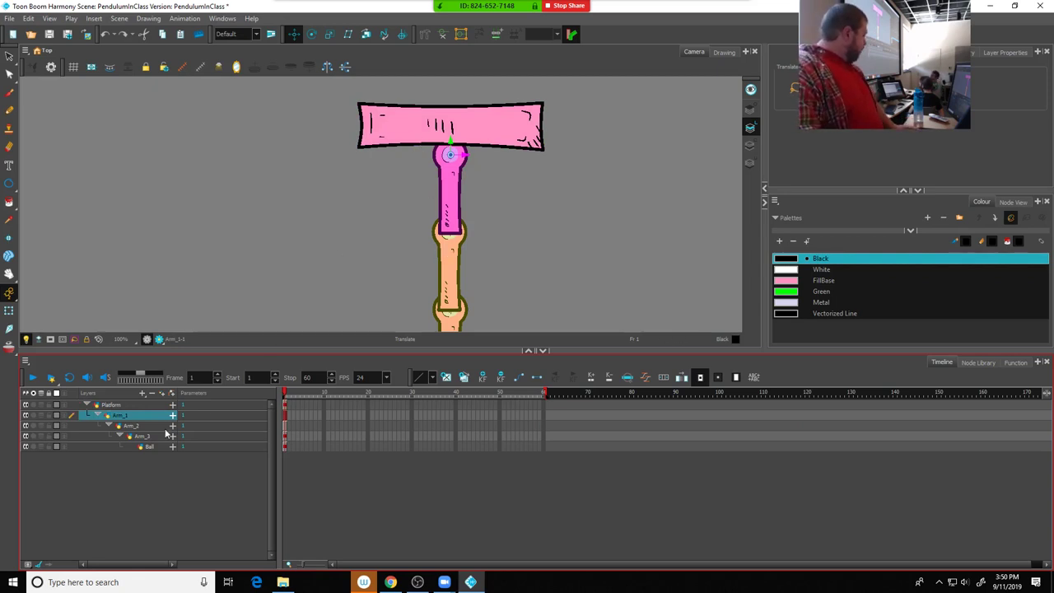
click(448, 257)
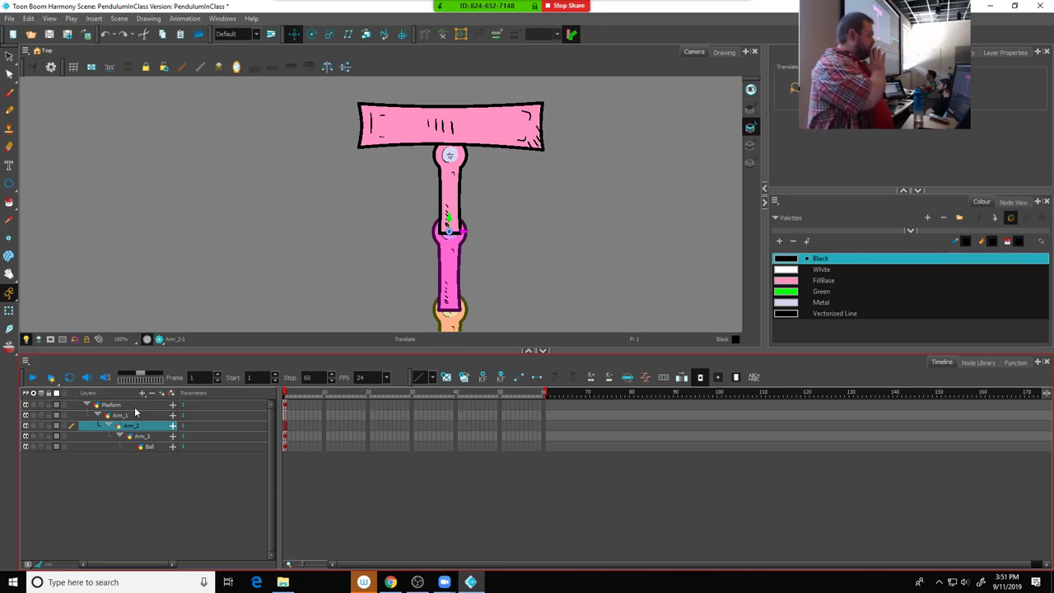
Save the scene as a new version named PendulumInClass2
click(9, 19)
click(44, 104)
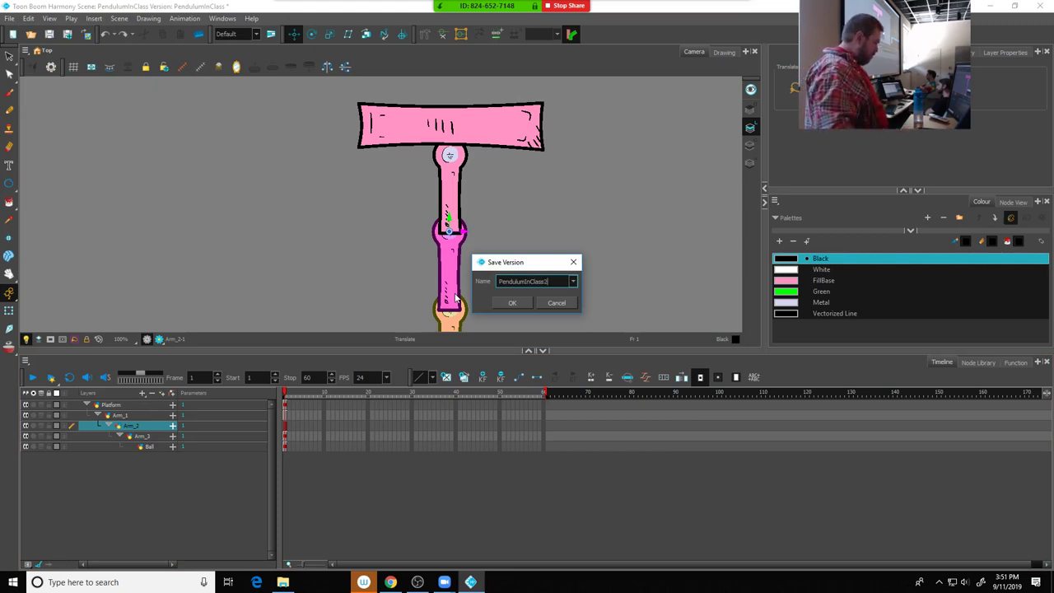
click(518, 306)
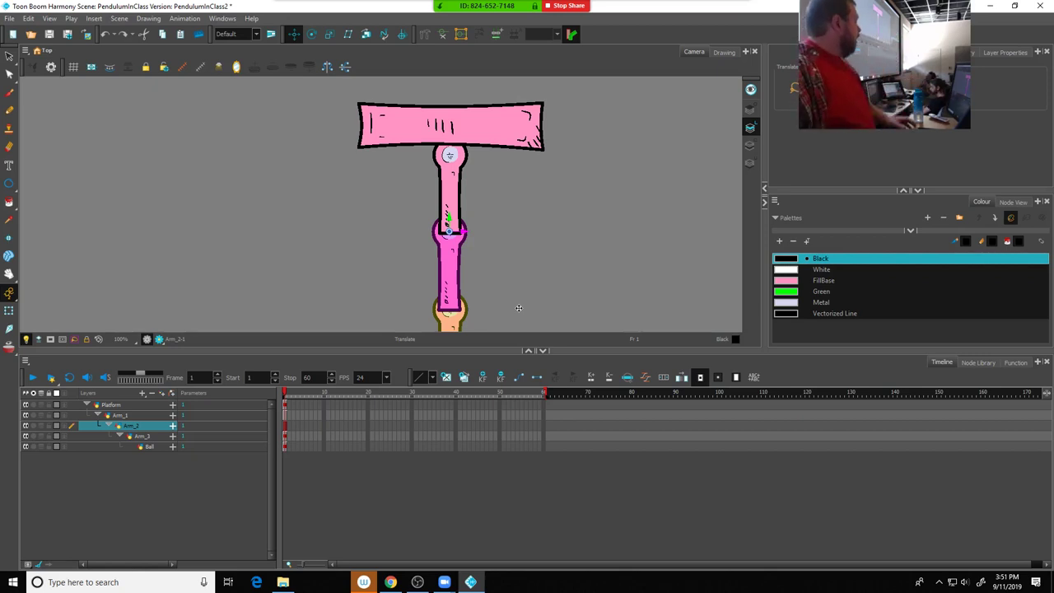
Frame the whole pendulum in the Camera view, from the platform down to the ball
scroll(519, 308, down, 2)
scroll(576, 256, up, 1)
mouse_move(589, 249)
mouse_down()
mouse_move(384, 210)
mouse_move(342, 190)
mouse_move(464, 205)
mouse_move(343, 212)
mouse_up()
scroll(385, 211, down, 1)
scroll(348, 194, down, 1)
scroll(443, 212, down, 1)
scroll(441, 211, up, 2)
scroll(441, 212, down, 1)
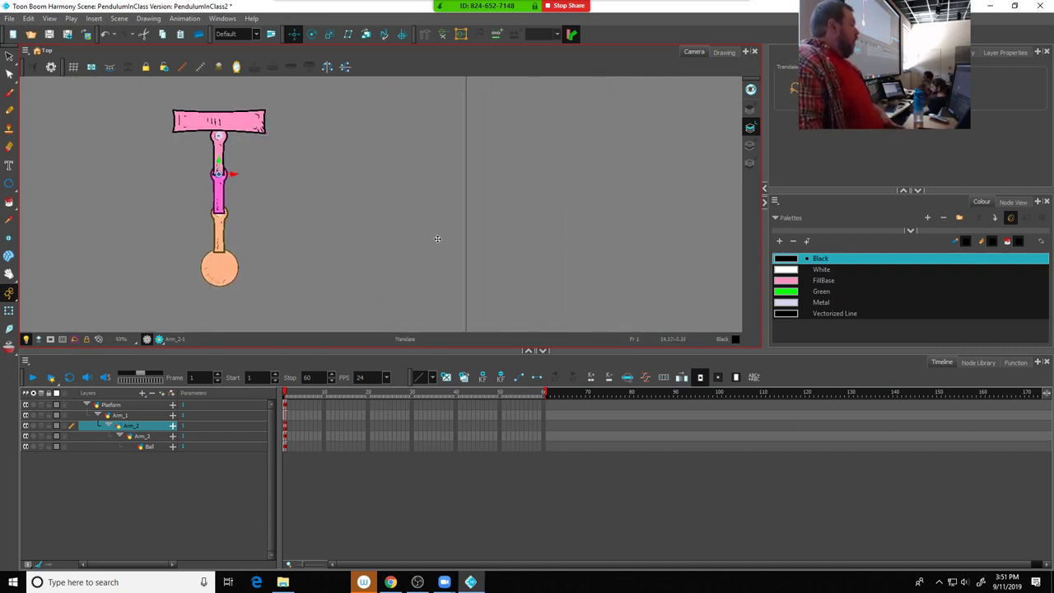
Add a Node Library view alongside Colour, dock the Node View next to the Camera view and widen it
click(1013, 202)
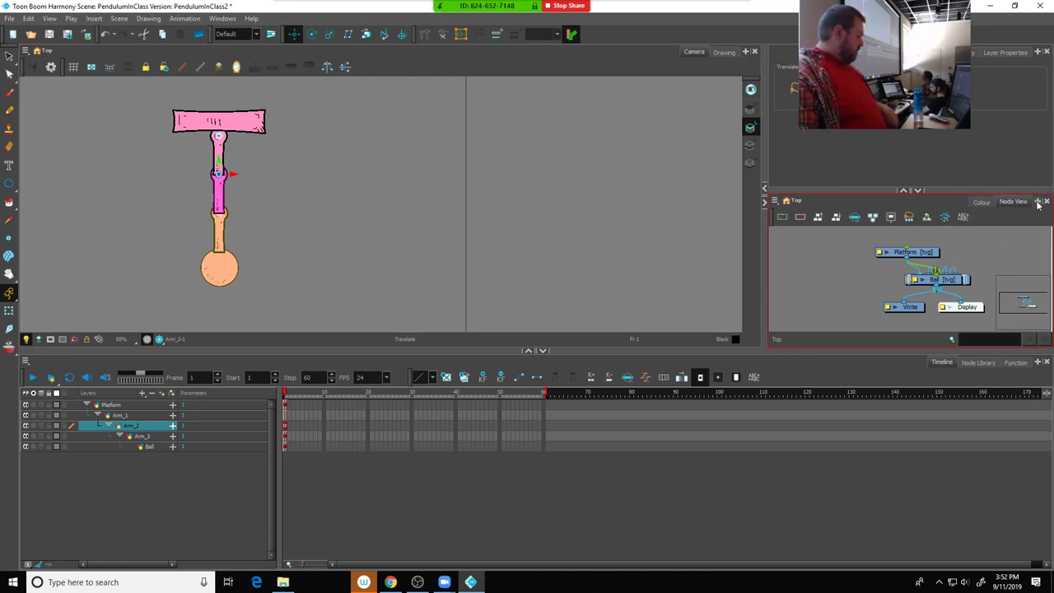
click(1038, 202)
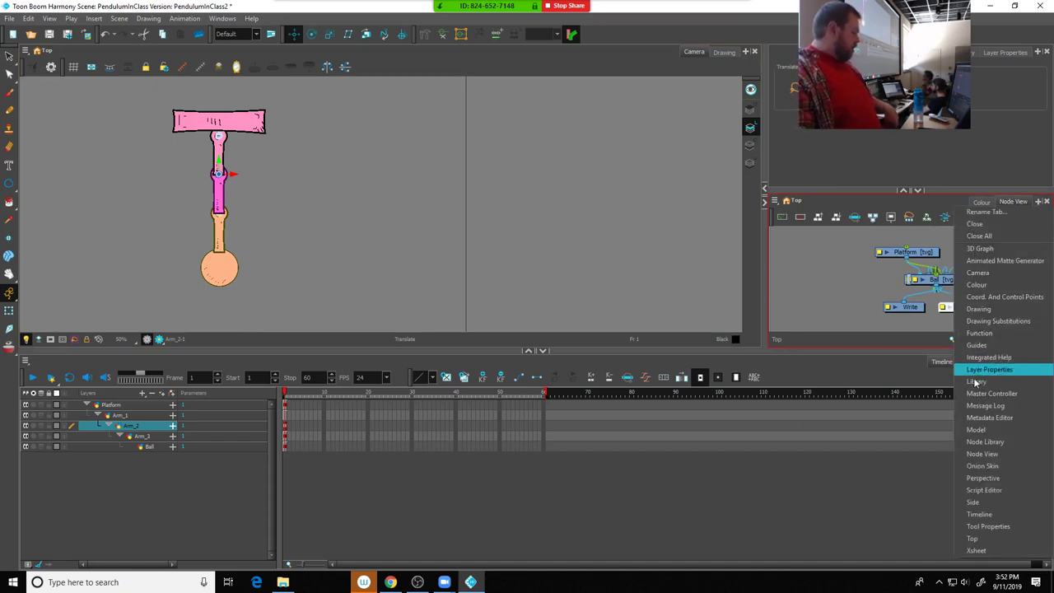
click(986, 443)
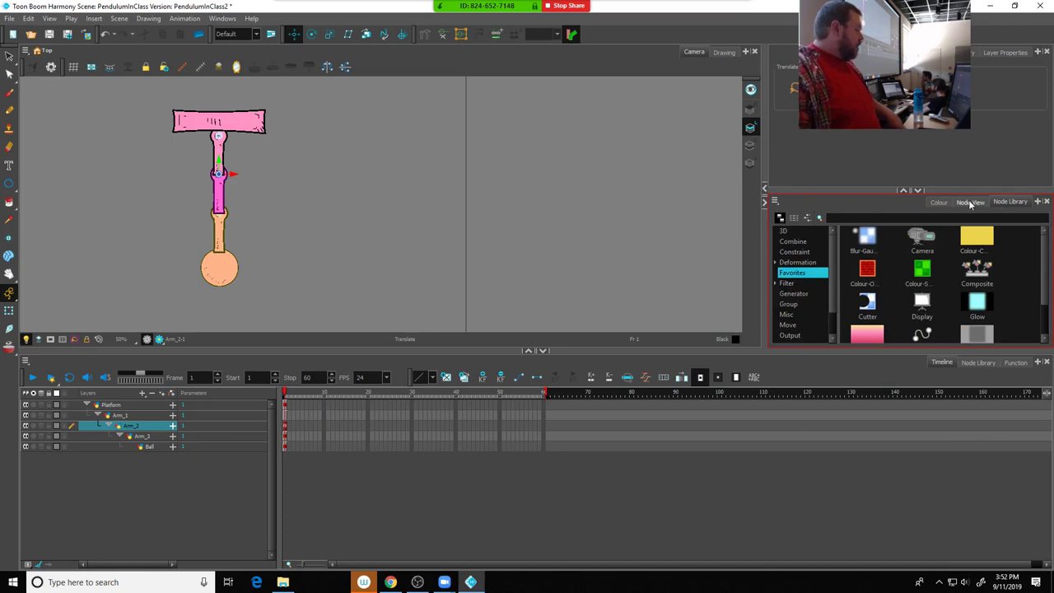
drag(970, 203, 751, 115)
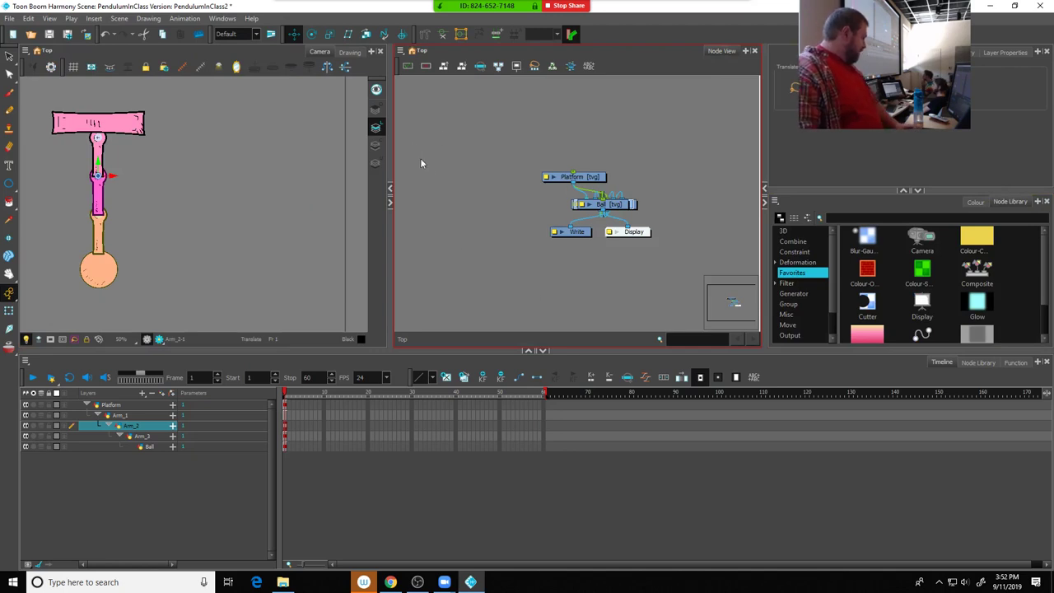
drag(390, 173, 352, 169)
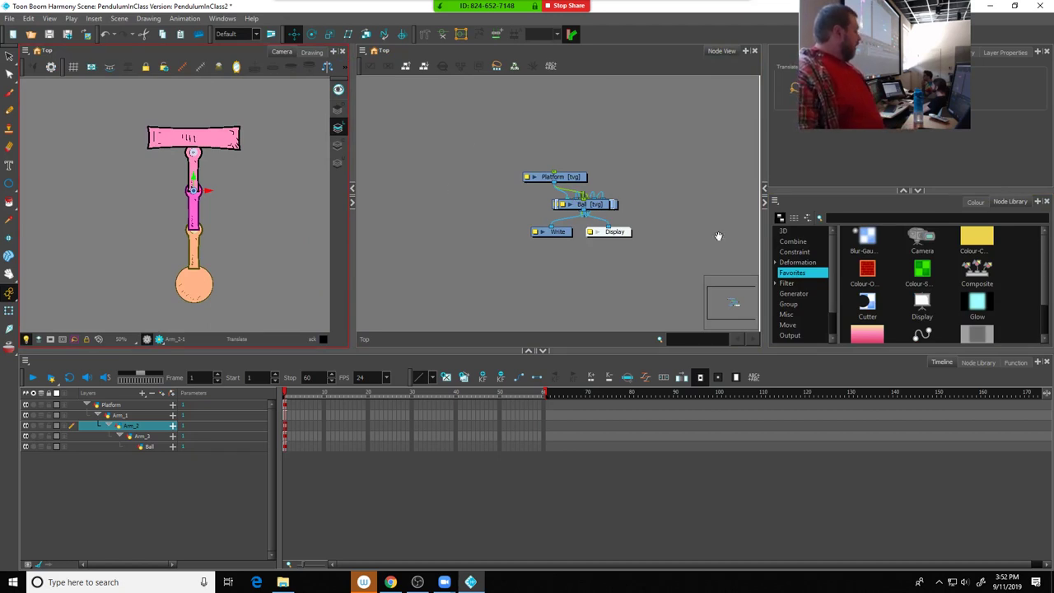
Spread the overlapping Ball, Arm_2, Arm_3 and Arm_1 nodes apart around the Composite node
mouse_move(603, 205)
mouse_down()
mouse_move(510, 204)
mouse_move(512, 180)
mouse_move(607, 208)
mouse_move(640, 155)
mouse_up()
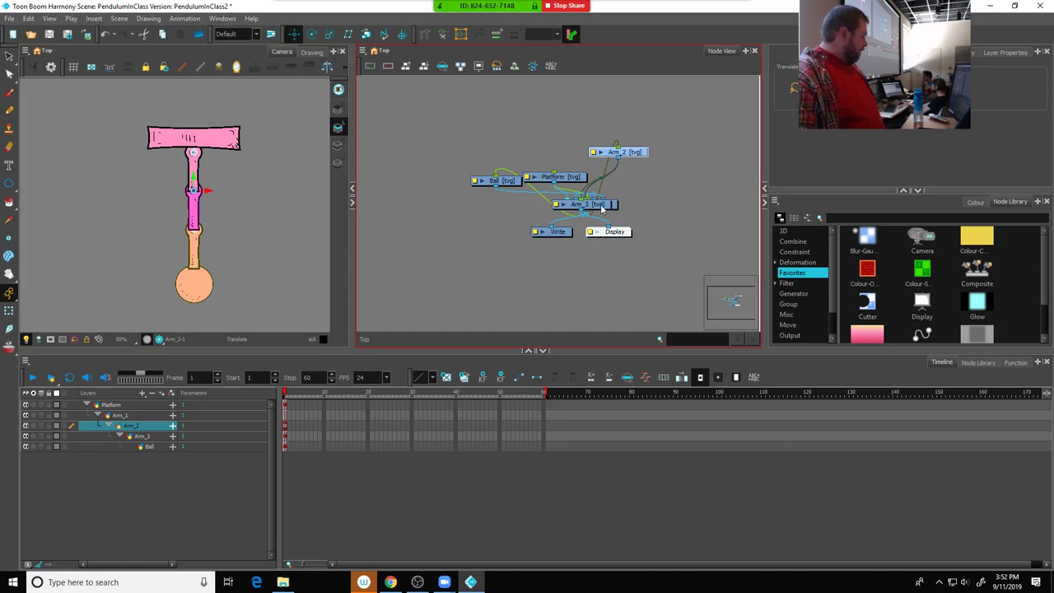
drag(602, 206, 676, 185)
drag(601, 213, 569, 133)
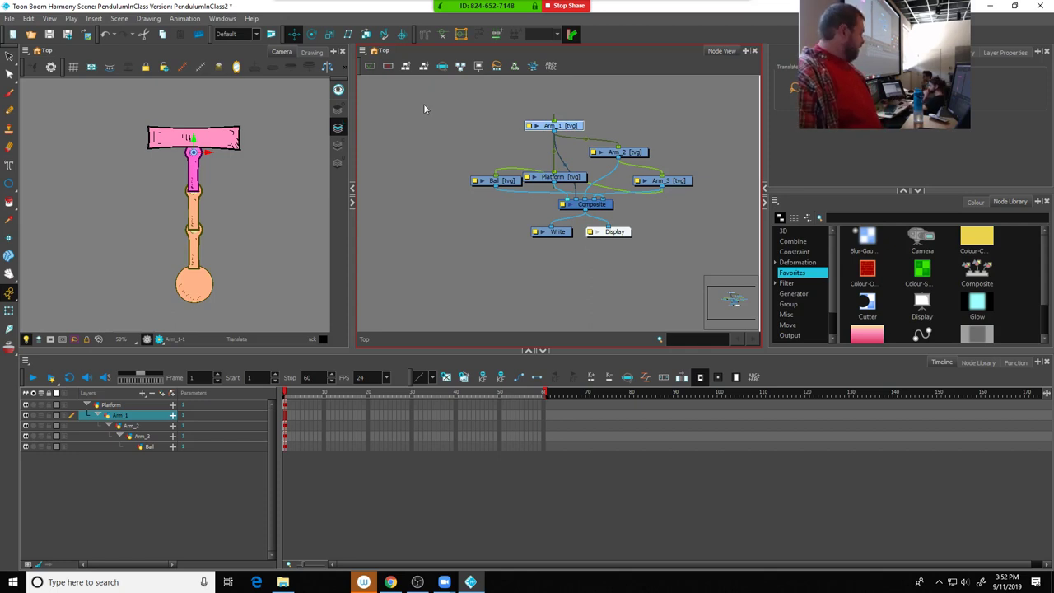
Select all the nodes and order the node network with X Overlap 25%, Layer Spacing 60 and Vertical Spacing 5
drag(424, 108, 703, 280)
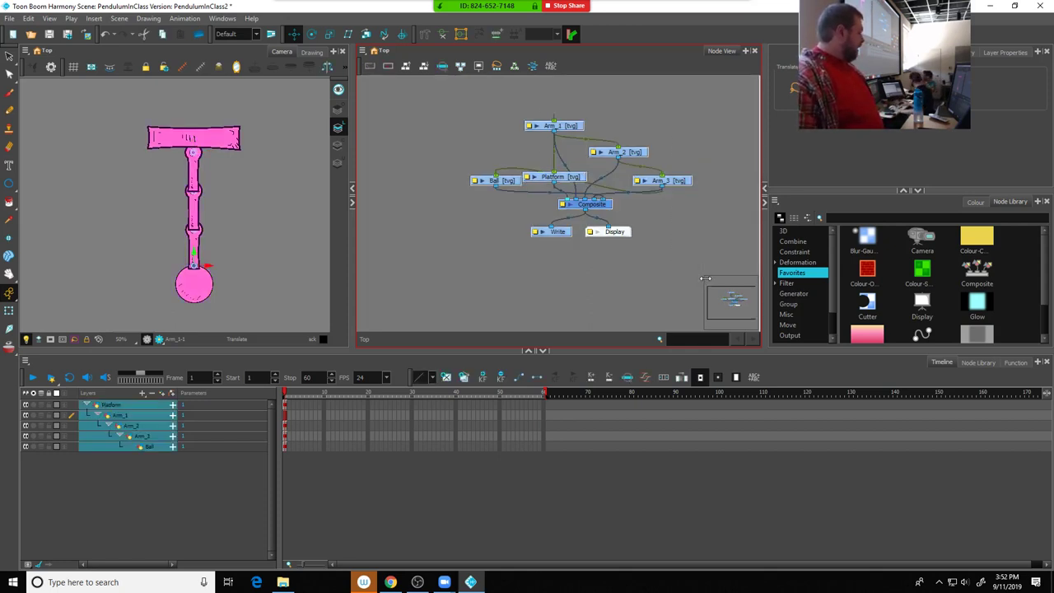
click(425, 70)
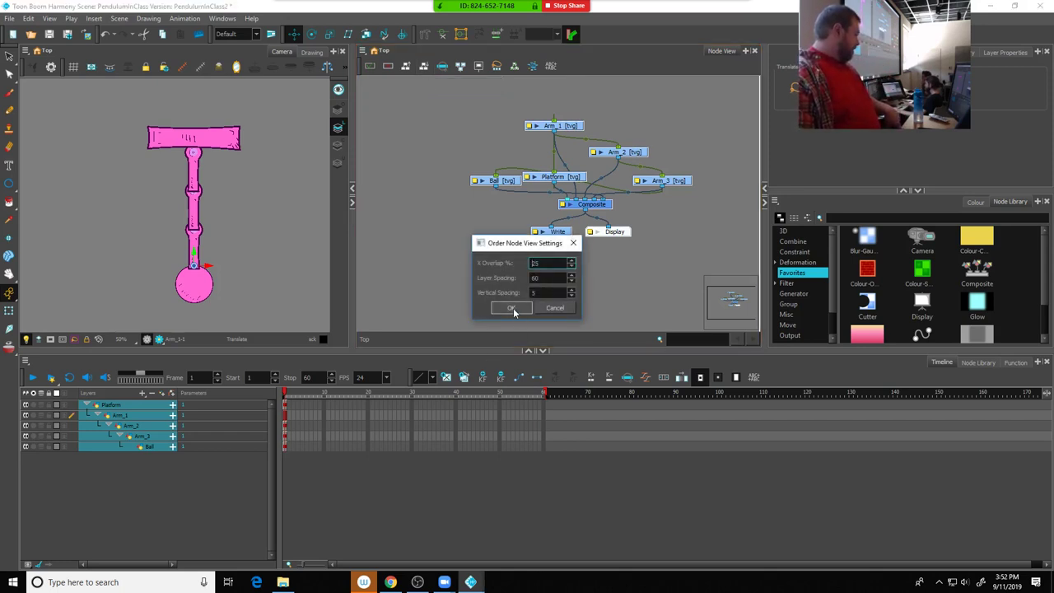
click(512, 308)
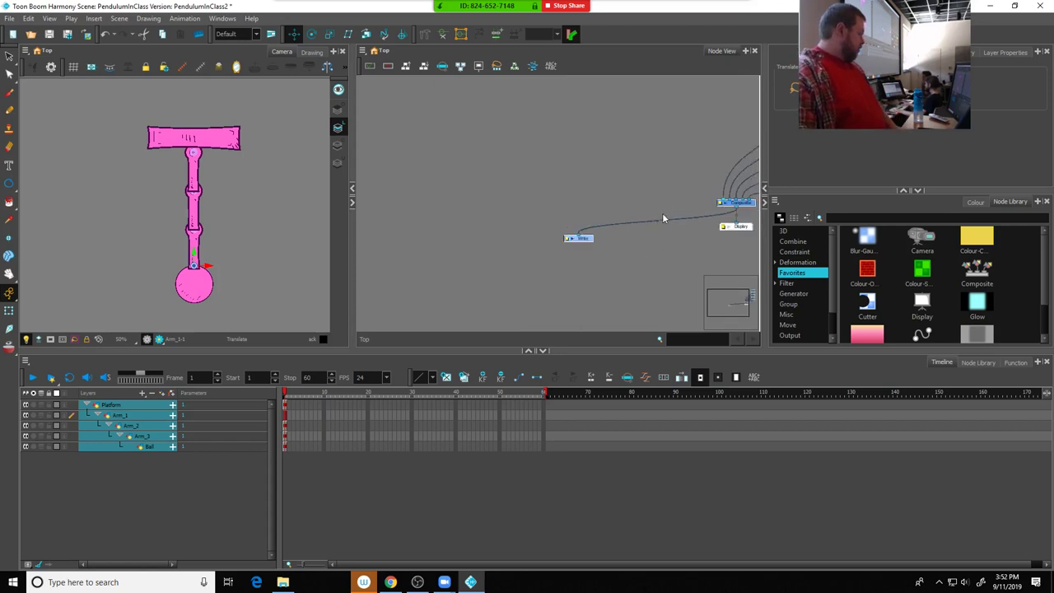
Move the Write node next to Display and shift the stack of five drawing nodes slightly closer to the Composite node
drag(663, 219, 482, 239)
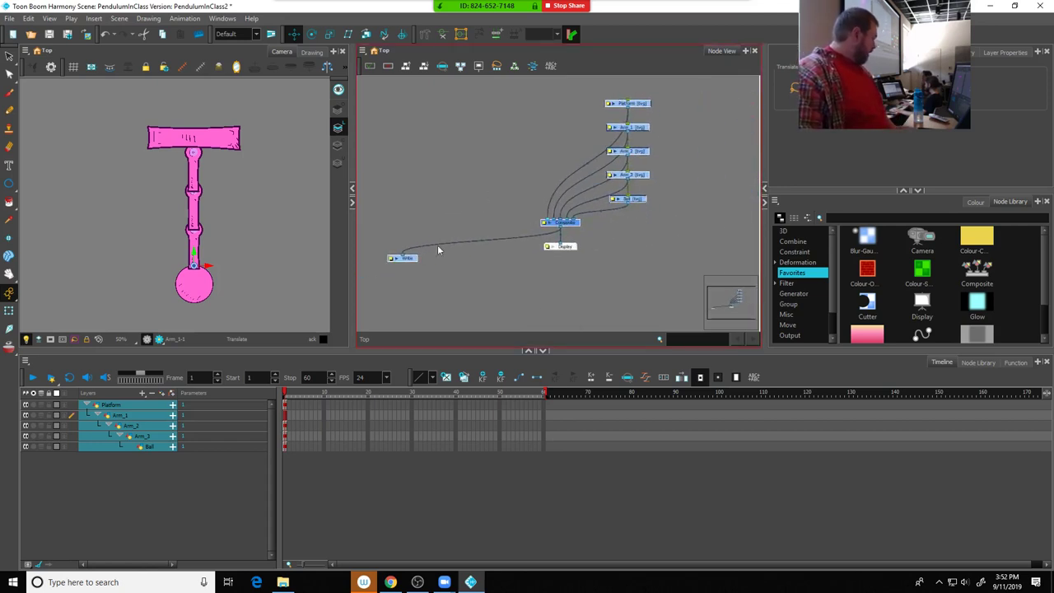
drag(413, 262, 555, 258)
click(436, 270)
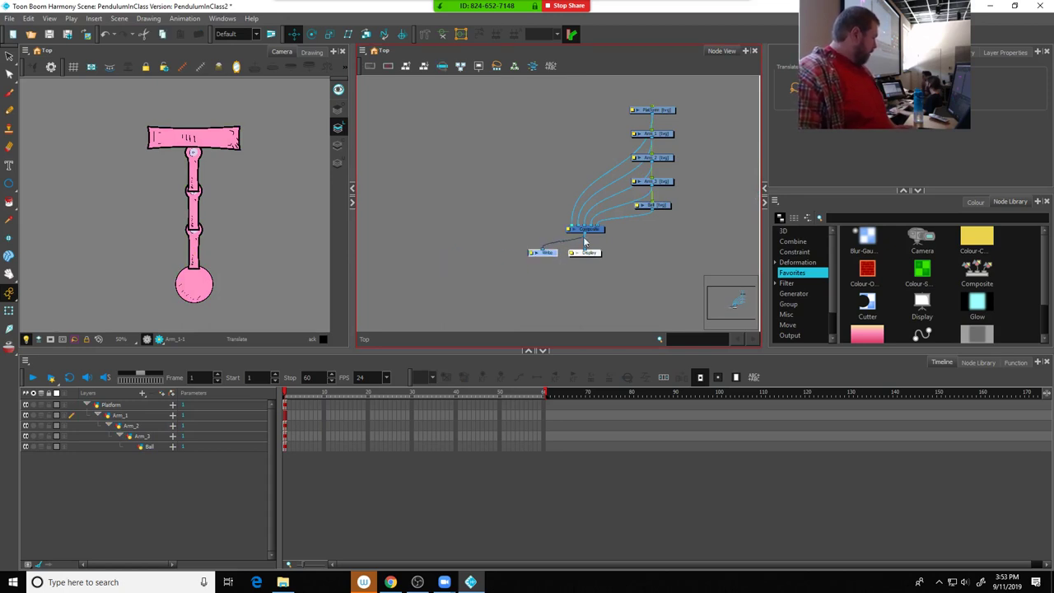
mouse_move(695, 90)
mouse_down()
mouse_move(683, 229)
mouse_move(664, 234)
mouse_up()
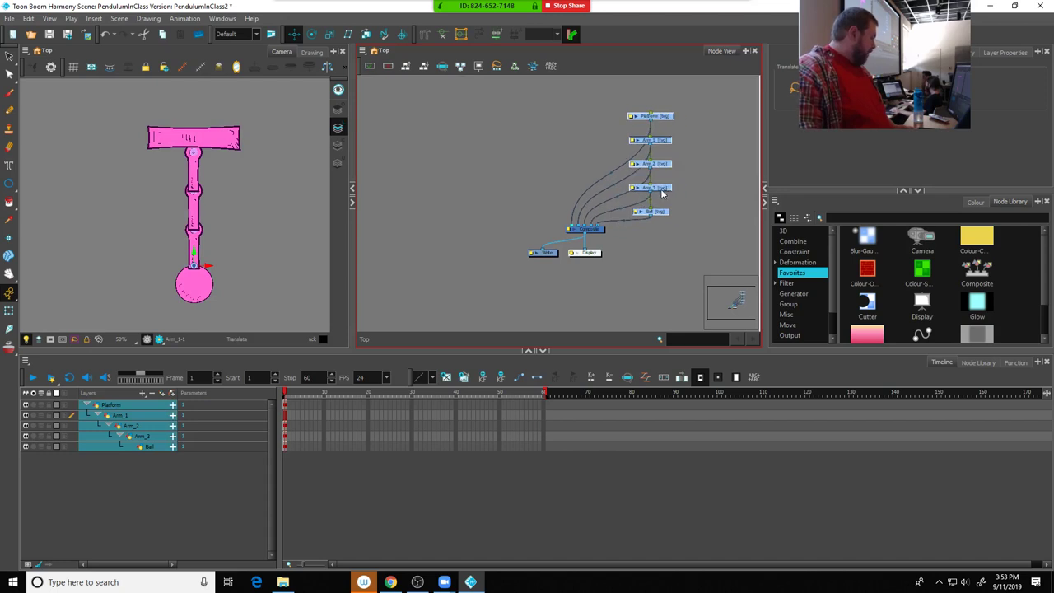
Select the Write node and inspect its output settings in the layer properties
scroll(577, 258, up, 1)
scroll(576, 258, up, 2)
click(527, 254)
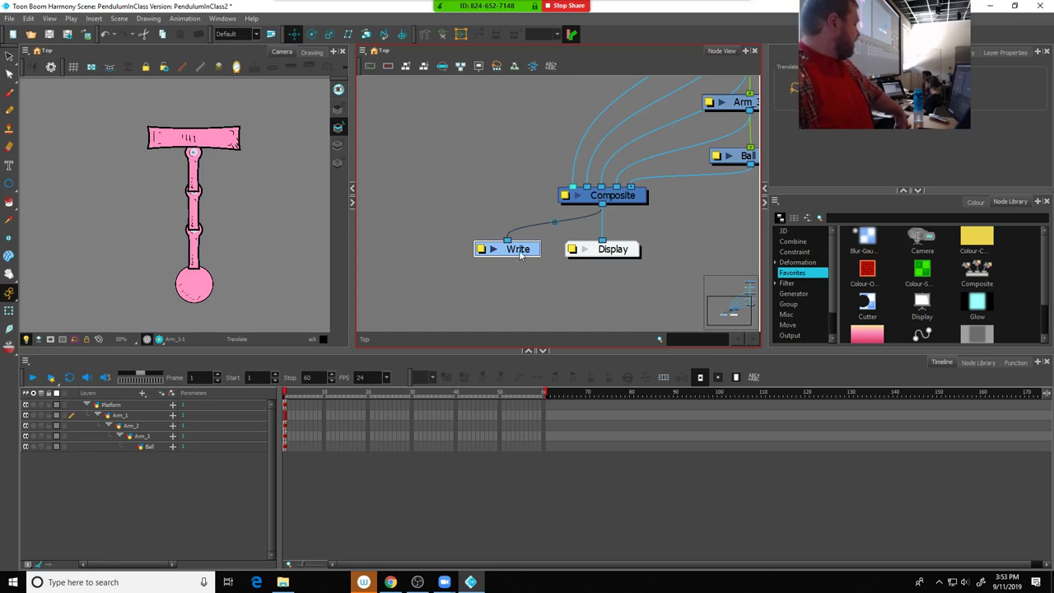
click(1005, 53)
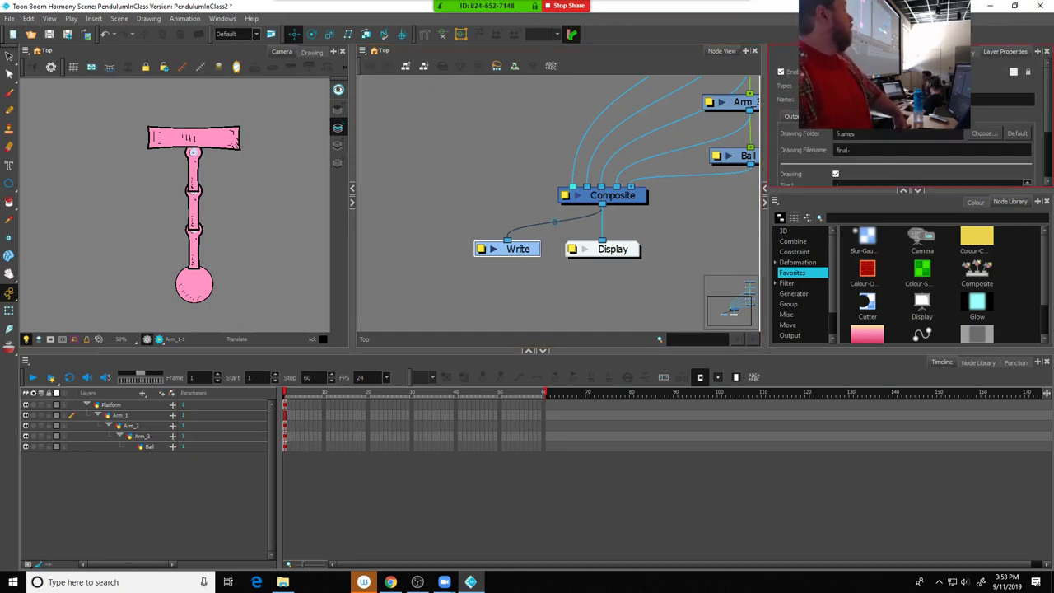
right_click(1021, 55)
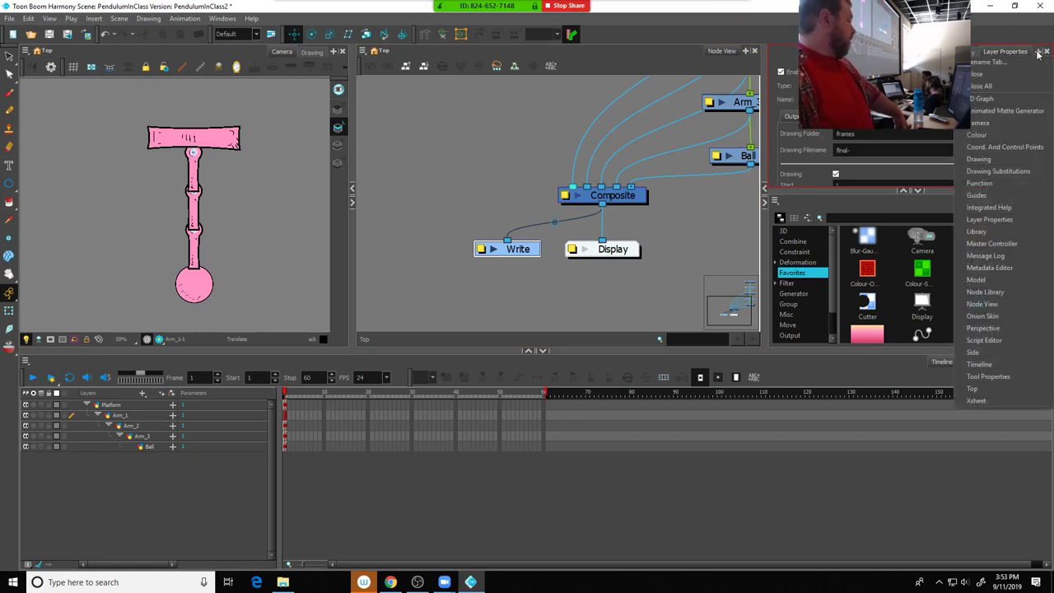
key(Escape)
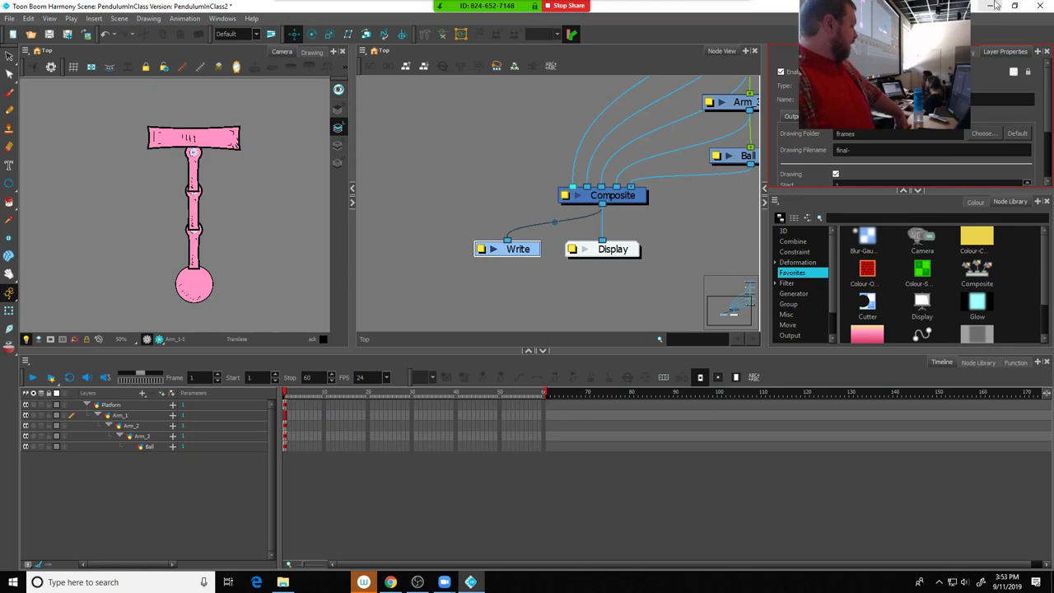
scroll(906, 148, down, 3)
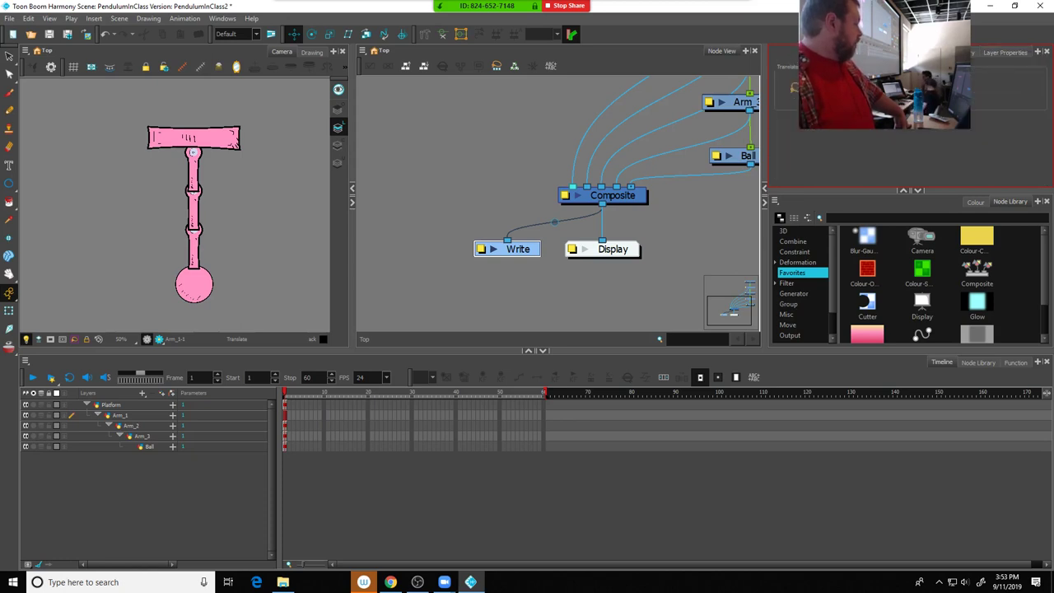
Enlarge the Node View area and stagger the Platform, Arm_1, Arm_2, Arm_3 and Ball nodes in a diagonal staircase
scroll(675, 124, down, 2)
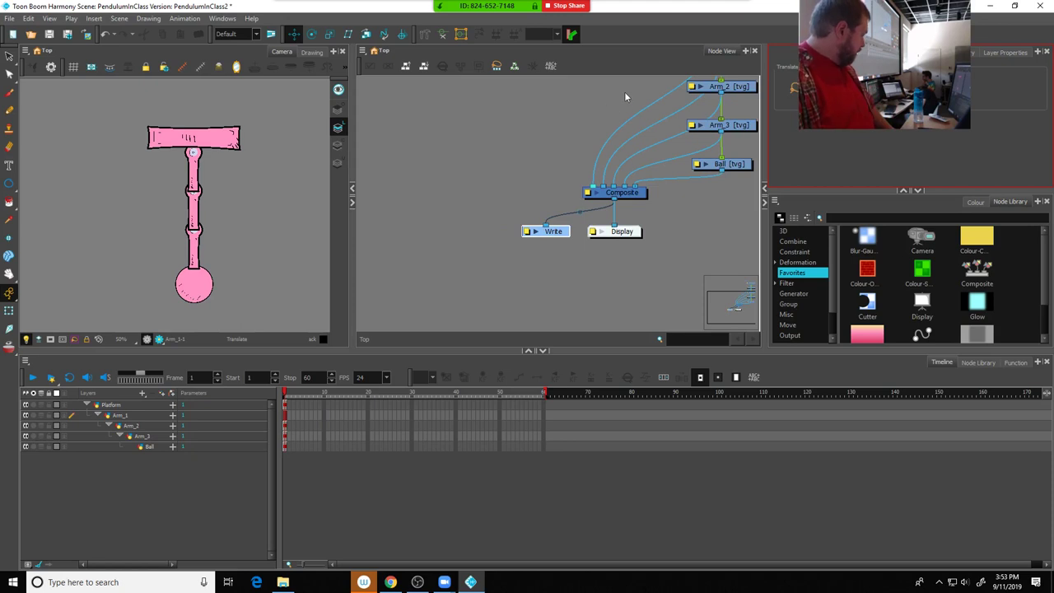
drag(624, 91, 508, 177)
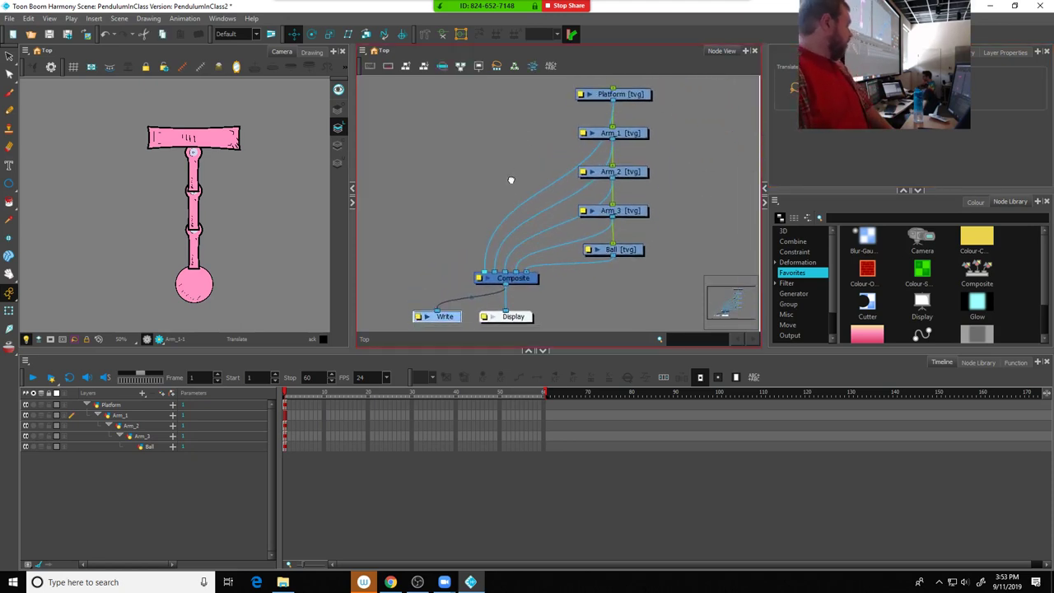
drag(501, 392, 501, 395)
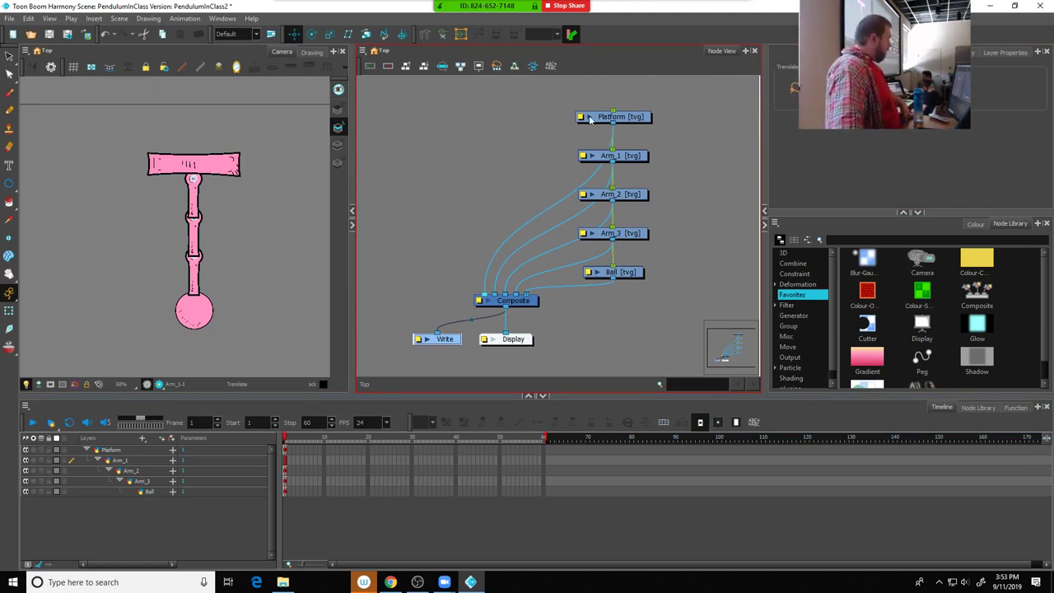
drag(632, 120, 674, 113)
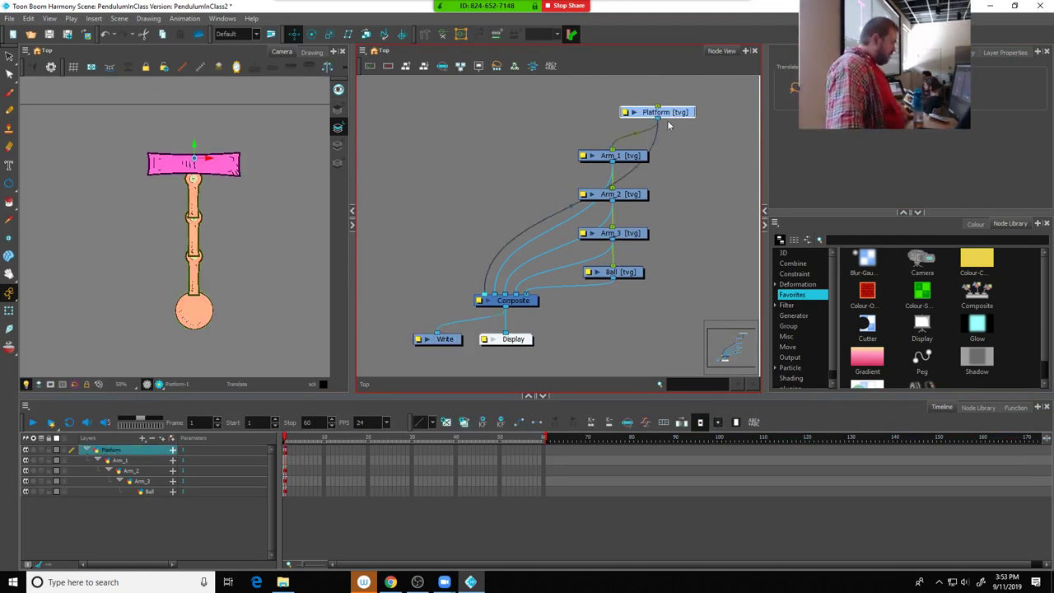
drag(630, 157, 701, 162)
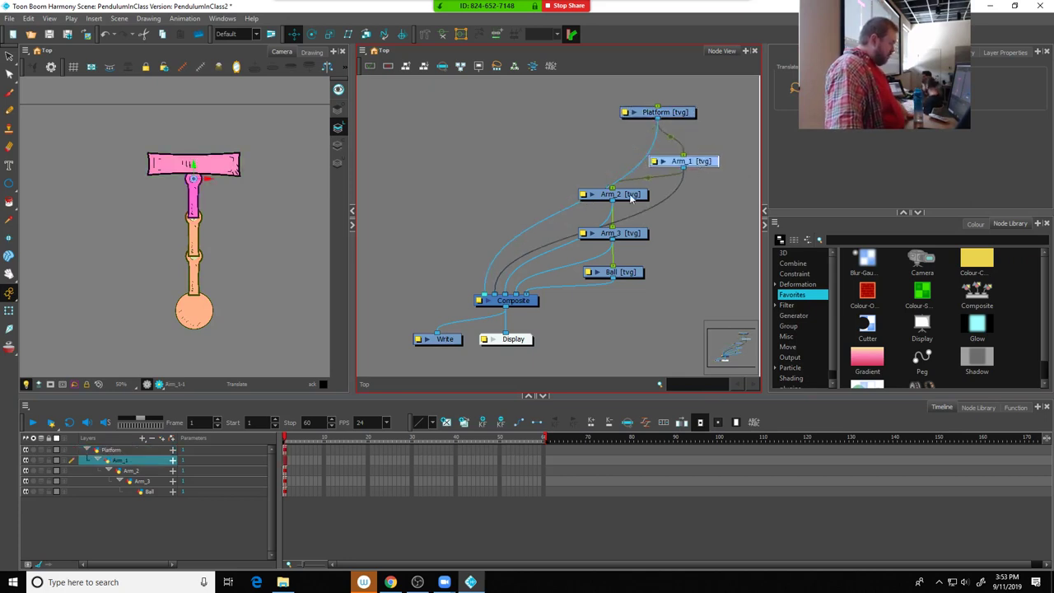
drag(631, 197, 746, 210)
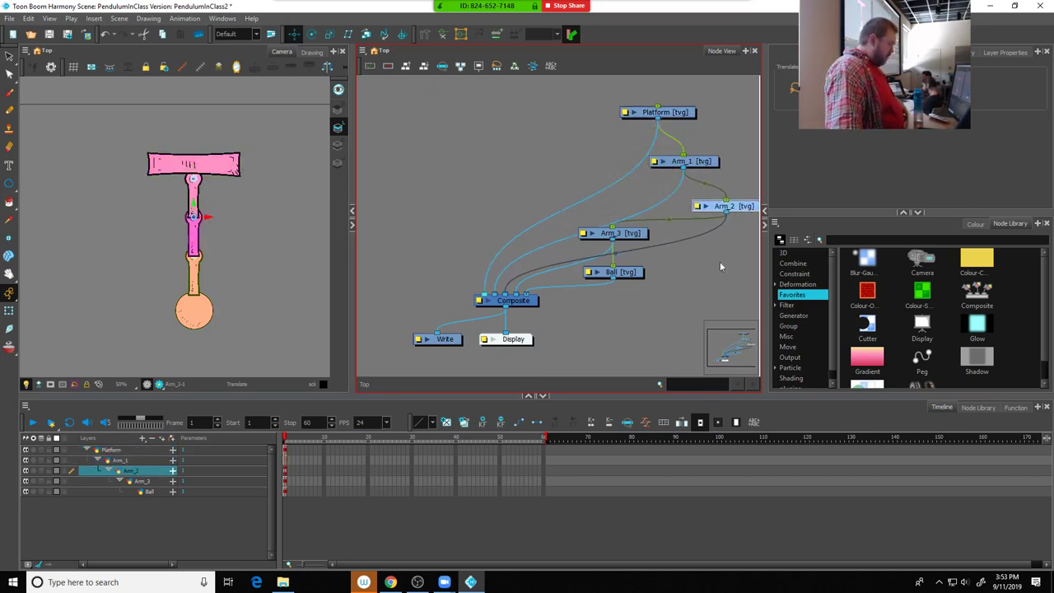
drag(618, 234, 745, 255)
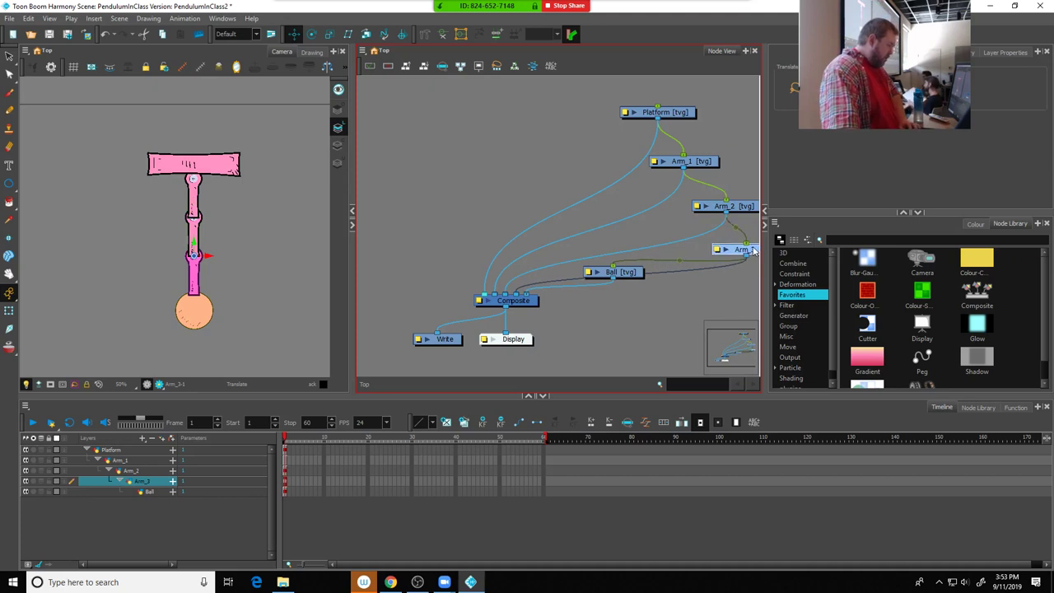
drag(626, 275, 646, 287)
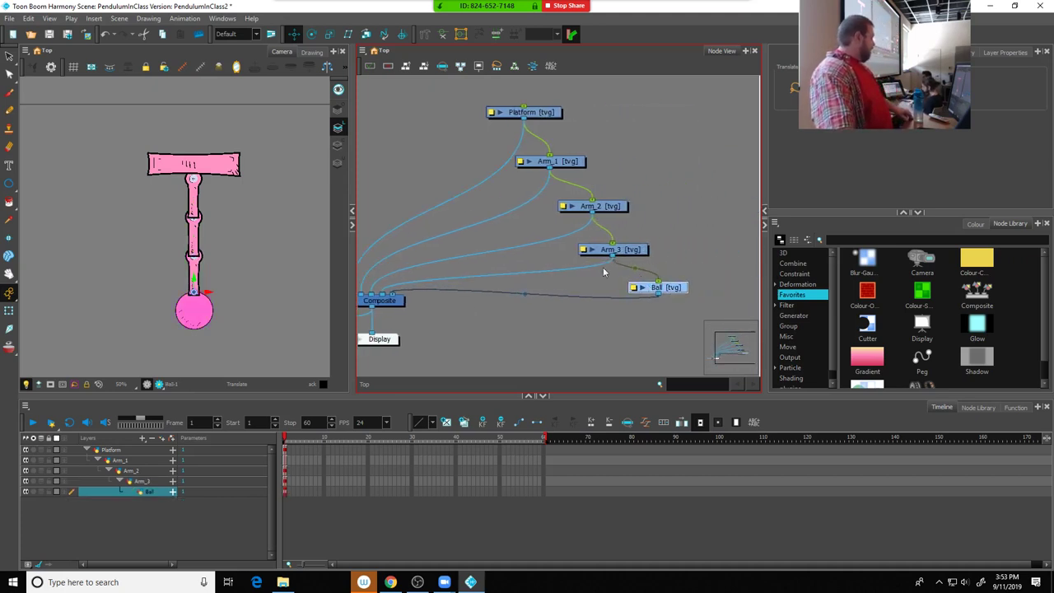
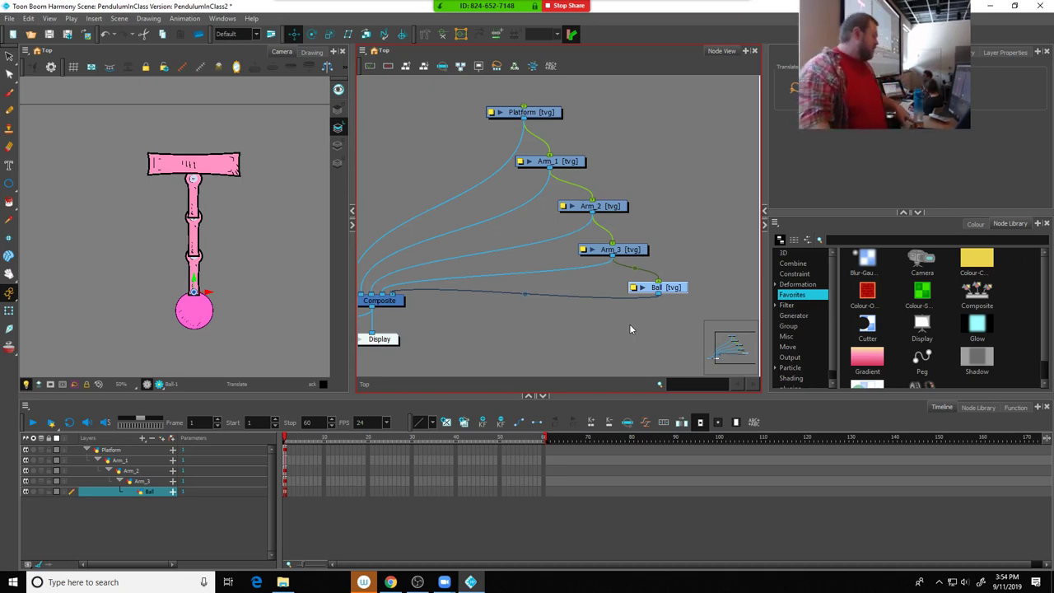
Select the Platform and Arm_1 nodes in turn, and try out a waypoint on the cable between them
click(544, 115)
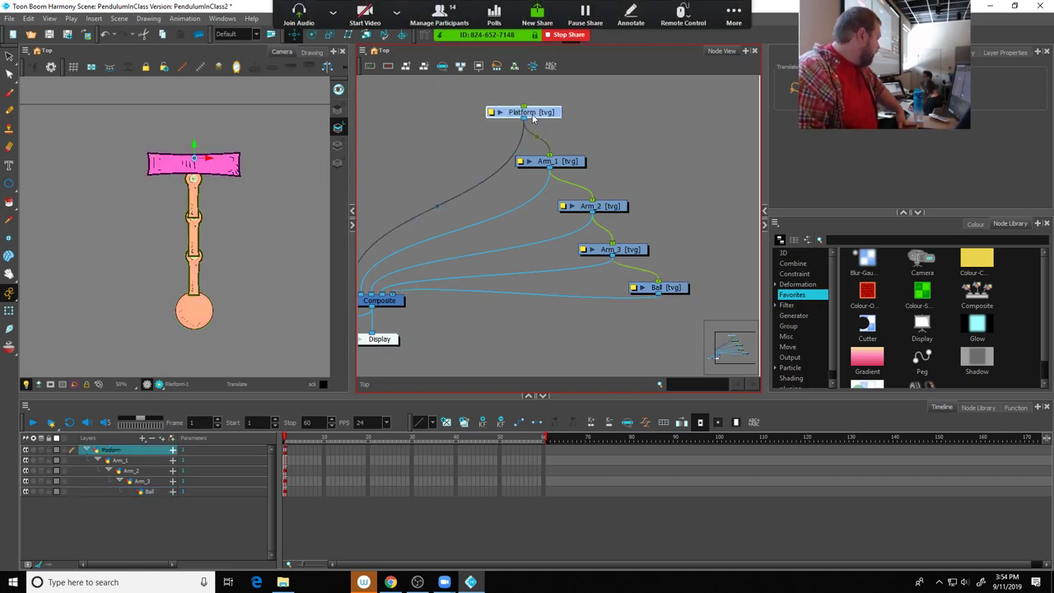
click(556, 161)
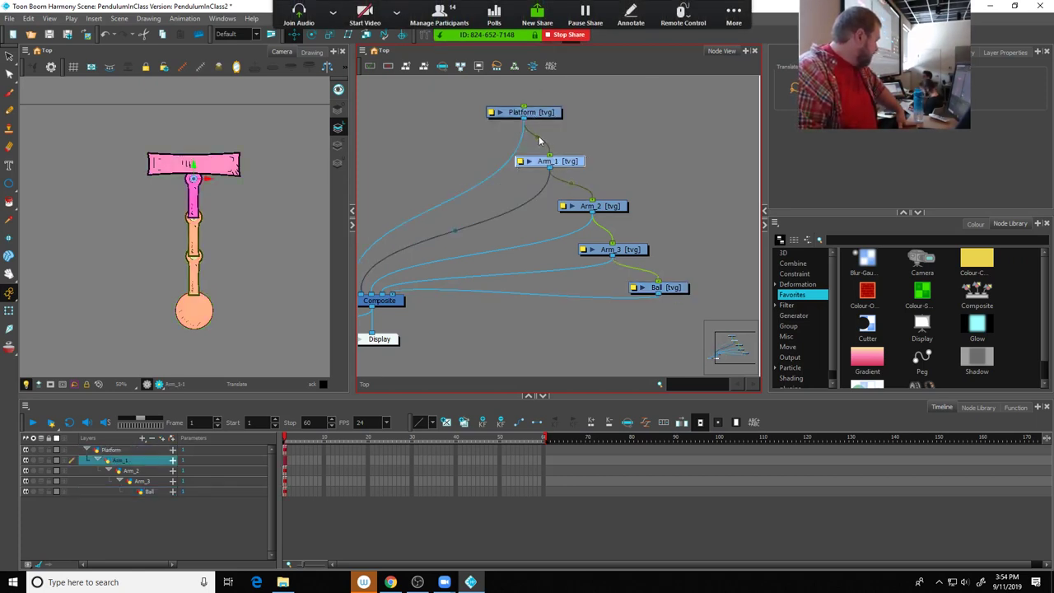
click(544, 141)
mouse_move(541, 144)
mouse_down()
mouse_move(600, 131)
mouse_move(536, 140)
mouse_up()
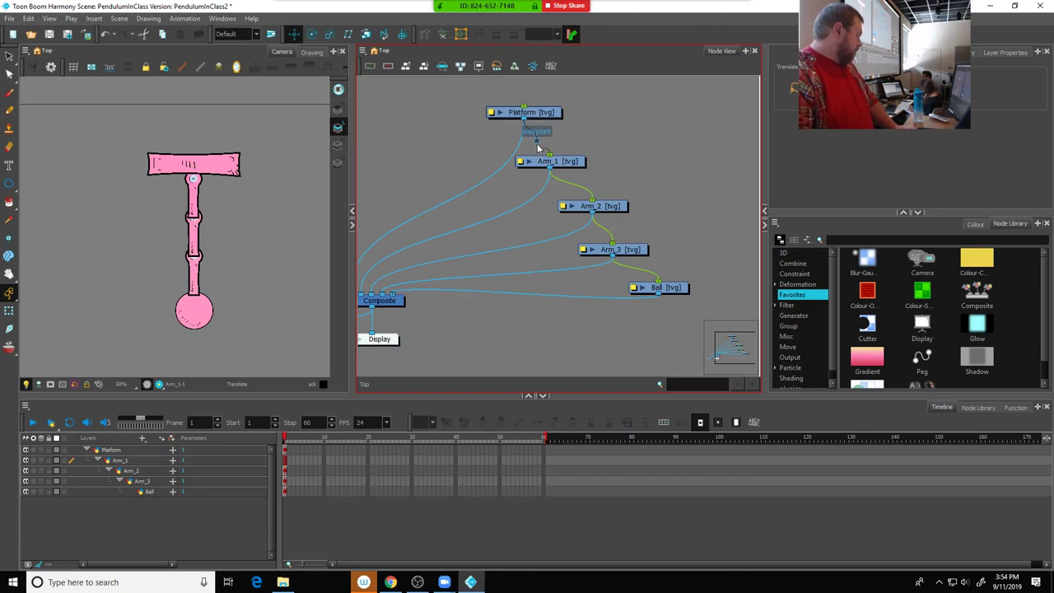
drag(539, 143, 554, 160)
click(601, 167)
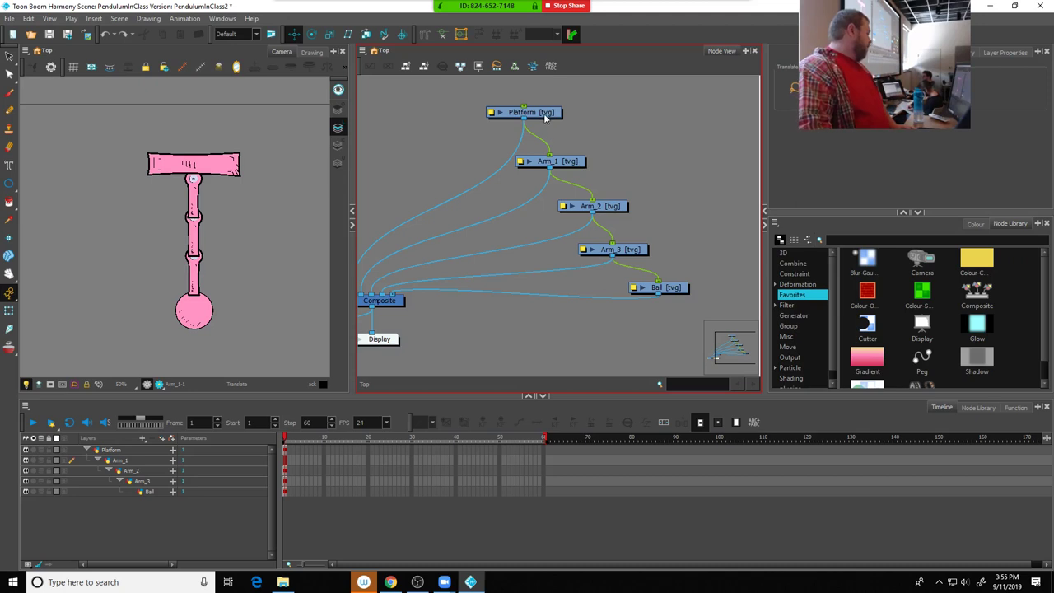
drag(453, 230, 574, 176)
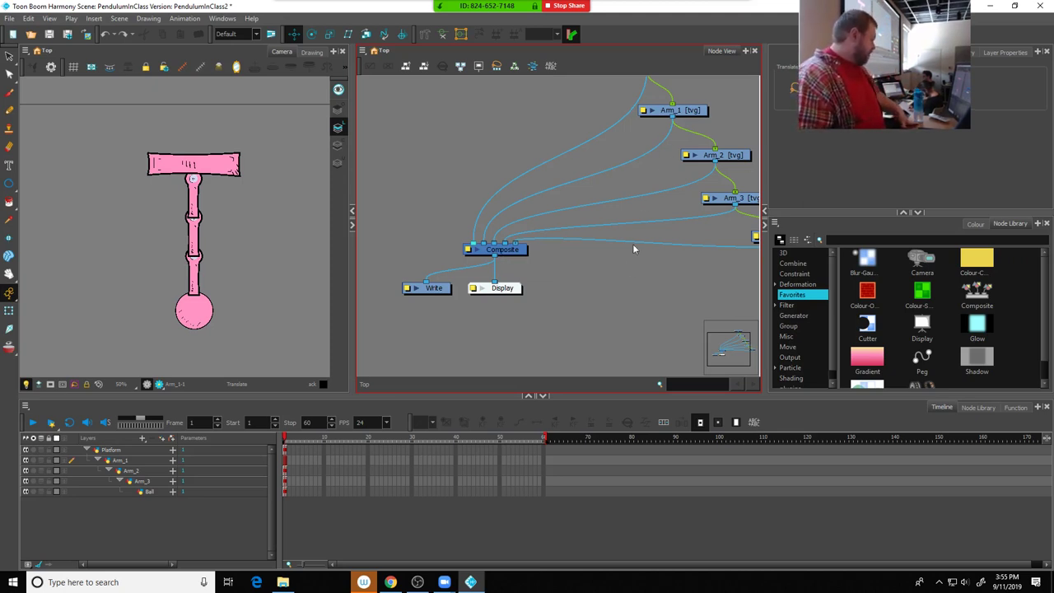
Widen the Camera view slightly and spread the Display and Write nodes apart on either side below the Composite node
drag(664, 291, 597, 324)
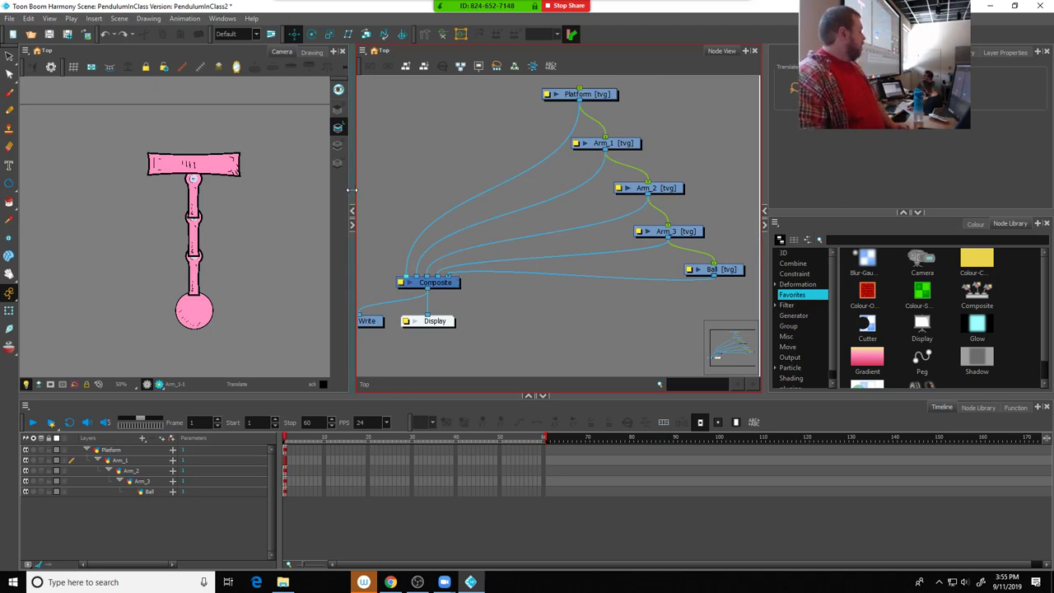
drag(351, 191, 631, 191)
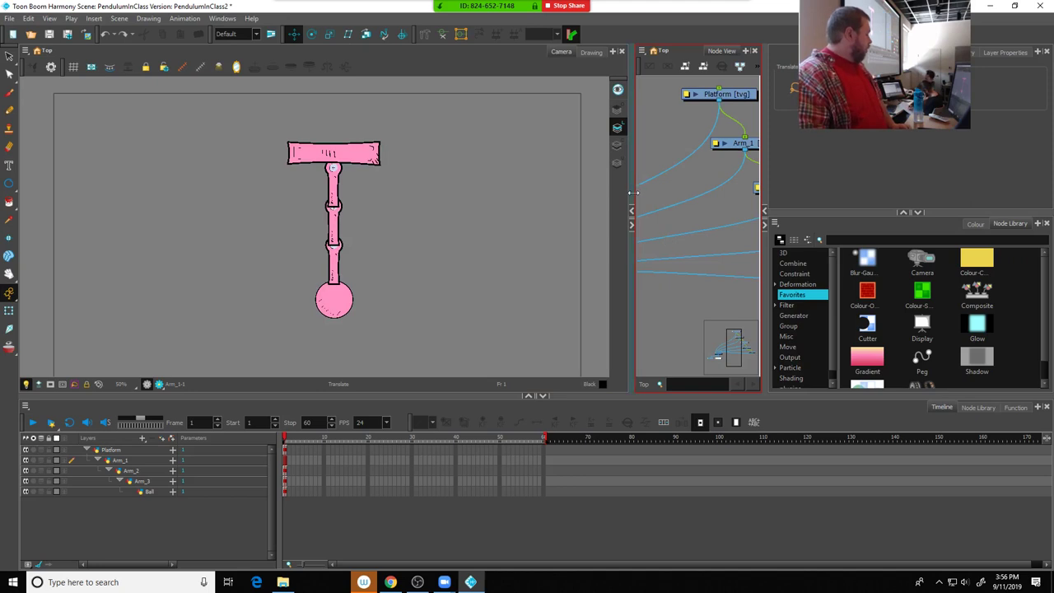
drag(633, 198, 443, 216)
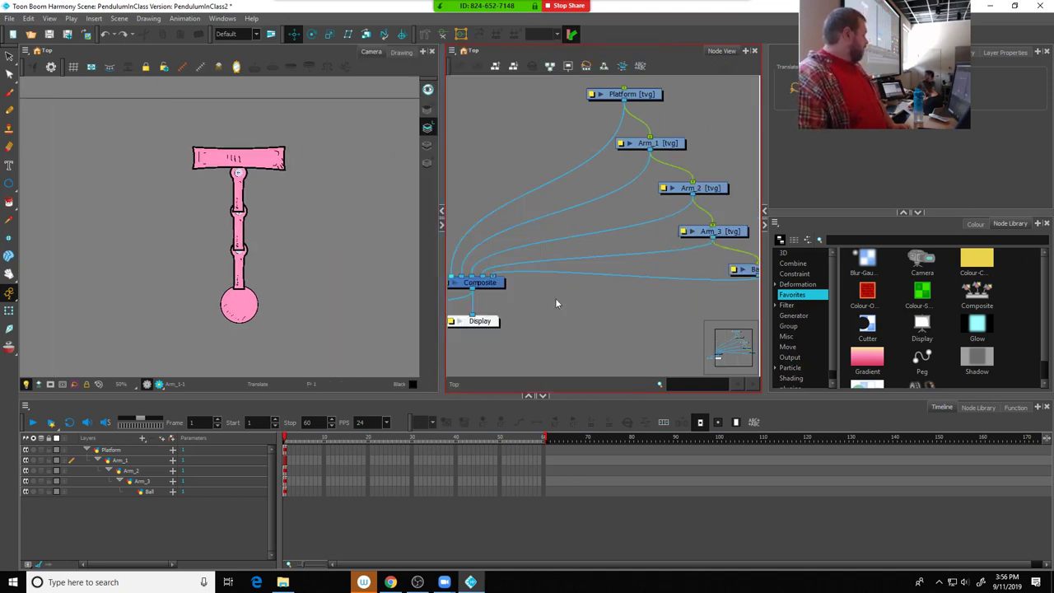
drag(546, 320, 646, 307)
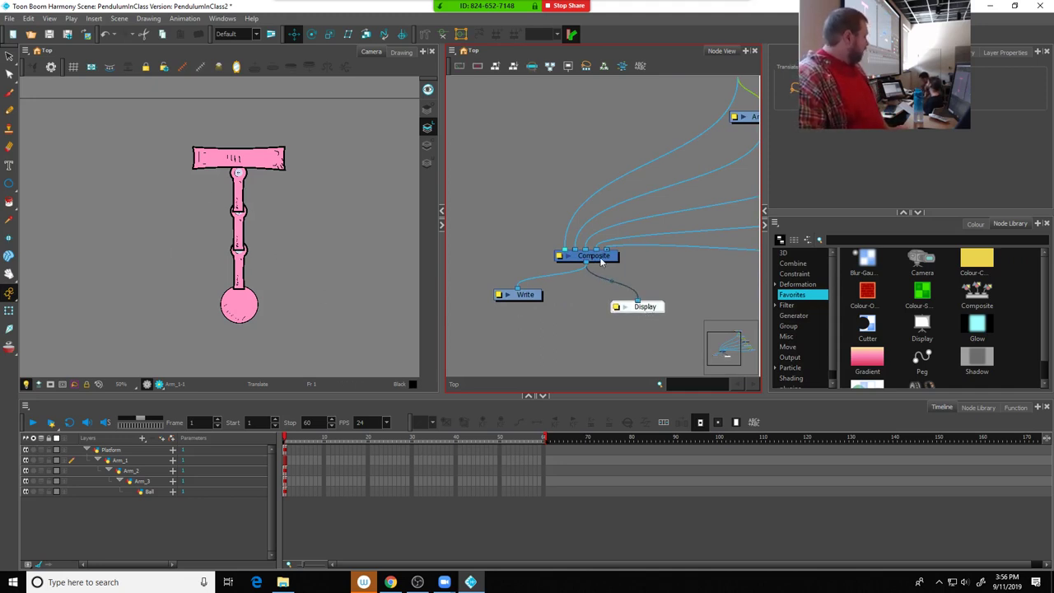
drag(530, 297, 524, 310)
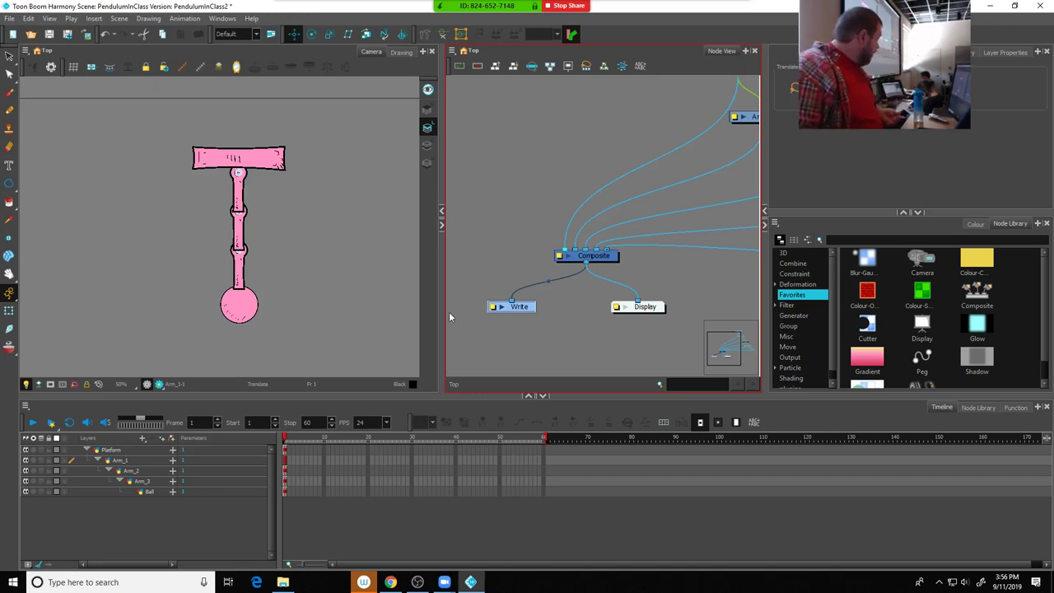
Reorder the arm cables on the Composite node's input ports, with Arm_1's cable on the last port, and enlarge the Node View
drag(677, 244, 607, 222)
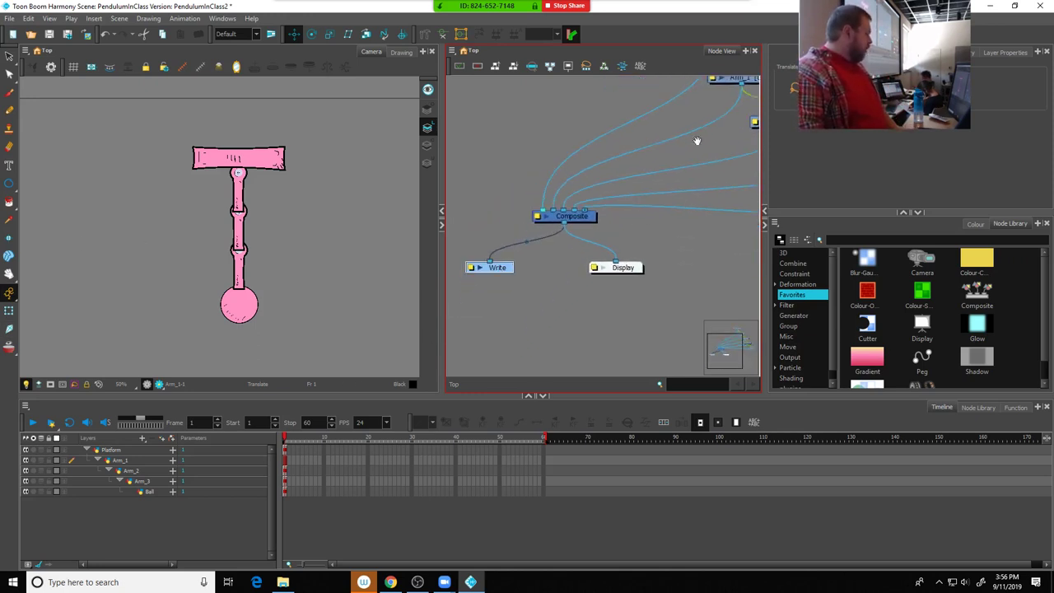
drag(684, 192, 658, 247)
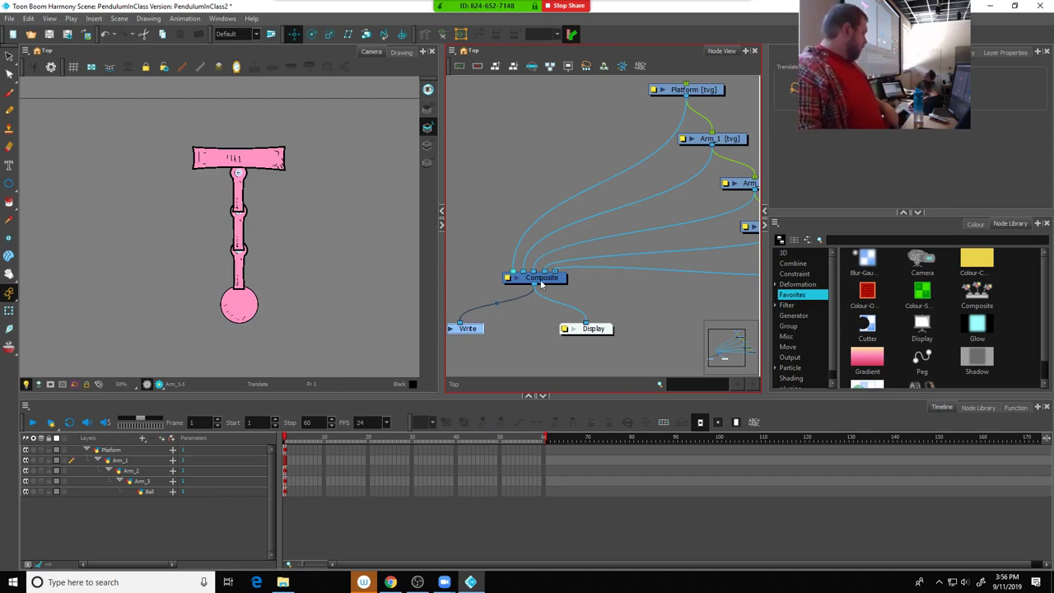
drag(659, 293, 576, 278)
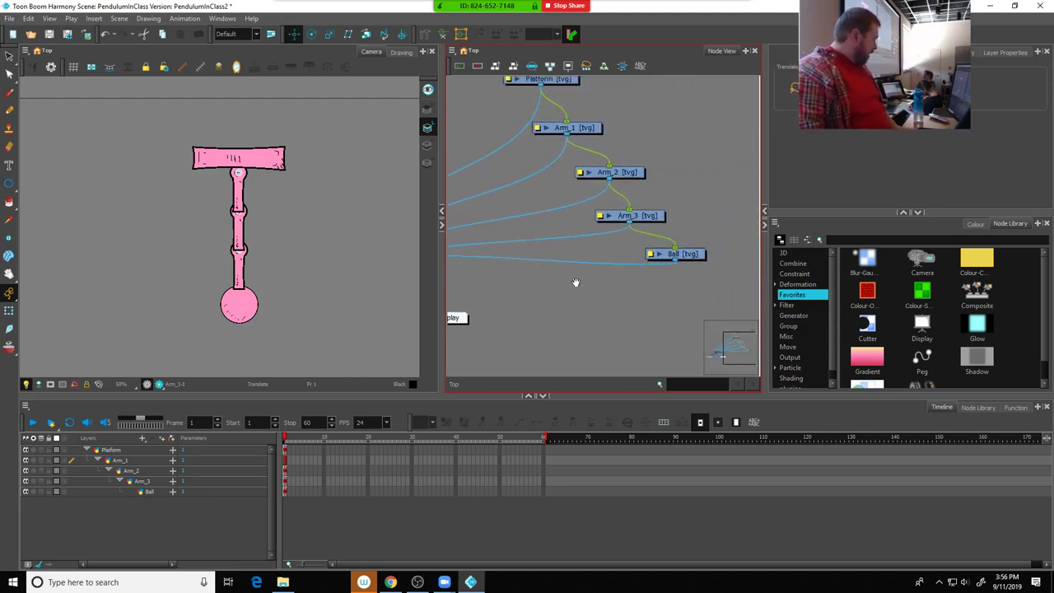
drag(675, 264, 736, 280)
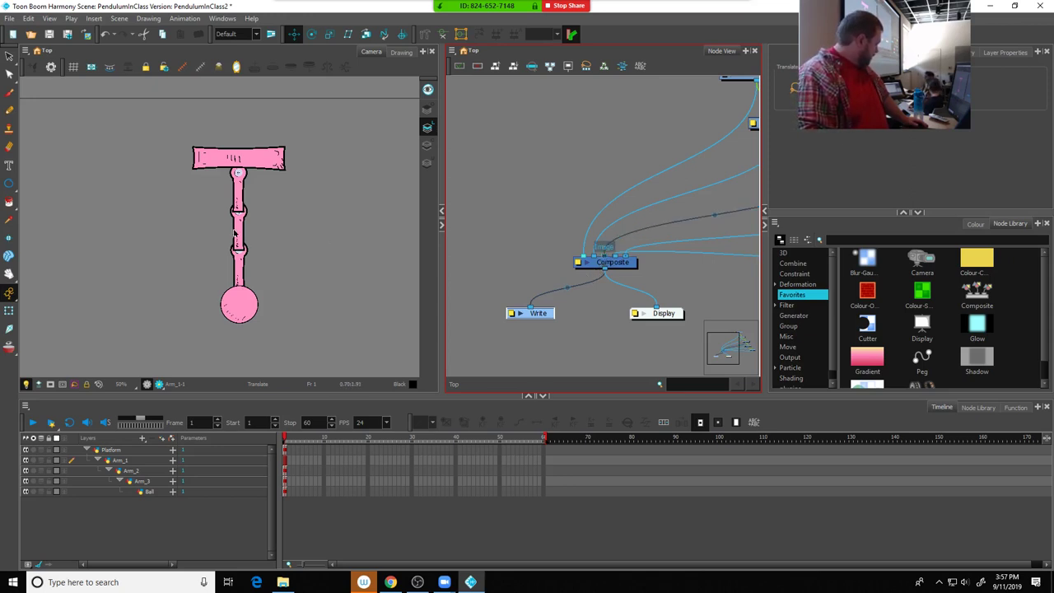
drag(660, 267, 561, 253)
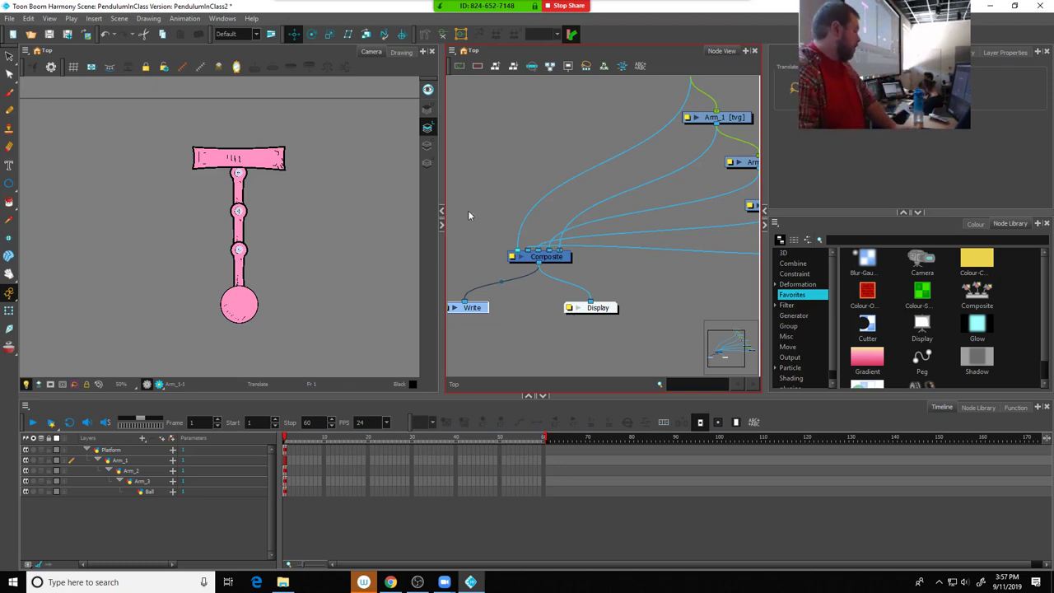
drag(443, 189, 328, 188)
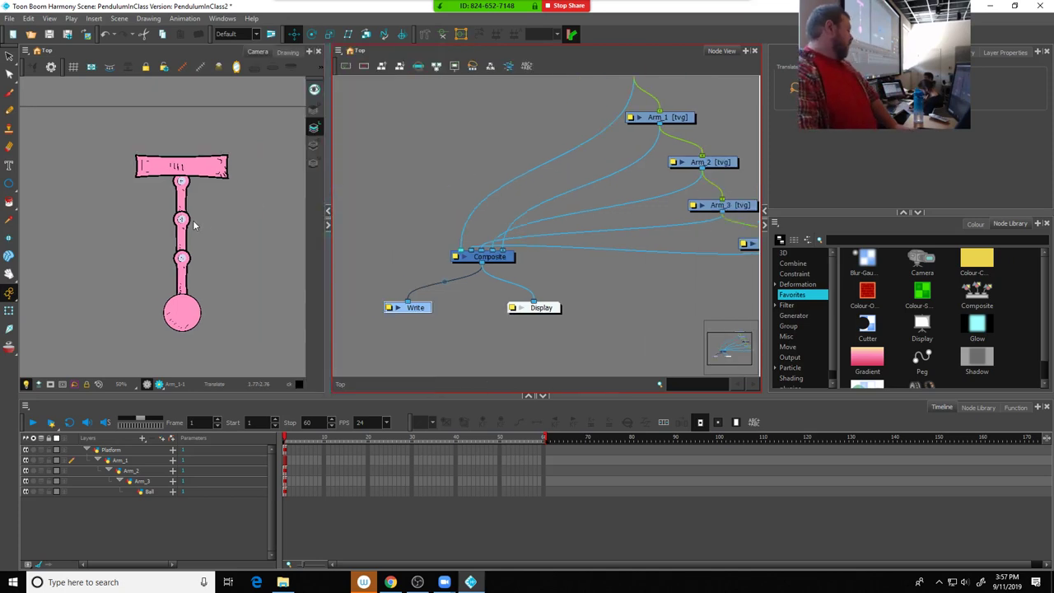
scroll(487, 219, down, 1)
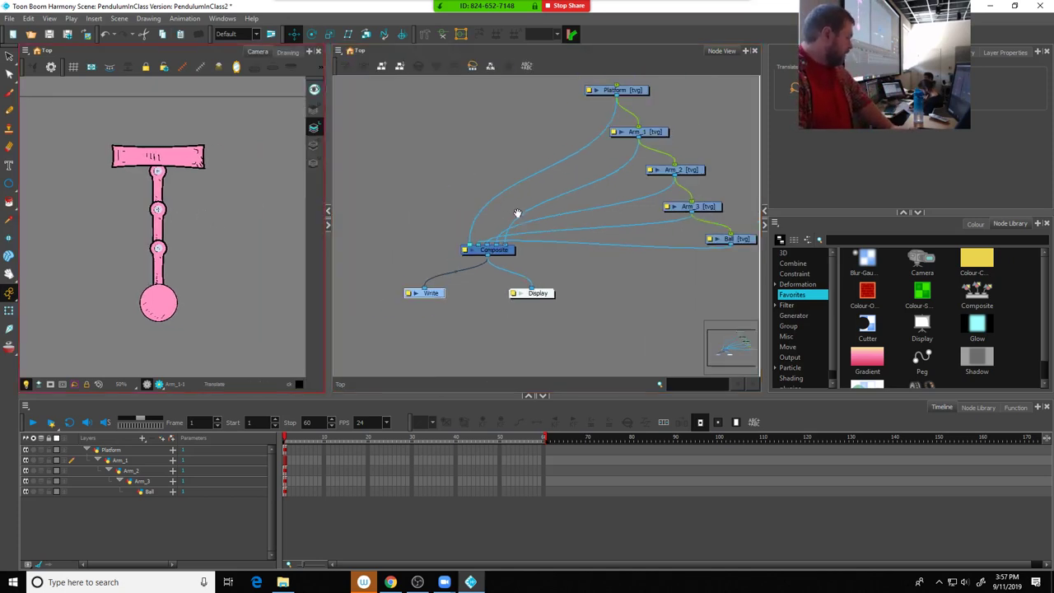
drag(640, 241, 583, 264)
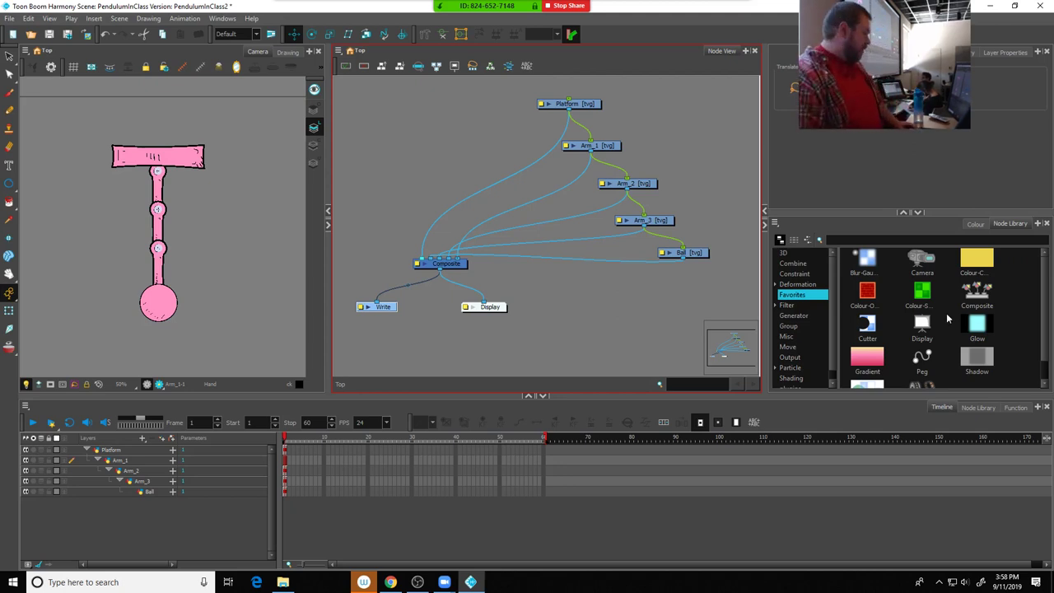
Enlarge the Node Library and browse its Constraint, Combine and 3D node categories
drag(852, 211, 852, 131)
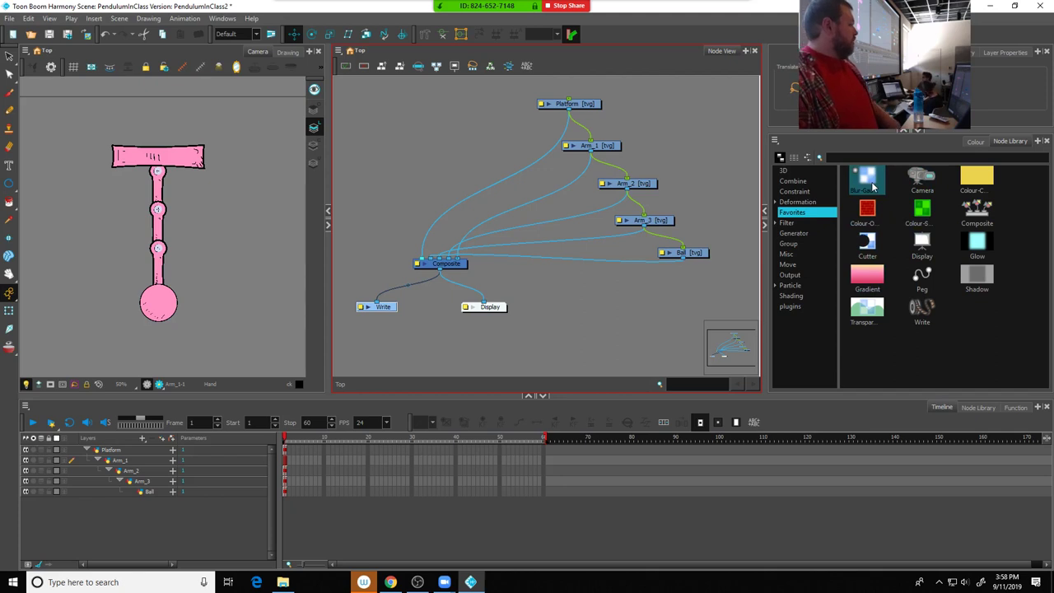
click(794, 191)
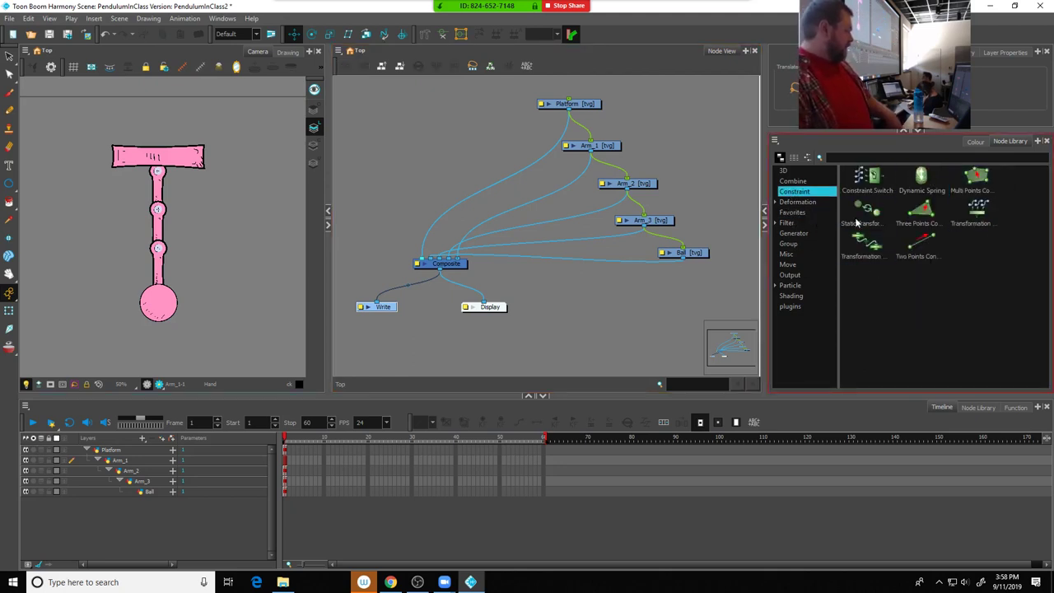
click(795, 181)
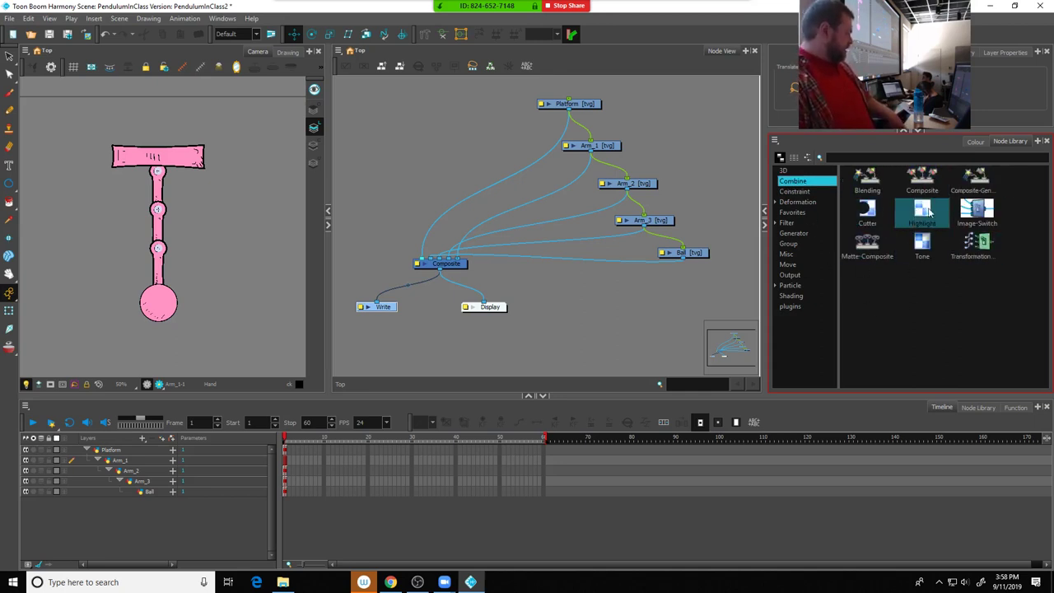
click(786, 171)
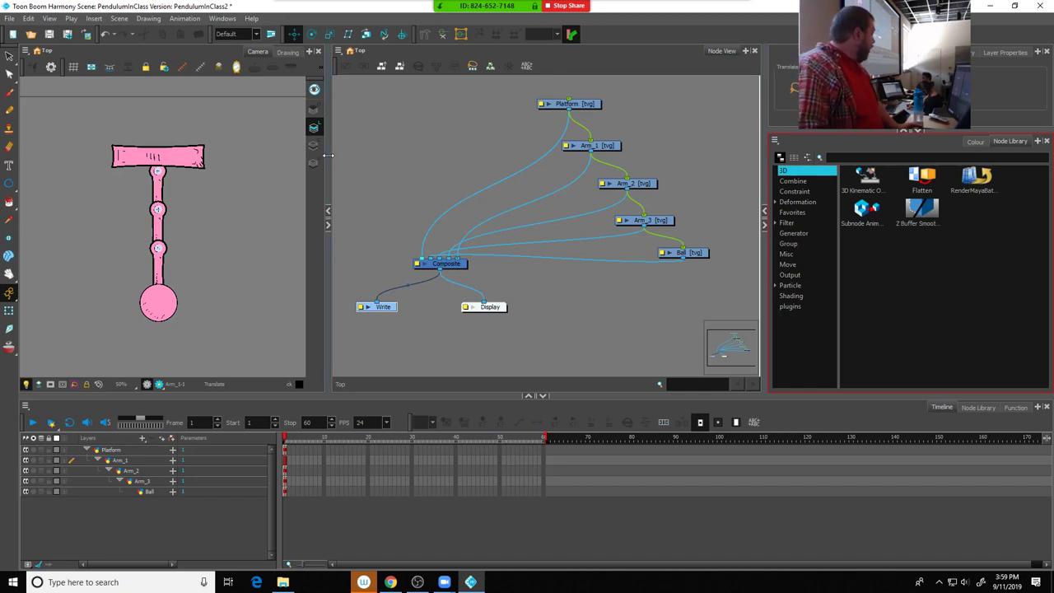
Enlarge the Camera view area and add a Perspective view to it
drag(328, 155, 632, 156)
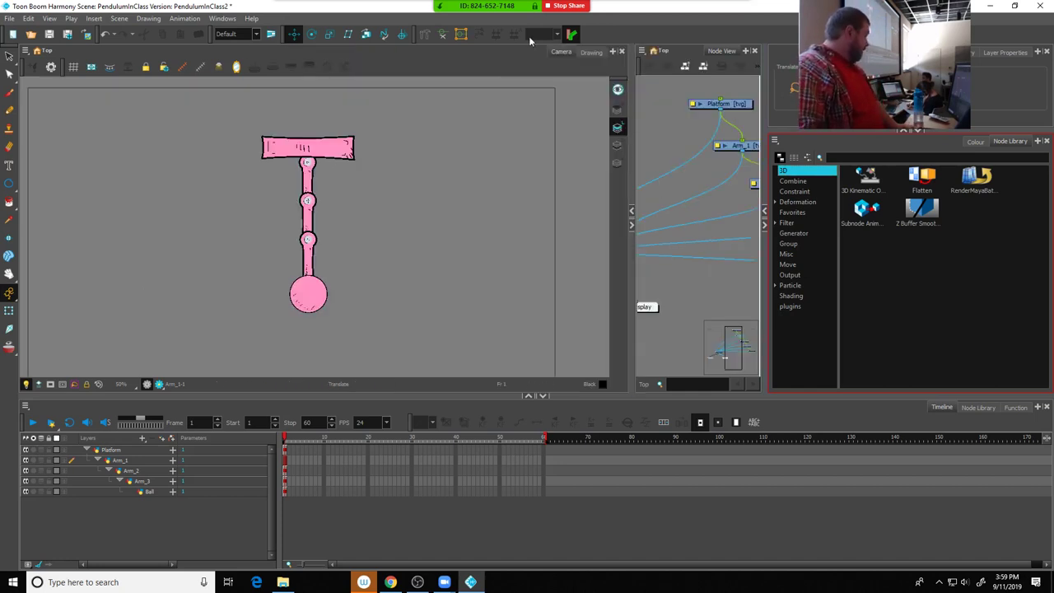
click(613, 51)
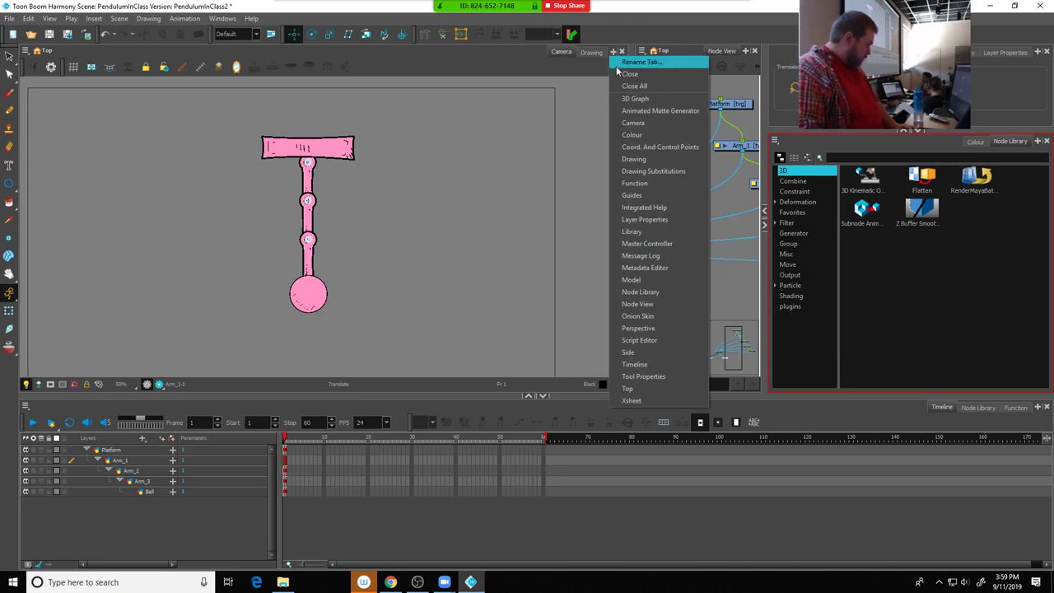
click(641, 329)
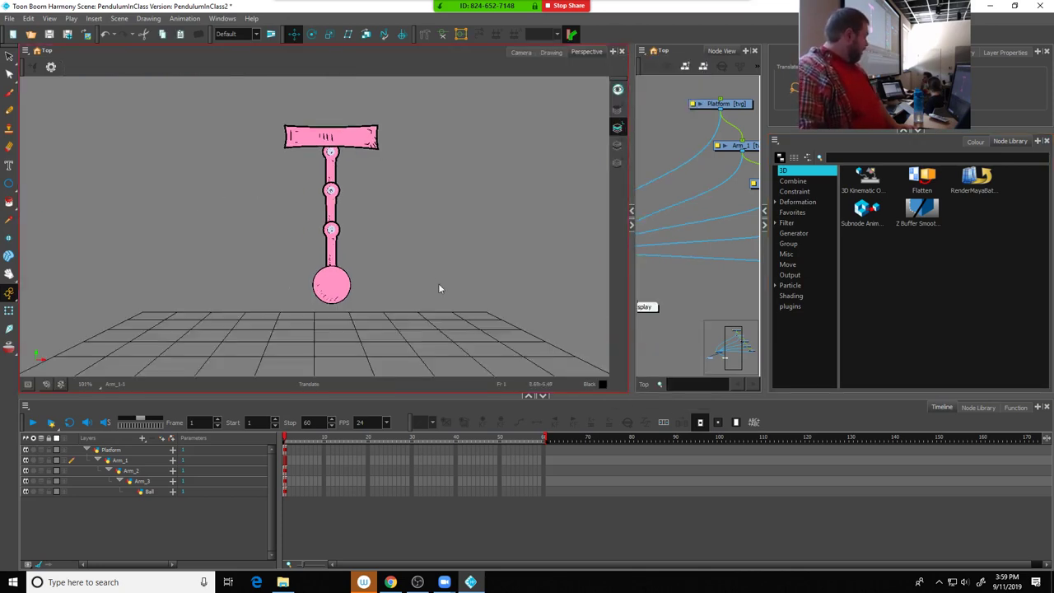
Examine the flat pendulum drawings from several angles in the Perspective view's 3D space, and return to the Camera view
scroll(396, 305, down, 3)
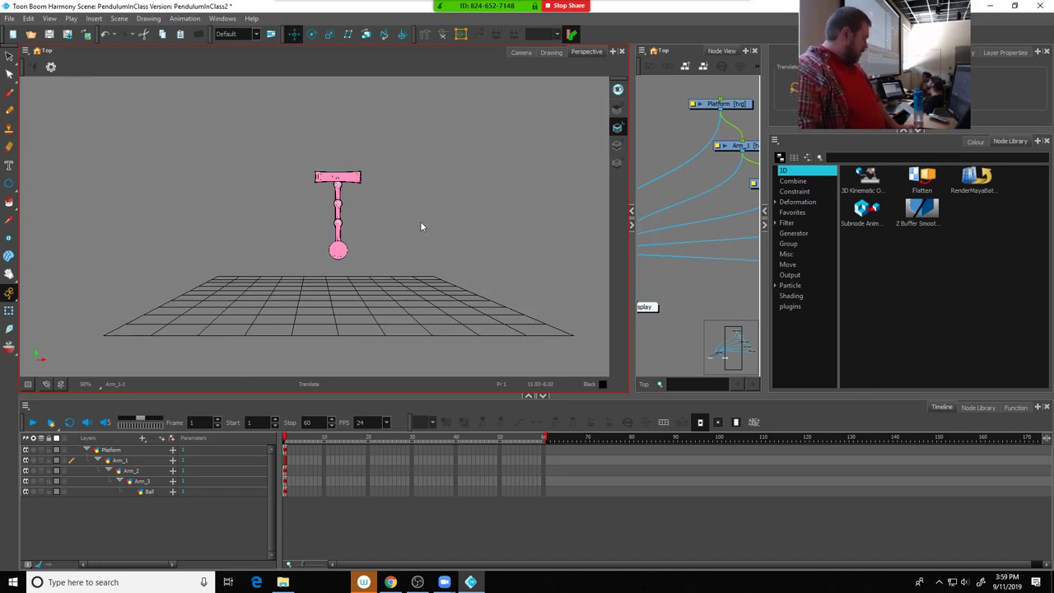
drag(466, 207, 303, 208)
scroll(308, 201, up, 2)
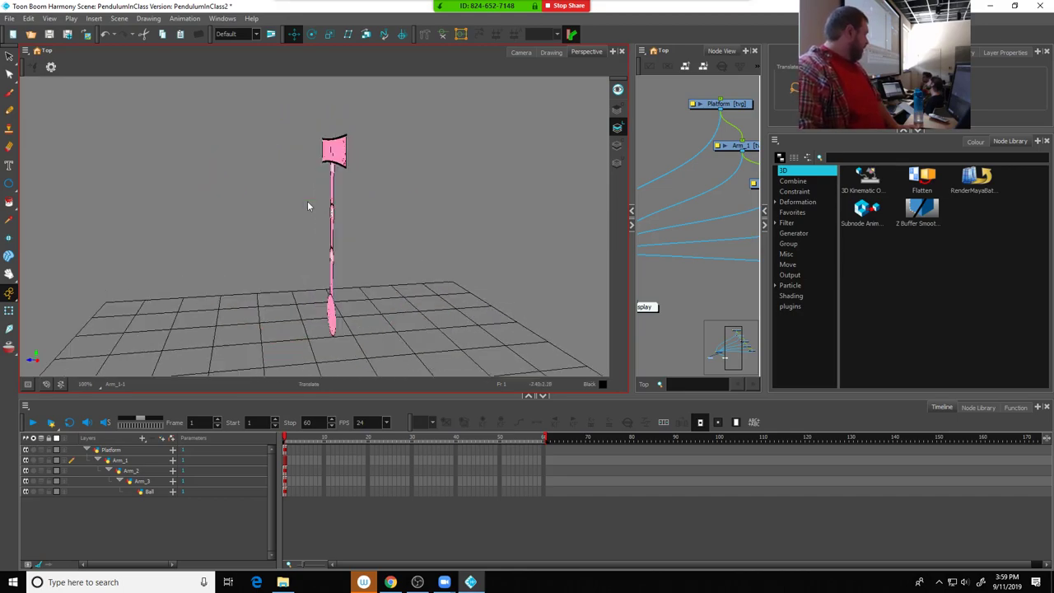
drag(427, 212, 485, 229)
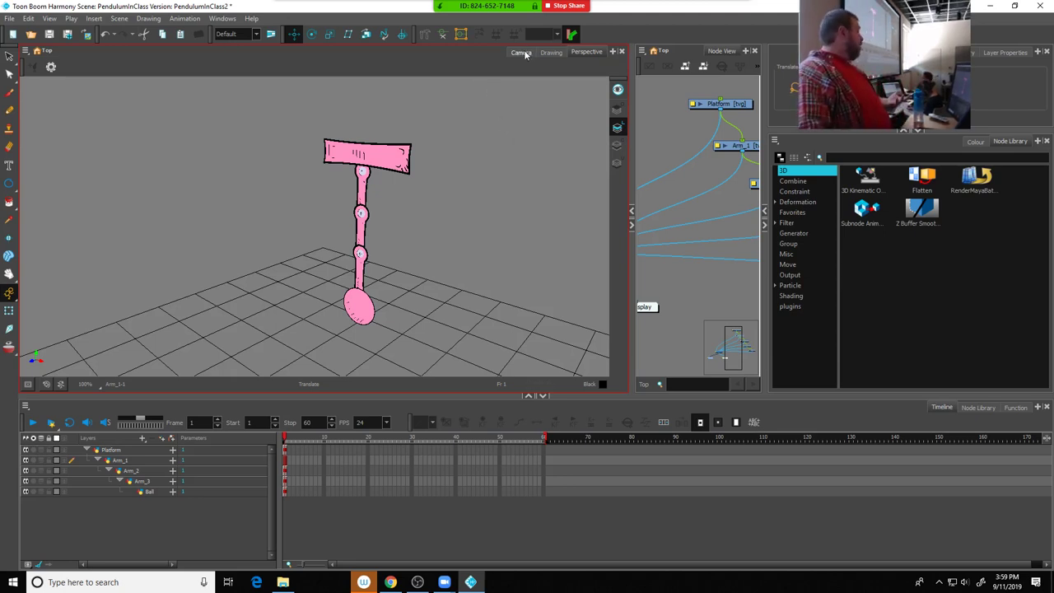
scroll(426, 139, down, 4)
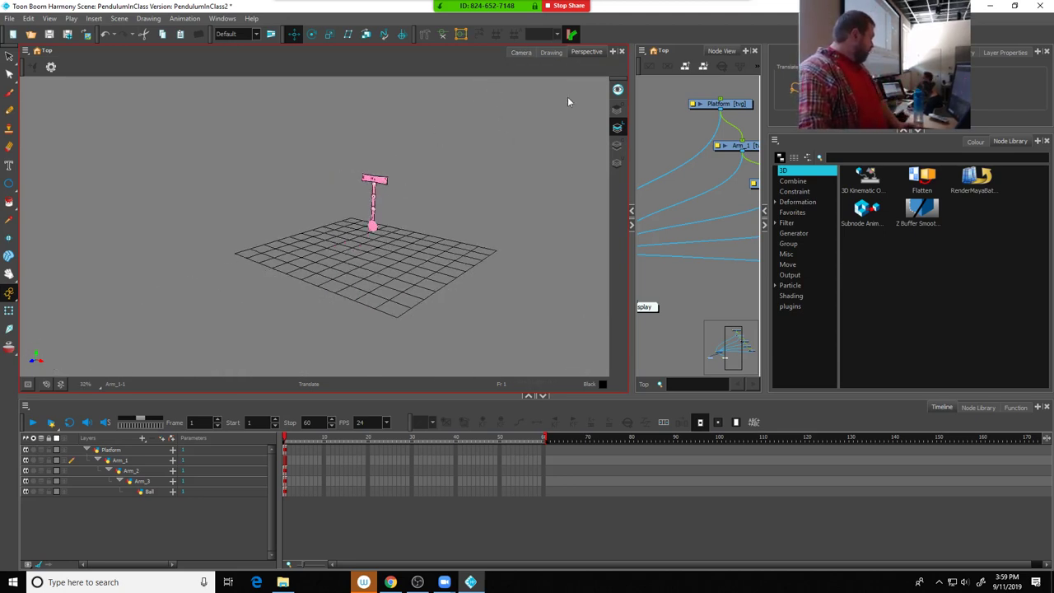
click(522, 52)
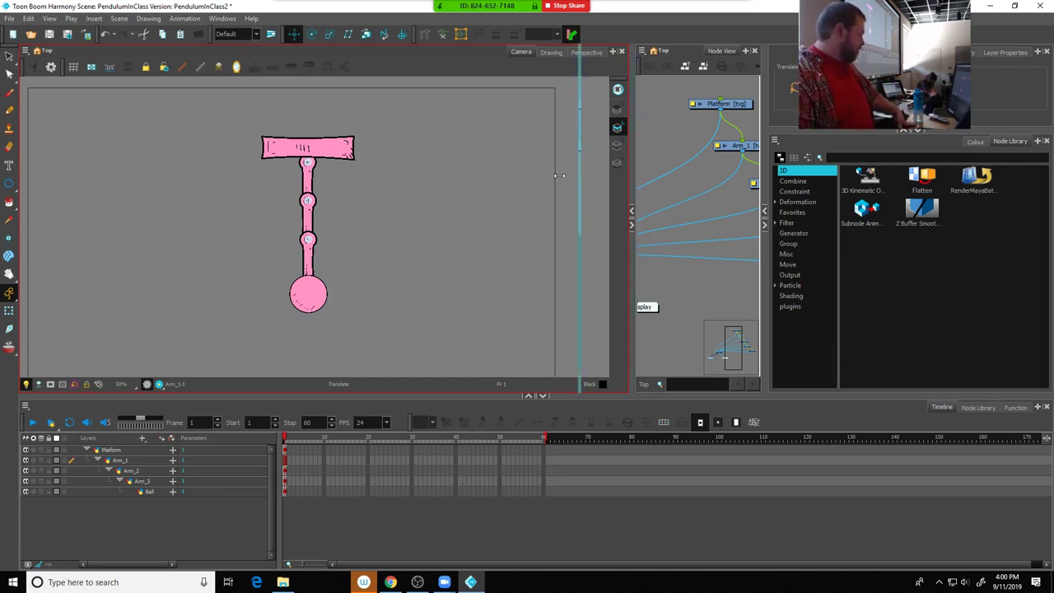
Expand the Particle category of the Node Library and look through its ready-made particle effects
drag(559, 175, 294, 186)
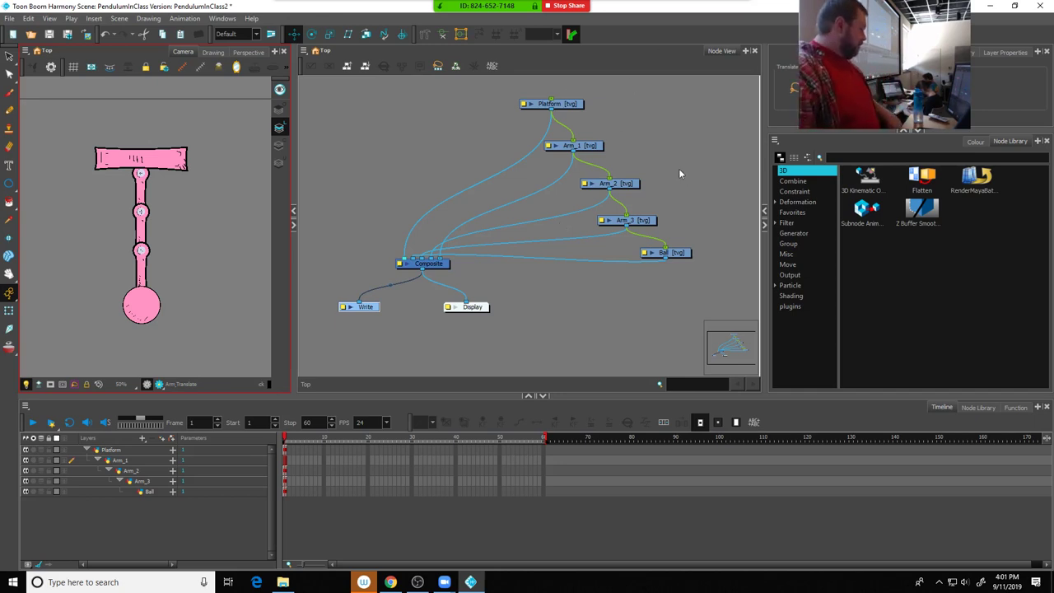
click(776, 286)
click(789, 286)
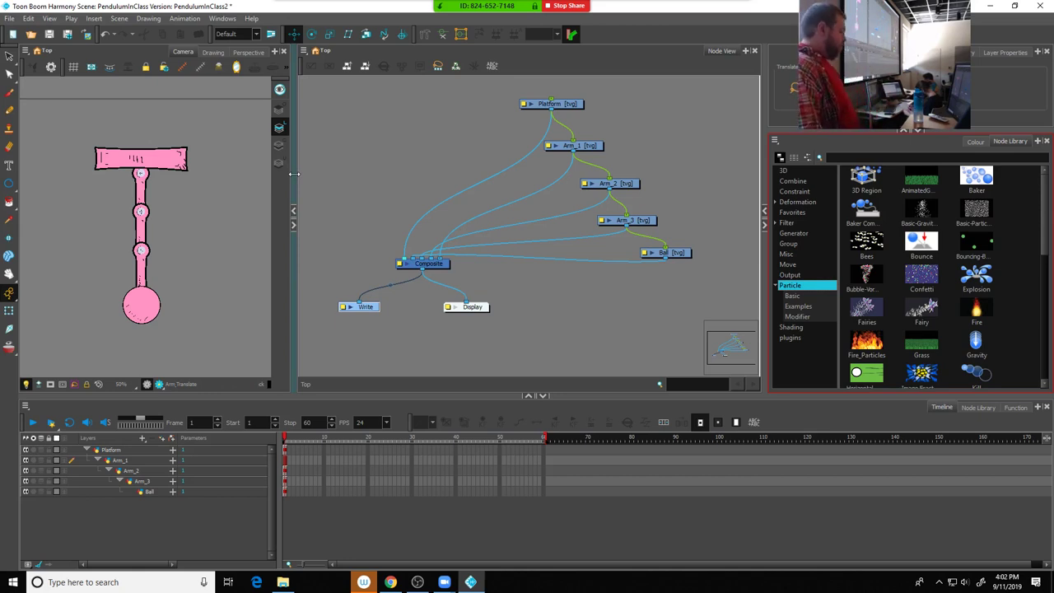
drag(294, 173, 527, 173)
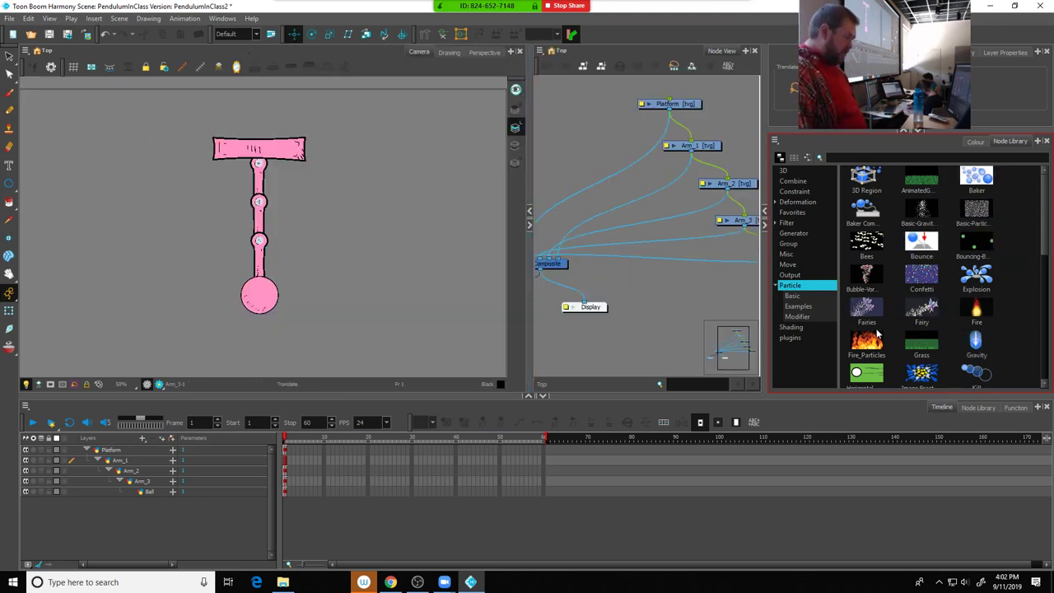
scroll(915, 338, down, 3)
scroll(976, 342, down, 3)
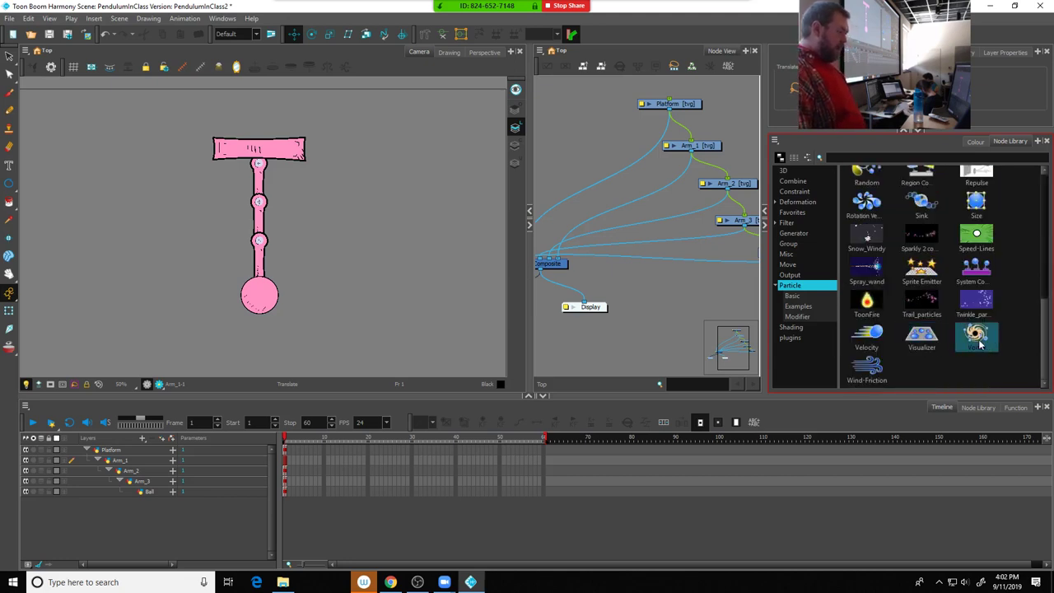
scroll(968, 339, up, 3)
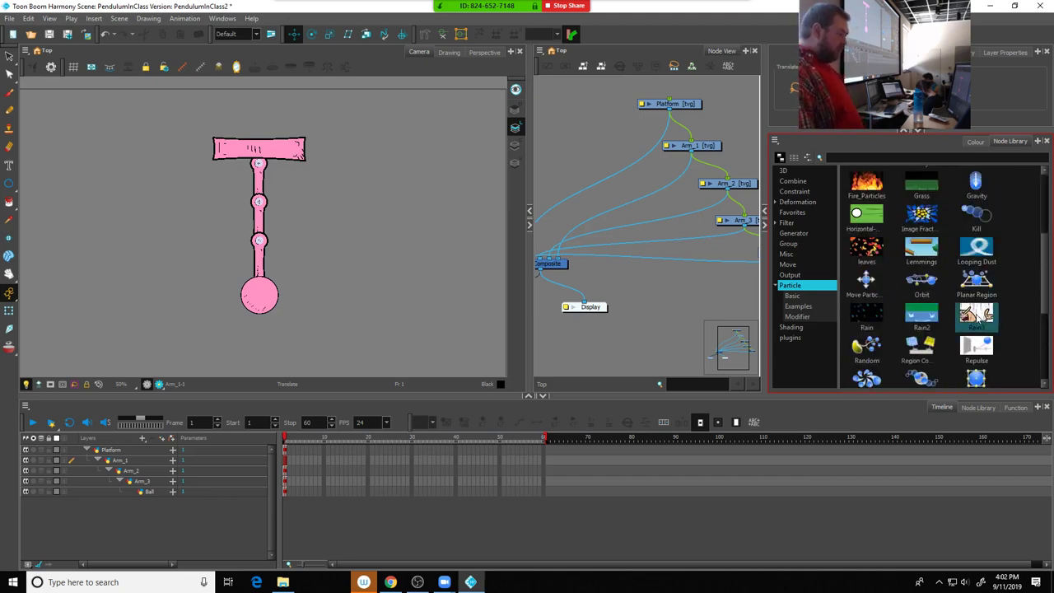
Try out the Rain particle effect in the Camera view with playback, and undo adding it
click(872, 320)
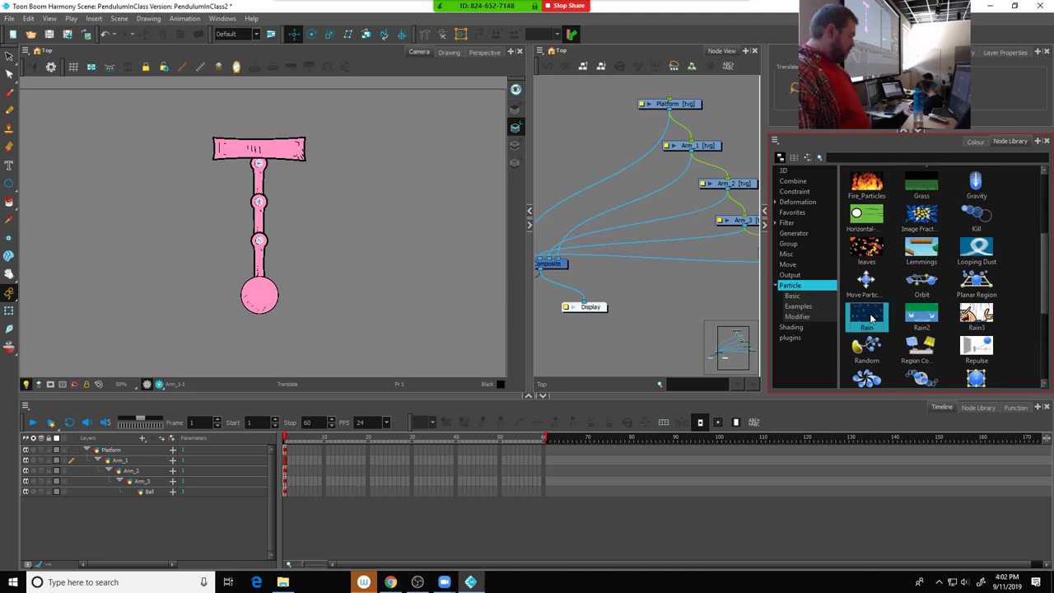
drag(331, 188, 331, 188)
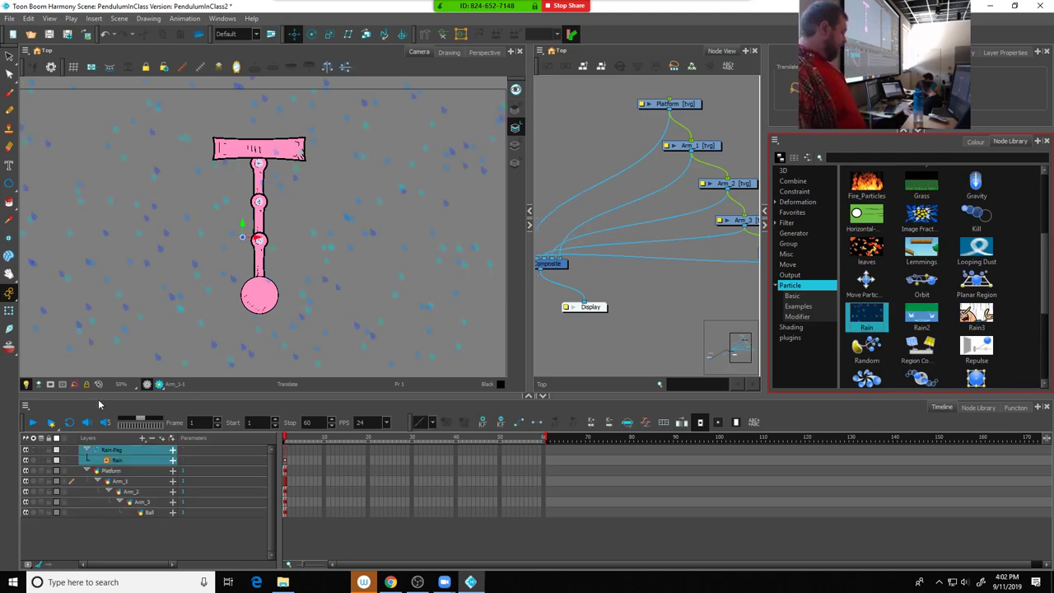
click(33, 422)
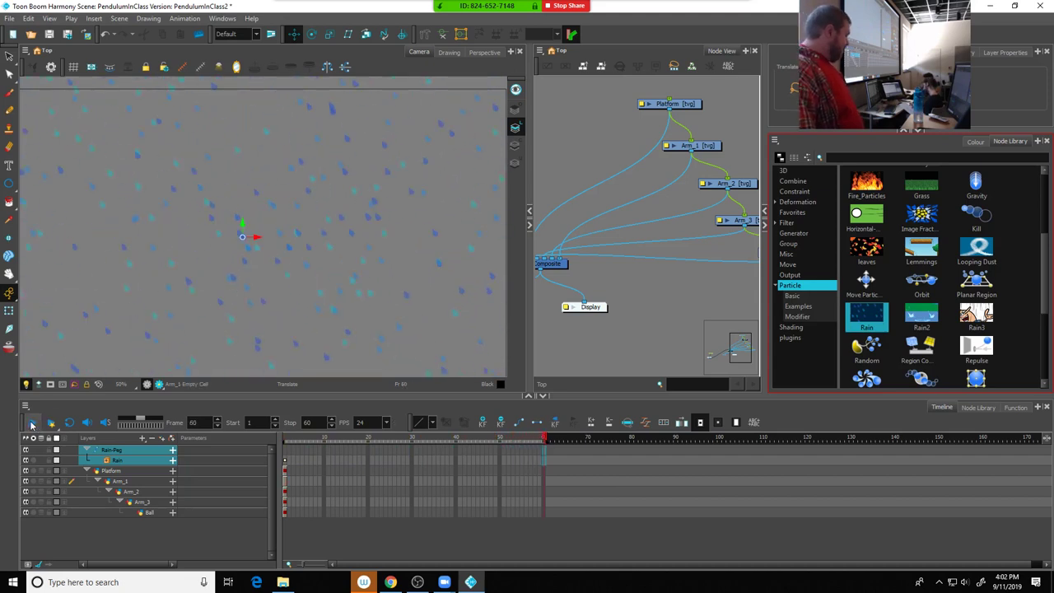
key(ctrl+z)
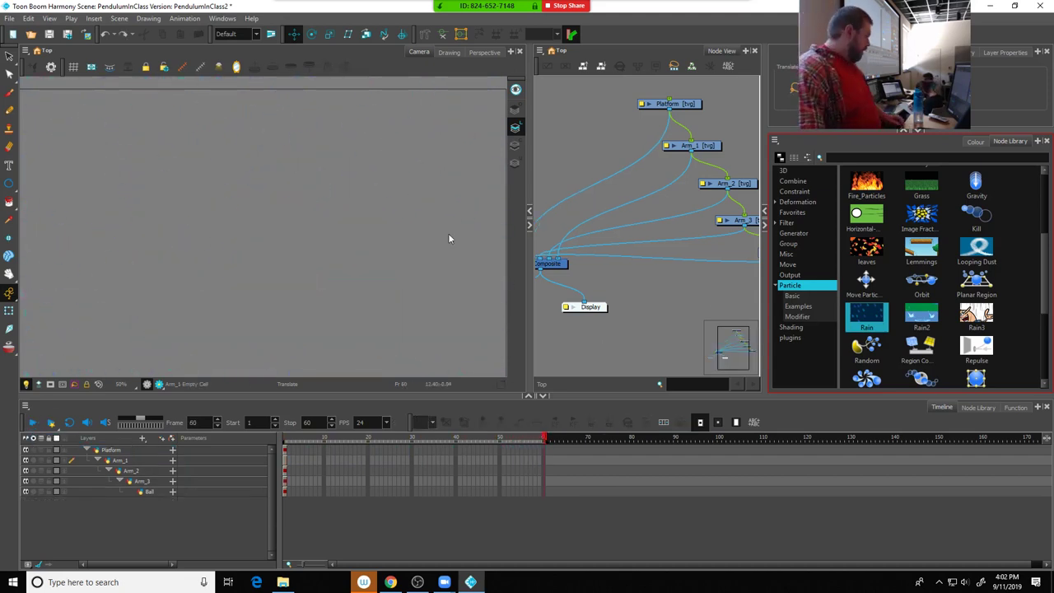
scroll(448, 233, down, 2)
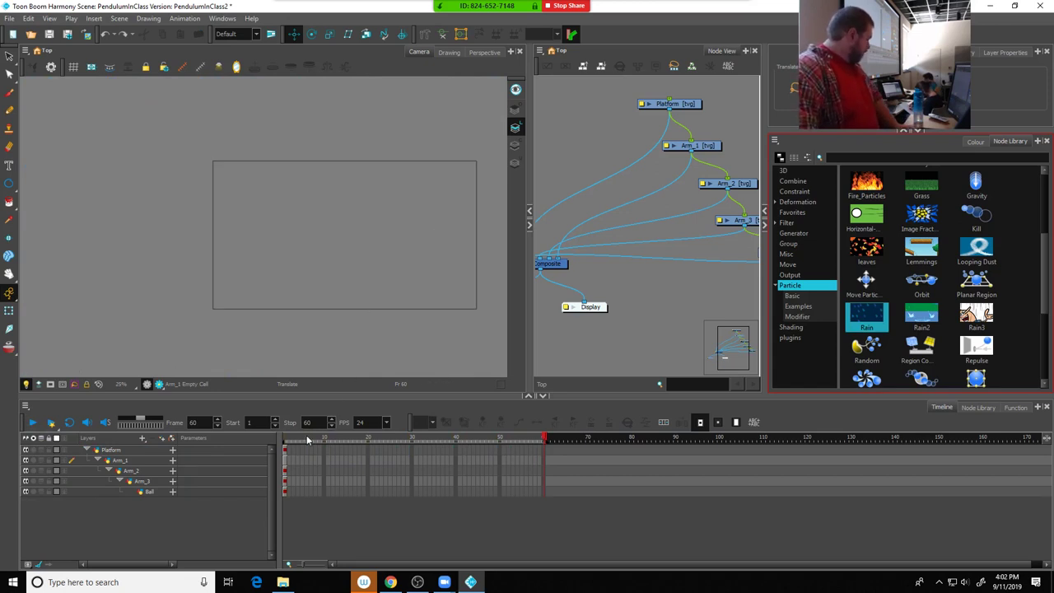
Return to frame 1 and dock the Node View alongside the Colour and Node Library views, leaving the Colour view open
drag(310, 438, 262, 446)
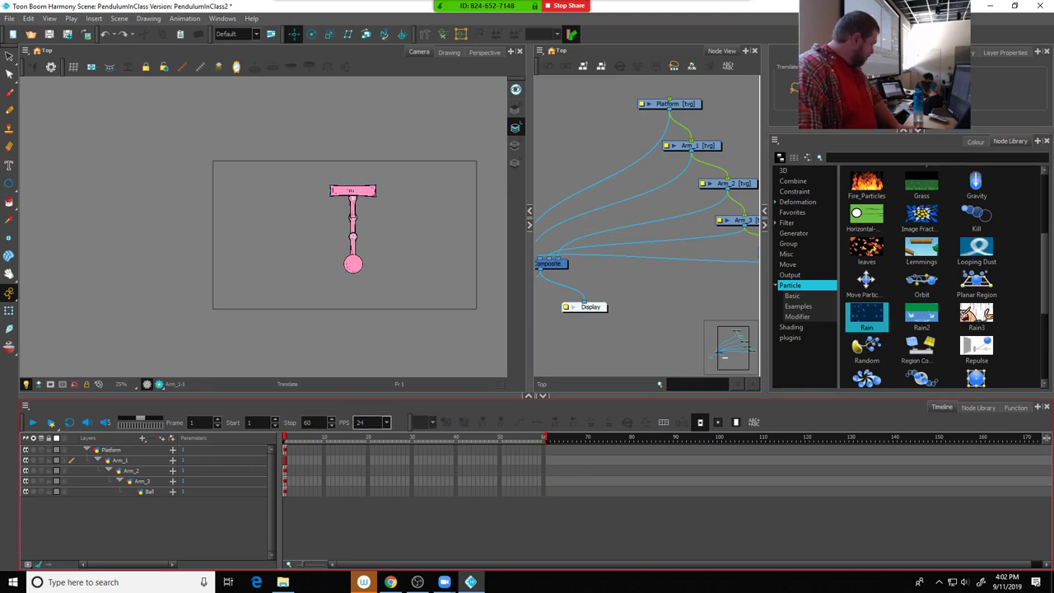
drag(594, 263, 653, 264)
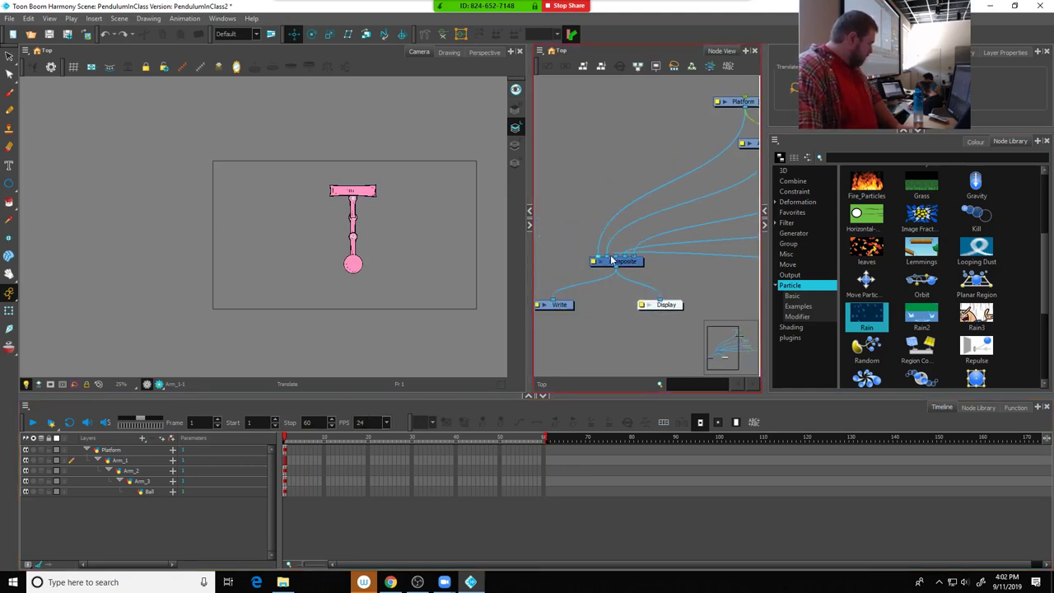
click(611, 260)
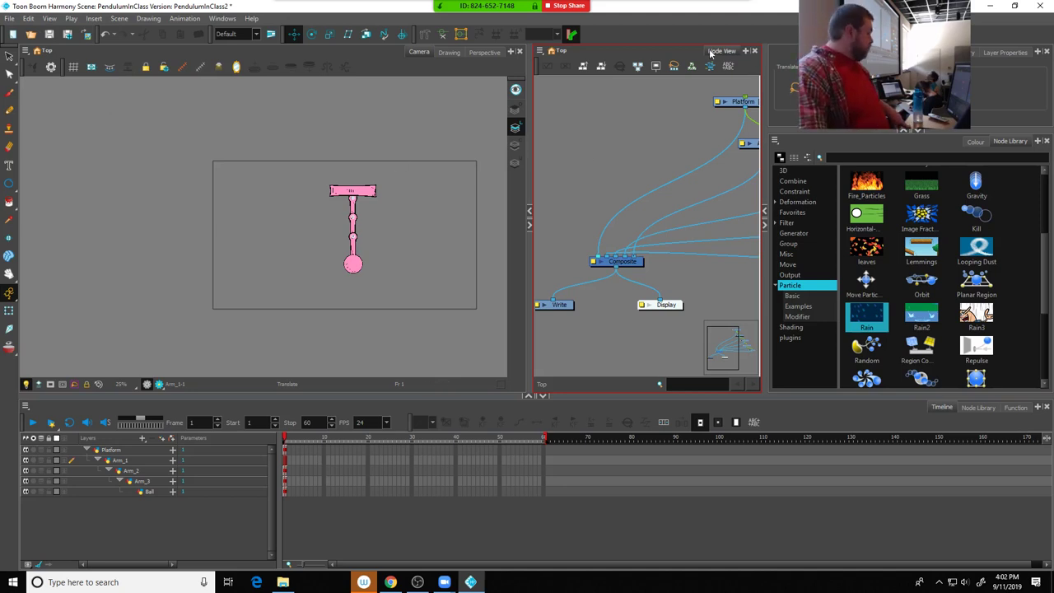
drag(1028, 148, 940, 160)
click(940, 142)
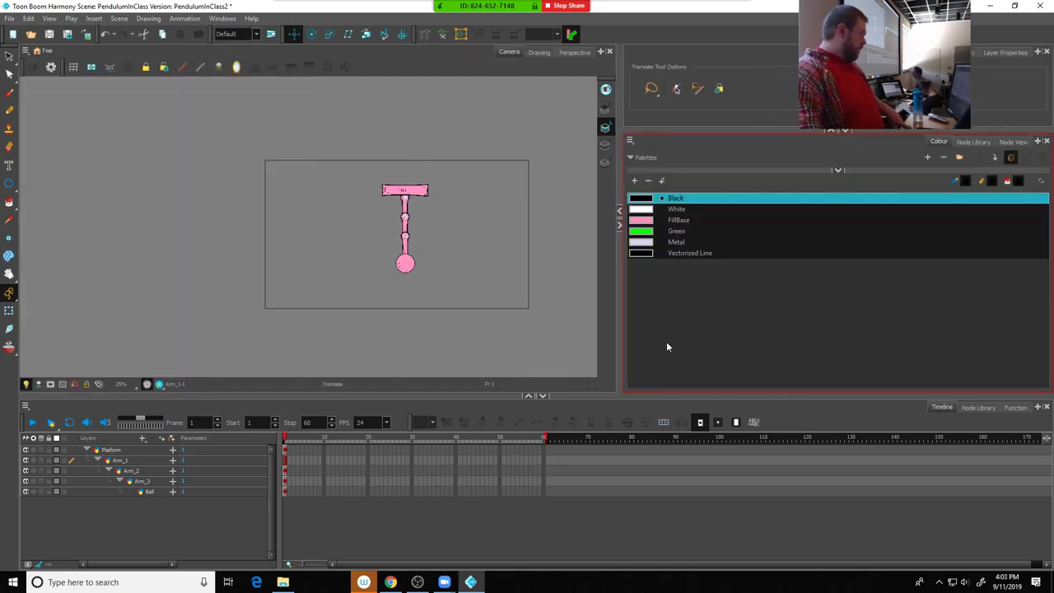
Widen the Camera view area and show the pendulum slightly larger in it
scroll(410, 216, up, 3)
scroll(410, 215, down, 4)
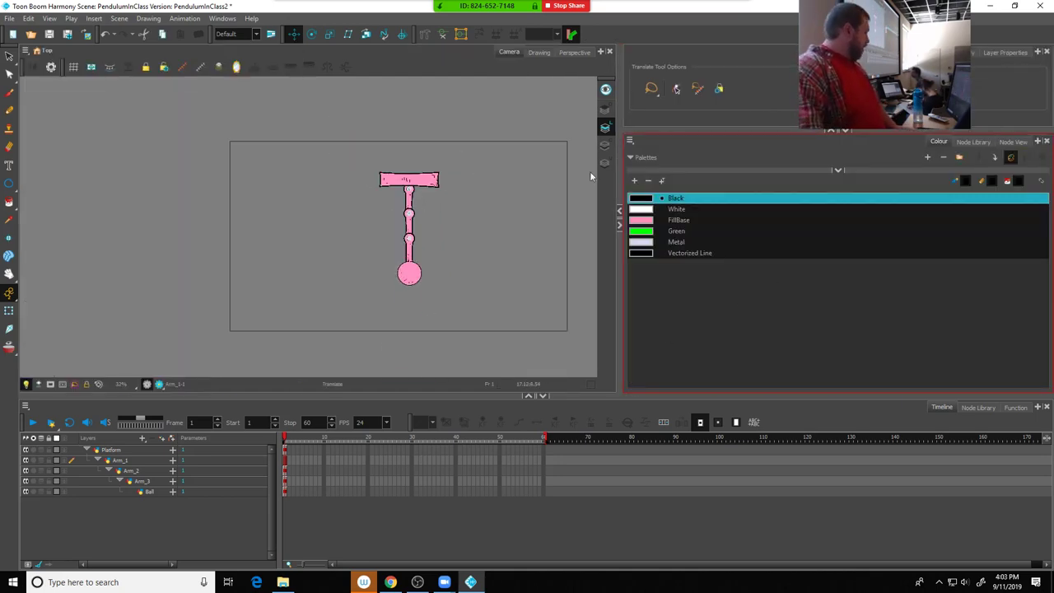
drag(618, 163, 906, 165)
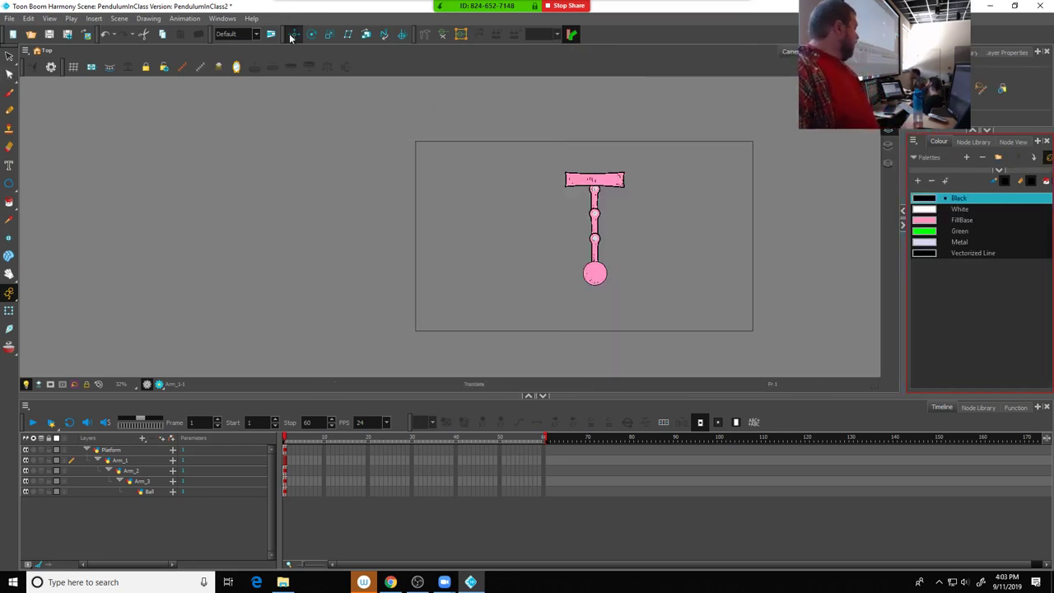
Scale the Platform layer and its children down to less than half size and move the pendulum toward the camera frame's left side
click(108, 452)
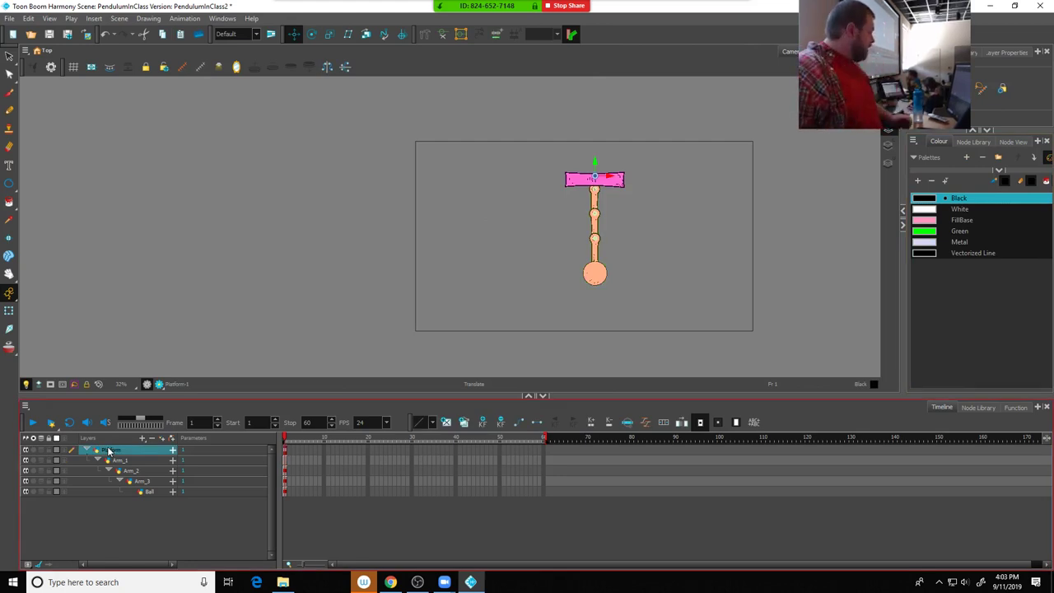
click(329, 34)
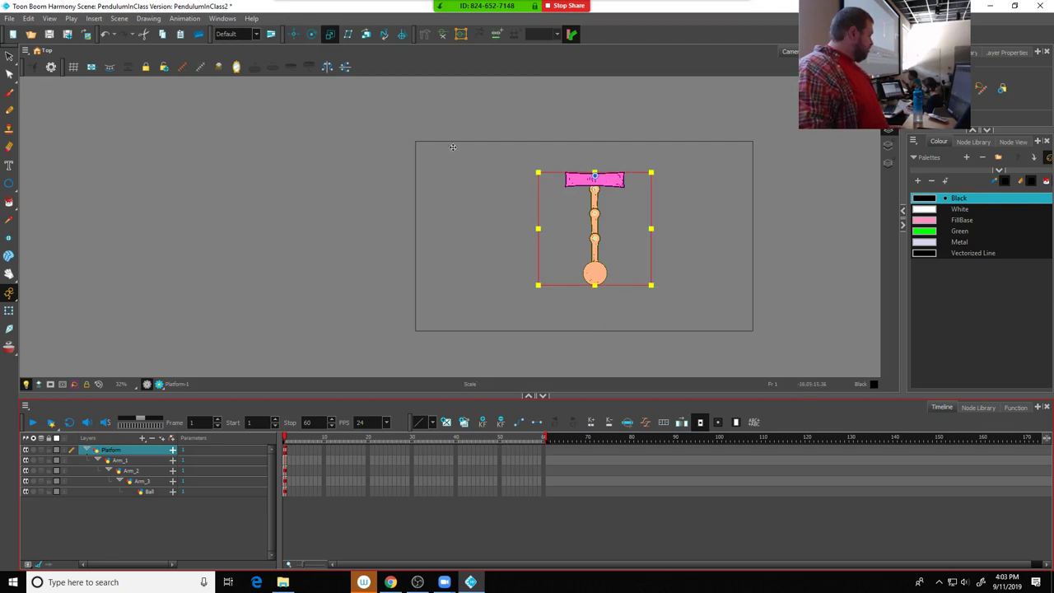
drag(651, 173, 618, 182)
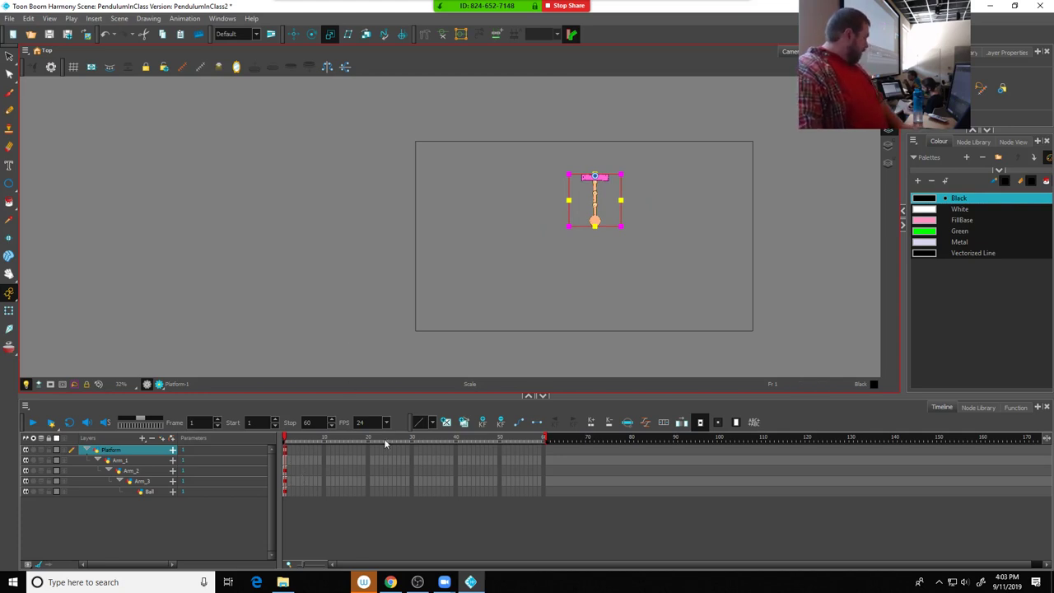
click(294, 34)
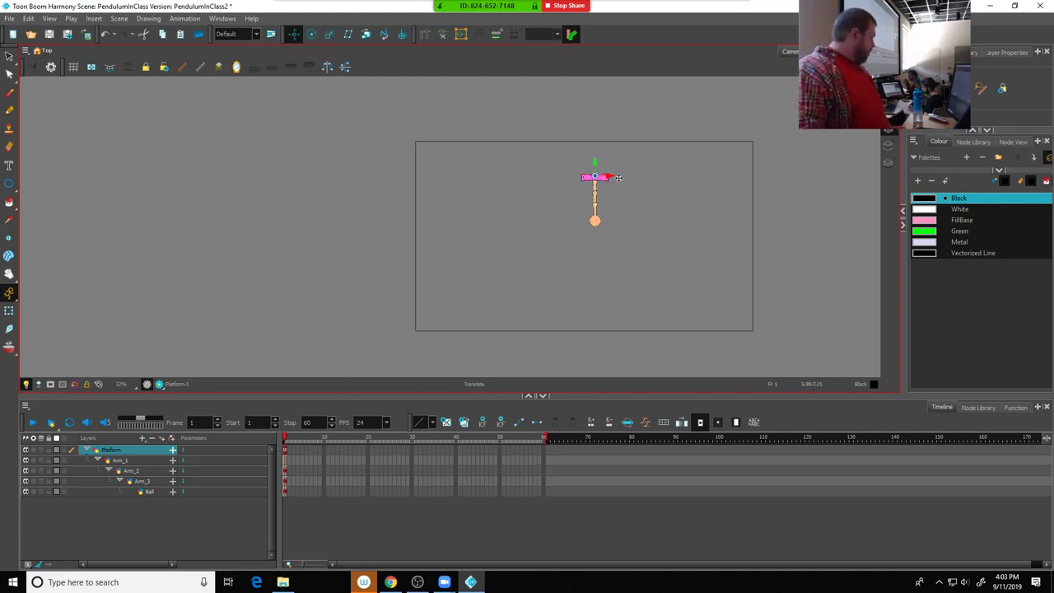
drag(610, 175, 480, 187)
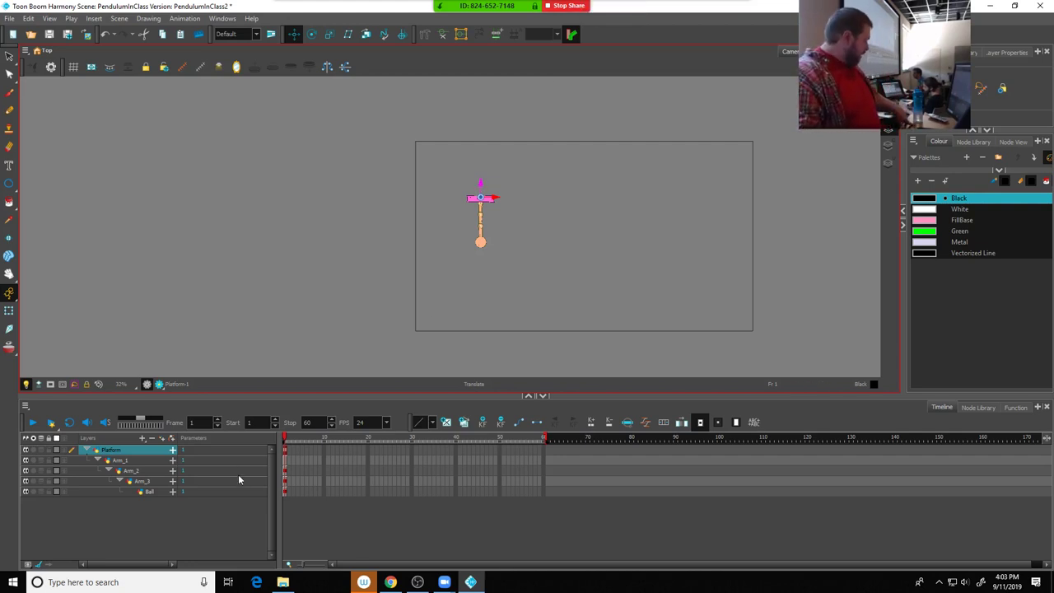
Delete the frame 1 keyframes of all pendulum layers, from Platform through Ball
drag(285, 453, 285, 493)
right_click(286, 494)
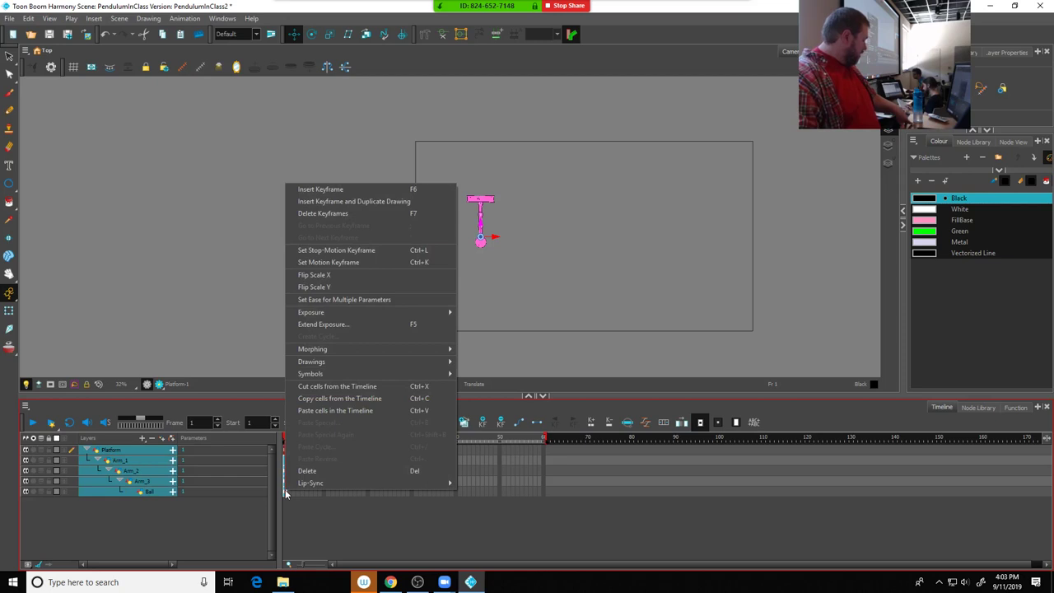
click(367, 217)
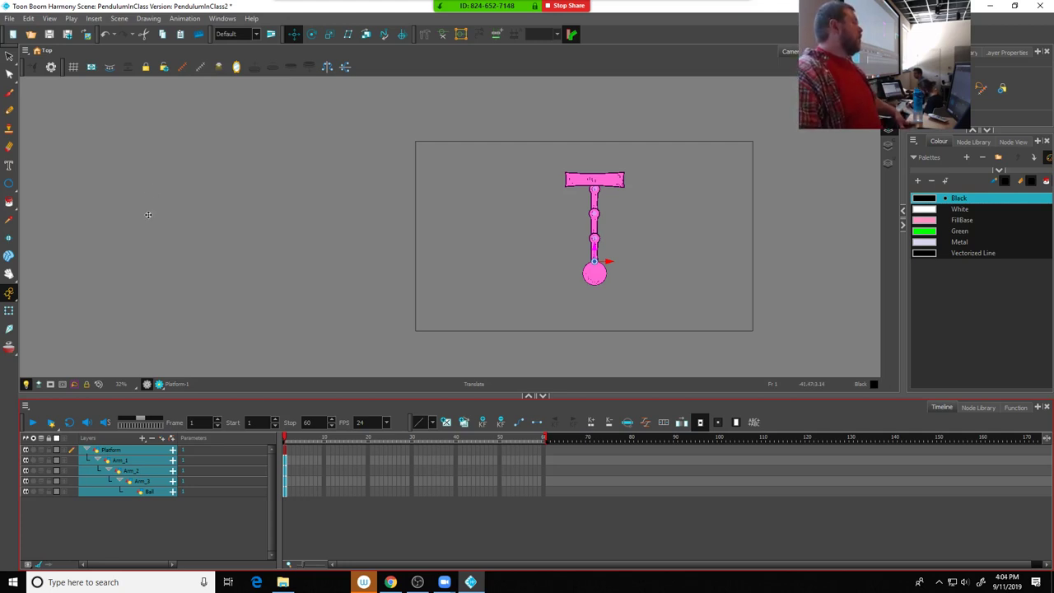
Scale the whole pendulum down proportionally through the Platform layer and place it near the left edge of the camera frame at frame 1
click(127, 452)
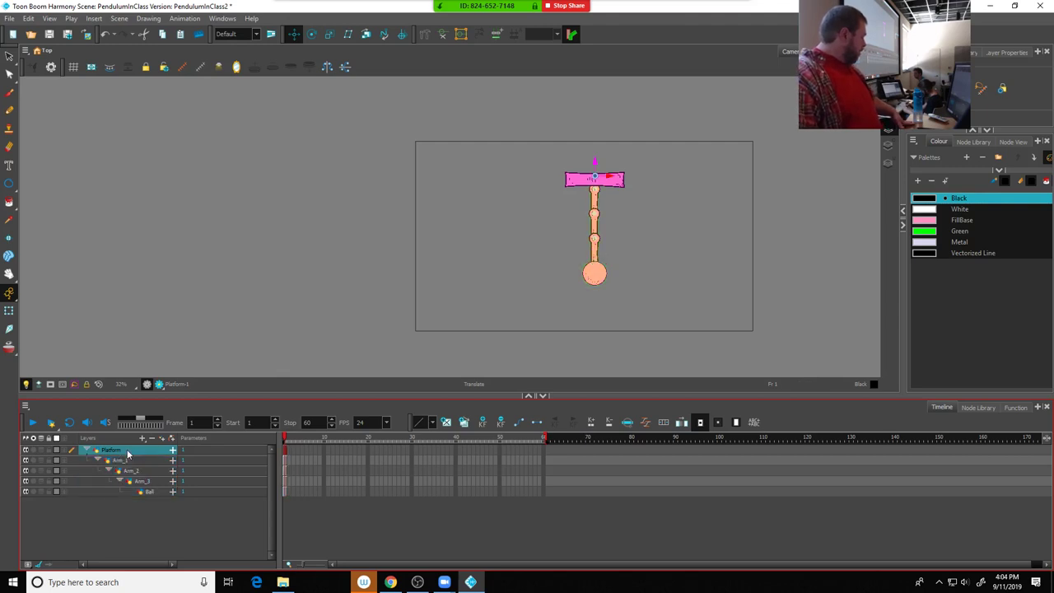
click(330, 37)
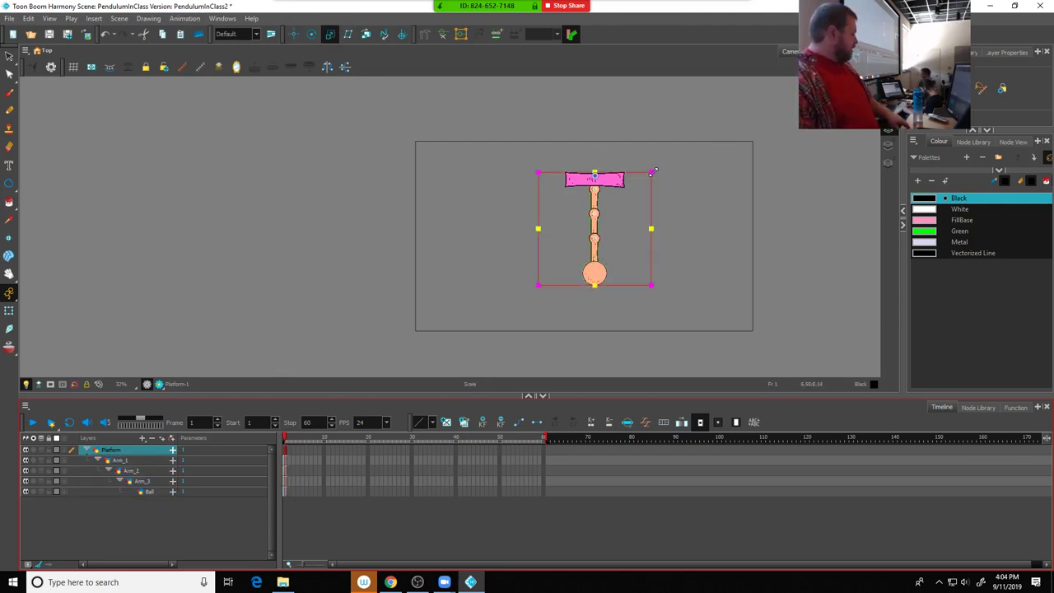
drag(651, 172, 618, 173)
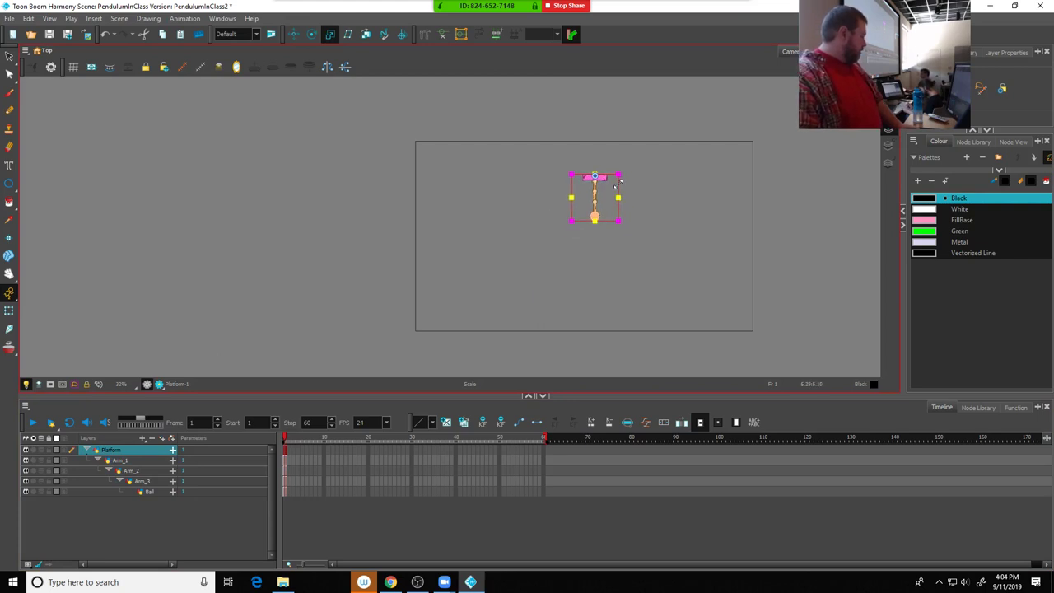
click(294, 34)
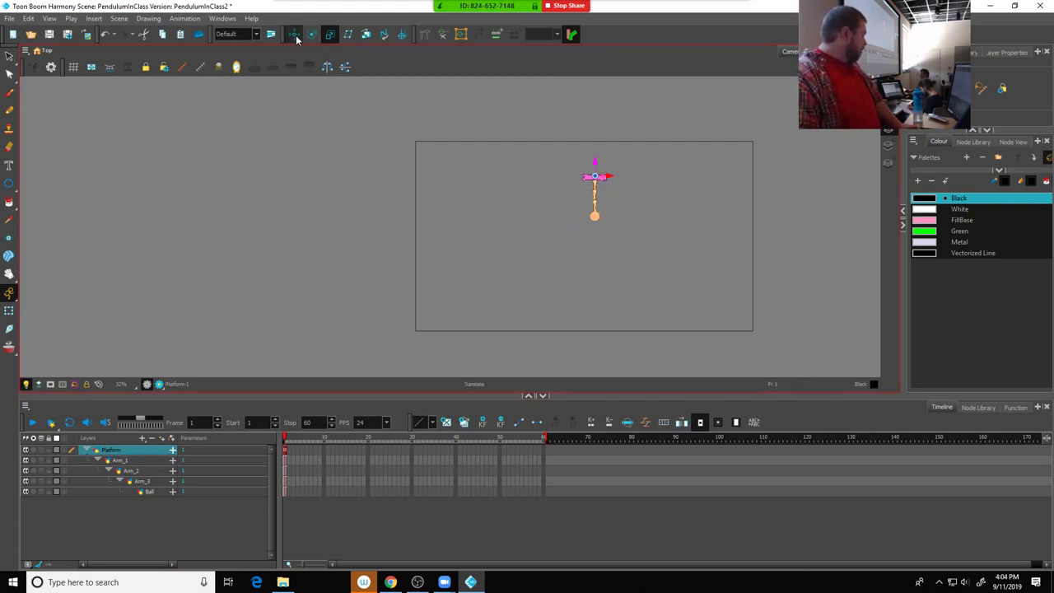
drag(595, 176, 499, 188)
click(329, 34)
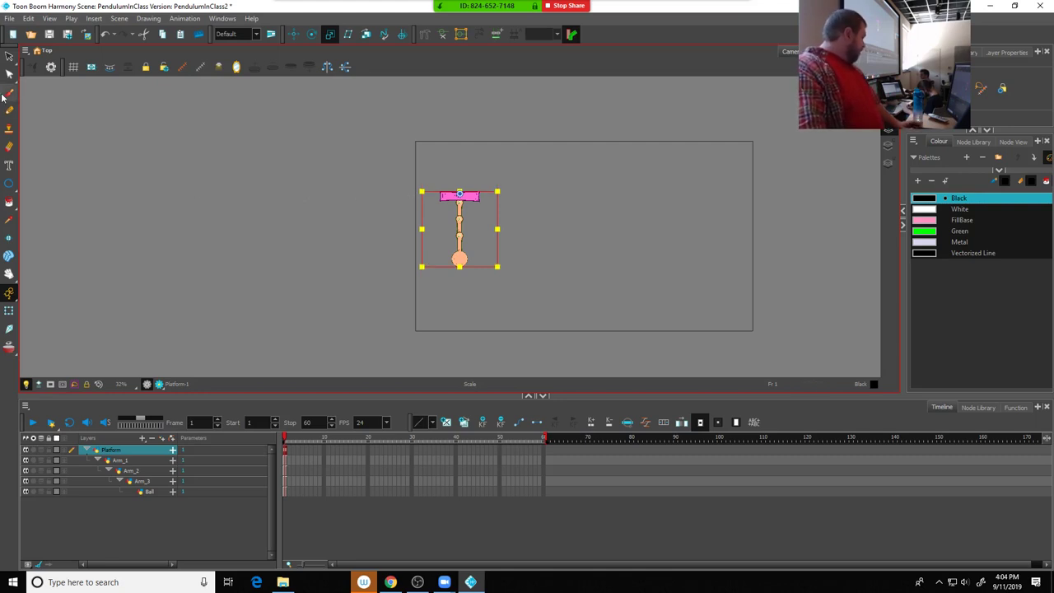
click(294, 34)
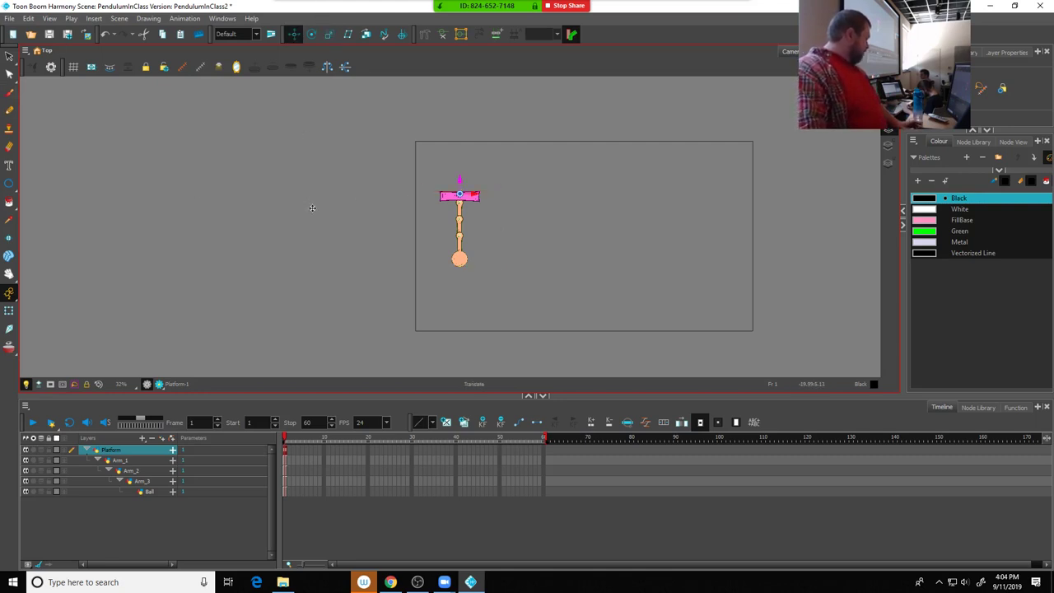
click(286, 443)
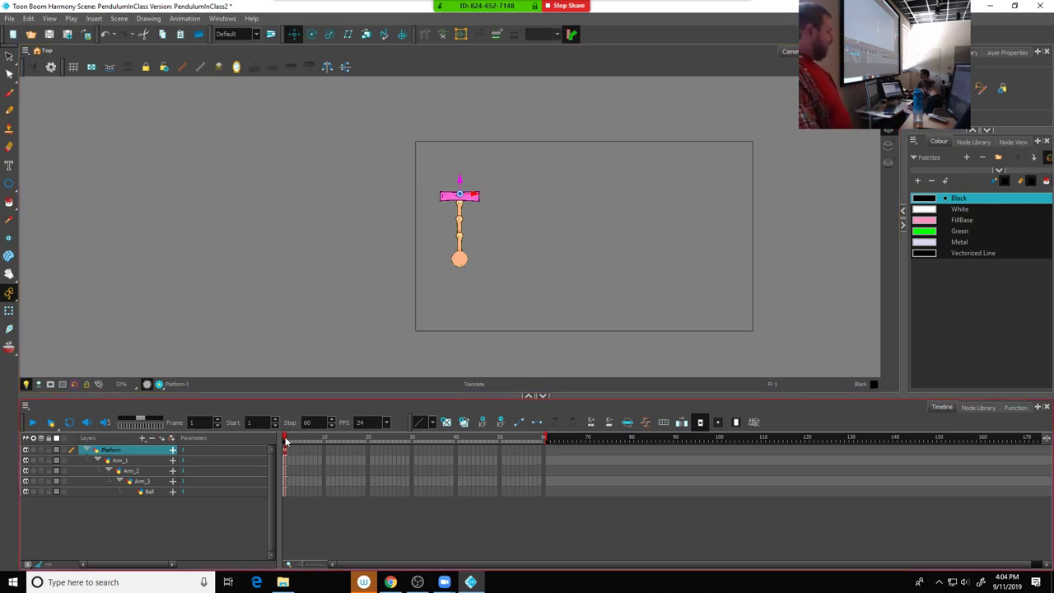
mouse_move(286, 443)
mouse_down()
mouse_move(325, 442)
mouse_move(284, 441)
mouse_up()
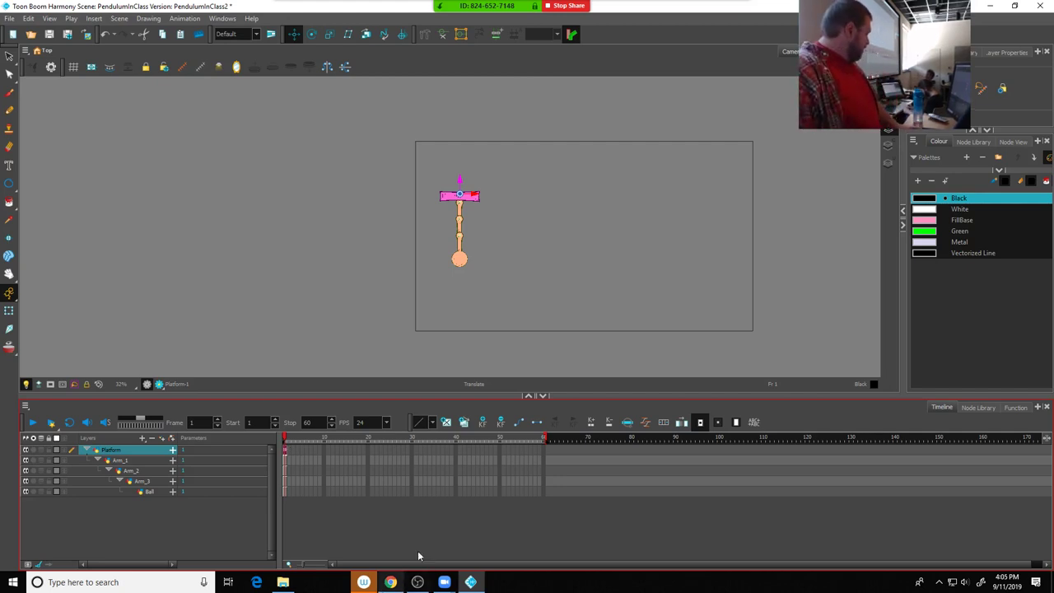
drag(542, 448, 544, 496)
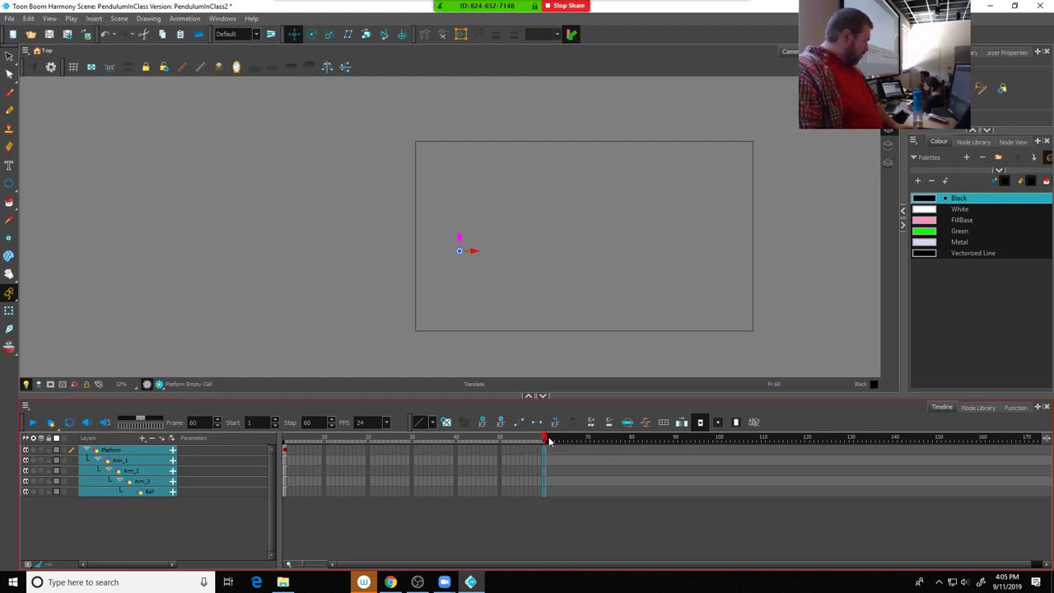
drag(544, 439, 505, 441)
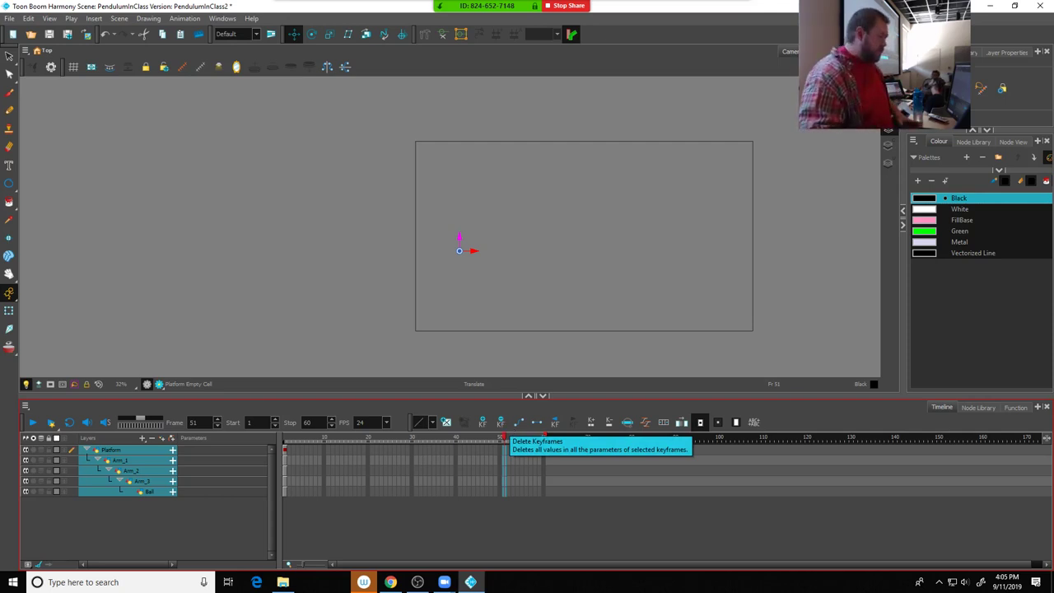
Narrow the Camera view, bring the Node View forward beside it, and enlarge the tool options area above the node network
drag(902, 144, 576, 144)
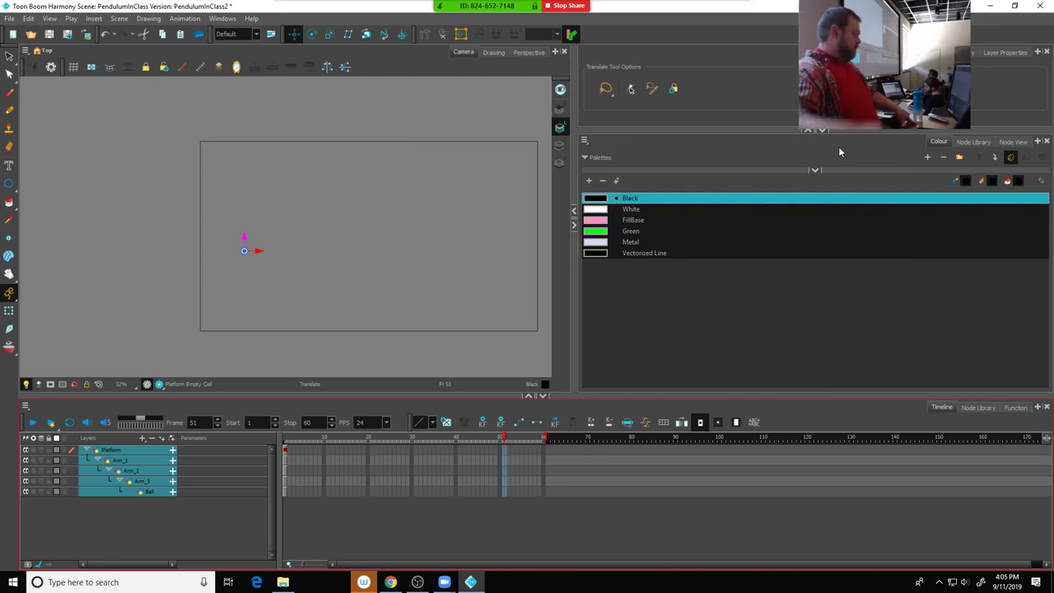
click(1007, 144)
click(1007, 144)
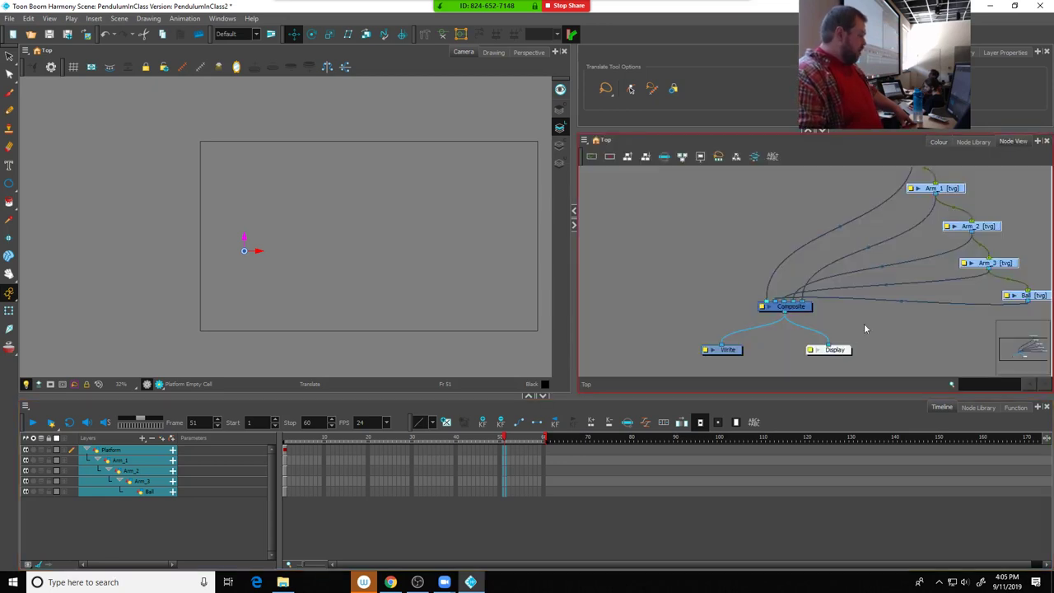
drag(909, 233, 812, 281)
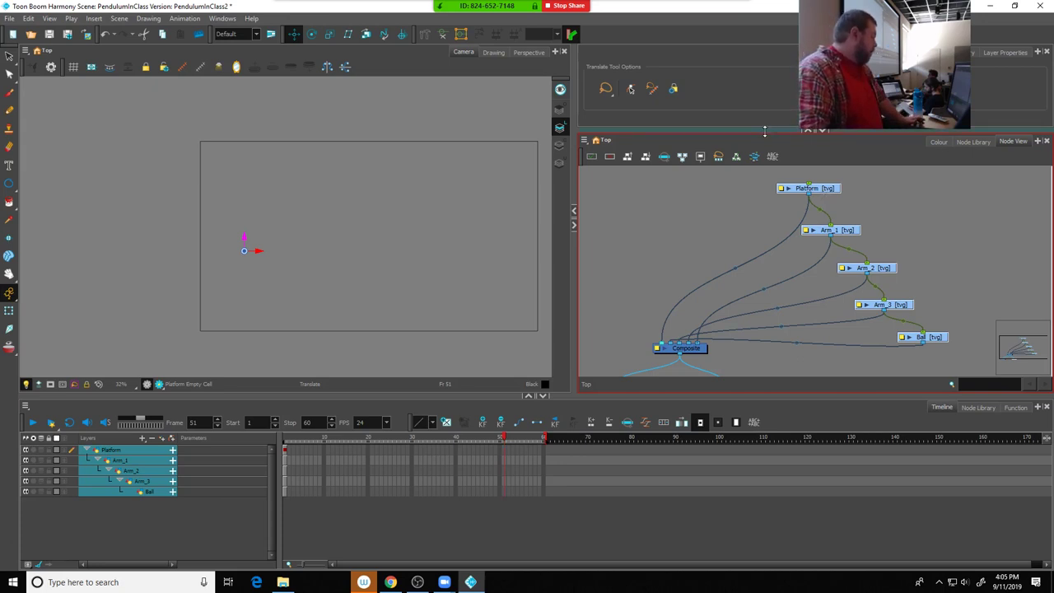
drag(764, 132, 766, 211)
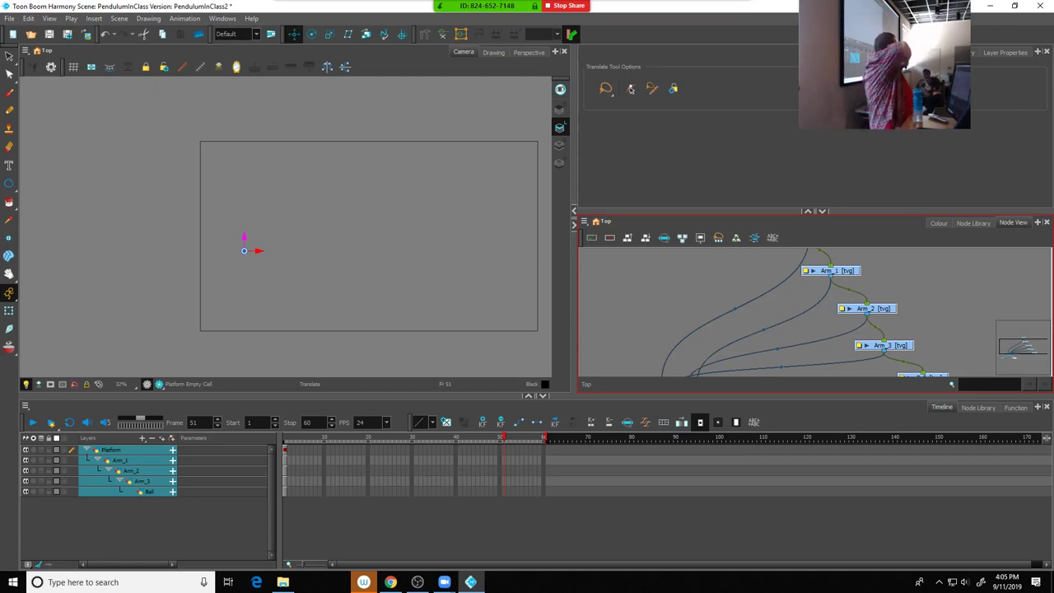
Extend the scene to 120 frames and extend the exposure of all layers from Platform to Ball through frame 120
click(322, 450)
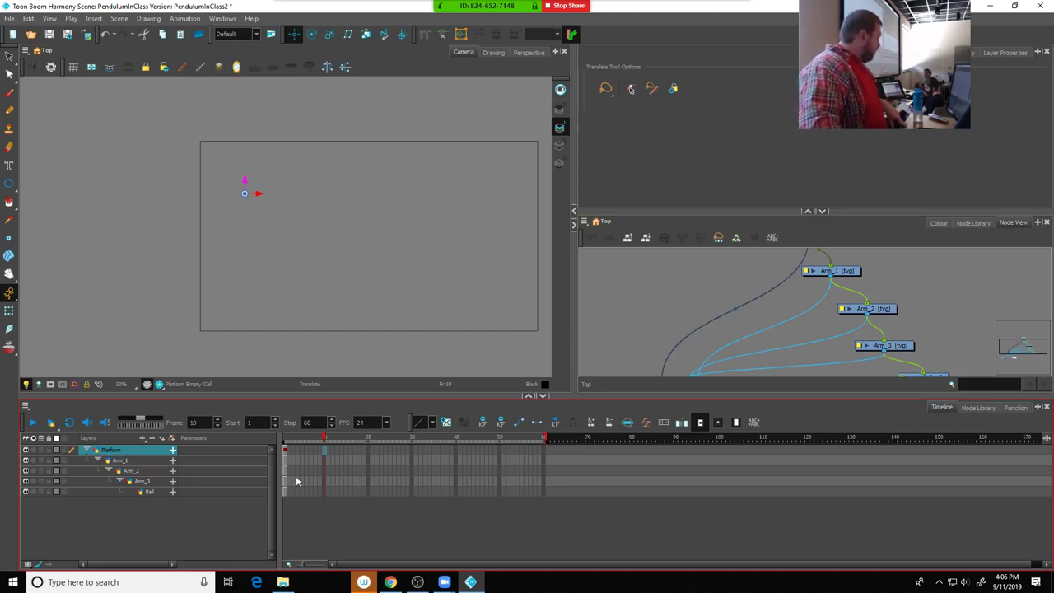
drag(324, 442, 428, 447)
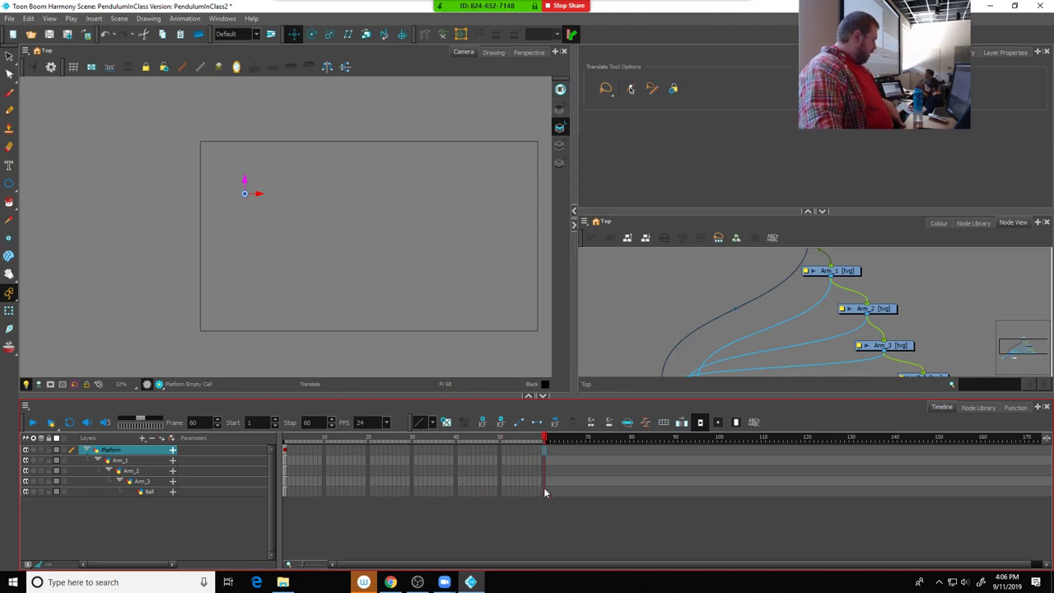
click(465, 438)
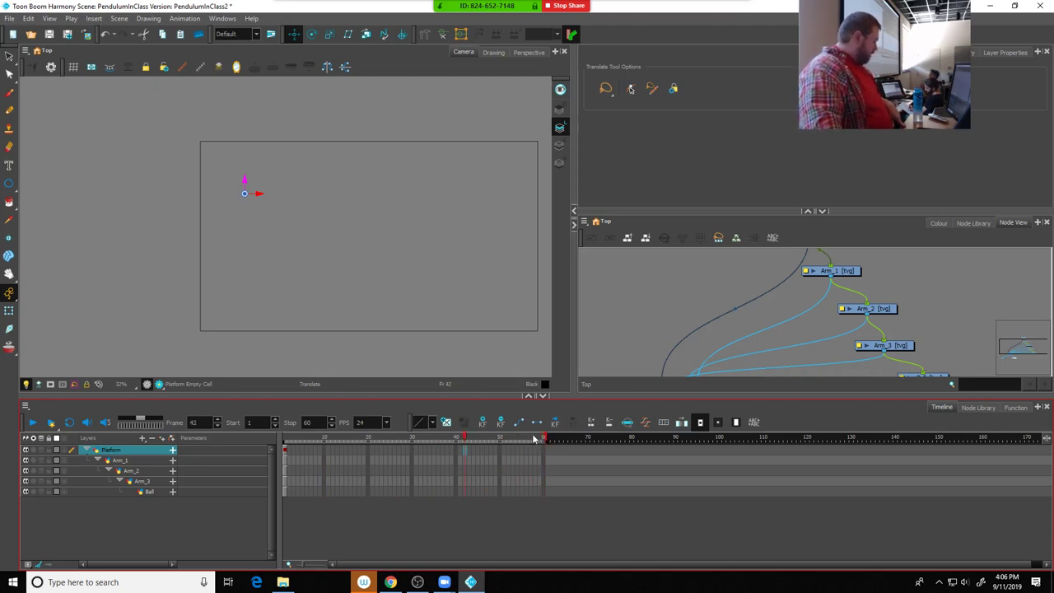
drag(544, 439, 837, 458)
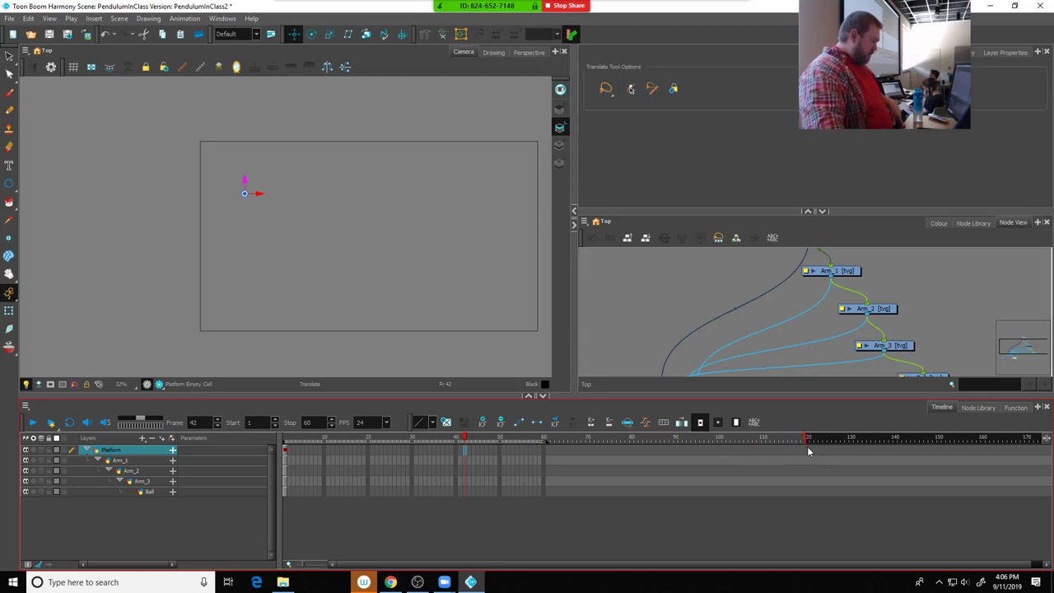
drag(811, 445, 808, 498)
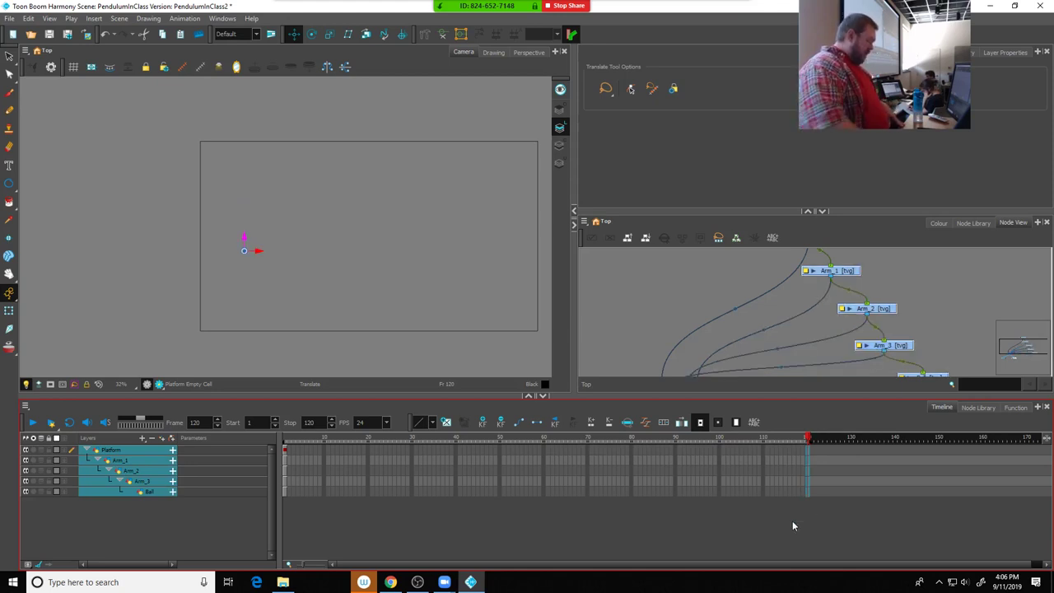
key(F5)
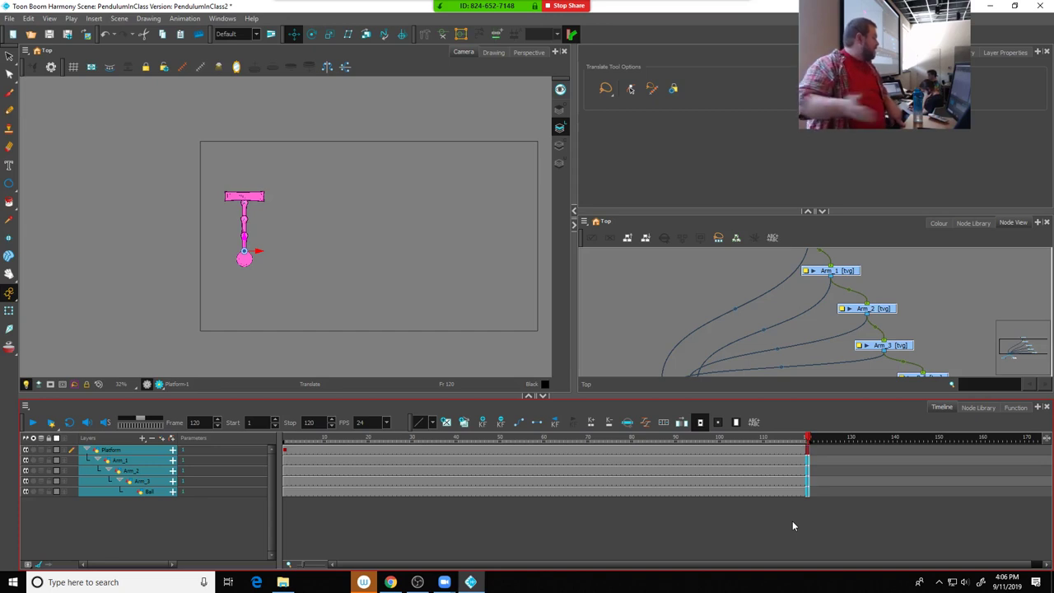
Inspect the Platform drawing on its own in the Drawing view, and return to the Camera view around the ball
click(494, 52)
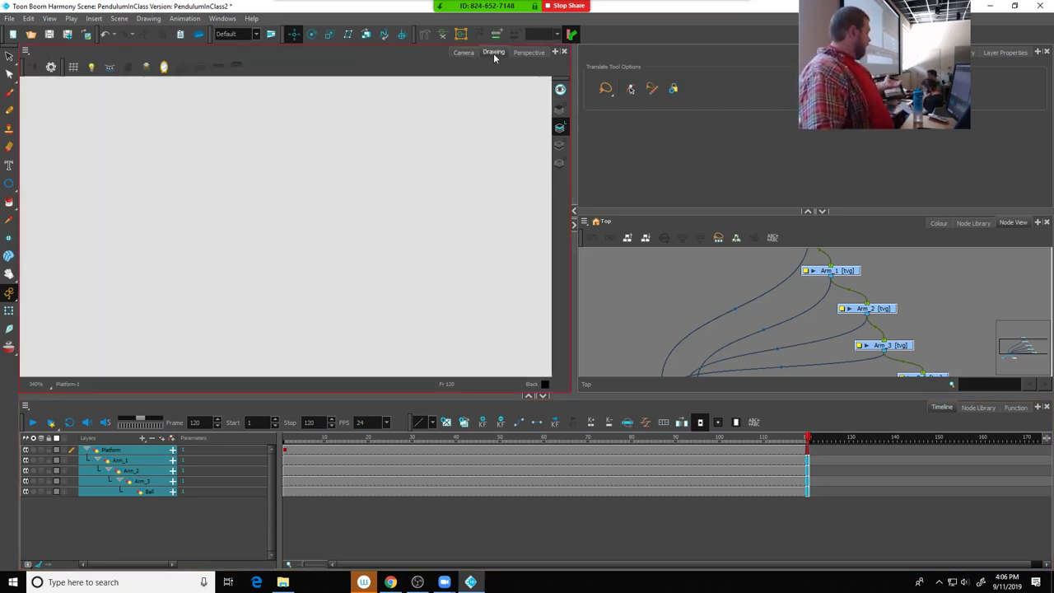
click(115, 450)
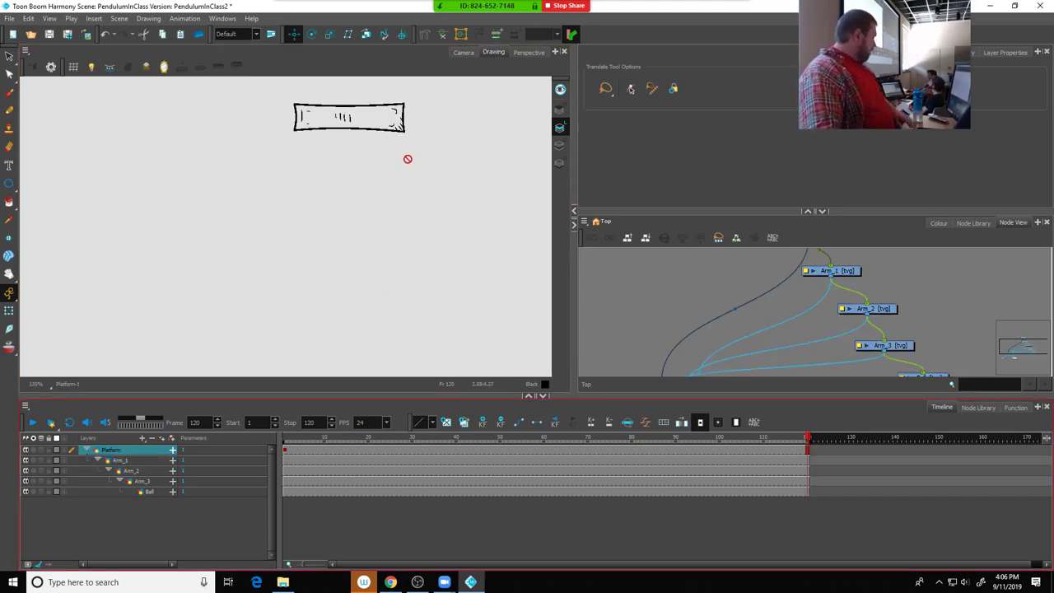
drag(355, 170, 296, 247)
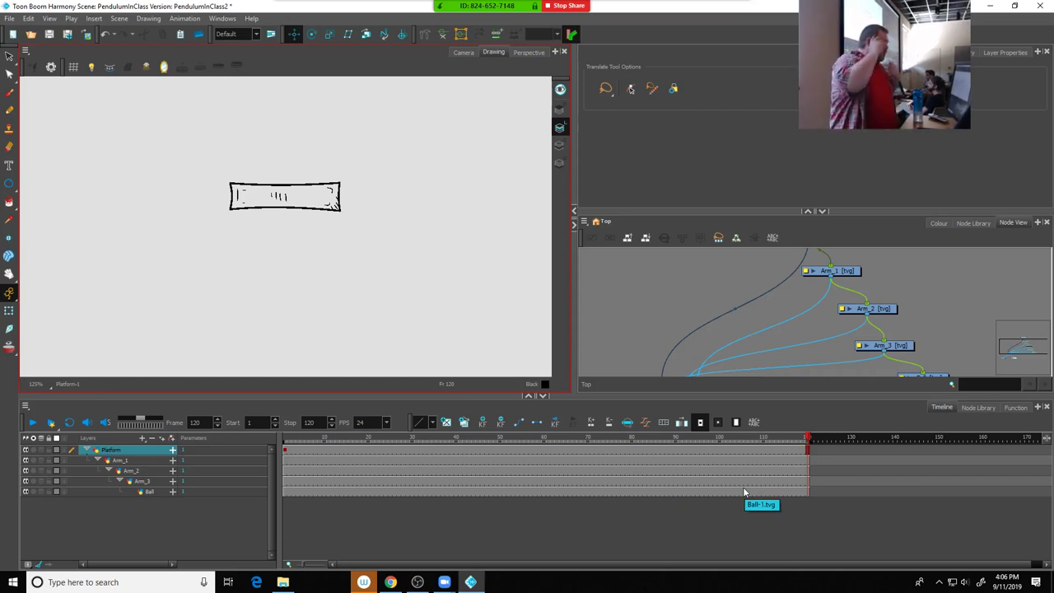
click(464, 51)
scroll(247, 264, up, 5)
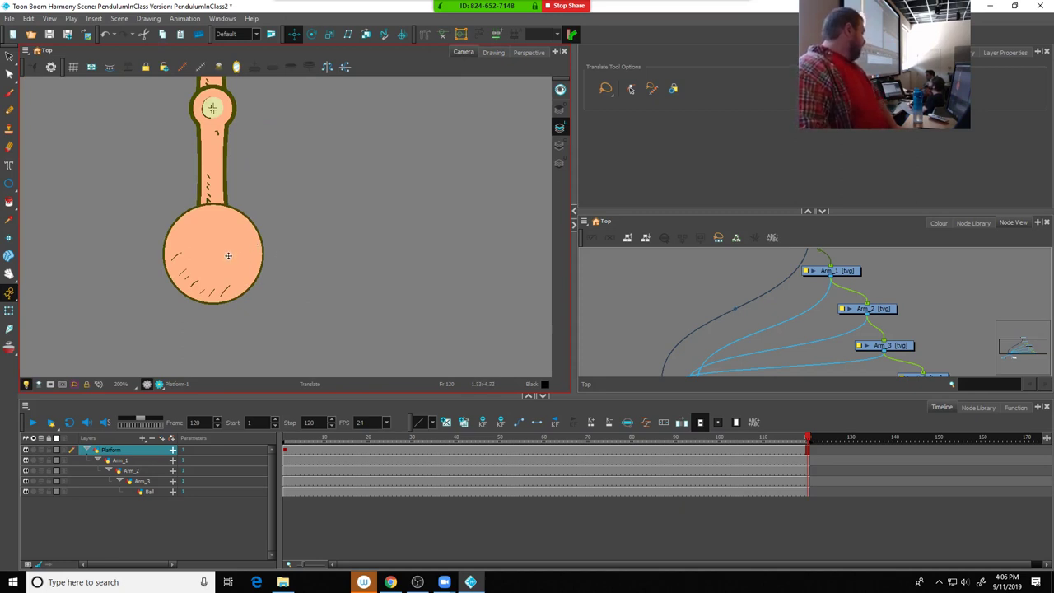
Go to frame 1, bring up the colour palette, and move the Green swatch directly below Metal
click(286, 439)
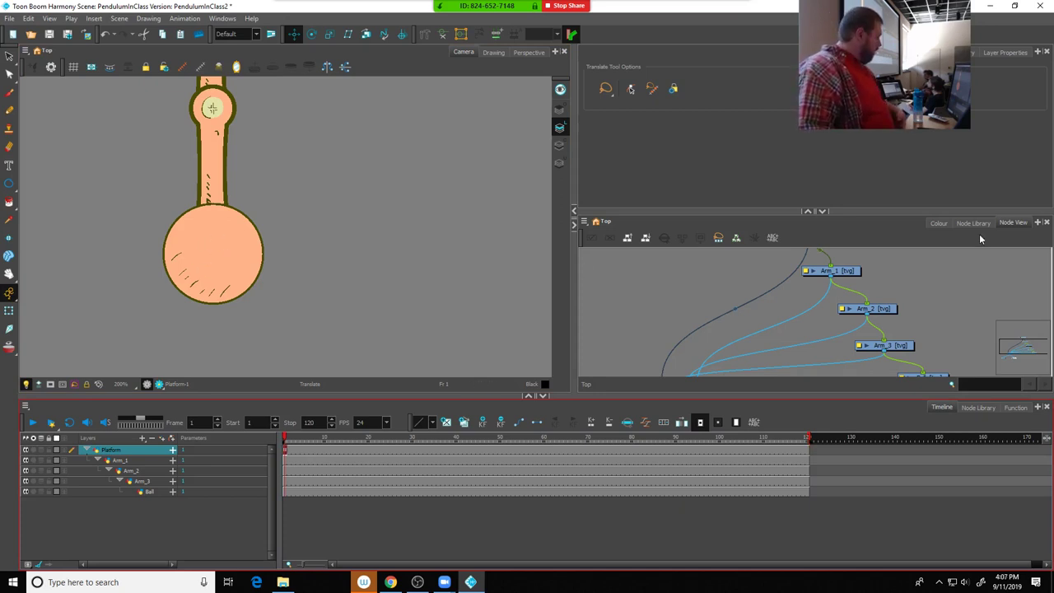
click(938, 223)
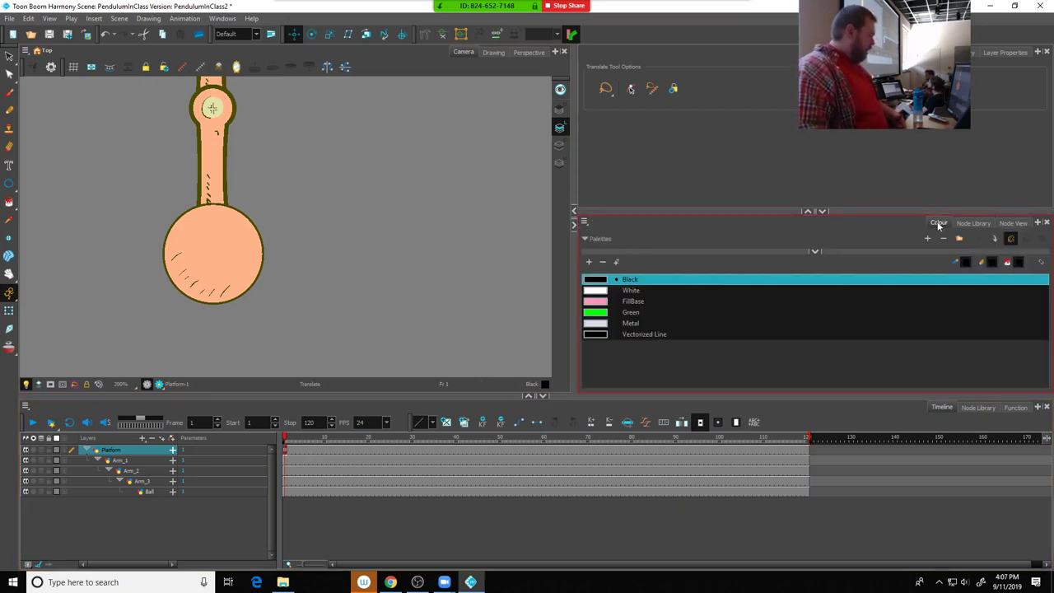
click(628, 313)
drag(631, 326, 631, 337)
double_click(593, 323)
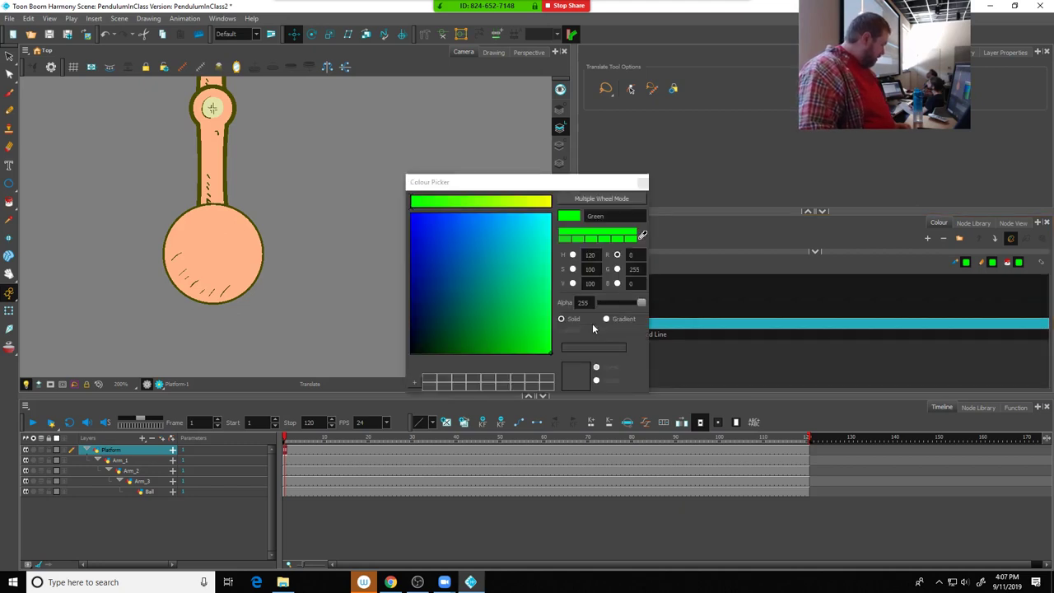
click(642, 182)
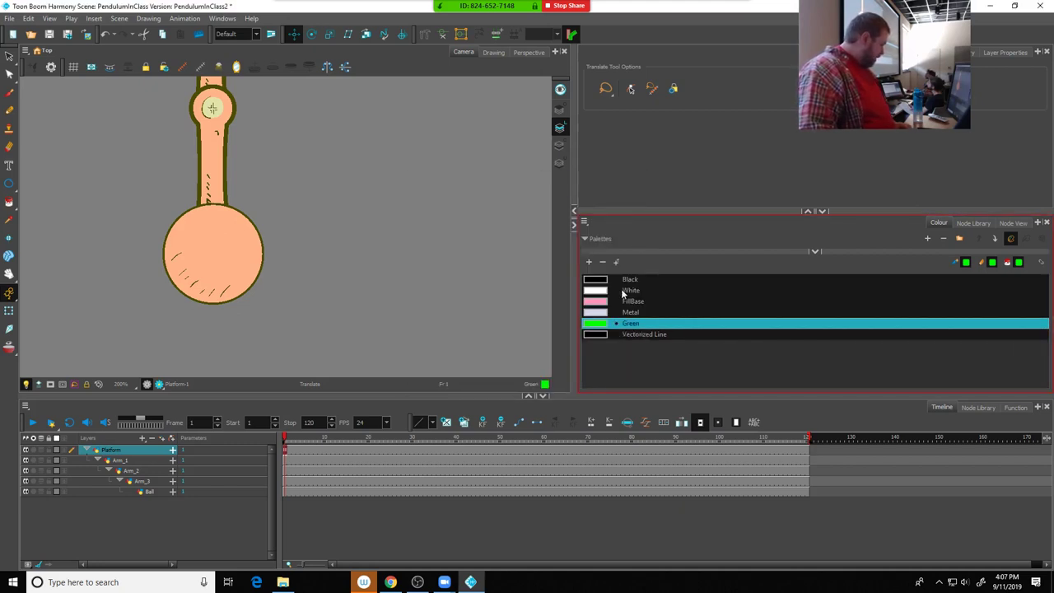
double_click(604, 326)
click(643, 182)
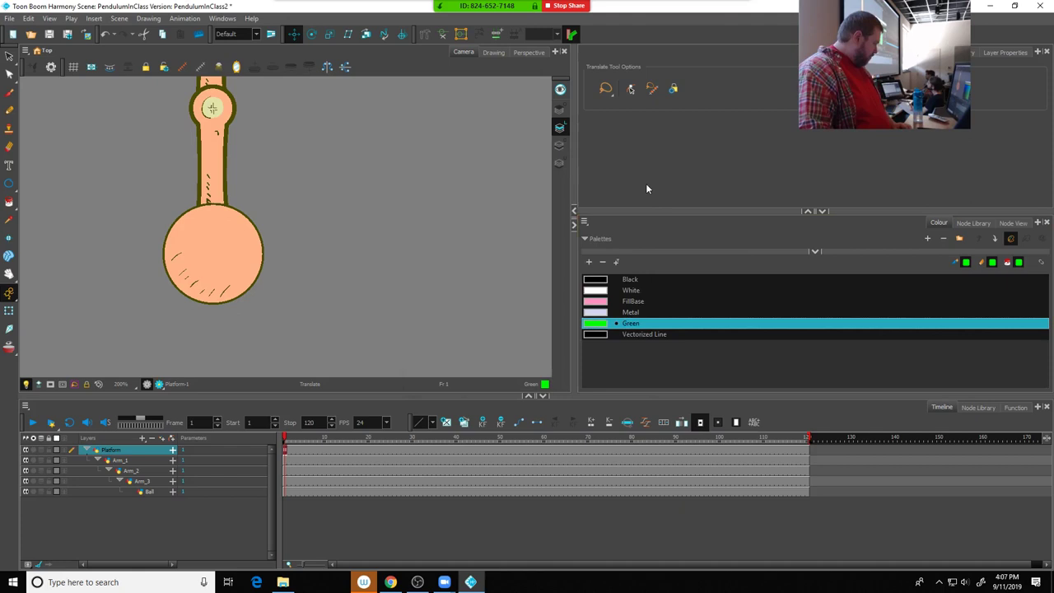
Rename the Green swatch to LightOn and keep it as the current colour
double_click(634, 324)
key(BackSpace)
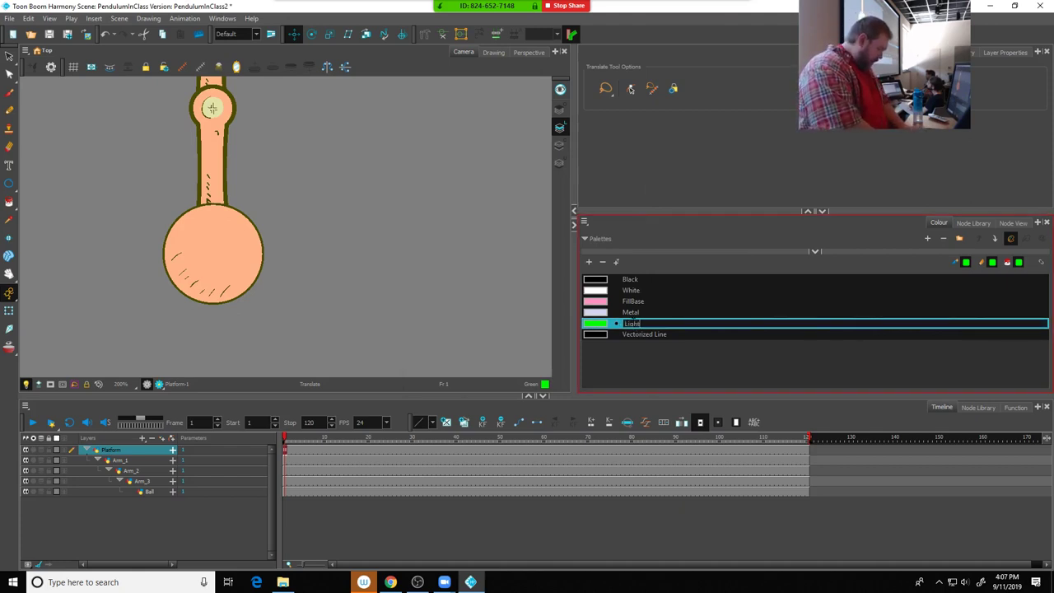
text(LightOn)
key(Tab)
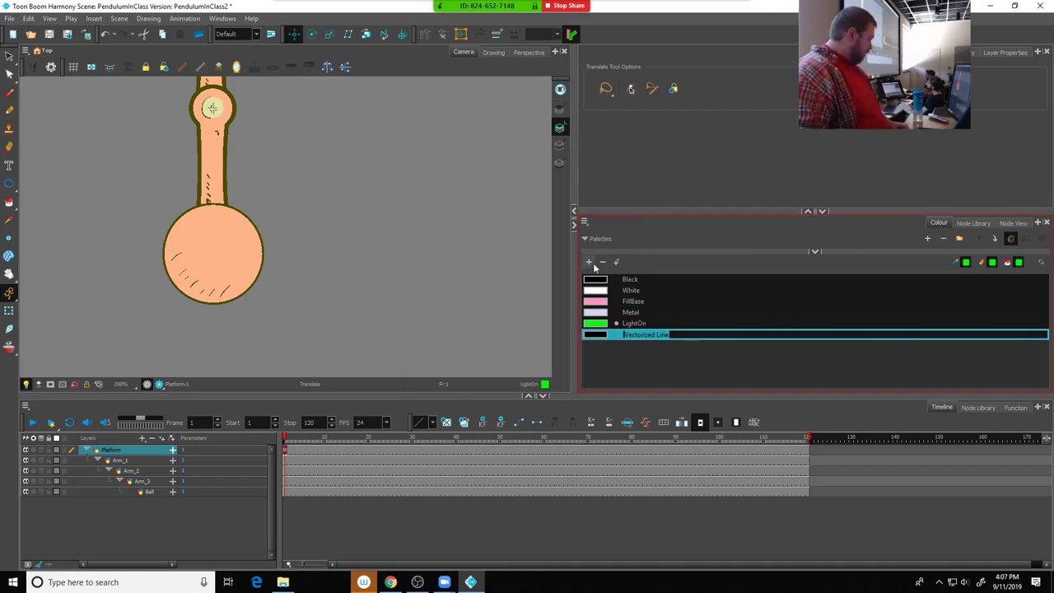
click(614, 323)
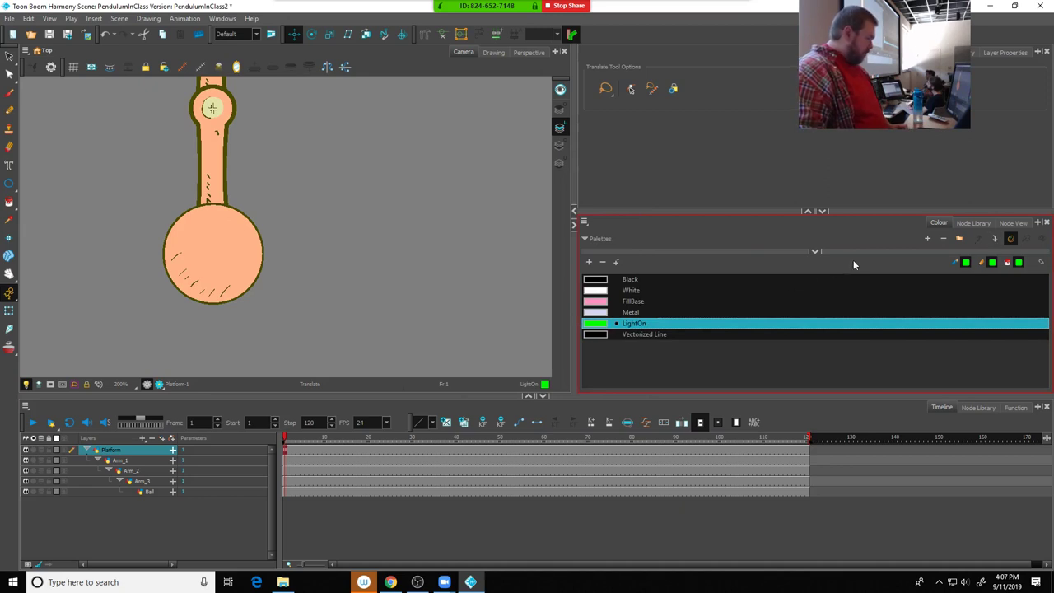
Add a new colour swatch, place it directly below LightOn, and name it LightOff
click(588, 262)
drag(631, 345, 629, 334)
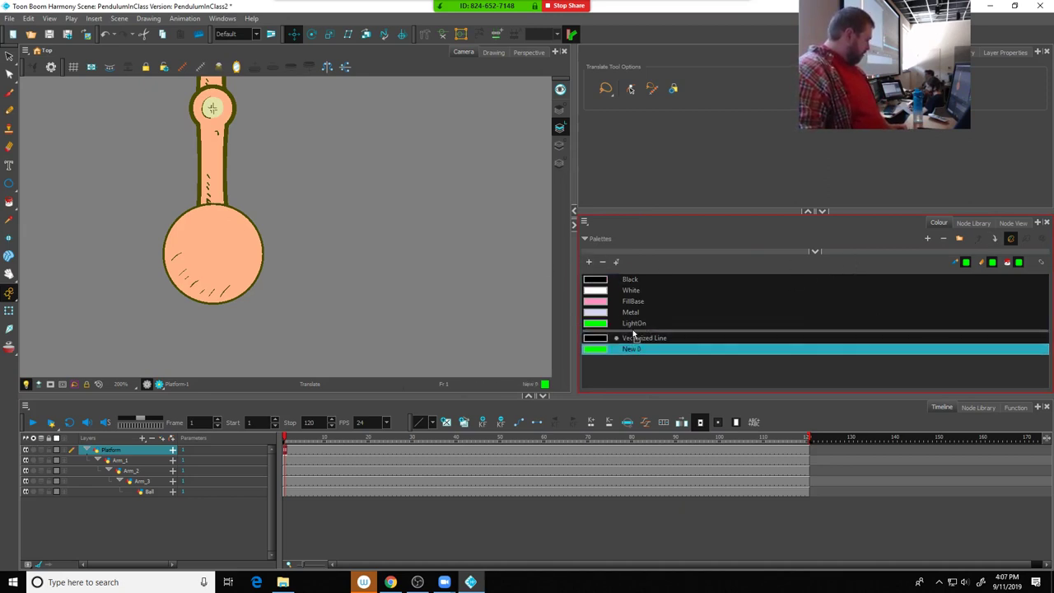
double_click(632, 335)
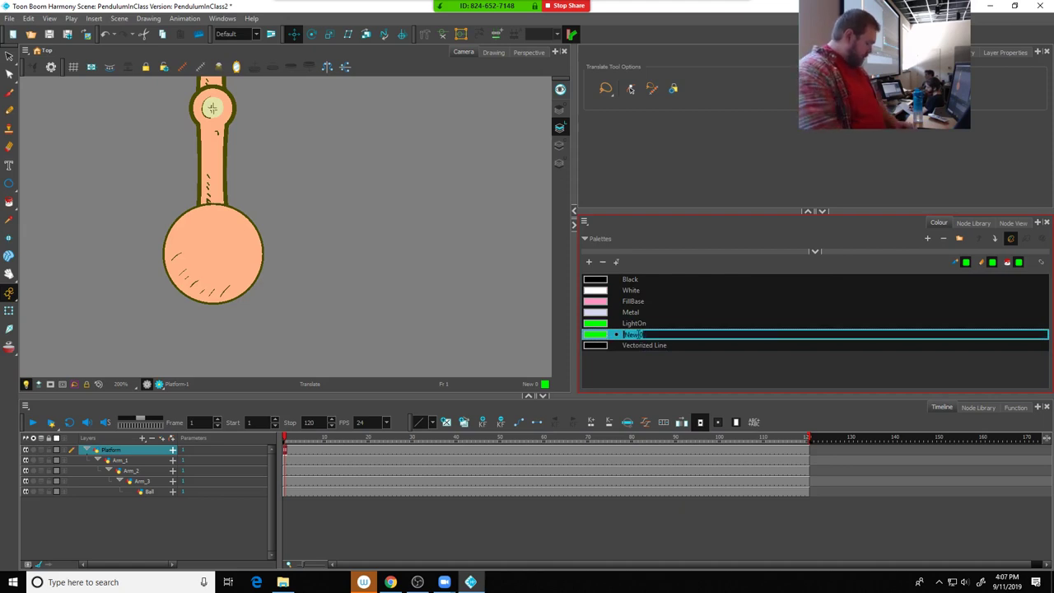
text(L)
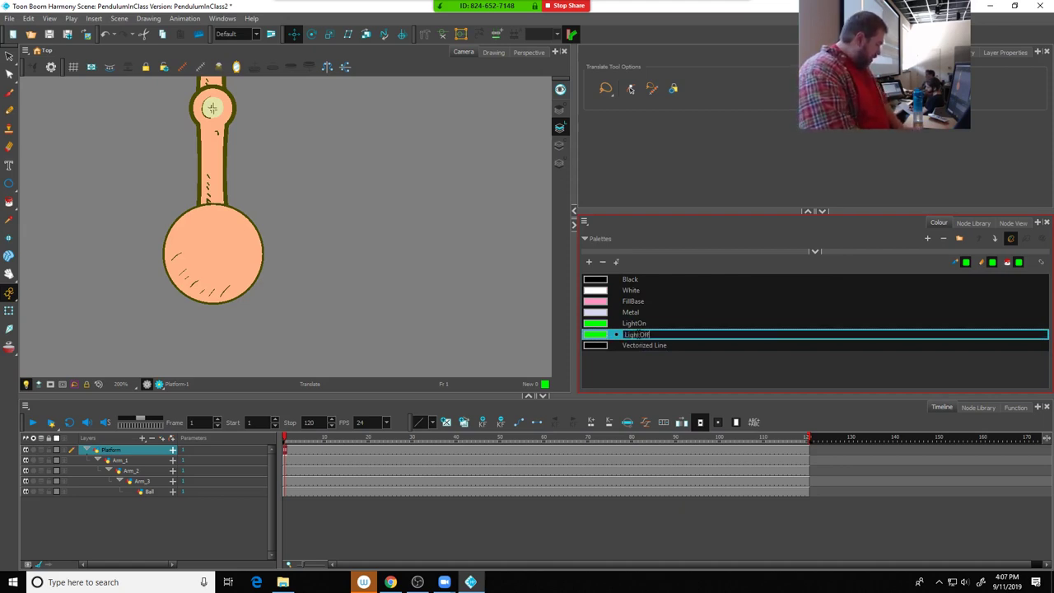
text(ightOff)
key(Return)
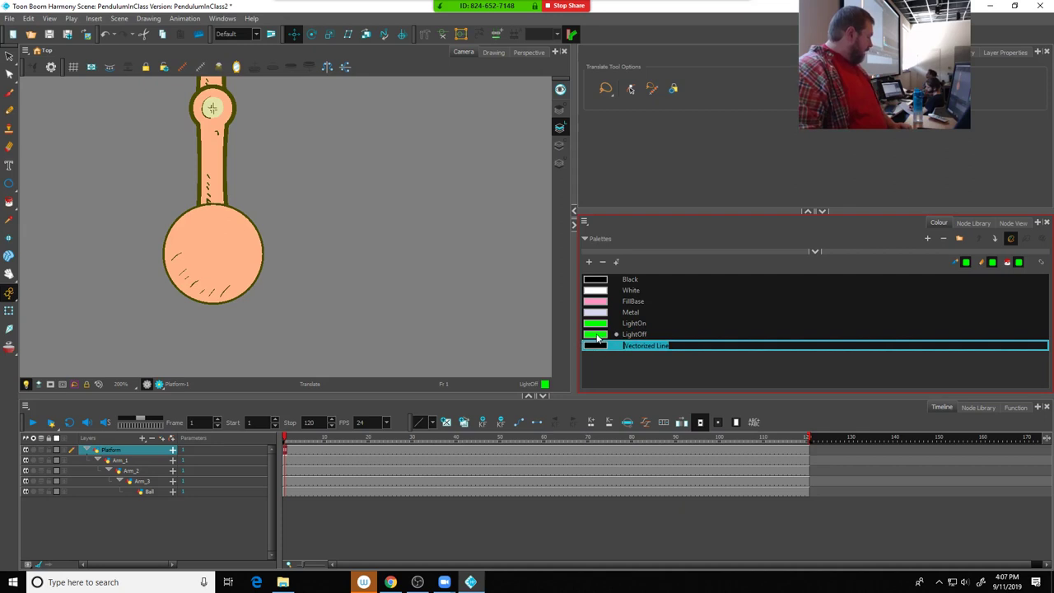
Darken the LightOff swatch to a solid dark green of about RGB 0, 135, 2
double_click(598, 336)
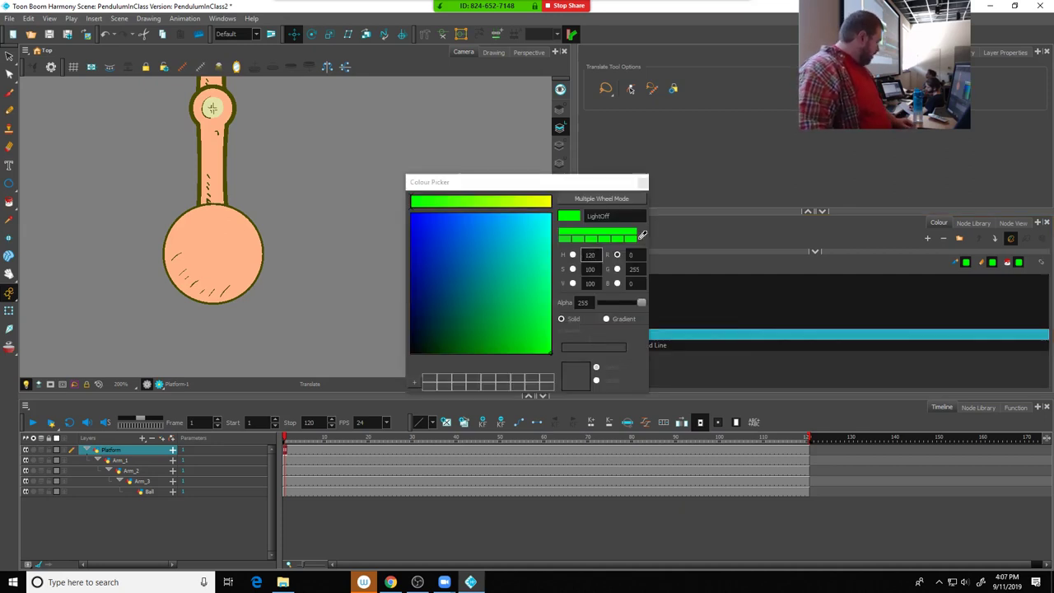
click(551, 353)
drag(552, 353, 488, 352)
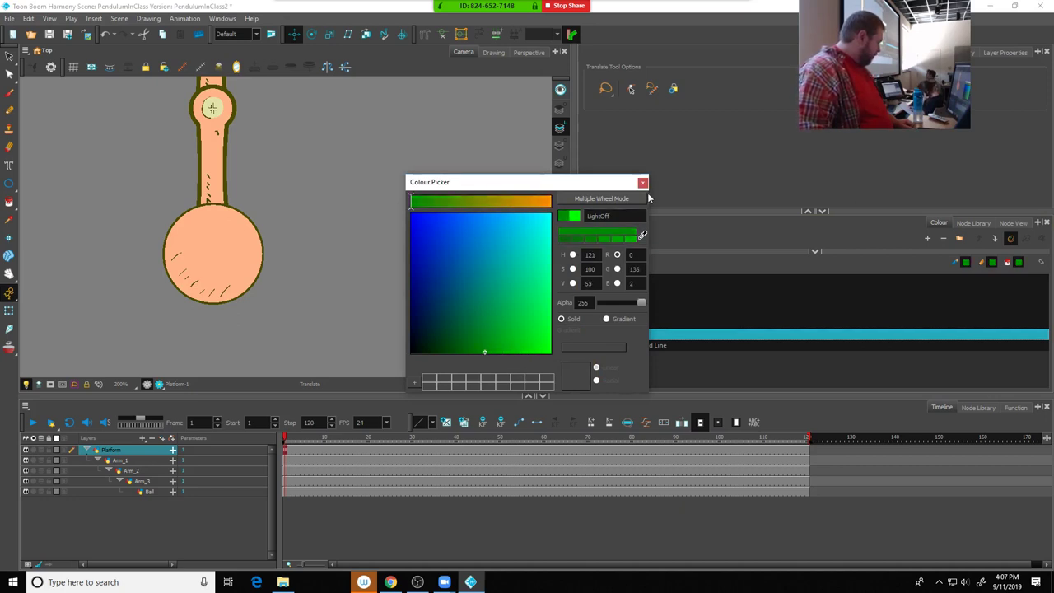
click(643, 182)
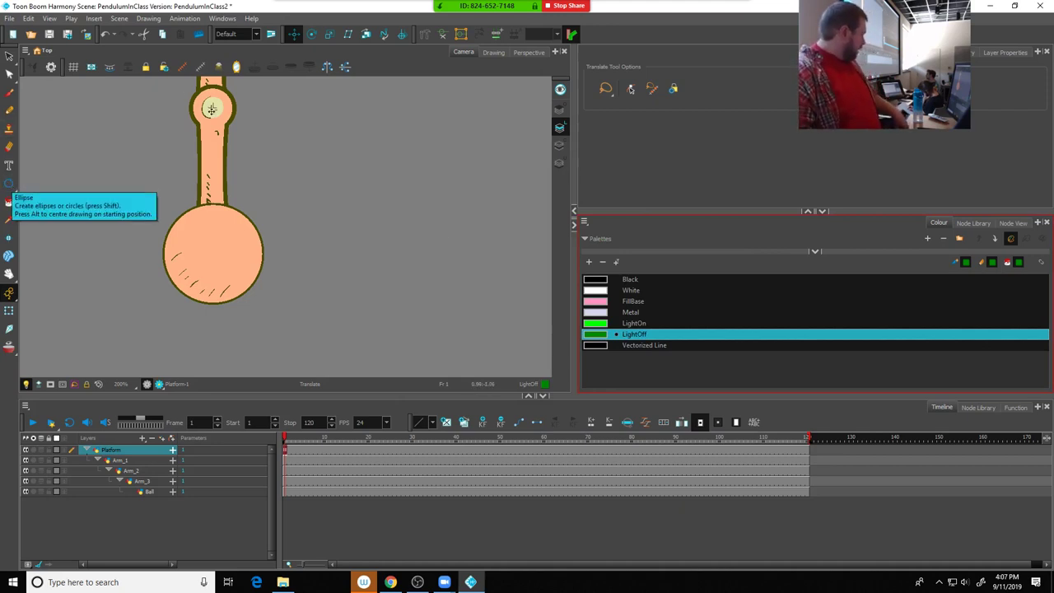
Open the Ball drawing in the Drawing view and draw a black circle at its centre with the Ellipse tool
click(156, 491)
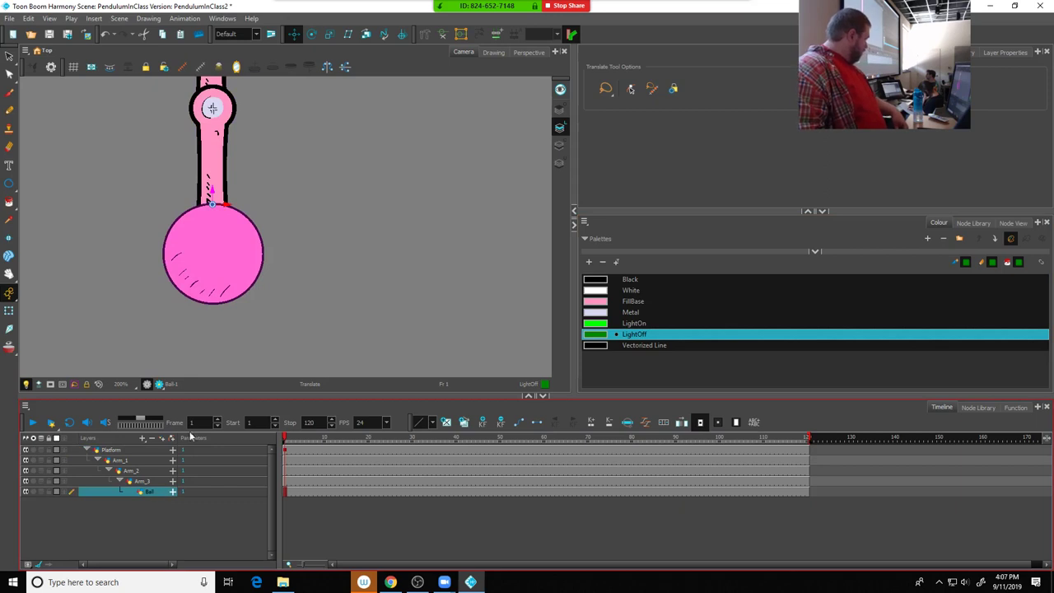
click(492, 53)
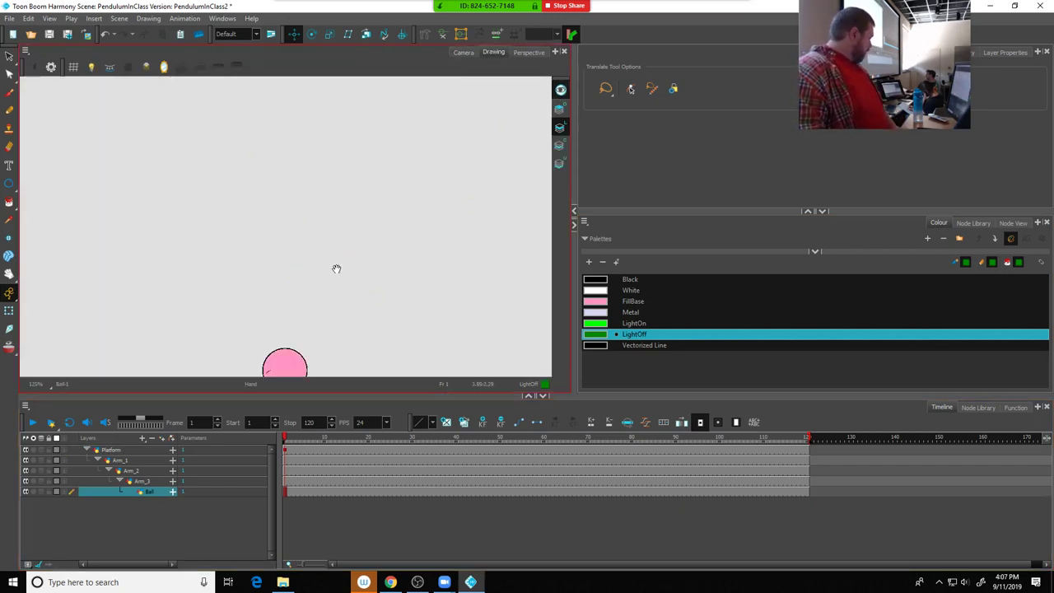
drag(337, 269, 335, 131)
scroll(301, 192, up, 5)
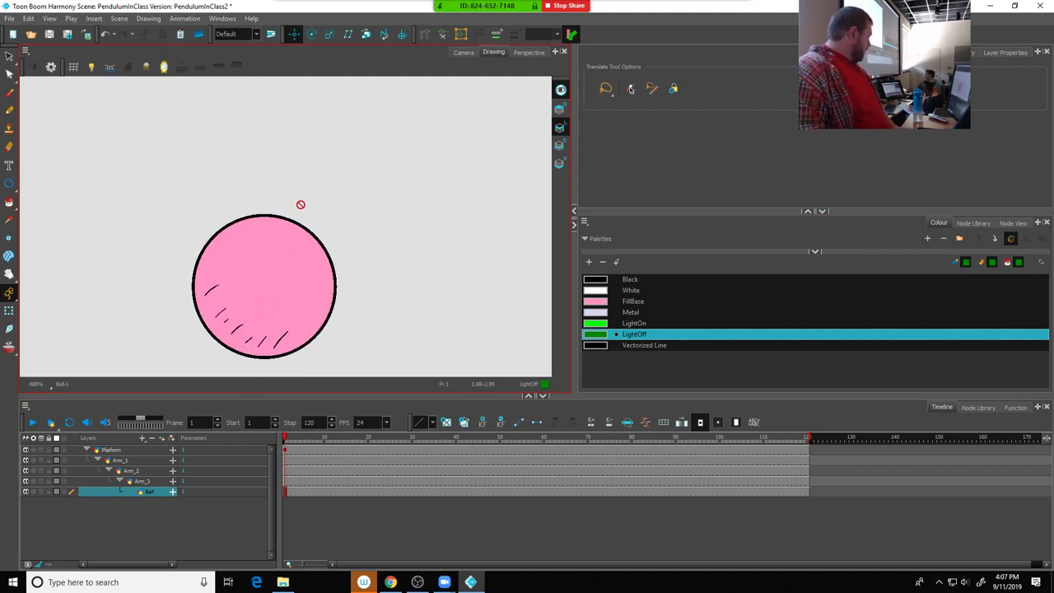
drag(309, 232, 303, 148)
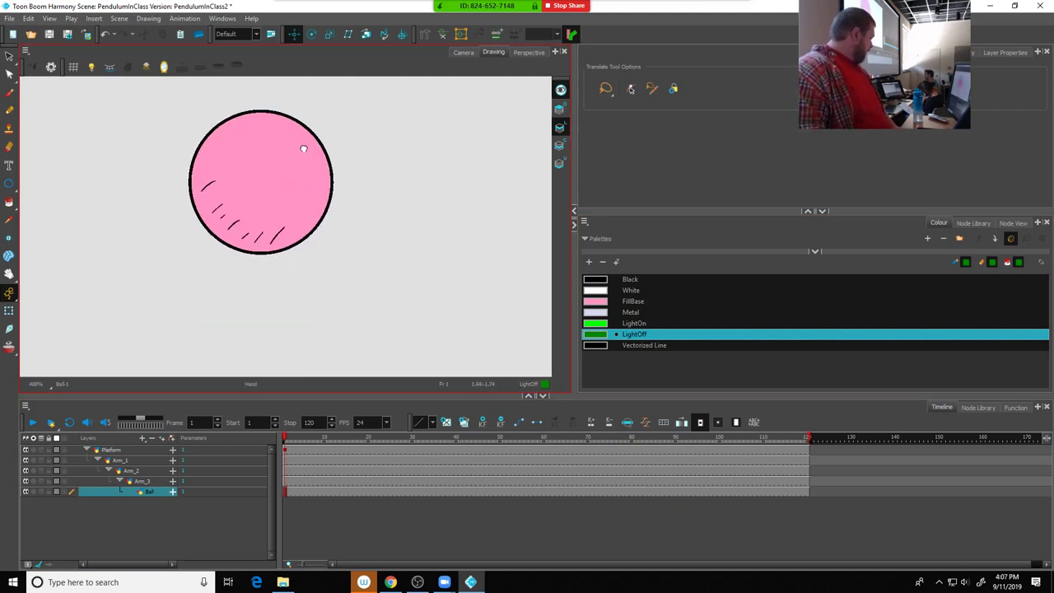
click(10, 184)
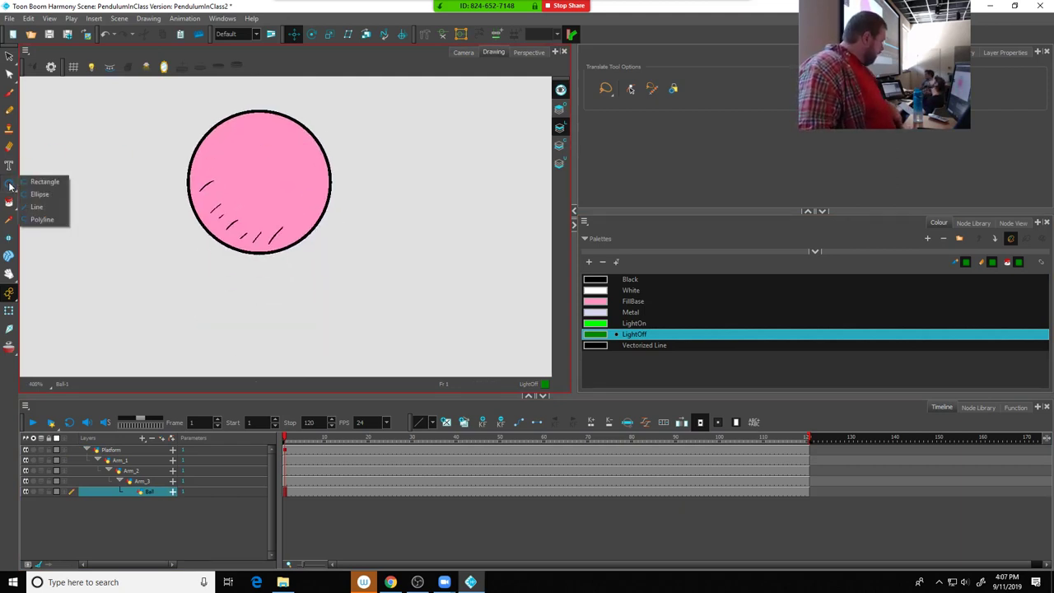
click(40, 194)
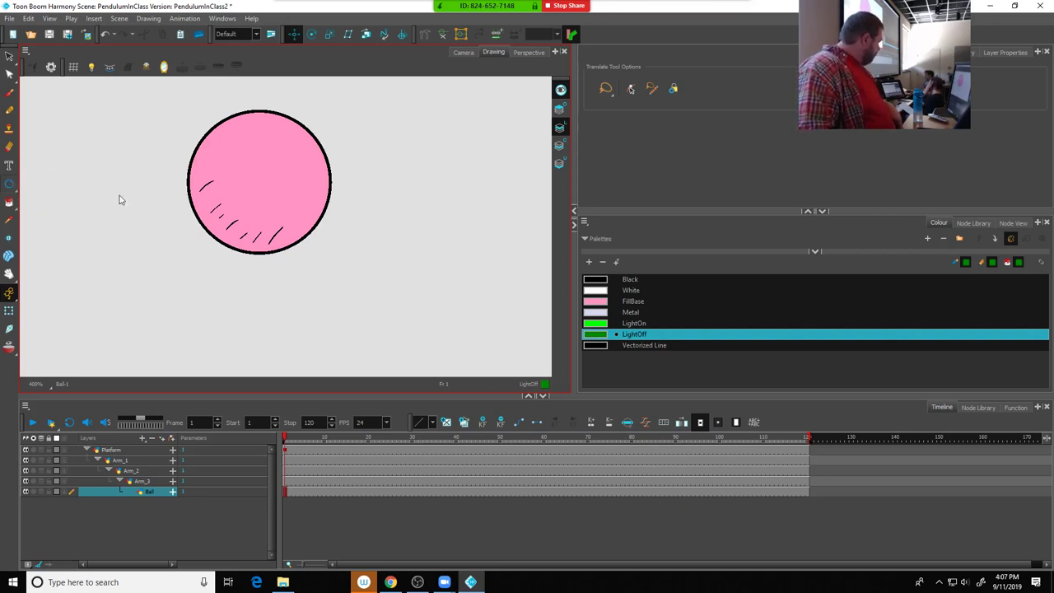
drag(240, 159, 278, 196)
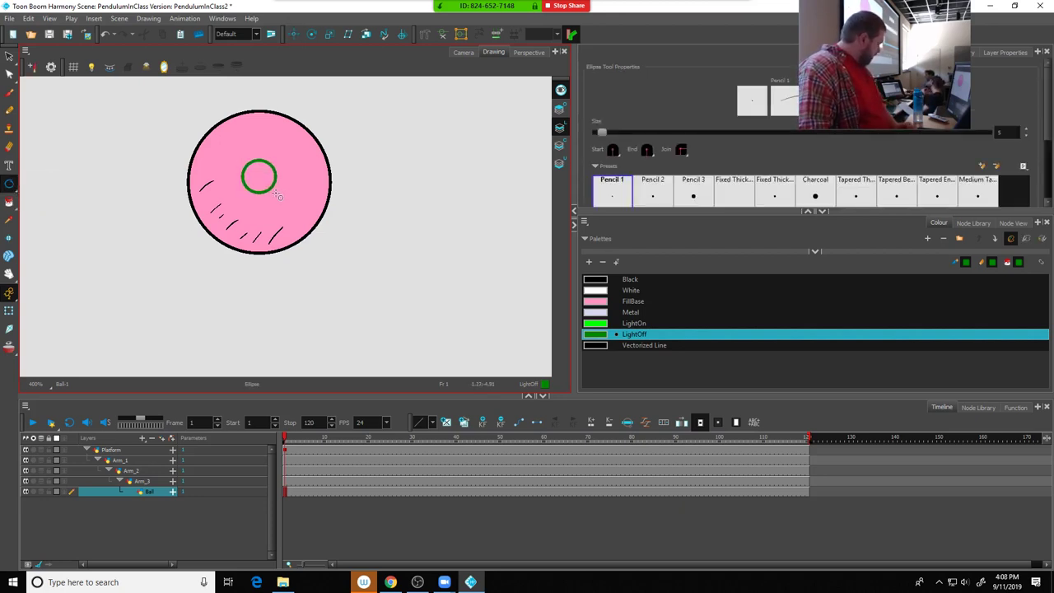
key(ctrl+z)
click(633, 281)
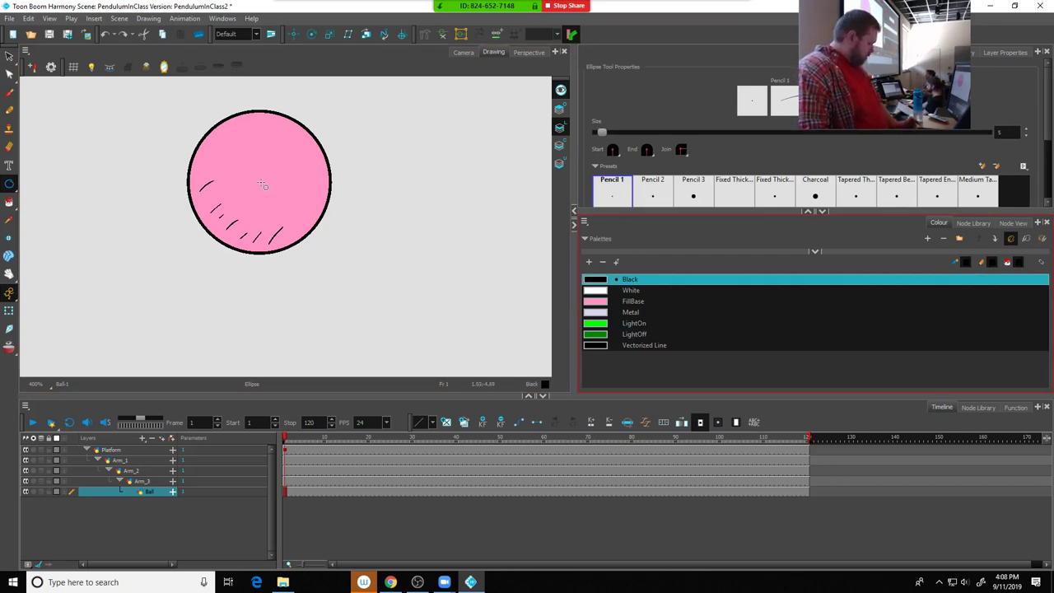
drag(262, 185, 234, 165)
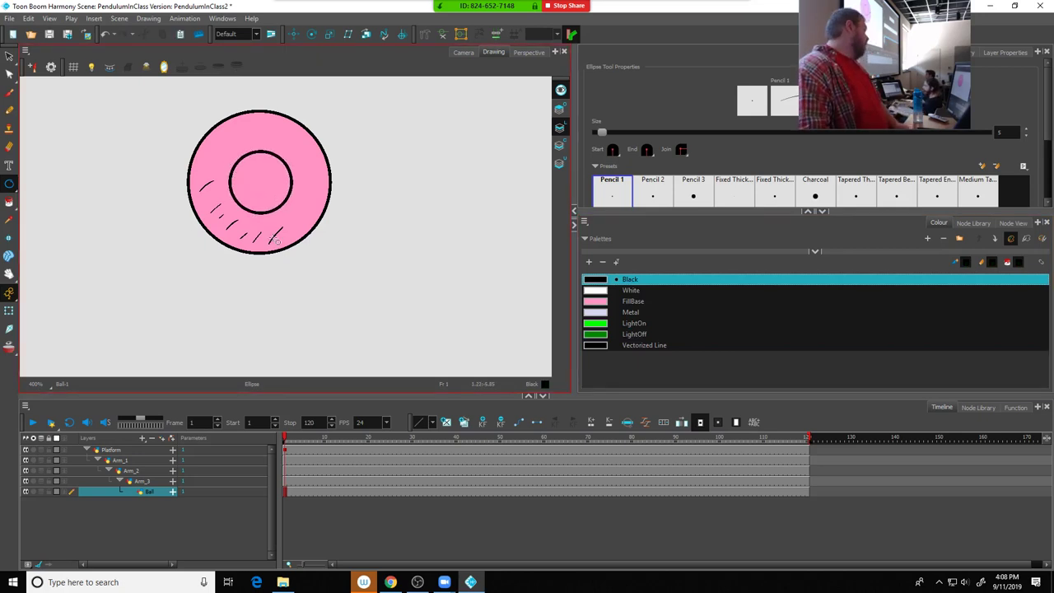
Fill the ball's inner circle with the LightOff colour using the Paint tool
click(9, 201)
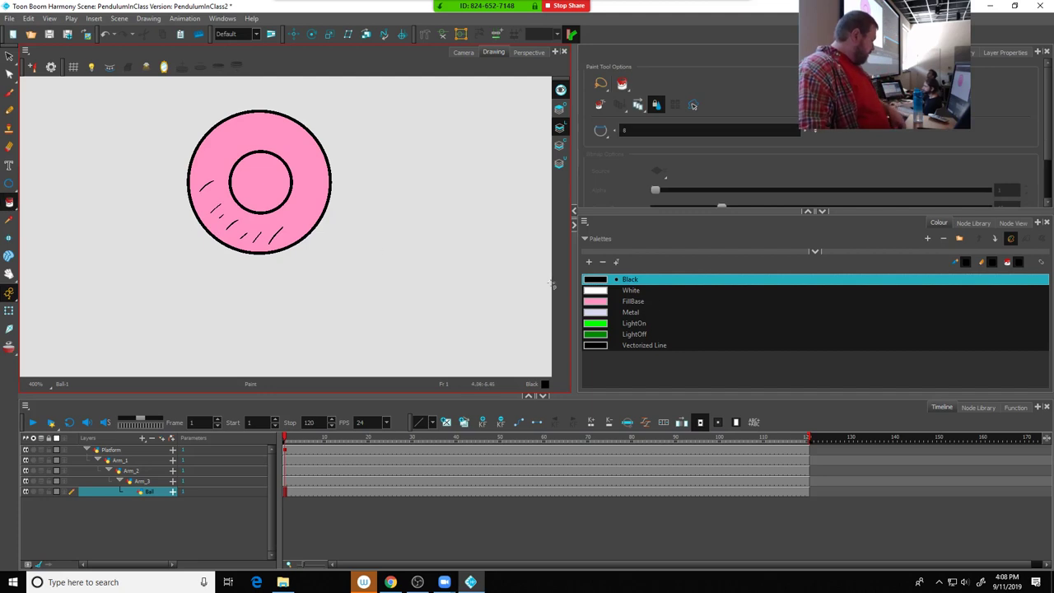
click(633, 335)
click(260, 183)
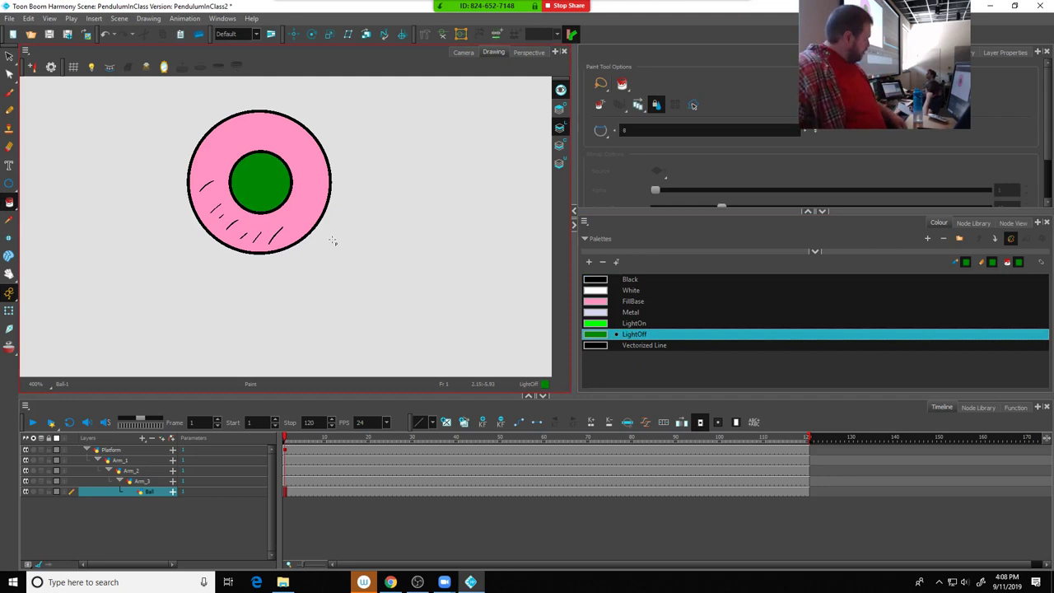
Brush a short curved White highlight inside the upper right of the ball's green circle, redoing the stroke once
click(629, 291)
click(9, 94)
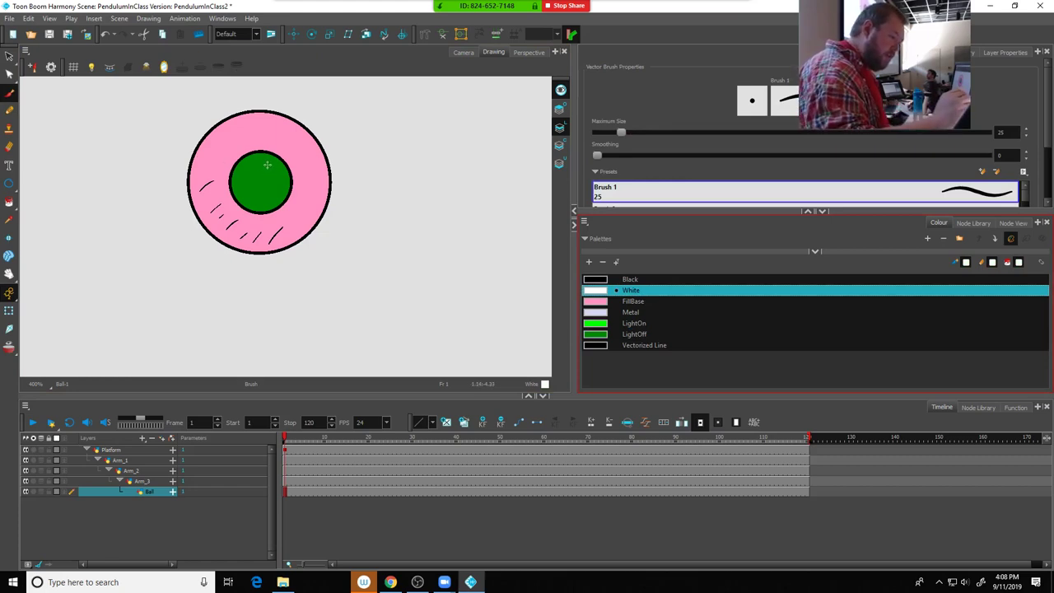
drag(267, 164, 278, 186)
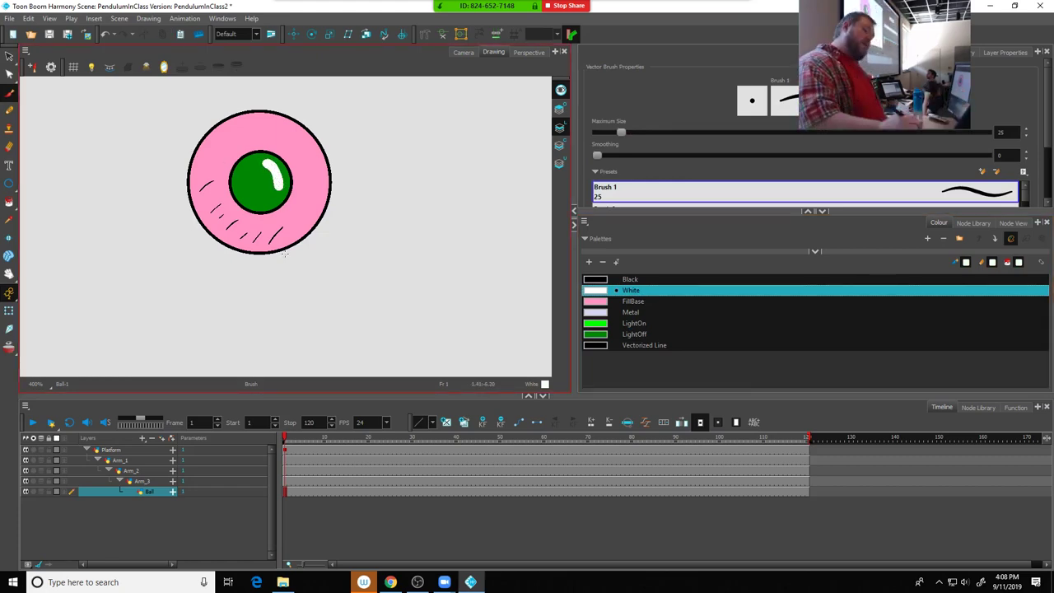
key(ctrl+z)
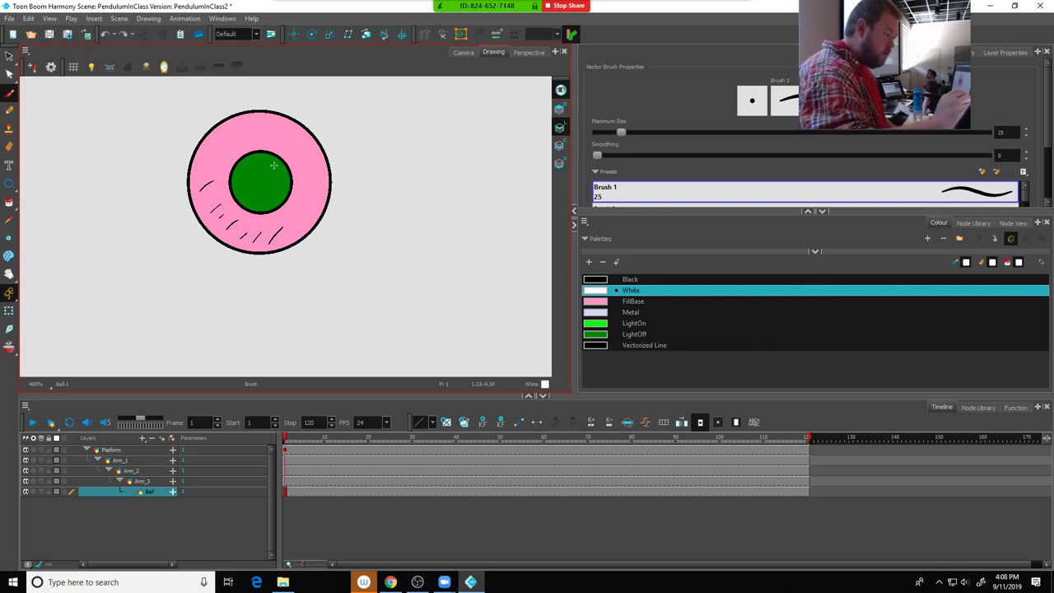
drag(270, 165, 279, 187)
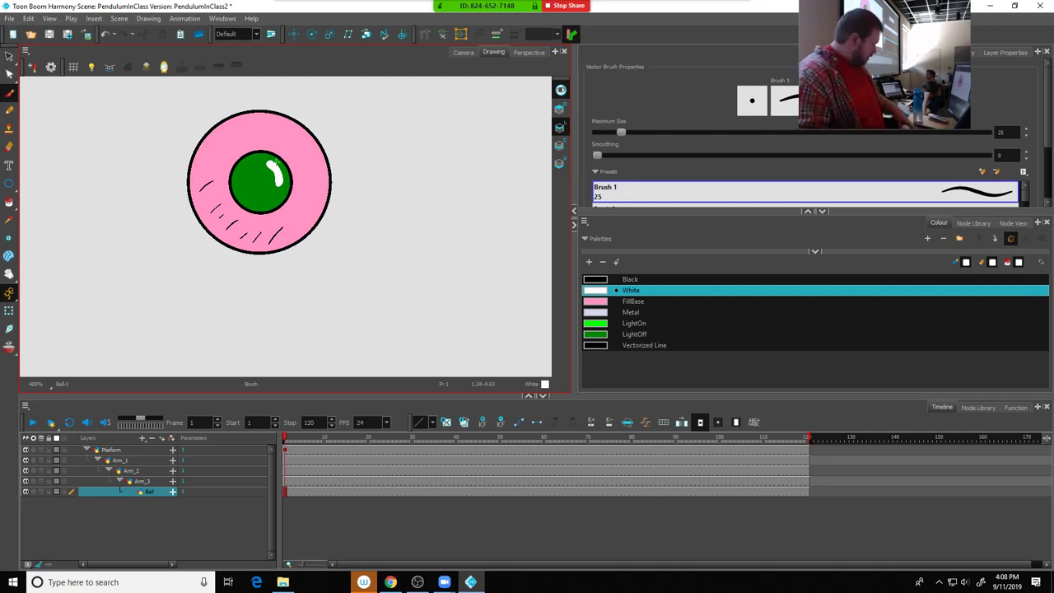
Lower the alpha of the White swatch to about 103 and return to the Camera view
double_click(590, 291)
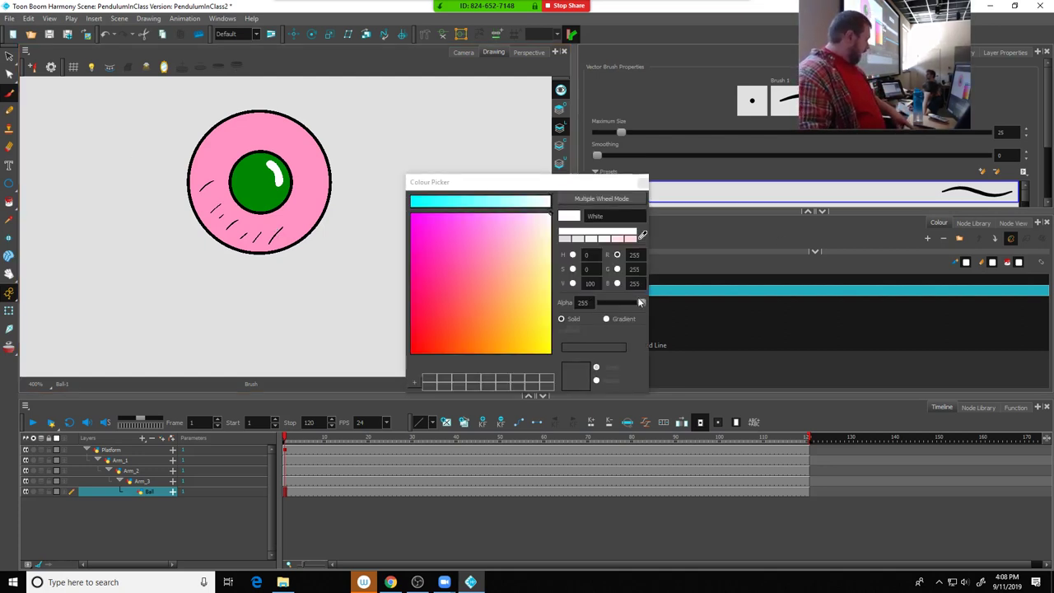
drag(641, 303, 614, 302)
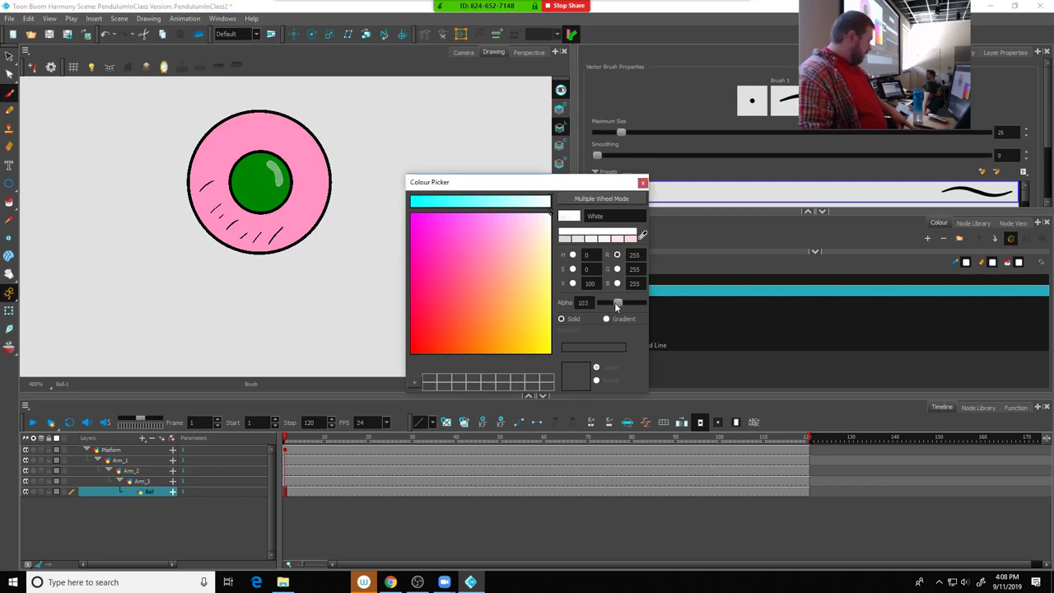
click(643, 182)
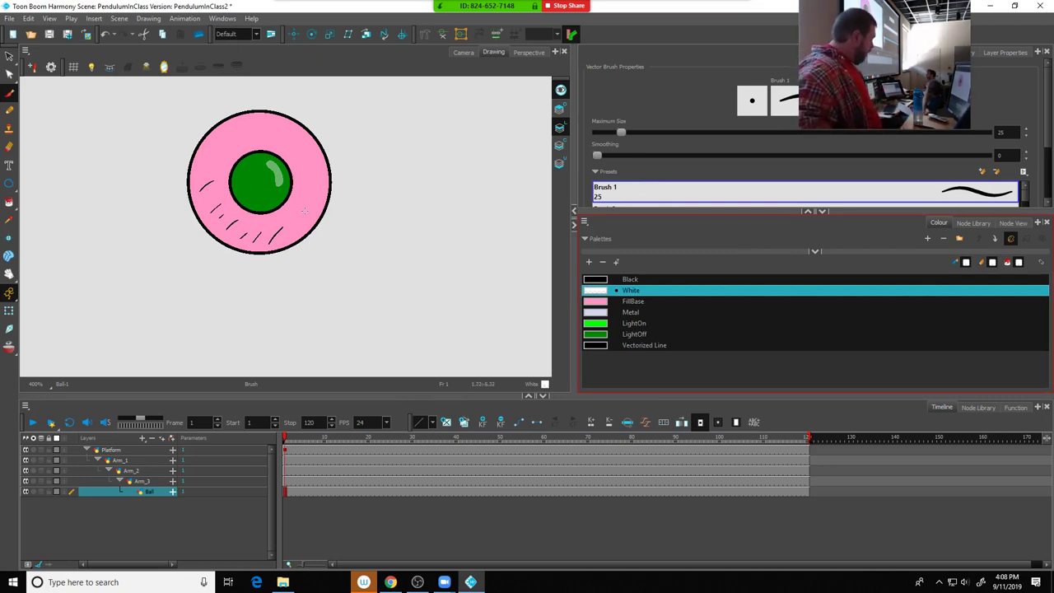
click(463, 52)
scroll(255, 188, down, 4)
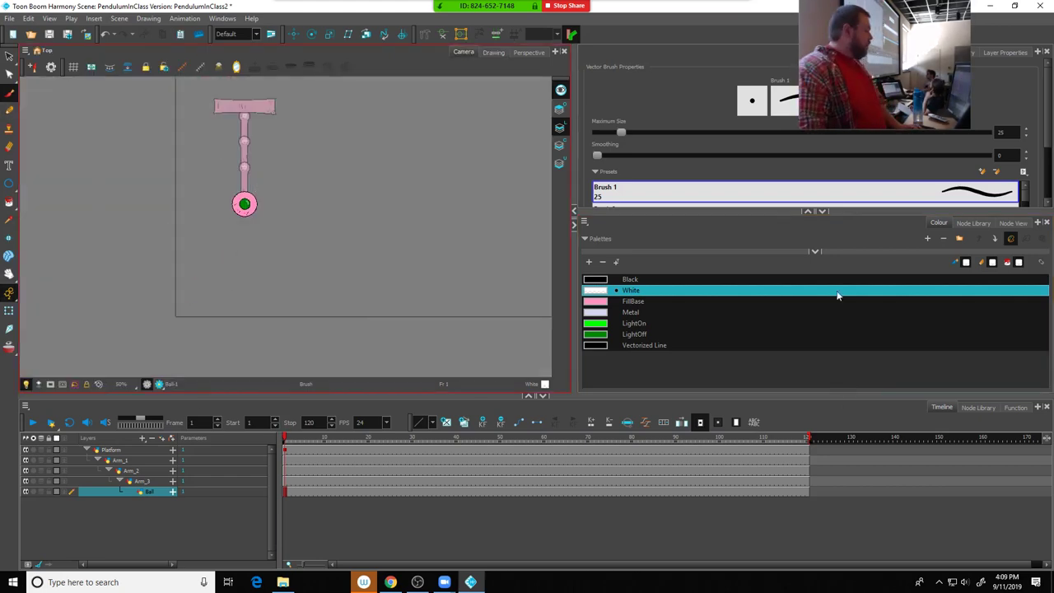
click(991, 54)
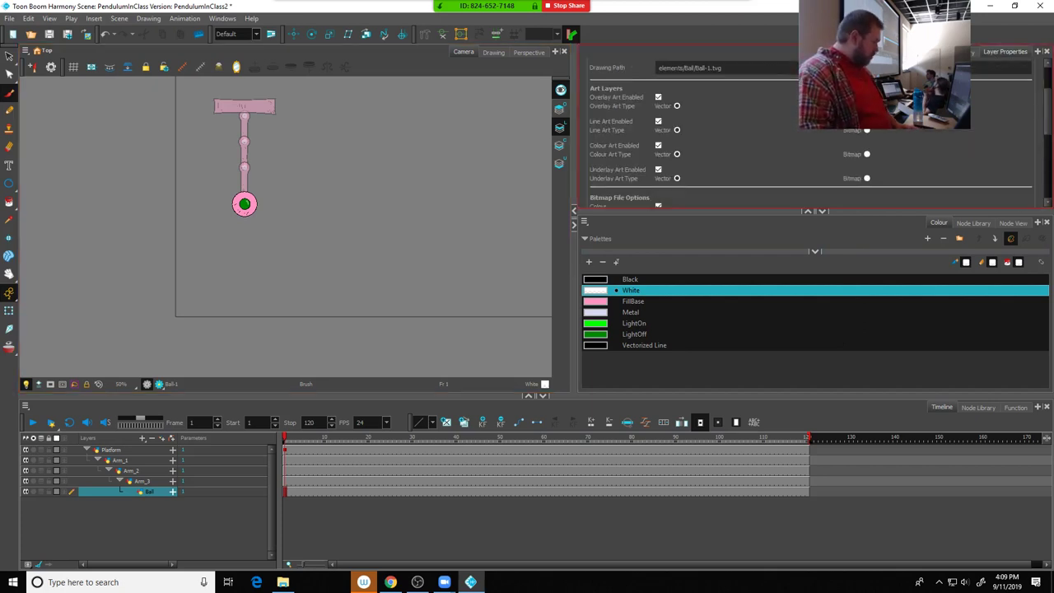
scroll(856, 123, up, 2)
click(611, 119)
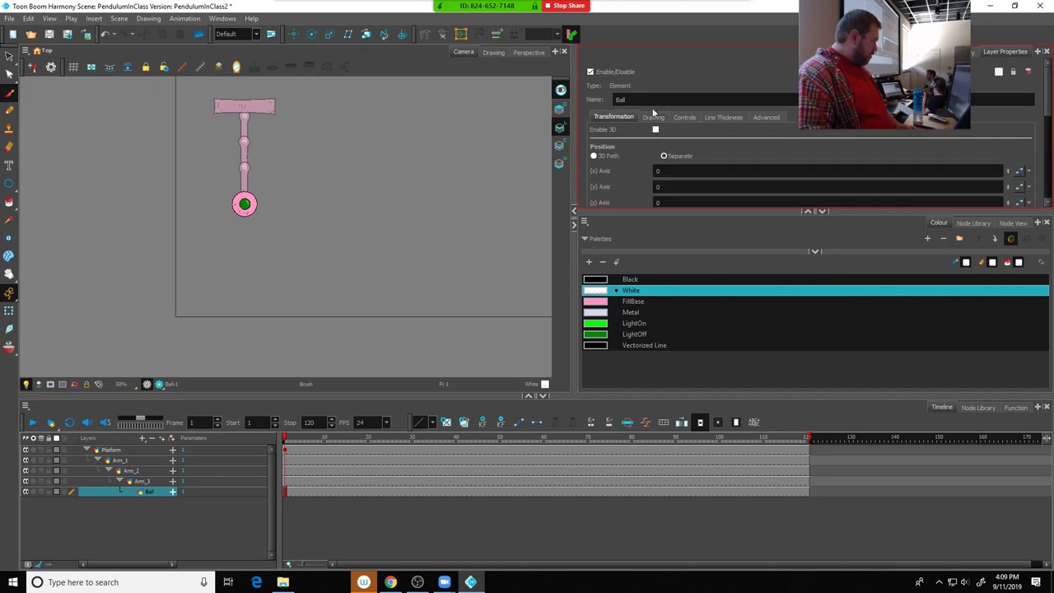
click(931, 52)
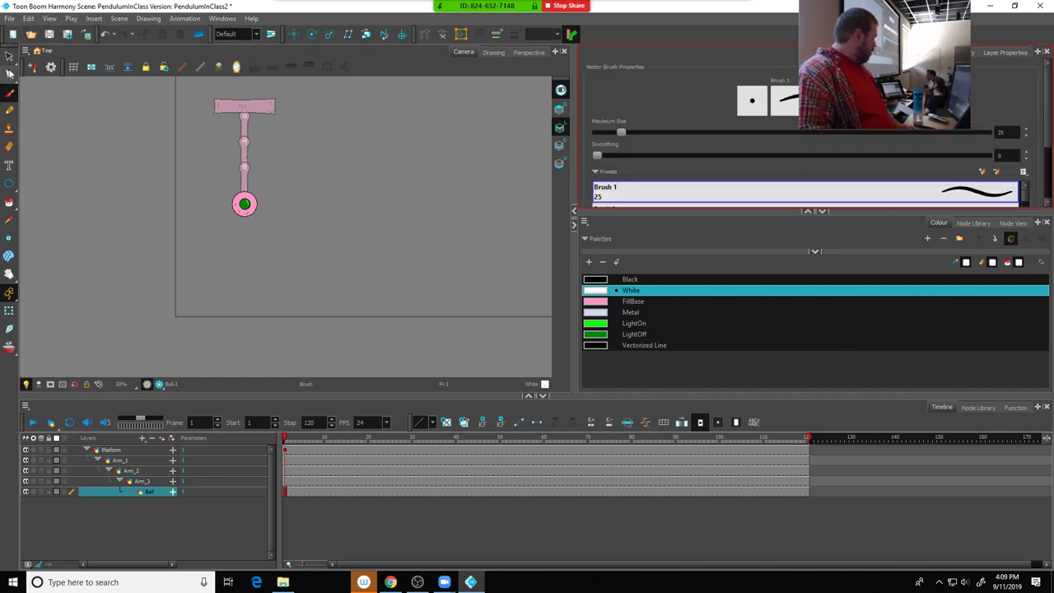
Delete the Ball layer's exposure from frame 12 through frame 120
click(290, 34)
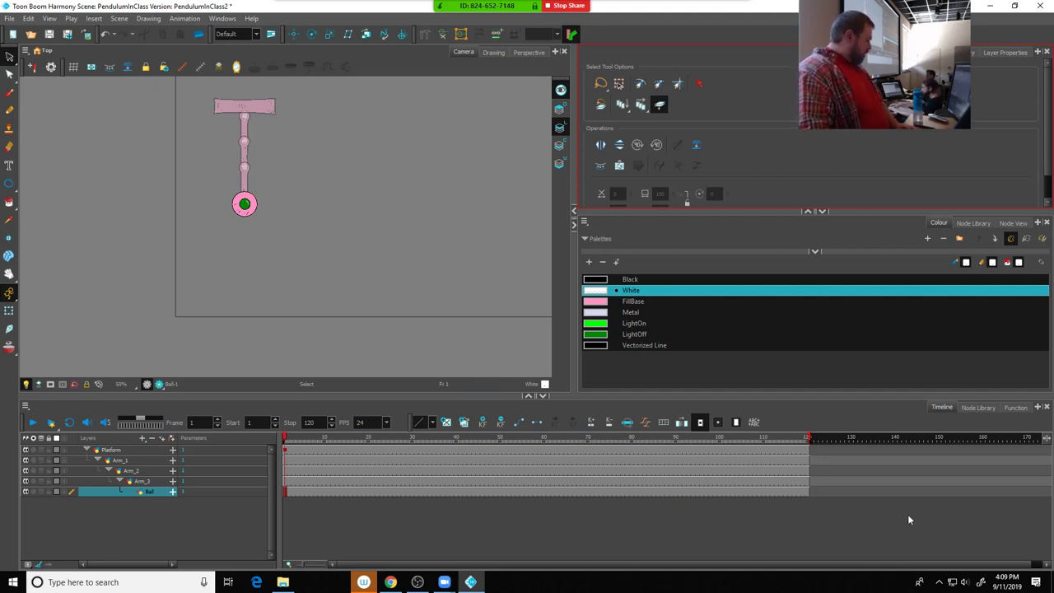
click(806, 495)
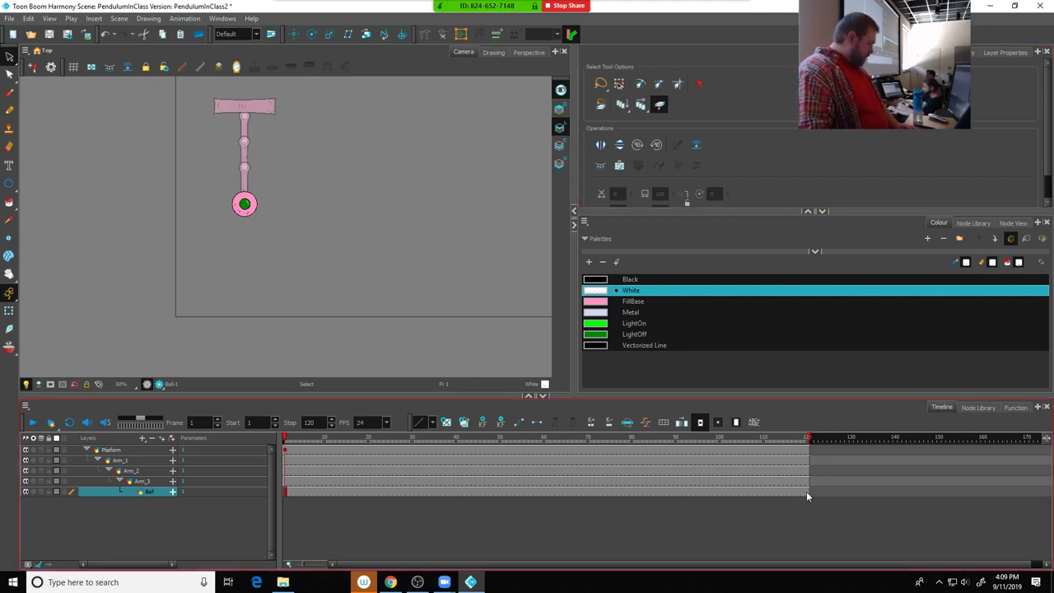
drag(807, 492, 330, 495)
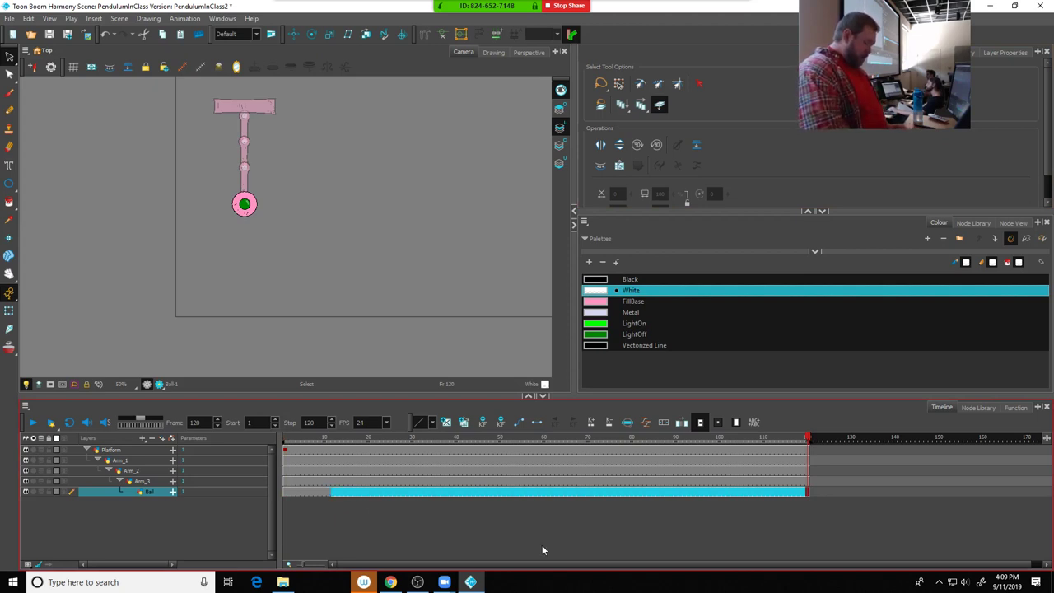
key(Delete)
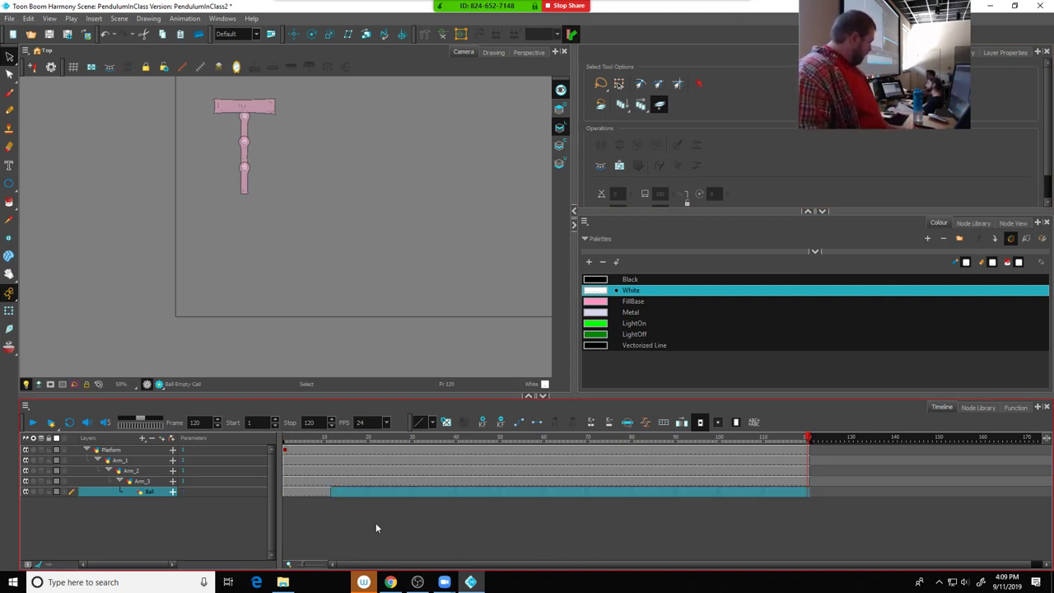
Duplicate the Ball layer's drawing at frame 11
drag(294, 439, 334, 440)
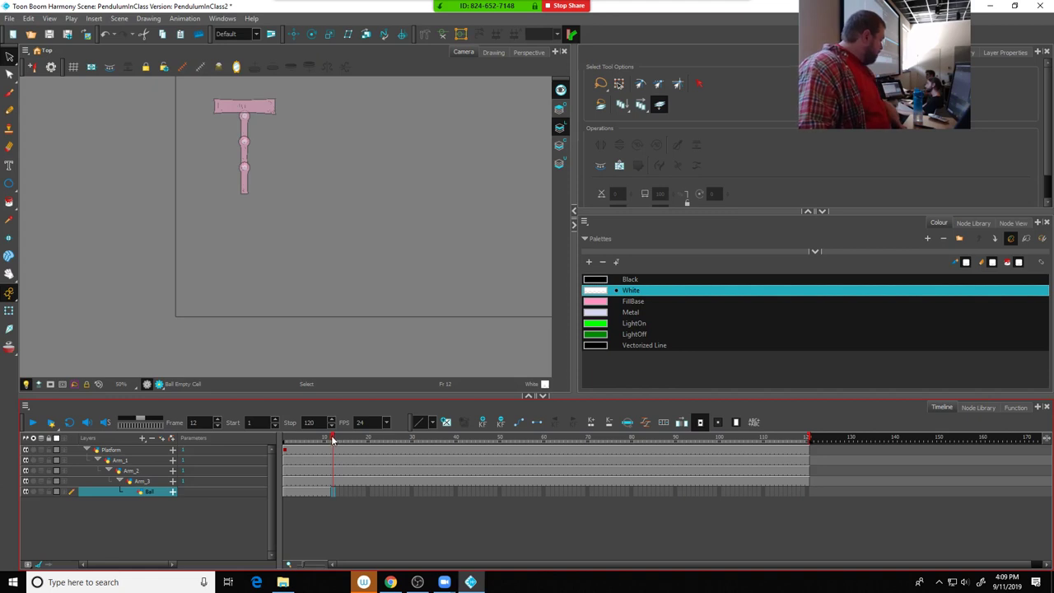
drag(333, 441, 327, 442)
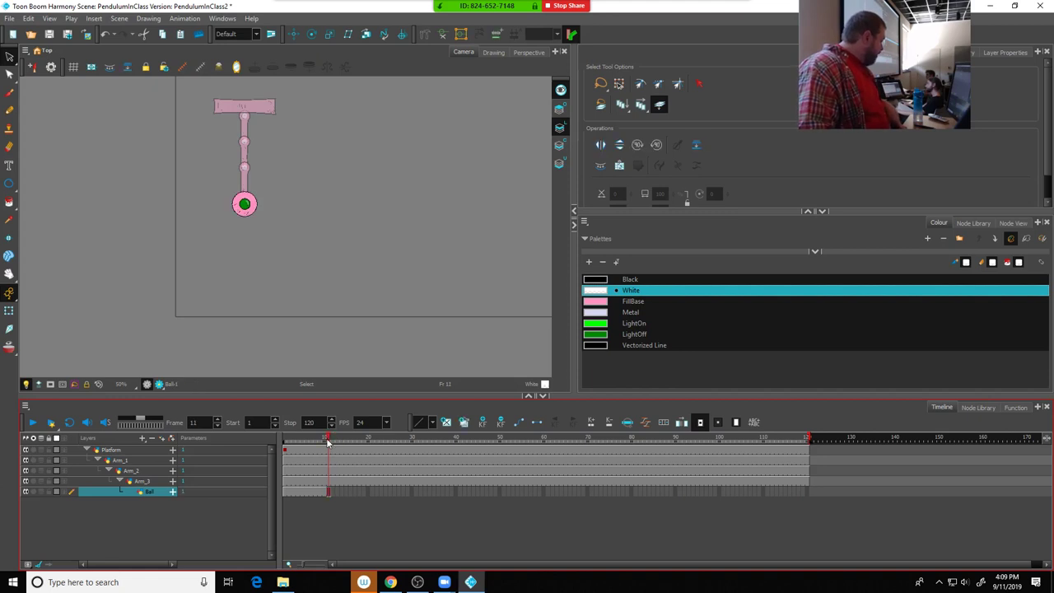
click(467, 423)
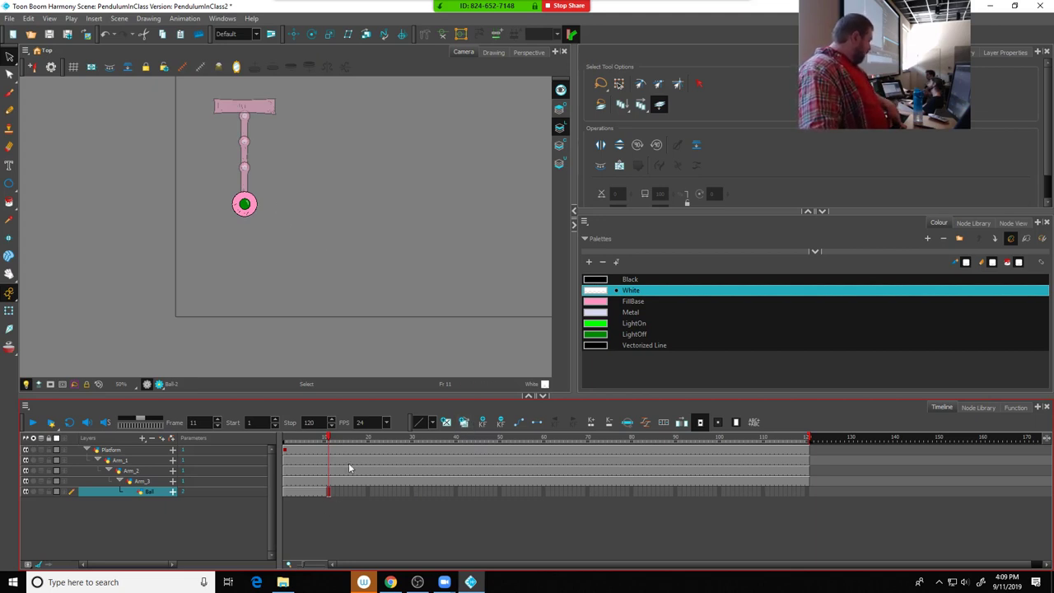
Recolour the centre circle of the ball drawing at frame 11 with the LightOn colour
scroll(346, 262, up, 5)
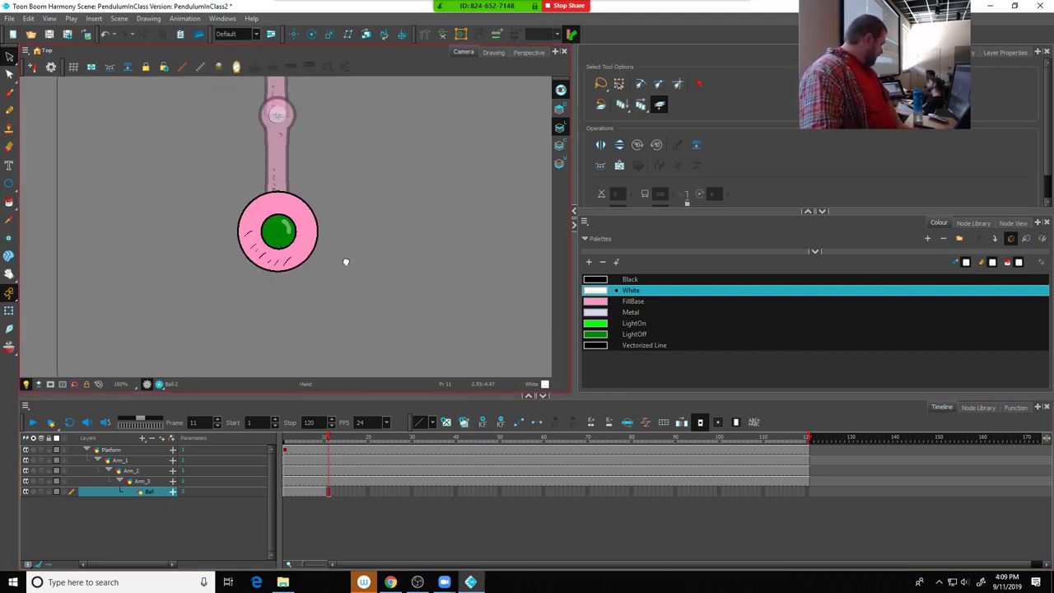
drag(346, 262, 332, 188)
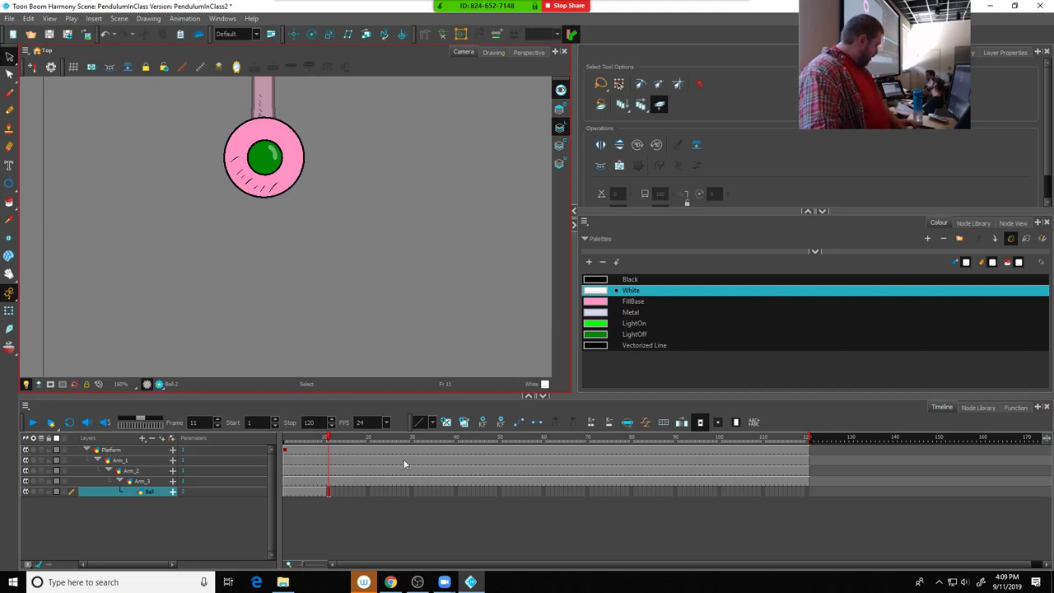
click(9, 56)
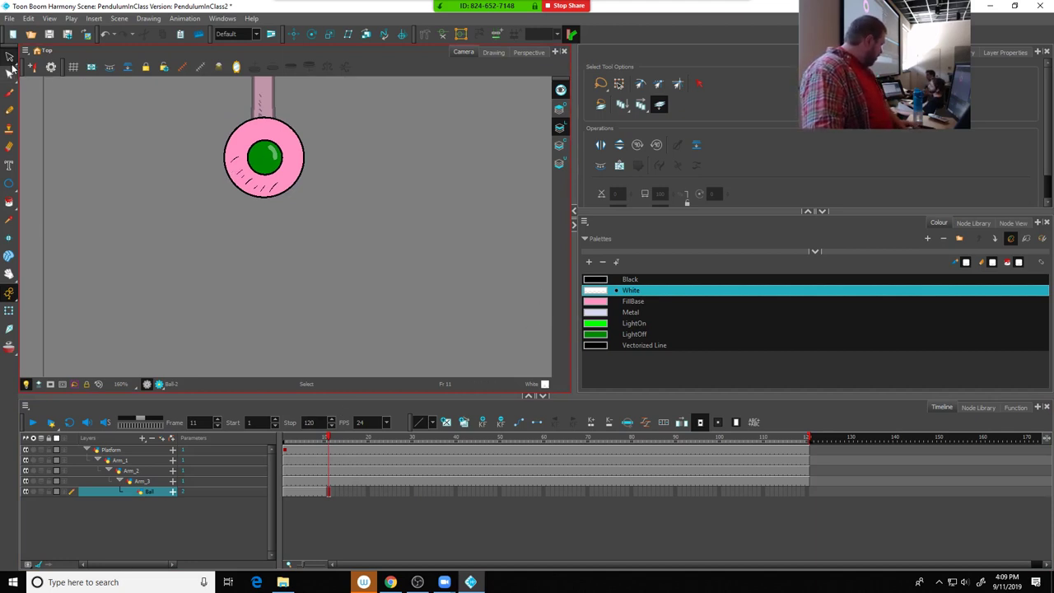
click(38, 54)
click(264, 156)
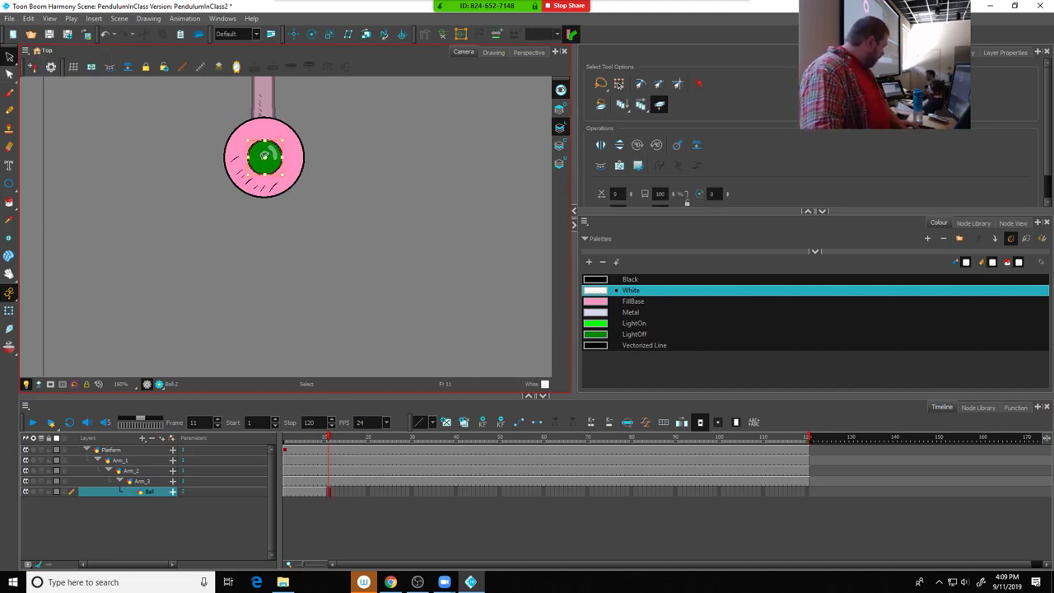
click(599, 325)
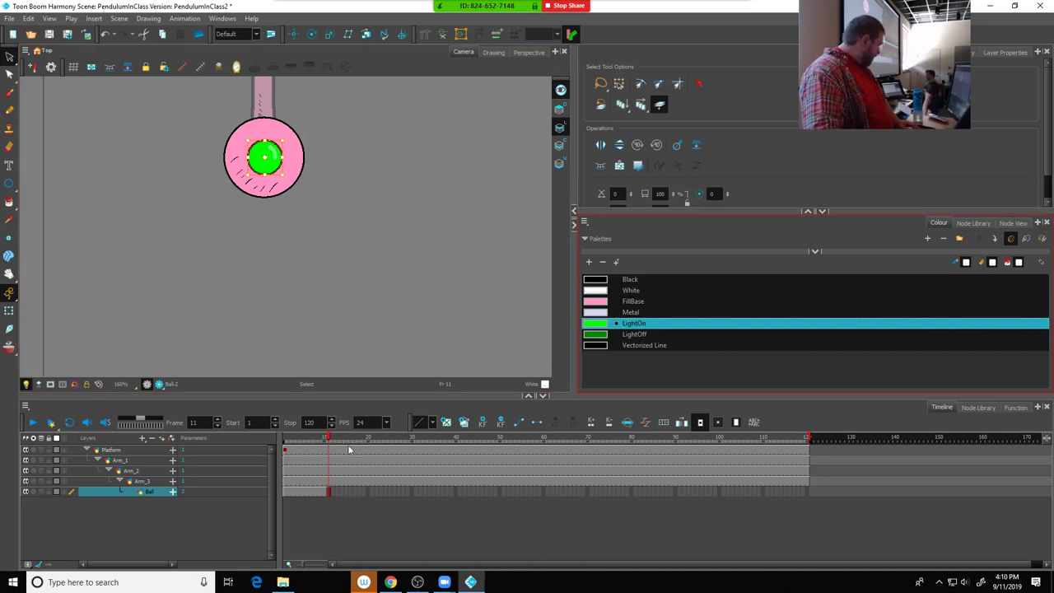
Extend the exposure of the bright green ball drawing to frame 21
drag(328, 441, 373, 443)
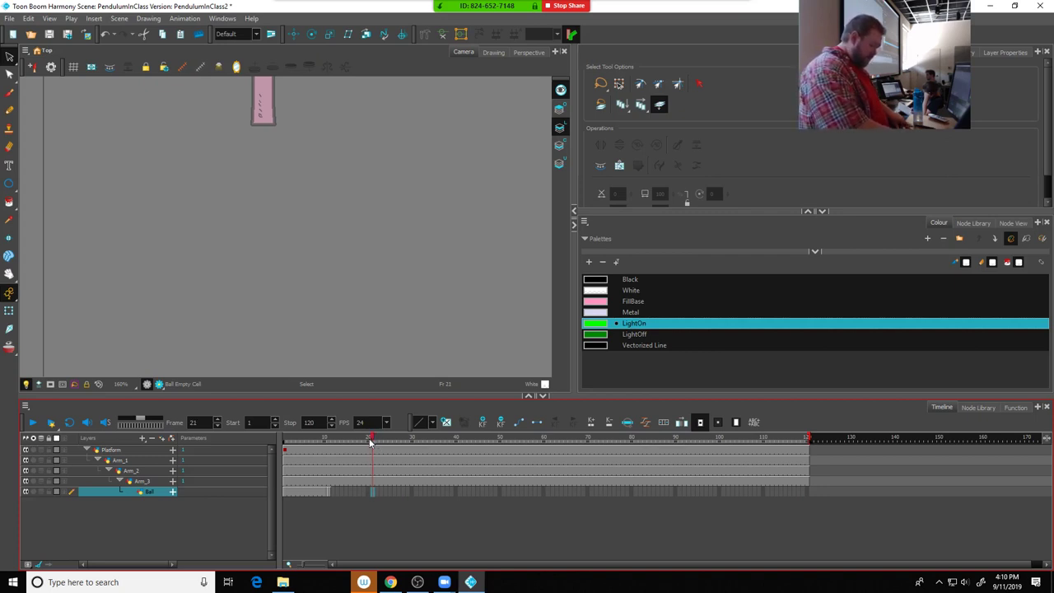
key(F5)
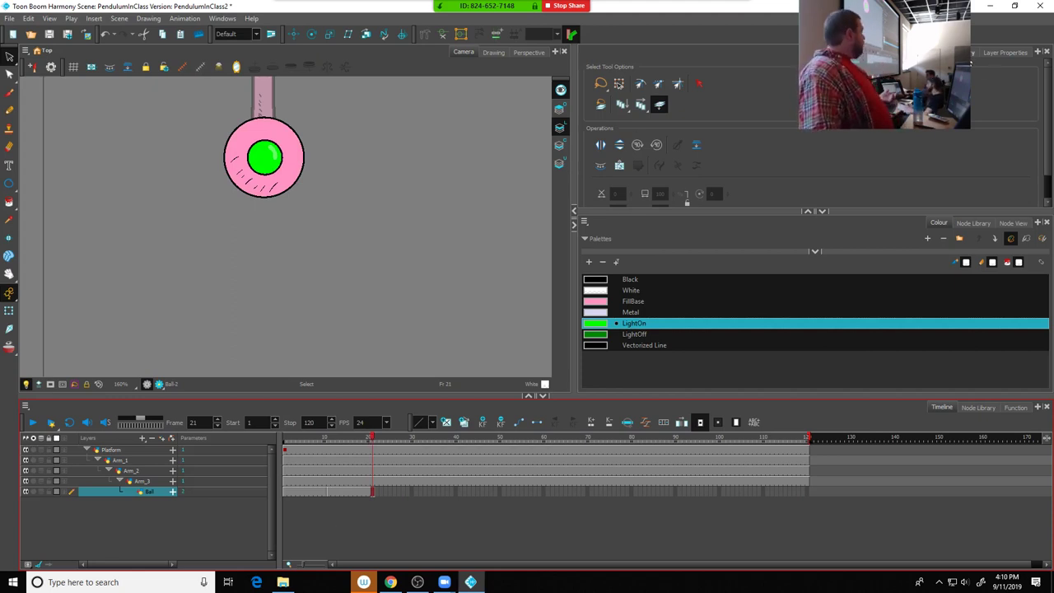
Show the Library's Drawing Substitution preview at a larger size and view the Ball drawings at frames 21 and 10
click(947, 52)
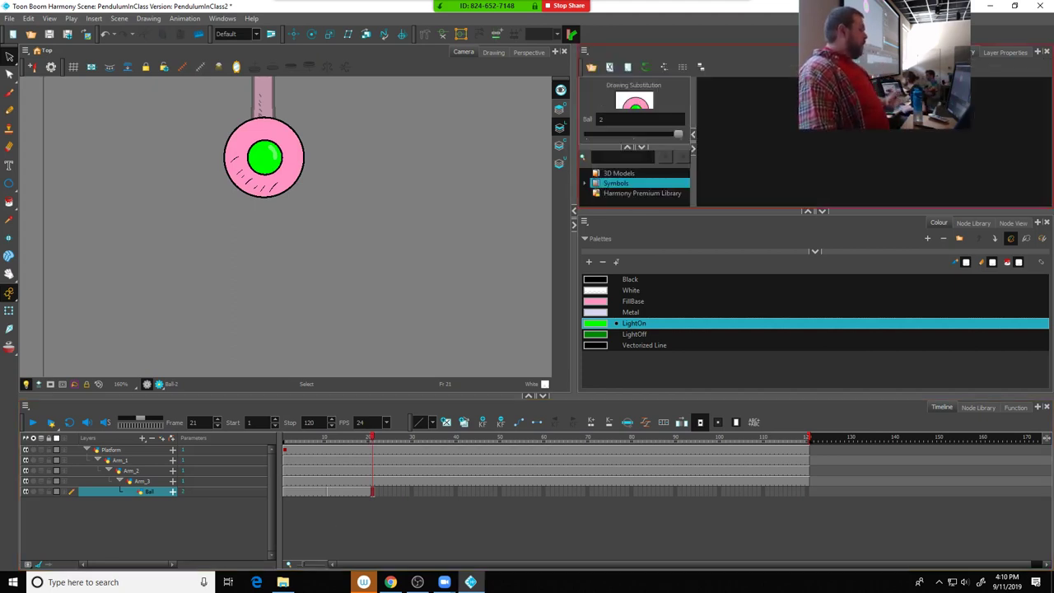
click(655, 213)
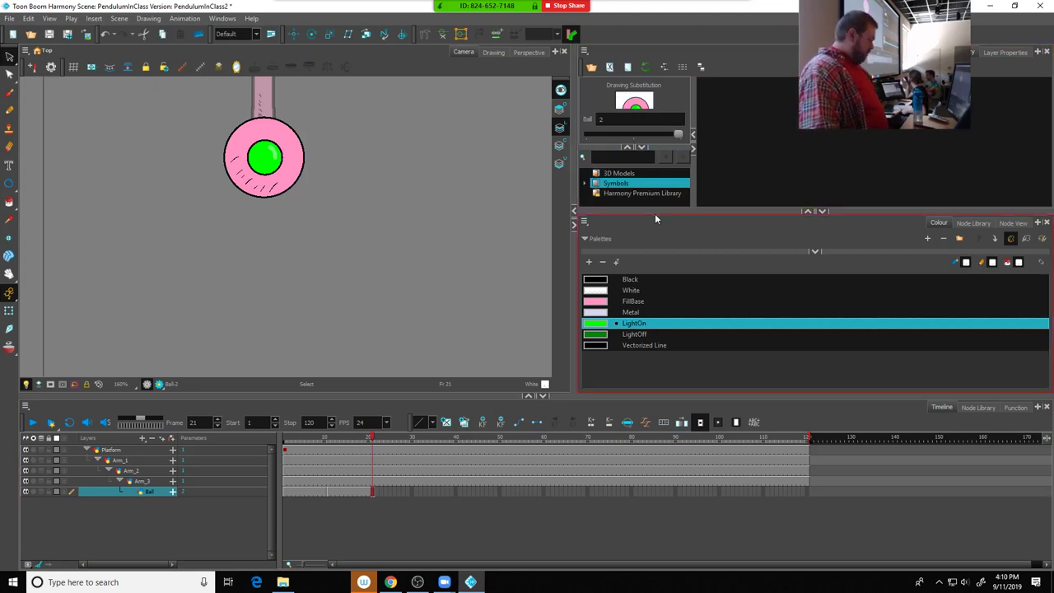
drag(657, 301, 657, 302)
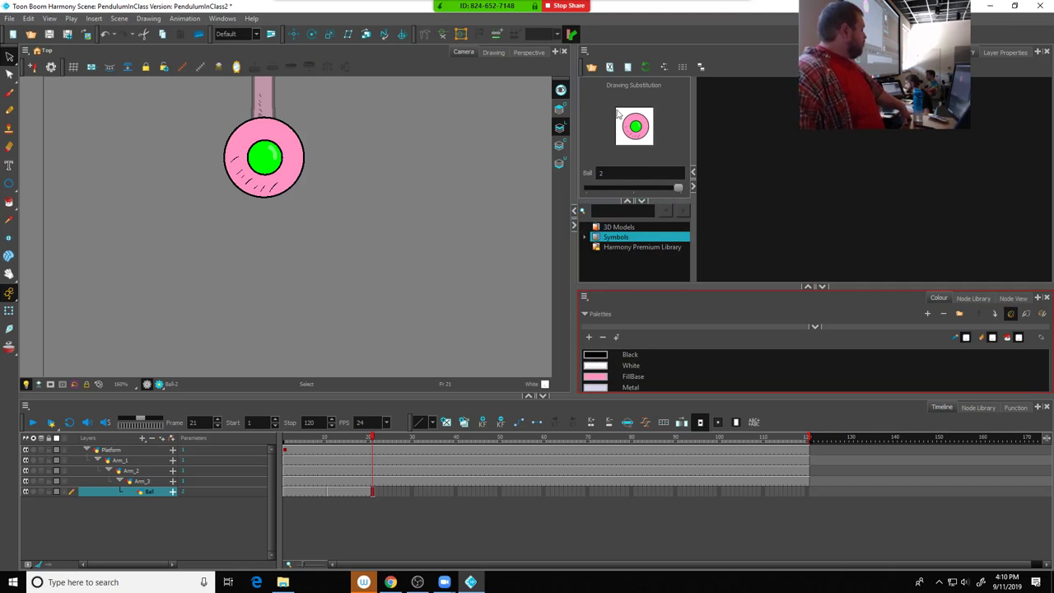
click(601, 175)
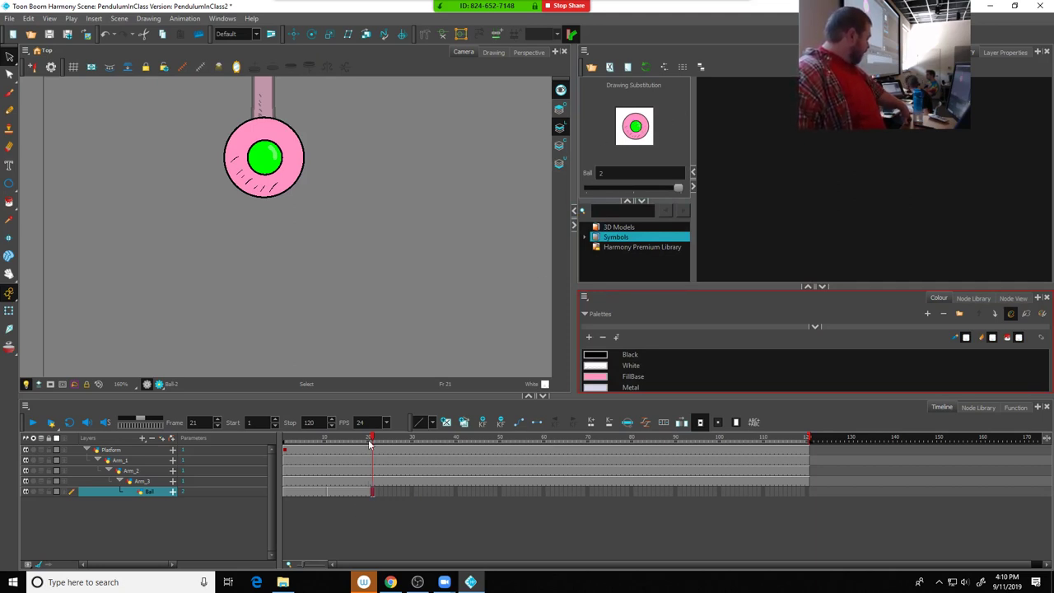
drag(373, 437, 325, 444)
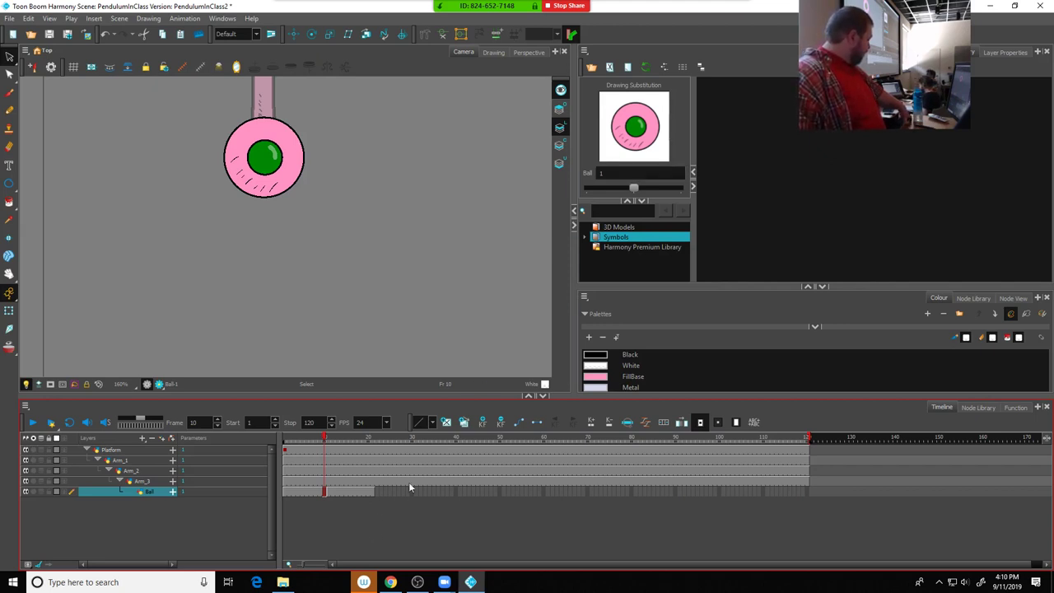
Extend the Ball layer's exposure to frame 40 and substitute drawing 1 at frame 25
click(456, 439)
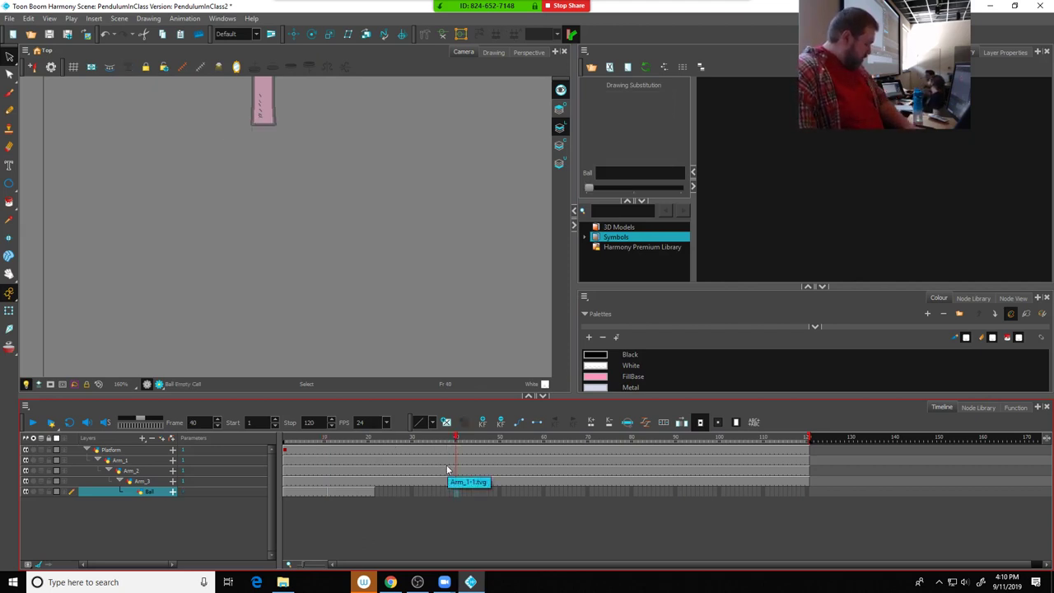
drag(447, 470, 455, 486)
click(388, 493)
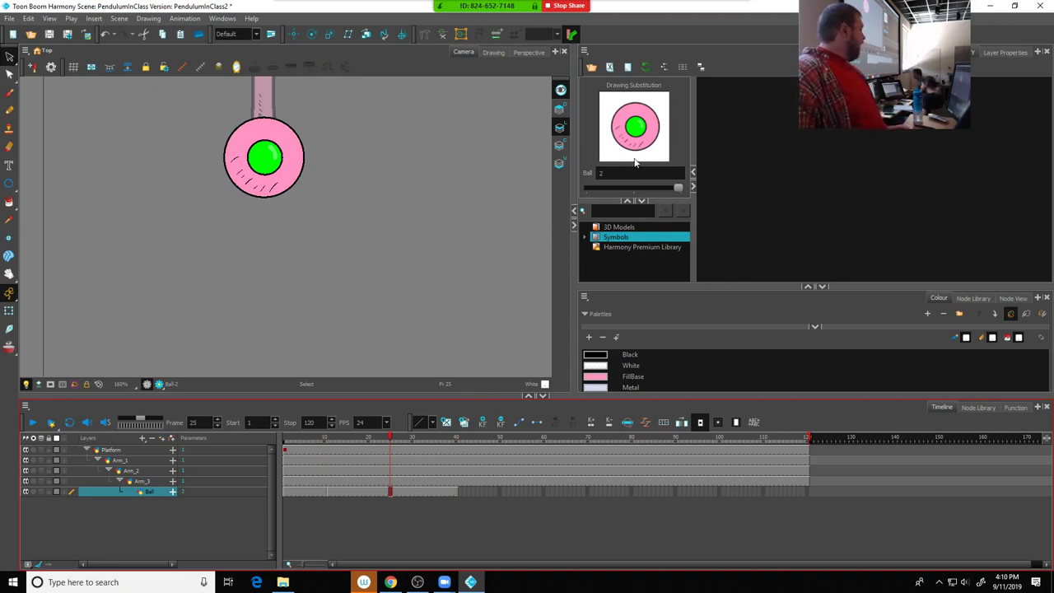
mouse_move(678, 189)
mouse_down()
mouse_move(588, 190)
mouse_move(632, 189)
mouse_up()
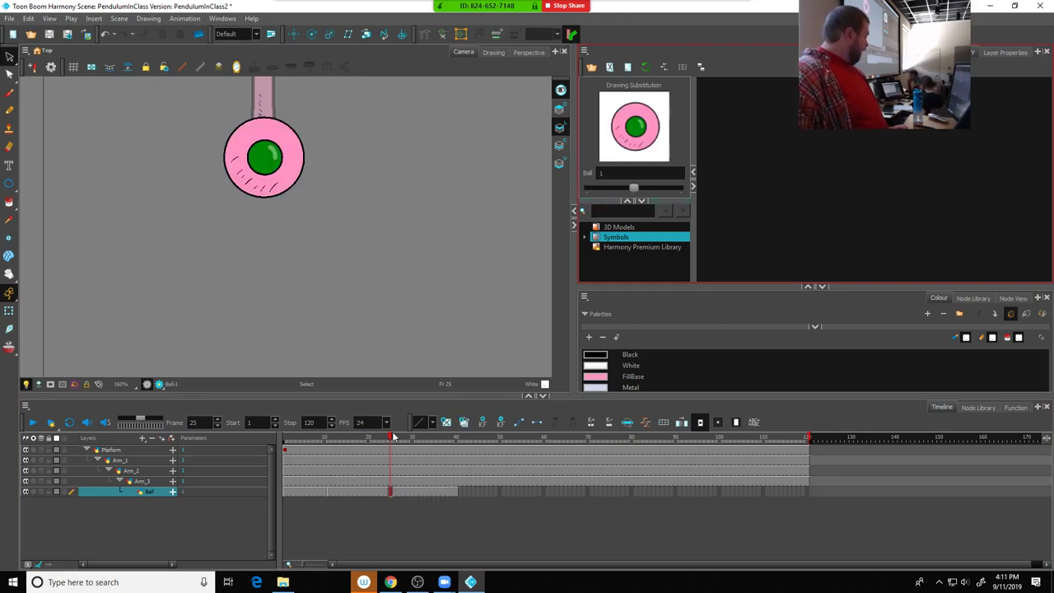
Brush a loose White scribble as a new Ball drawing at frame 45
mouse_move(390, 438)
mouse_down()
mouse_move(356, 438)
mouse_move(479, 439)
mouse_up()
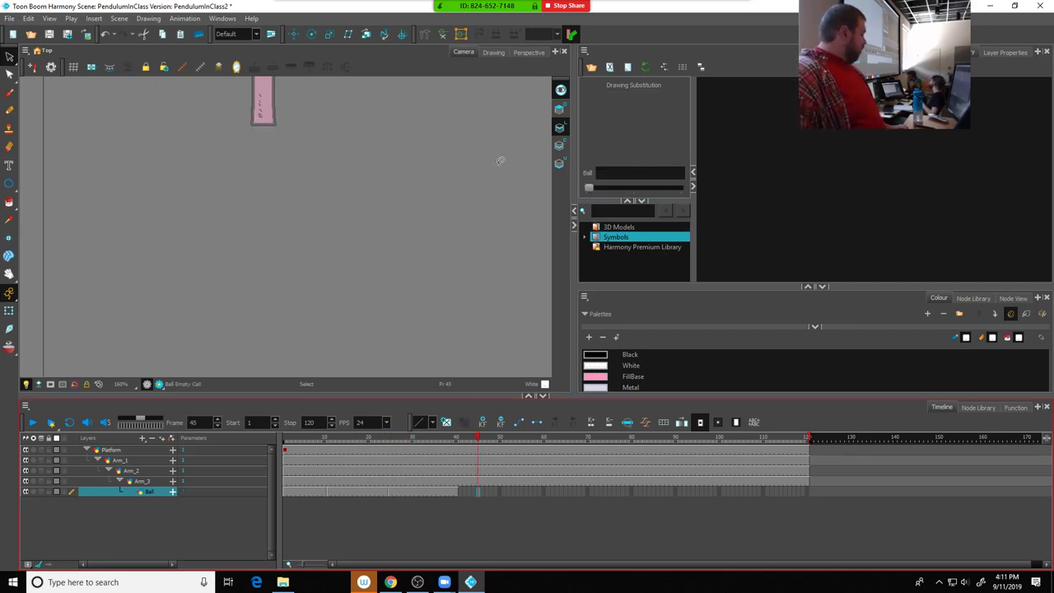
click(9, 92)
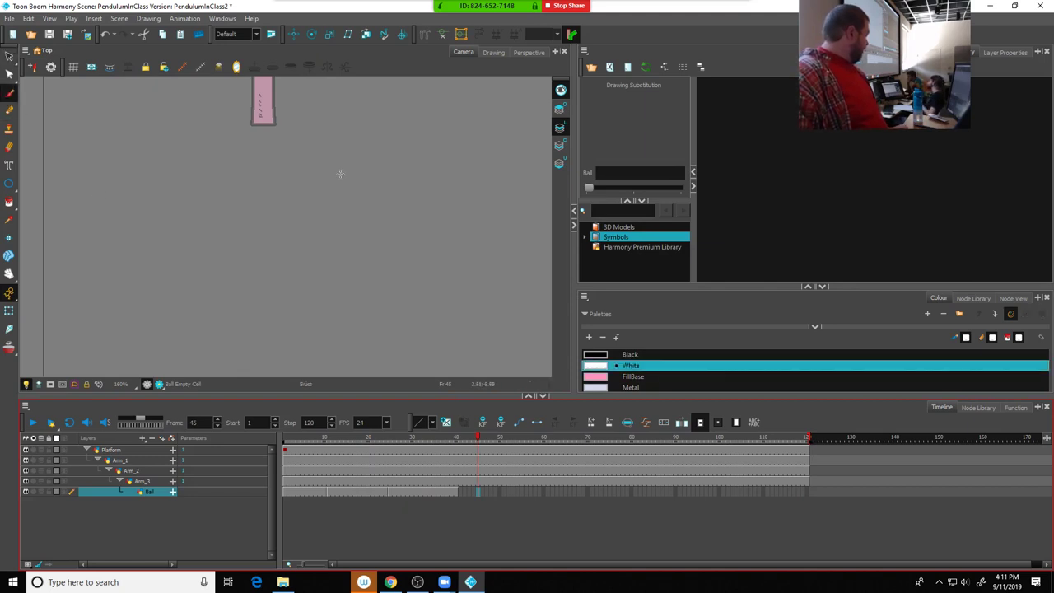
mouse_move(340, 174)
mouse_down()
mouse_move(333, 201)
mouse_move(212, 262)
mouse_move(180, 203)
mouse_move(299, 271)
mouse_move(269, 257)
mouse_move(316, 240)
mouse_move(359, 247)
mouse_up()
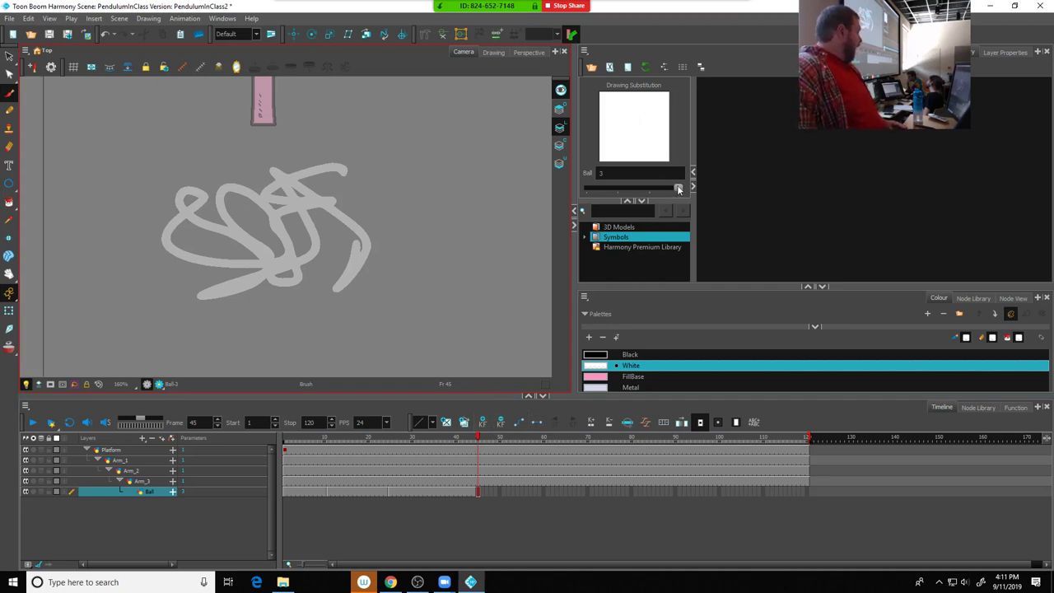
Substitute Ball drawing 2 for the scribble at frame 45
click(390, 492)
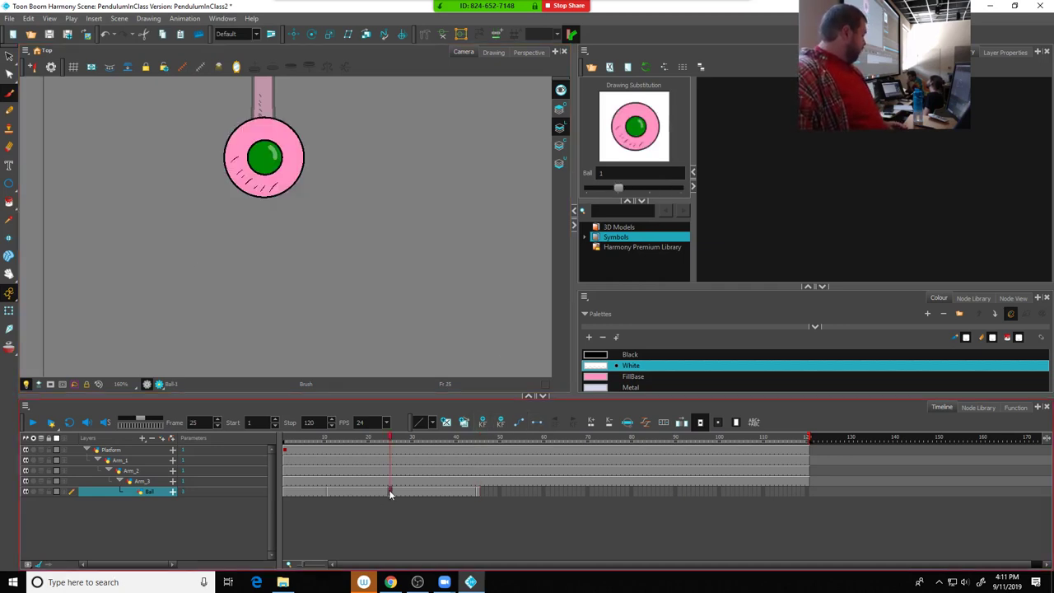
click(478, 492)
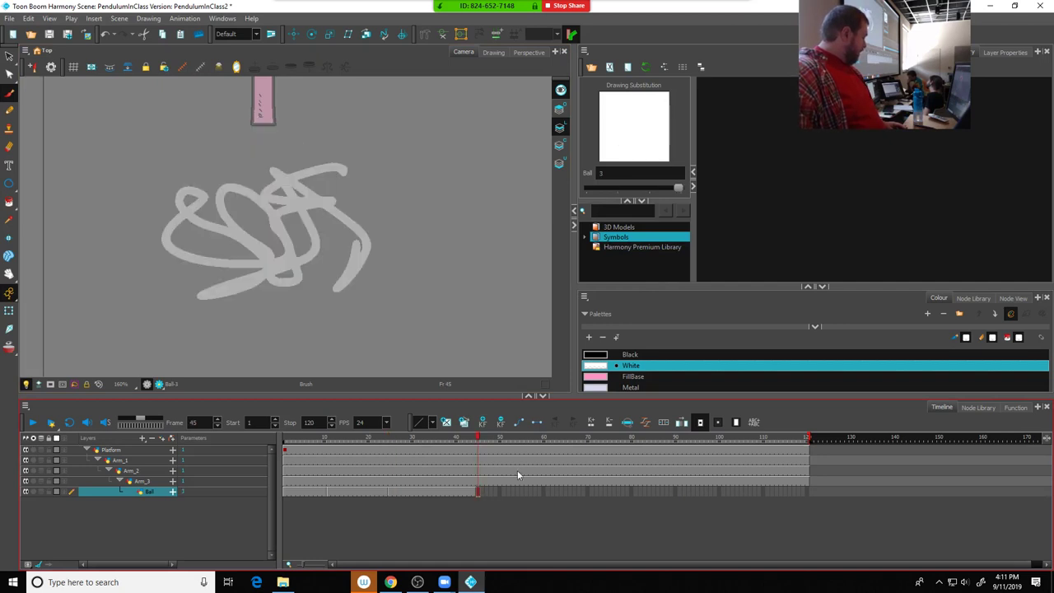
drag(677, 185, 649, 189)
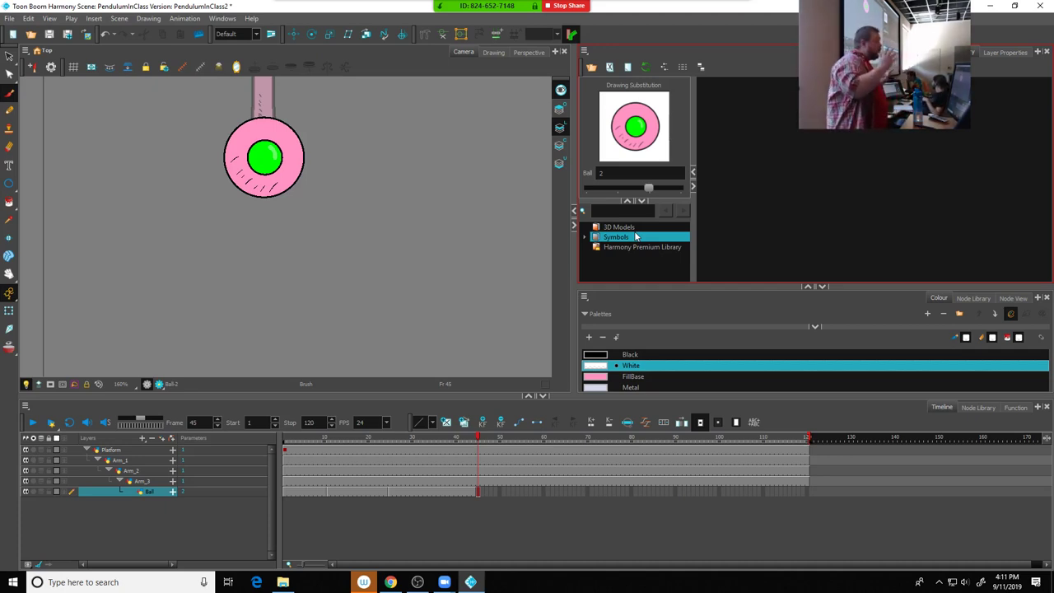
Show the Ball's available drawings in a floating Drawing Substitutions window, examine the thumbnails, and close the window
click(220, 19)
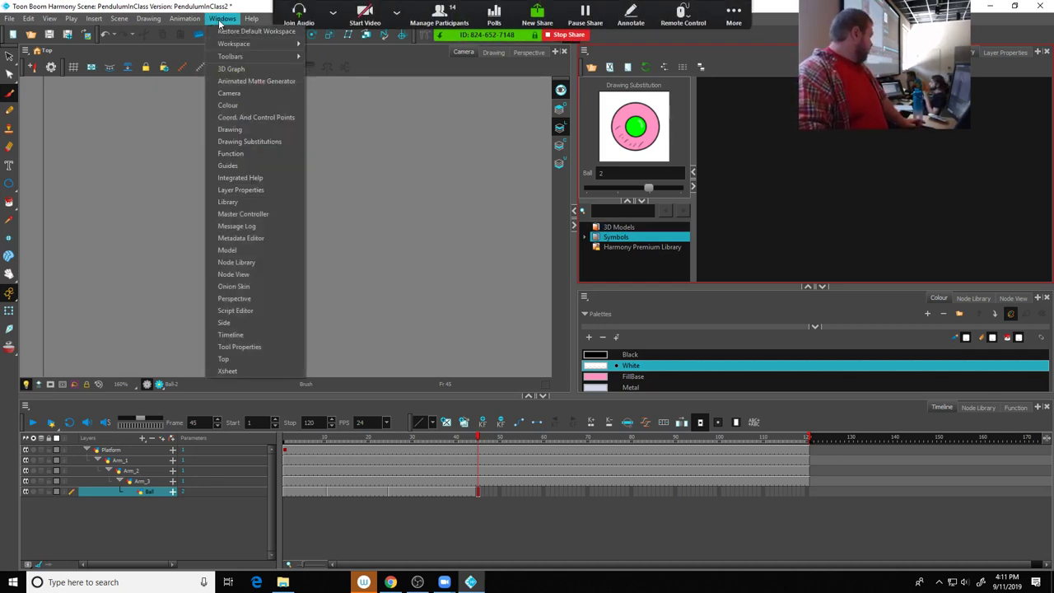
click(249, 141)
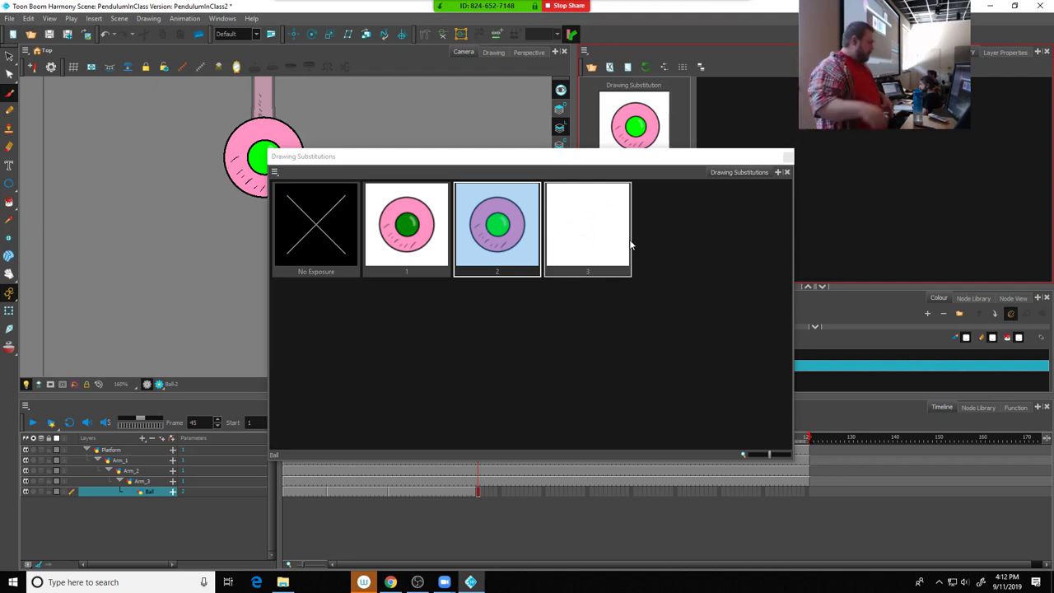
click(788, 157)
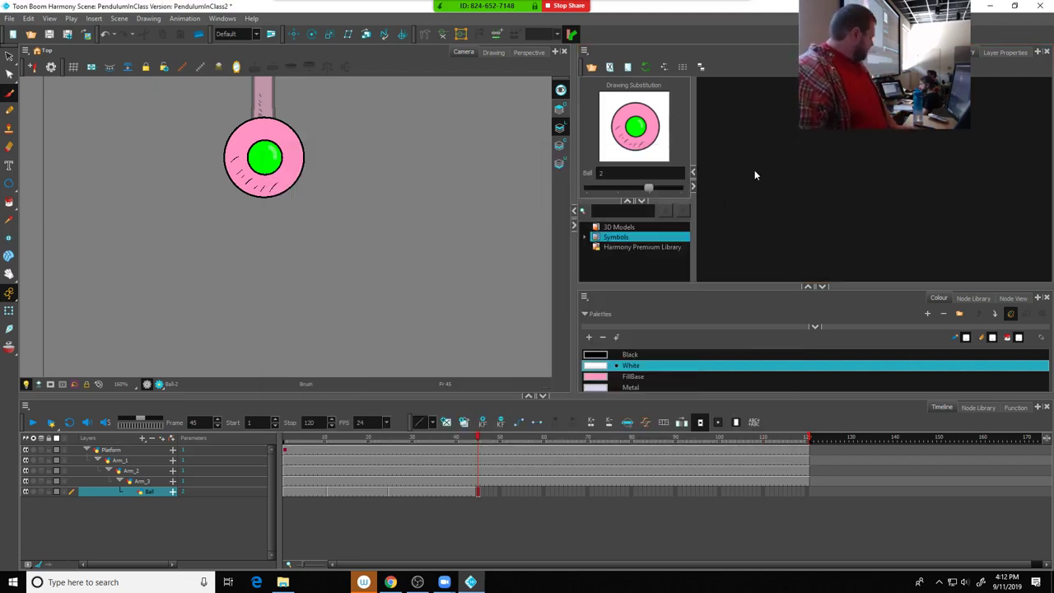
Delete the Ball layer's exposure at frame 45 and from frame 23 onward, keeping only the first off/on sequence
key(Delete)
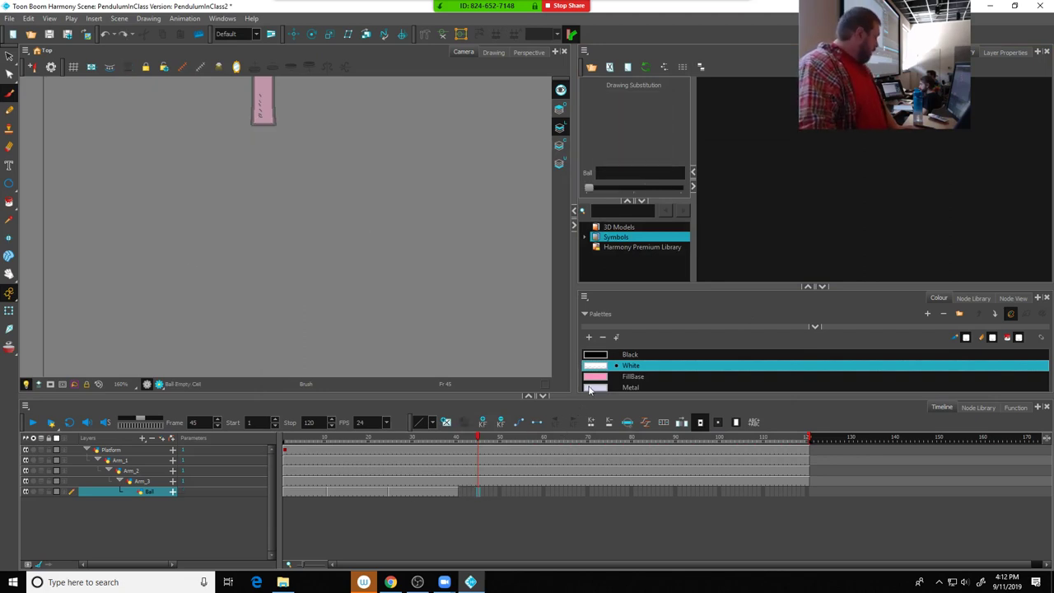
key(Delete)
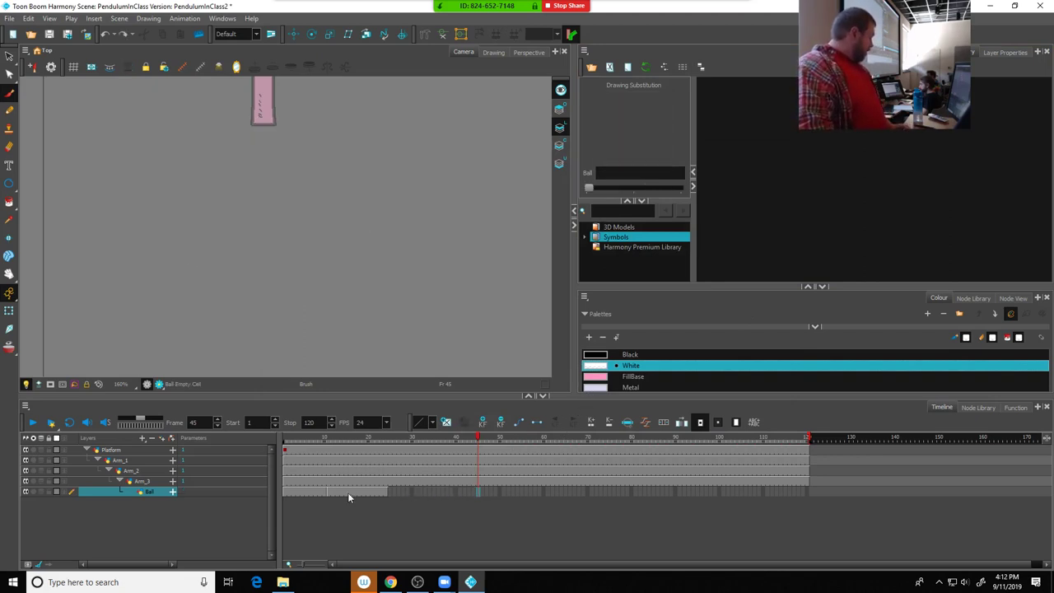
click(347, 439)
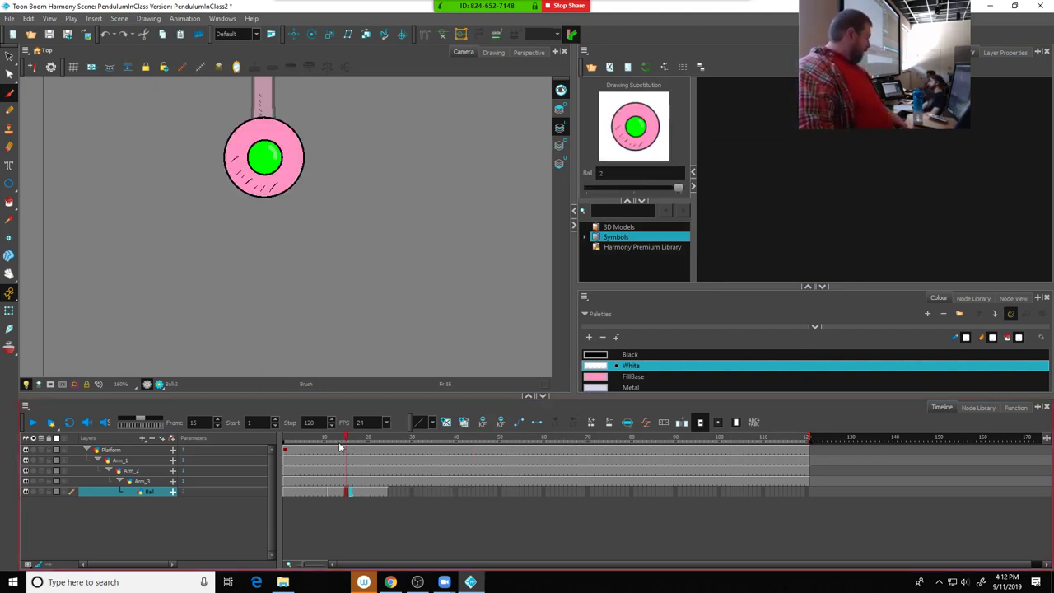
drag(340, 446, 239, 475)
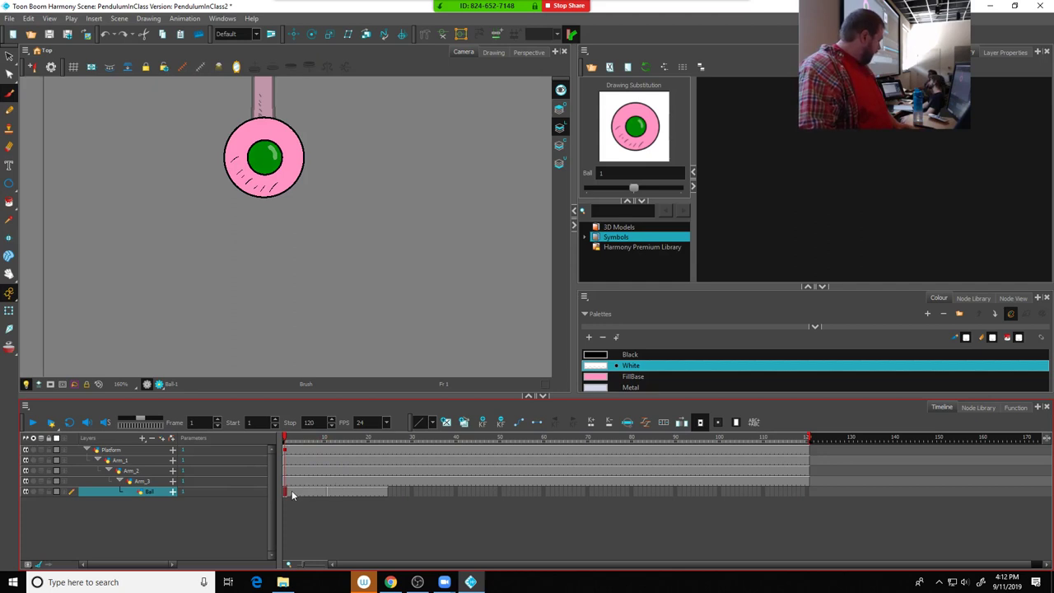
click(386, 492)
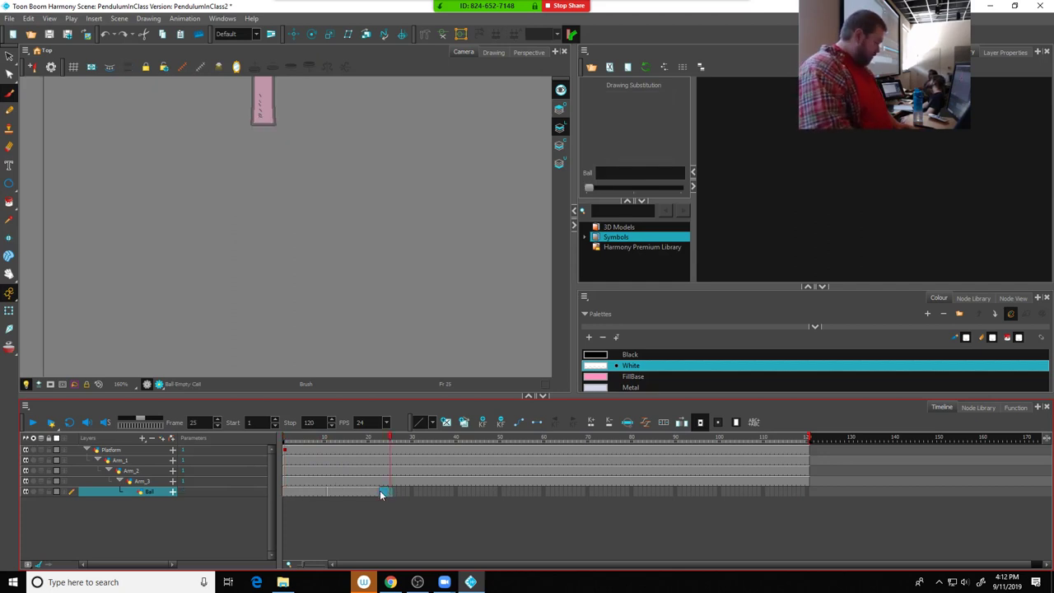
Create a cycle from the Ball's cells at frames 1–22 to fill the layer through frame 120, and scrub to check it
drag(285, 493, 347, 494)
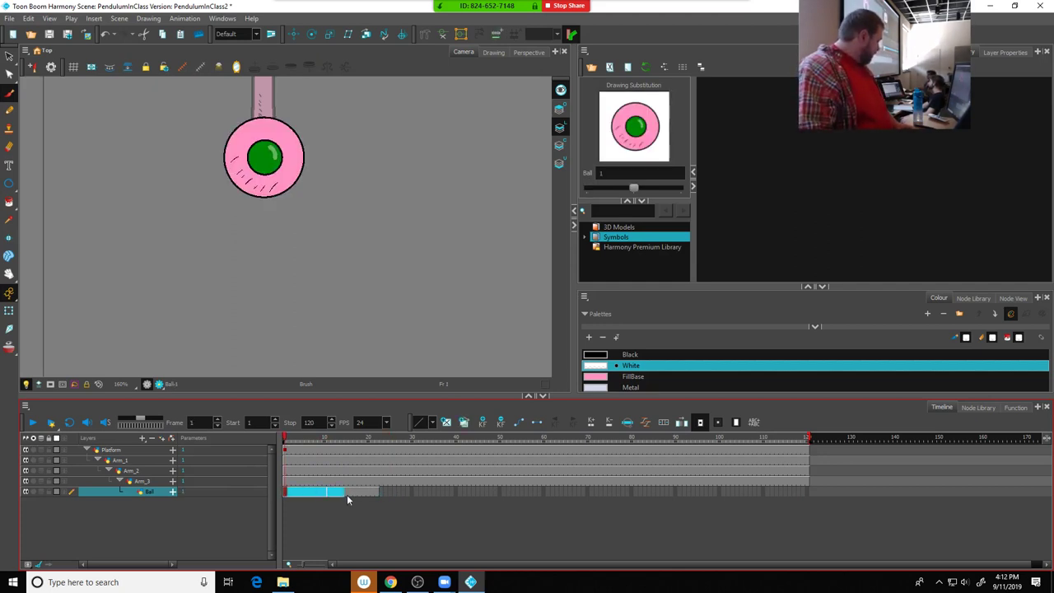
right_click(375, 494)
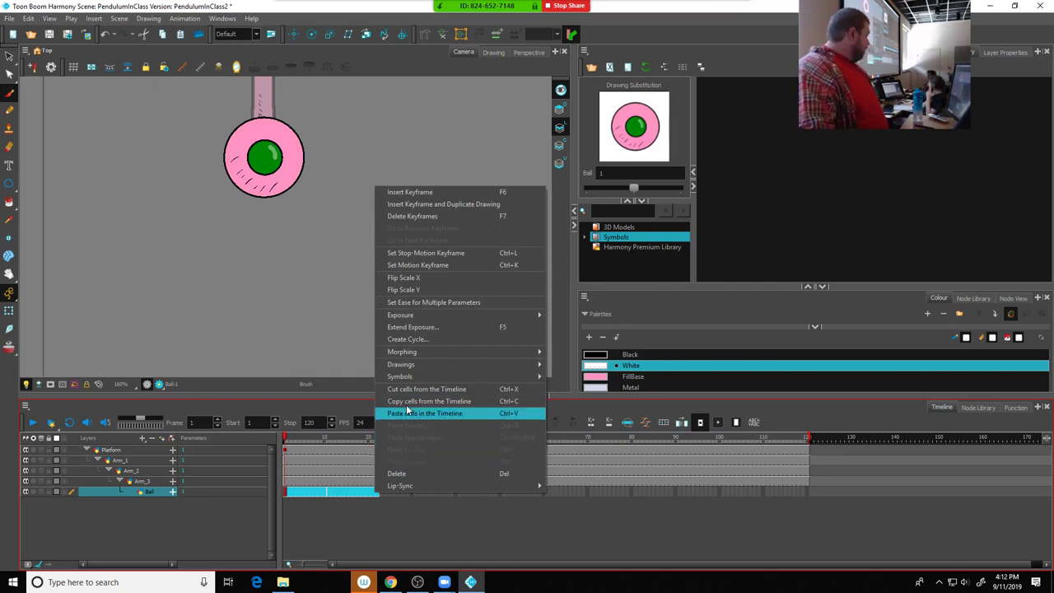
click(424, 341)
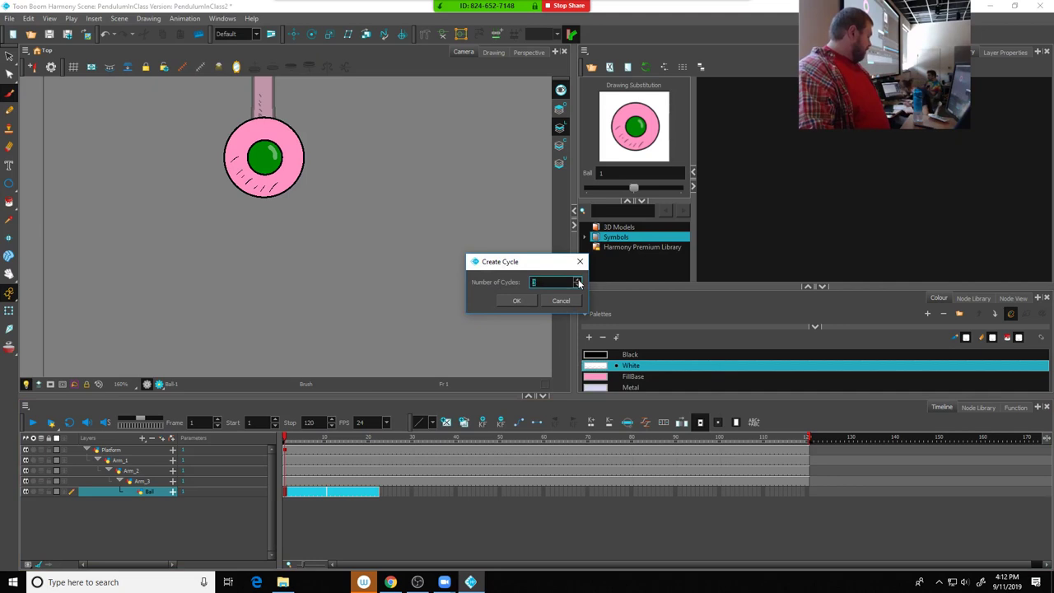
click(517, 301)
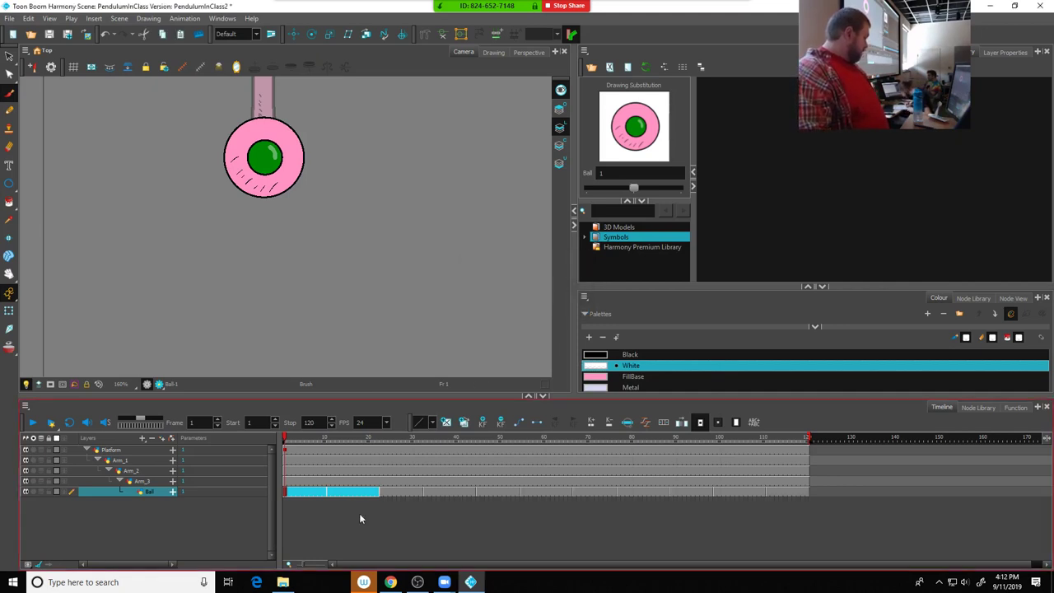
mouse_move(292, 439)
mouse_down()
mouse_move(720, 450)
mouse_move(517, 461)
mouse_up()
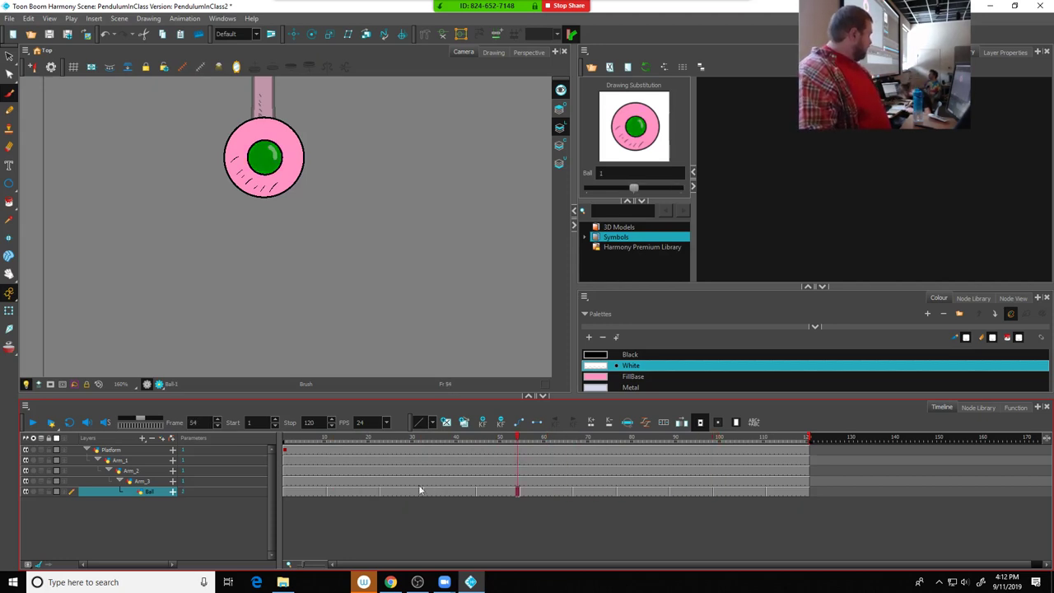
Try rotating the Ball clockwise about its pivot at frame 54, scrub the timeline, and undo the rotation
click(294, 34)
click(313, 33)
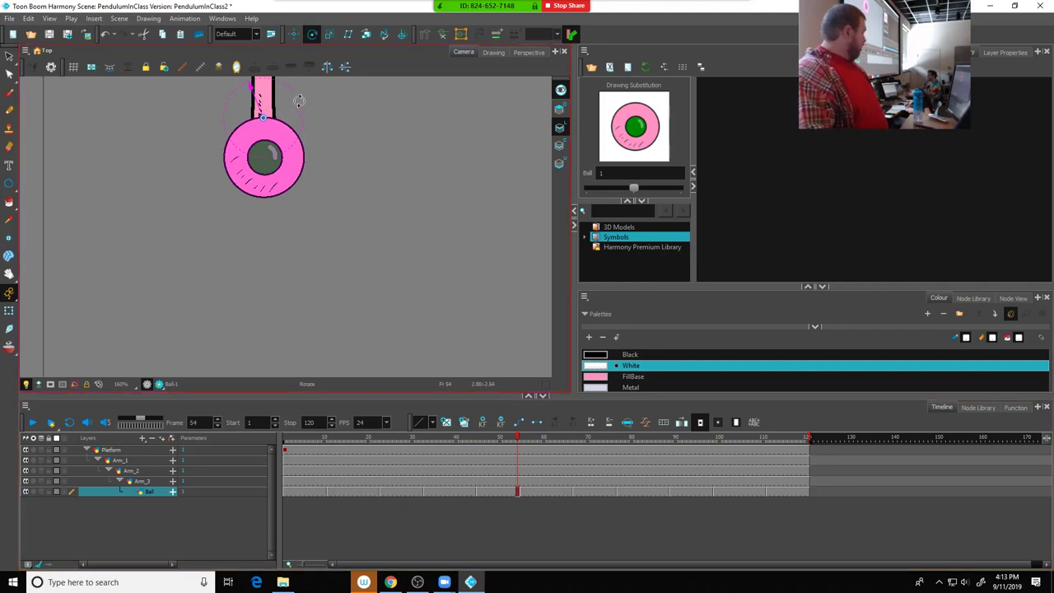
mouse_move(299, 101)
mouse_down()
mouse_move(268, 167)
mouse_move(293, 65)
mouse_move(232, 69)
mouse_move(293, 66)
mouse_move(241, 171)
mouse_move(285, 125)
mouse_move(280, 132)
mouse_up()
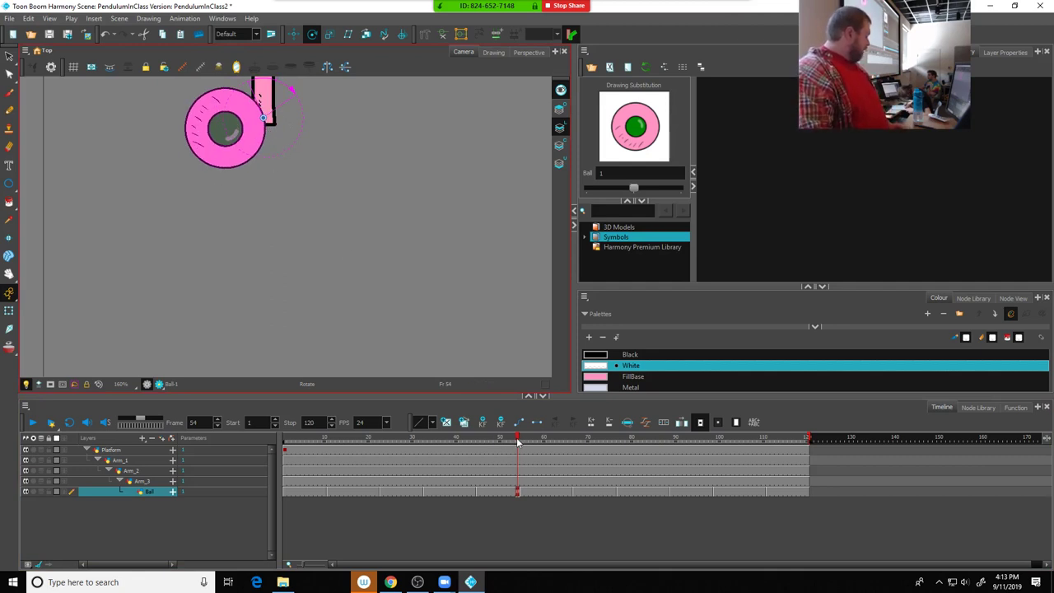
drag(517, 443, 483, 452)
key(ctrl+z)
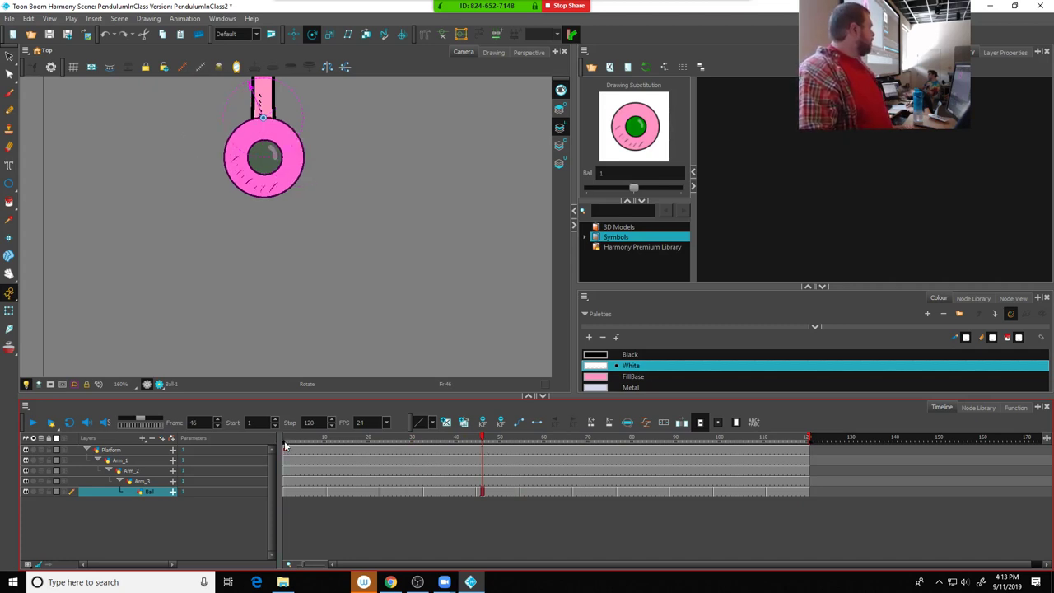
Go to frame 1 on the Platform layer and save the PendulumInClass2 scene version
click(284, 453)
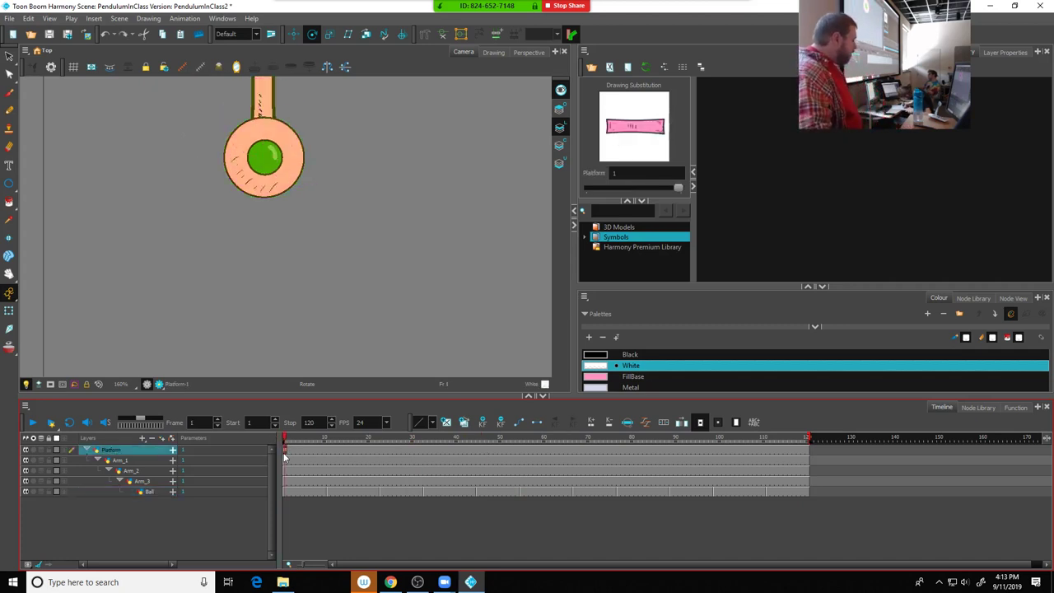
click(10, 18)
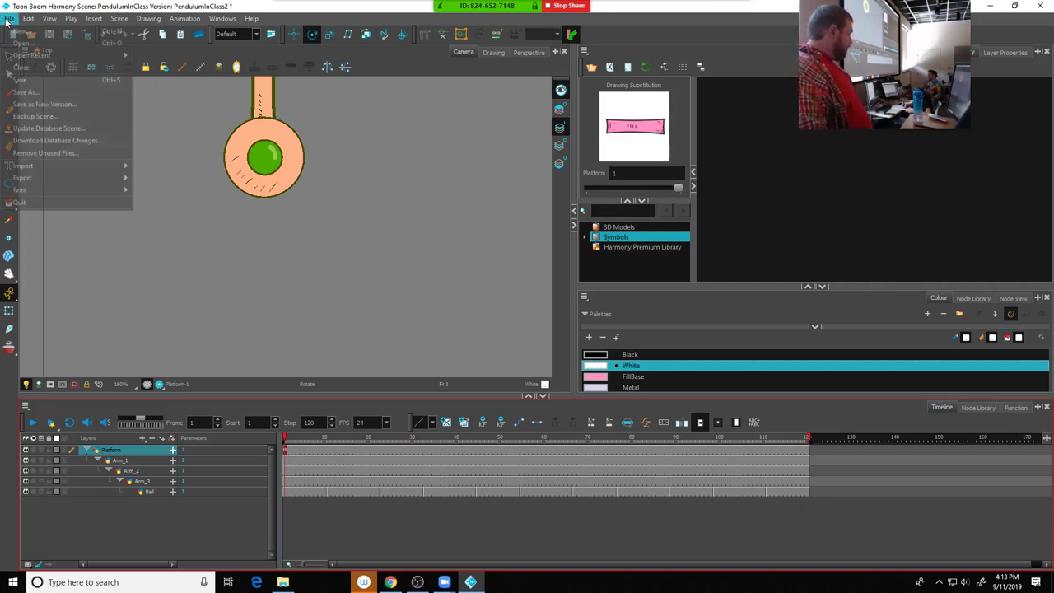
click(23, 79)
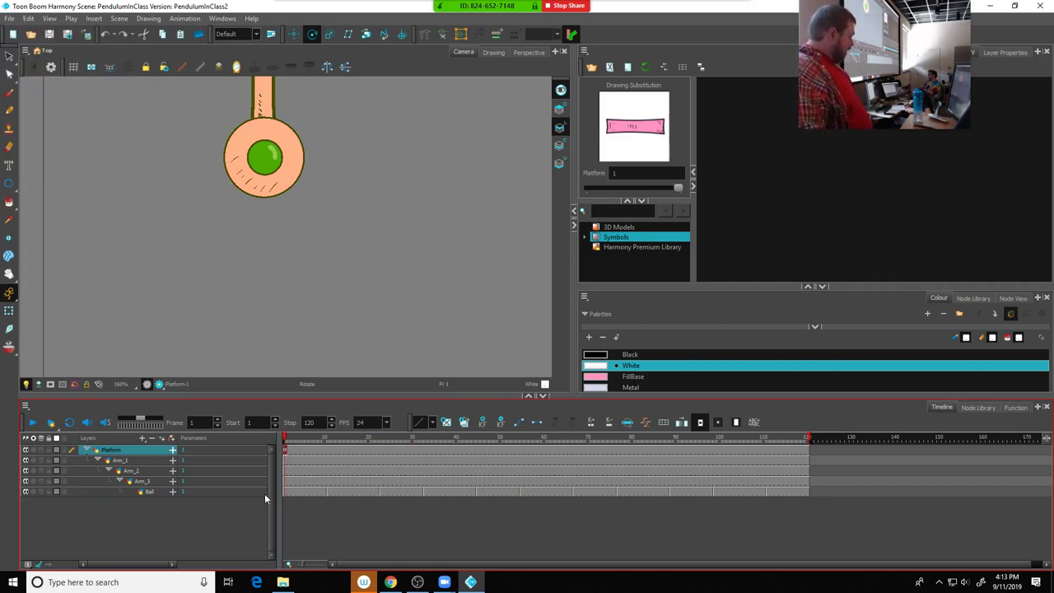
Insert starting keyframes at frame 1 on all pendulum layers, from Platform down to Ball
scroll(296, 247, down, 4)
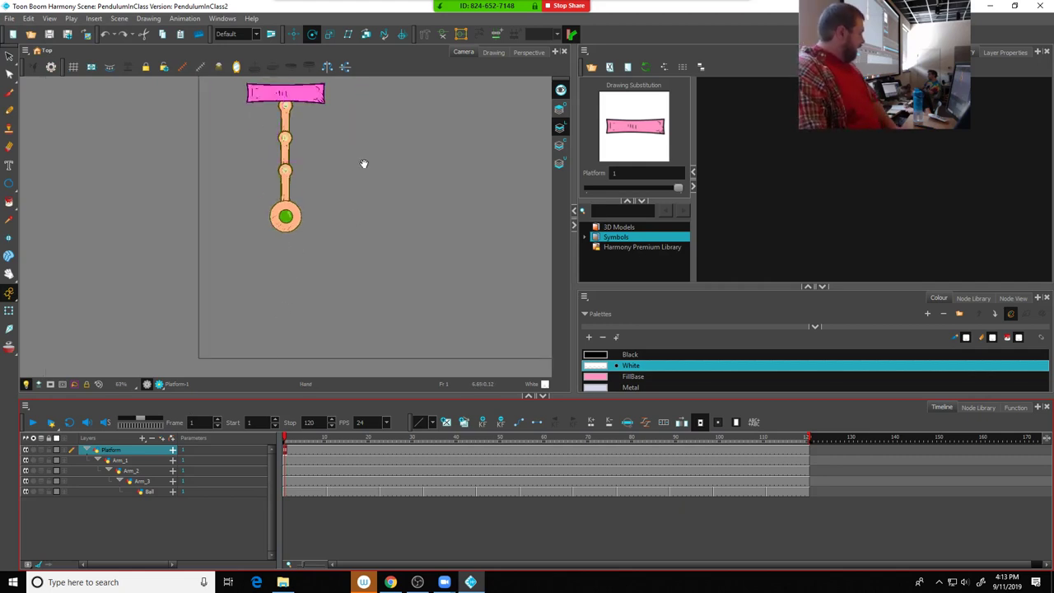
drag(364, 163, 217, 223)
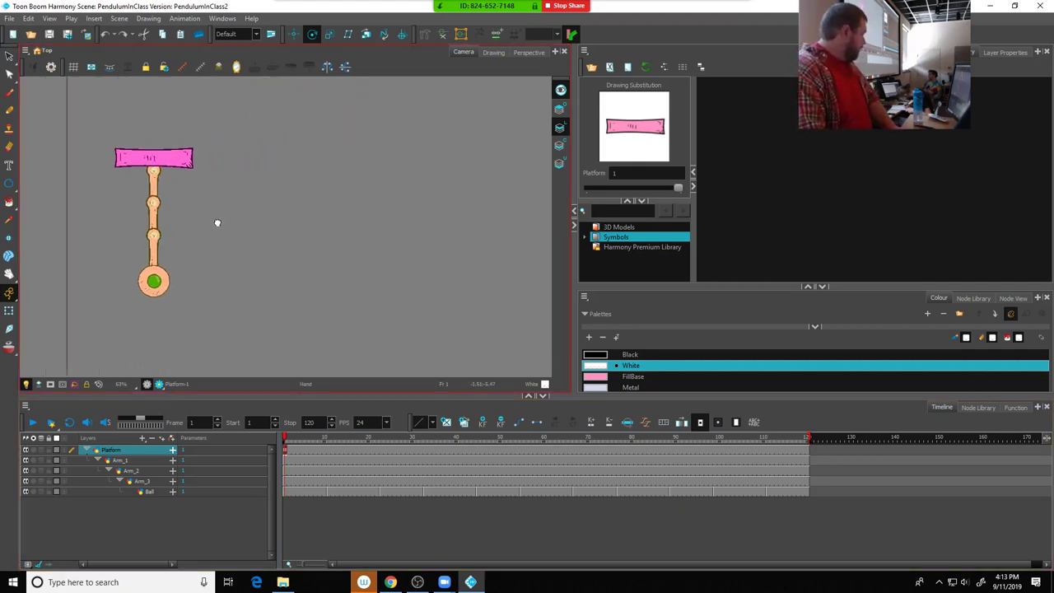
scroll(263, 222, down, 3)
scroll(263, 223, up, 2)
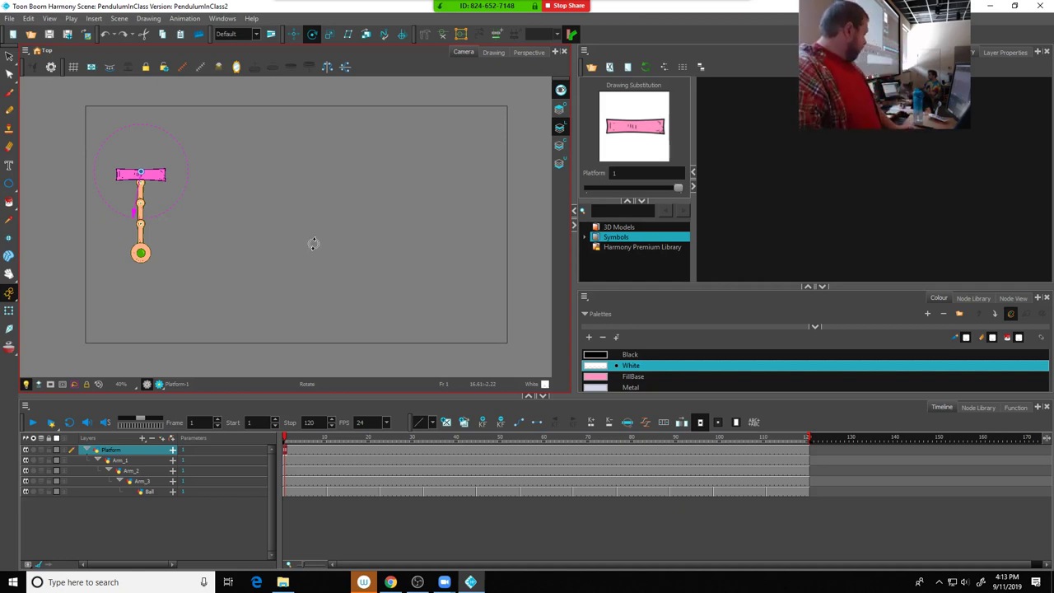
shift+click(285, 492)
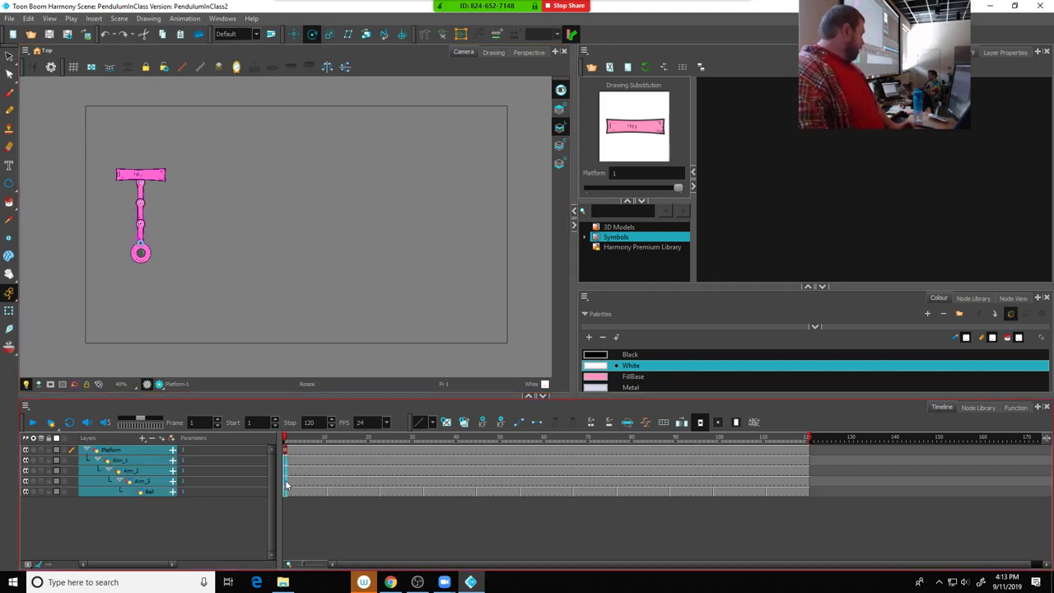
click(282, 447)
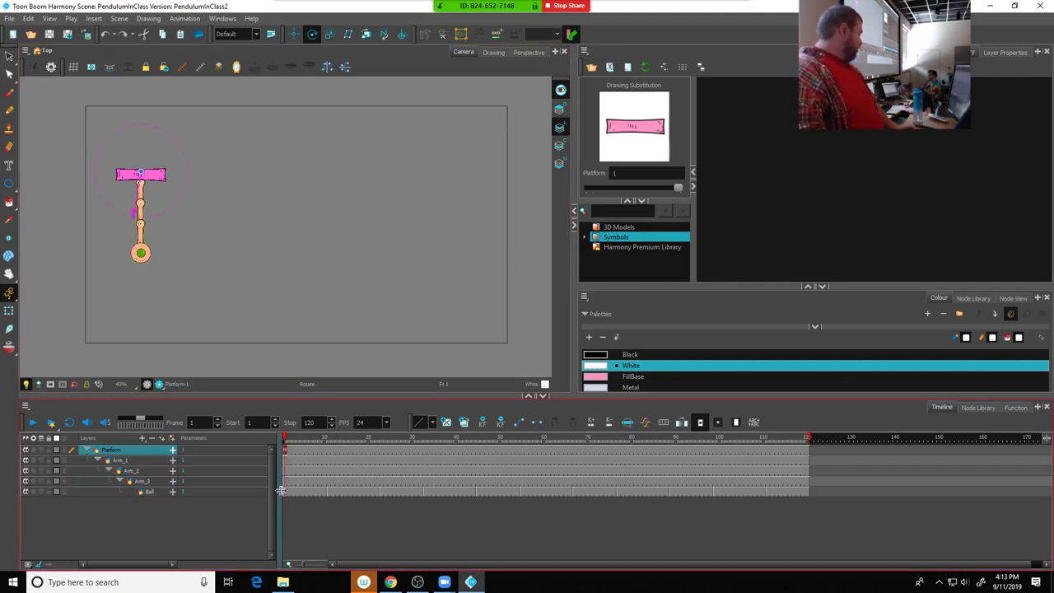
shift+click(285, 493)
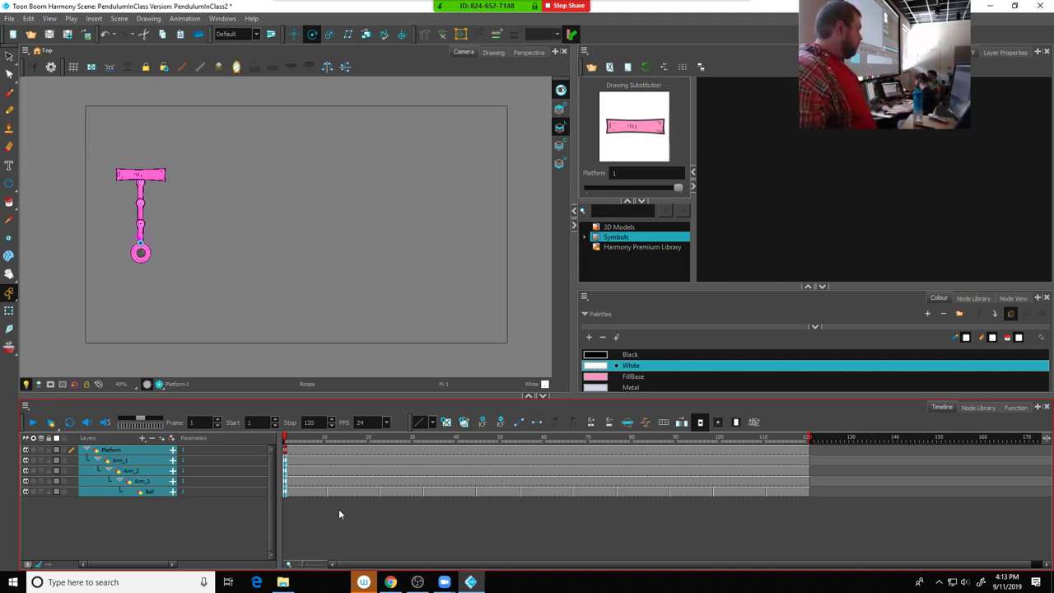
At frame 13, translate the Platform up and left to about -13.75 in x and -0.52 in y
drag(360, 443, 339, 453)
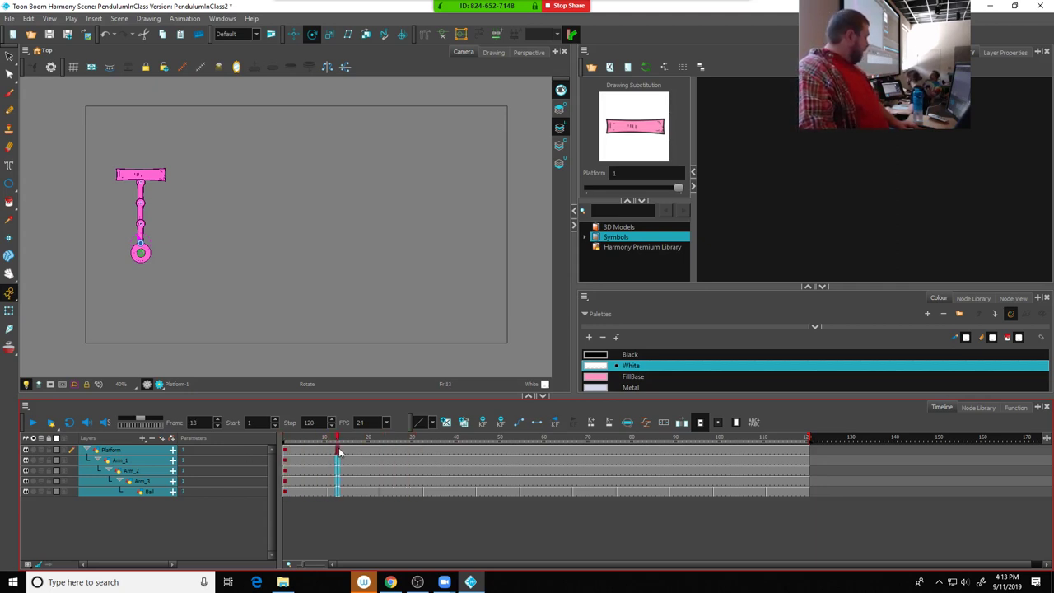
click(113, 452)
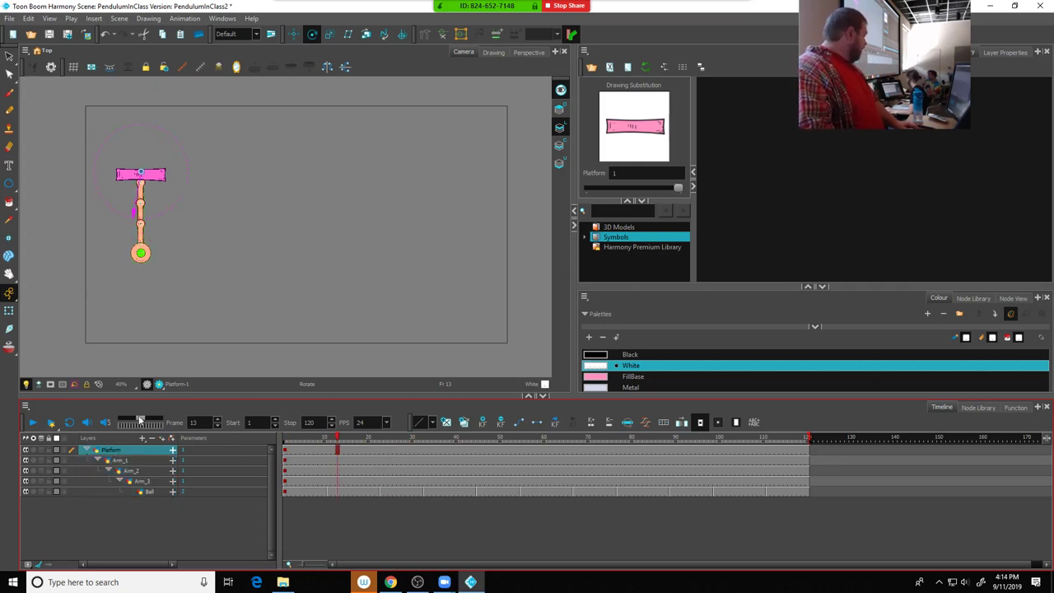
click(294, 33)
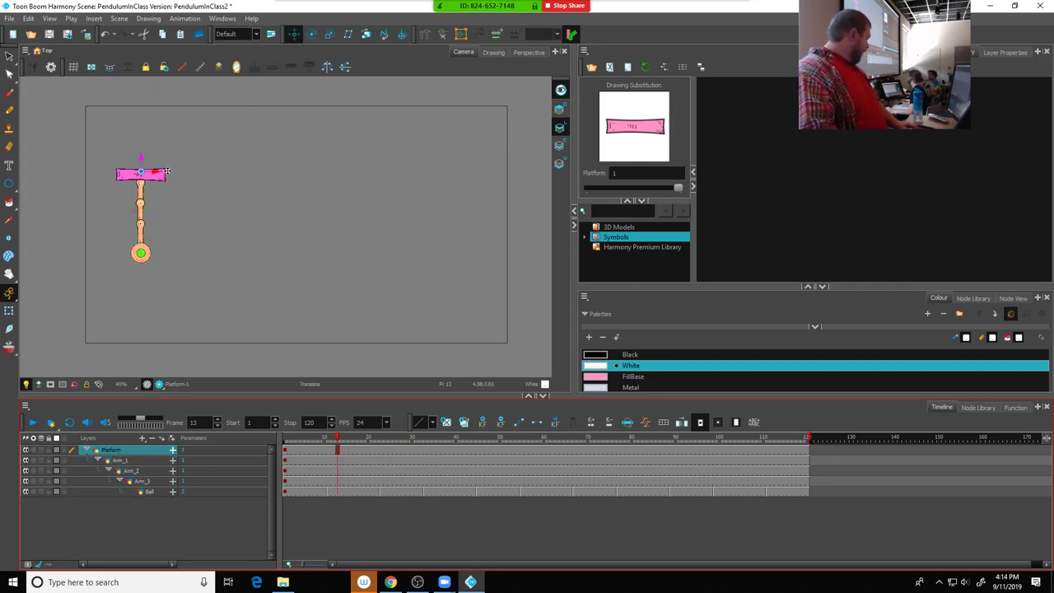
drag(157, 172, 125, 142)
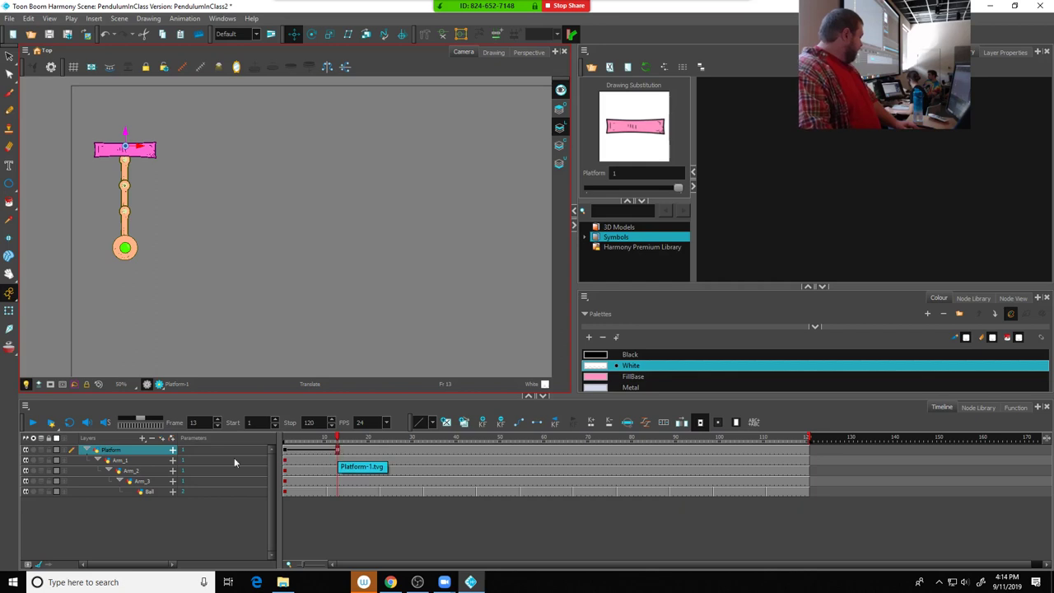
Expand the Platform's parameters and rotate it clockwise to about -16.7° at frame 13
click(172, 452)
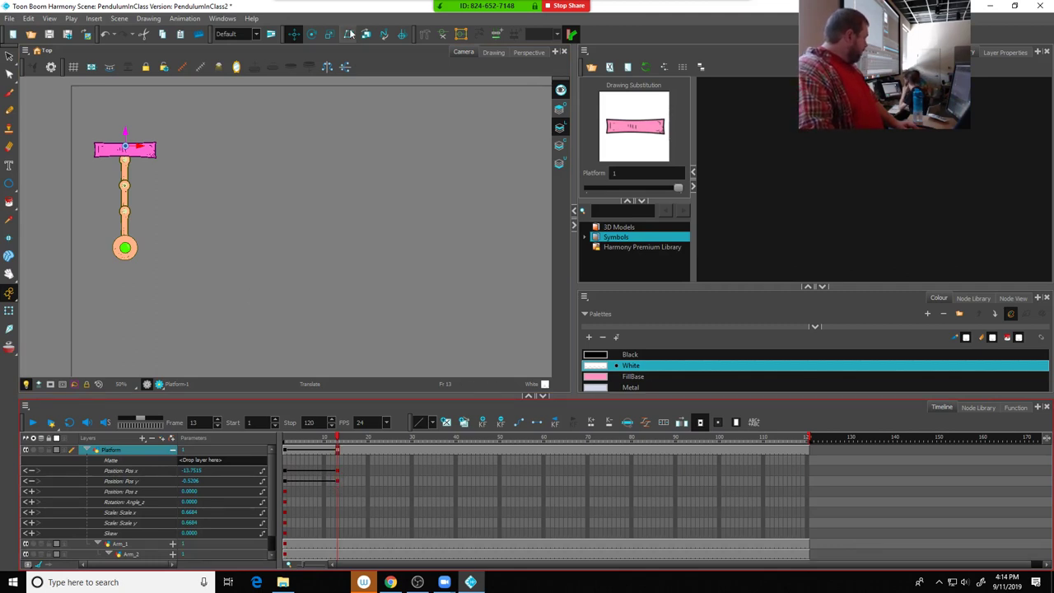
click(311, 34)
drag(175, 121, 178, 132)
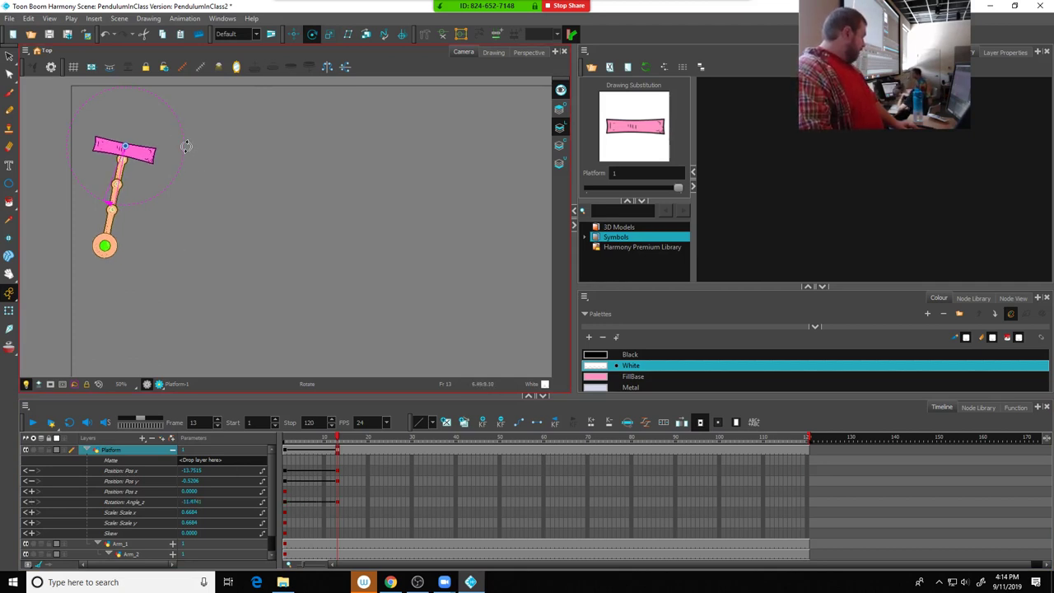
drag(181, 147, 179, 155)
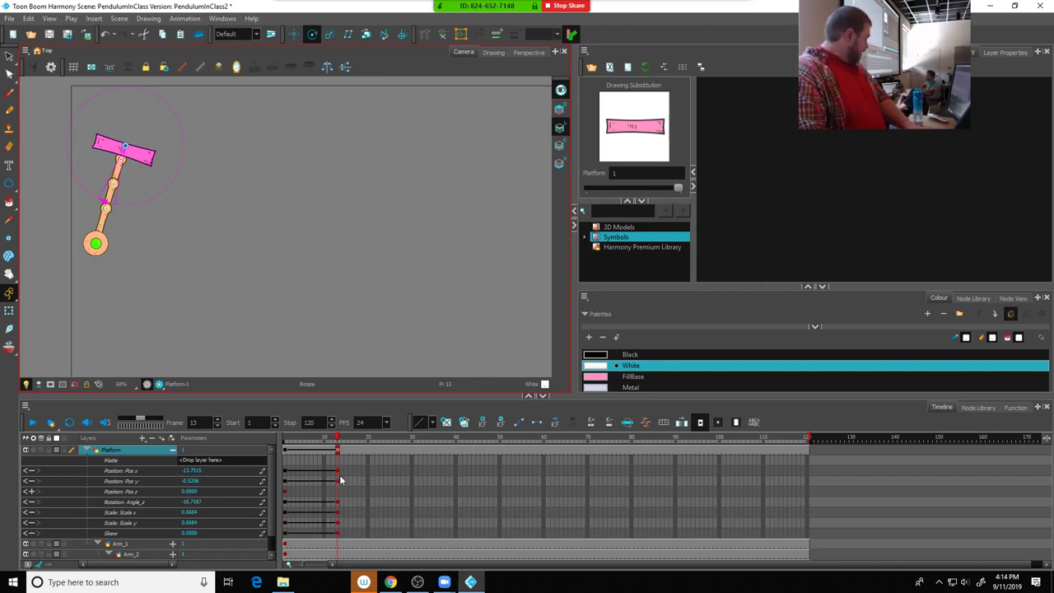
Collapse the Platform's parameters and insert keyframes at frame 13 on the layers from Platform down to Ball
click(174, 452)
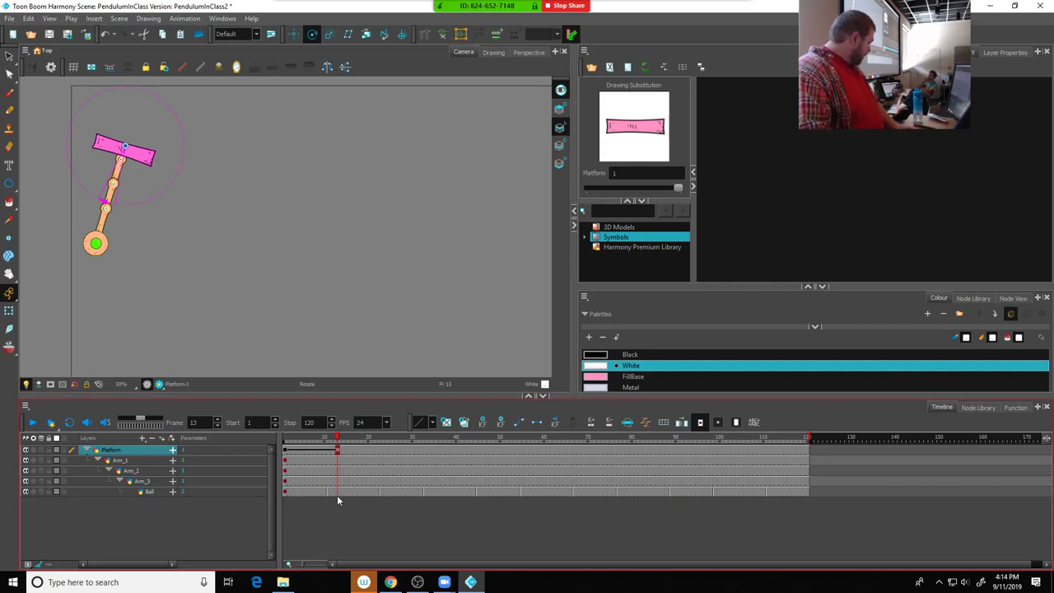
drag(337, 495, 338, 460)
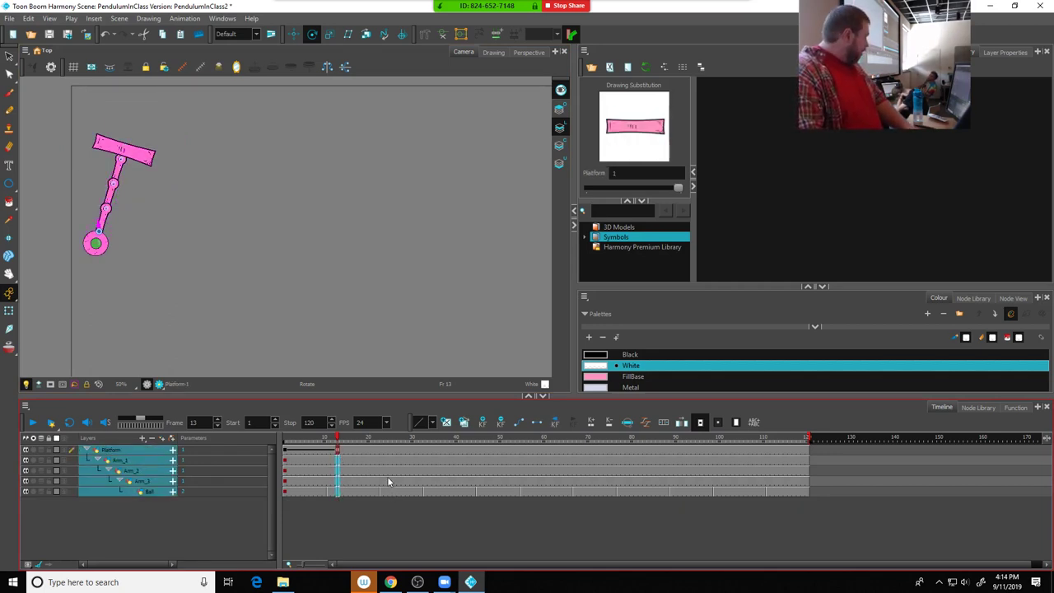
key(F6)
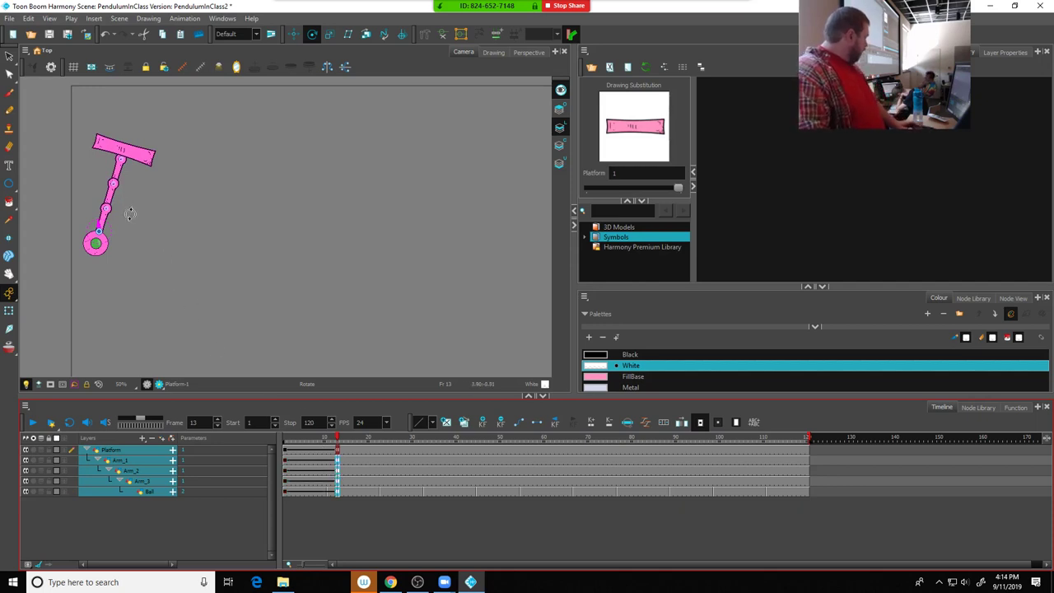
Bend the Platform's arm chain at frame 13 with Inverse Kinematics so the ball swings out to the right
click(113, 452)
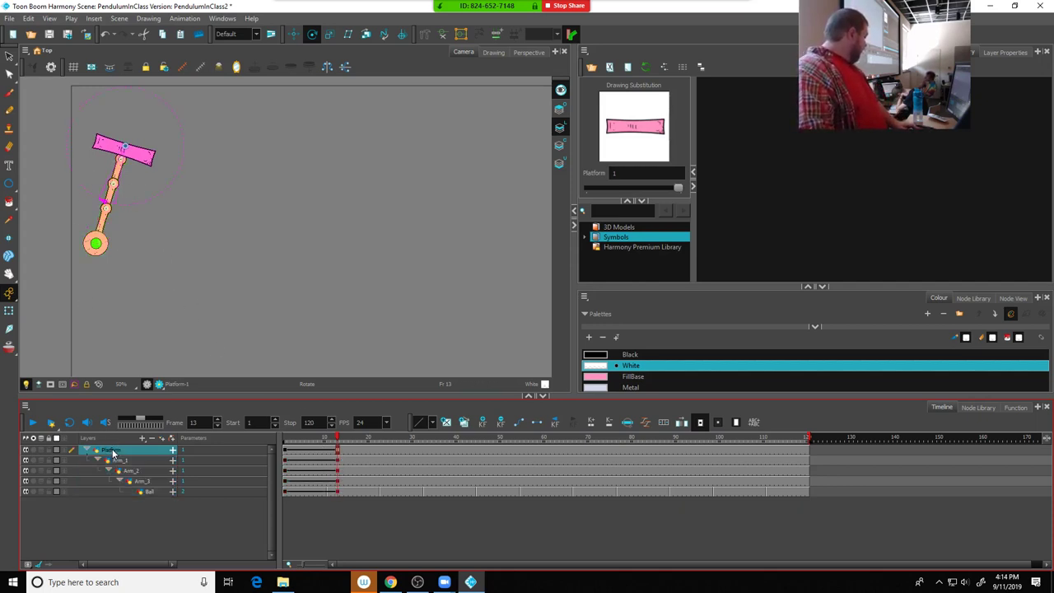
click(10, 330)
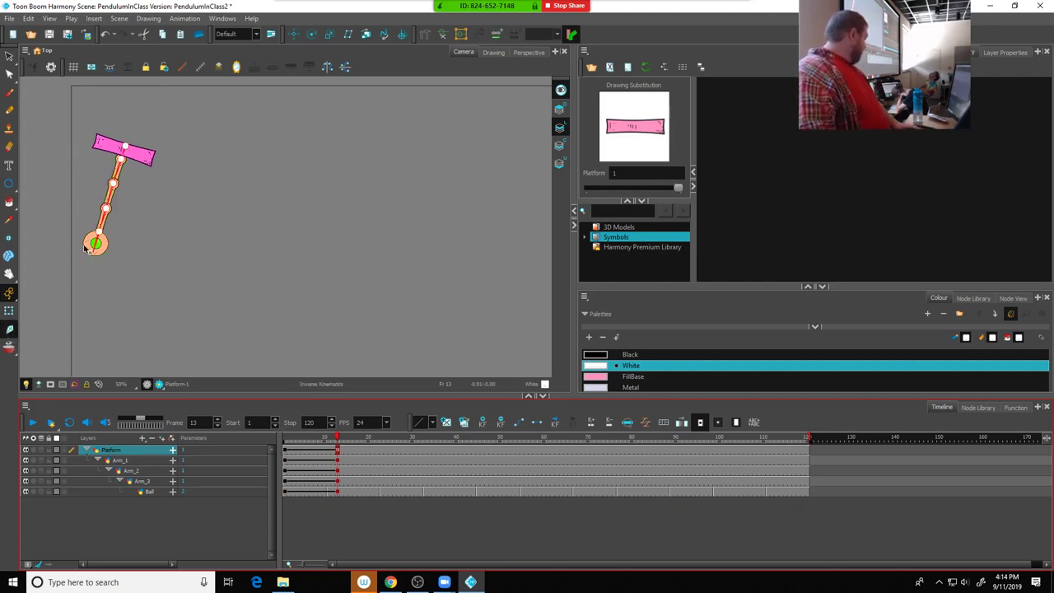
drag(97, 242, 117, 187)
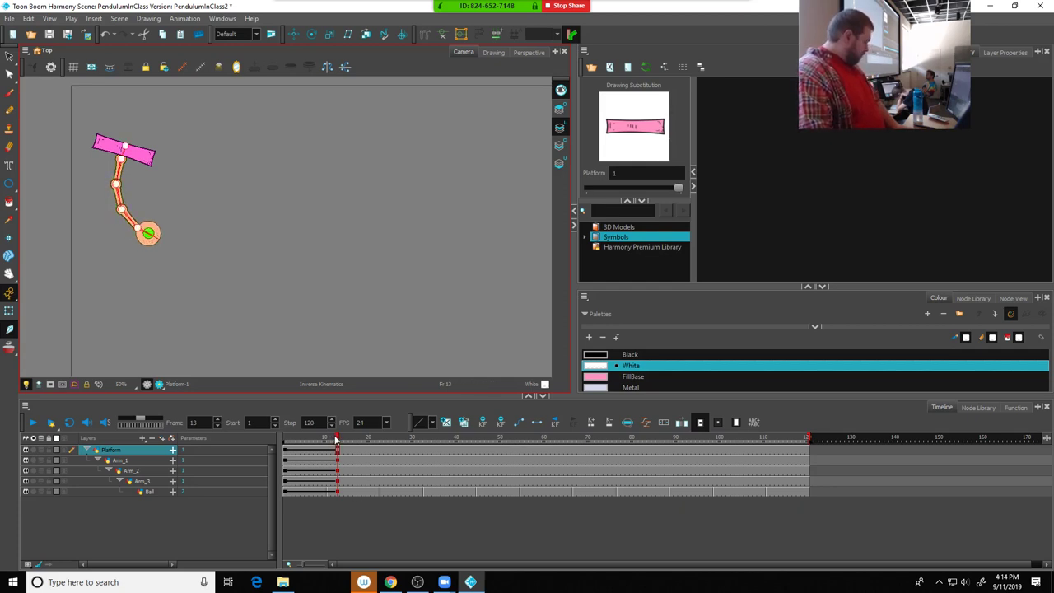
At frame 21, translate the Platform slightly to the left and rotate it a few degrees clockwise
drag(336, 441, 374, 445)
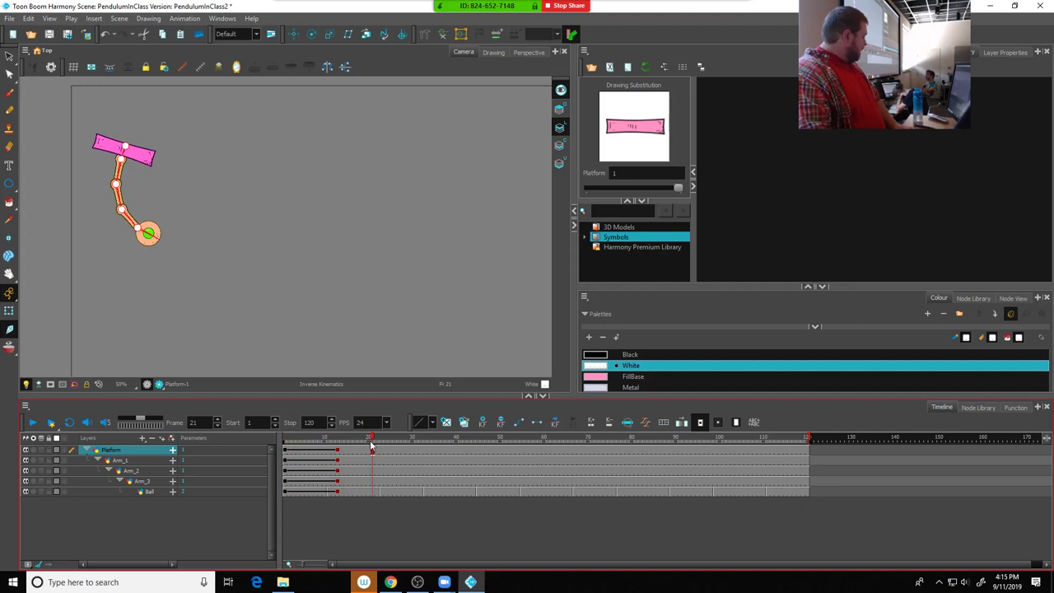
click(294, 35)
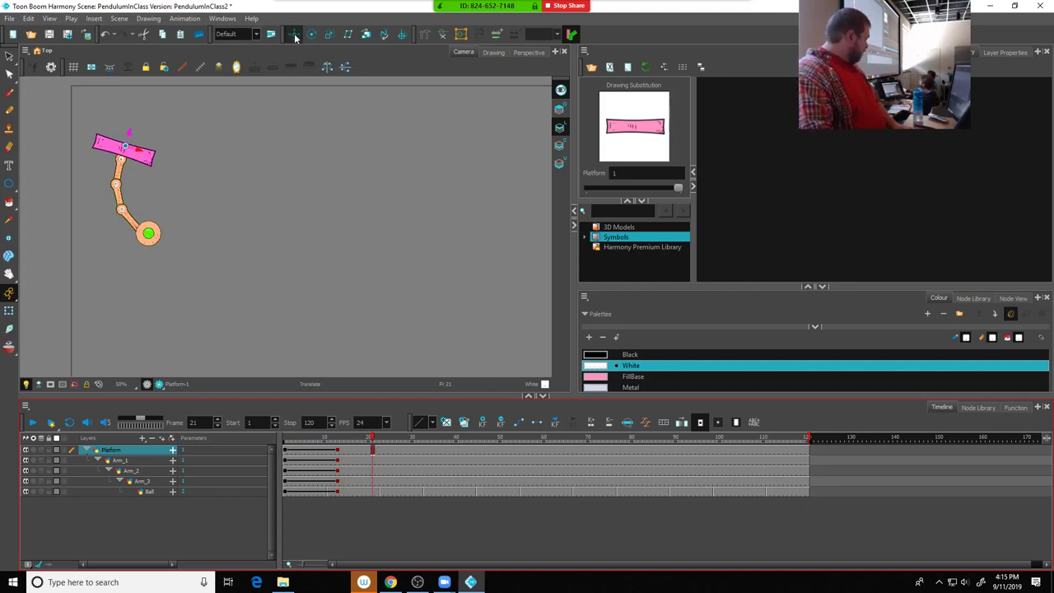
mouse_move(140, 151)
mouse_down()
mouse_move(120, 135)
mouse_move(129, 149)
mouse_up()
click(312, 35)
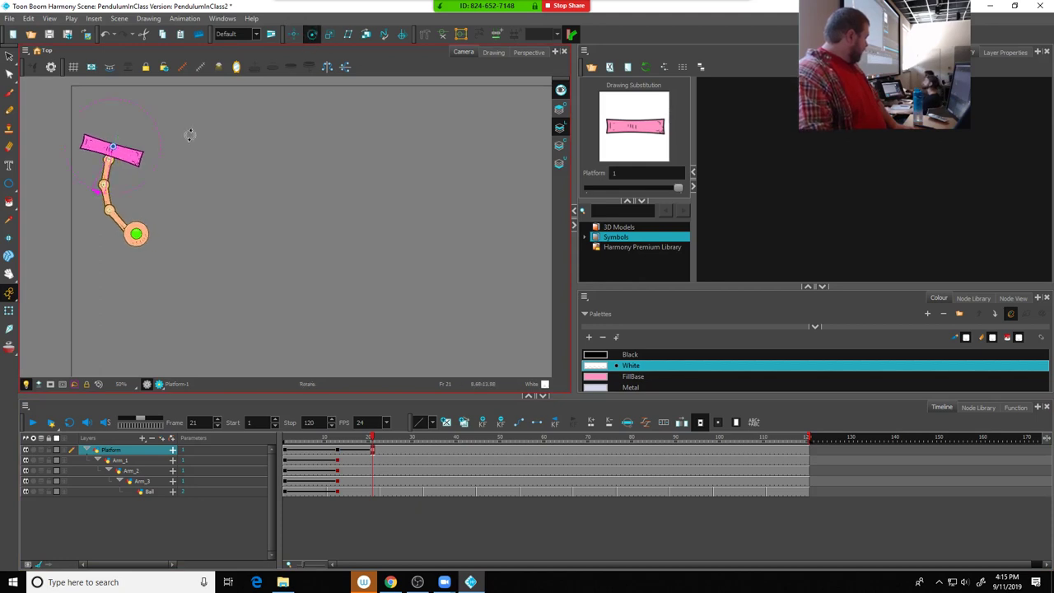
drag(156, 135, 157, 140)
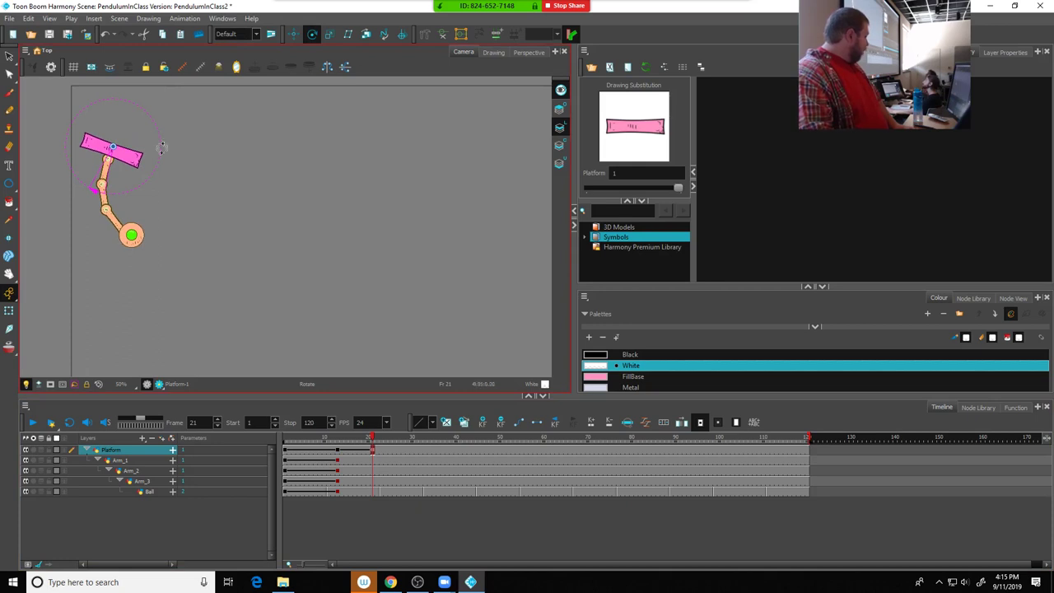
Swing the arms and ball up to the left at frame 21 with Inverse Kinematics, past the camera frame's left edge
click(9, 330)
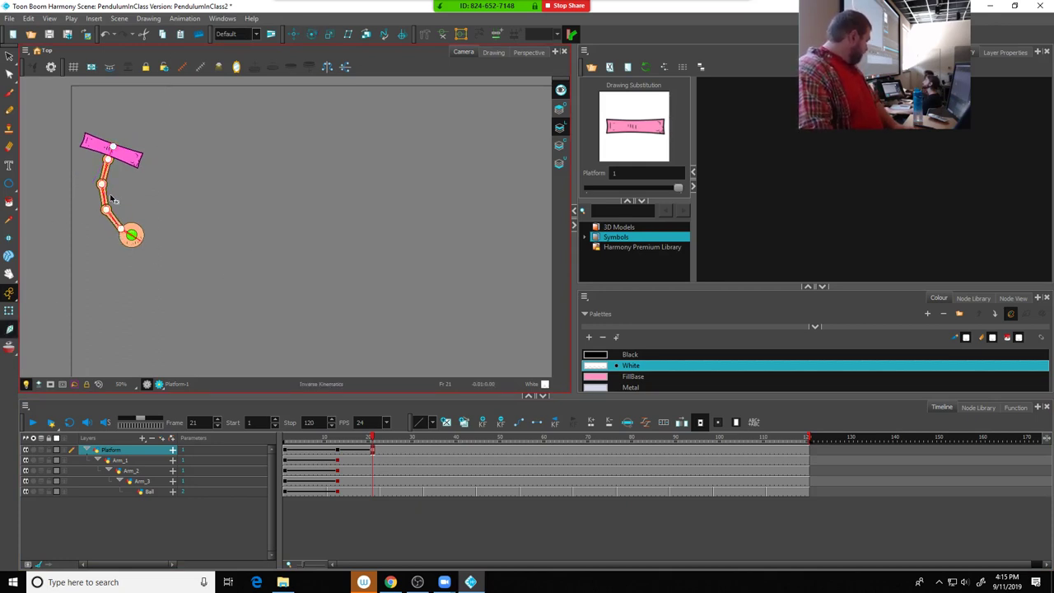
drag(124, 232, 90, 238)
drag(104, 244, 71, 216)
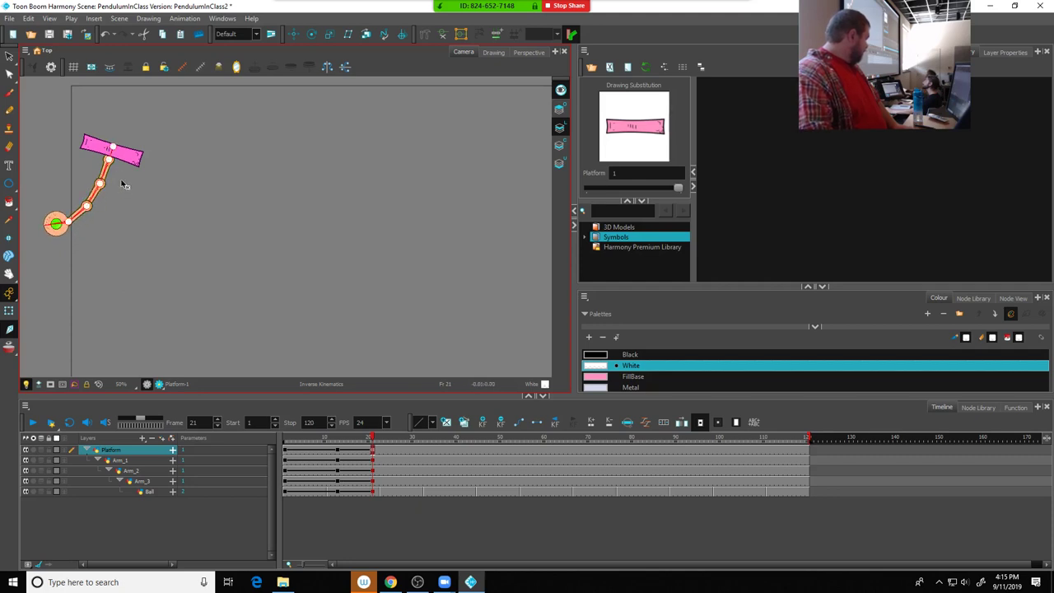
drag(107, 175, 104, 178)
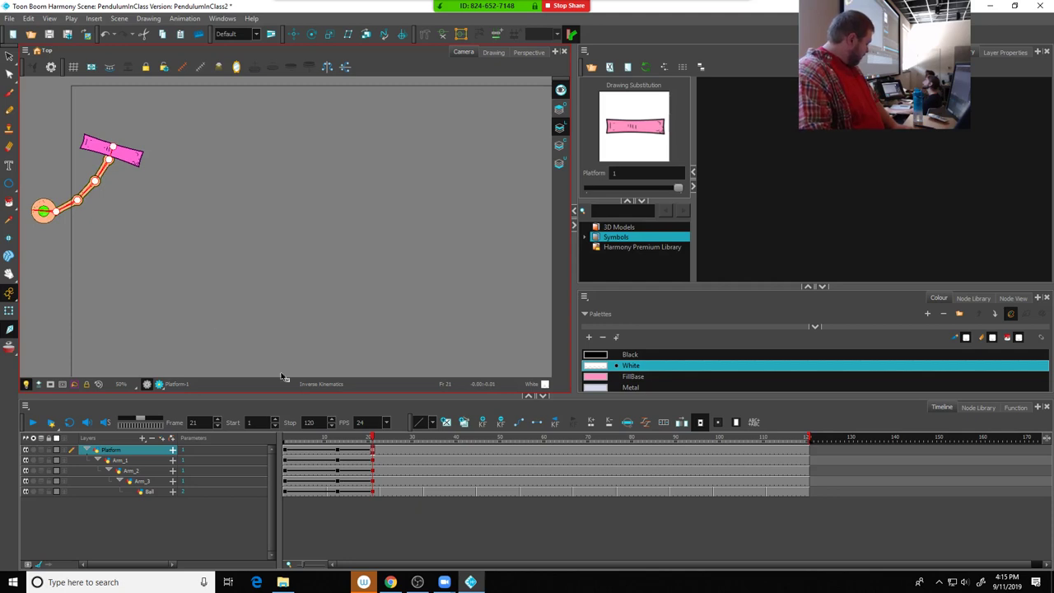
Scrub back to frame 1 and play the animation to review the pendulum's motion
mouse_move(371, 441)
mouse_down()
mouse_move(286, 437)
mouse_move(373, 435)
mouse_up()
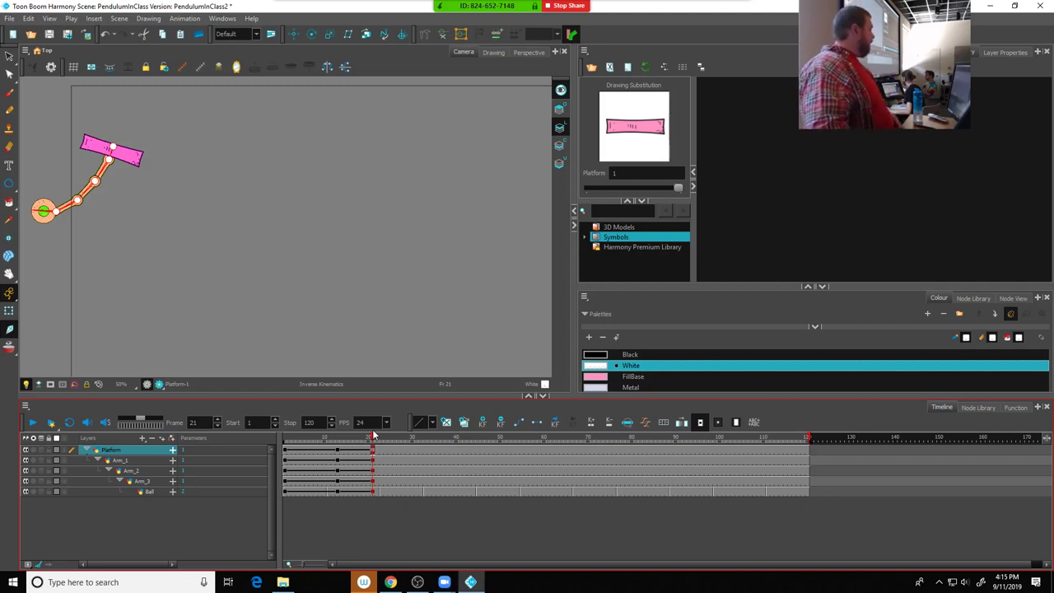
drag(346, 442, 288, 439)
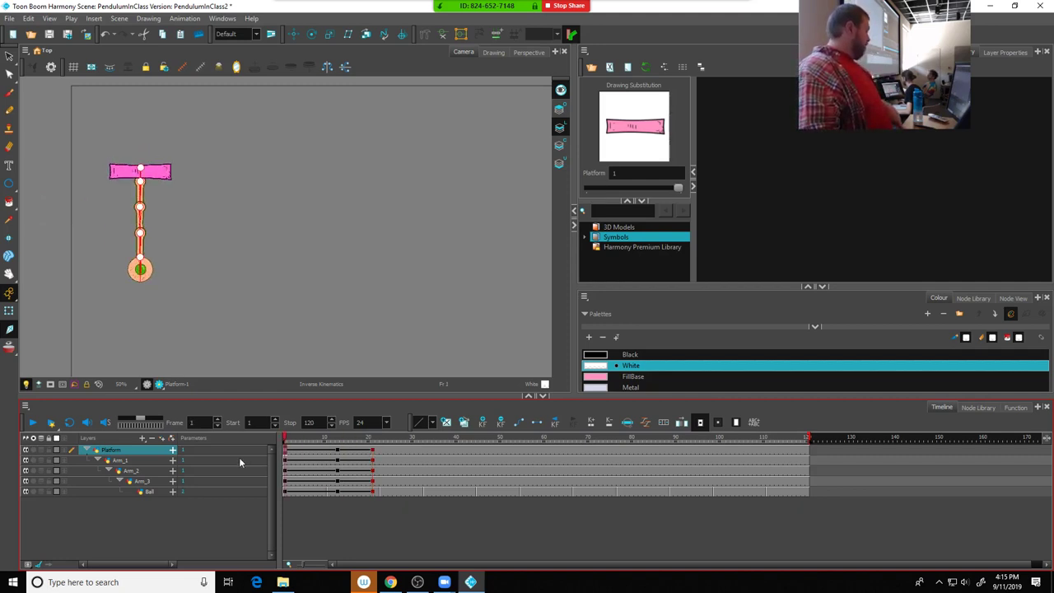
click(32, 425)
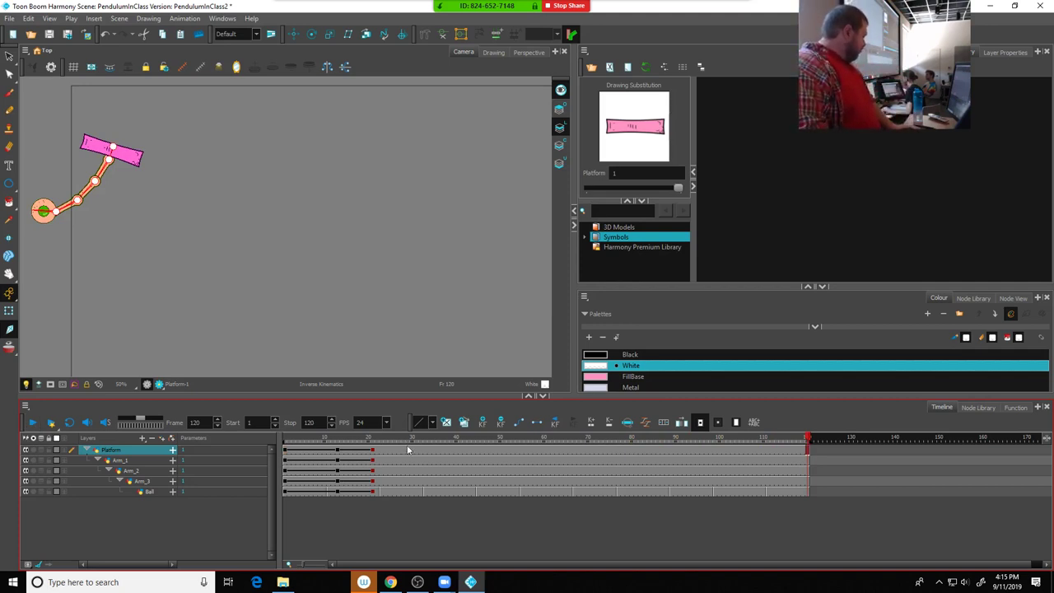
Move the frame 13 keyframes of all pendulum layers to frame 9 and play back the new timing
click(374, 438)
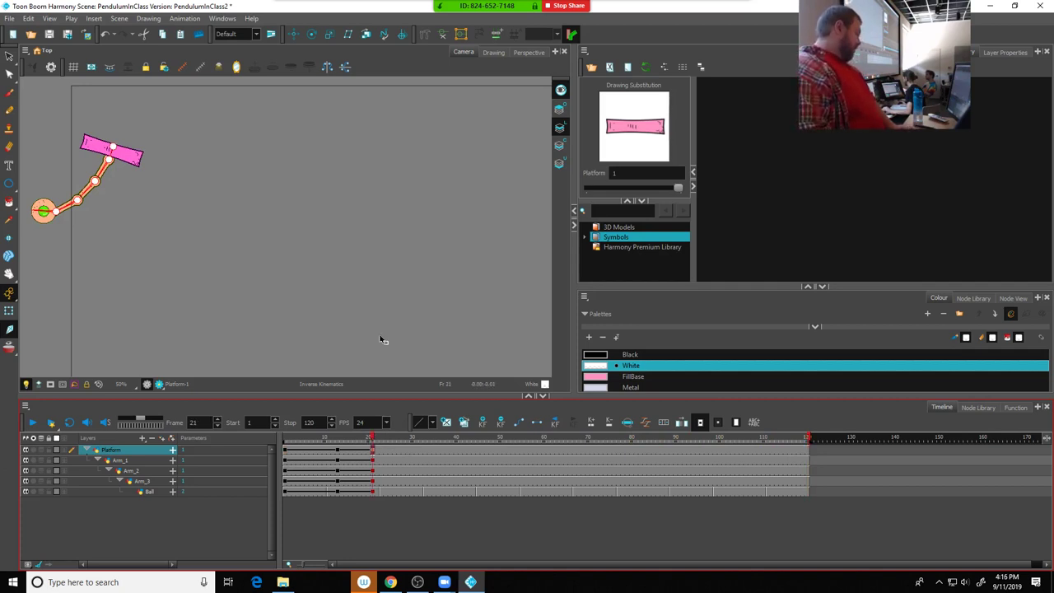
scroll(378, 295, down, 1)
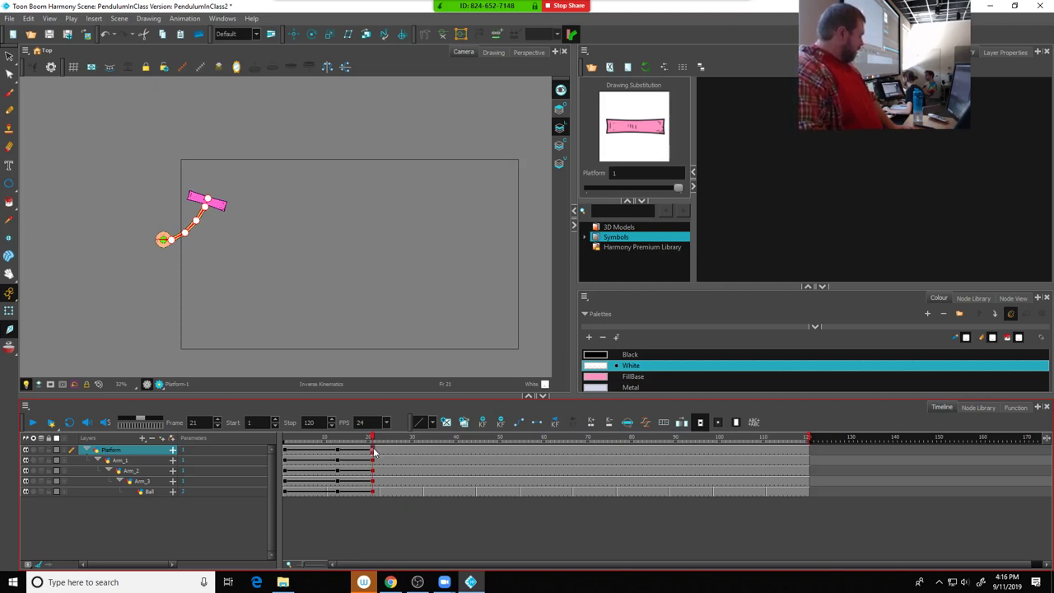
drag(336, 450, 285, 443)
click(354, 489)
click(33, 422)
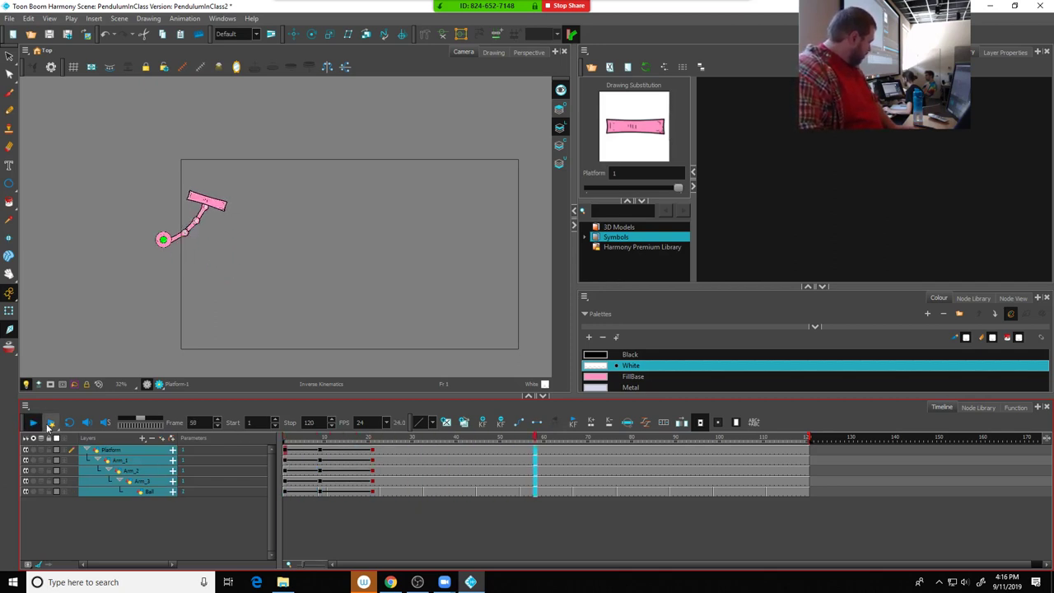
key(Return)
Insert keyframes at frame 33 on all pendulum layers and translate the Platform across to the camera frame's right side
drag(372, 445, 424, 451)
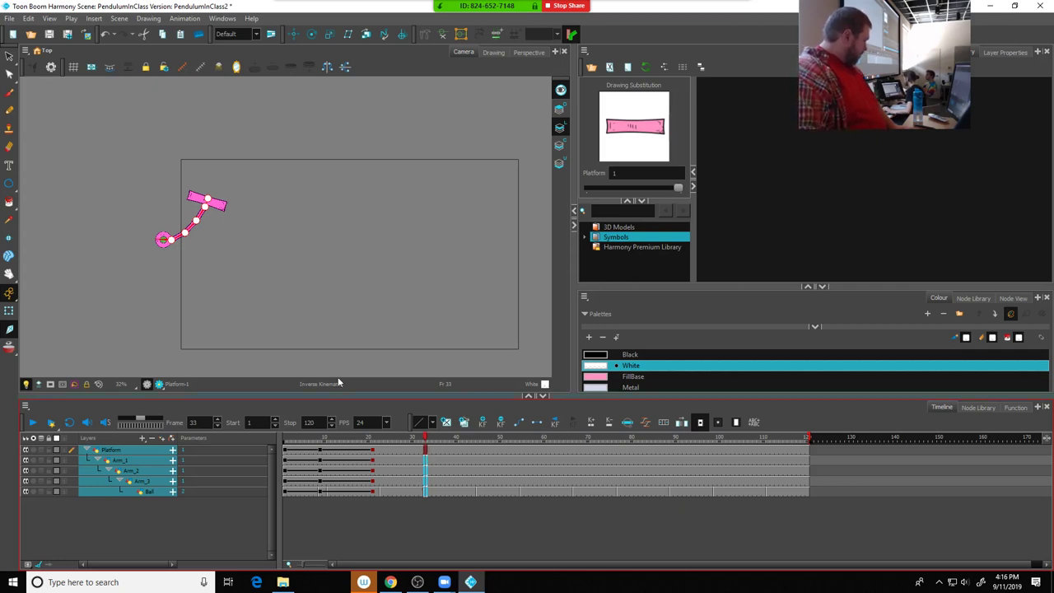
key(F6)
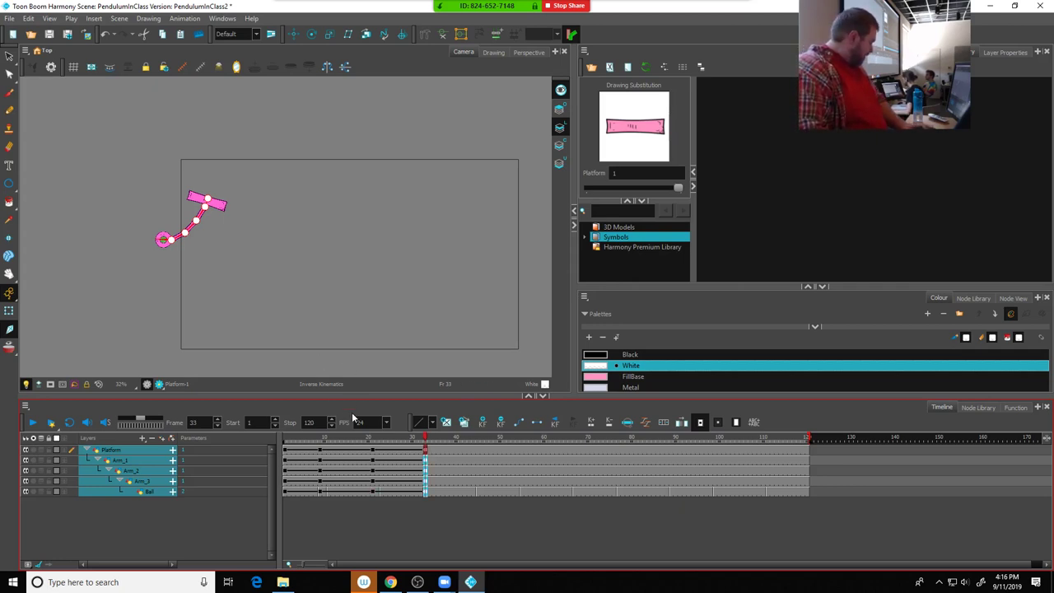
click(293, 34)
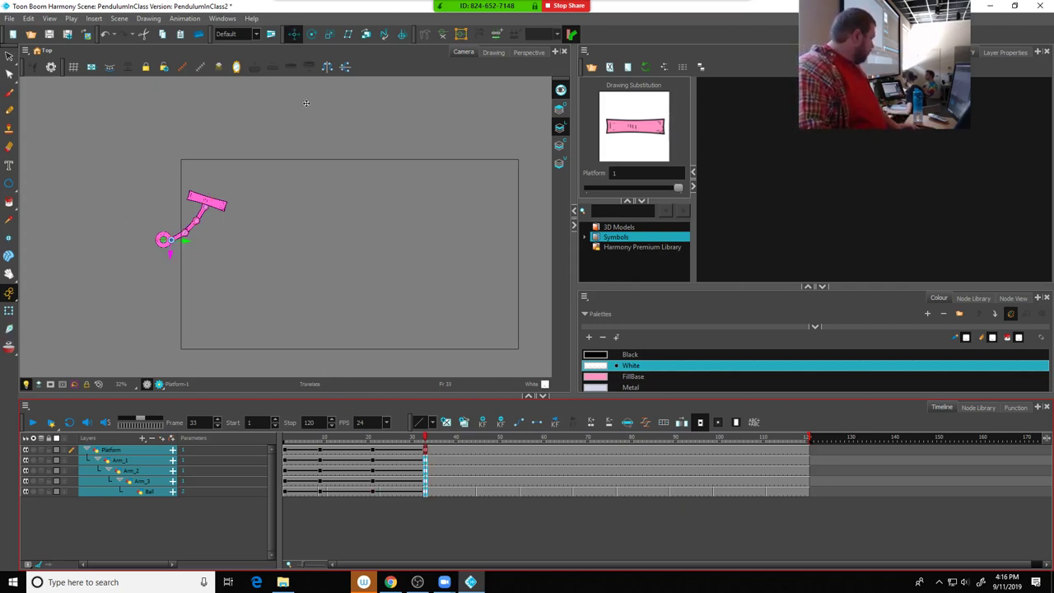
click(118, 451)
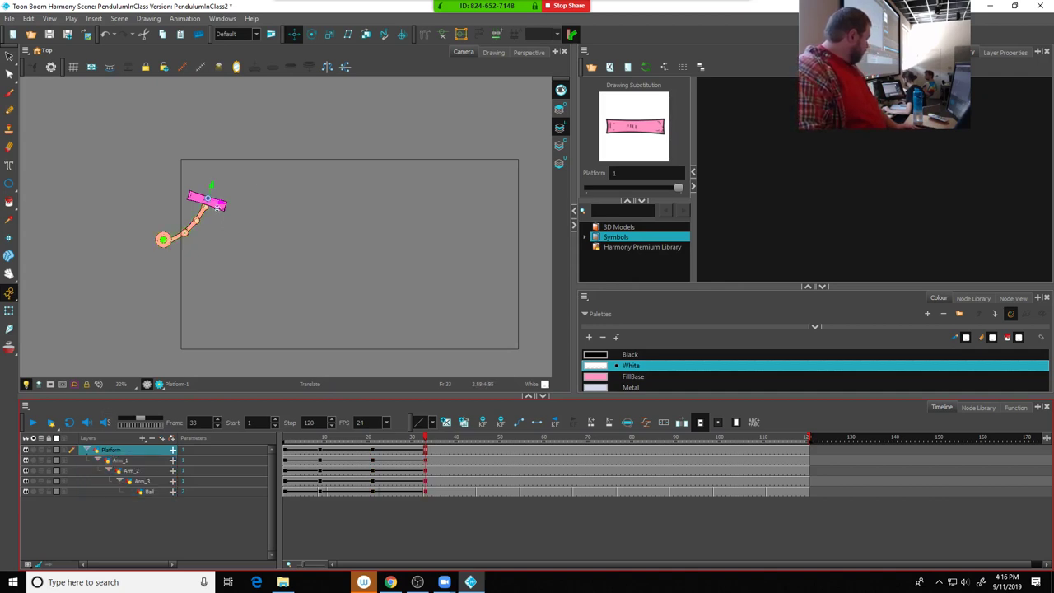
drag(225, 203, 474, 212)
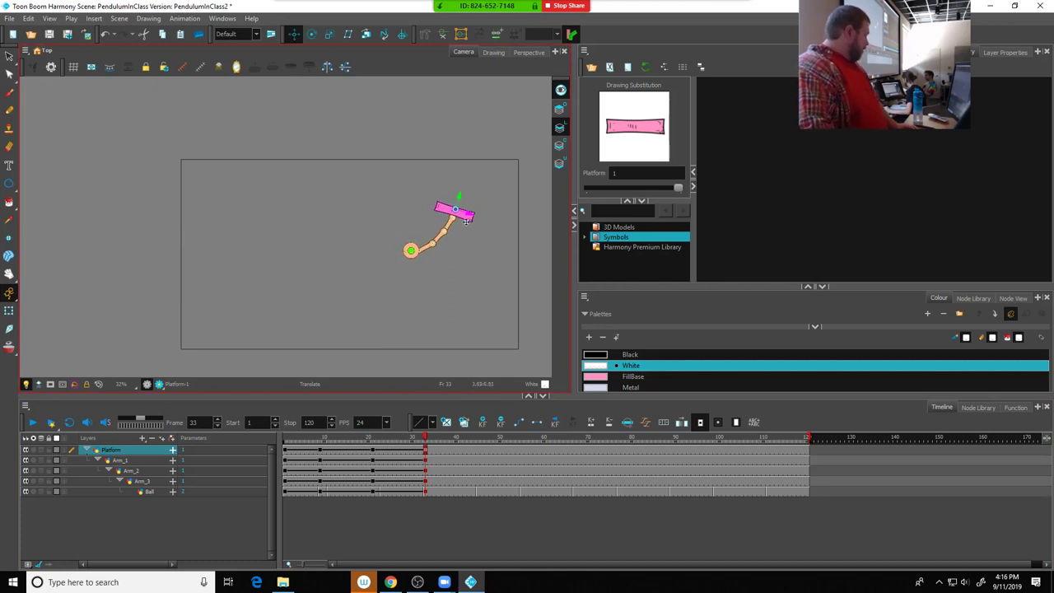
Rotate the Platform counterclockwise at frame 33 and bend the arms with Inverse Kinematics so the ball trails to the left
click(312, 36)
mouse_move(434, 178)
mouse_down()
mouse_move(424, 183)
mouse_move(432, 186)
mouse_up()
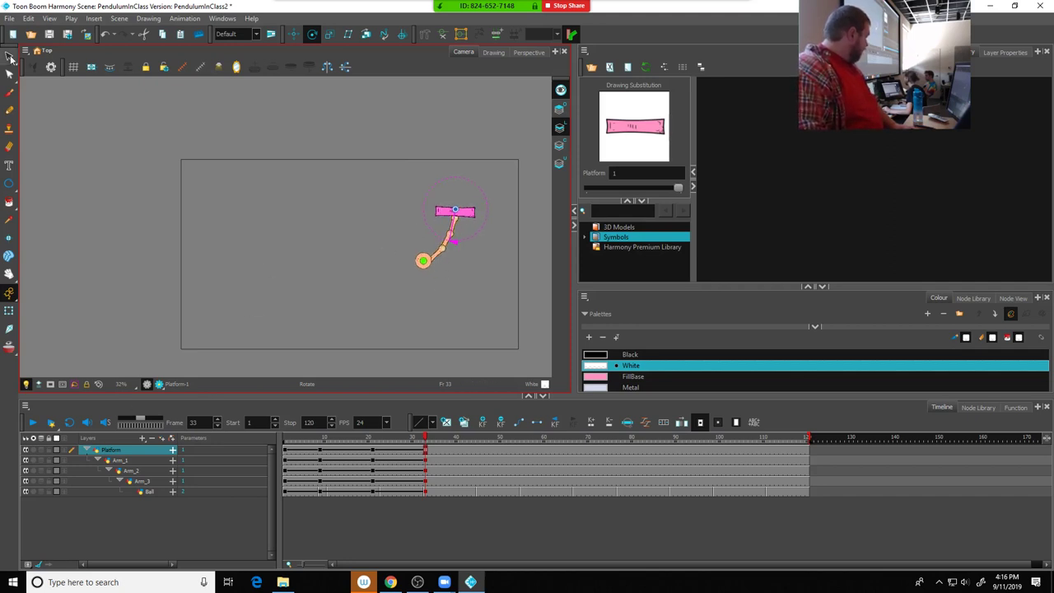
click(9, 328)
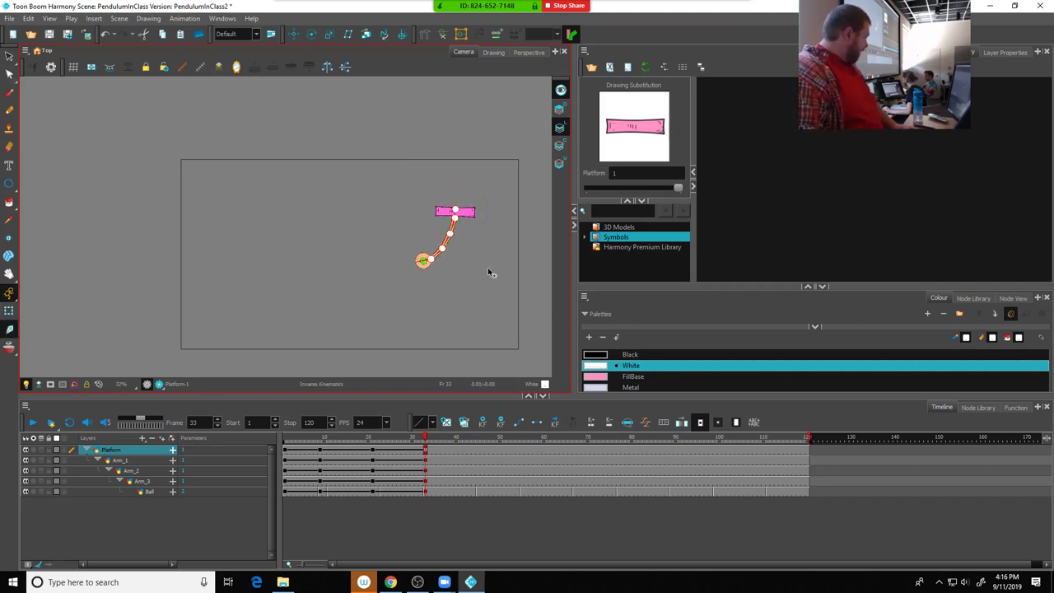
drag(431, 258, 421, 243)
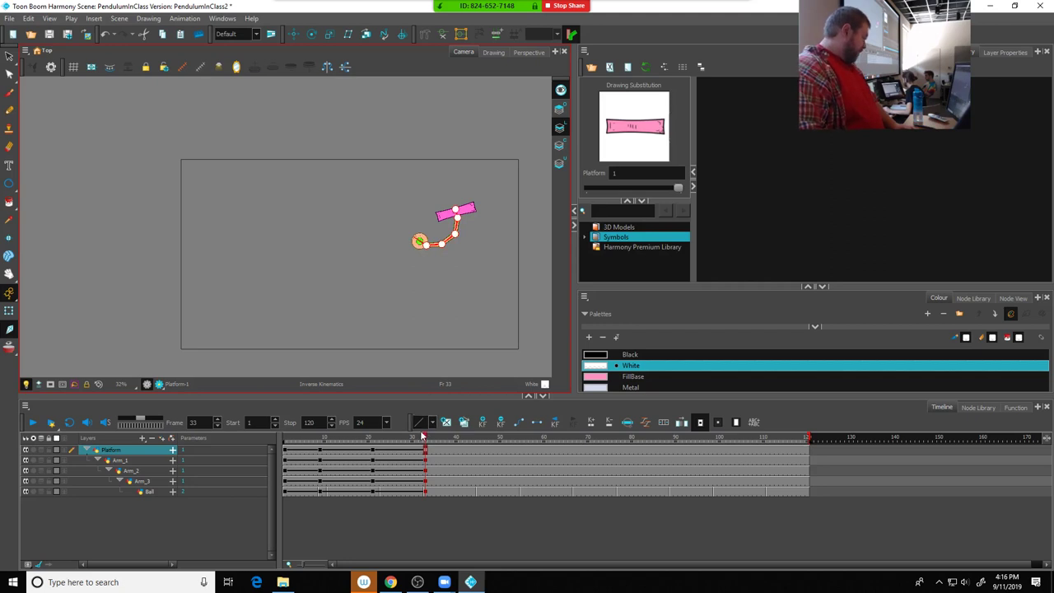
Pose the pendulum at frame 28 with the Platform lowered and tilted clockwise and the arms curled upward toward the ball
drag(425, 441, 403, 440)
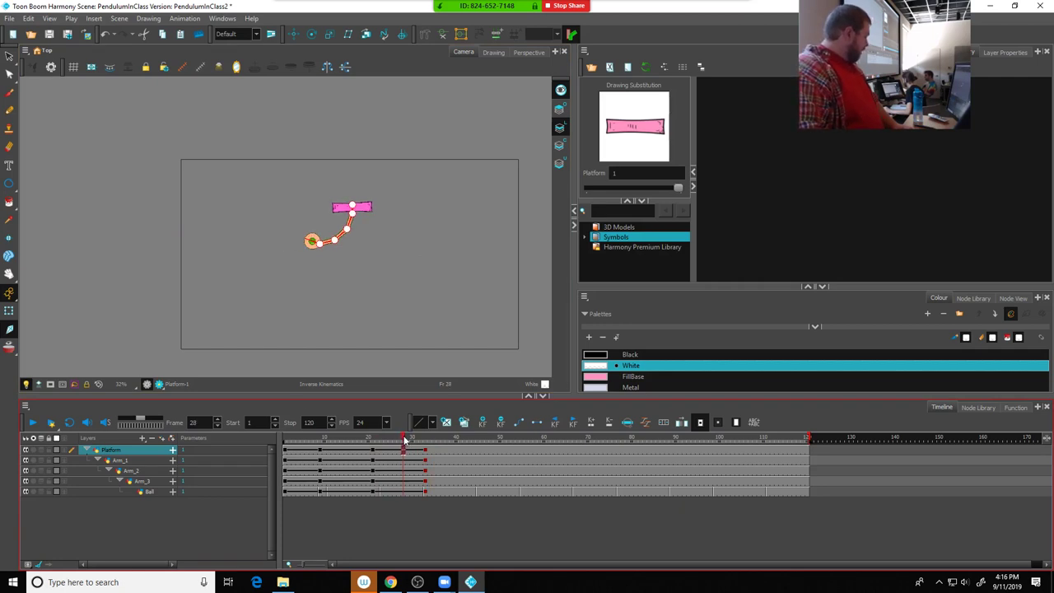
click(293, 34)
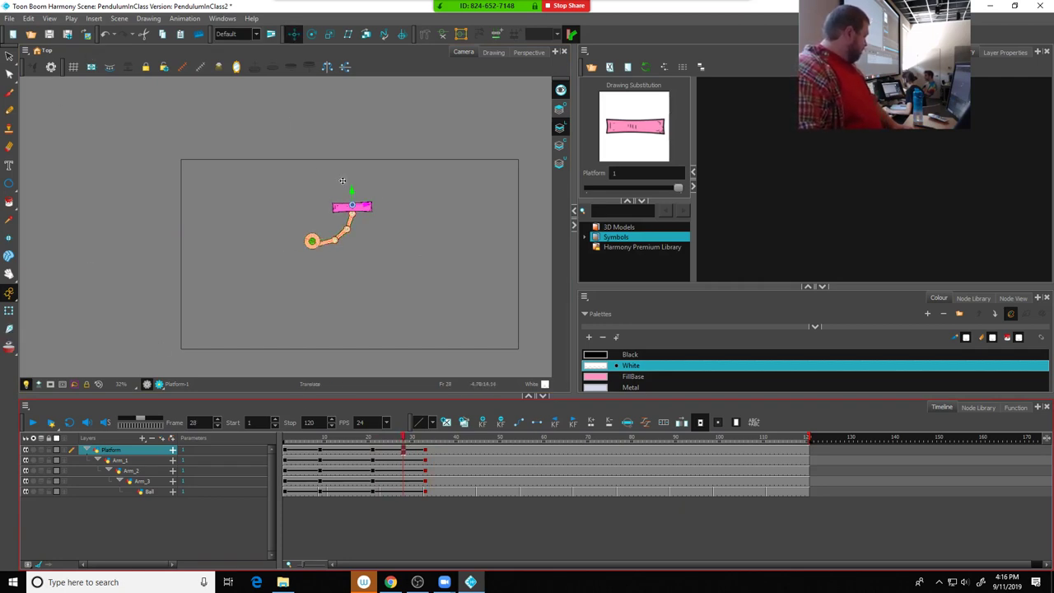
drag(353, 191, 350, 226)
click(312, 34)
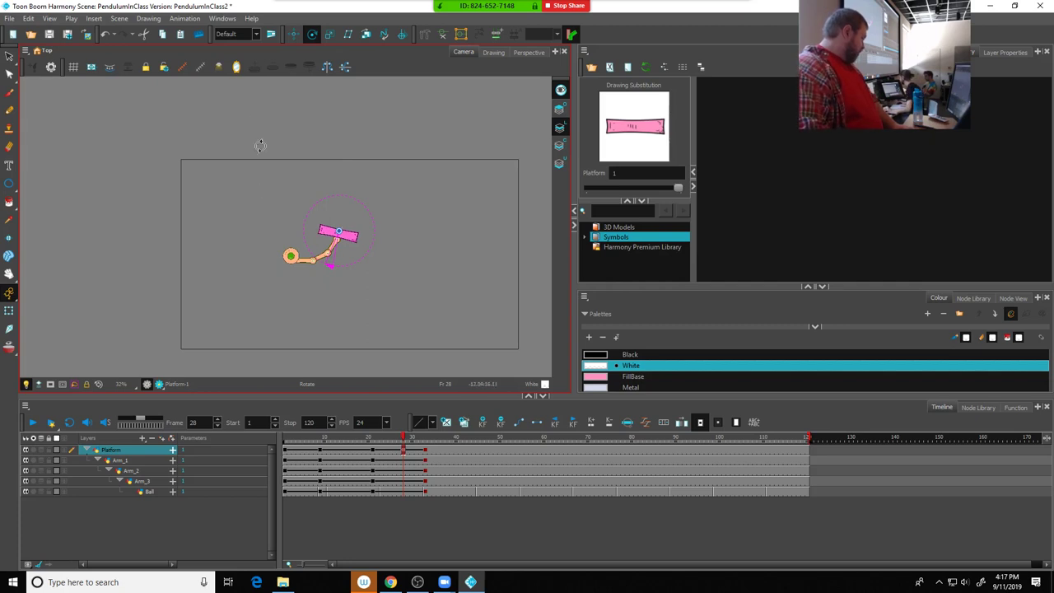
click(9, 328)
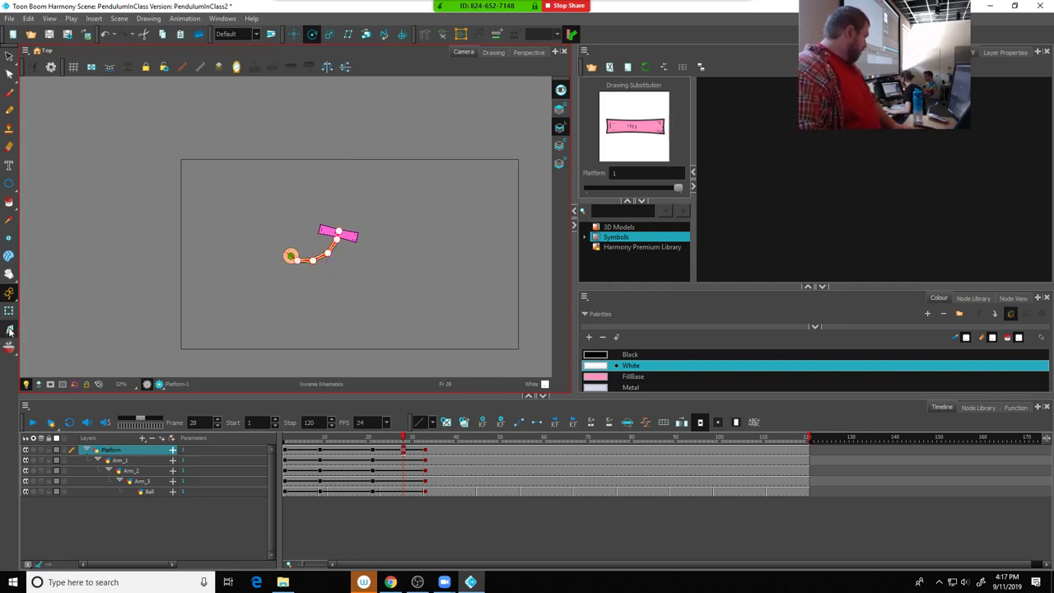
mouse_move(306, 264)
mouse_down()
mouse_move(292, 246)
mouse_move(329, 255)
mouse_move(319, 260)
mouse_up()
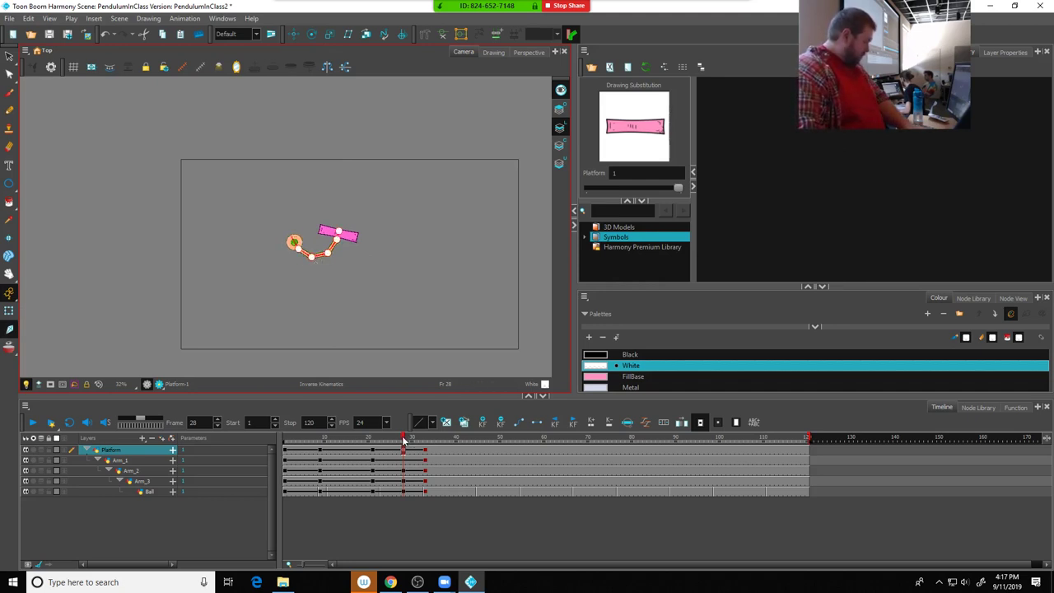
At frame 40, raise the Platform and swing the arms and ball up to its right with Inverse Kinematics
drag(402, 492, 455, 443)
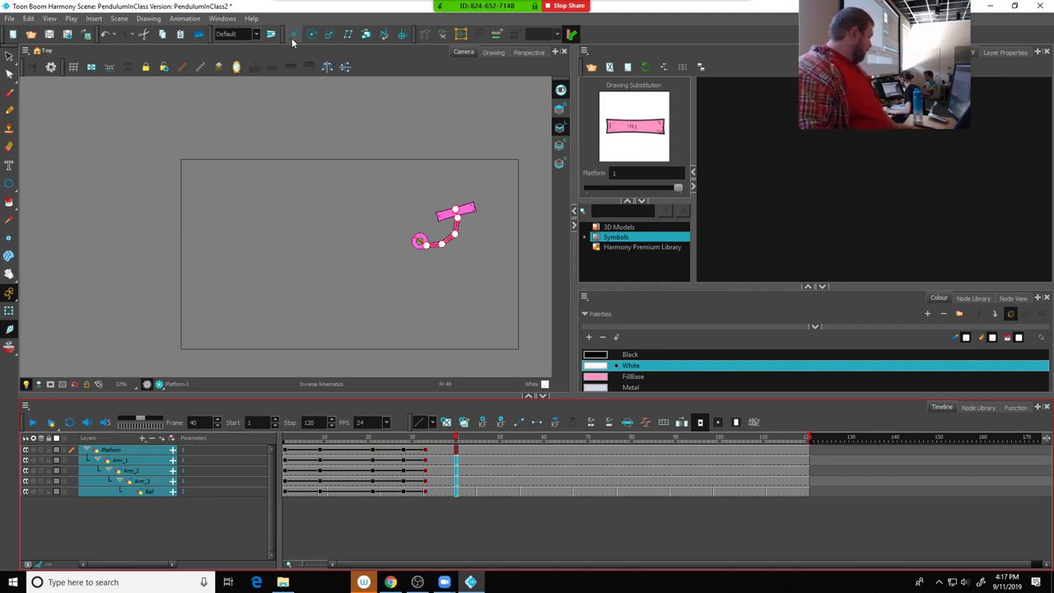
click(133, 449)
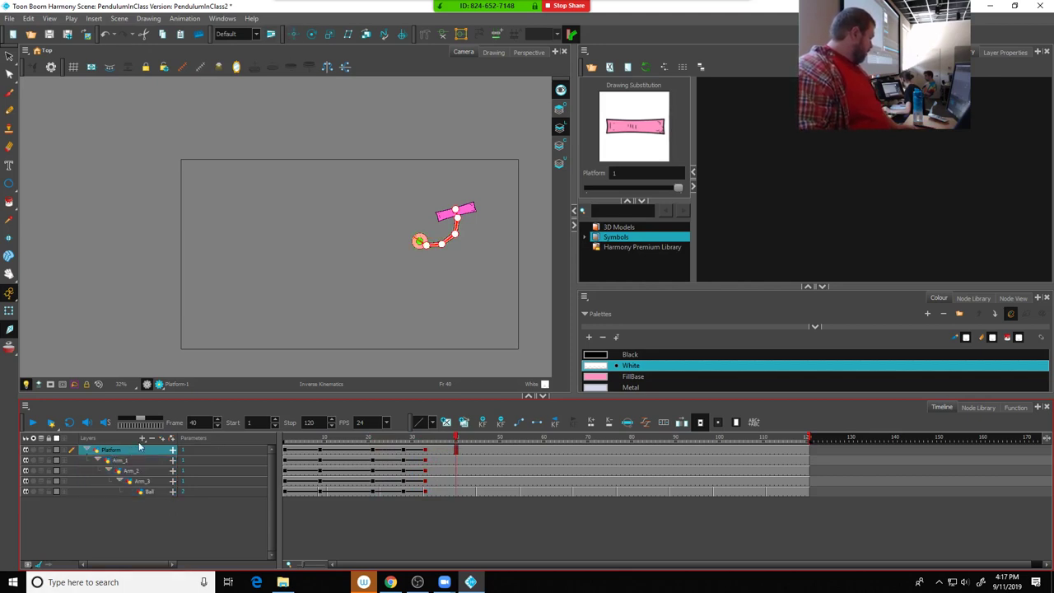
click(294, 34)
drag(455, 198, 453, 175)
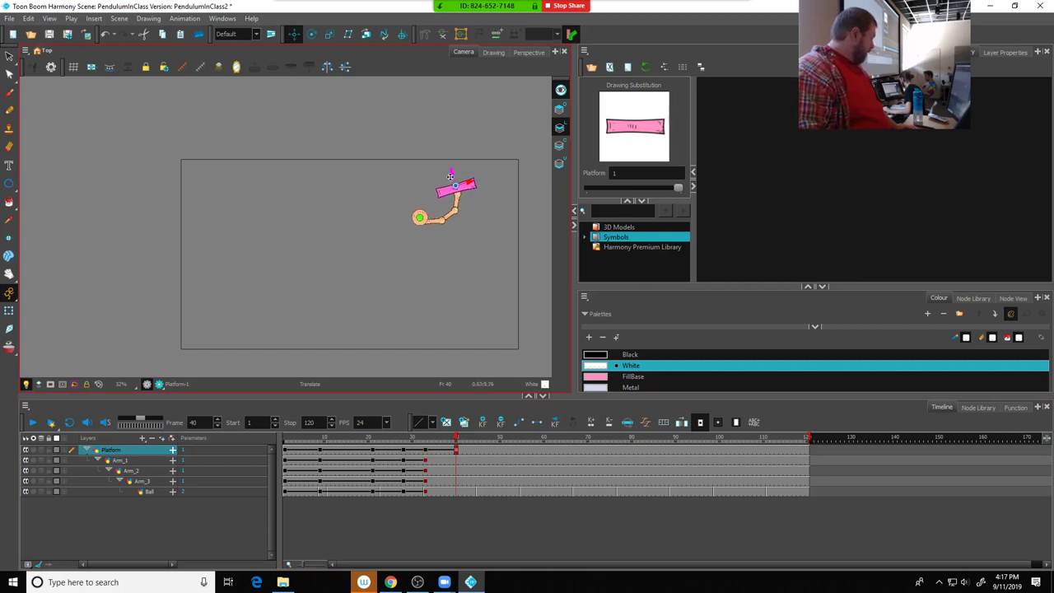
click(9, 330)
drag(419, 217, 476, 206)
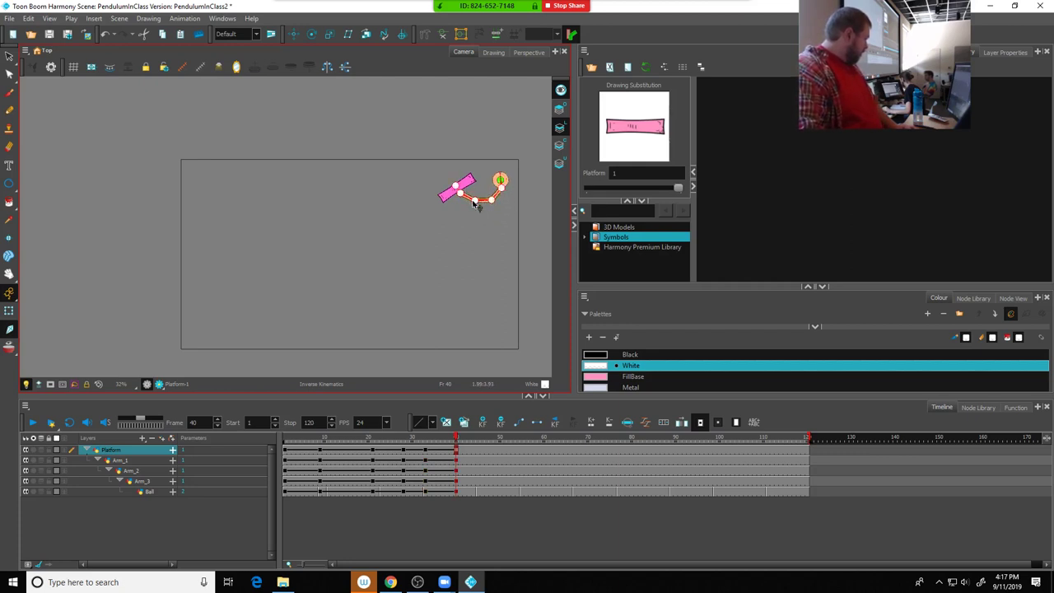
Translate the Platform at frame 46
drag(454, 439, 483, 437)
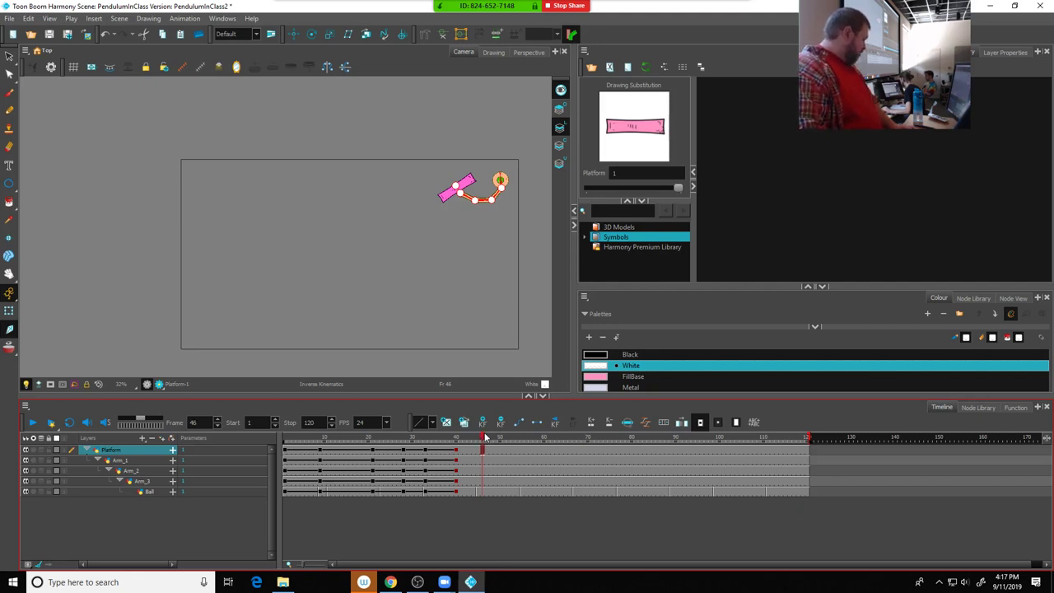
click(293, 35)
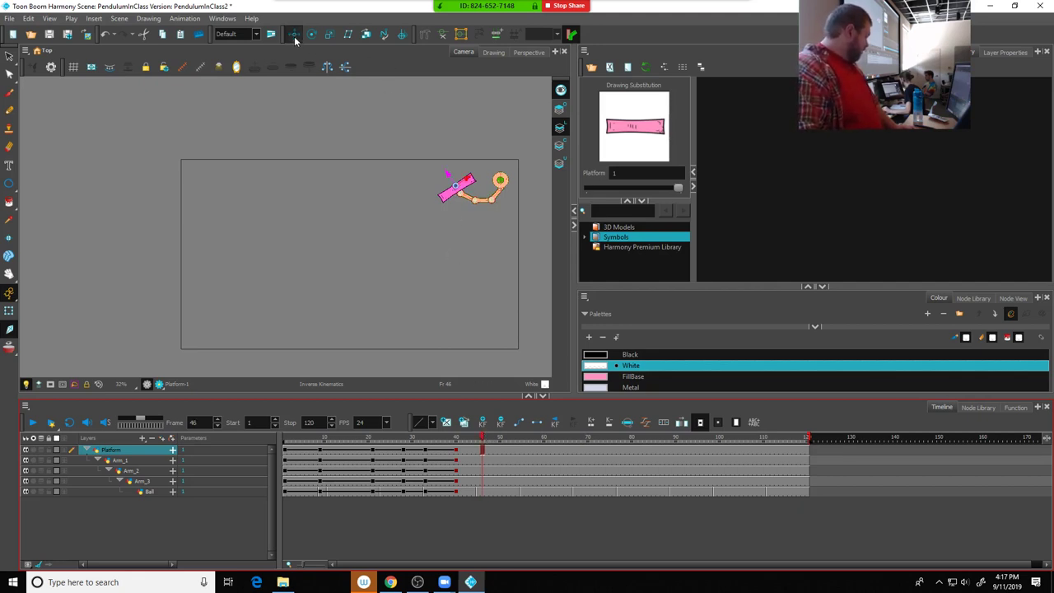
At frame 46, move the platform back to the left, tilt it clockwise, and swing the arms and ball left using Inverse Kinematics
drag(475, 187, 441, 190)
click(312, 34)
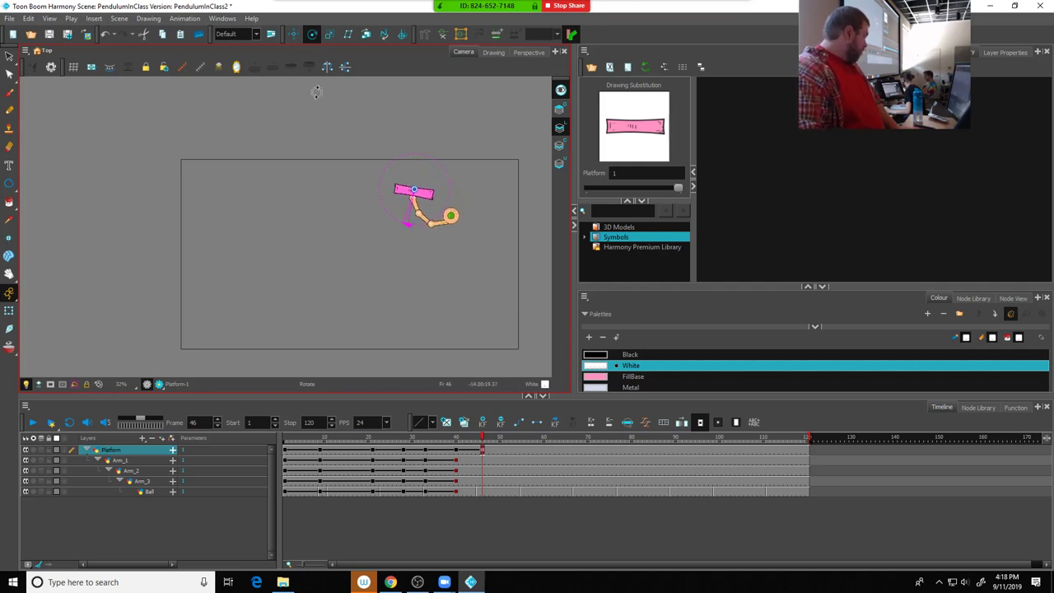
click(9, 329)
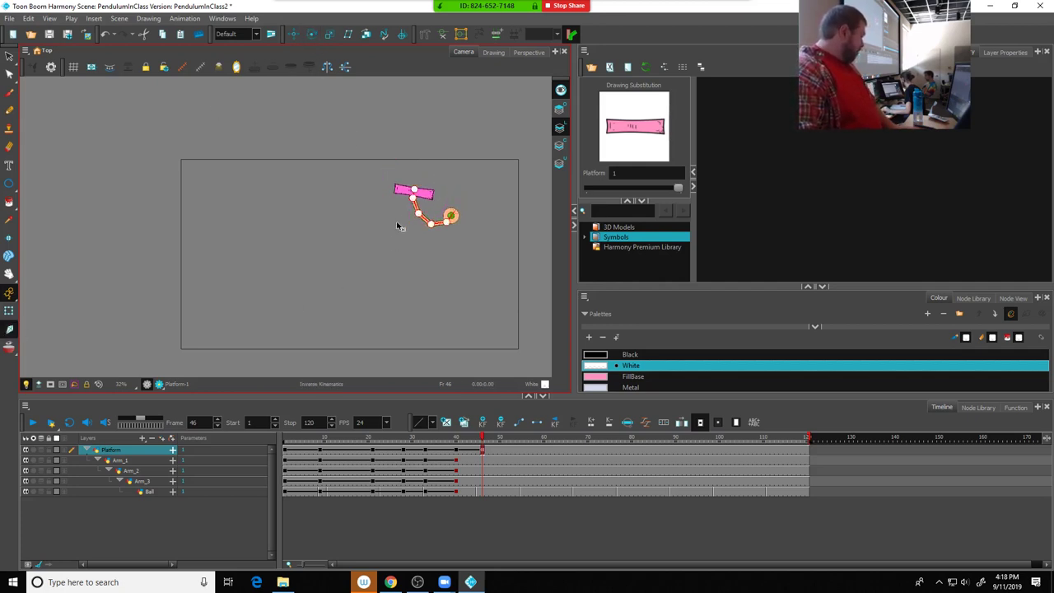
drag(416, 211, 376, 251)
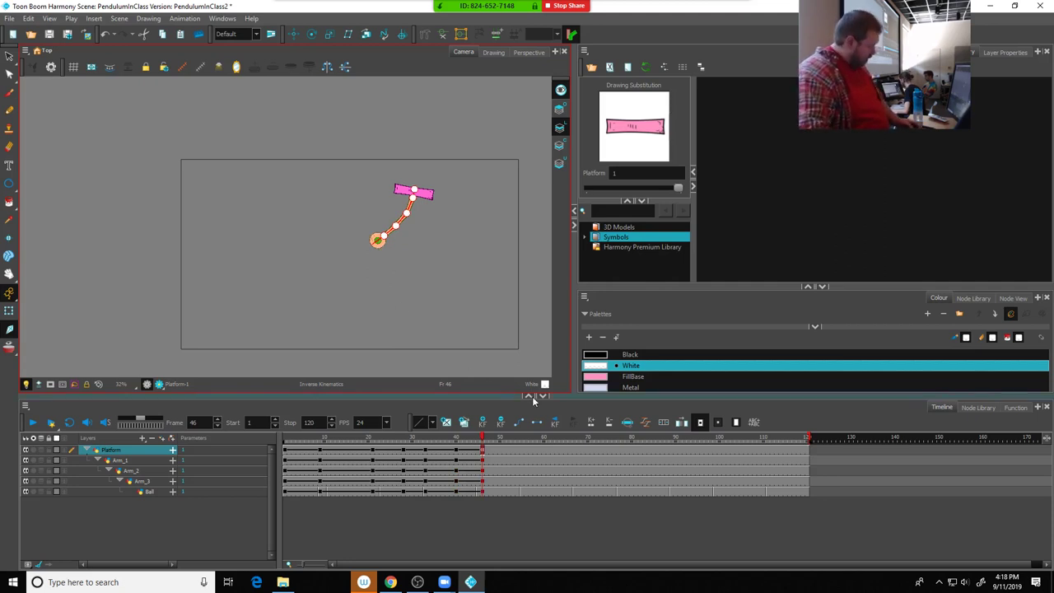
Move the frame 46 keyframes of all five layers to frame 57
click(483, 491)
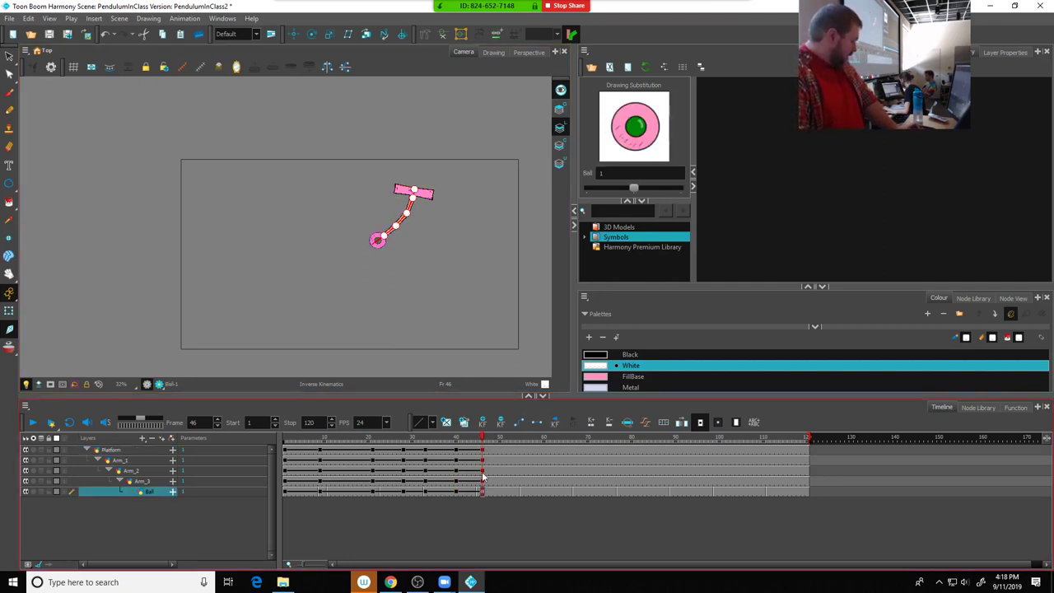
shift+click(484, 453)
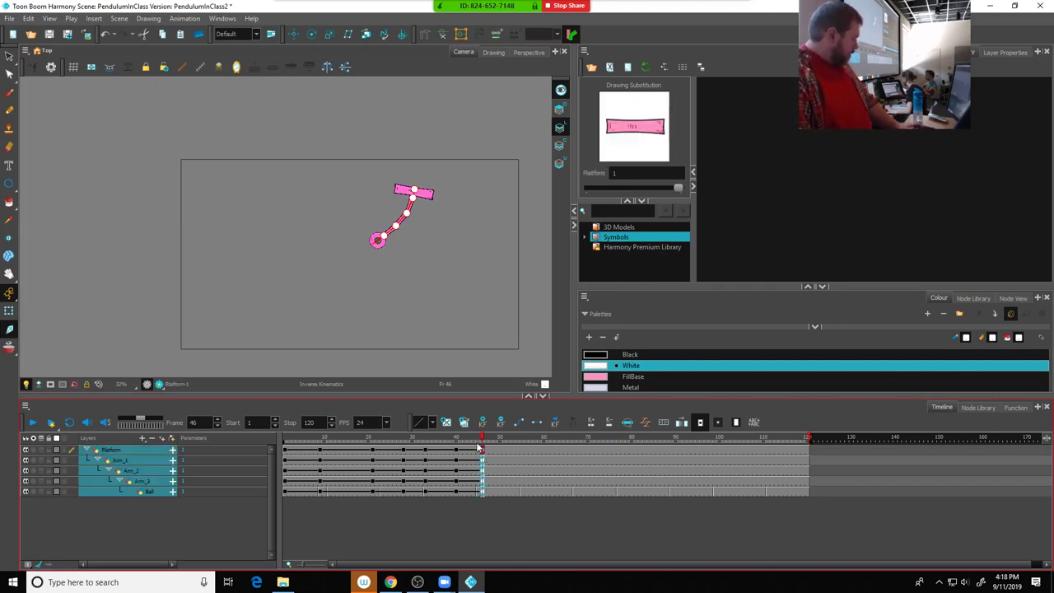
drag(483, 453, 498, 437)
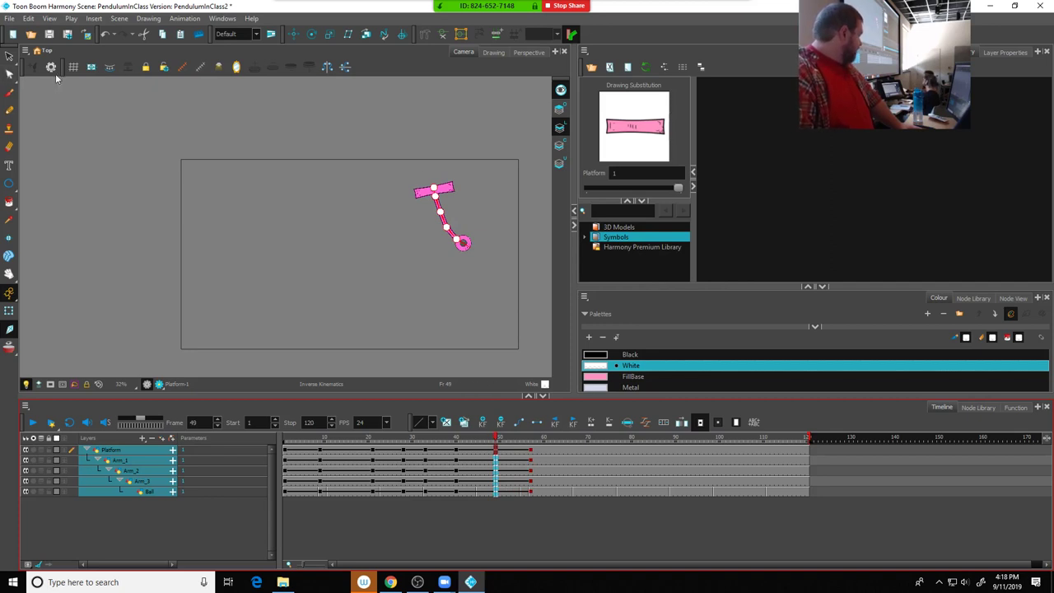
At frame 49, lower the platform slightly, rotate it nearly level, and keyframe all layers from Platform to Ball
click(294, 34)
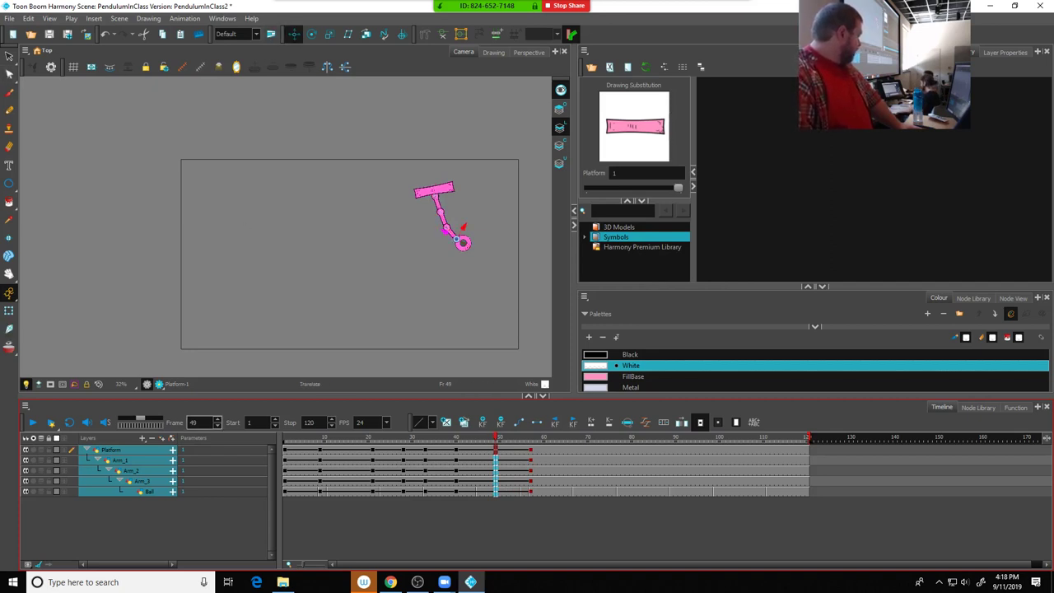
click(134, 449)
drag(423, 181, 430, 182)
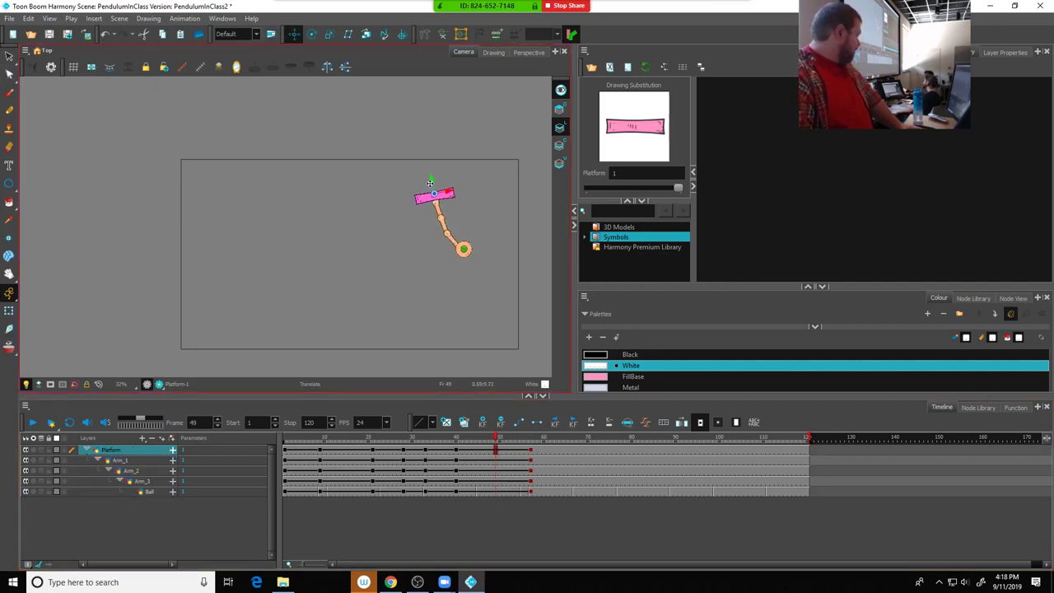
click(312, 33)
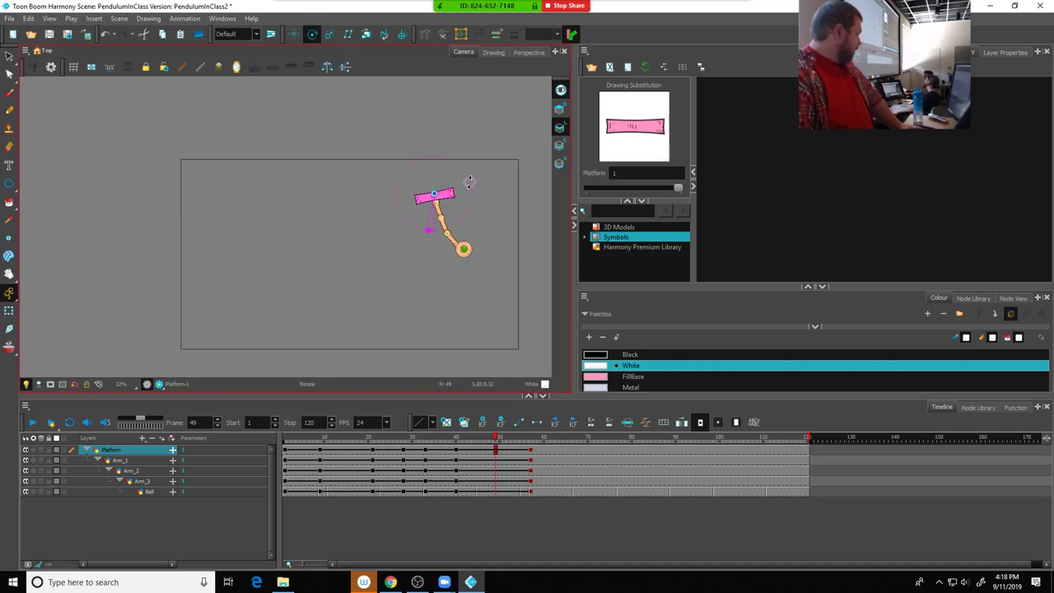
drag(466, 181, 463, 178)
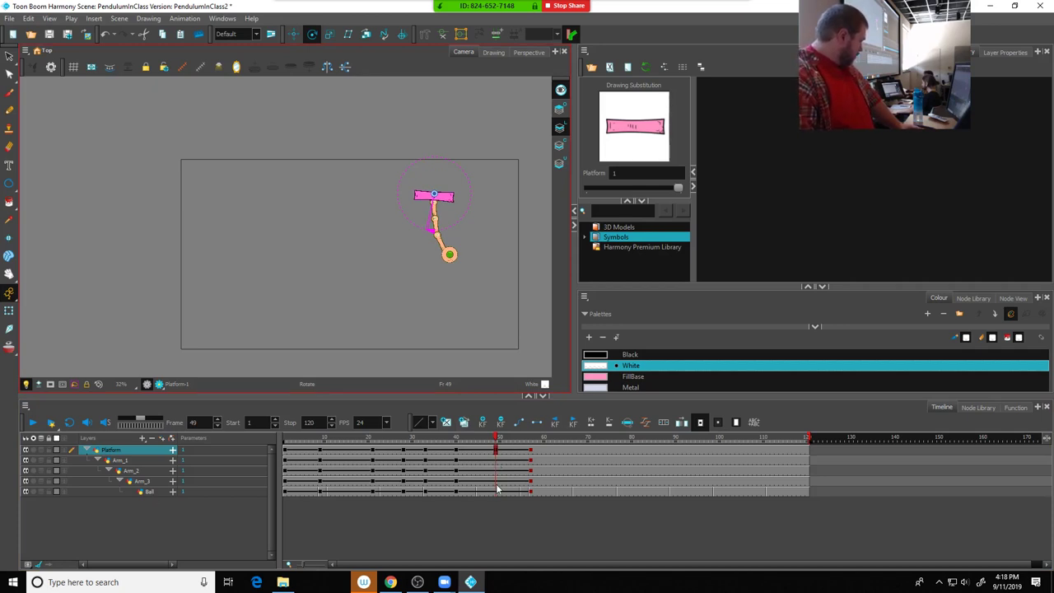
drag(495, 493, 498, 453)
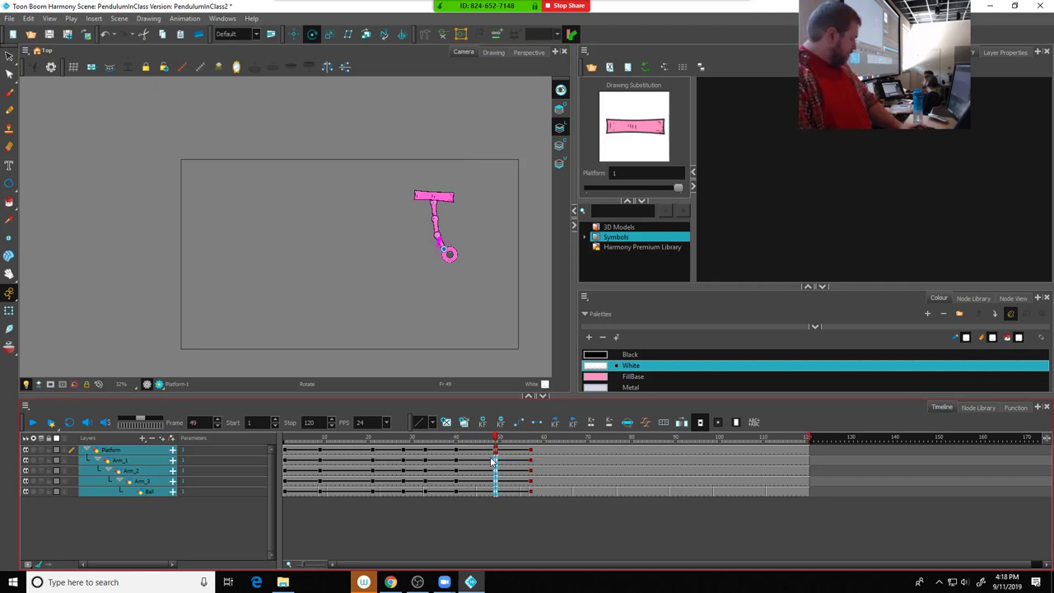
Add keyframes at frames 45 and 54 on the three arm layers and the Ball layer
click(478, 463)
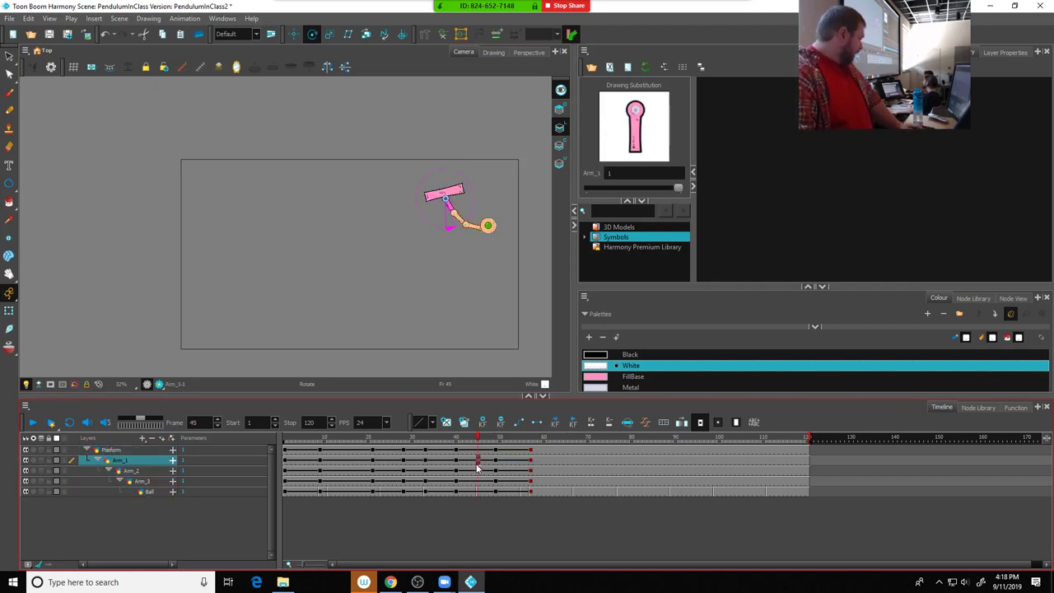
shift+click(477, 492)
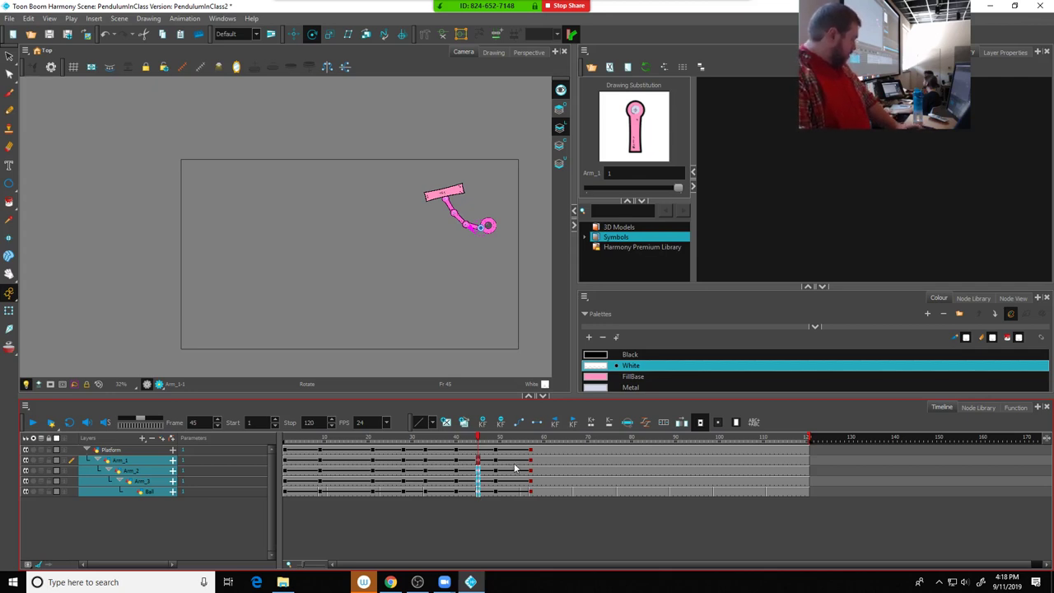
click(517, 463)
shift+click(517, 491)
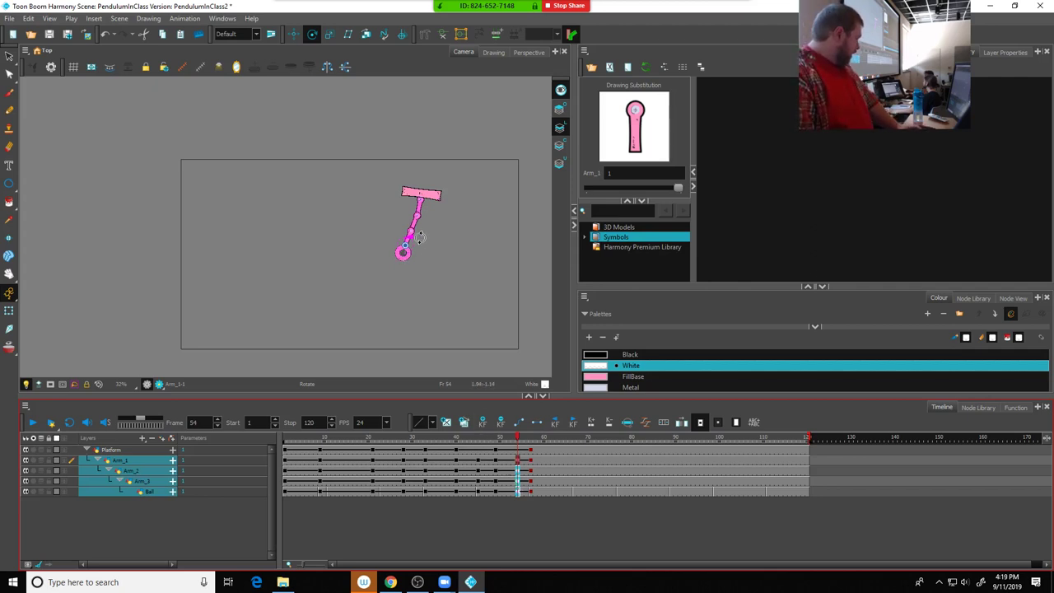
Pose the arm chain with Inverse Kinematics, swinging it left at frame 45 and right at frame 49
drag(519, 437, 479, 435)
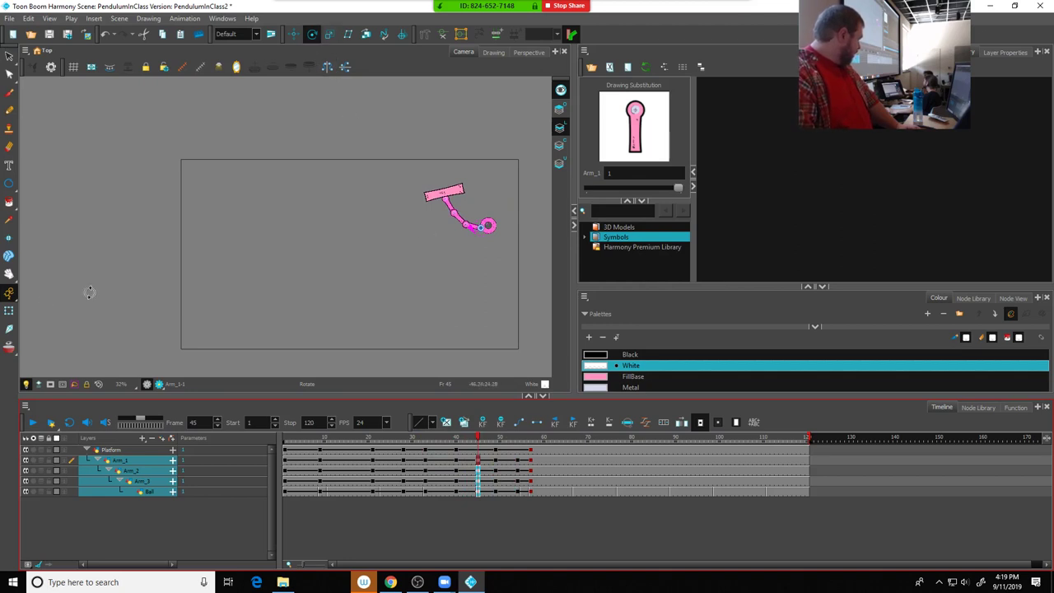
click(9, 330)
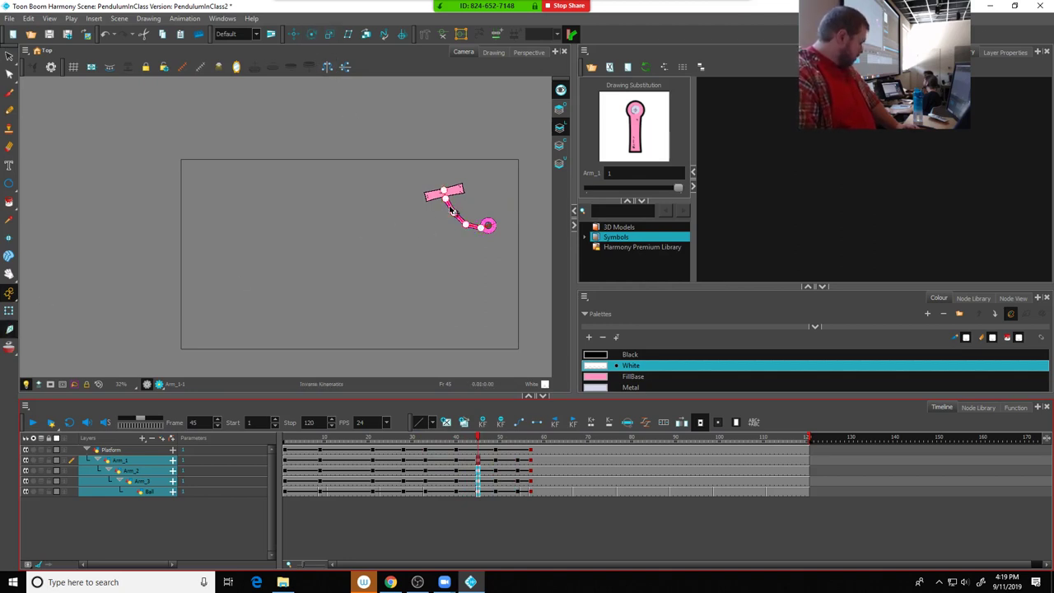
drag(454, 211, 410, 240)
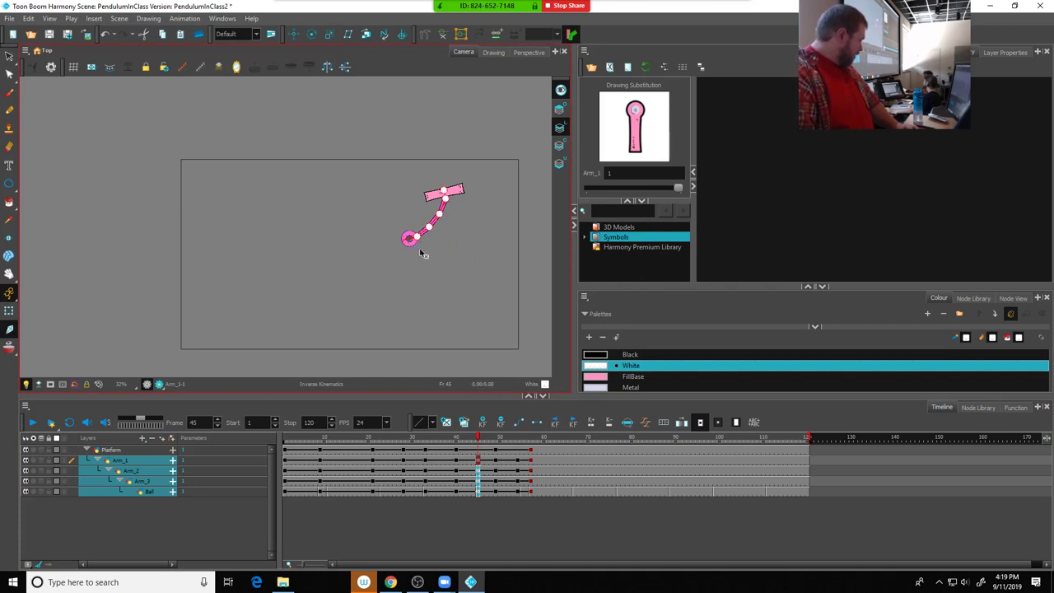
drag(478, 441, 495, 439)
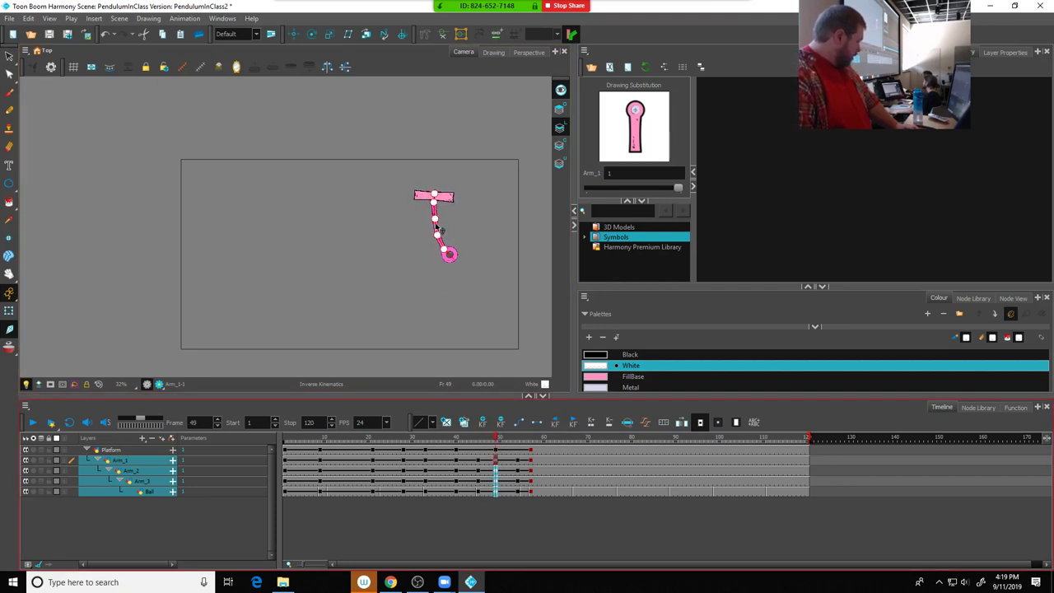
drag(436, 228, 468, 231)
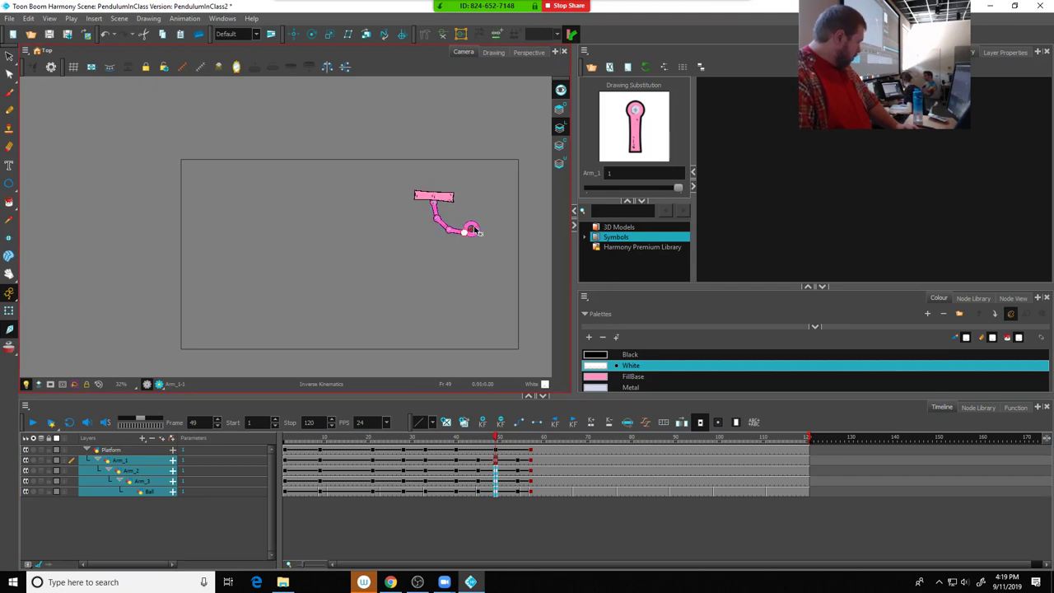
Bend the arm chain up to the left at frame 54 and swing it right at frame 57
click(522, 442)
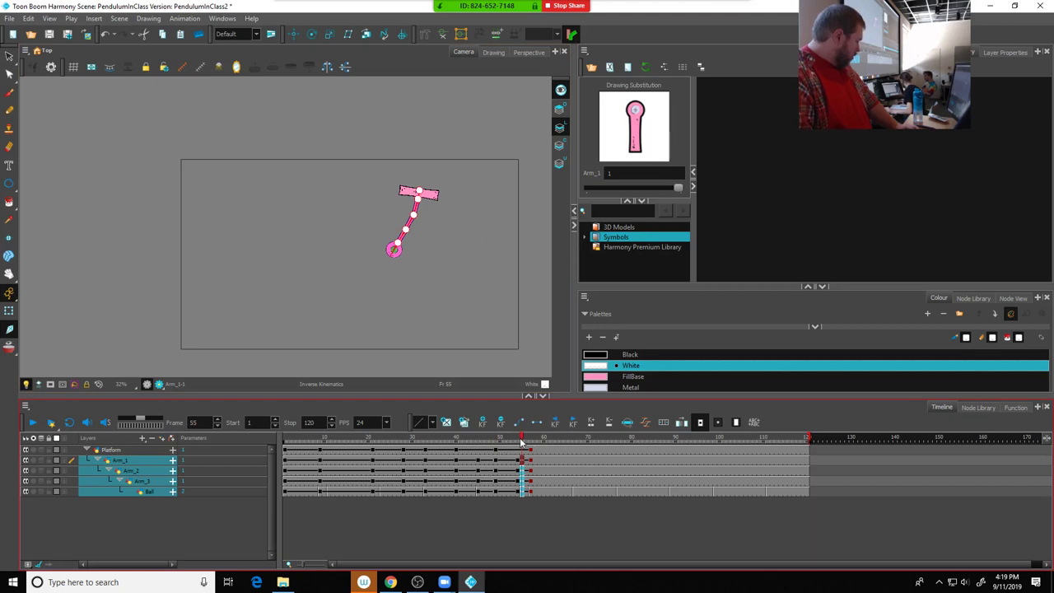
click(518, 443)
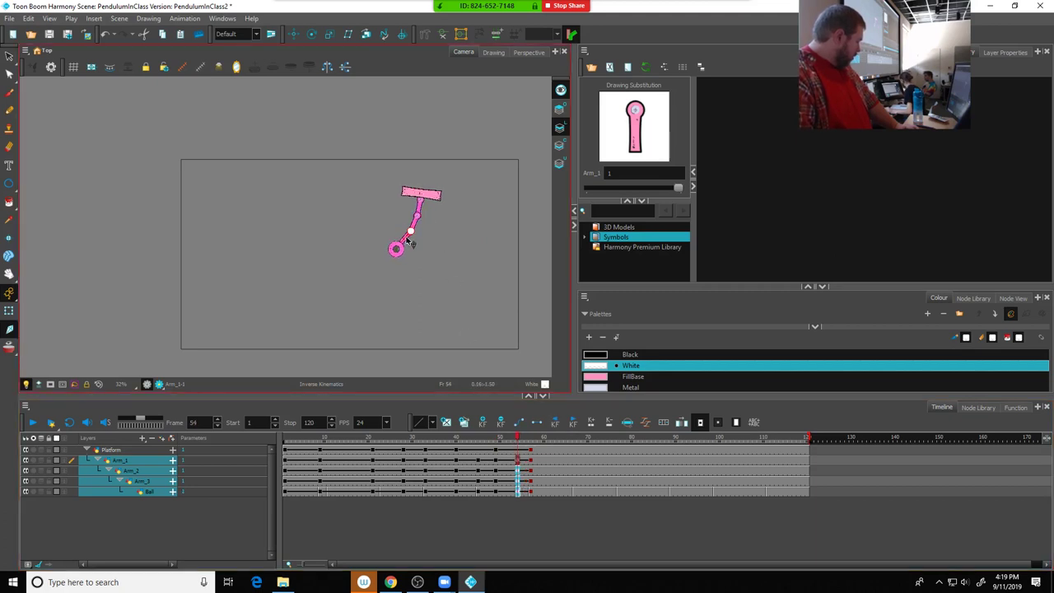
drag(412, 243, 394, 245)
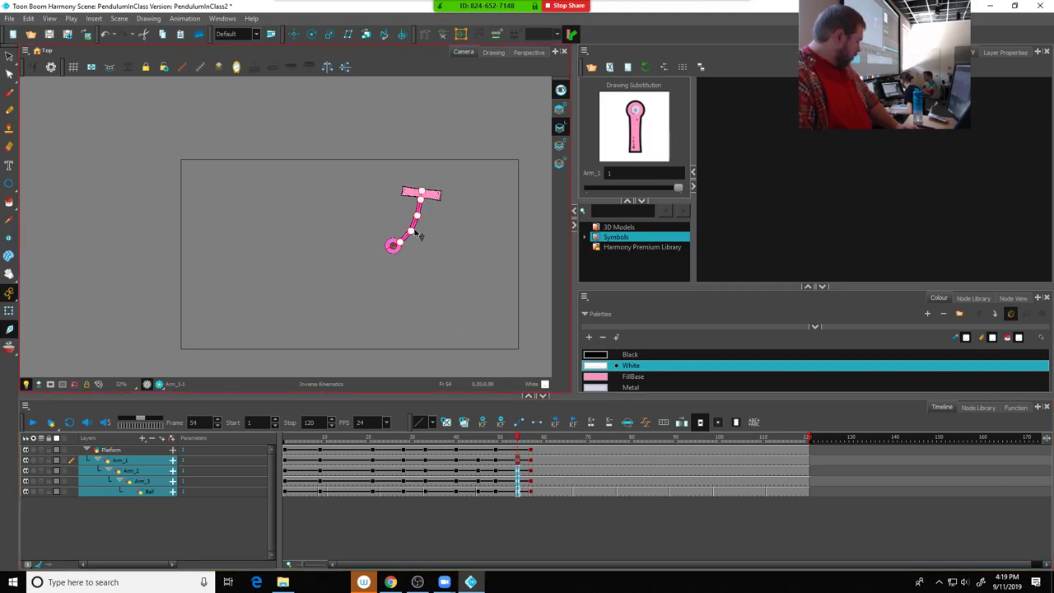
click(416, 226)
drag(420, 210, 410, 216)
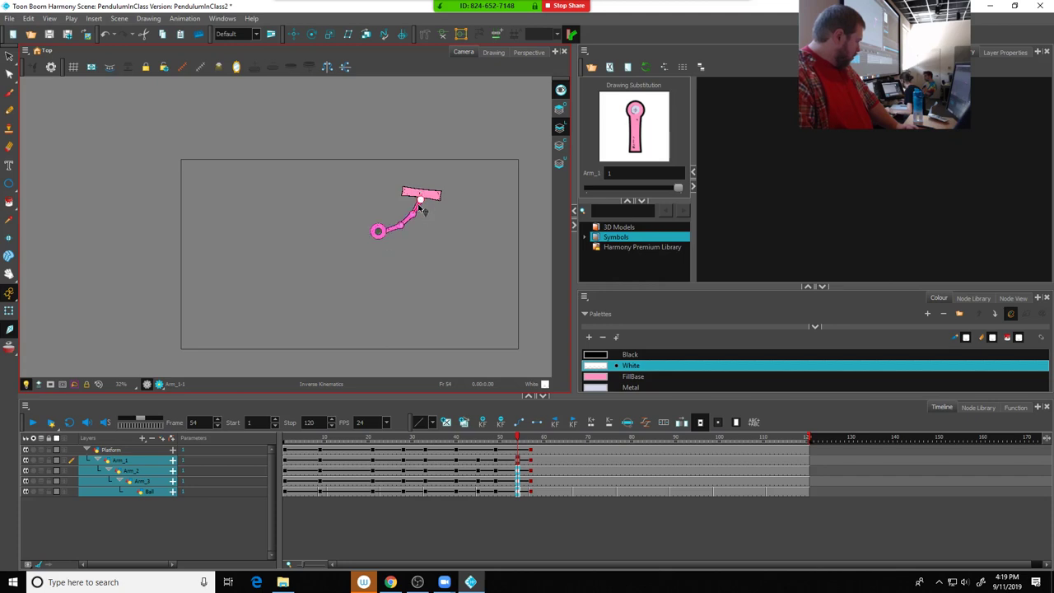
mouse_move(516, 436)
mouse_down()
mouse_move(544, 436)
mouse_move(530, 437)
mouse_up()
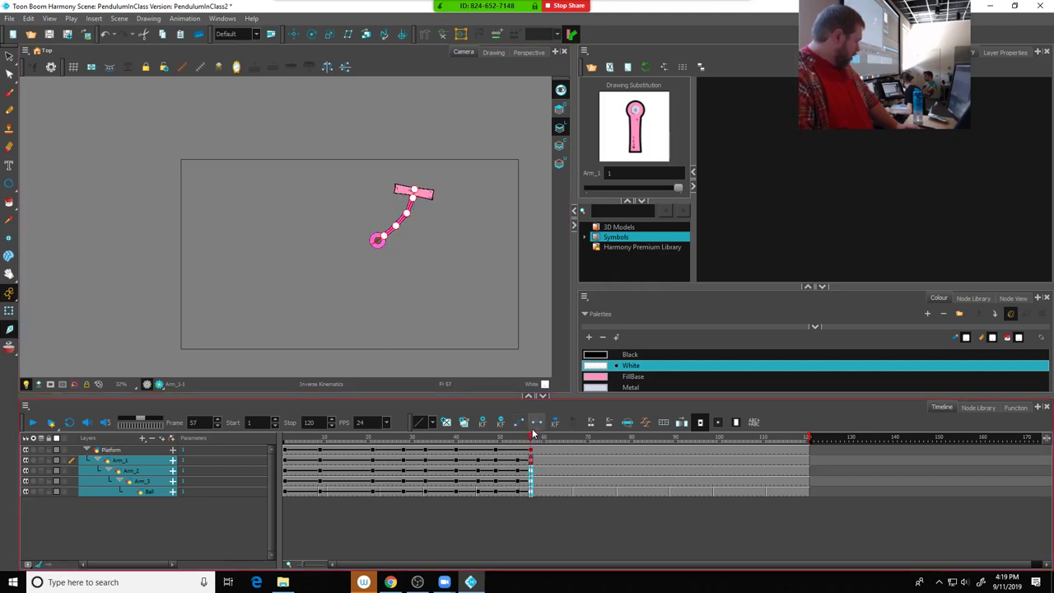
drag(411, 210, 443, 243)
Retime the last three sets of pendulum keyframes to frames 51, 56 and 61
click(522, 441)
drag(522, 442, 548, 491)
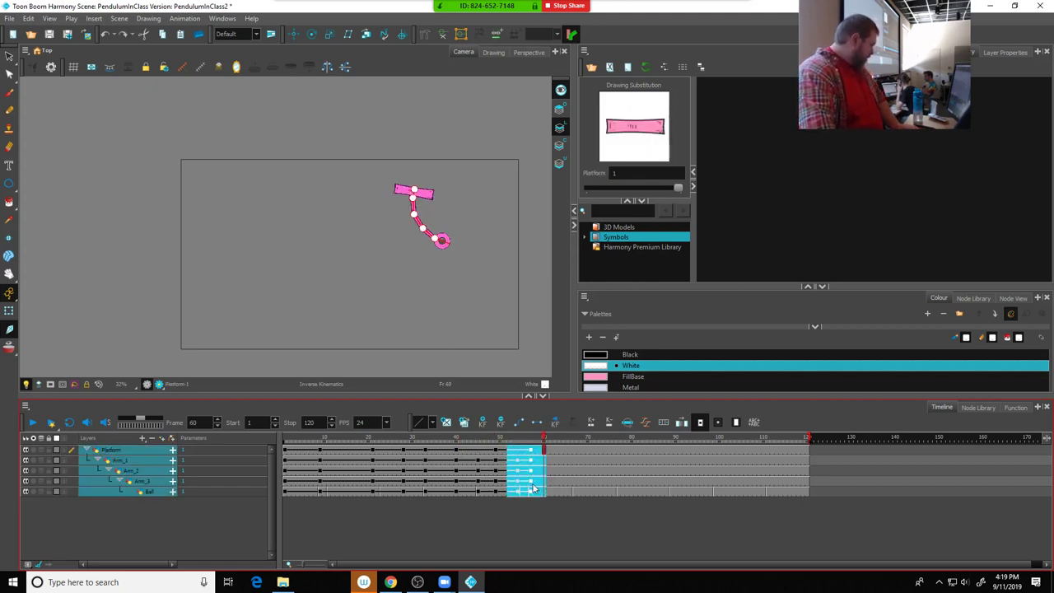
drag(494, 450, 550, 496)
click(533, 494)
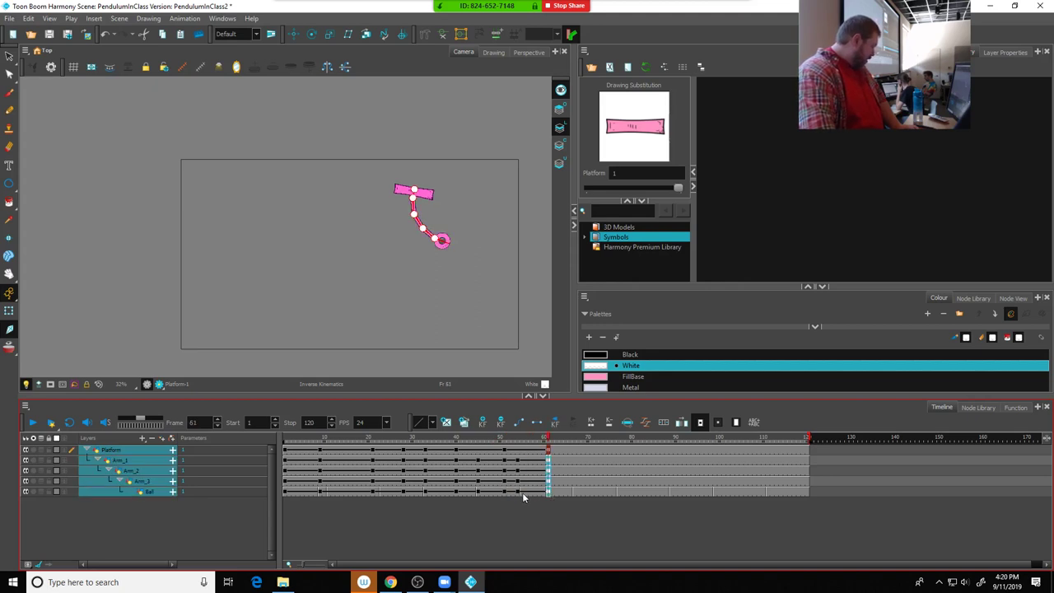
click(517, 460)
shift+click(519, 492)
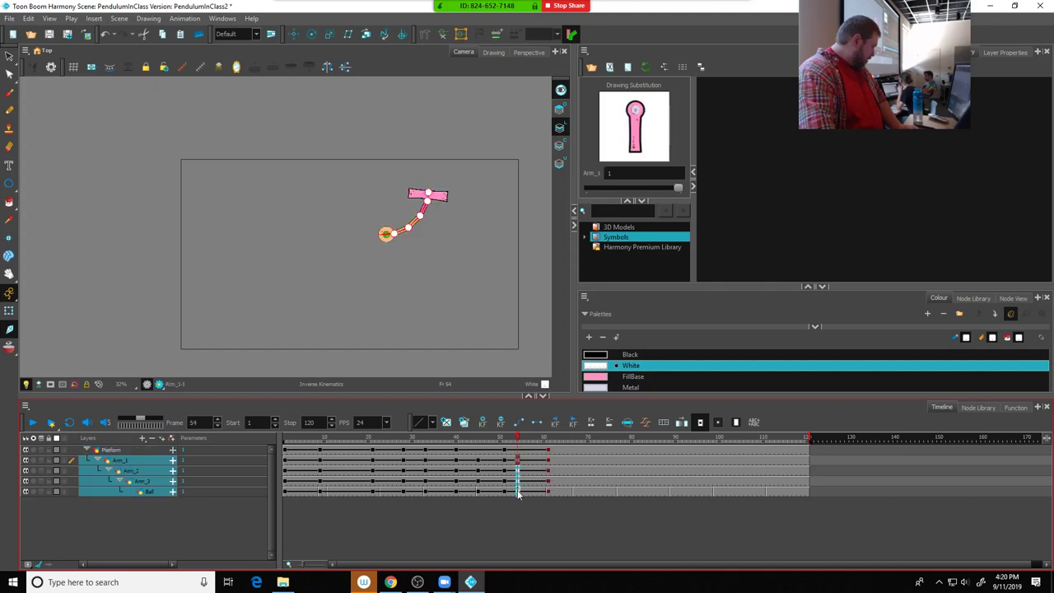
drag(518, 492, 528, 494)
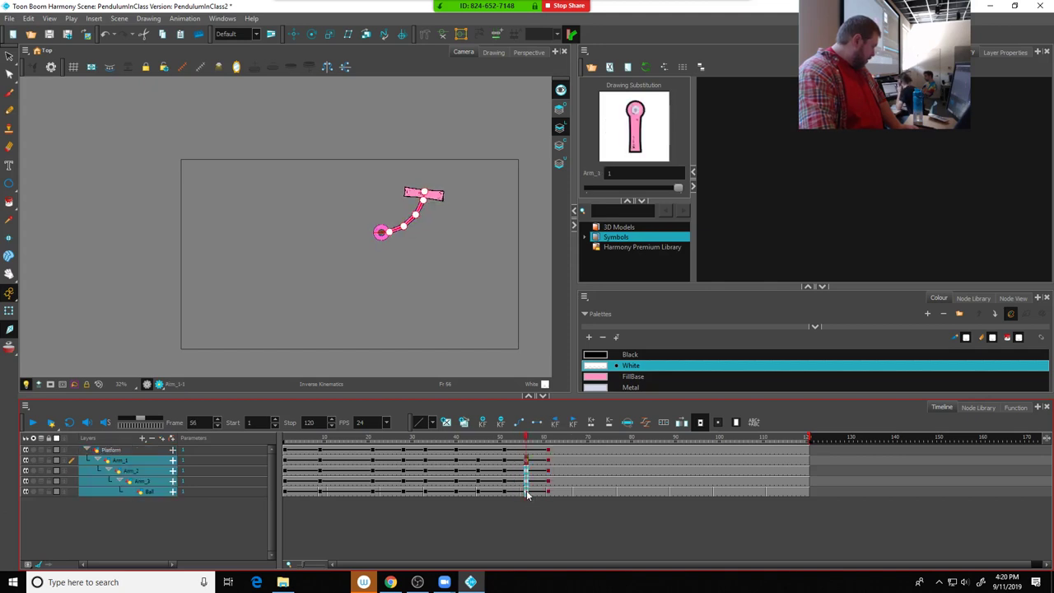
Play the animation from frame 1 to check the pendulum's timing
drag(524, 445, 266, 401)
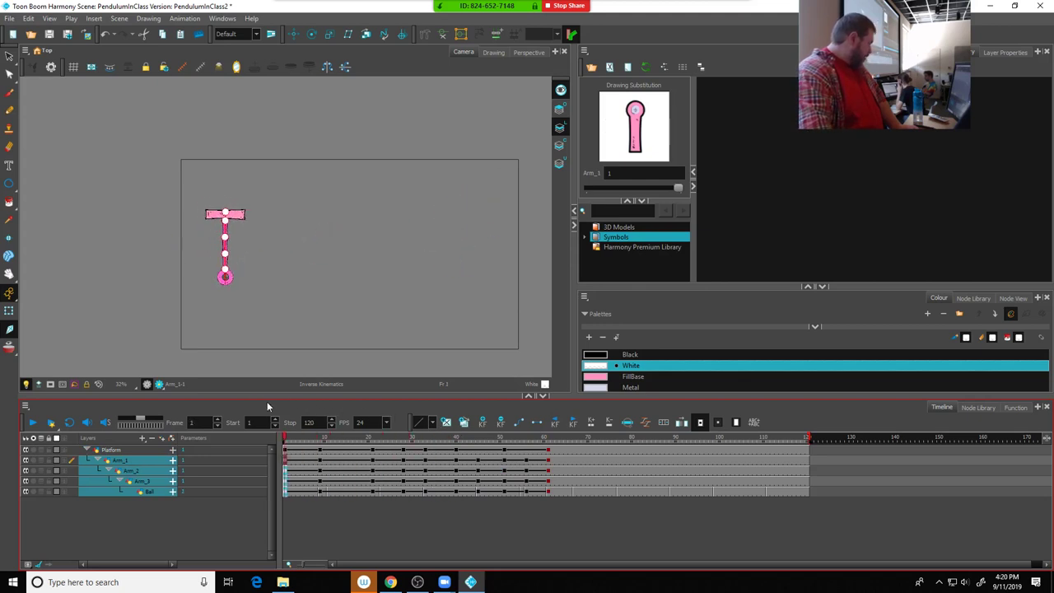
click(34, 426)
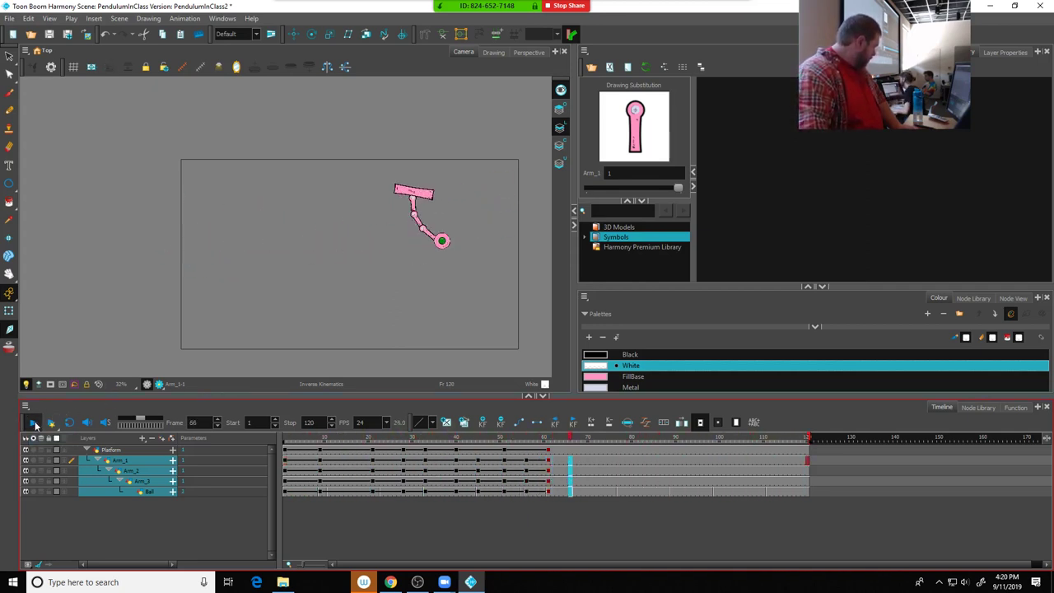
click(35, 424)
Spread out the last four sets of pendulum keyframes to frames 47, 53, 59 and 65
drag(478, 459, 488, 491)
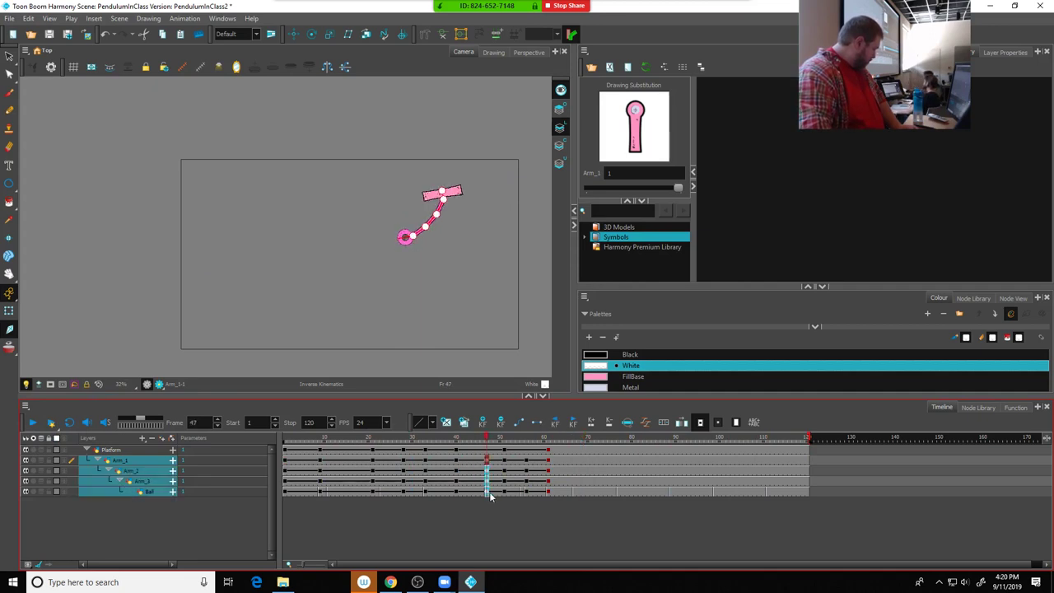
drag(505, 450, 546, 494)
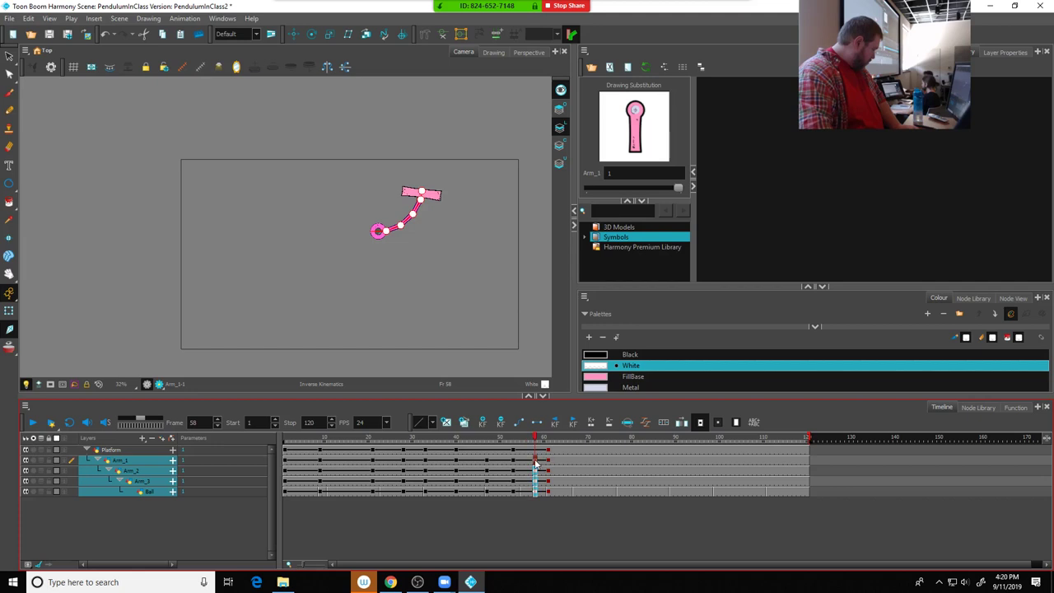
drag(548, 450, 562, 494)
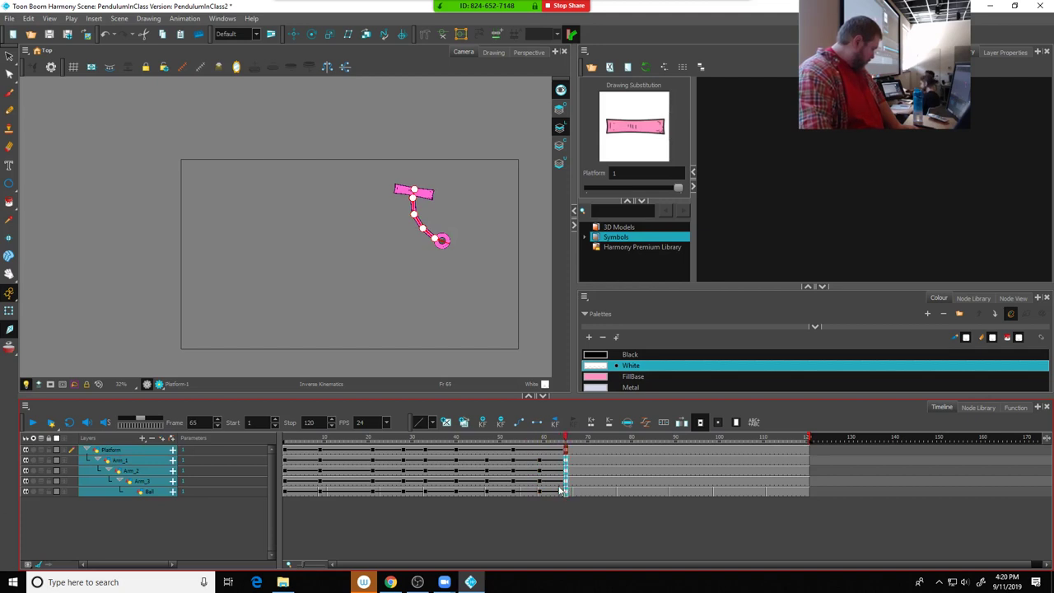
Play the retimed pendulum animation from near its start to review the swing
click(506, 439)
drag(507, 439, 338, 439)
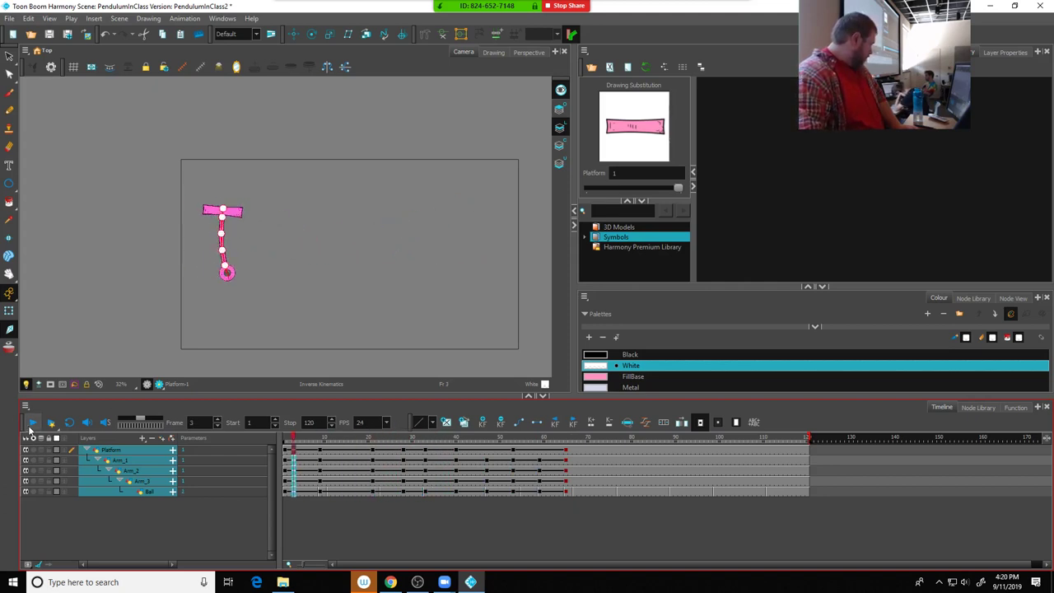
click(33, 423)
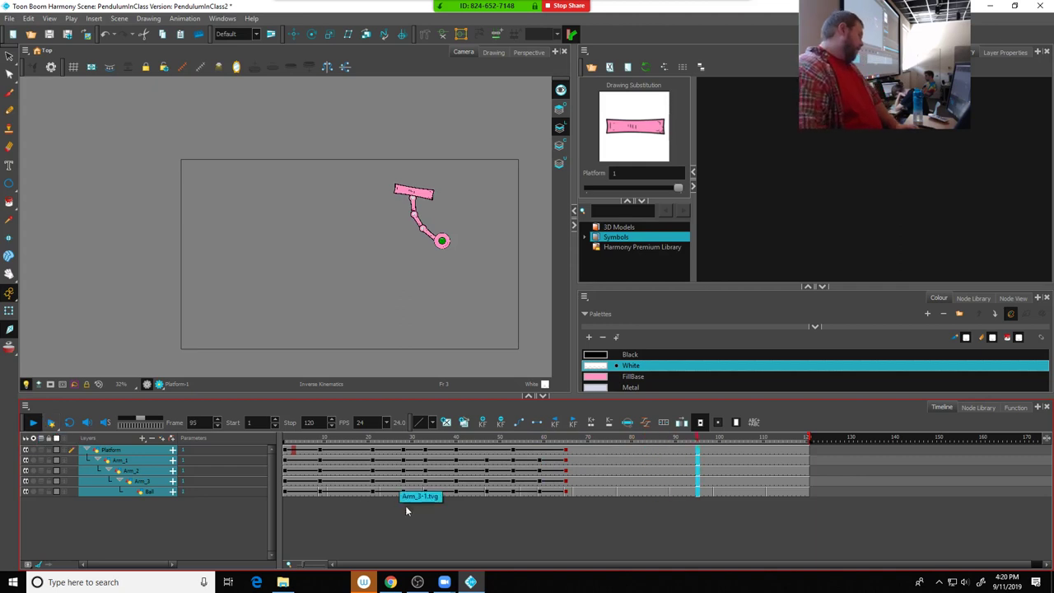
At frame 71, swing the arms and ball back under the platform's left side, and reposition and tilt the platform slightly
drag(583, 438, 592, 438)
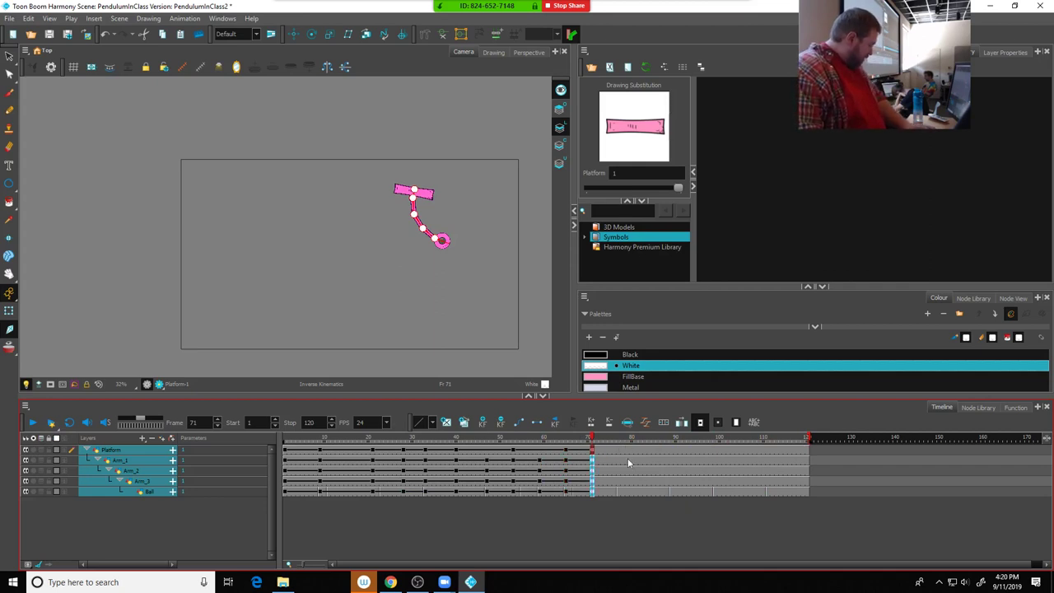
mouse_move(420, 213)
mouse_down()
mouse_move(393, 252)
mouse_move(400, 216)
mouse_move(388, 234)
mouse_move(412, 212)
mouse_up()
click(295, 34)
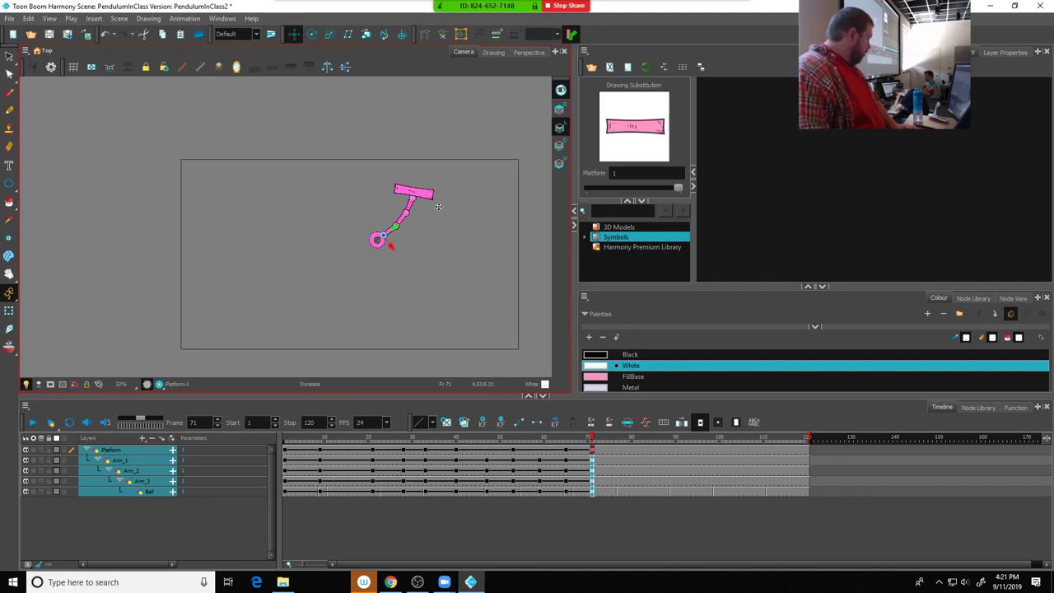
click(156, 452)
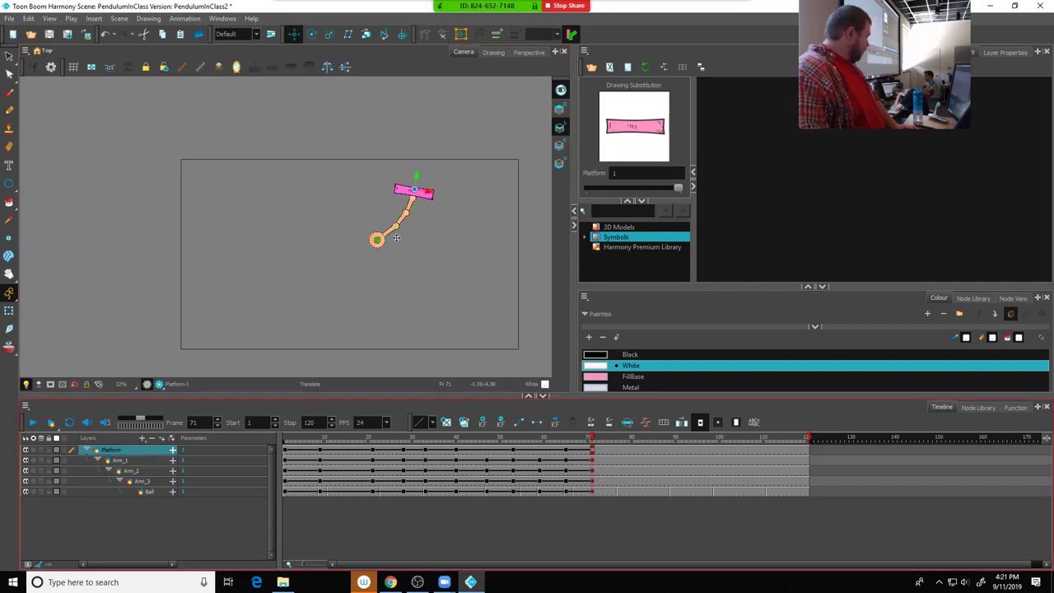
drag(424, 192, 437, 193)
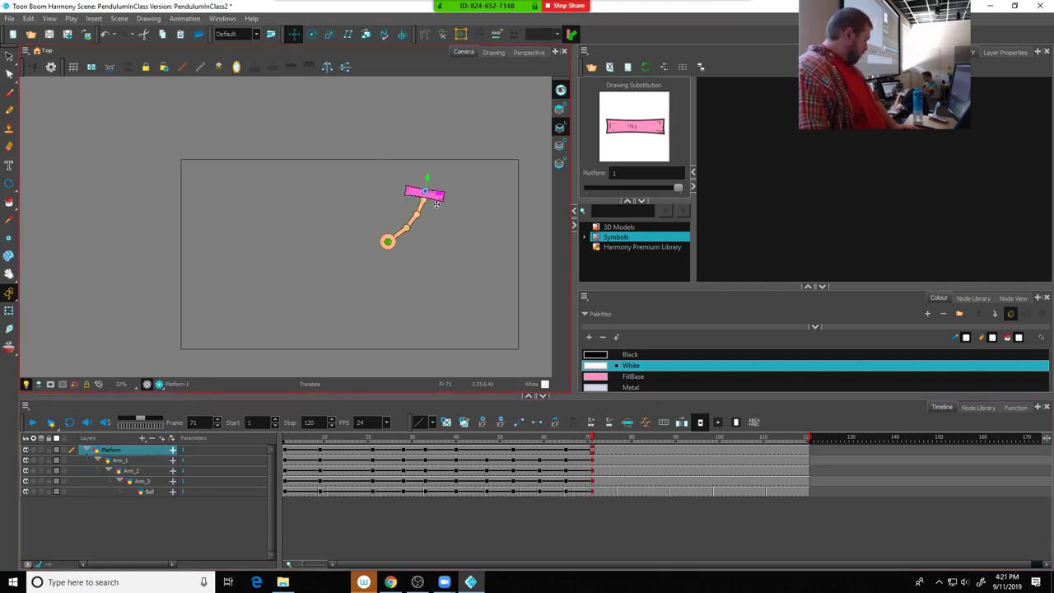
mouse_move(591, 442)
mouse_down()
mouse_move(568, 443)
mouse_move(594, 443)
mouse_up()
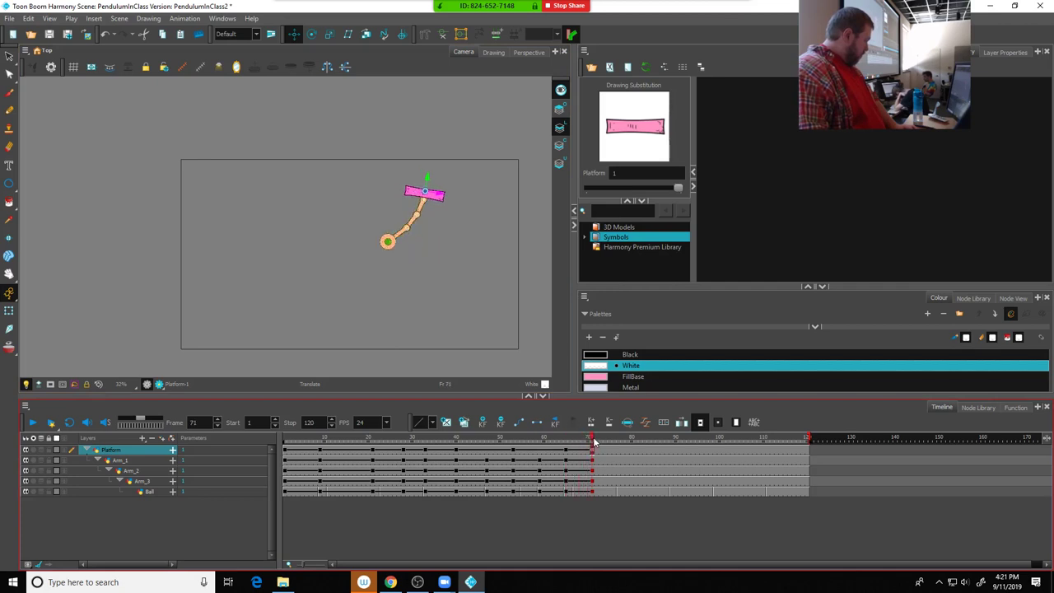
mouse_move(427, 177)
mouse_down()
mouse_move(413, 174)
mouse_move(415, 183)
mouse_move(432, 168)
mouse_up()
click(311, 34)
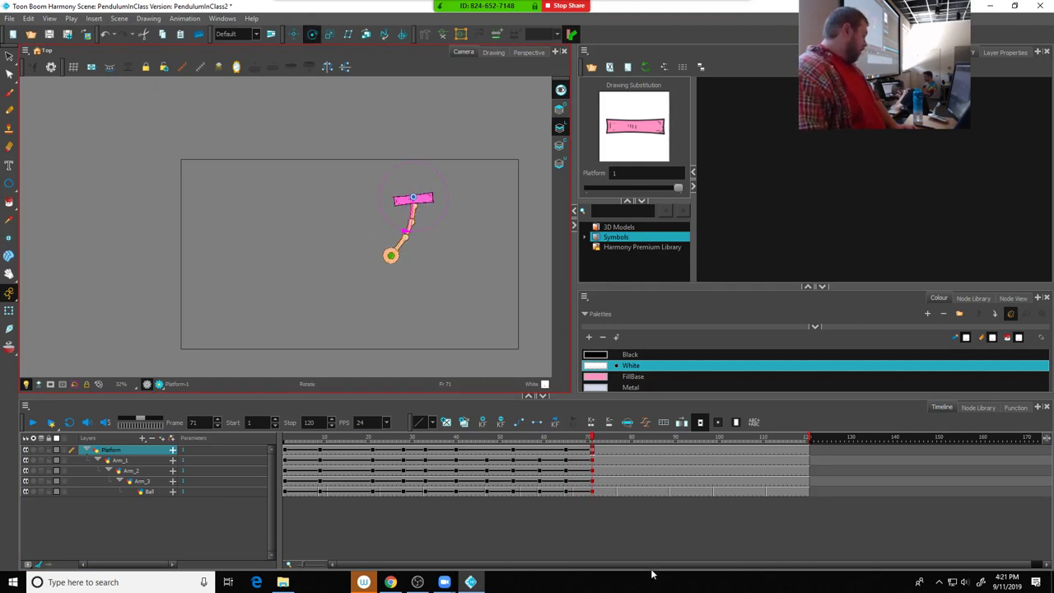
Play the animation from frame 1 to check the pendulum's final swing pose
drag(577, 442, 286, 443)
click(38, 423)
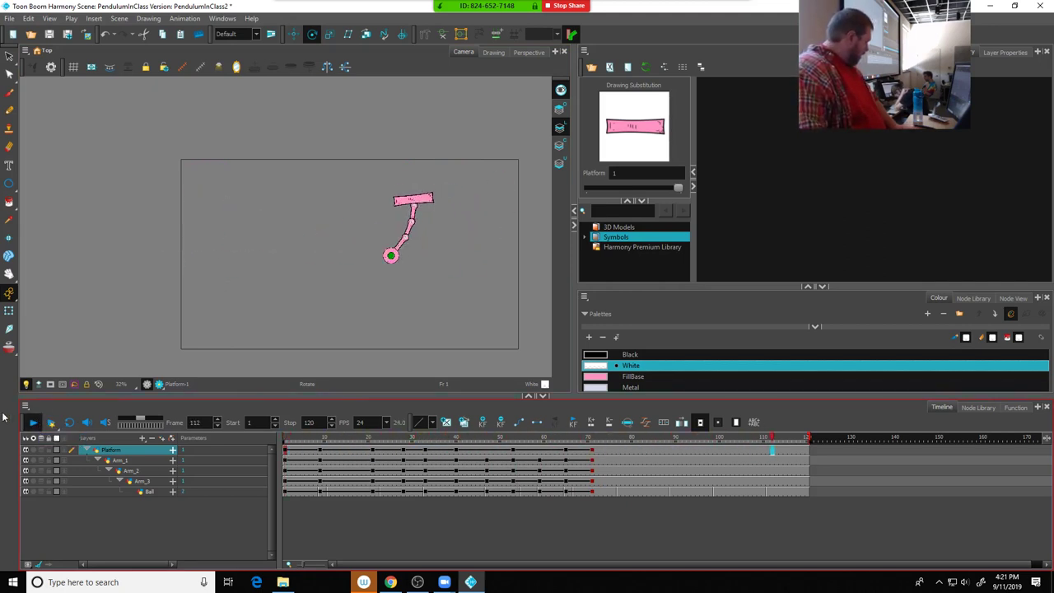
key(Return)
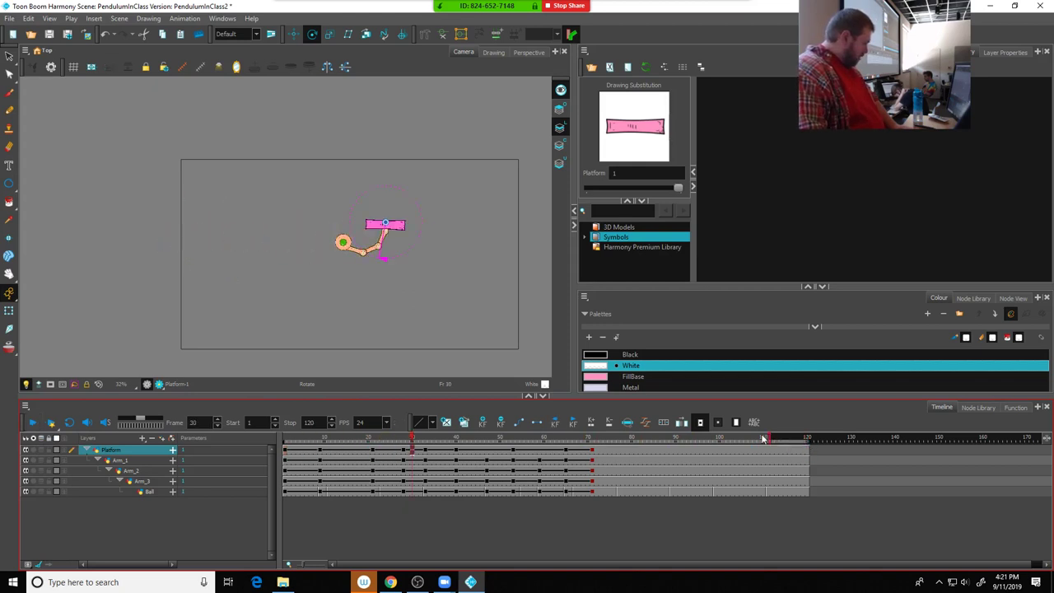
Set the playback range to stop at frame 71 and replay the animation
click(598, 446)
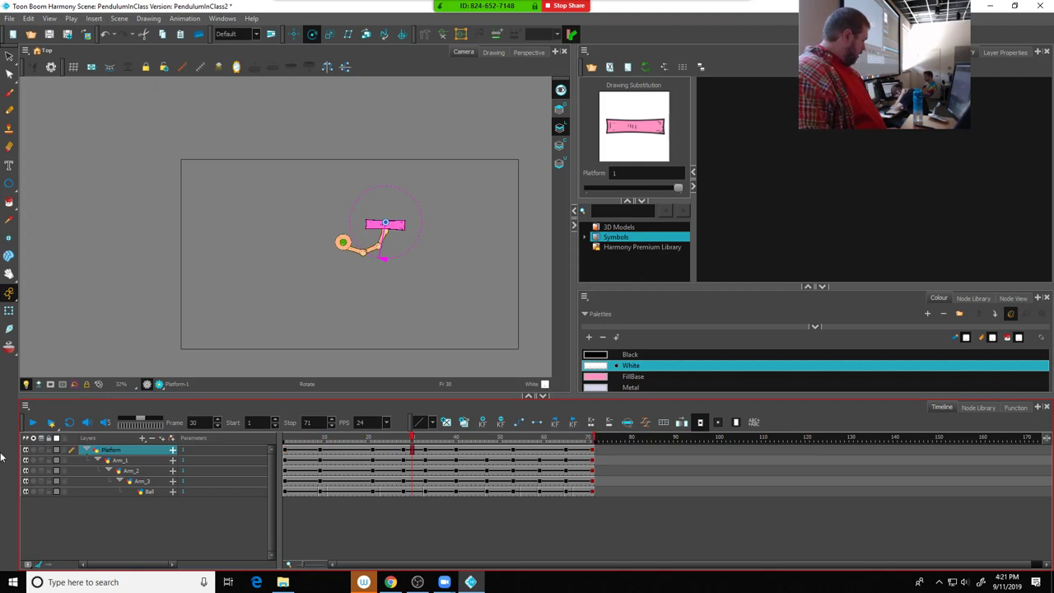
click(33, 422)
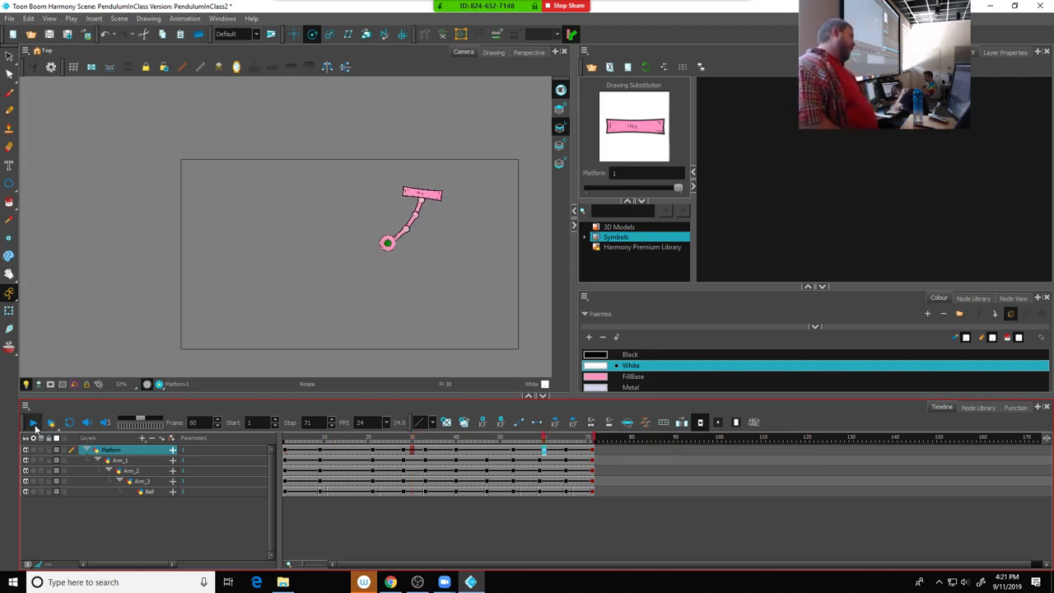
Save the scene as a new version named PendulumInClass3
click(9, 18)
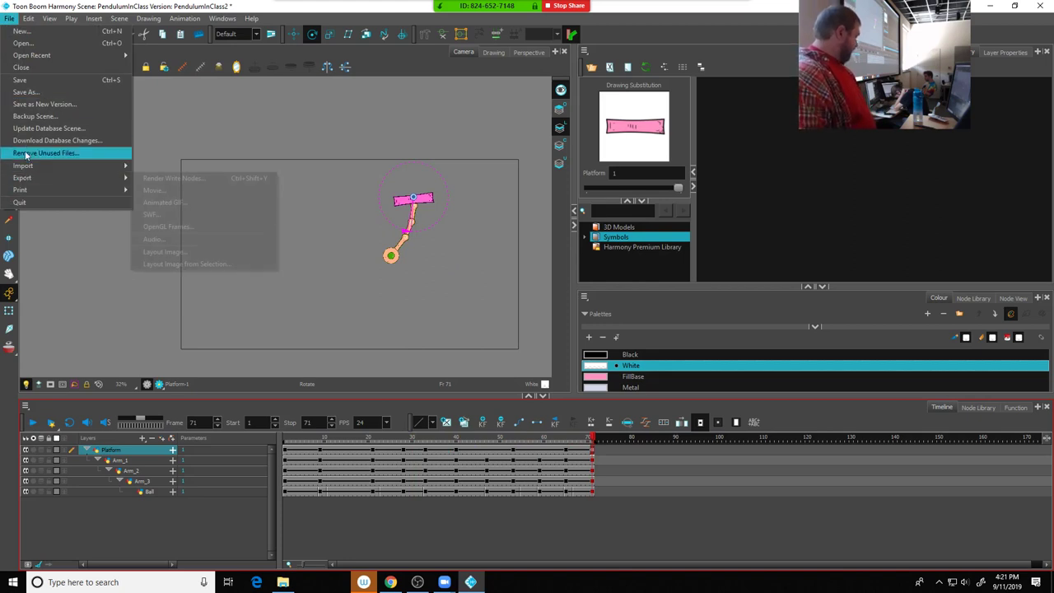
click(30, 104)
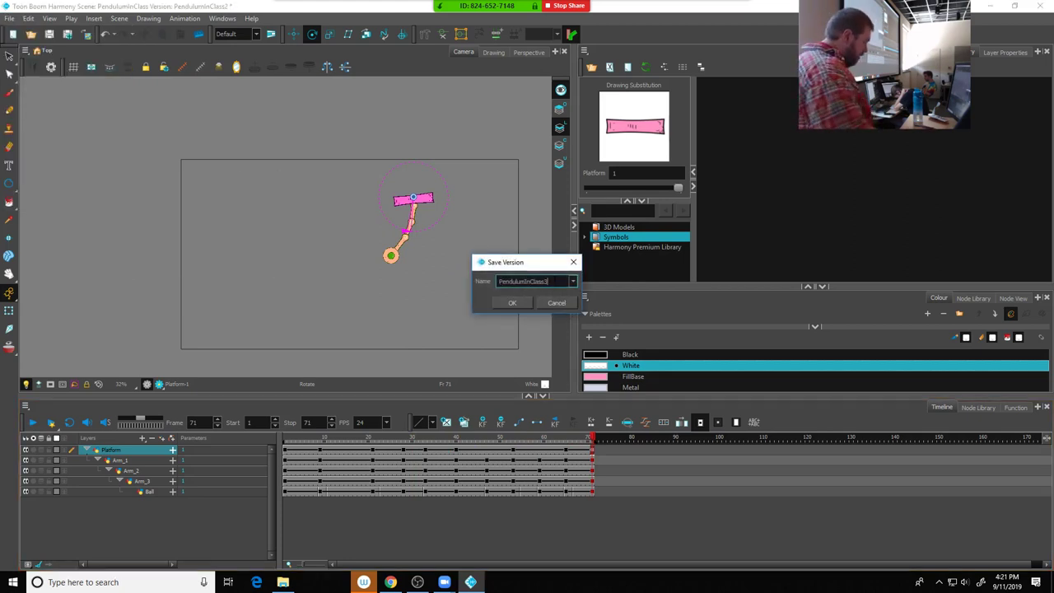
click(511, 304)
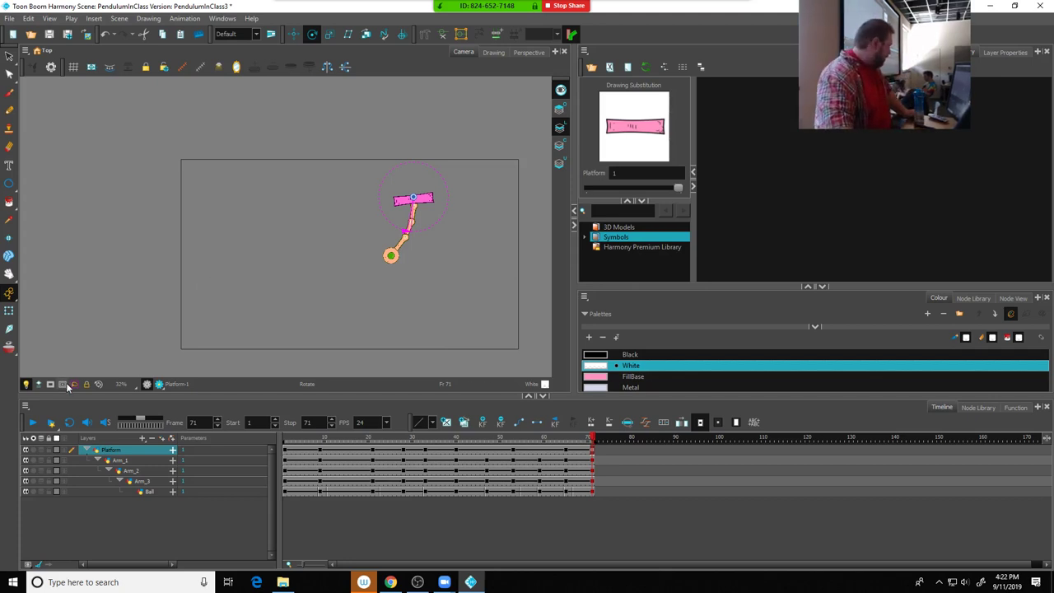
Play the pendulum animation on a loop to review the swing
click(35, 424)
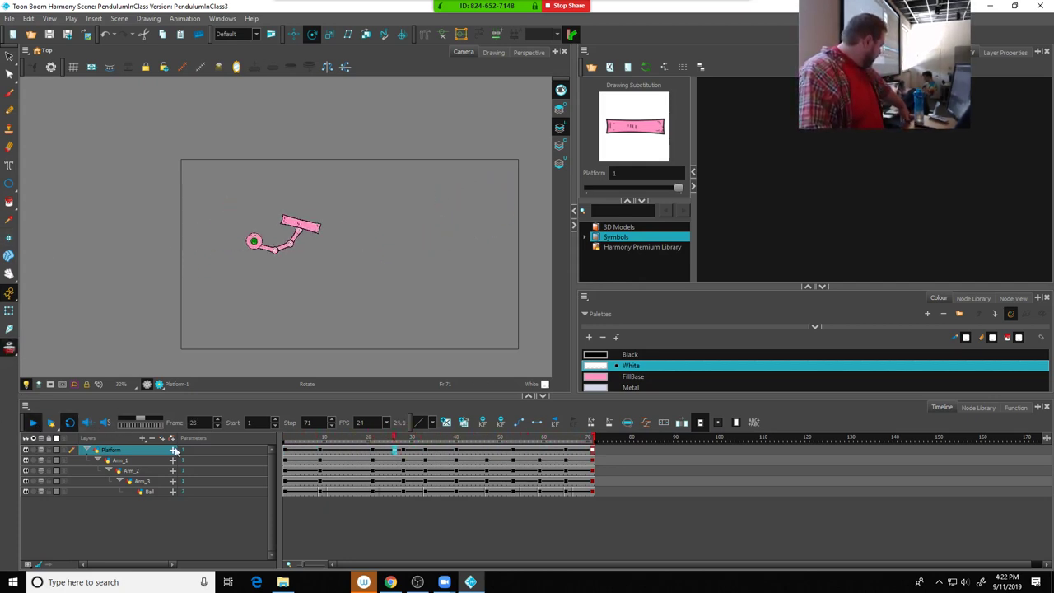
click(33, 423)
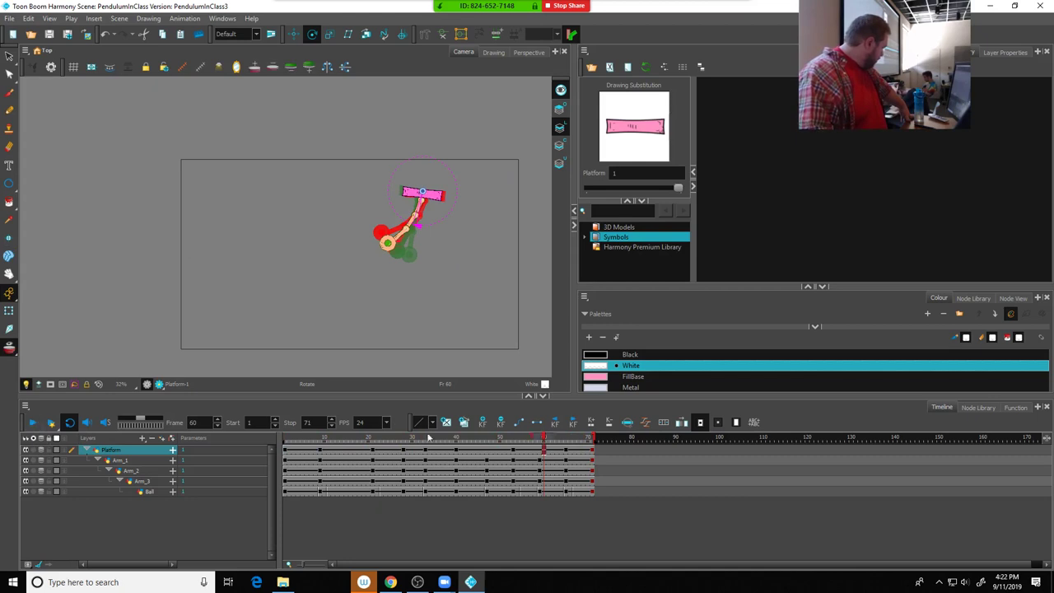
Extend the onion skin back to frame 1, compare the pendulum's overlapping poses across frames, and turn the onion skin off
mouse_move(554, 439)
mouse_down()
mouse_move(591, 438)
mouse_move(264, 438)
mouse_up()
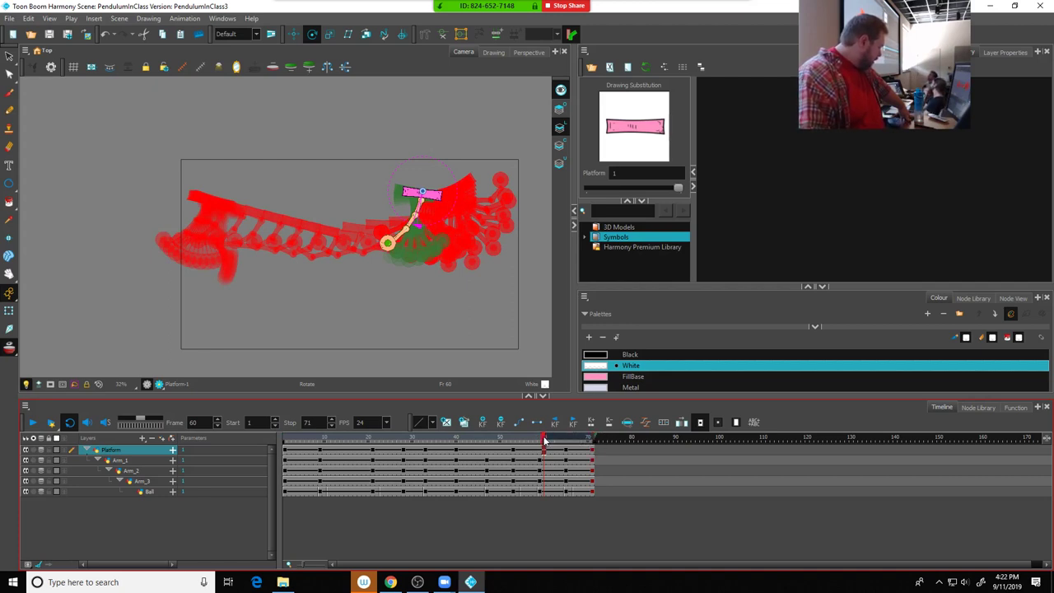
drag(594, 438, 517, 430)
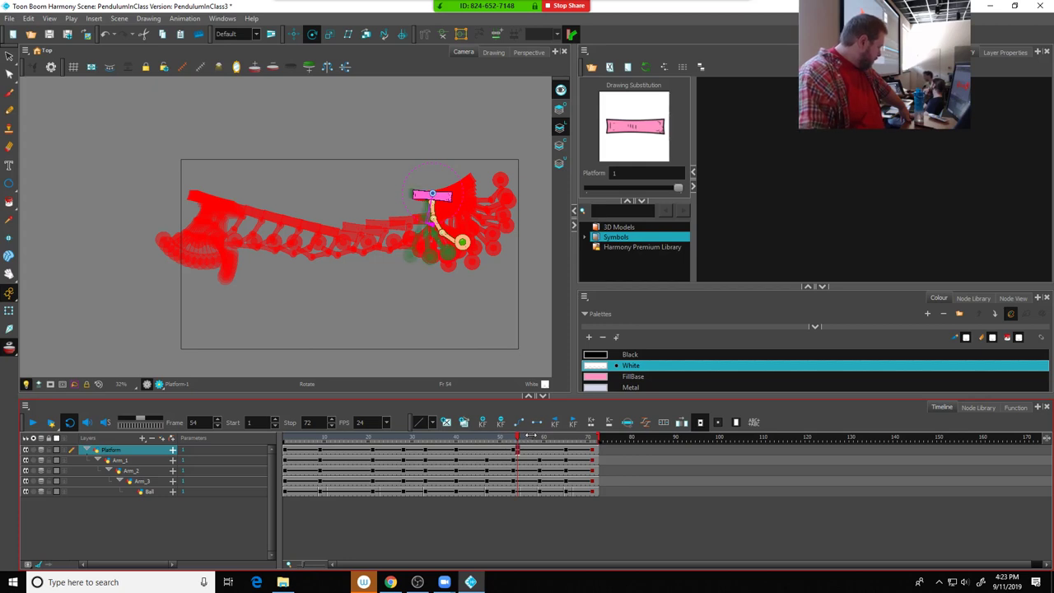
drag(518, 441, 557, 440)
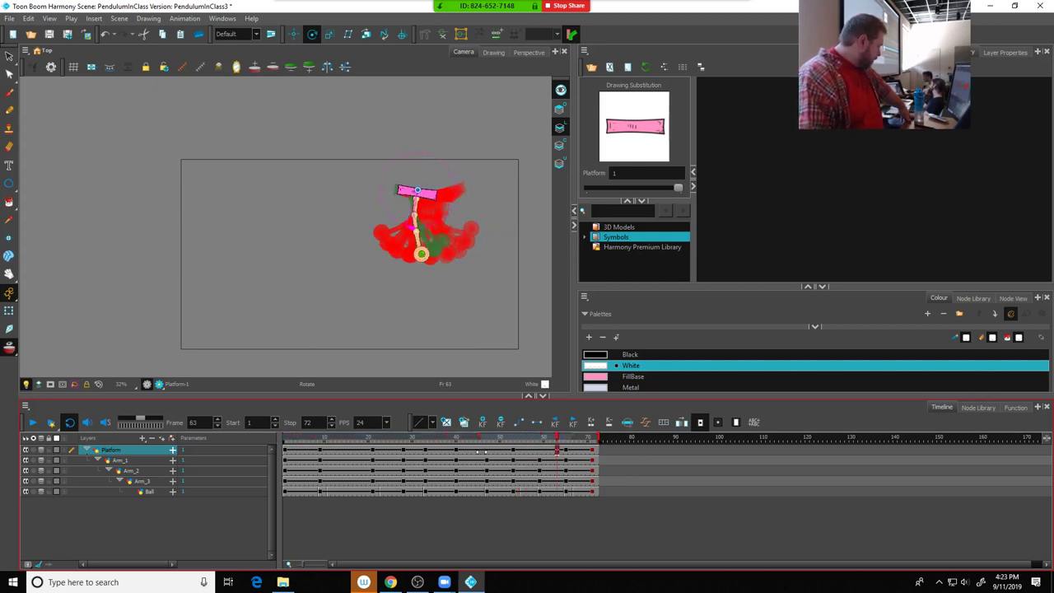
drag(557, 442, 460, 438)
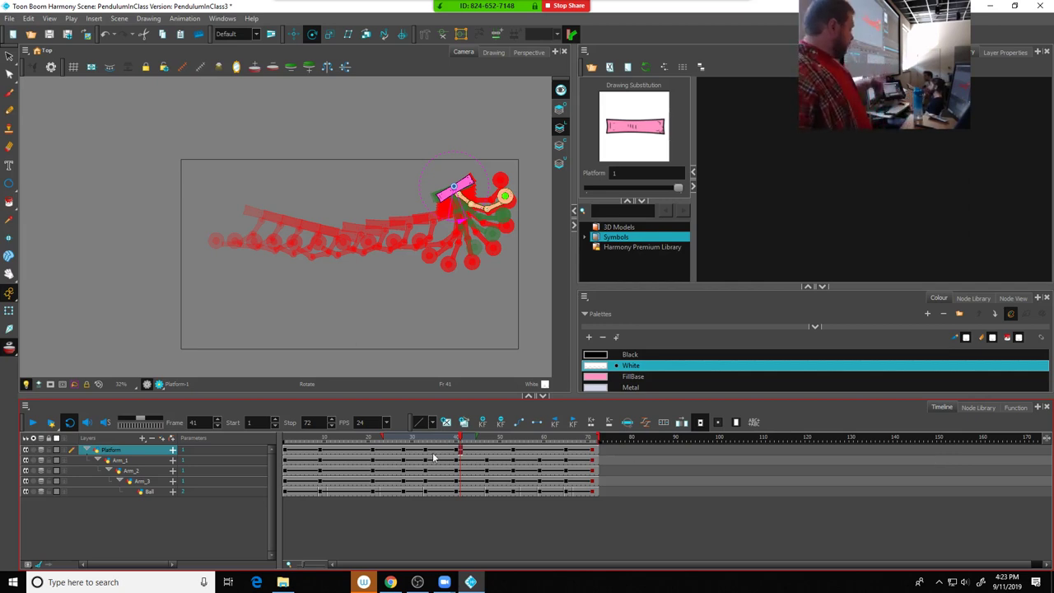
click(10, 348)
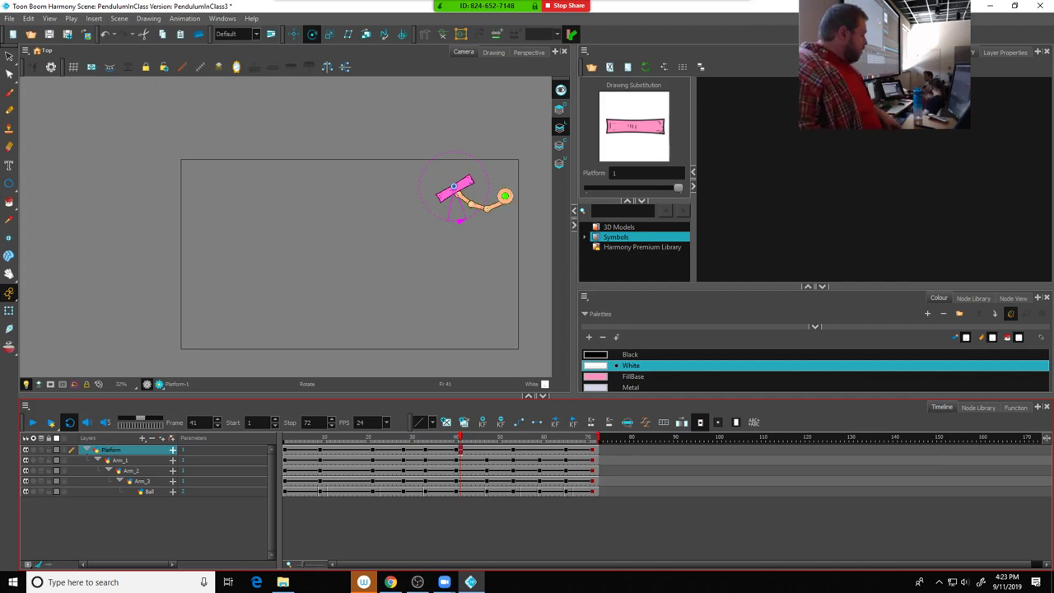
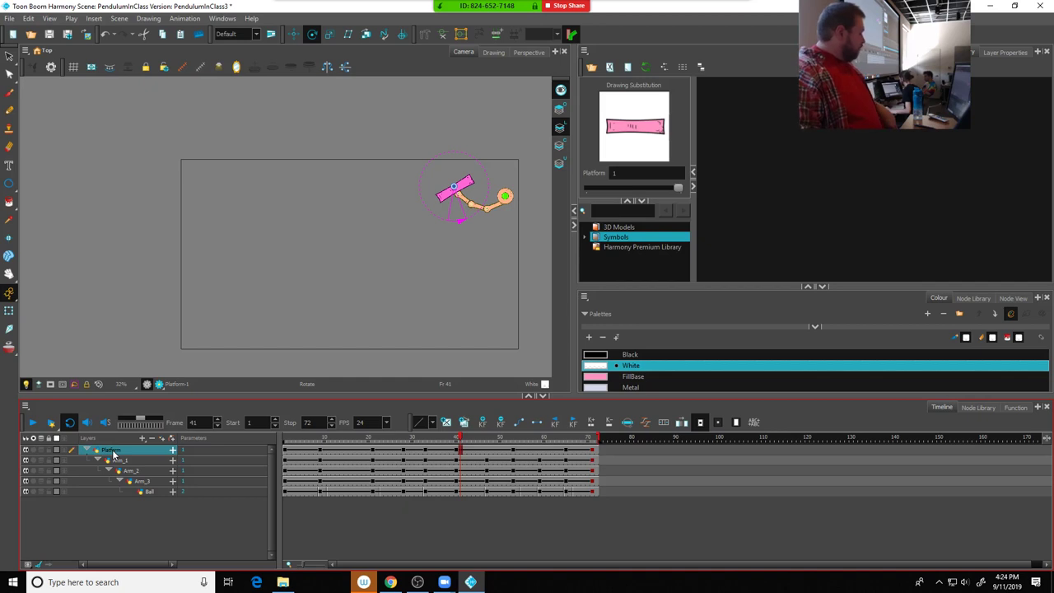
Show the function curves in an enlarged view and bring the pendulum back into the camera view
click(1018, 412)
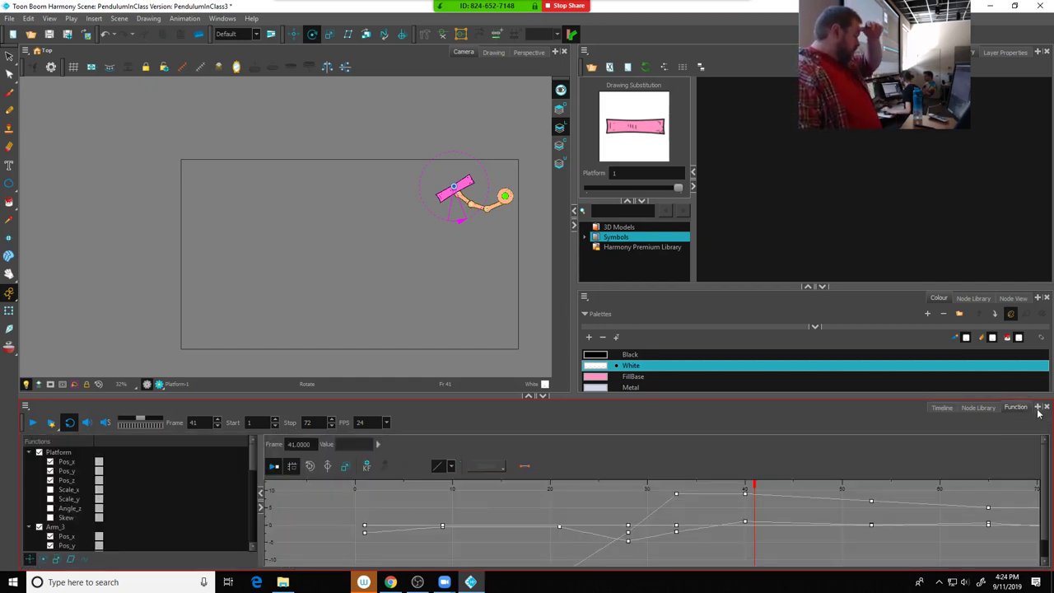
click(1038, 408)
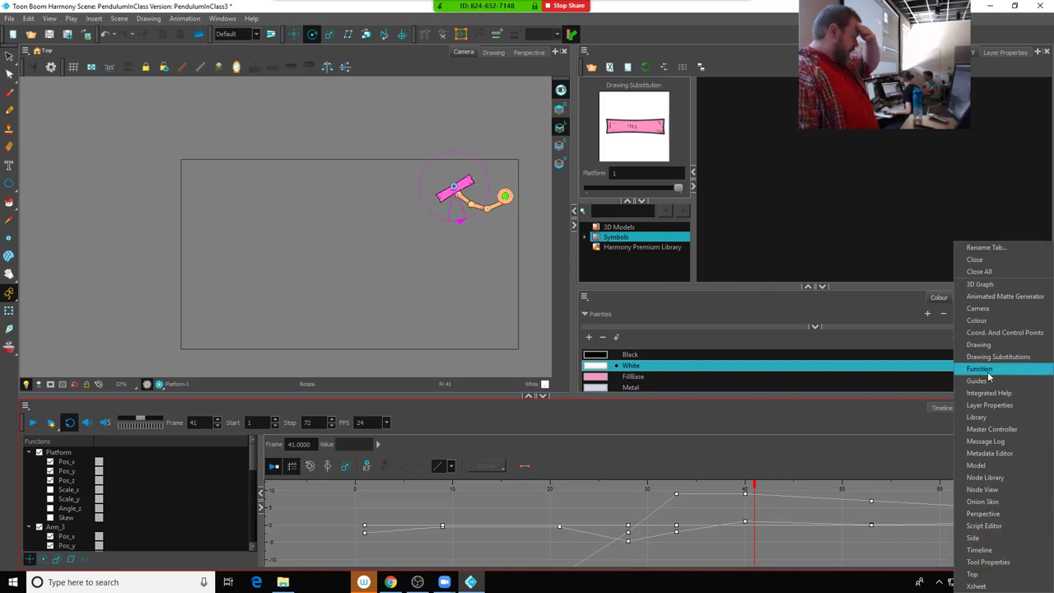
click(878, 425)
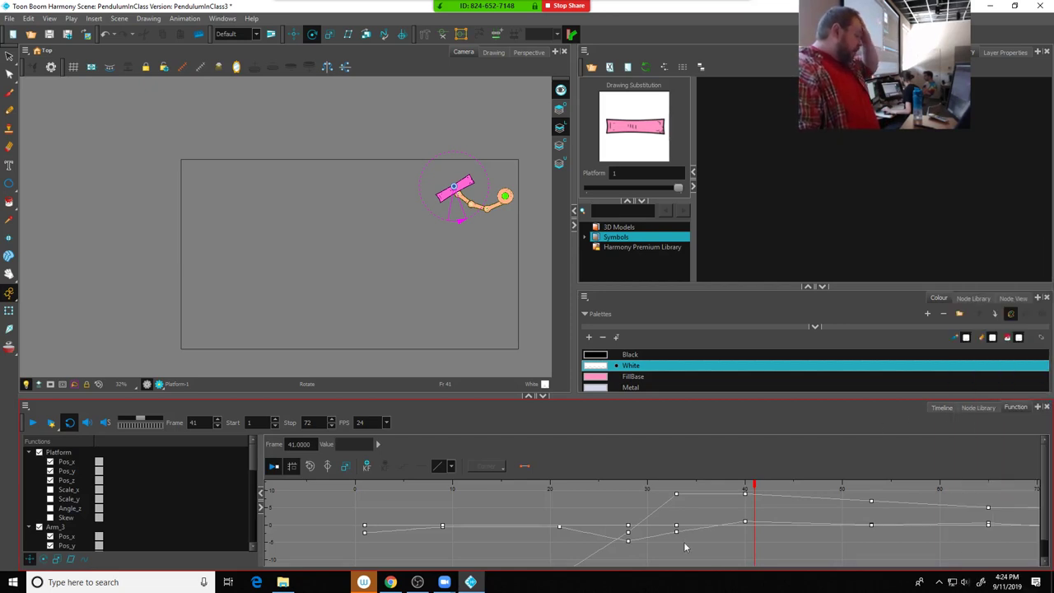
drag(676, 397, 677, 260)
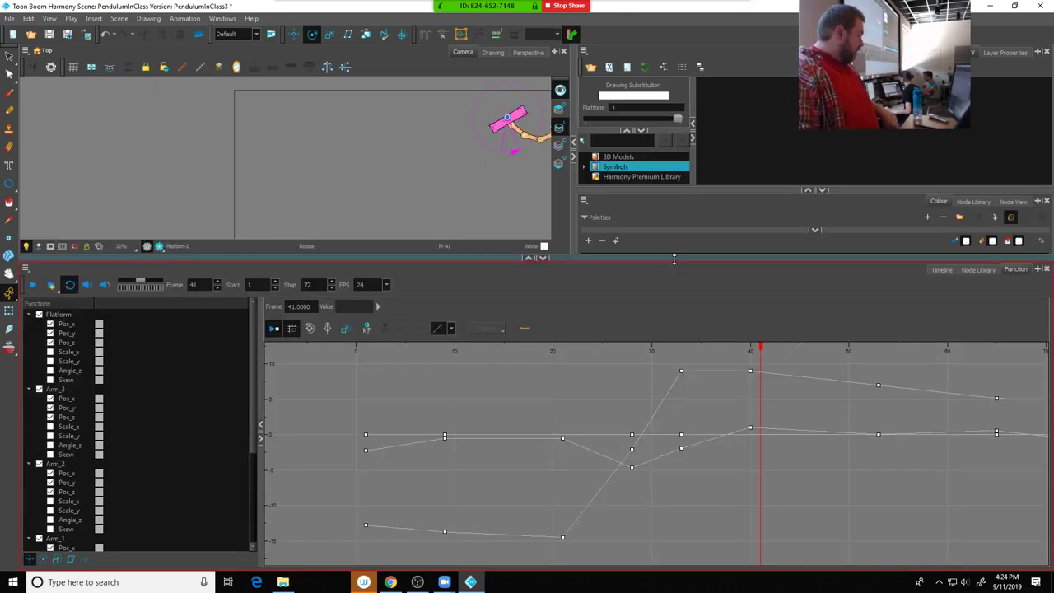
drag(426, 183, 341, 176)
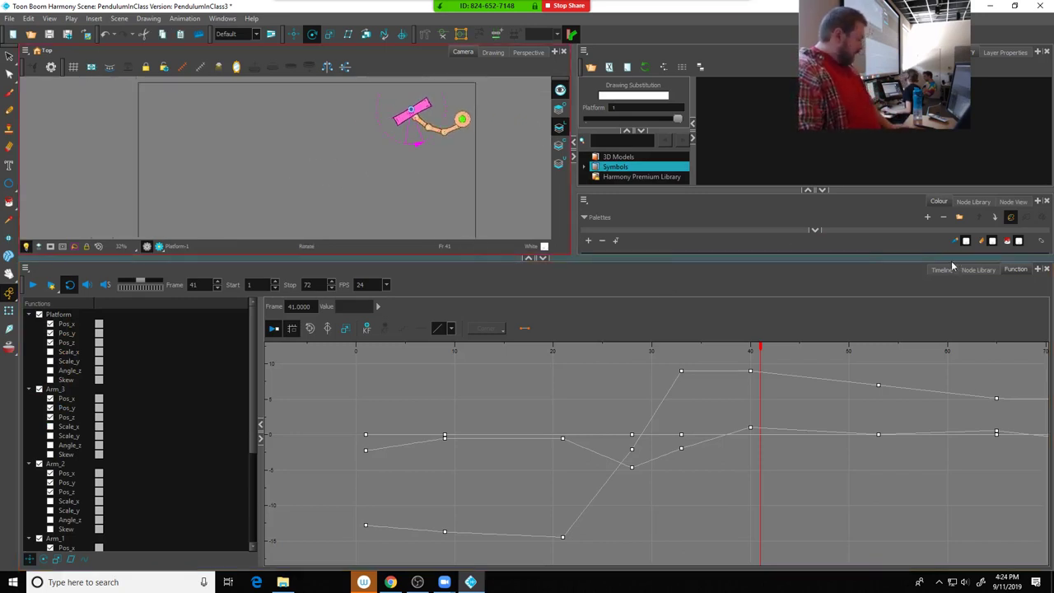
Try to refresh the displayed function curves by reselecting the Platform layer in the timeline
click(942, 269)
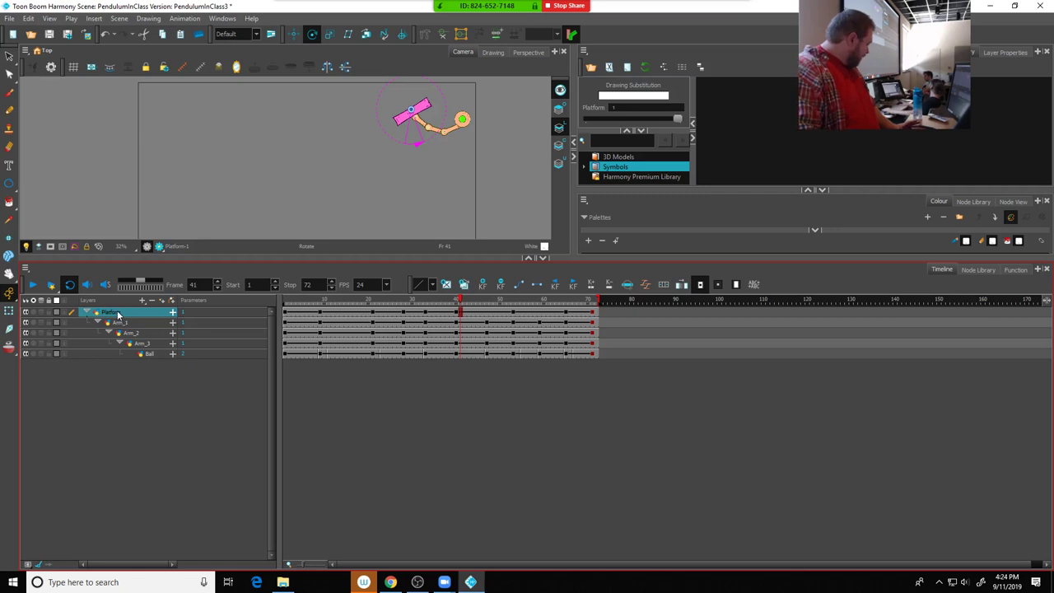
click(1017, 270)
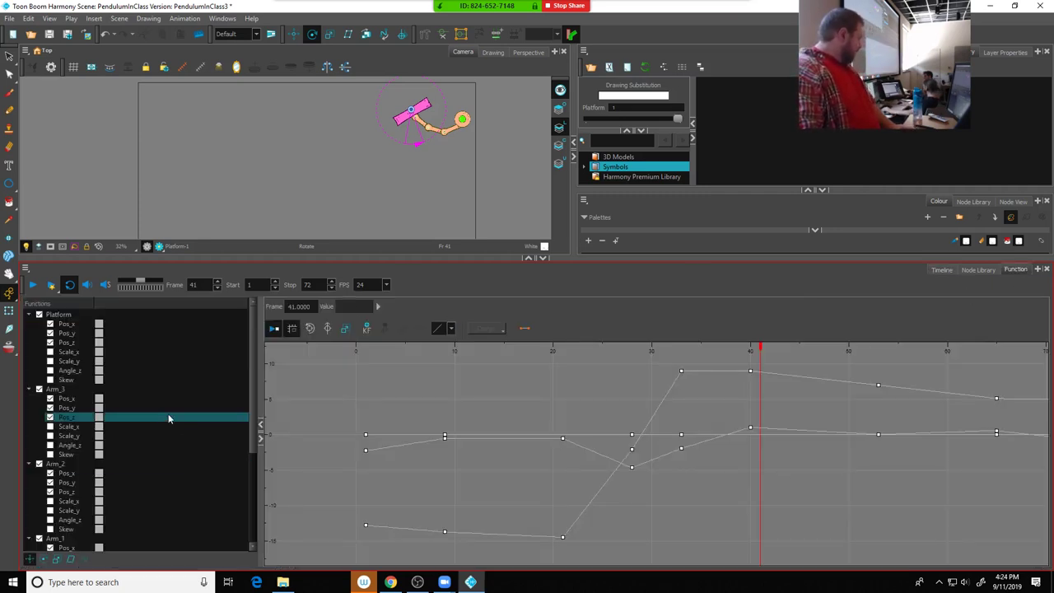
click(943, 270)
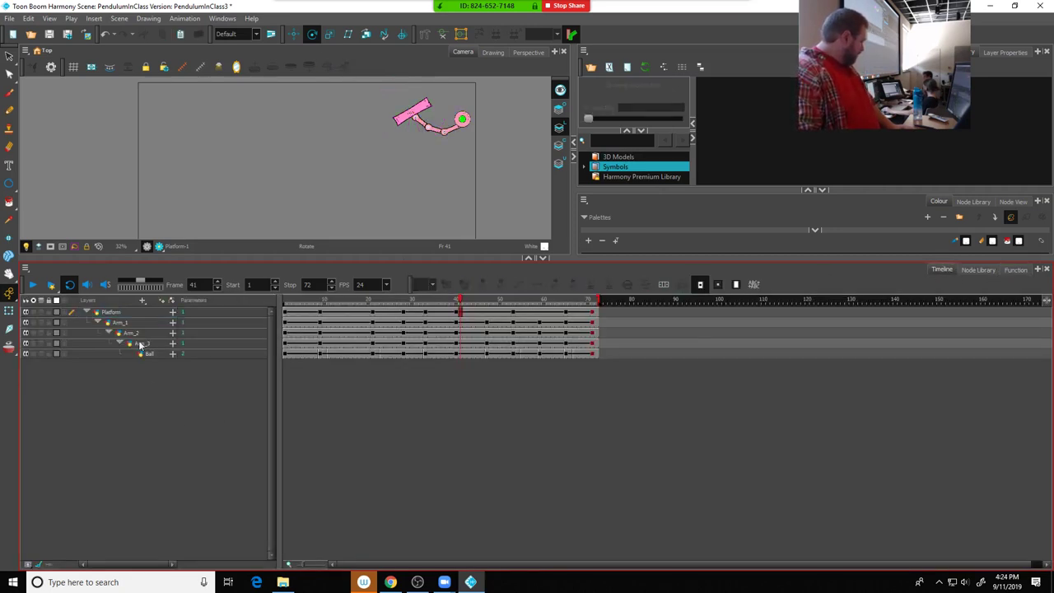
click(1016, 270)
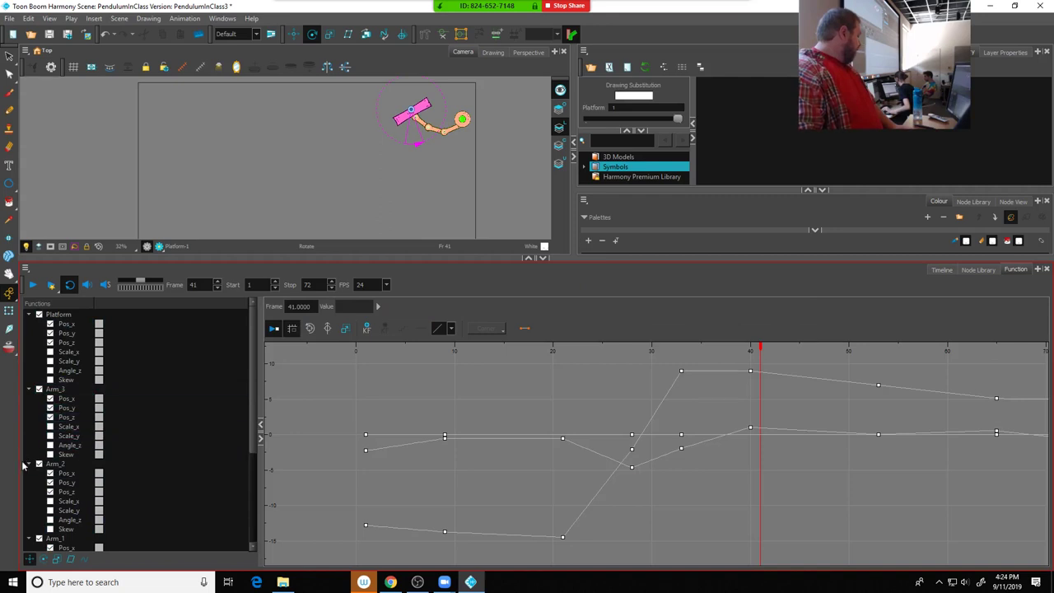
Hide the function curves of Ball, Arm_1, Arm_2 and Arm_3, and select the Platform's functions
scroll(53, 465, down, 2)
scroll(52, 461, down, 3)
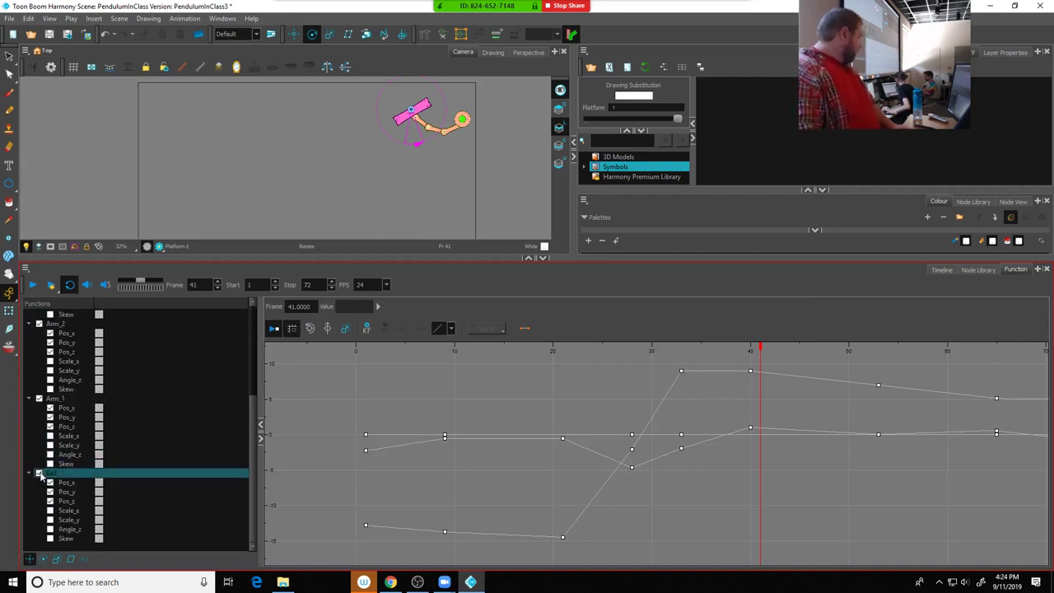
click(39, 474)
click(39, 399)
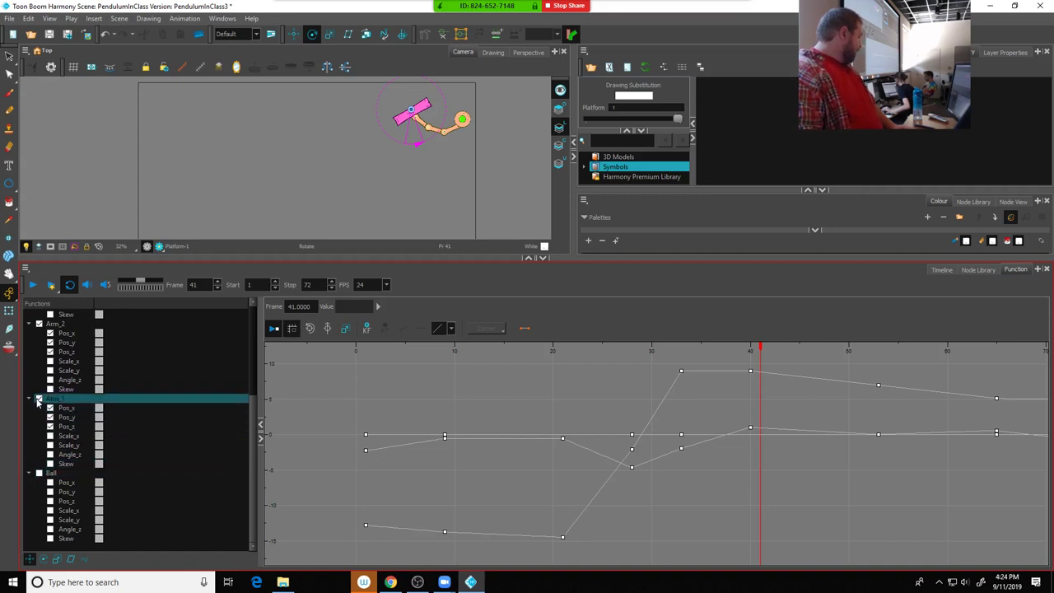
click(39, 324)
scroll(50, 397, up, 5)
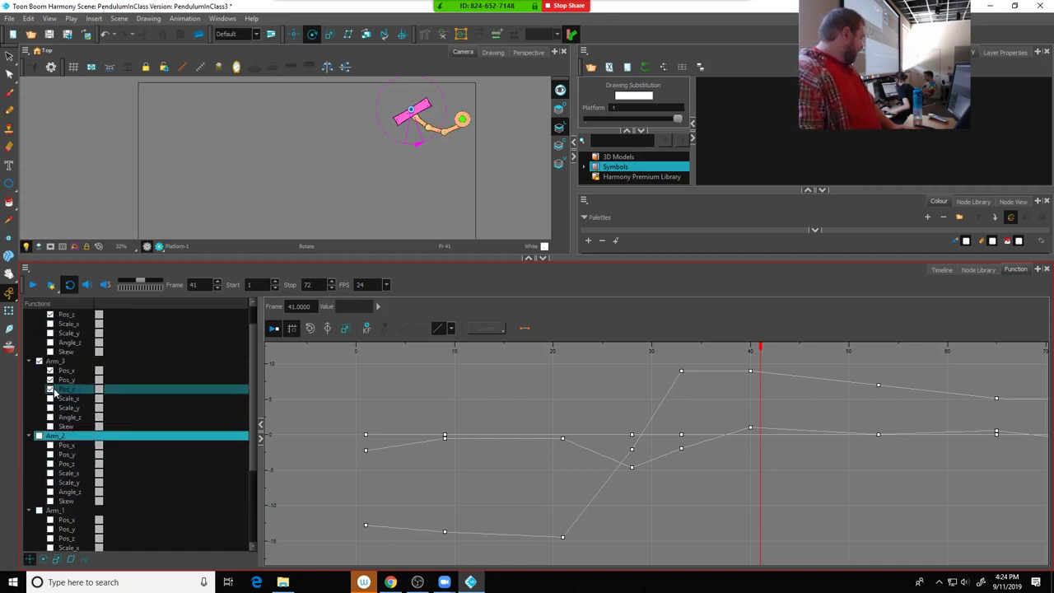
click(39, 390)
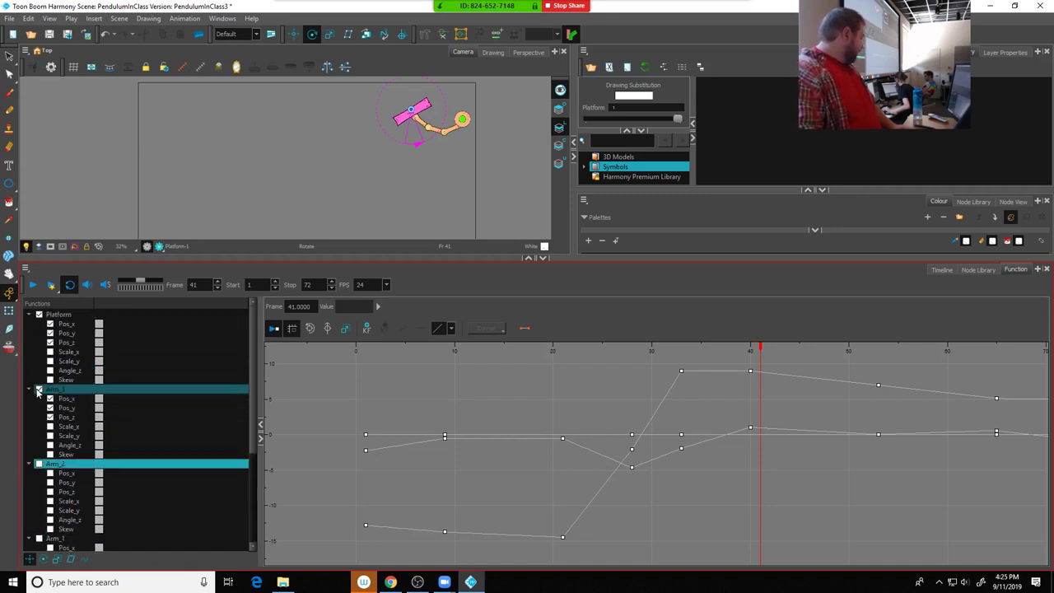
click(57, 316)
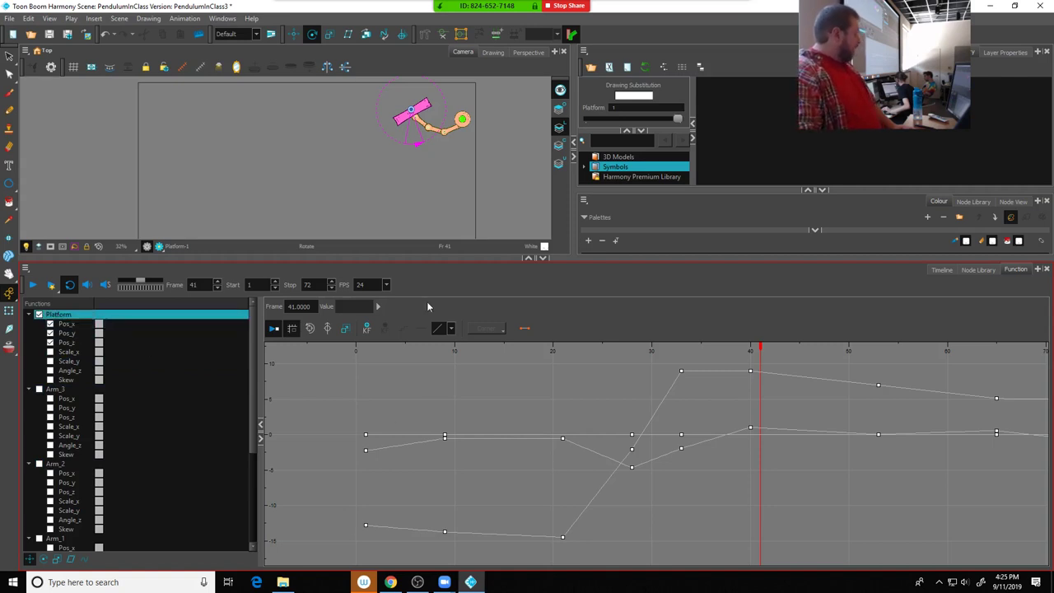
Enlarge the function view and display only the Platform's Pos_x curve, hiding its Pos_y and Pos_z curves
drag(441, 258, 445, 235)
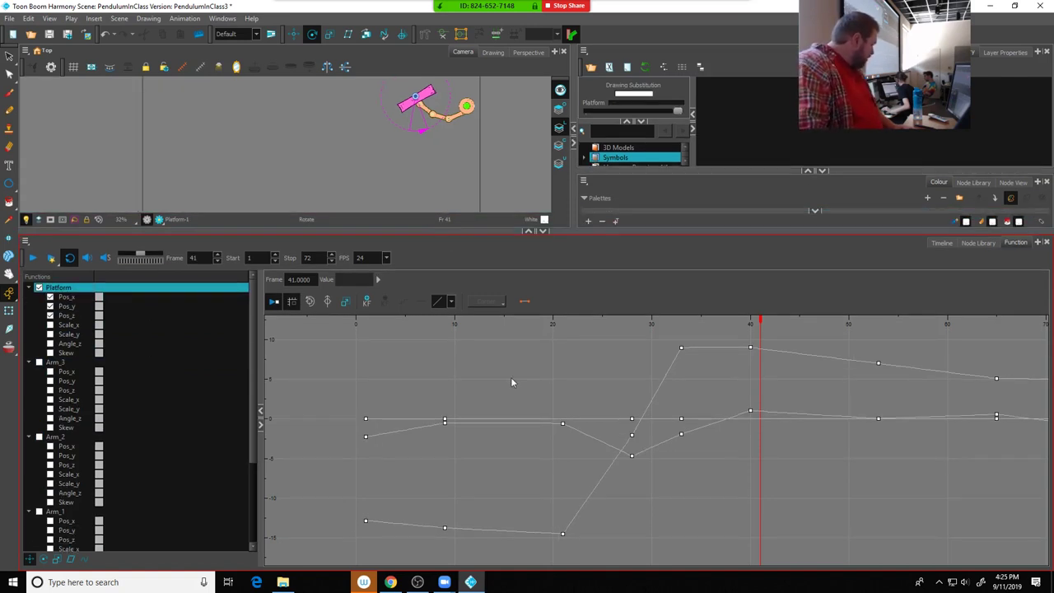
click(78, 297)
click(73, 306)
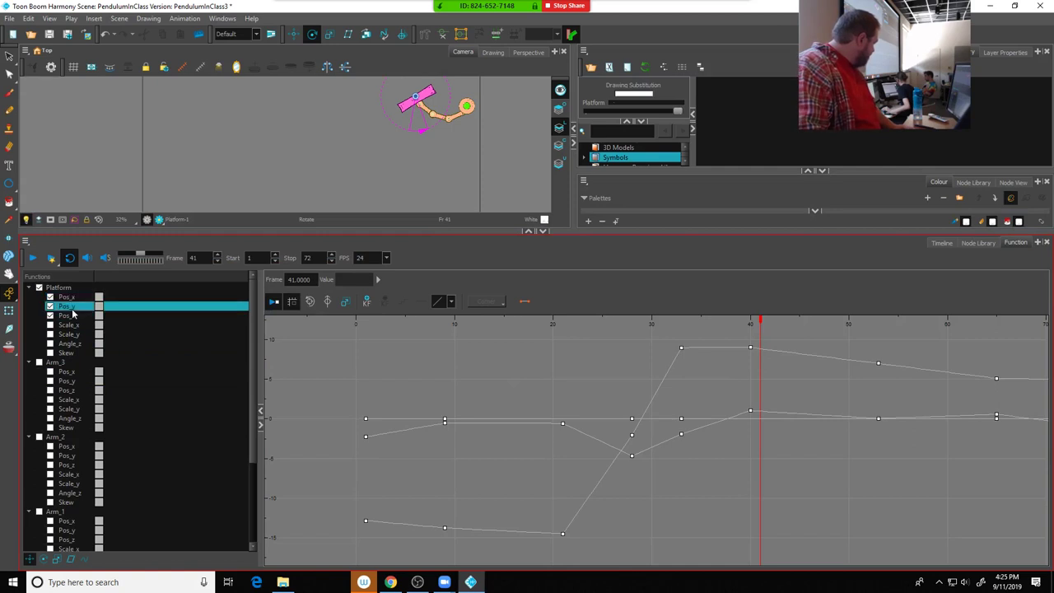
click(73, 317)
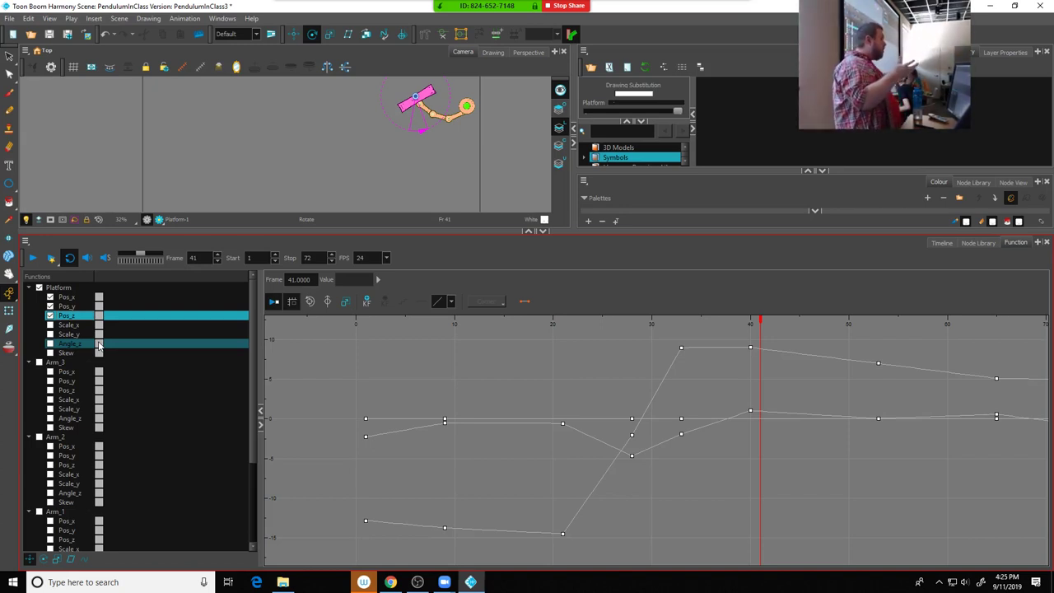
click(50, 306)
click(50, 296)
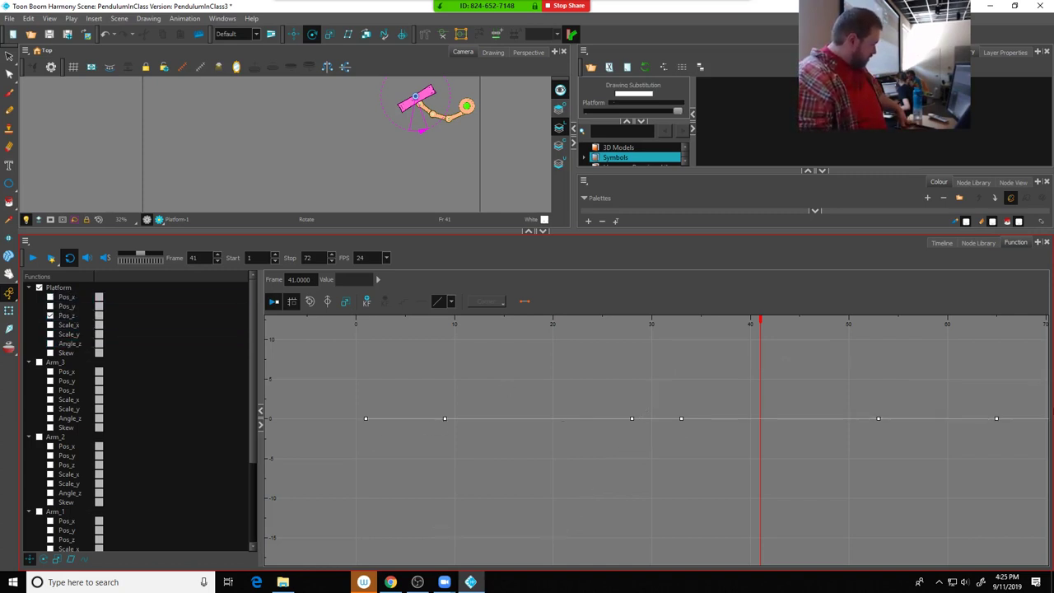
click(50, 315)
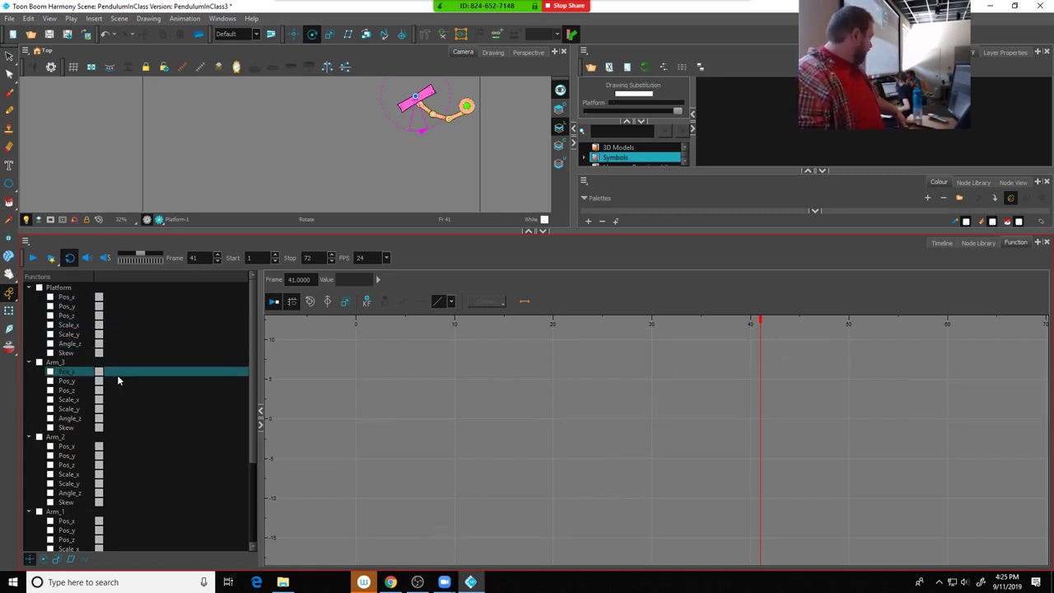
click(50, 297)
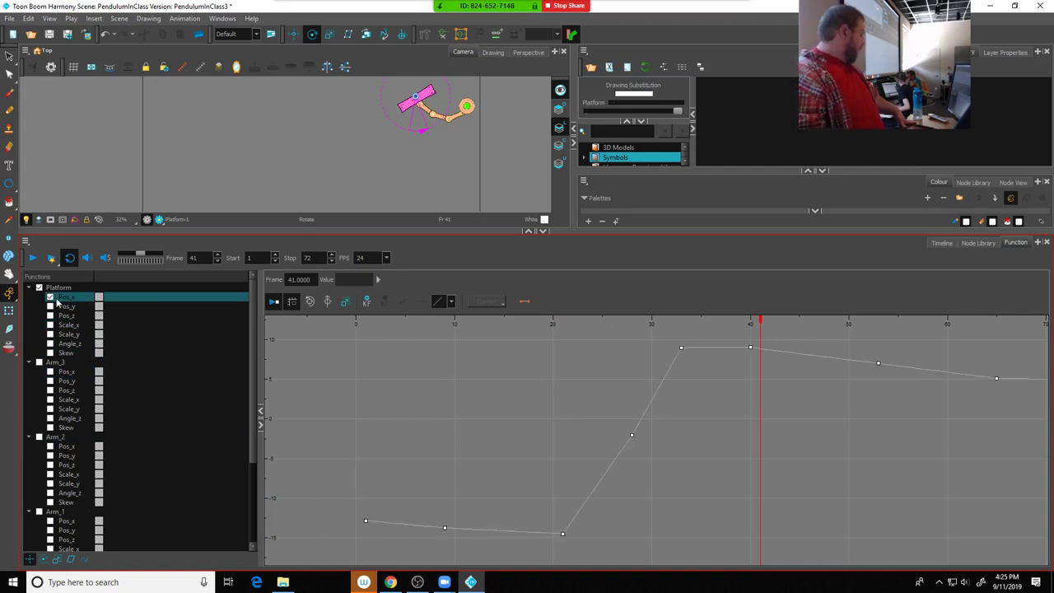
scroll(743, 426, down, 5)
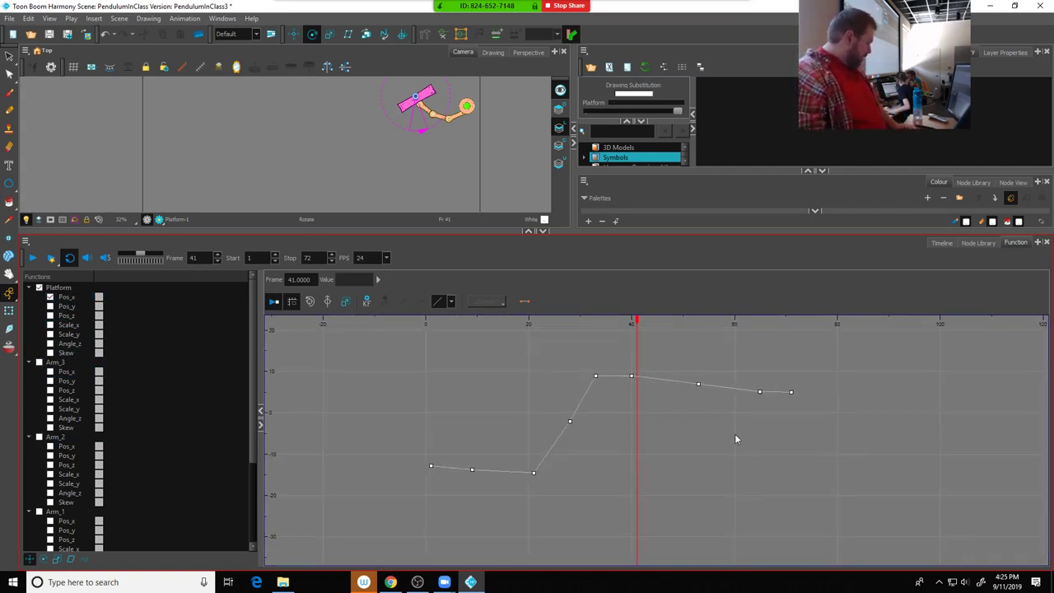
scroll(578, 450, up, 4)
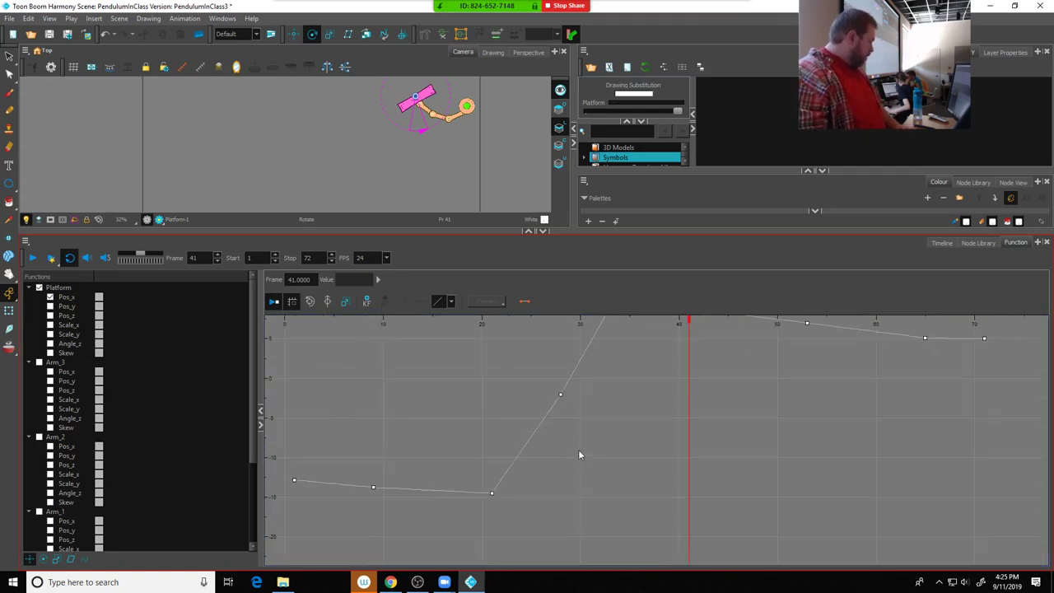
drag(607, 428, 607, 468)
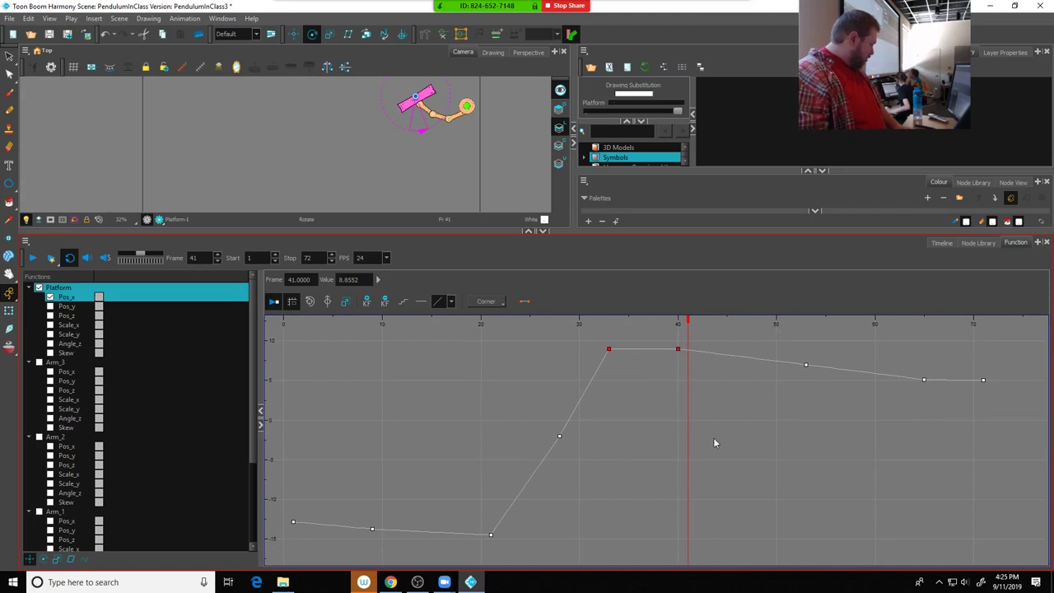
drag(714, 432, 519, 499)
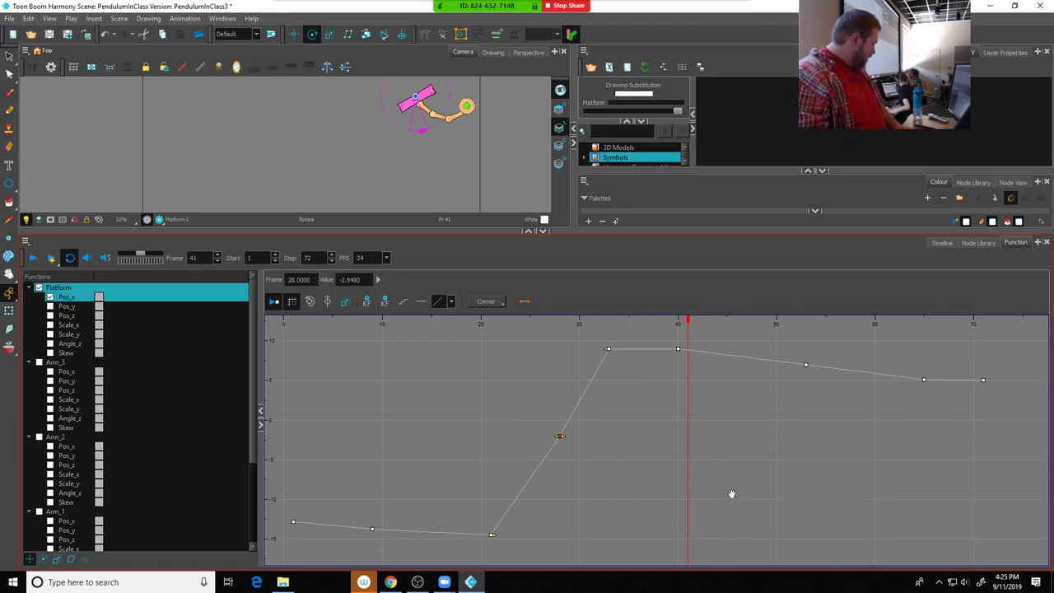
right_click(705, 492)
click(670, 485)
right_click(641, 480)
click(582, 482)
right_click(580, 485)
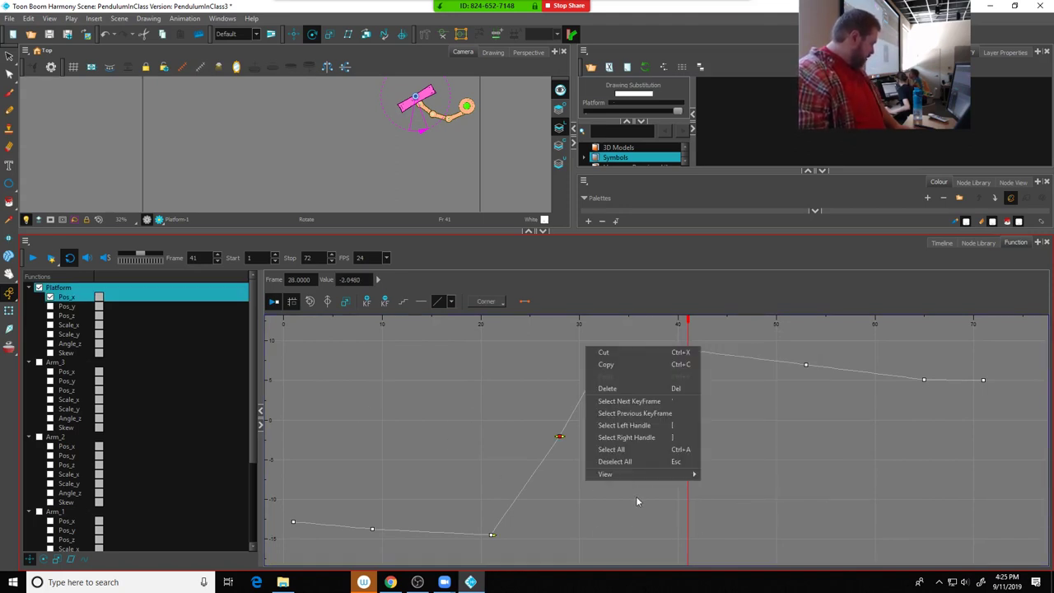
click(606, 498)
right_click(584, 495)
click(634, 497)
Select all keyframes on the Platform's Pos_x curve, set their continuity to Smooth, and apply the S-shaped ease-in-and-out preset
scroll(641, 496, down, 3)
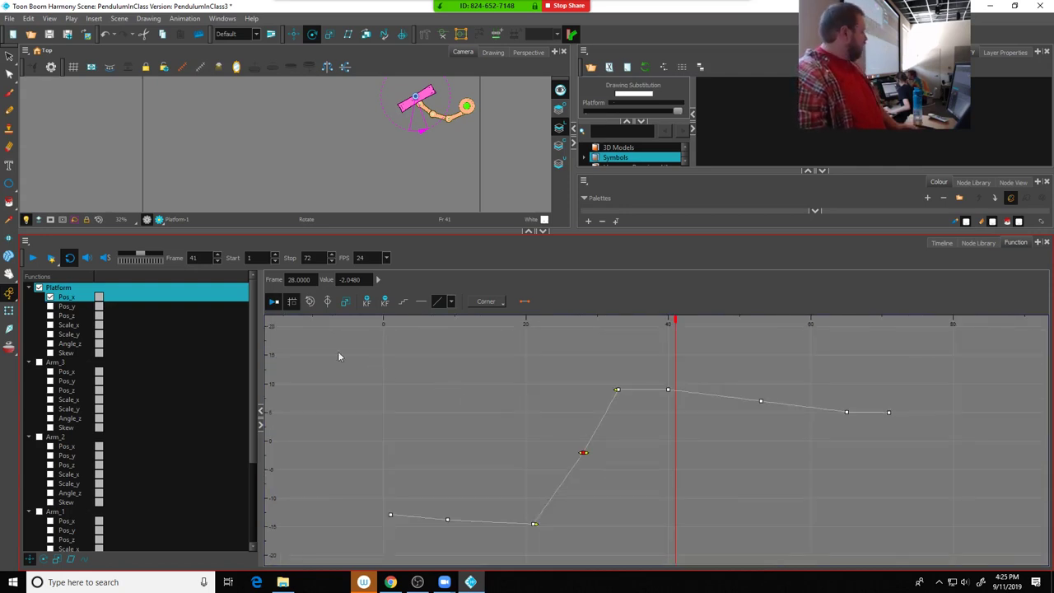
drag(338, 336, 931, 558)
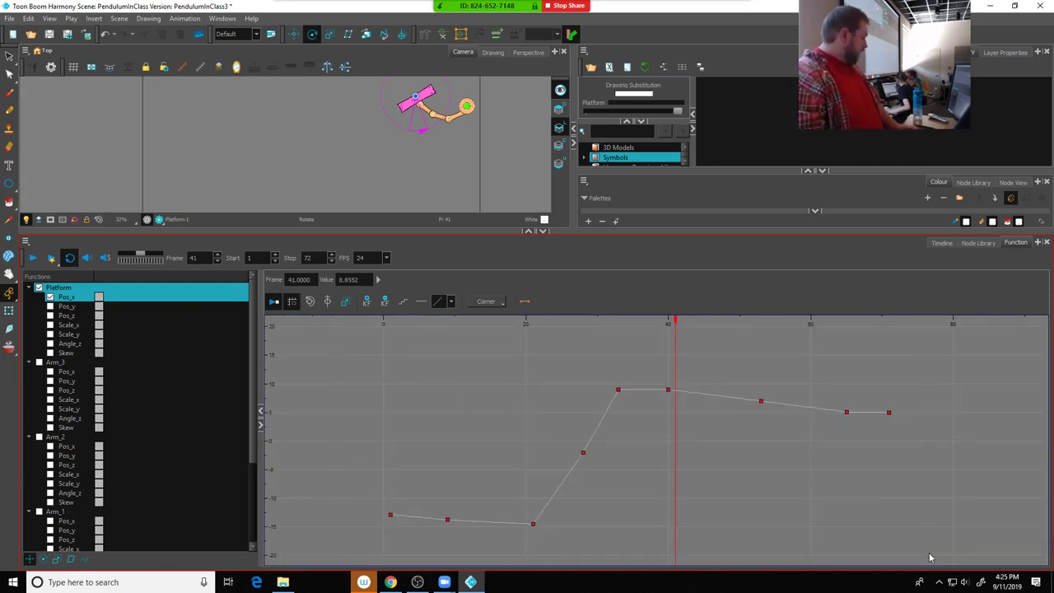
click(501, 303)
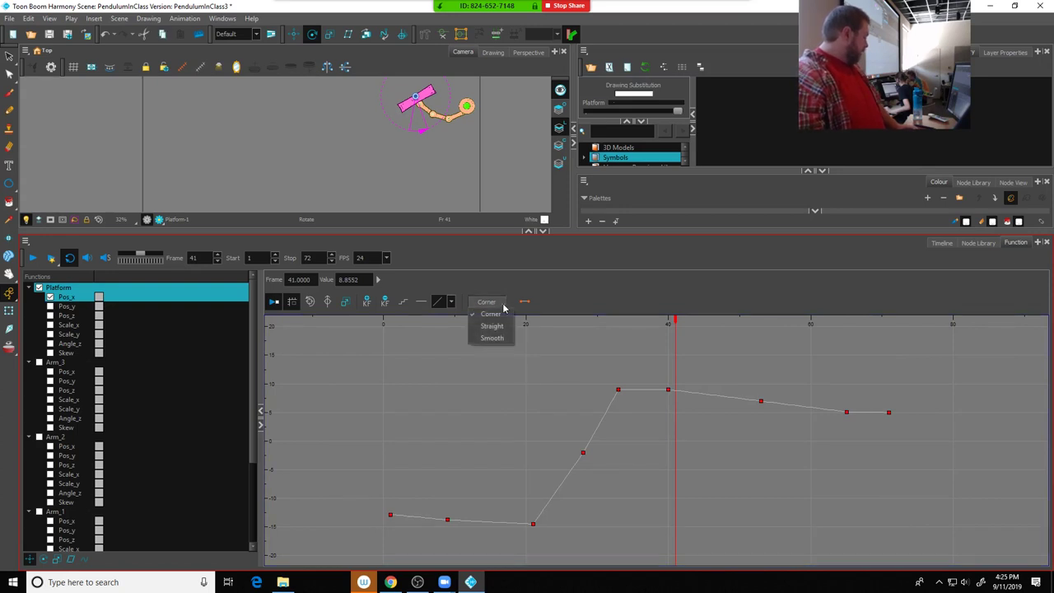
click(493, 339)
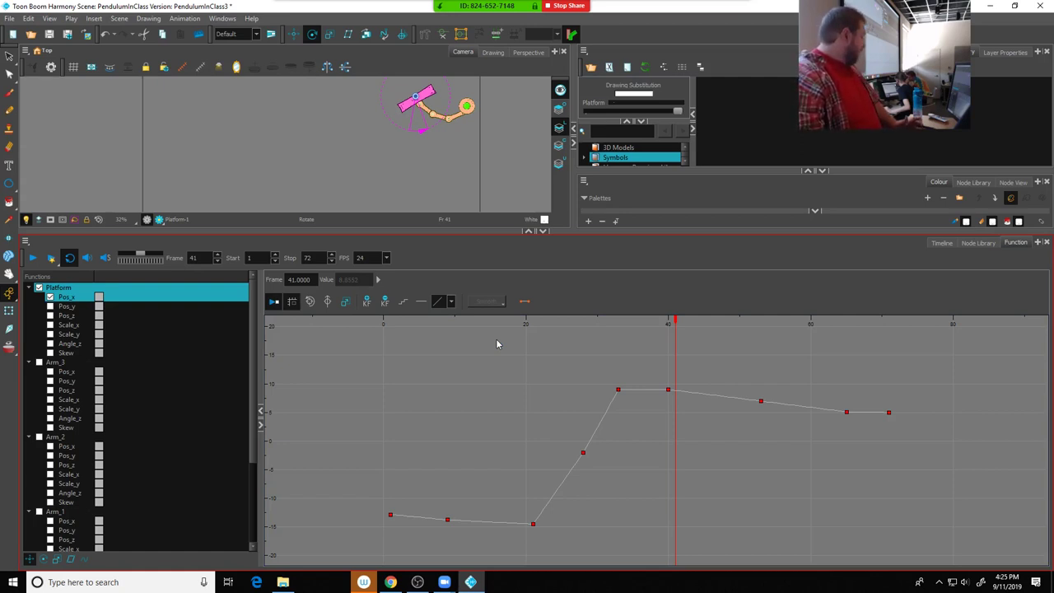
click(451, 302)
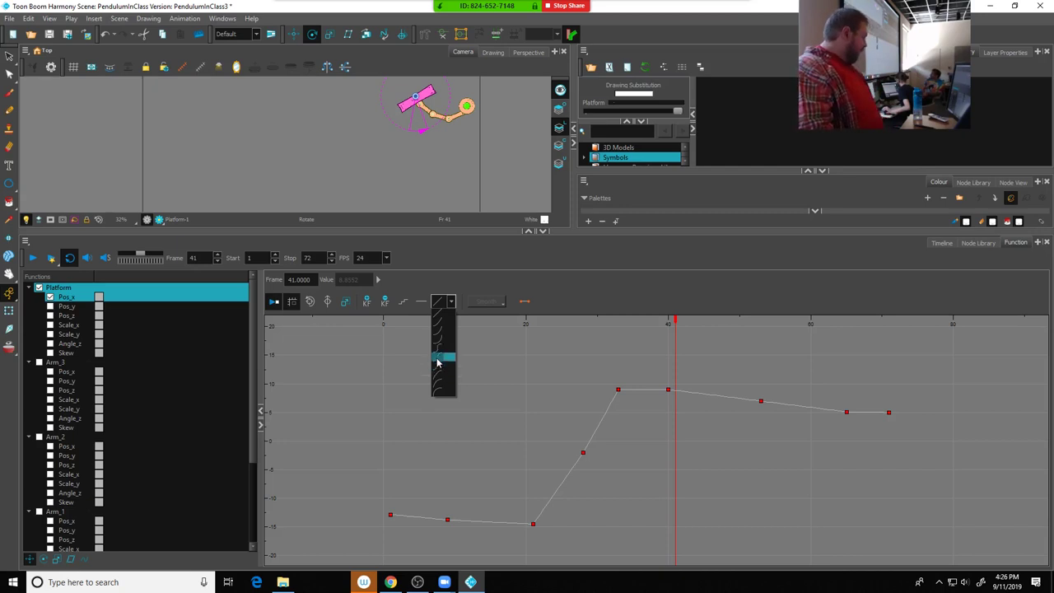
click(438, 359)
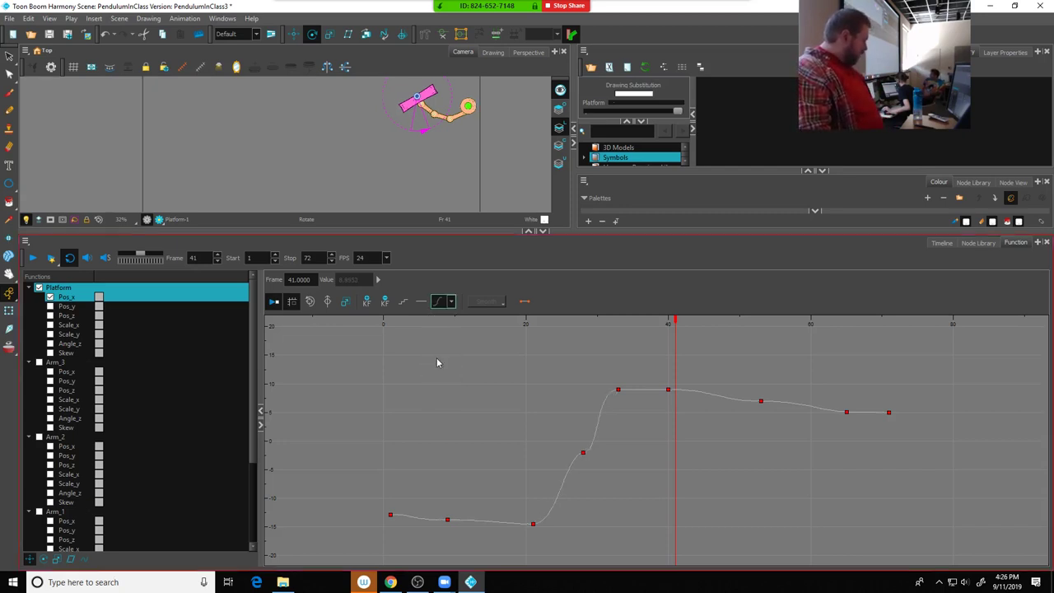
Try the linear easing preset on the Pos_x keyframe at frame 33 and restore its S-shaped ease preset
click(626, 499)
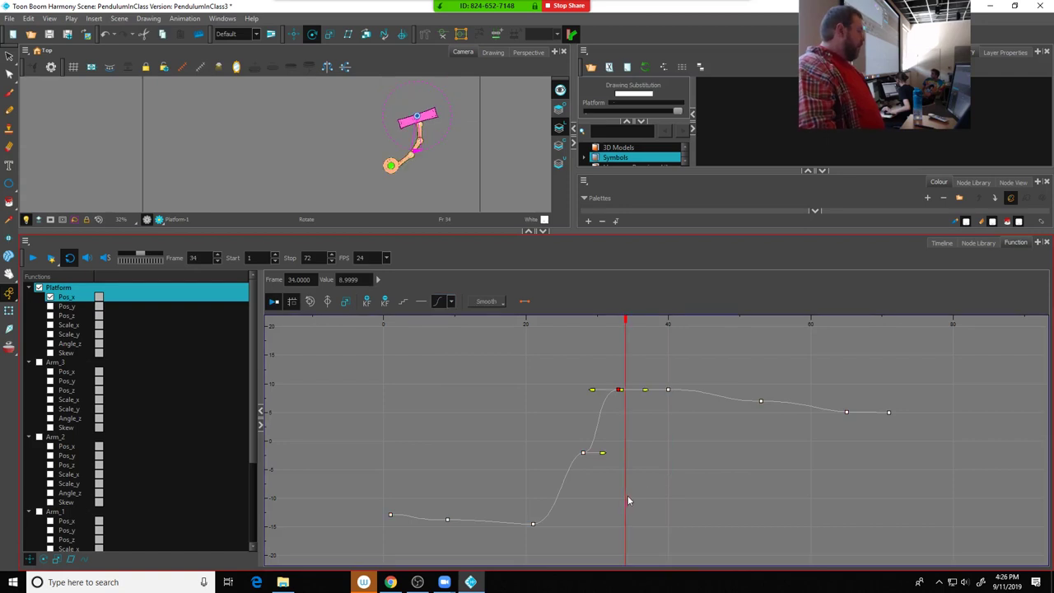
drag(595, 351, 634, 397)
click(672, 435)
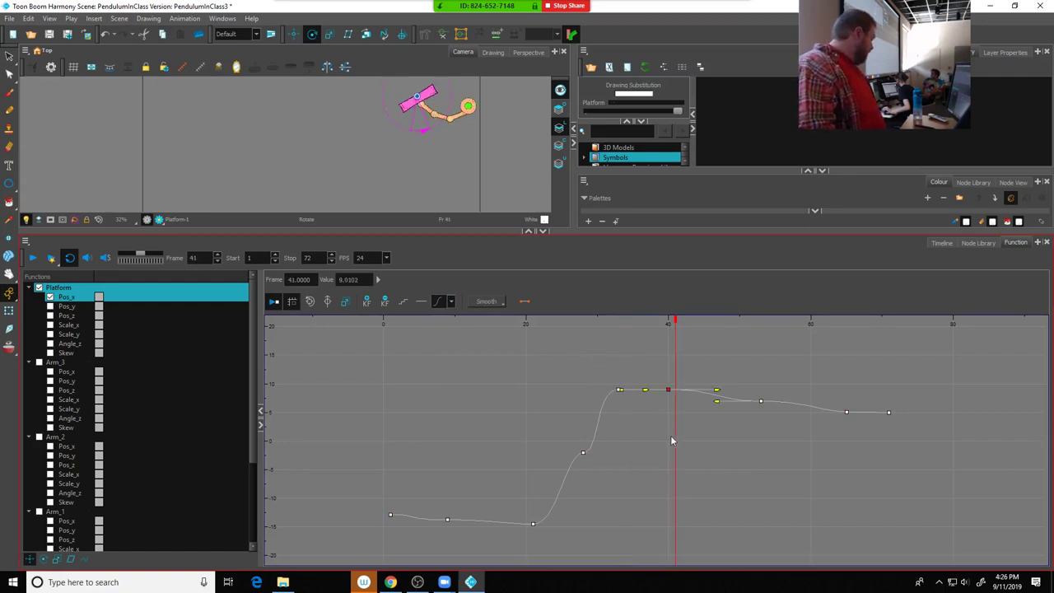
drag(600, 365, 629, 412)
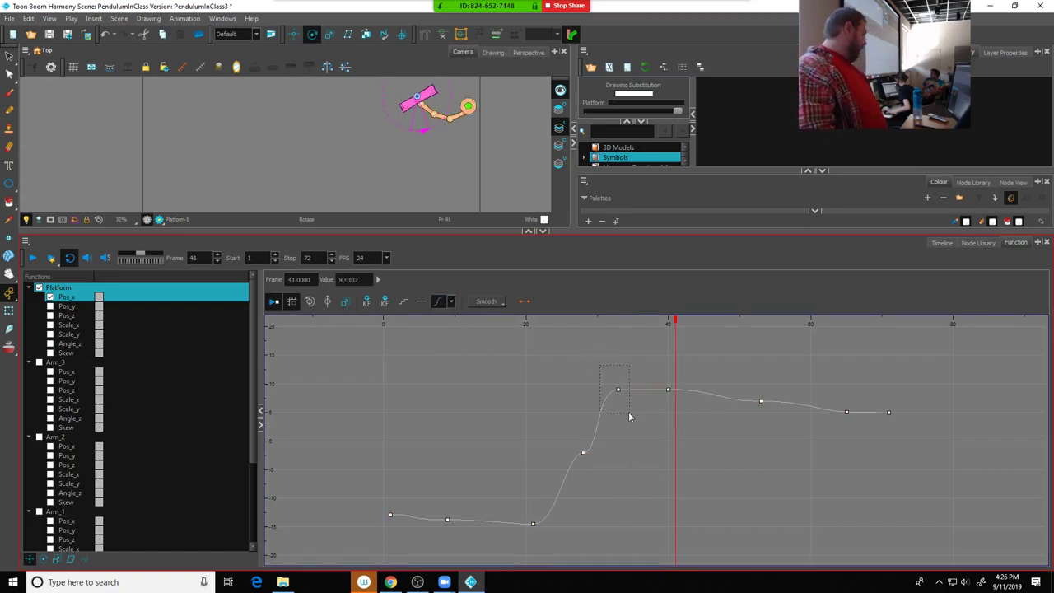
drag(632, 420, 632, 420)
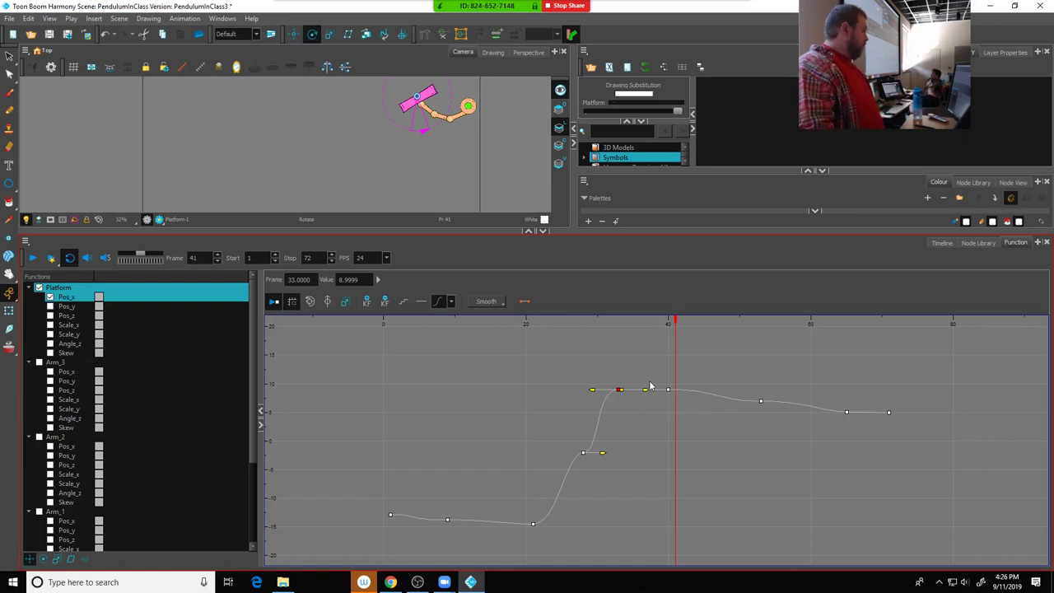
click(442, 303)
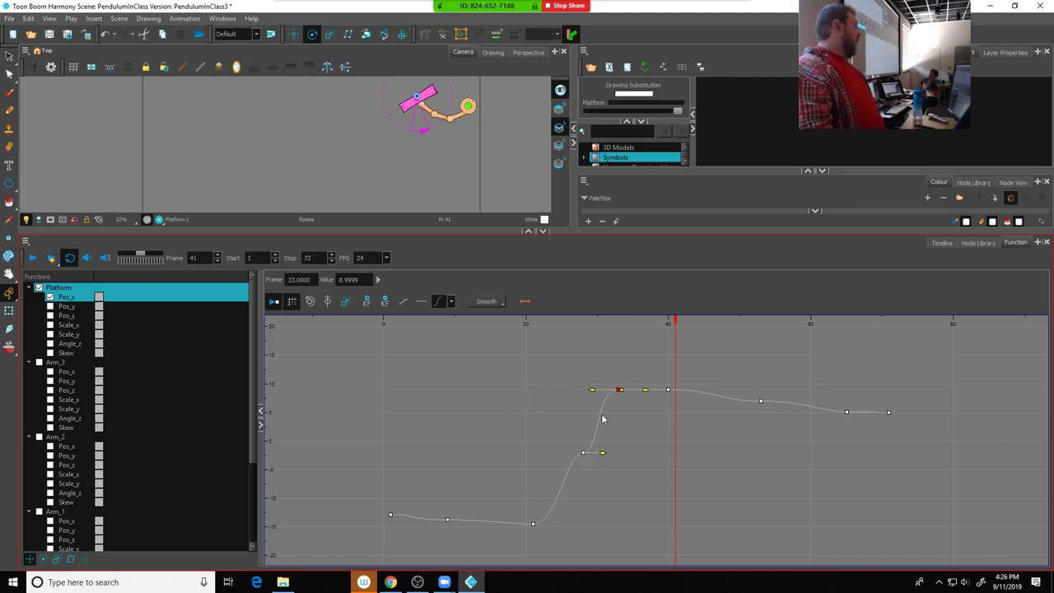
click(451, 303)
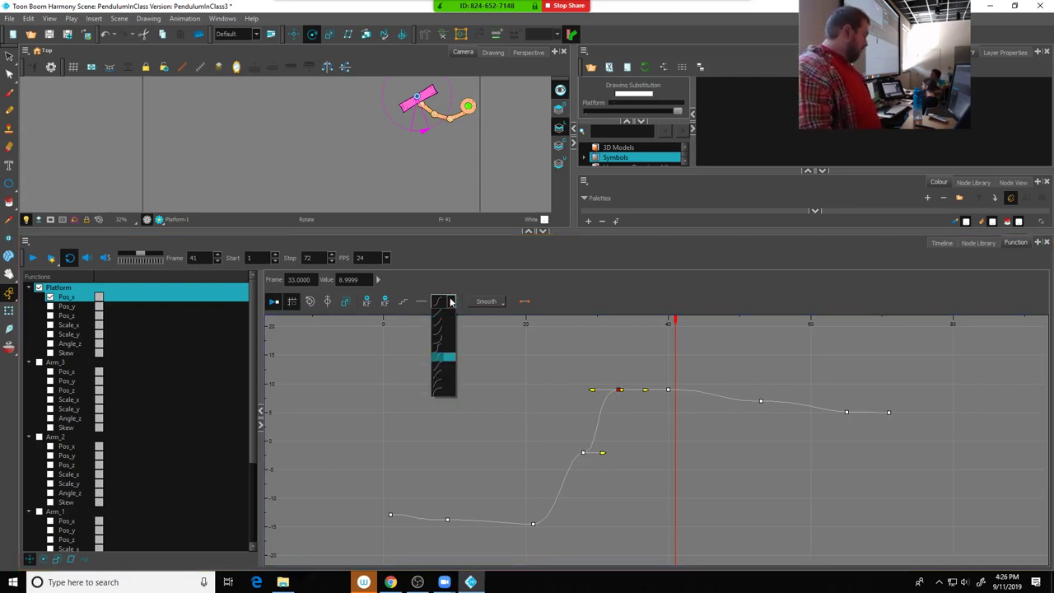
click(443, 314)
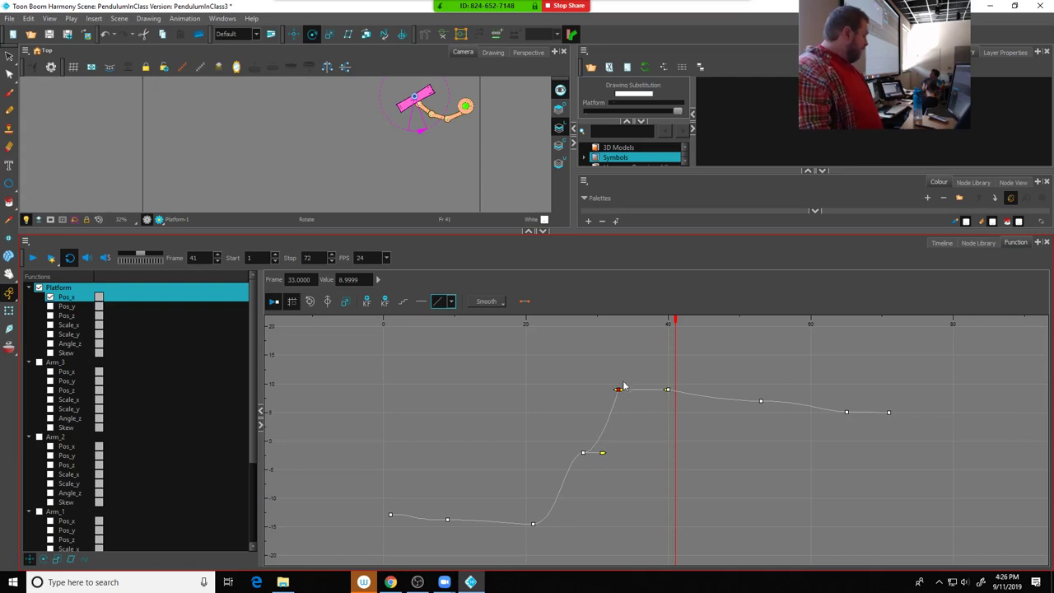
click(450, 302)
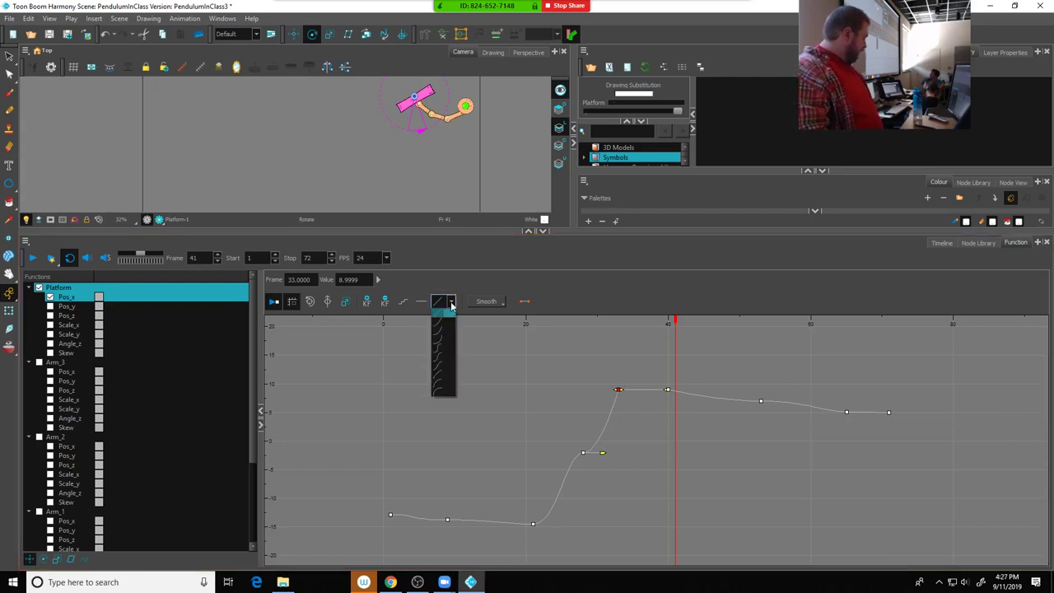
click(437, 360)
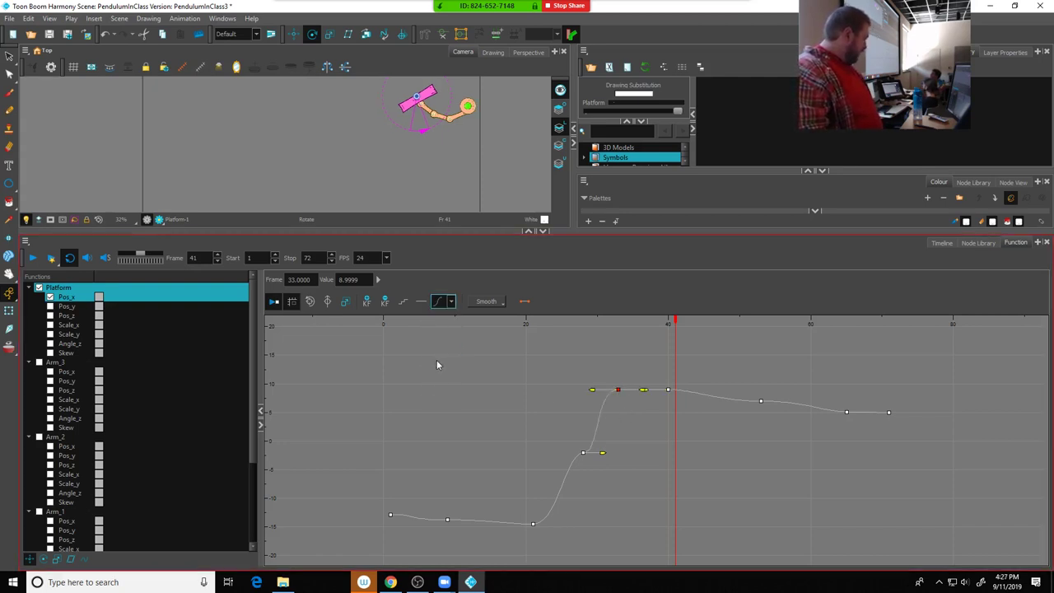
Try lowering the Pos_x keyframe at frame 40 to about 6.12 and undo the move
scroll(702, 398, up, 2)
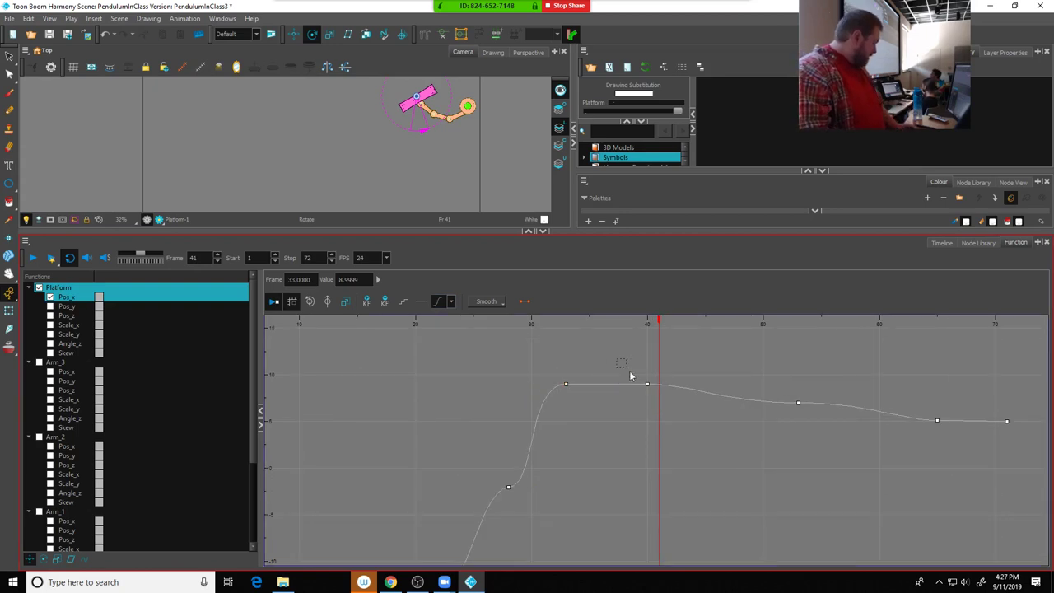
click(648, 384)
click(646, 416)
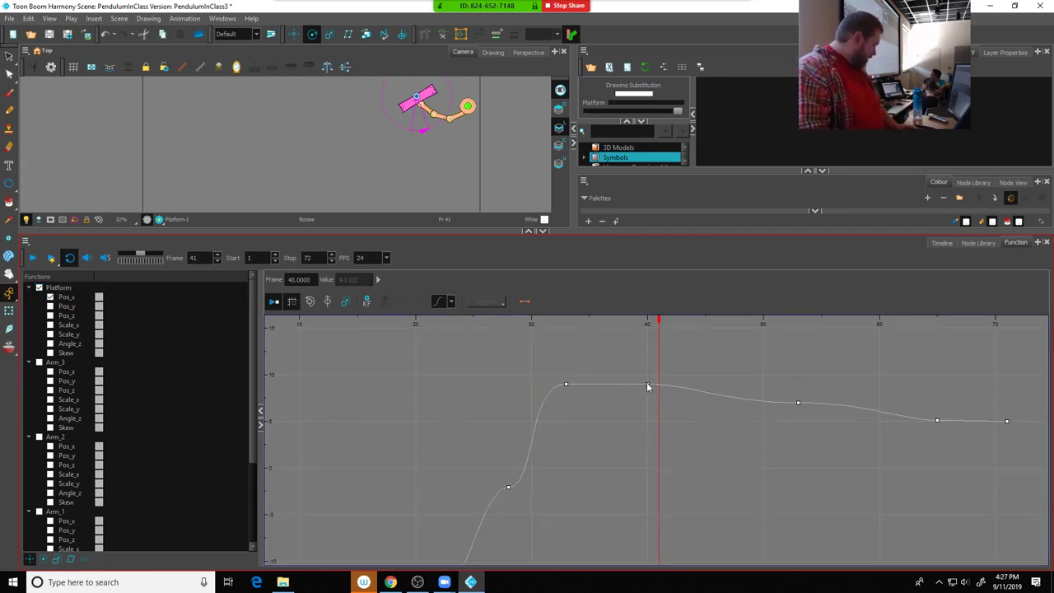
drag(648, 384, 647, 410)
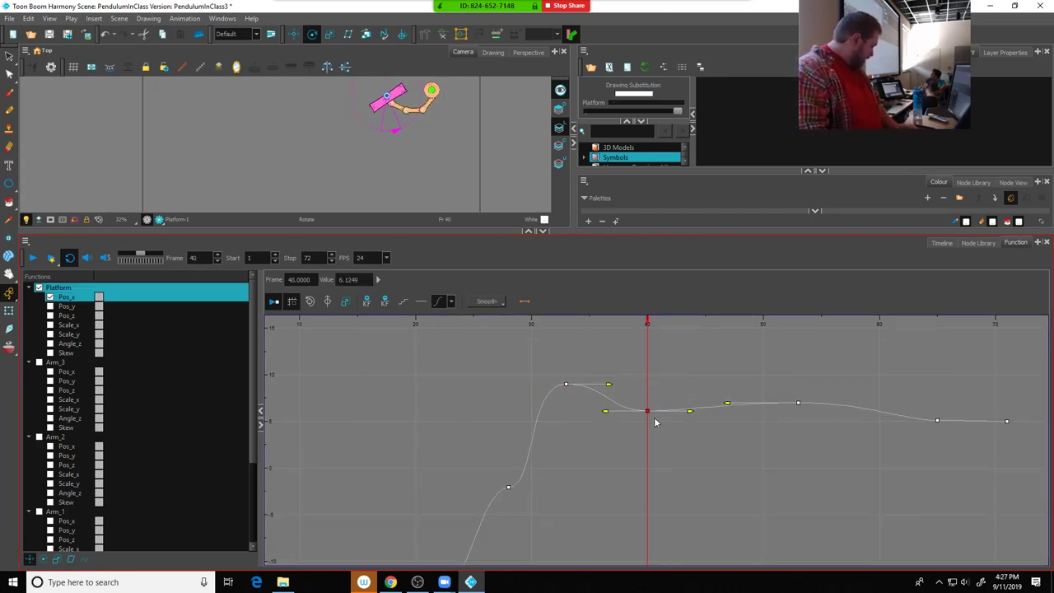
key(ctrl+z)
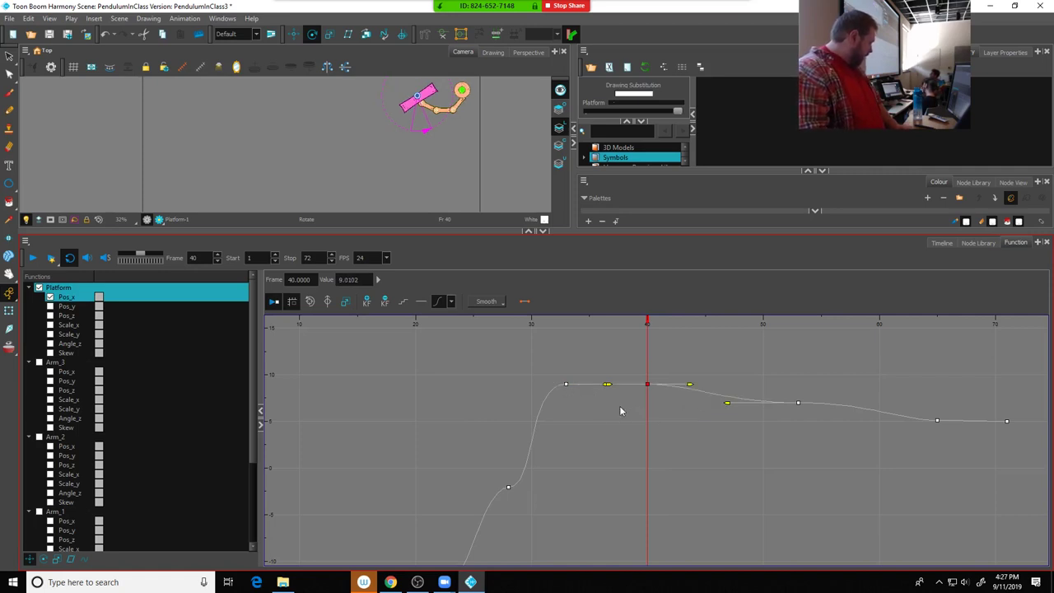
Tilt the handles of the Pos_x keyframes at frames 53 and 28 along the curve's direction to smooth the motion through them
click(601, 439)
scroll(587, 446, down, 3)
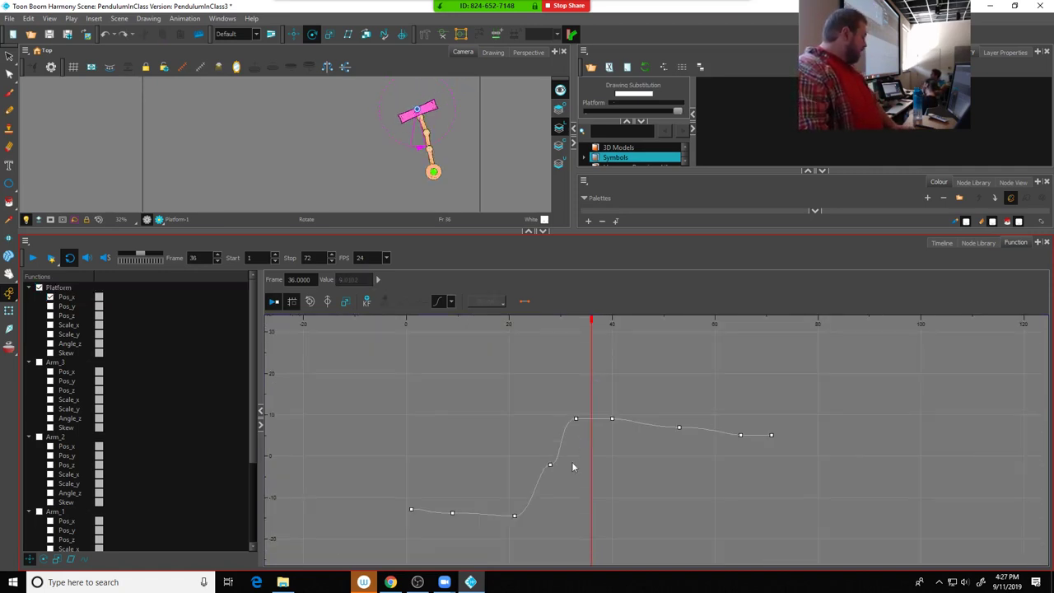
scroll(574, 467, up, 2)
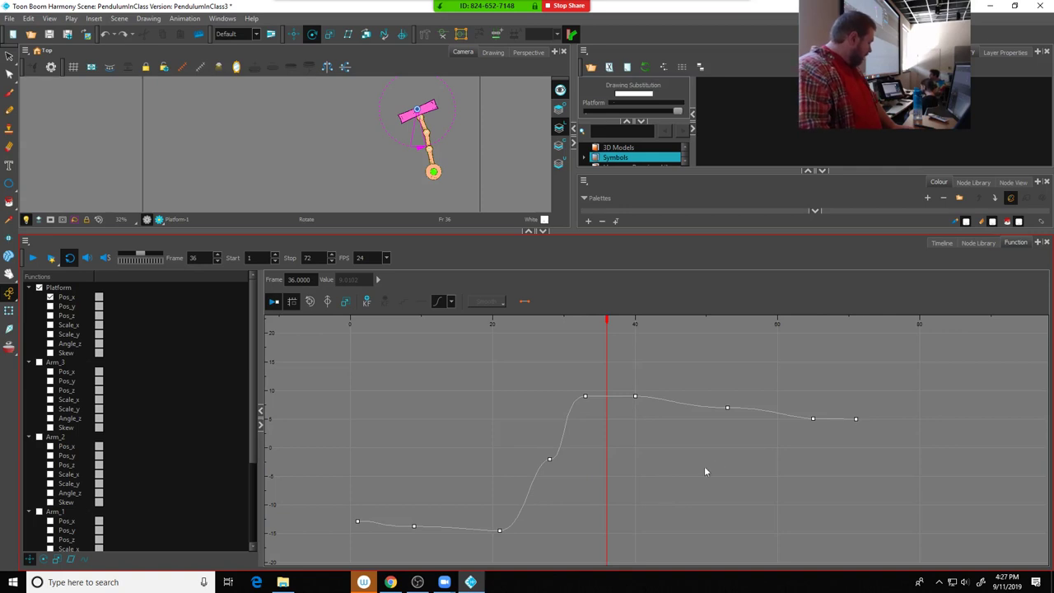
click(727, 408)
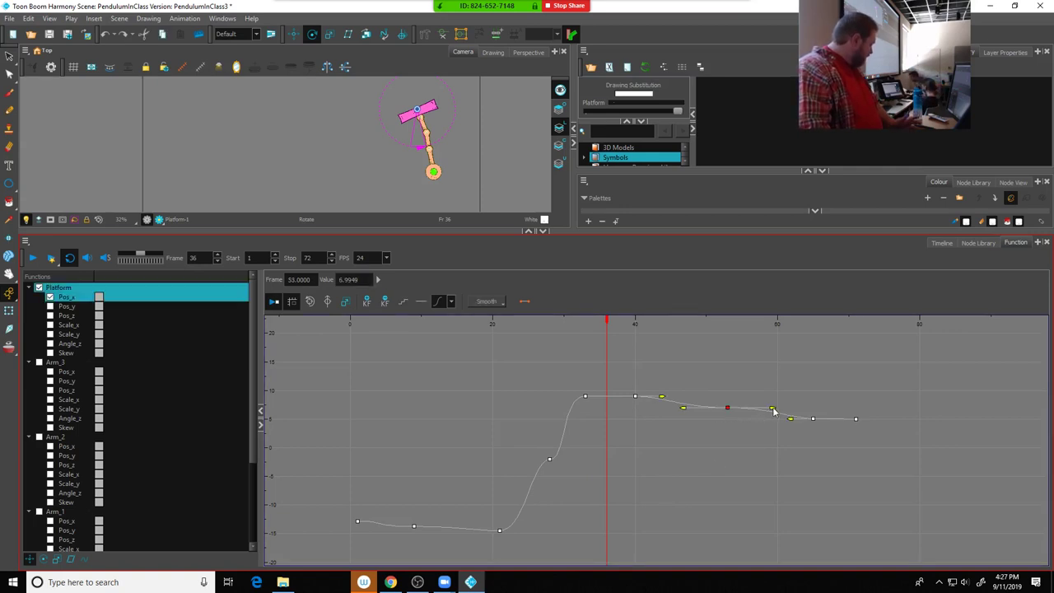
drag(772, 407, 769, 416)
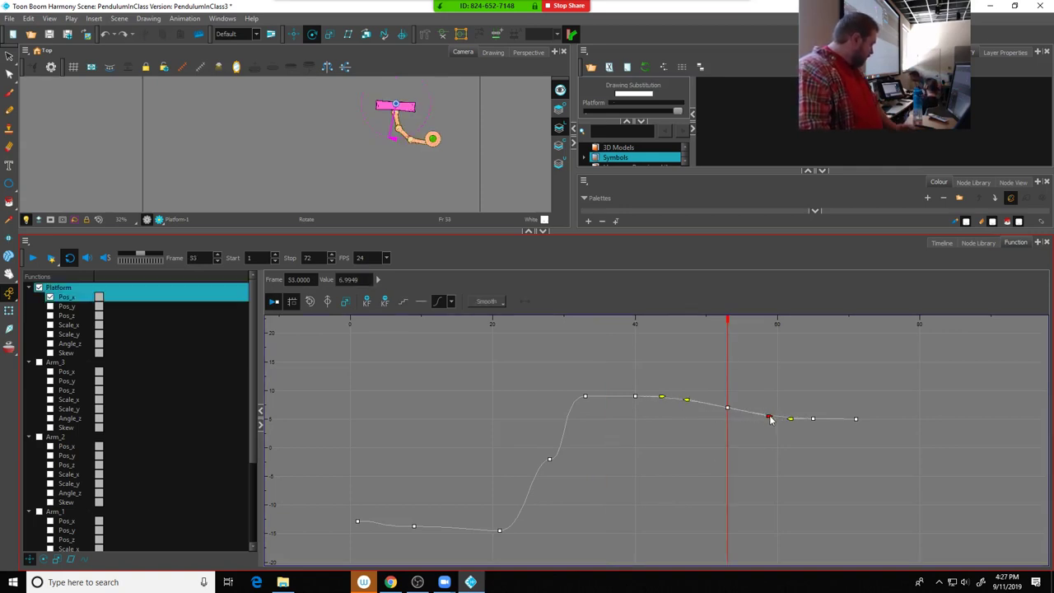
click(549, 459)
drag(537, 476, 538, 481)
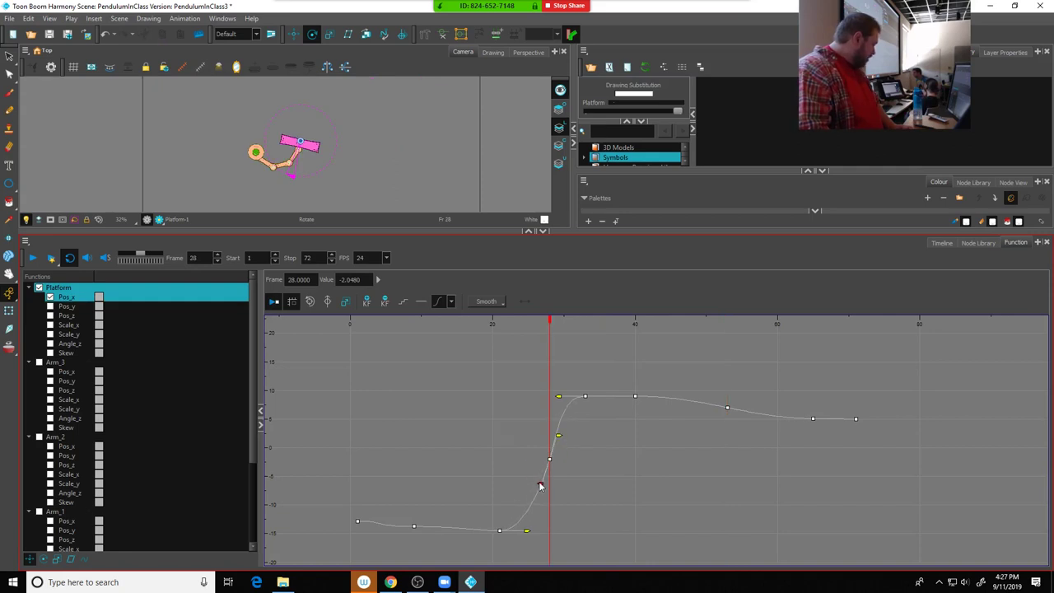
Tilt the handles of the Pos_x keyframes at frames 9 and 1 along the curve's gentle downward slope
click(413, 525)
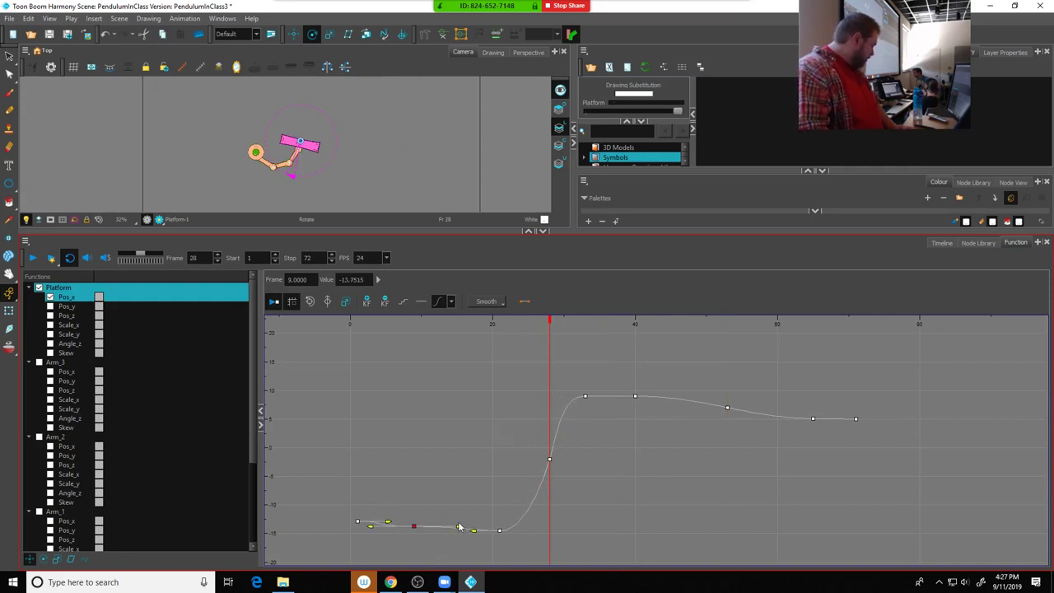
mouse_move(458, 532)
mouse_down()
mouse_move(442, 524)
mouse_move(405, 538)
mouse_move(453, 532)
mouse_move(440, 531)
mouse_up()
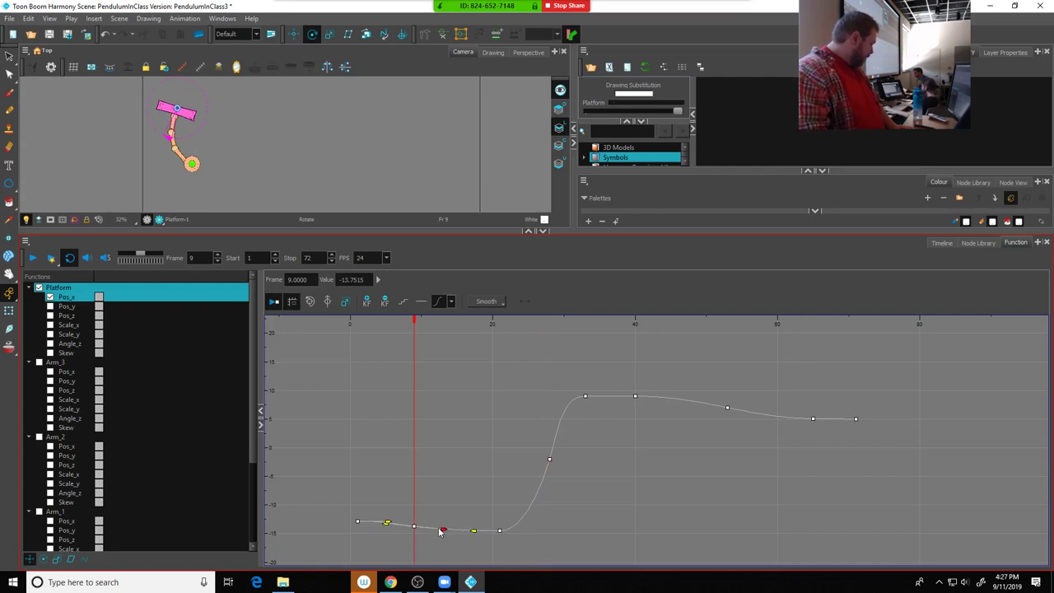
click(387, 523)
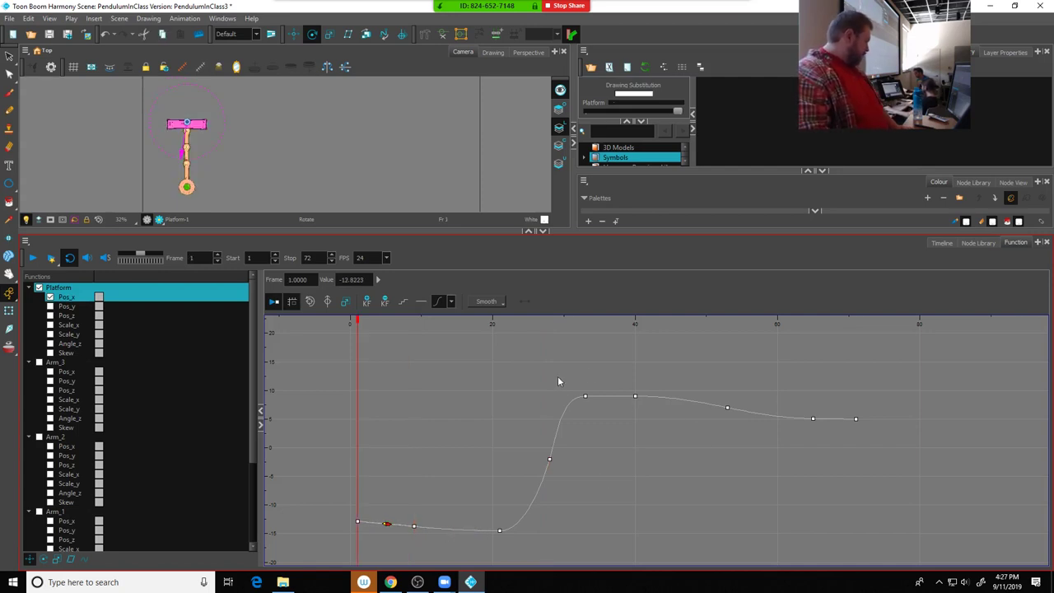
Lower the Pos_x keyframe at frame 33 to about 7.37 with its handles tilted along the rise, and switch to the Translate tool
drag(647, 415, 645, 412)
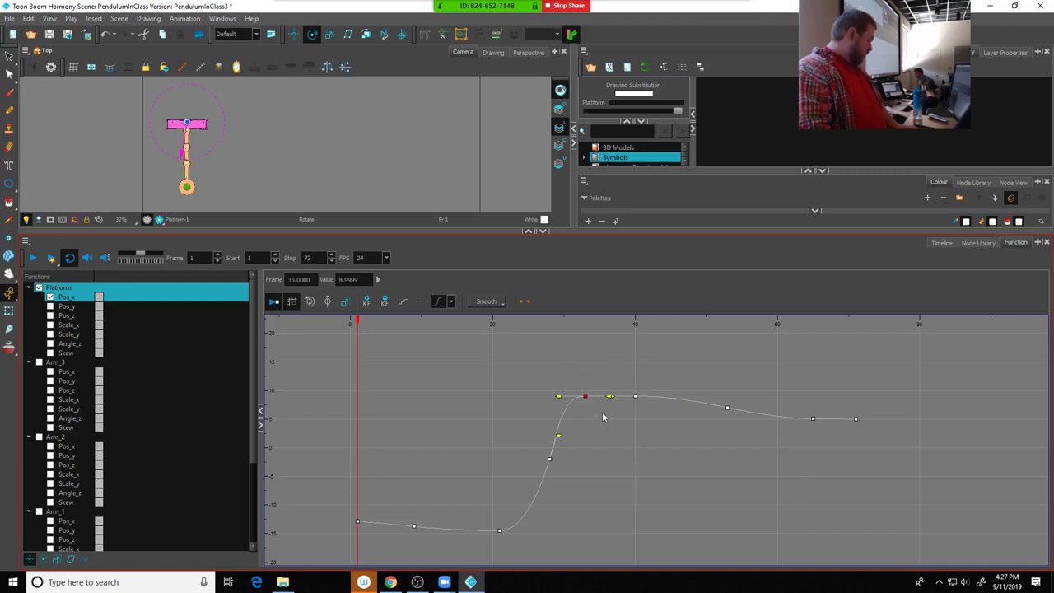
click(576, 412)
click(585, 397)
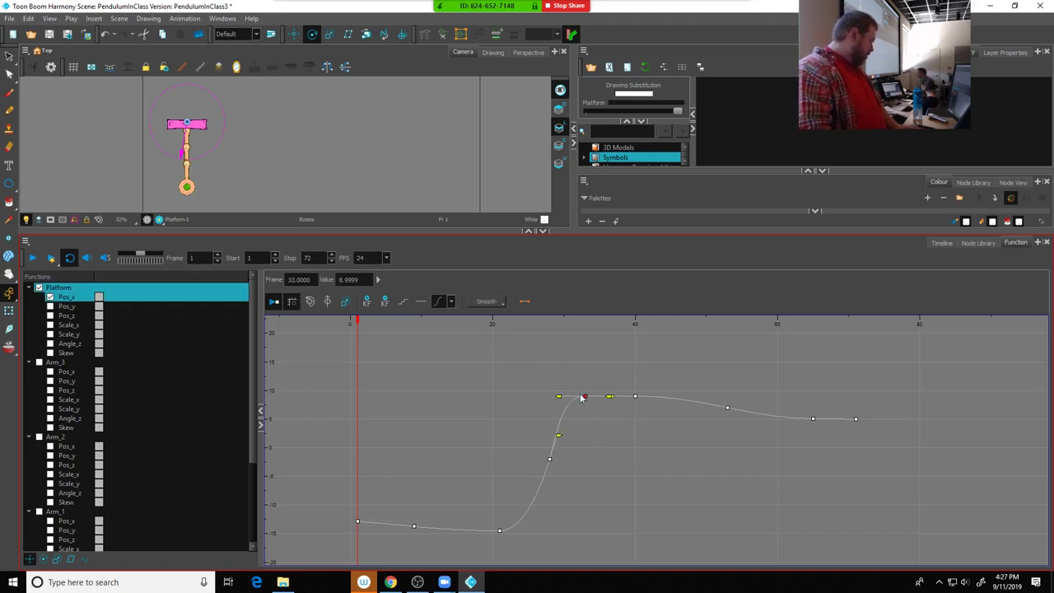
drag(586, 396, 563, 420)
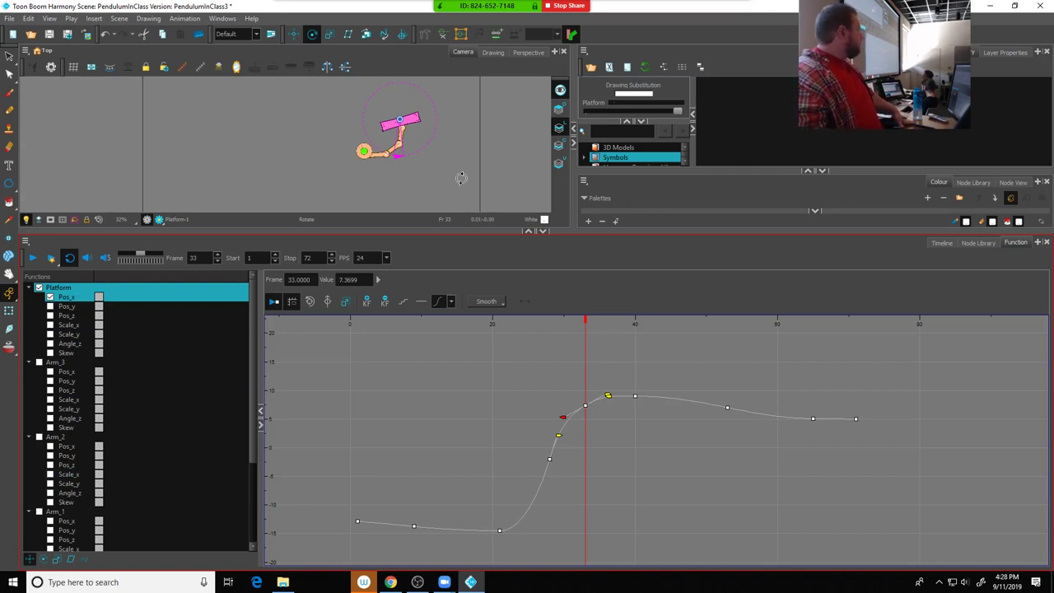
click(294, 34)
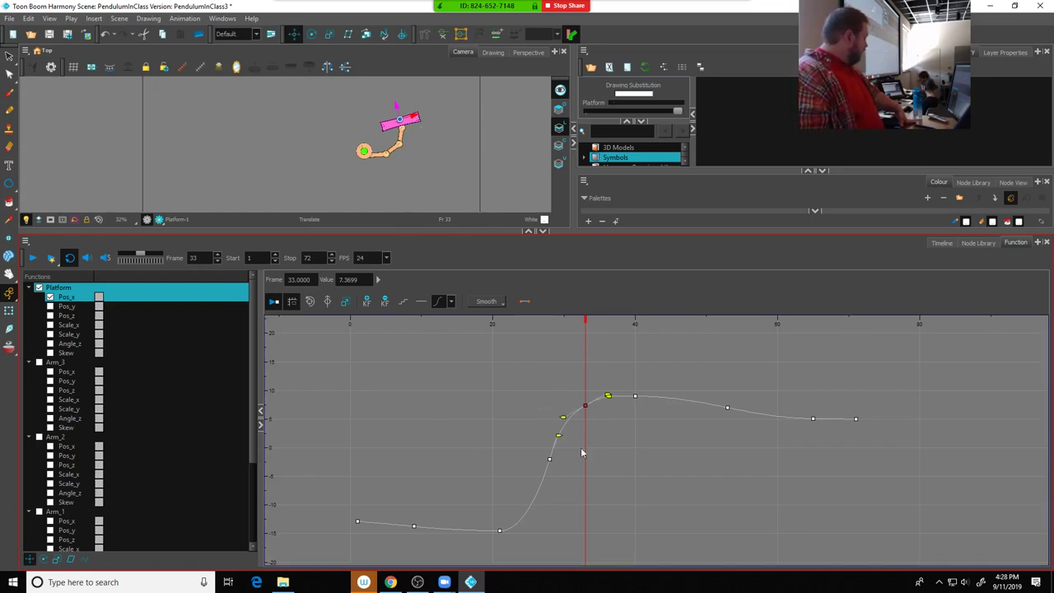
Try raising the Pos_x keyframe at frame 33 to about 12.64 and lowering it to about 0.75, undoing each move
drag(585, 407, 585, 378)
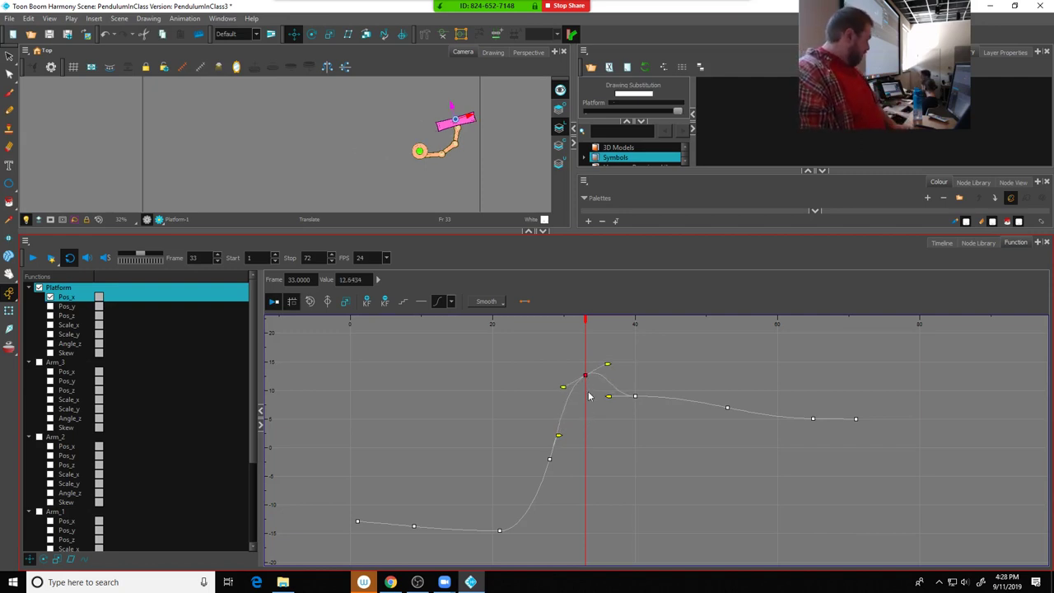
key(ctrl+z)
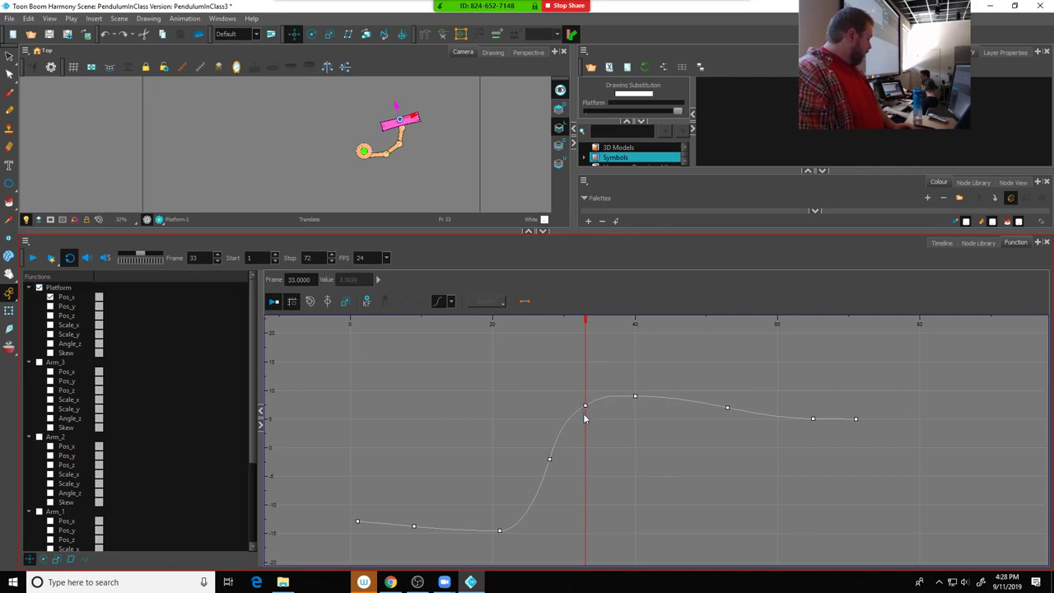
click(585, 407)
drag(585, 409, 588, 445)
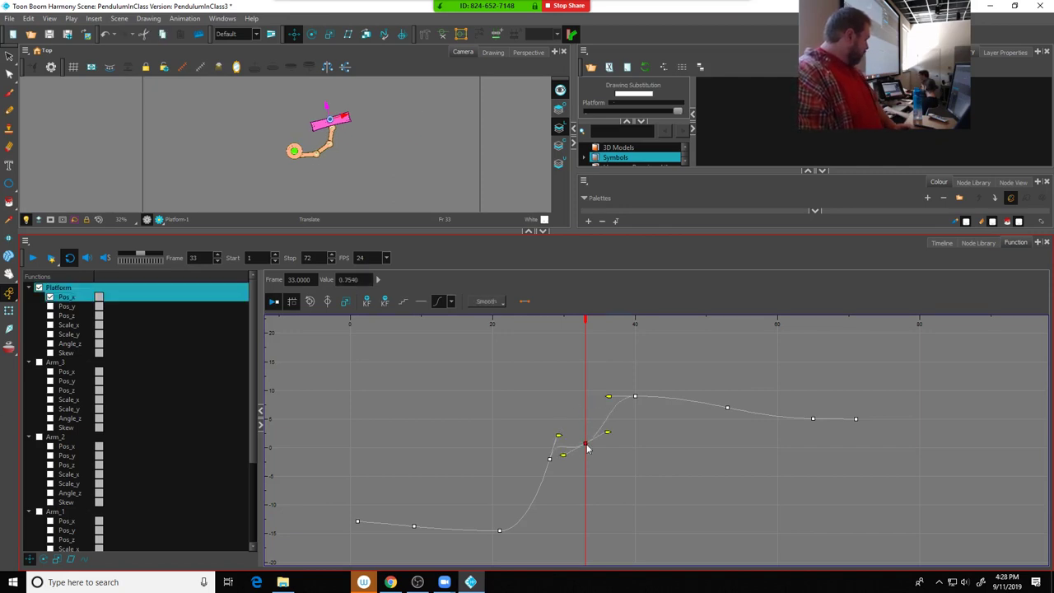
key(ctrl+z)
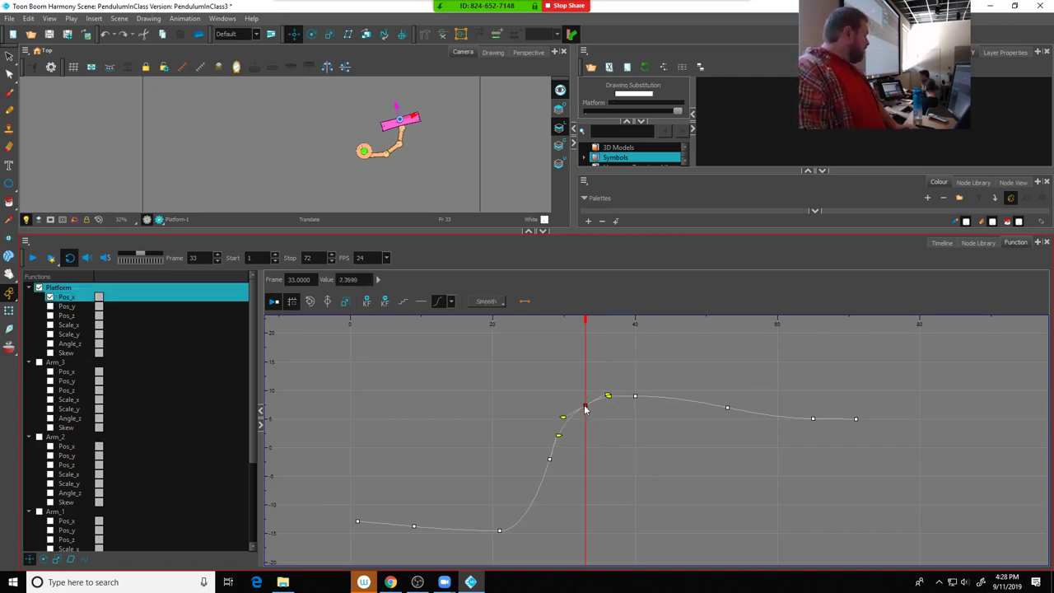
Adjust the Pos_x keyframes to about 7.47 at frame 33, about -2.91 at frame 28 and about 9.49 at frame 40
drag(586, 408, 585, 404)
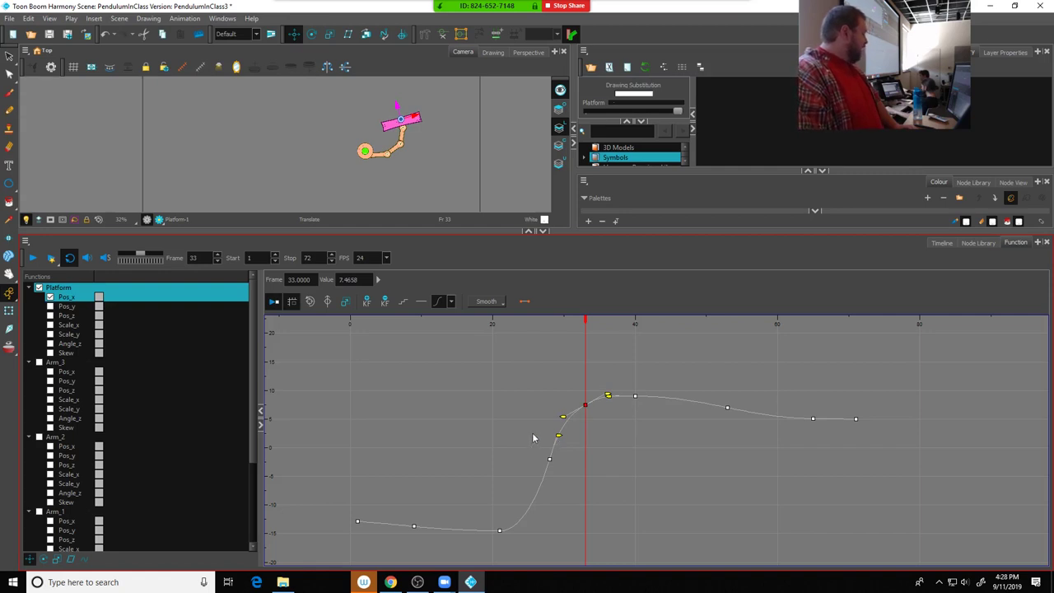
click(550, 459)
click(550, 466)
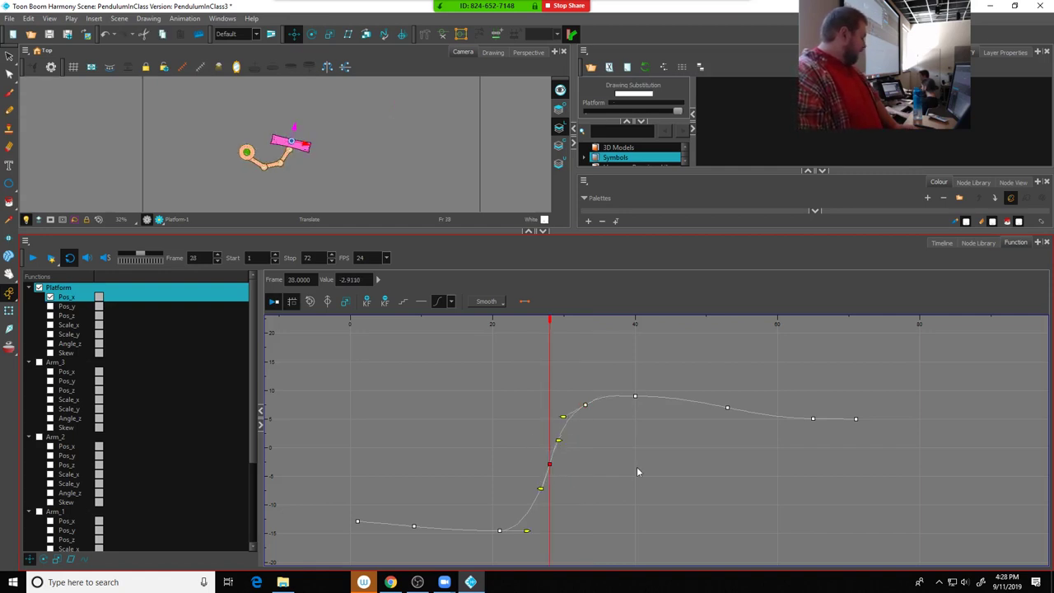
click(584, 405)
click(635, 396)
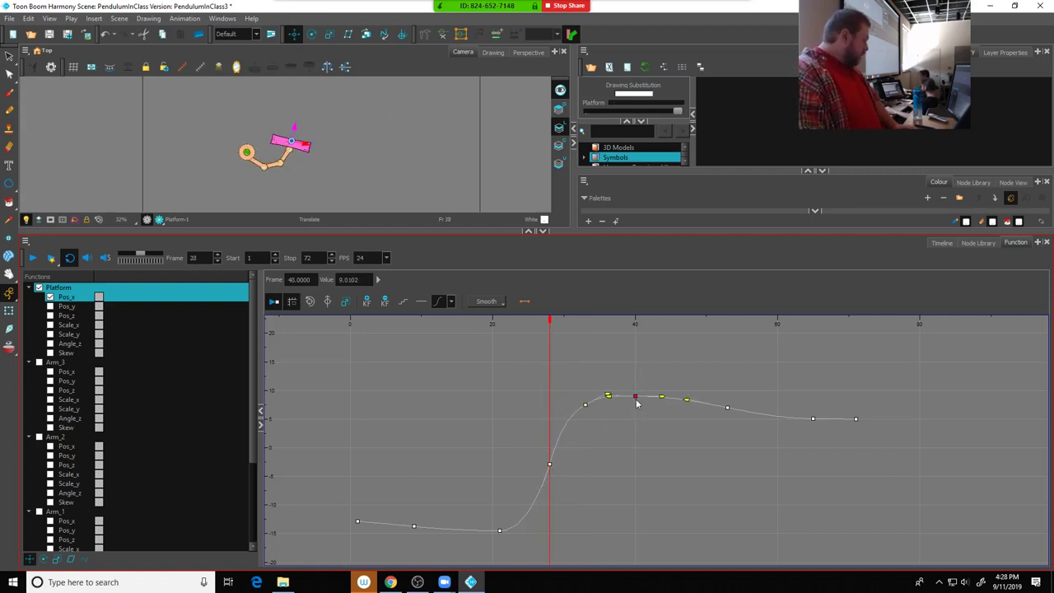
drag(637, 400, 636, 393)
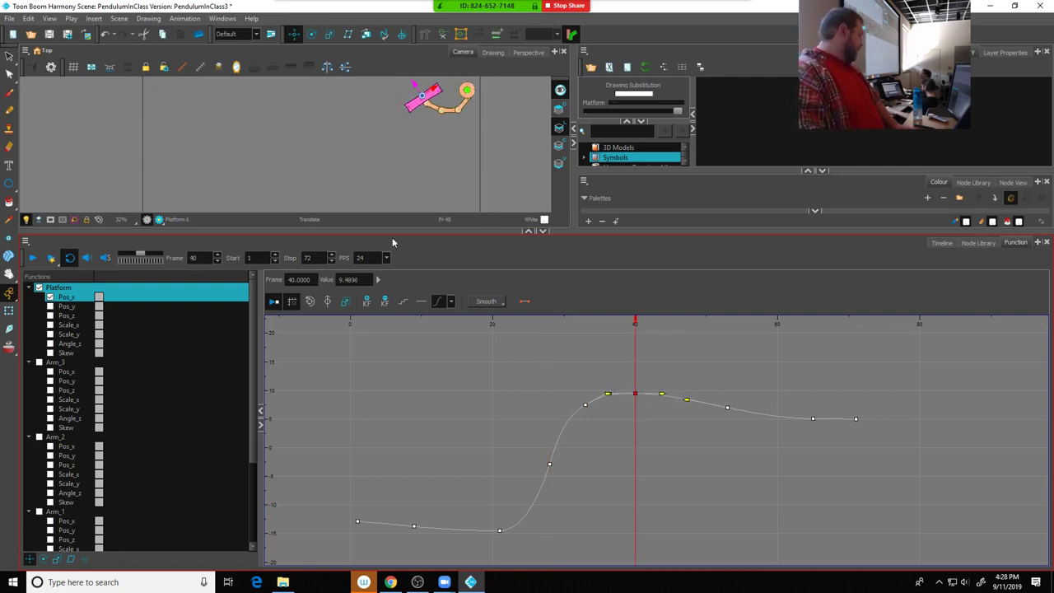
Play back the pendulum animation in an enlarged camera view, stop it, and scrub the playhead to frame 60
drag(393, 234, 395, 338)
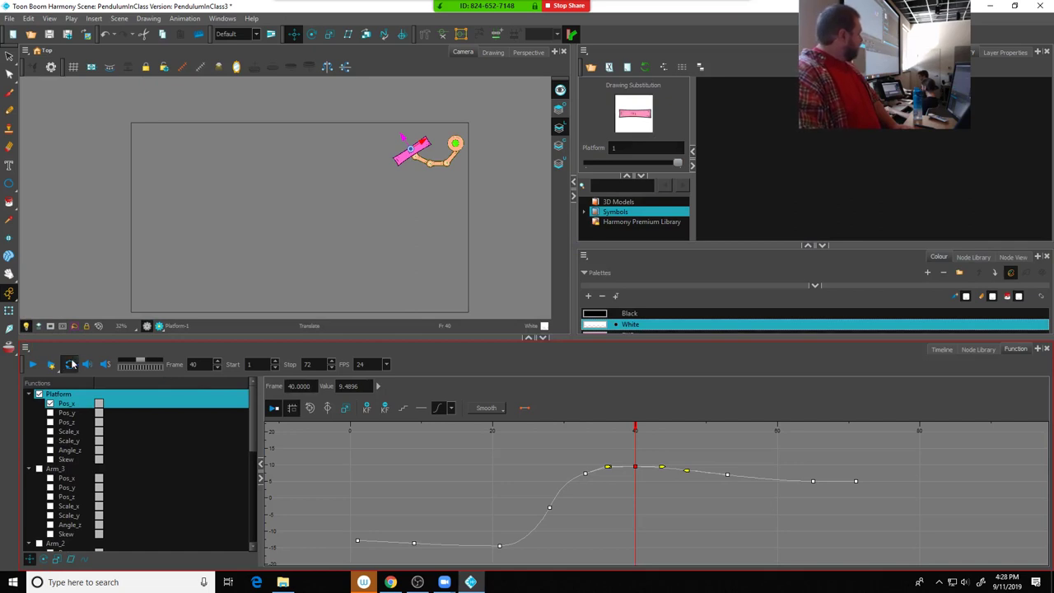
click(33, 365)
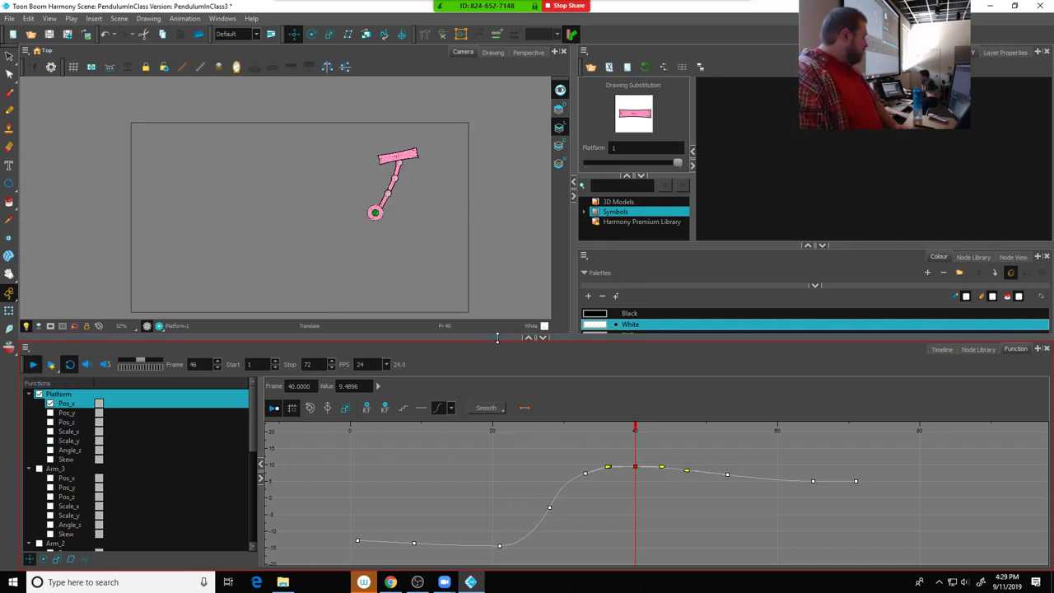
drag(499, 339, 499, 247)
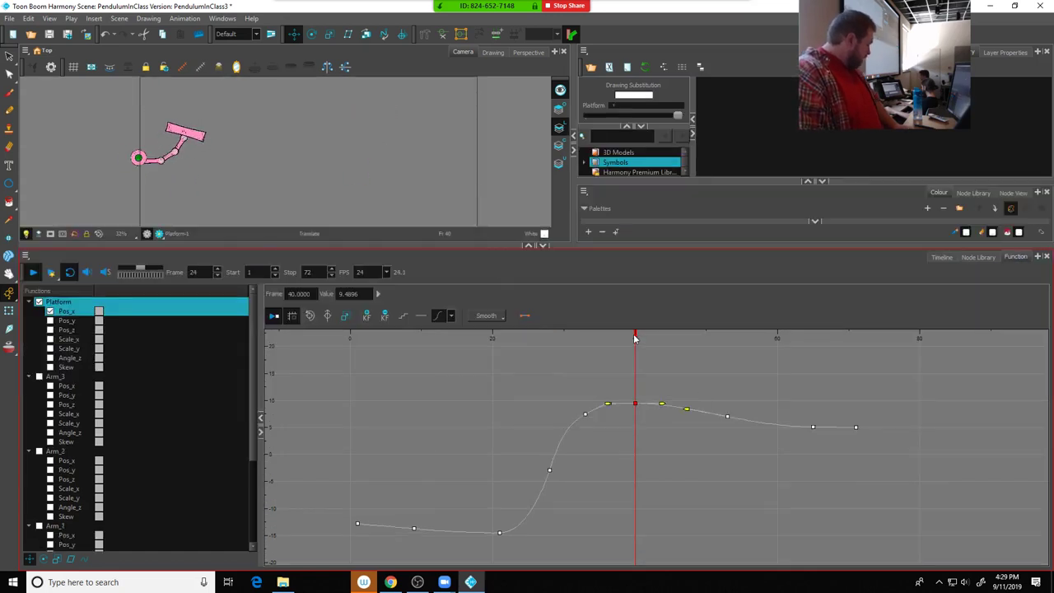
click(610, 379)
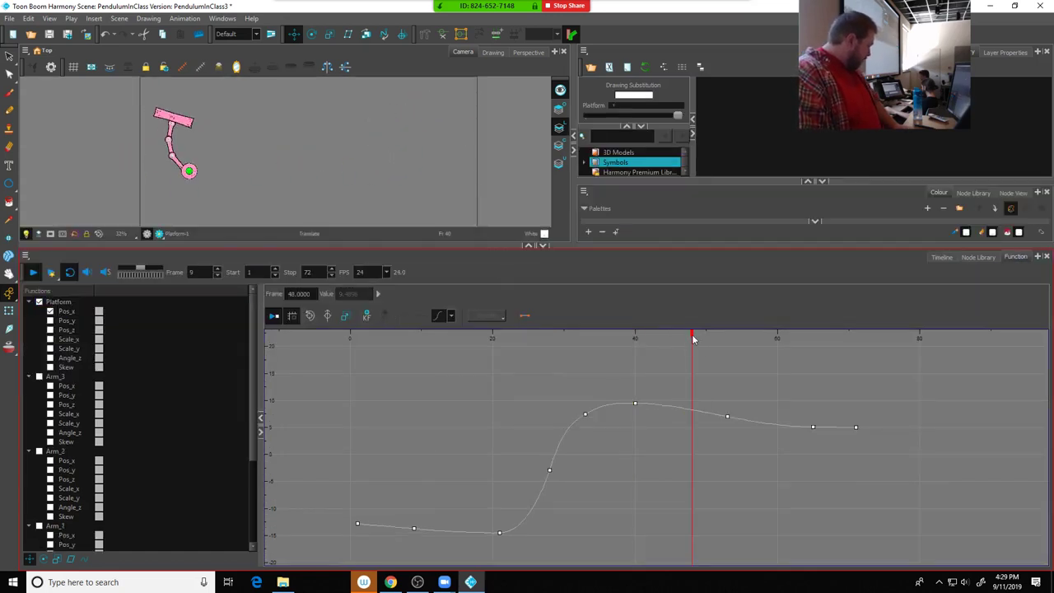
click(30, 275)
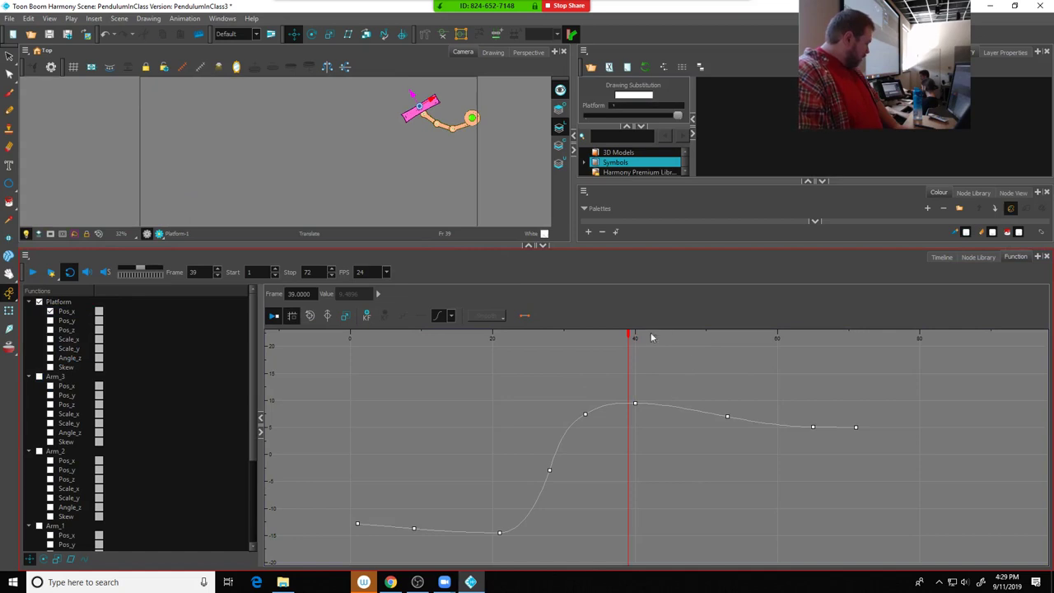
drag(633, 336, 776, 360)
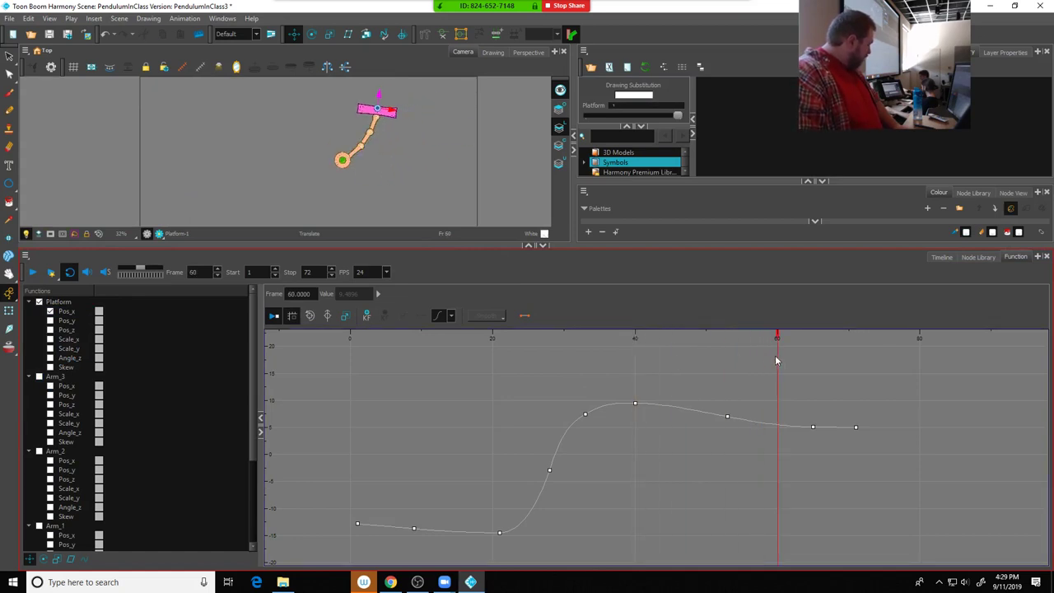
Turn on normalized display of the Pos_x curve and reset the graph view to fit it
click(346, 317)
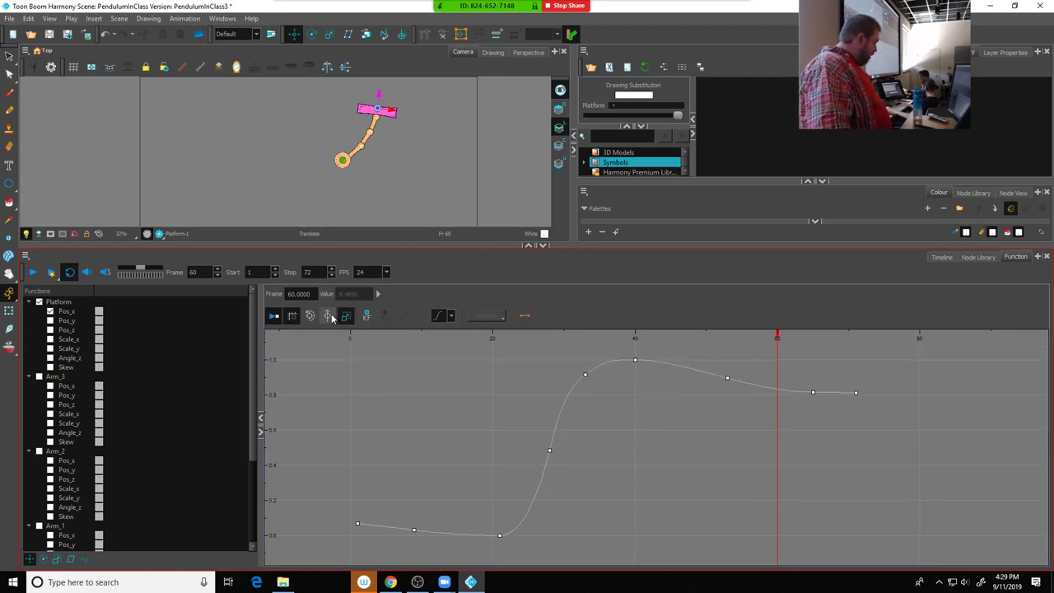
click(328, 316)
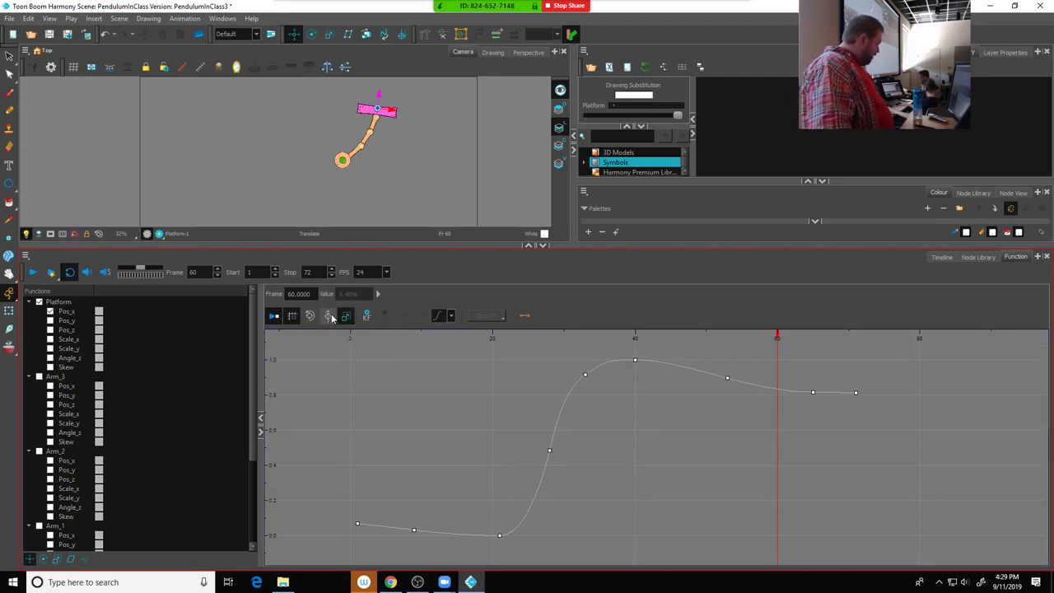
click(312, 317)
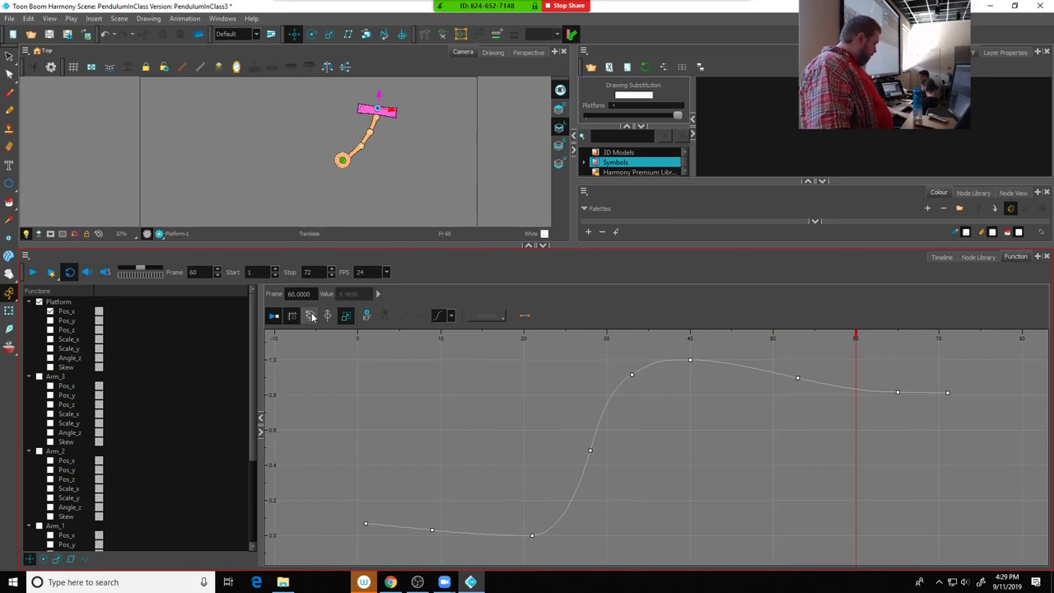
click(345, 318)
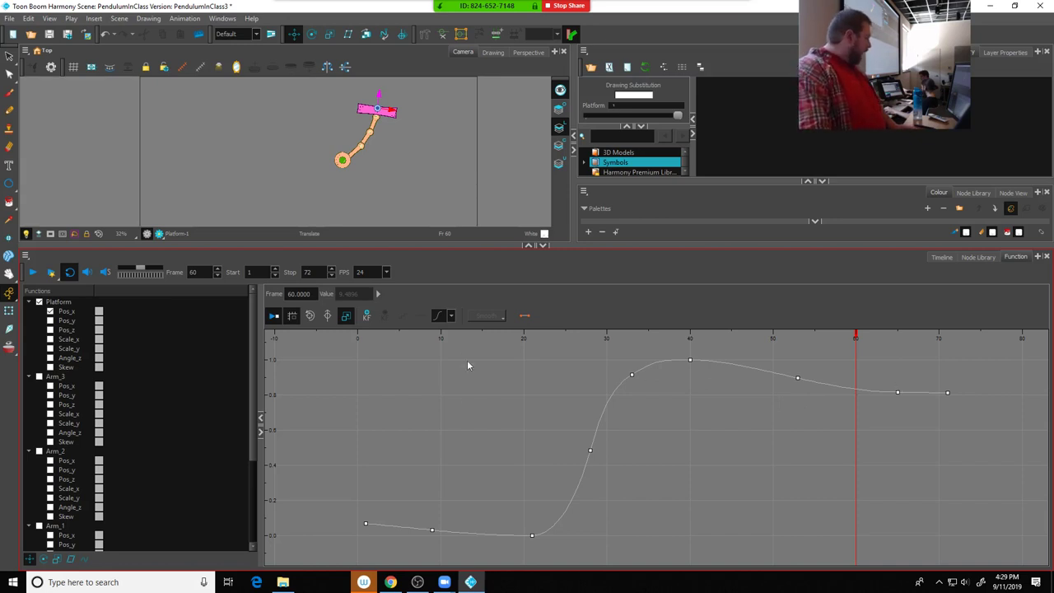
Try adding a Pos_x keyframe at frame 60 and lowering it, and undo both changes
click(367, 316)
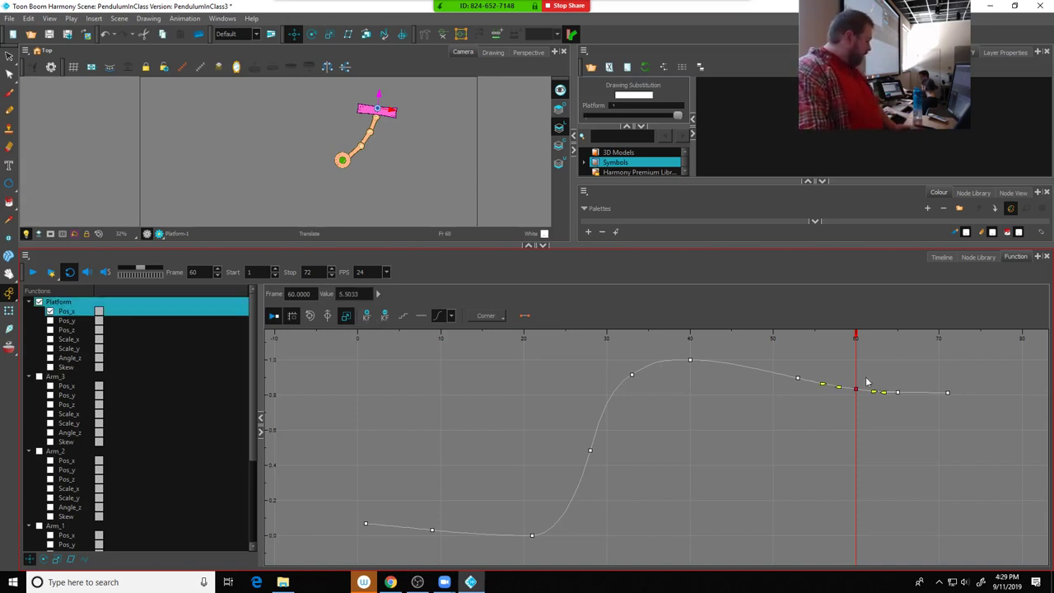
drag(859, 396, 859, 419)
key(ctrl+z)
key(ctrl+z)
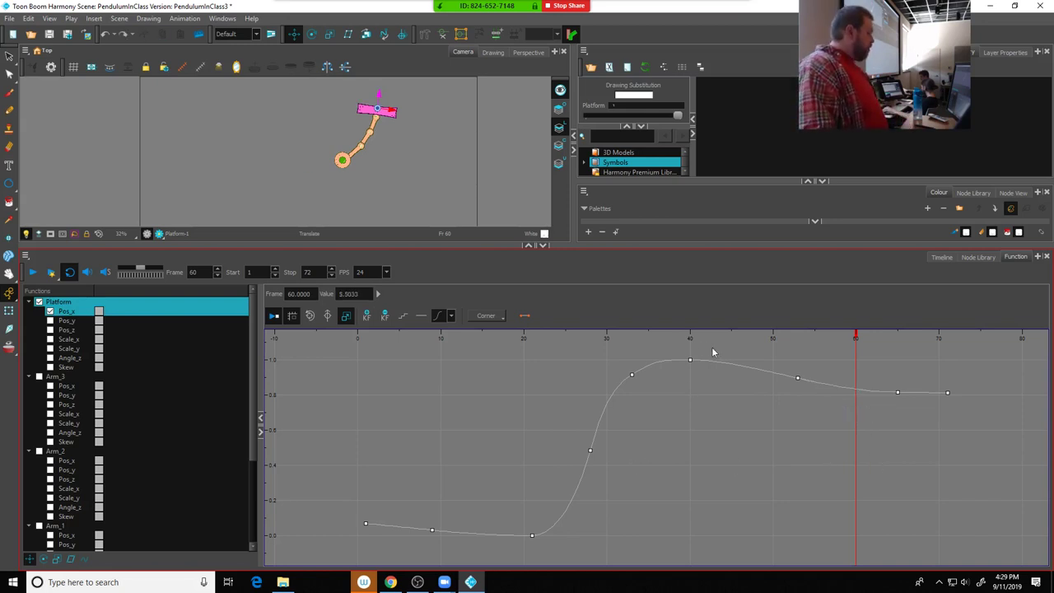
Shift the Pos_x keyframes at frames 40 and 53 to about frames 44 and 55, and steepen the frame 33 keyframe's handles
click(691, 360)
drag(692, 363, 696, 441)
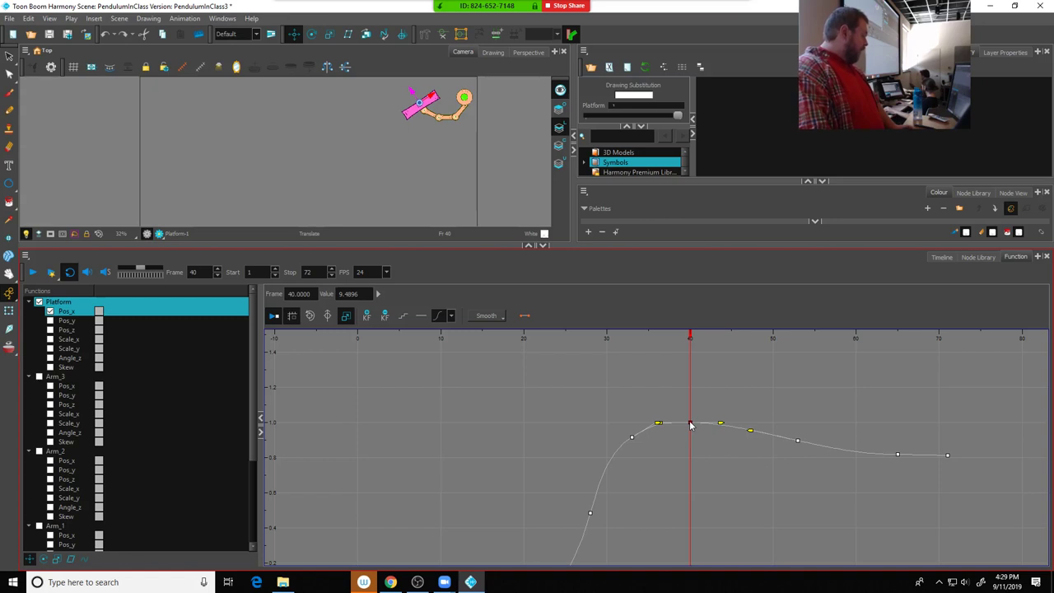
drag(692, 425, 725, 416)
click(798, 442)
drag(798, 445, 815, 446)
click(632, 438)
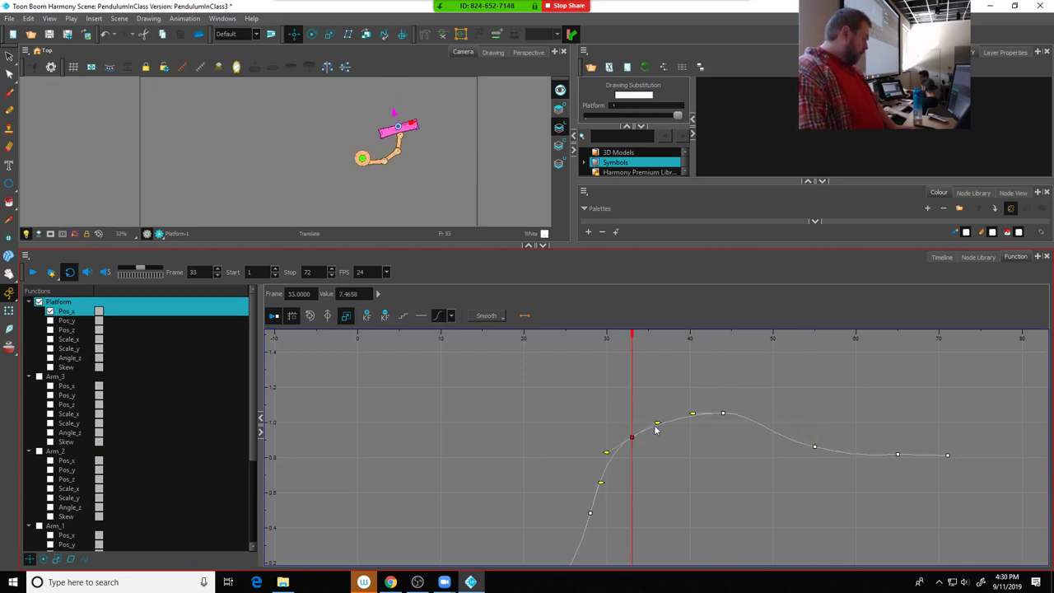
click(656, 422)
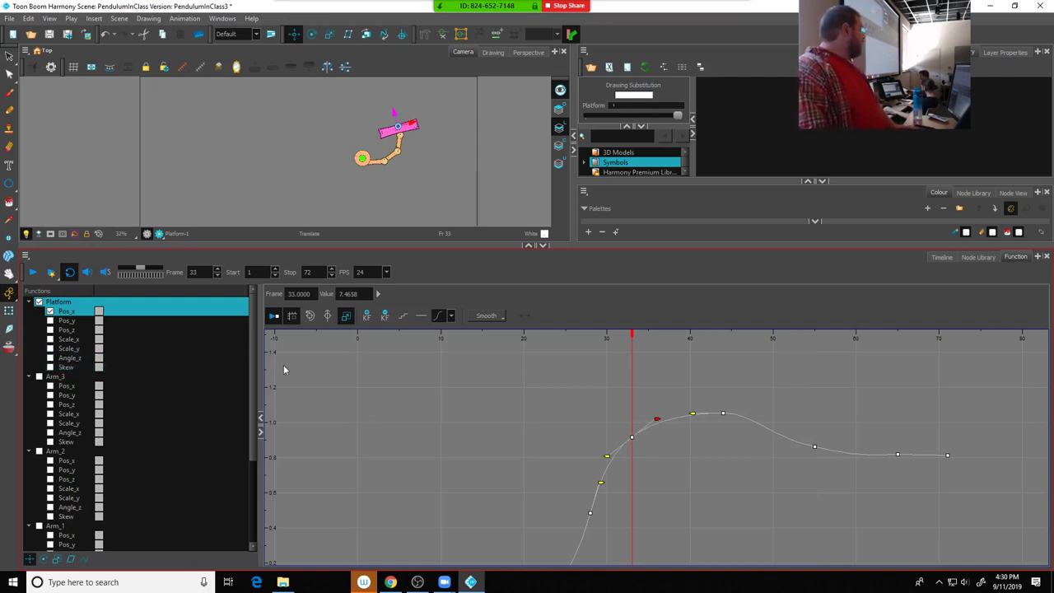
Display the Platform's Pos_y curve instead of Pos_x and select all its keyframes
click(50, 312)
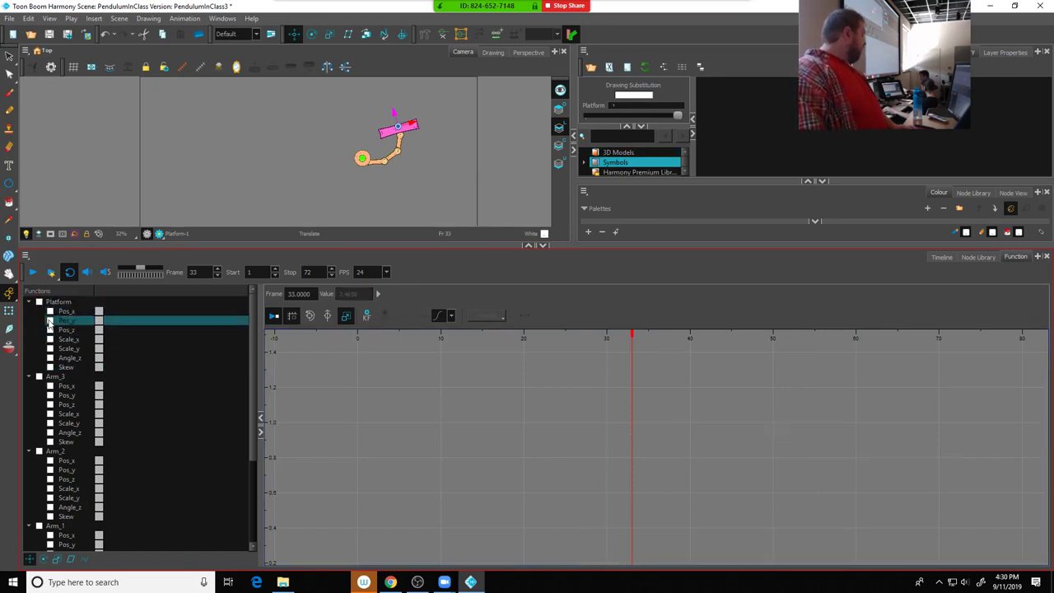
click(51, 320)
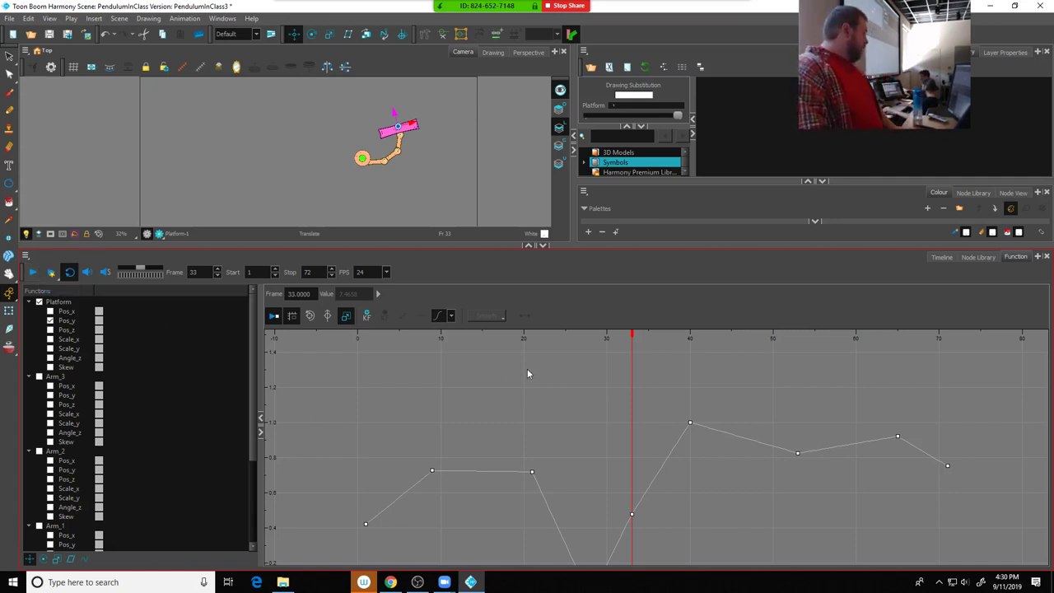
scroll(528, 374, down, 3)
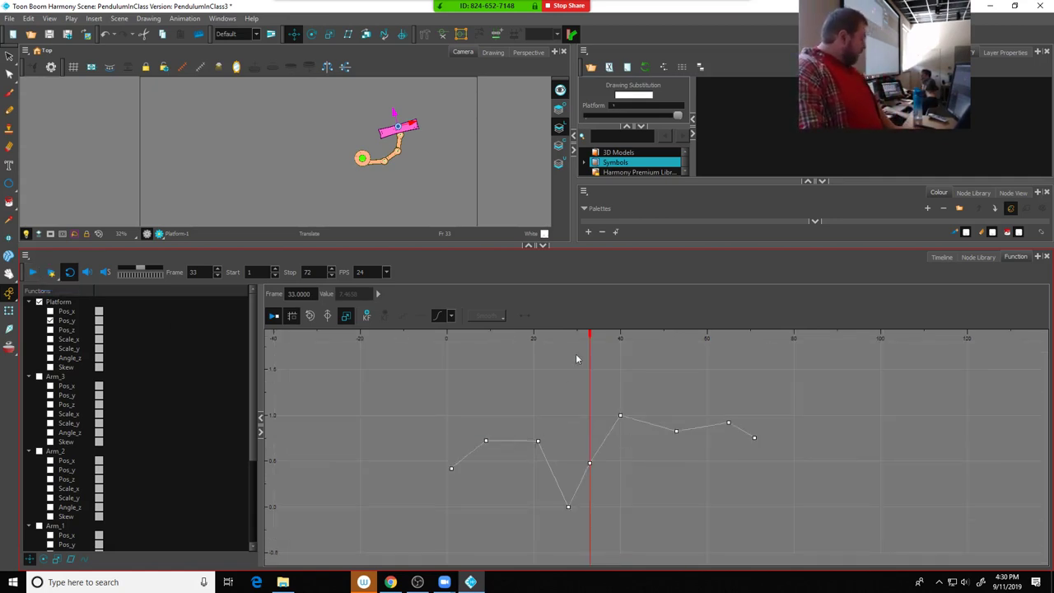
drag(591, 341, 796, 443)
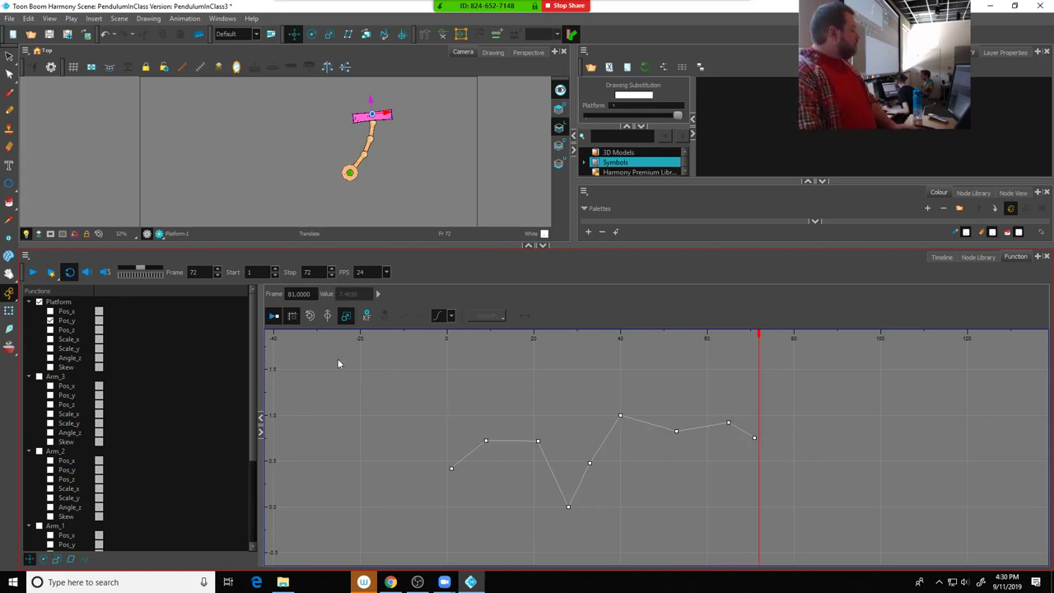
drag(414, 392, 803, 549)
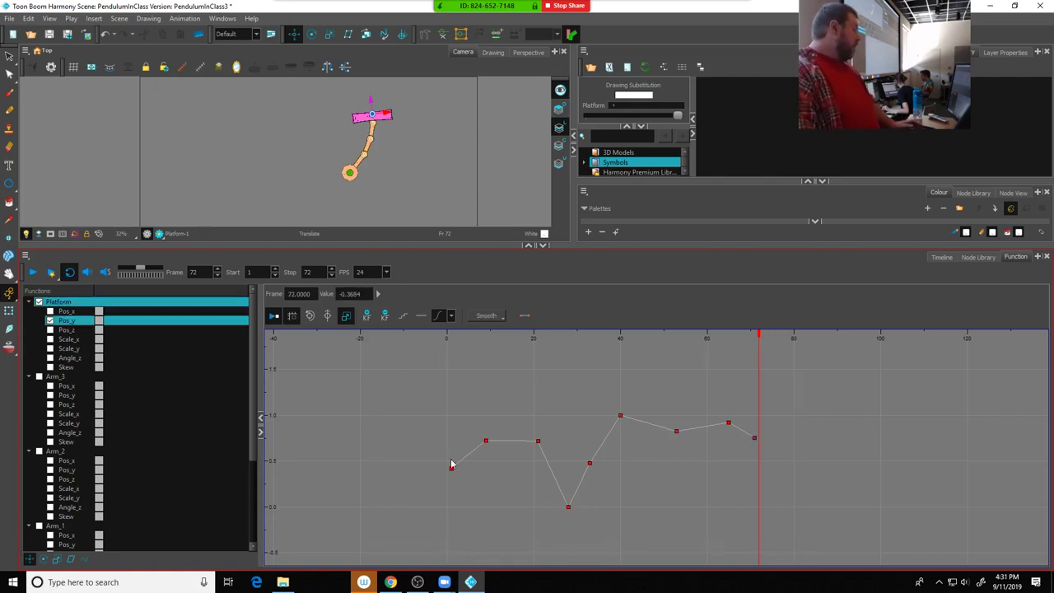
Try several easing presets on all Pos_y keyframes, and apply the pronounced symmetrical ease-in/ease-out preset
drag(451, 430, 803, 548)
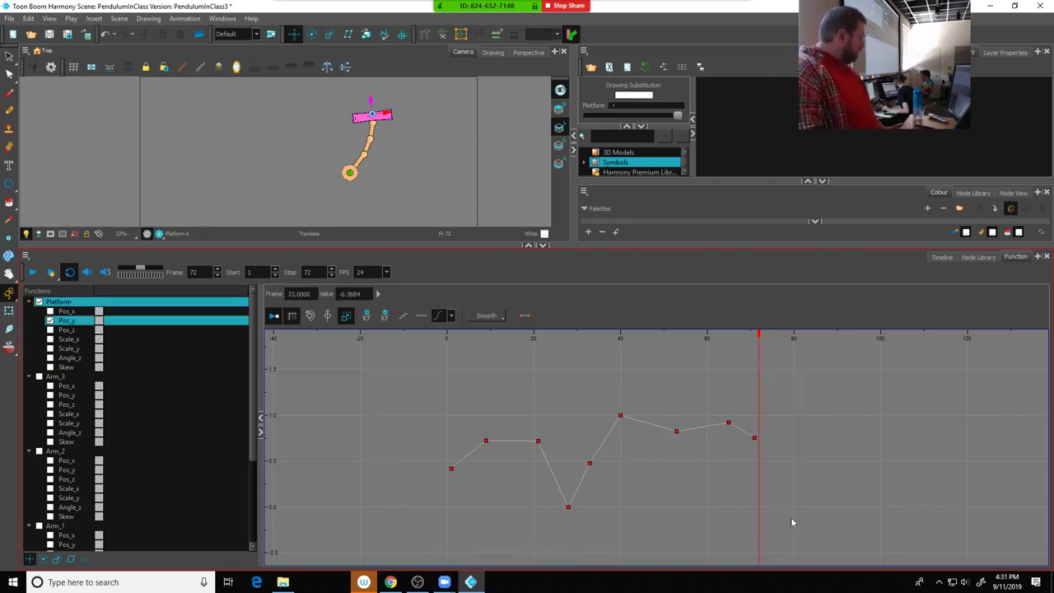
click(494, 316)
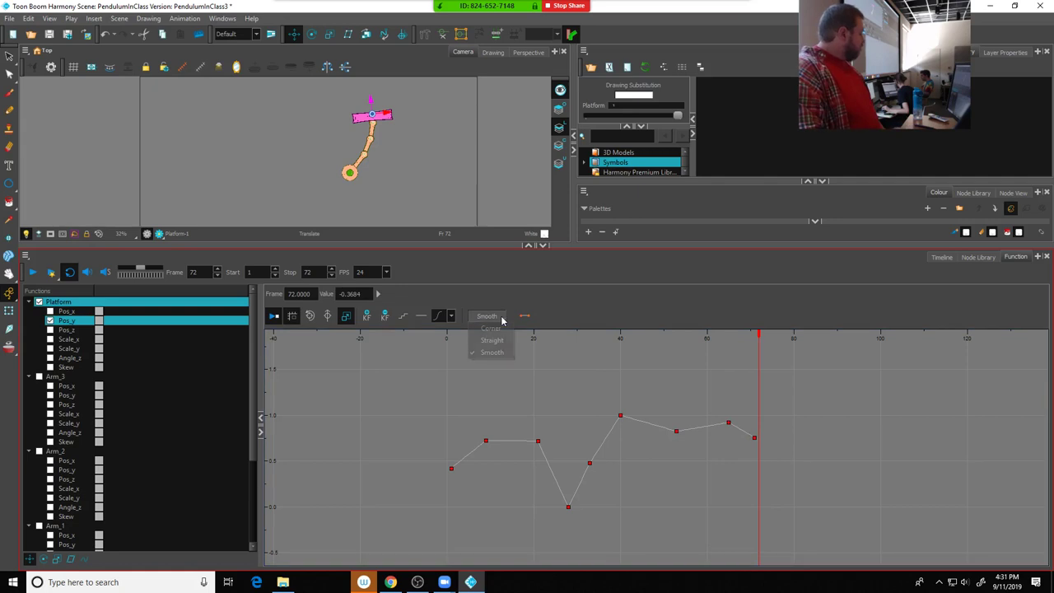
click(482, 355)
click(452, 317)
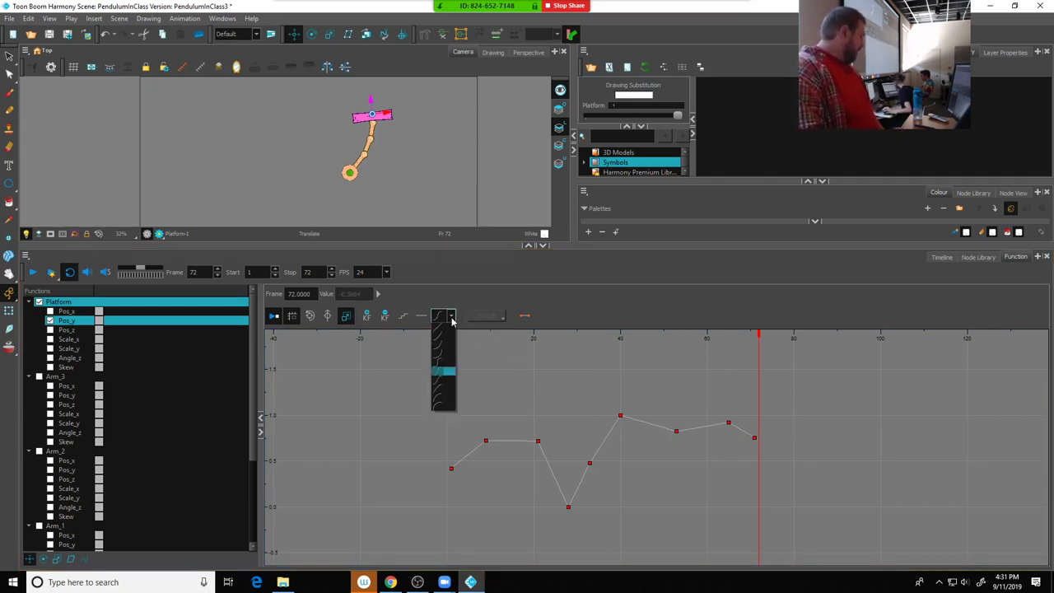
click(437, 402)
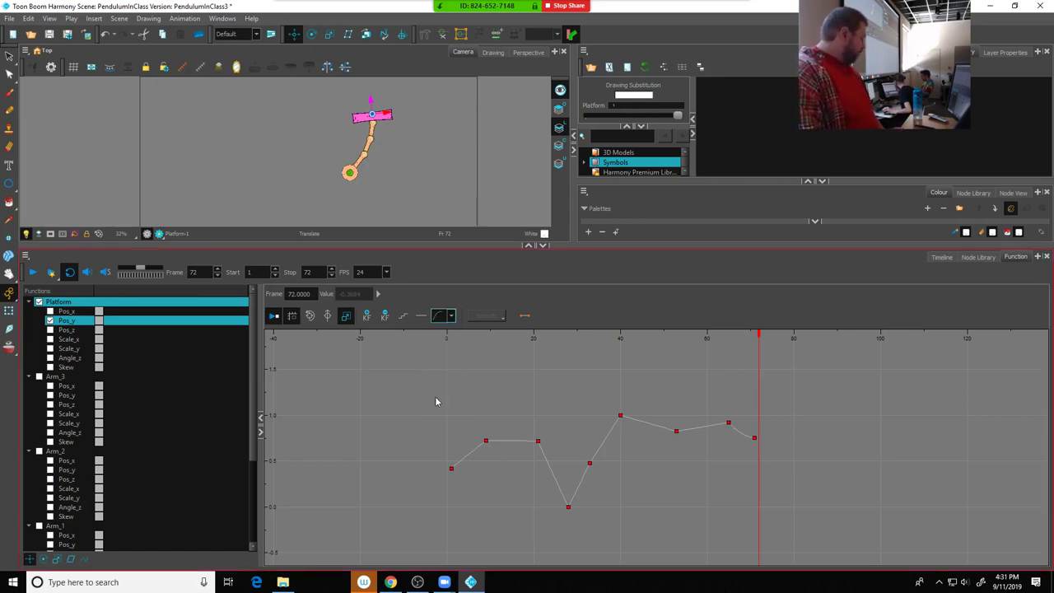
click(452, 317)
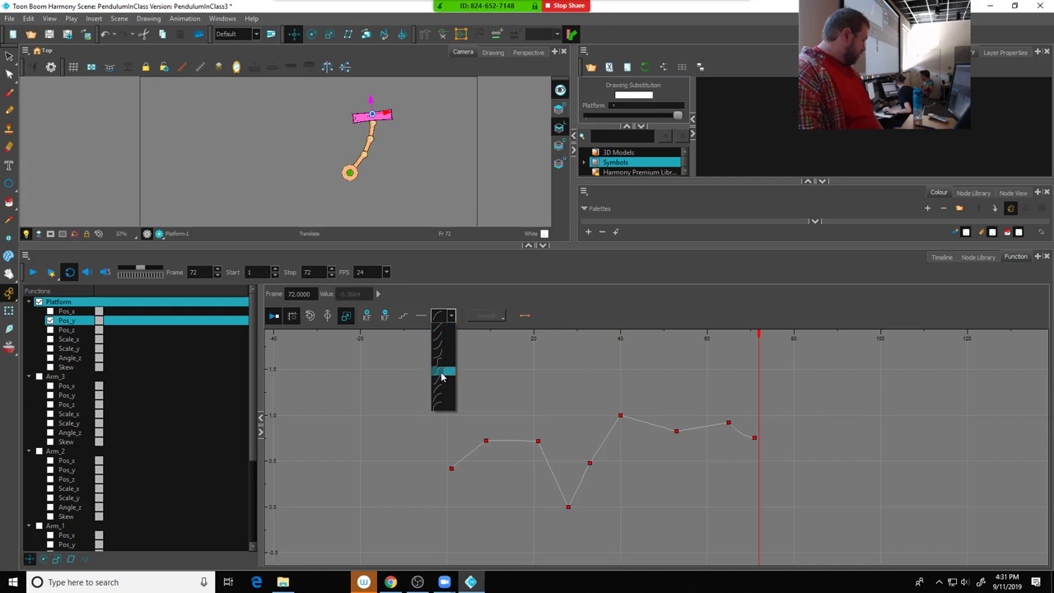
click(442, 374)
click(451, 317)
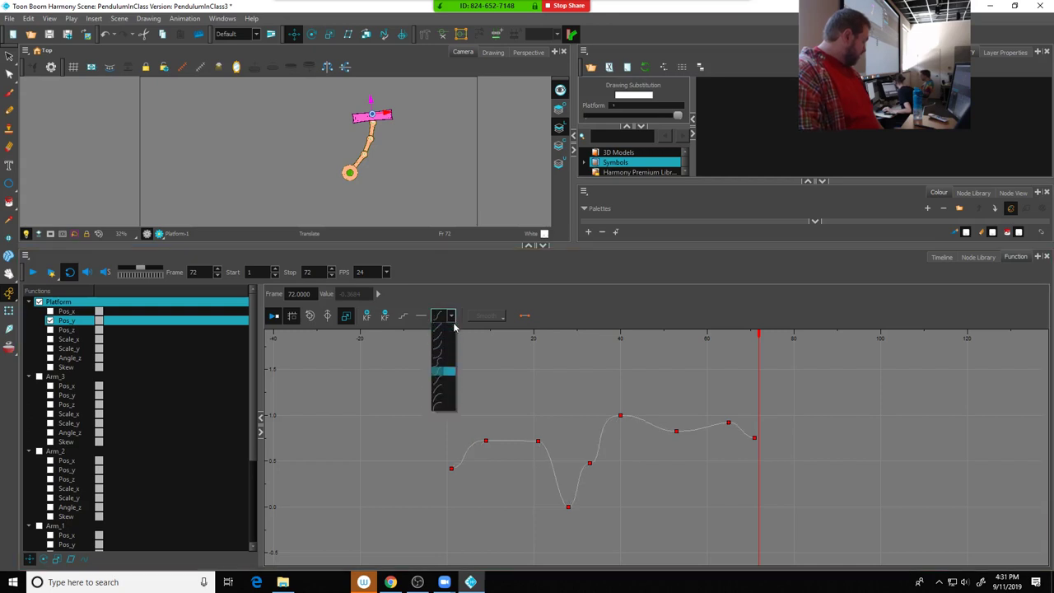
click(441, 382)
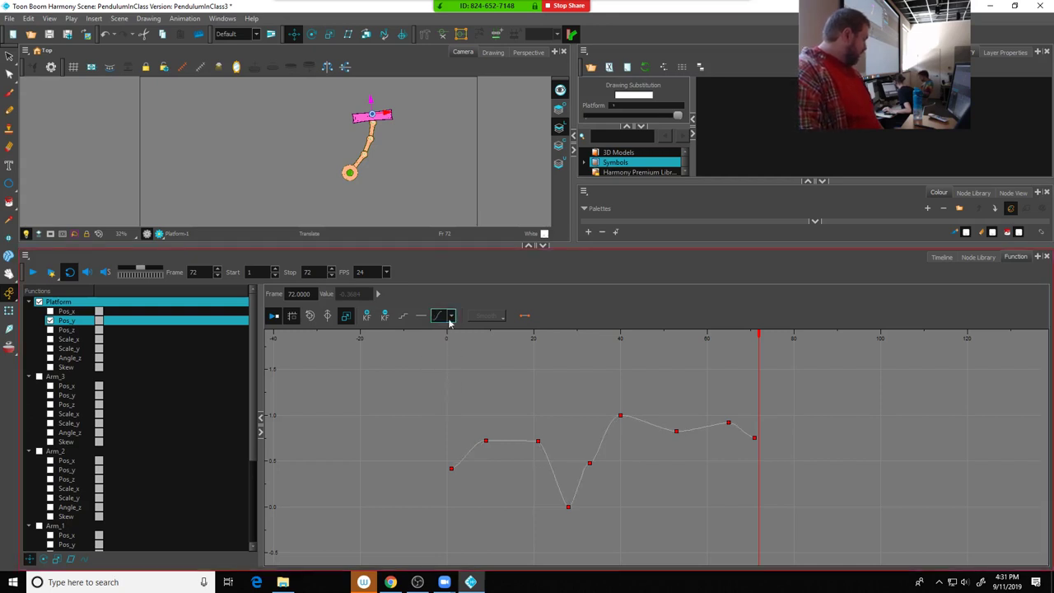
click(451, 318)
click(446, 374)
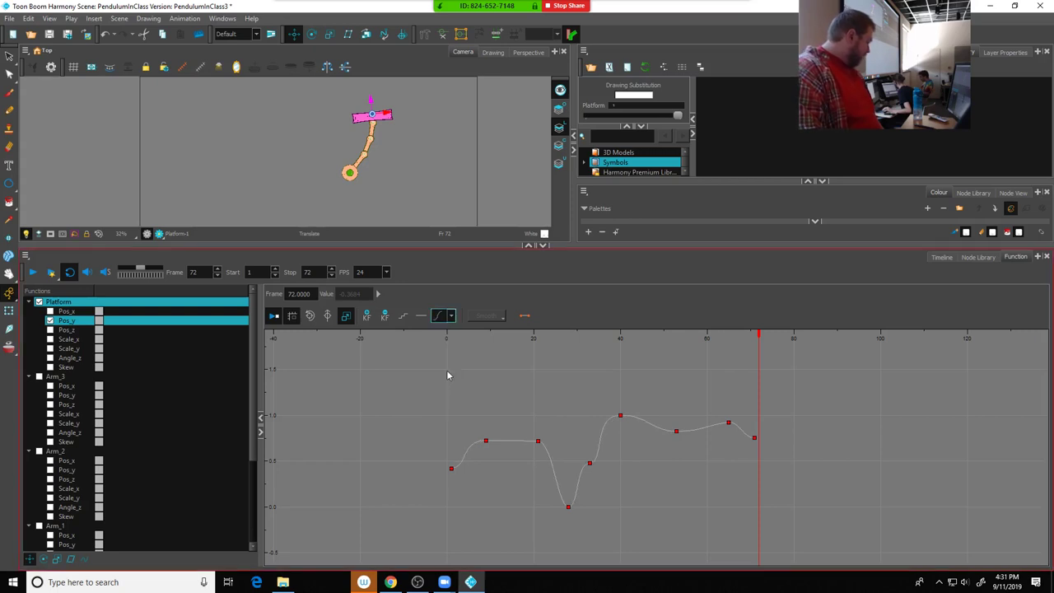
Steepen the handles of the Pos_y keyframe at frame 33 so the curve rises sharply through it
click(590, 464)
drag(609, 467, 595, 436)
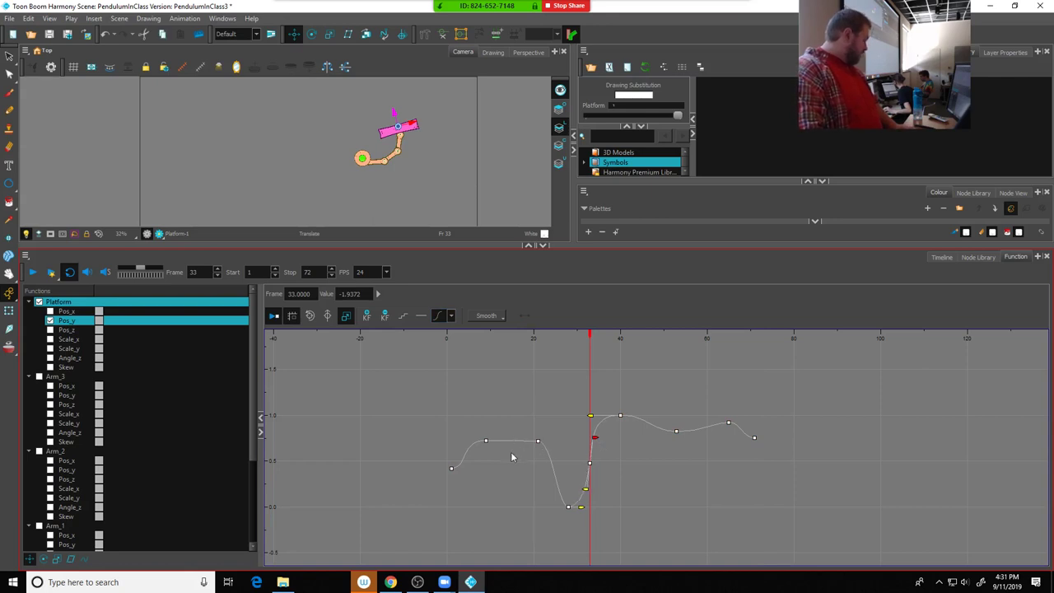
scroll(512, 457, up, 3)
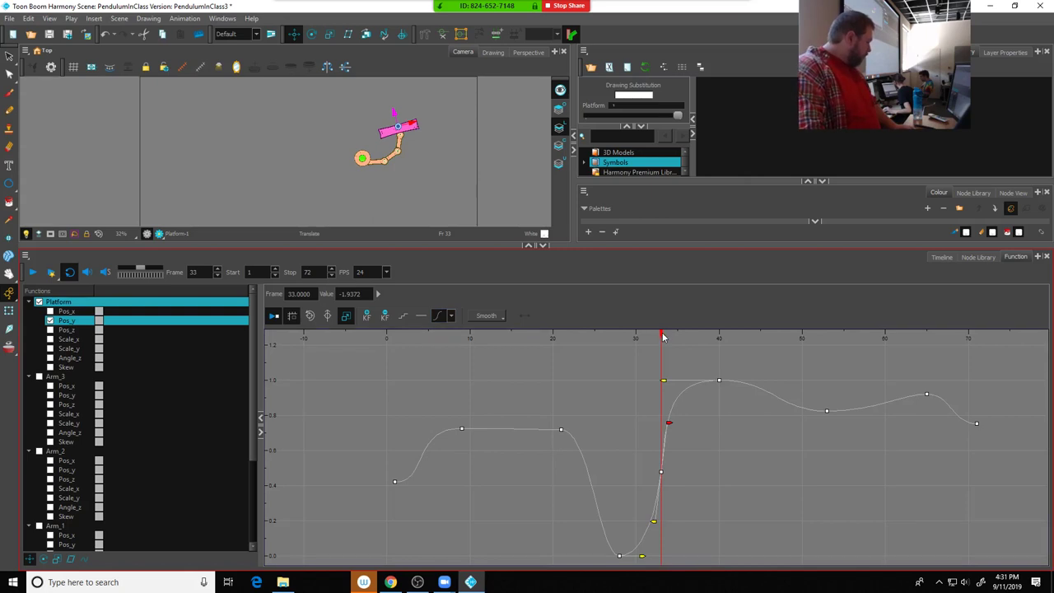
Move the Pos_y keyframe at frame 9 to about frame 13 and raise it to about 0.87 on the normalized scale
drag(664, 337, 537, 405)
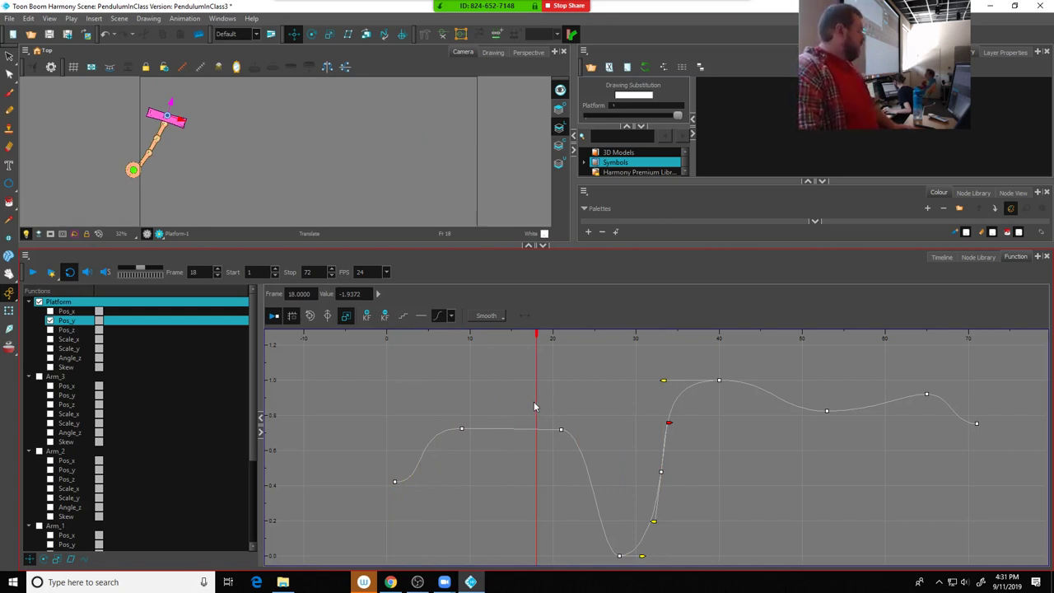
click(535, 429)
click(462, 429)
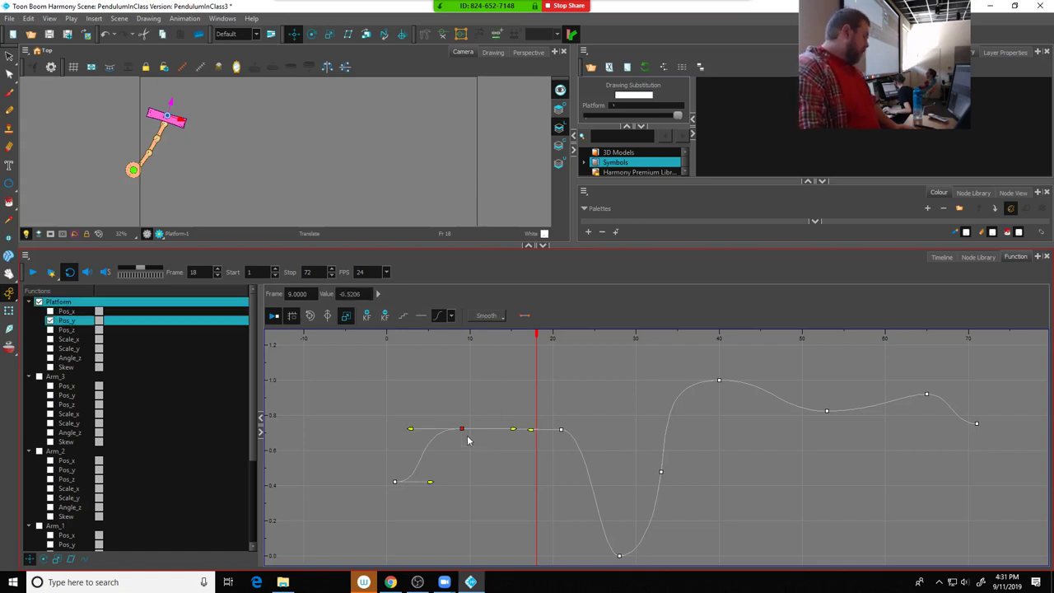
drag(462, 429, 495, 403)
click(494, 408)
Add a Pos_y keyframe at frame 6, lower it to a value of about -1.36, and set its point type to Smooth
drag(495, 332, 437, 365)
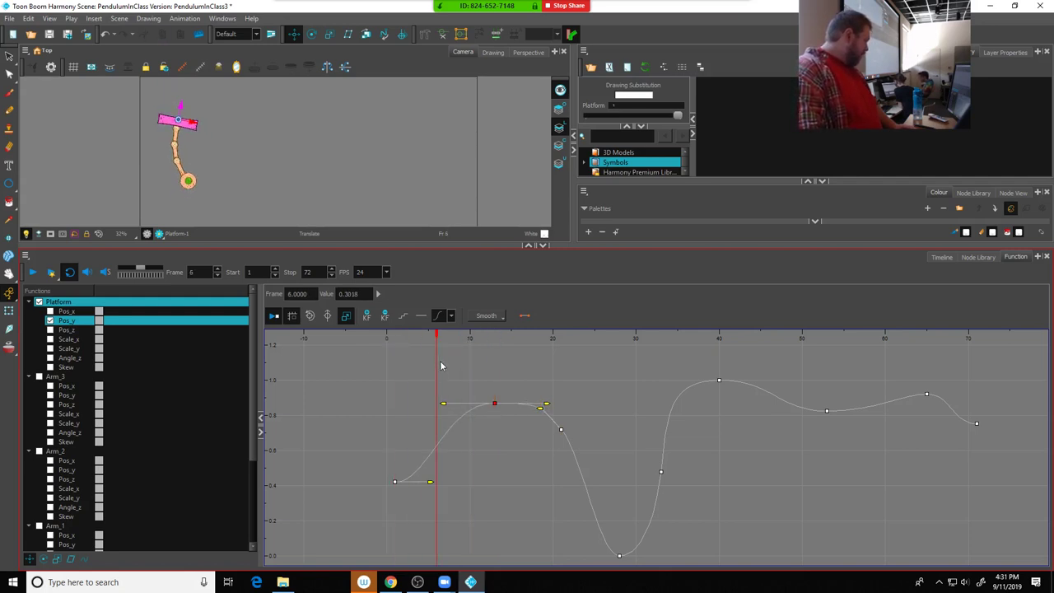
click(389, 383)
click(367, 316)
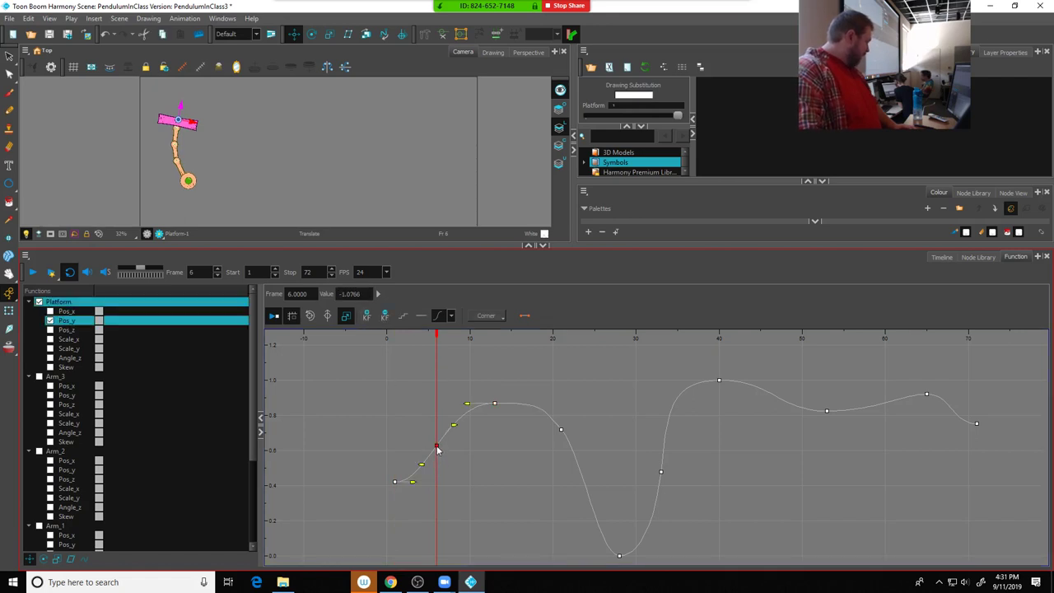
drag(437, 447, 458, 452)
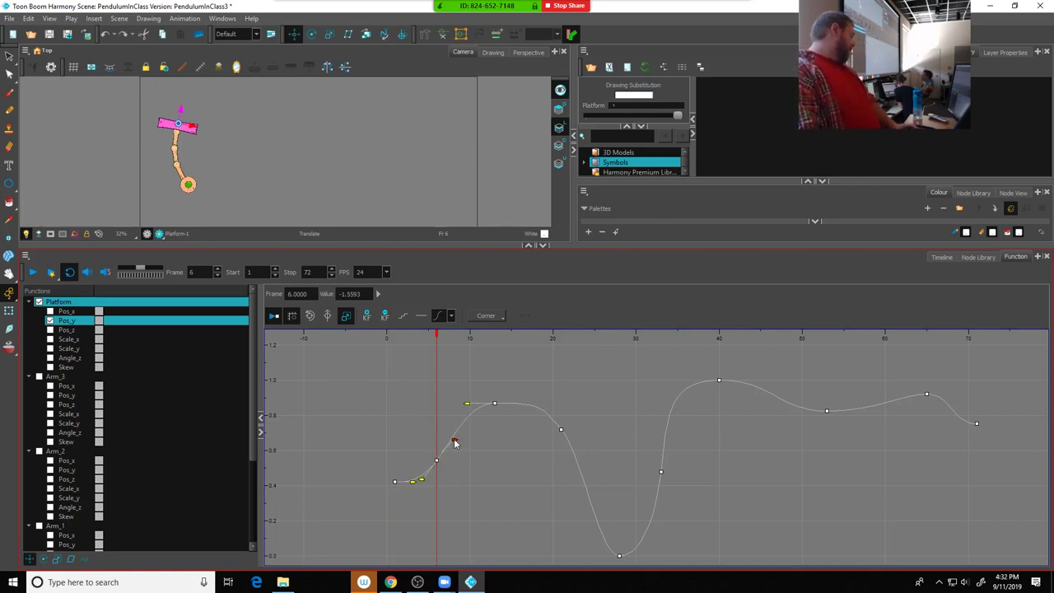
key(ctrl+z)
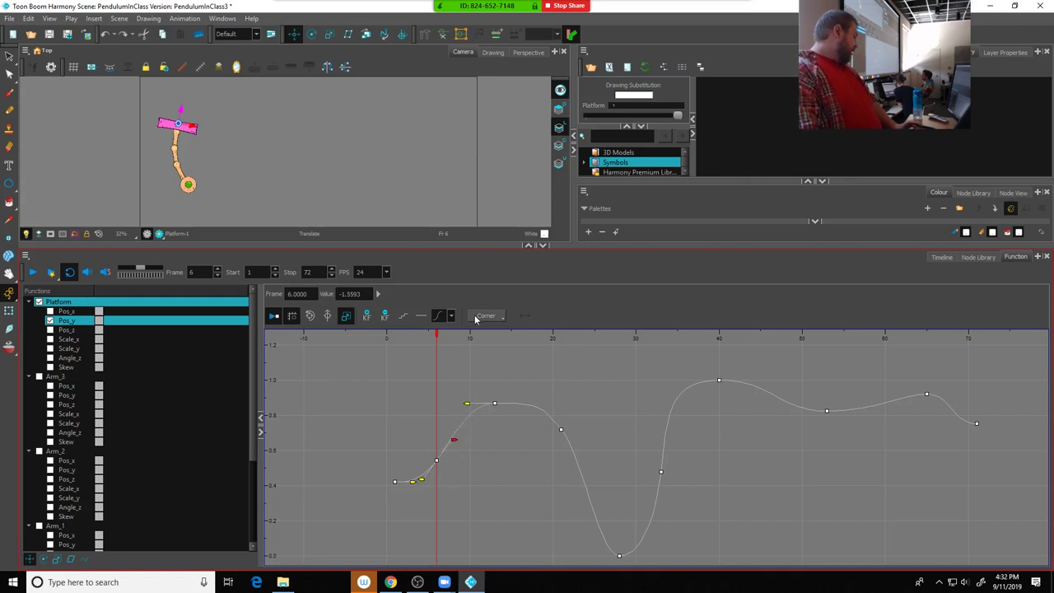
click(488, 317)
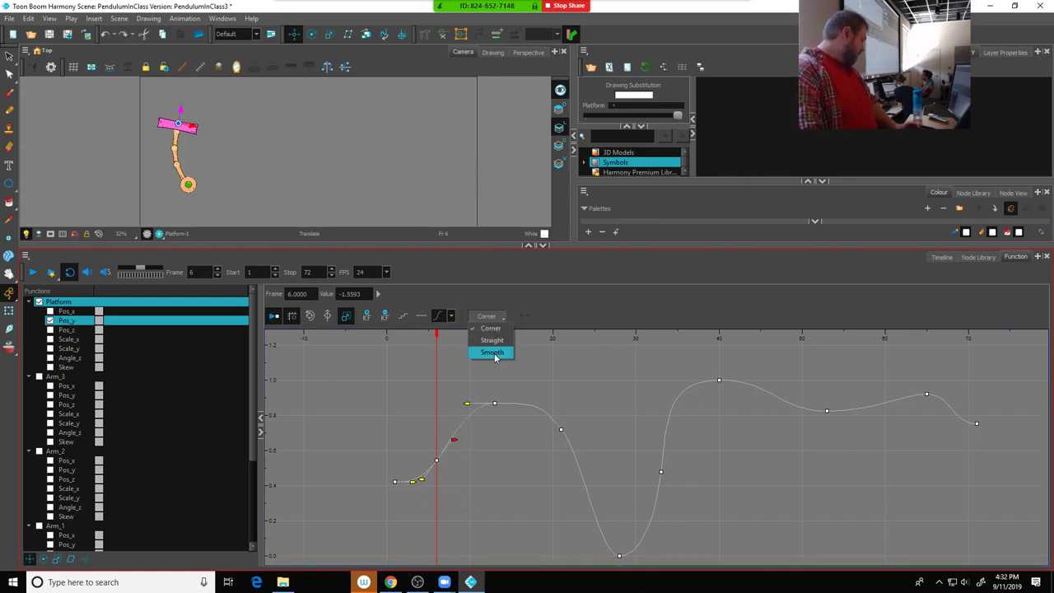
click(494, 353)
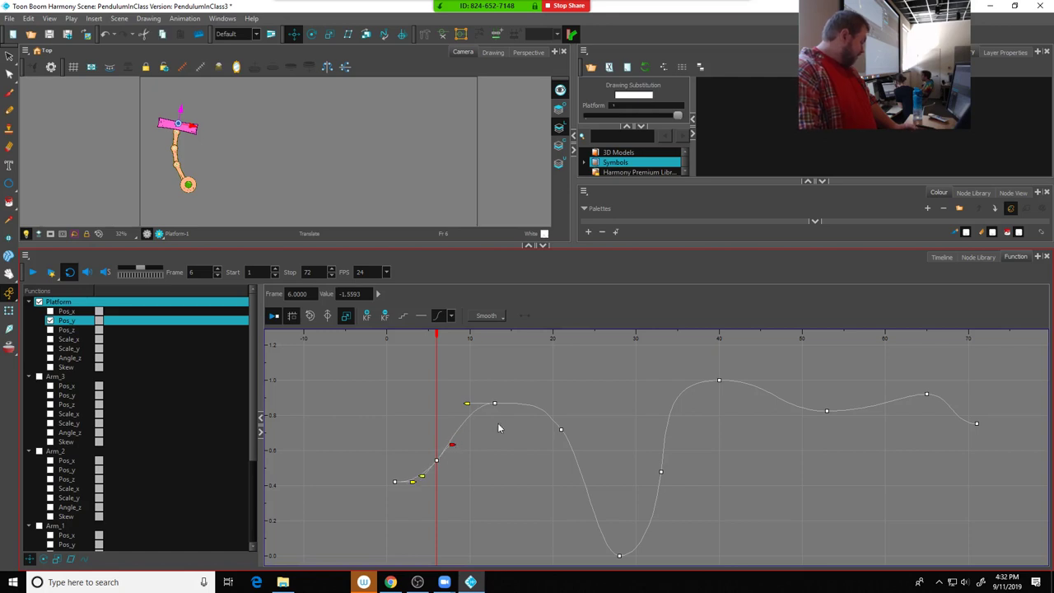
Play the animation from frame 1 and enlarge the camera view to examine the platform's eased motion
click(561, 431)
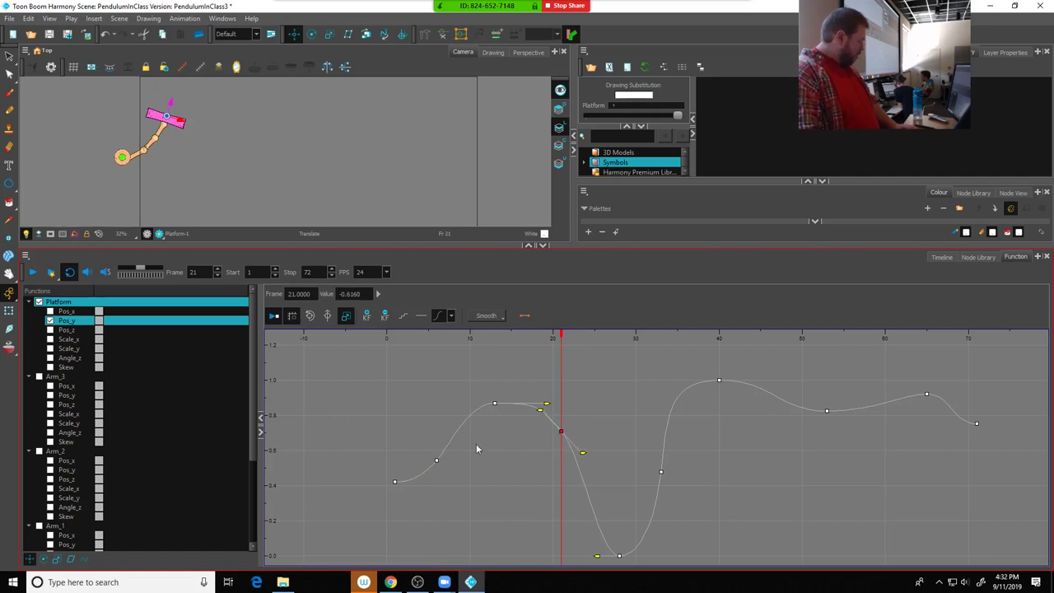
drag(563, 335, 395, 336)
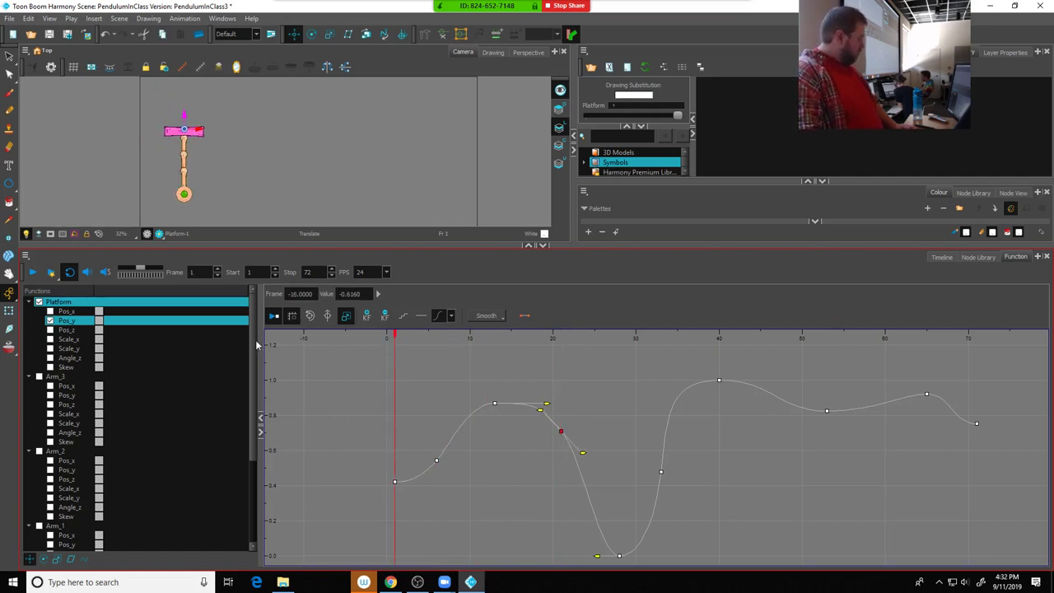
click(148, 295)
click(31, 273)
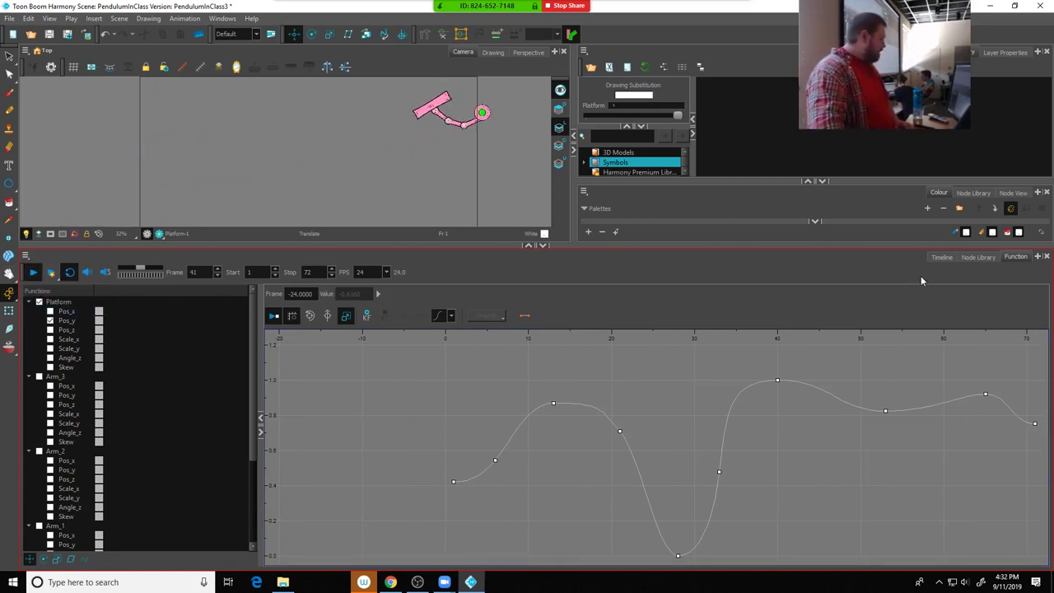
click(942, 258)
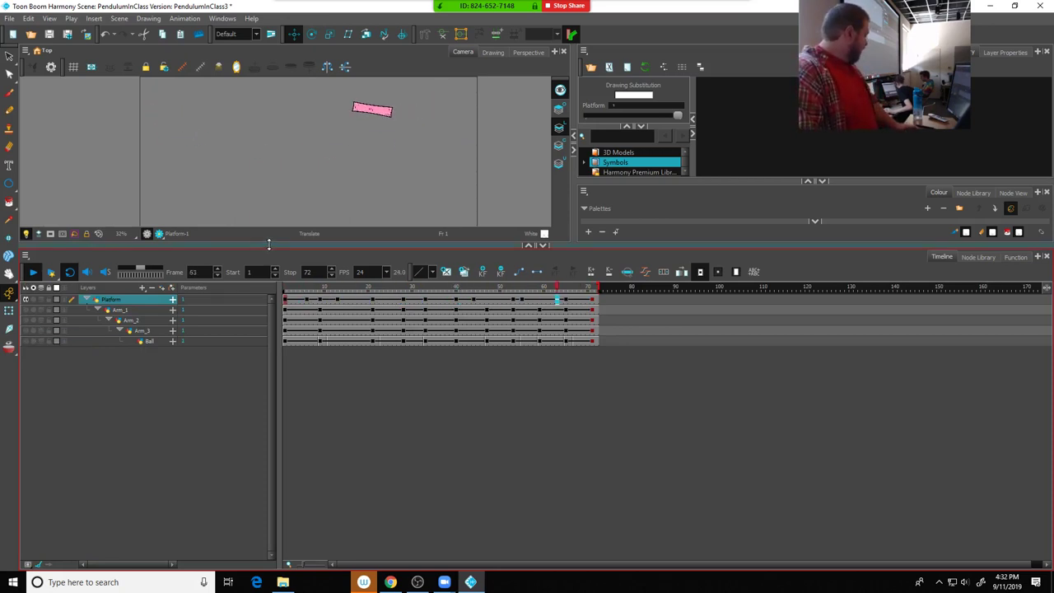
drag(280, 245, 274, 347)
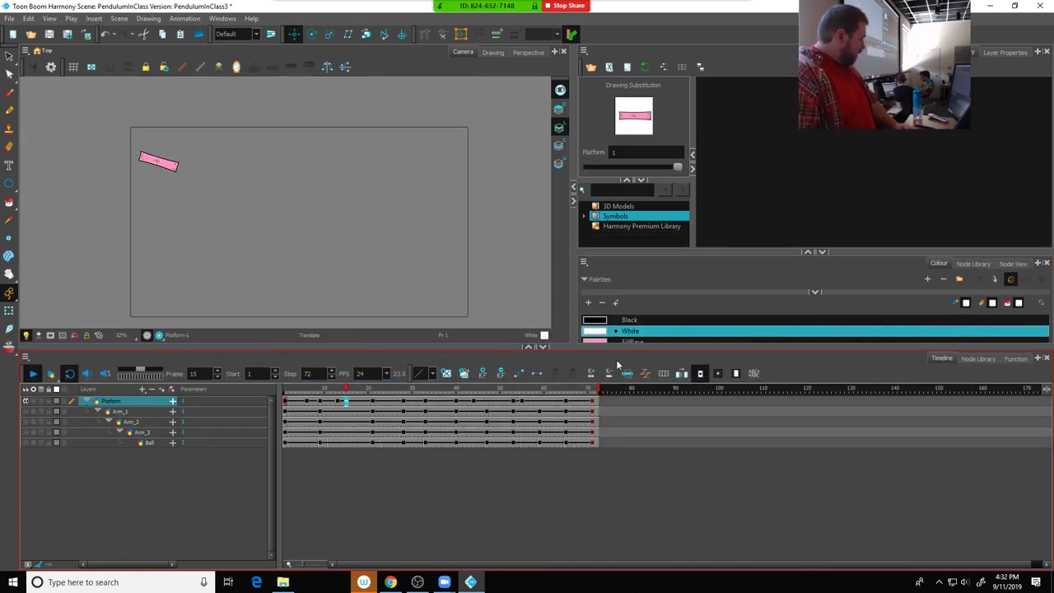
drag(592, 346, 592, 296)
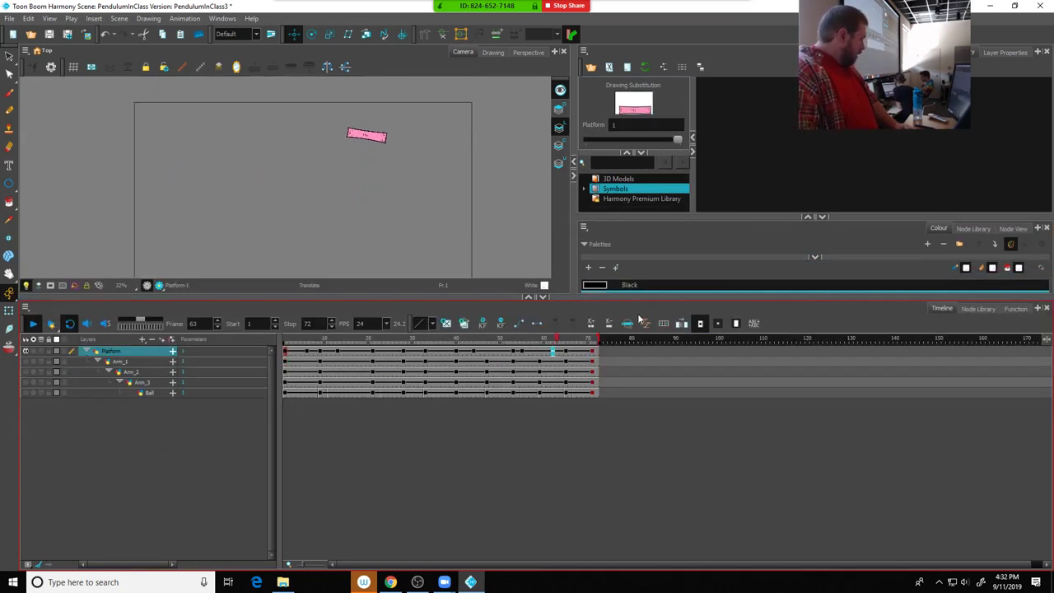
Display the Platform's Angle_z function curve instead of Pos_y and stop the playback
click(1016, 309)
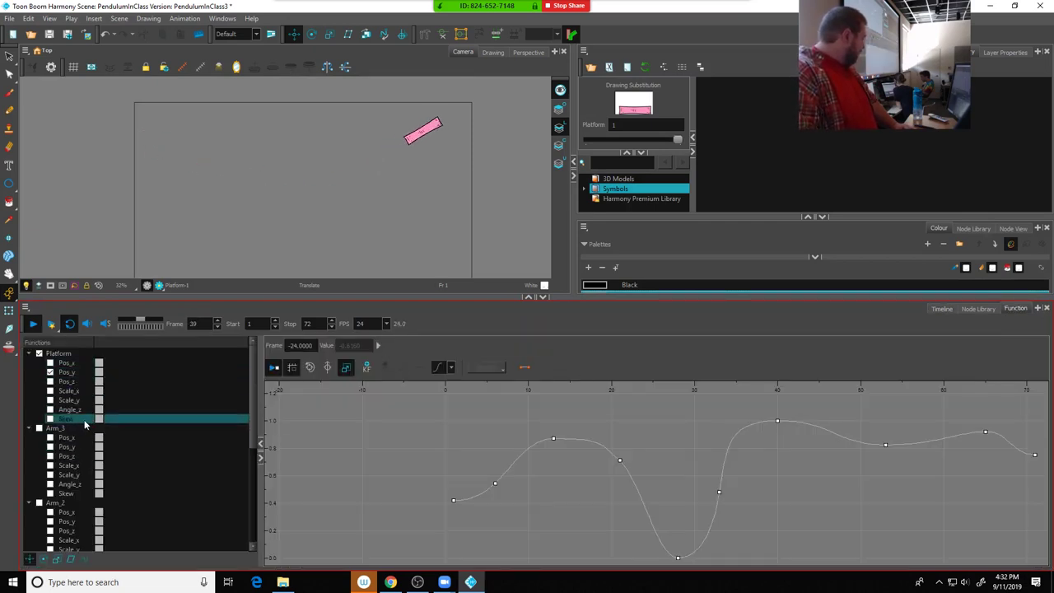
click(49, 372)
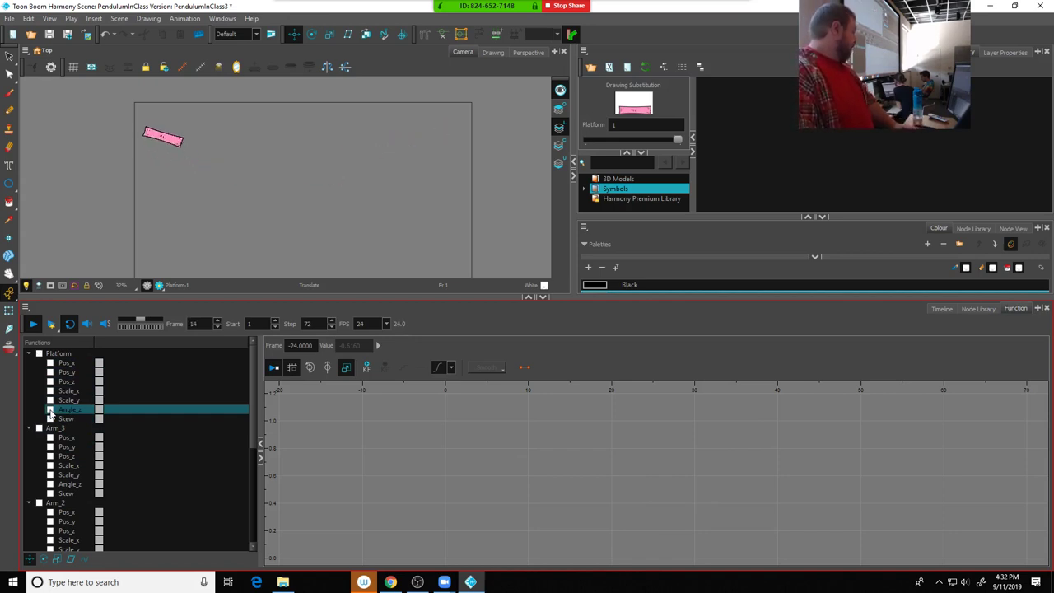
click(49, 411)
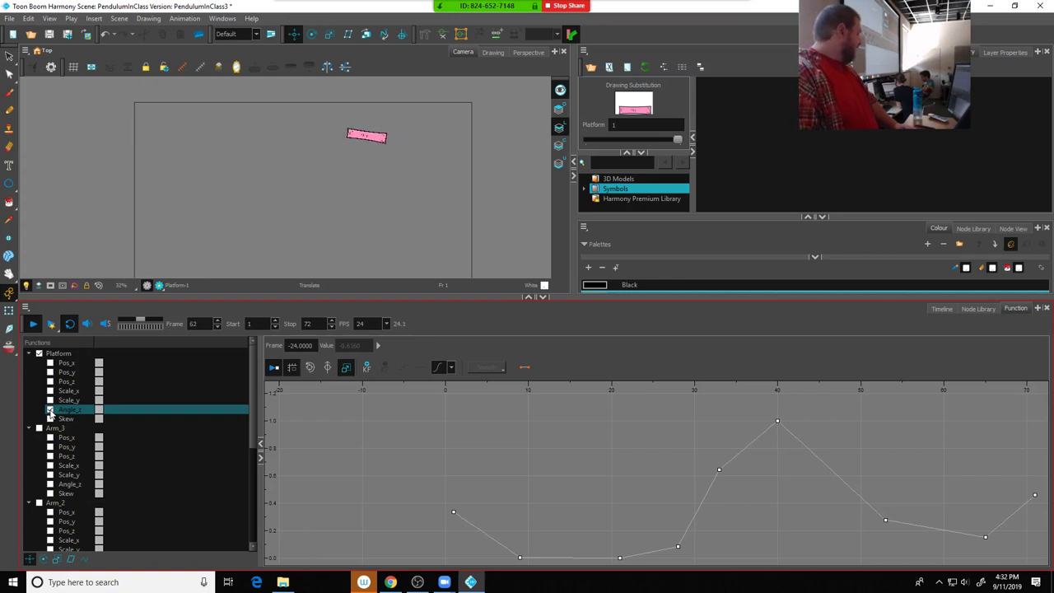
click(54, 421)
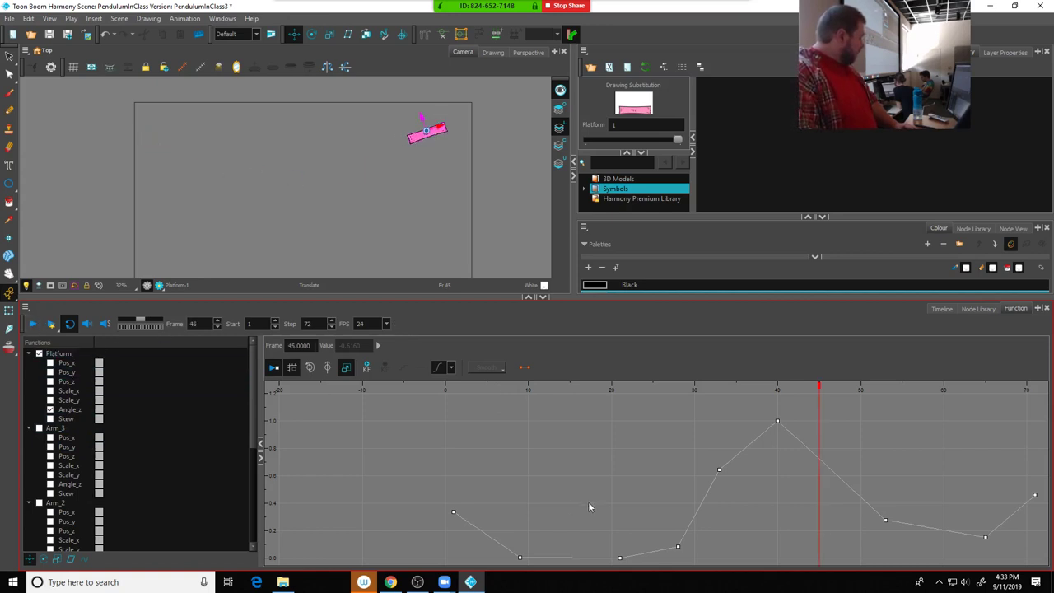
Select all Angle_z keyframes and apply the gentler symmetrical ease-in/ease-out preset after trying the pronounced one
scroll(588, 502, down, 3)
drag(478, 461, 923, 490)
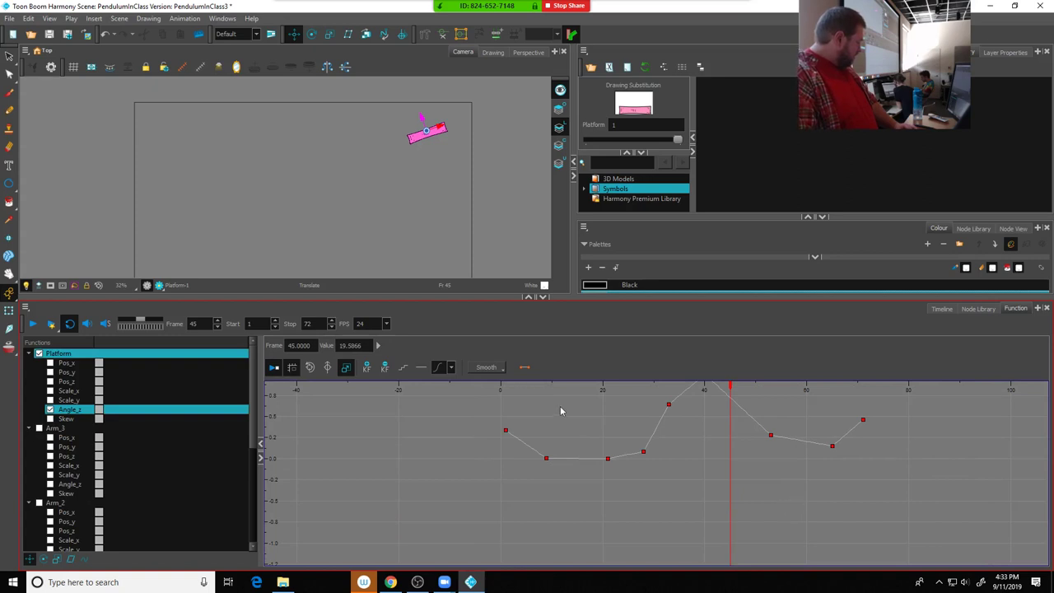
click(486, 370)
click(488, 405)
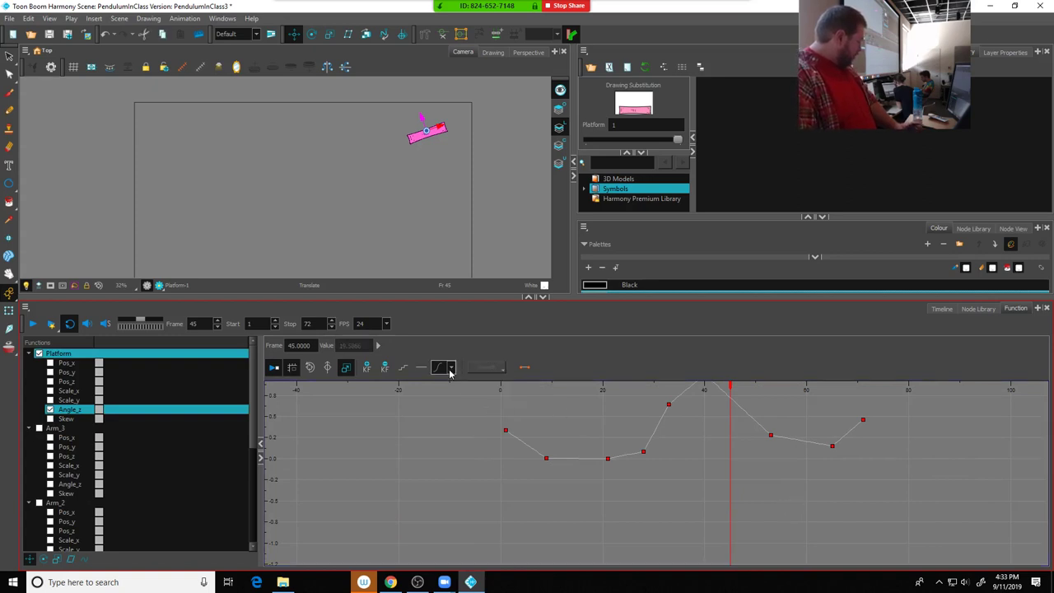
click(450, 370)
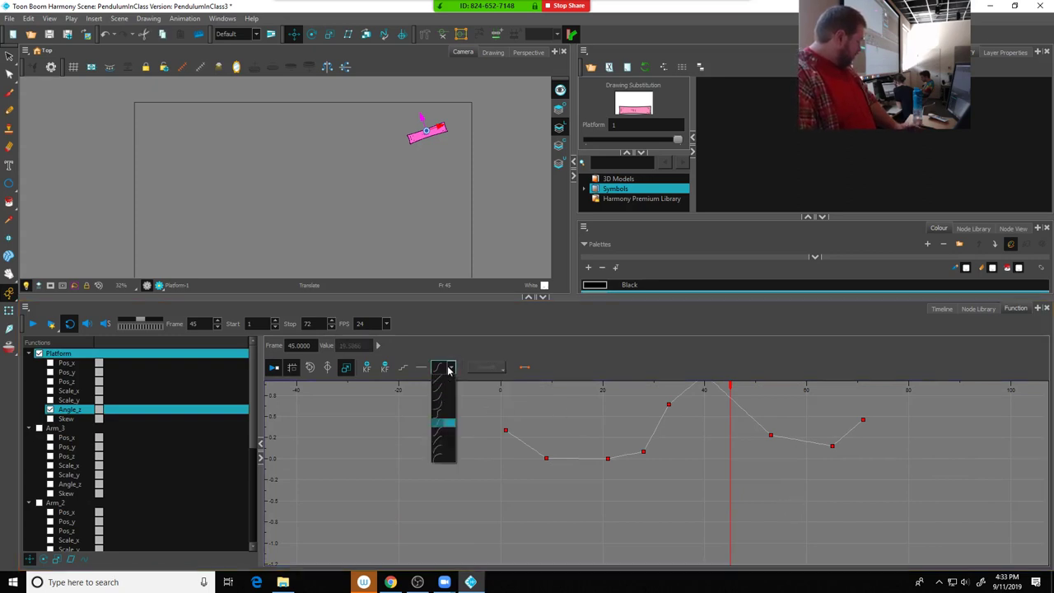
click(441, 425)
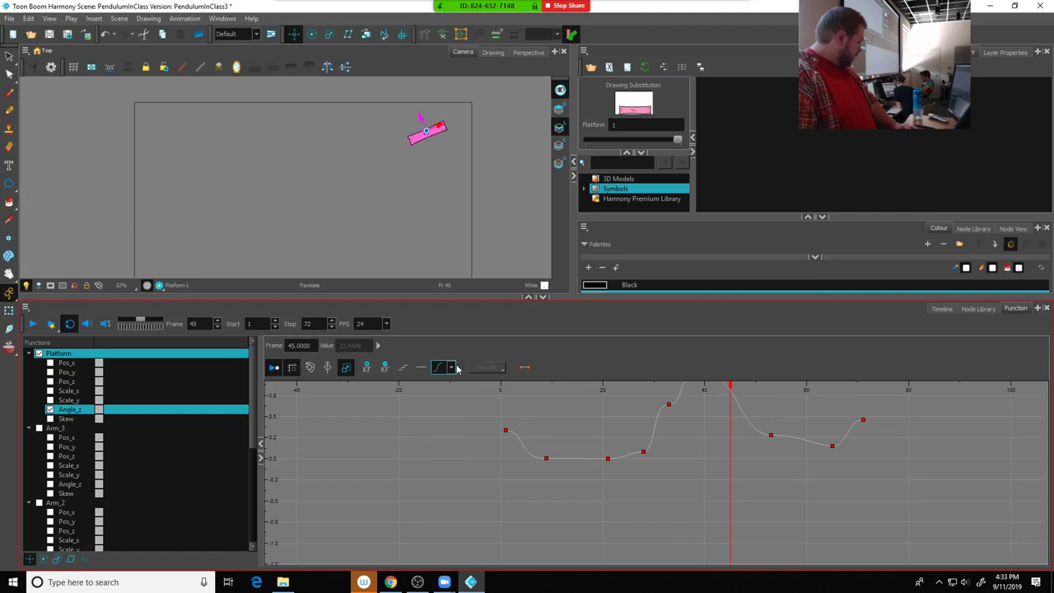
click(451, 369)
click(439, 432)
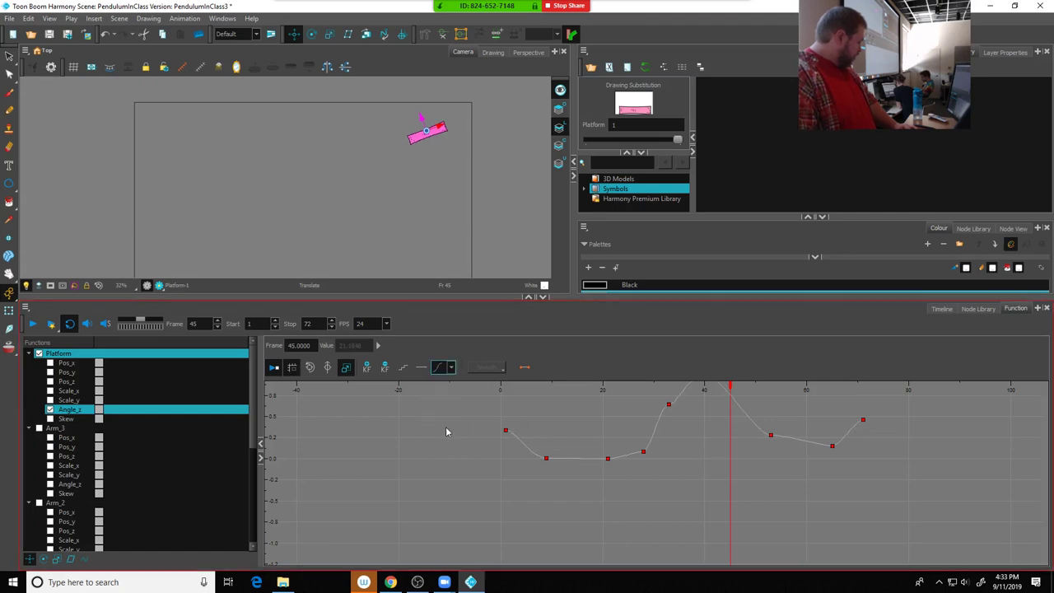
Tilt the handles of the Angle_z keyframes at frames 28 and 33 to smooth the curve's rise
click(644, 452)
drag(639, 453, 636, 461)
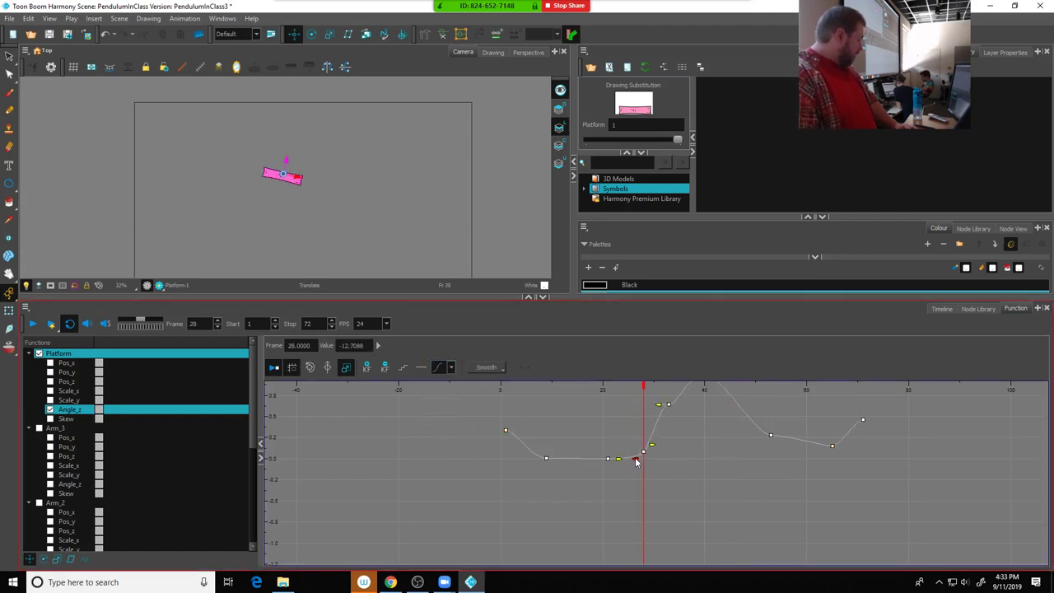
drag(722, 417, 578, 473)
click(574, 468)
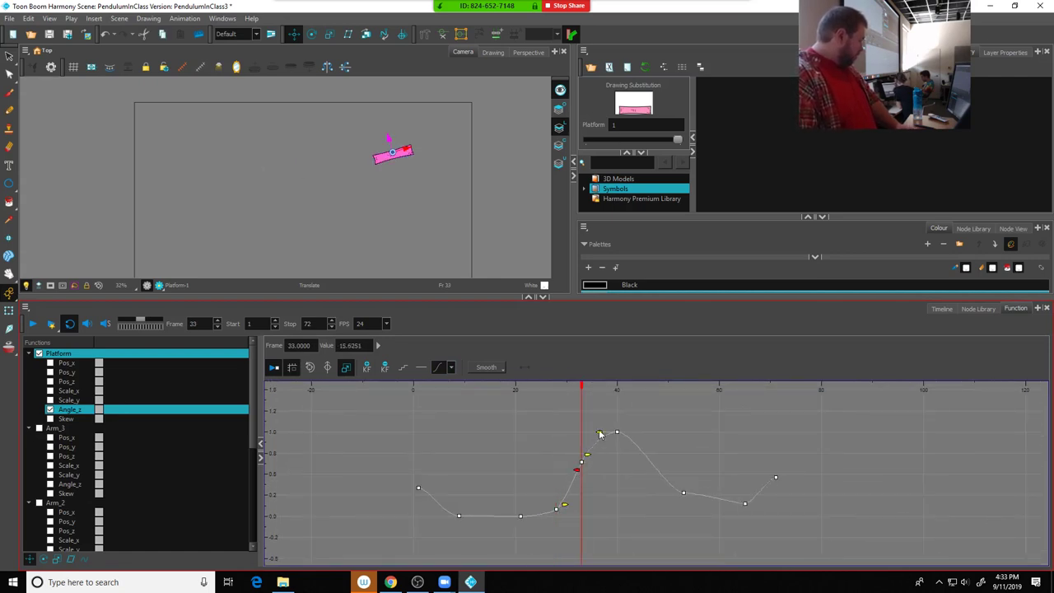
Tilt the handle of the Angle_z keyframe at frame 53 and raise the keyframes at frames 9 and 28 to about -12.44 and -9.75
click(599, 434)
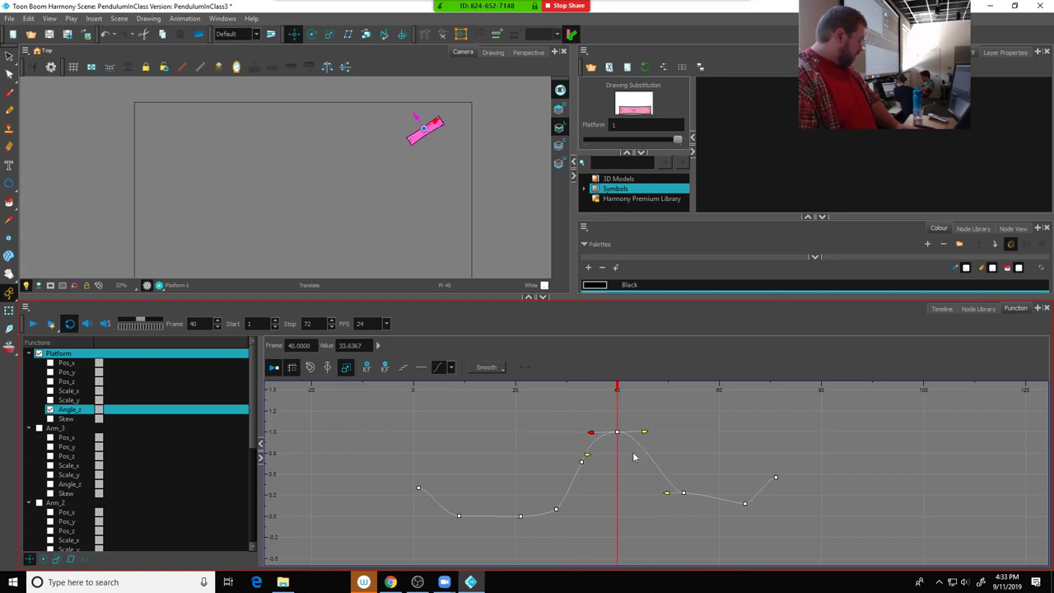
drag(667, 496, 661, 484)
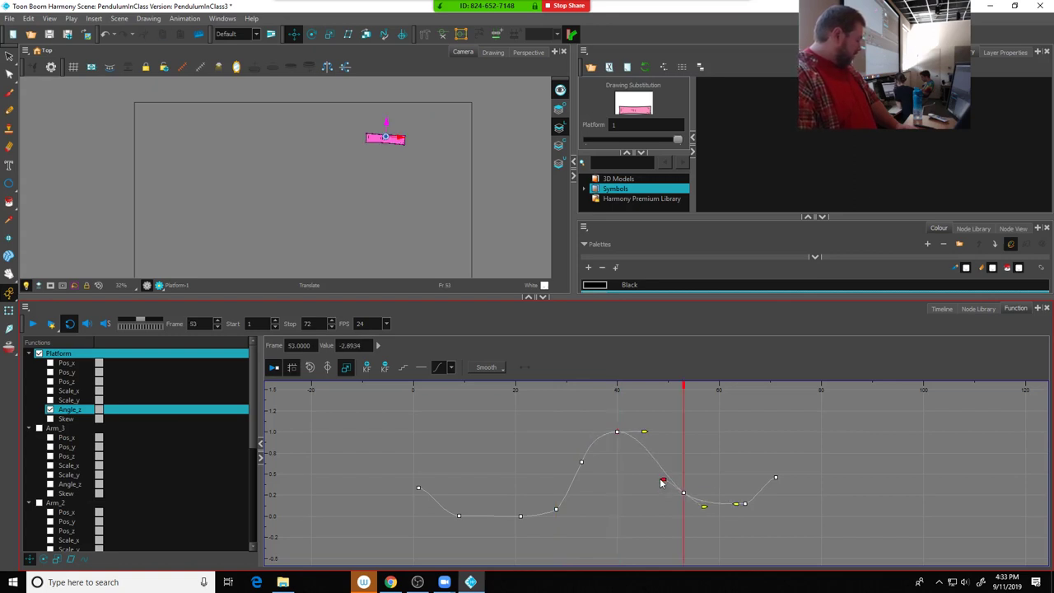
click(521, 516)
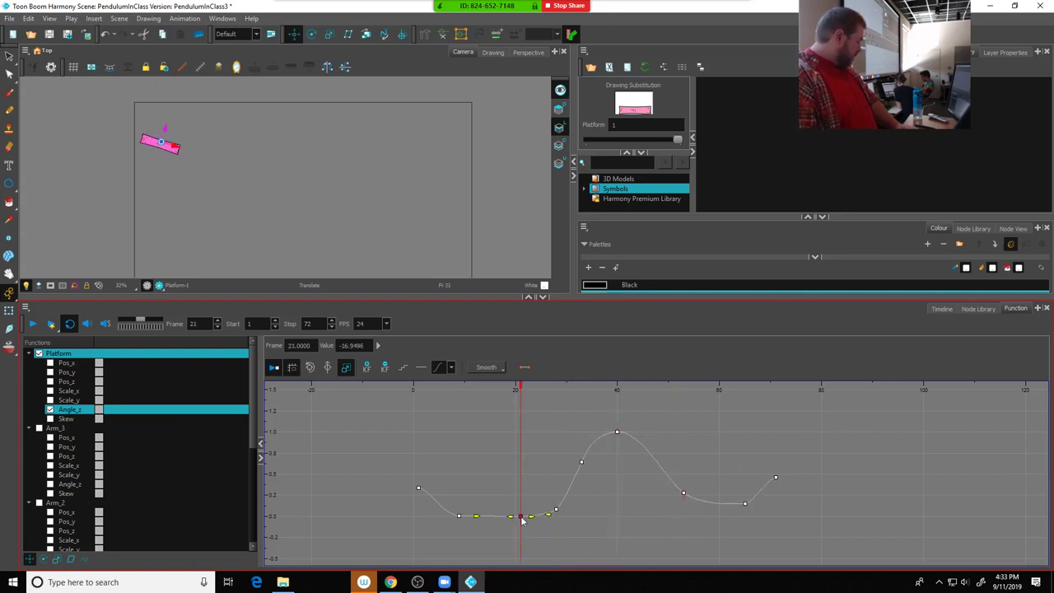
click(459, 515)
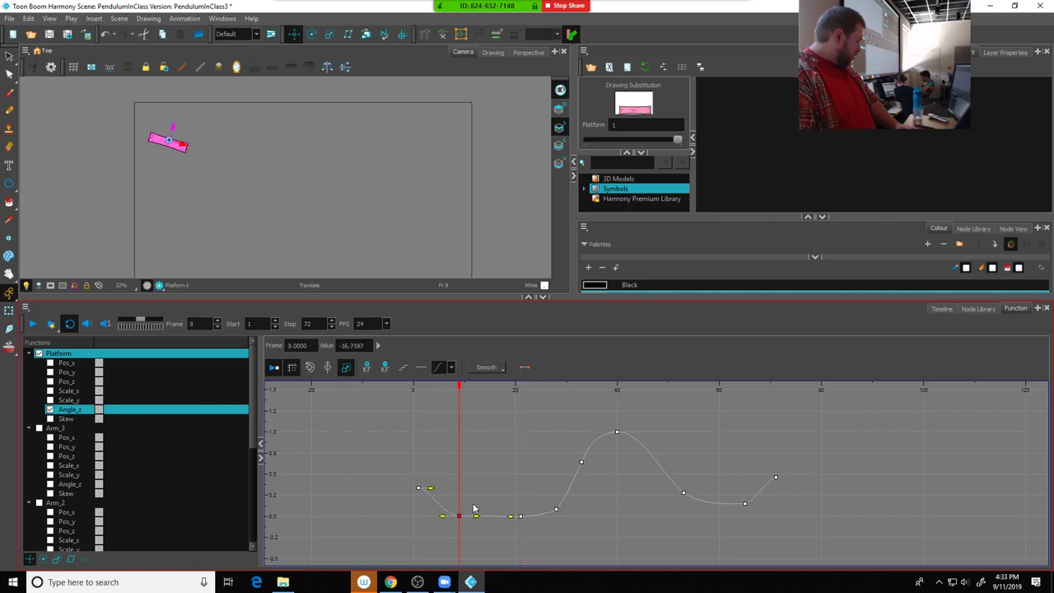
drag(461, 519, 461, 513)
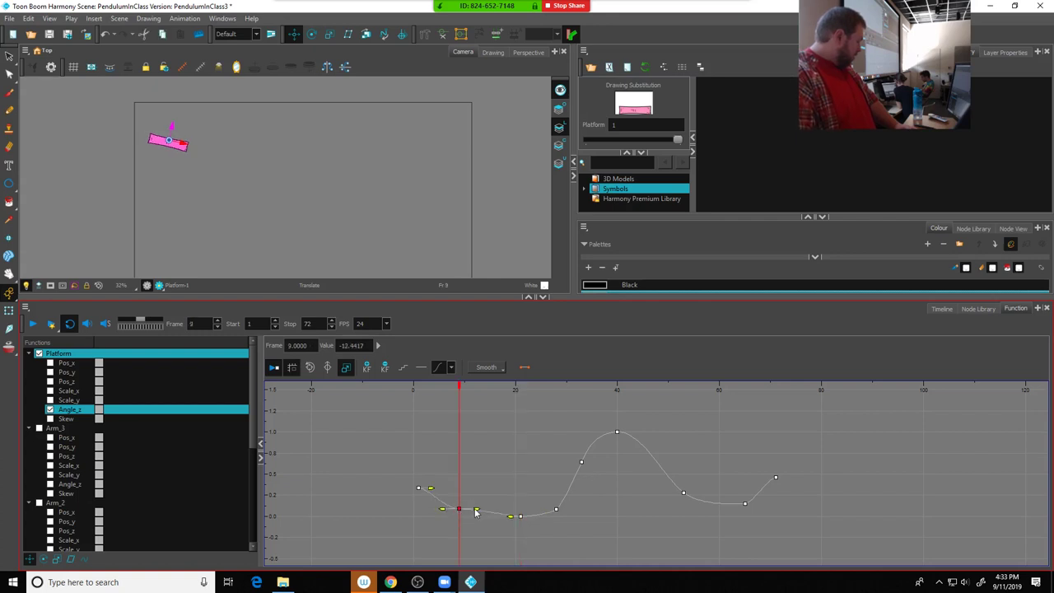
click(557, 513)
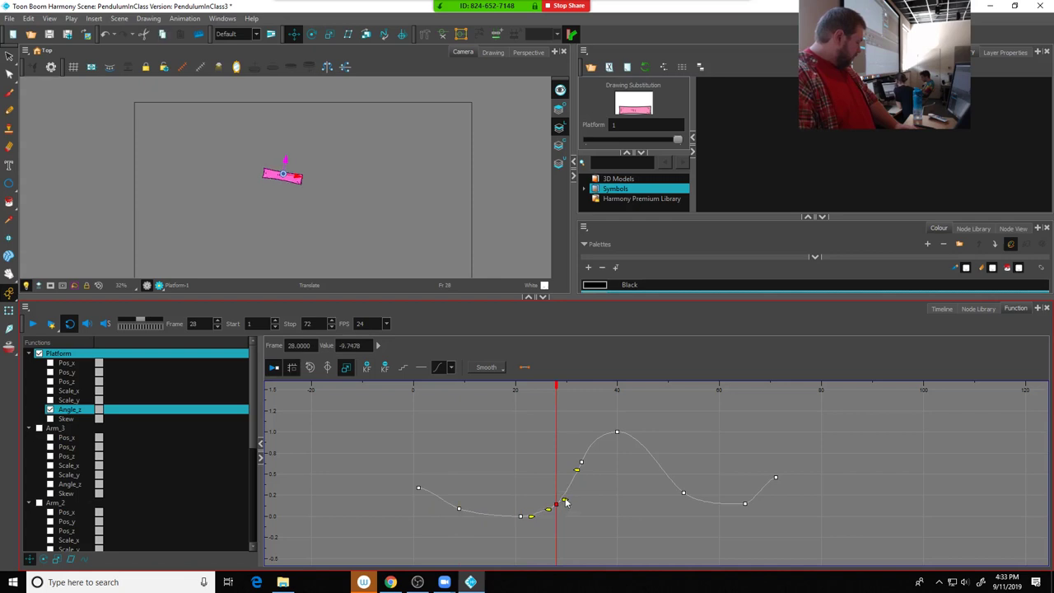
Move the Angle_z keyframe at frame 65 to frame 63, lengthen its handles and play the animation
click(744, 503)
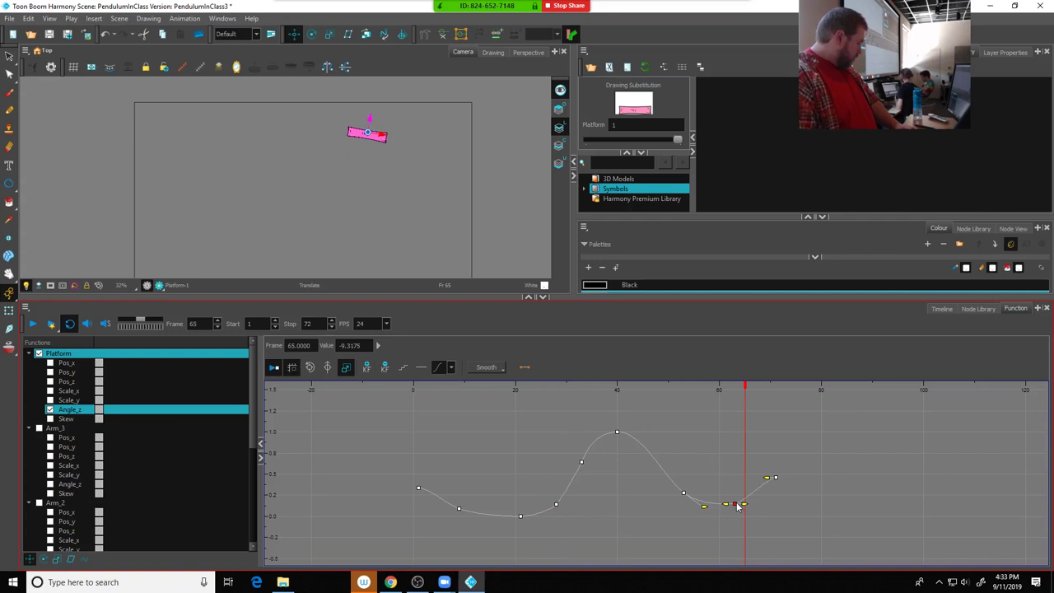
drag(744, 503, 751, 506)
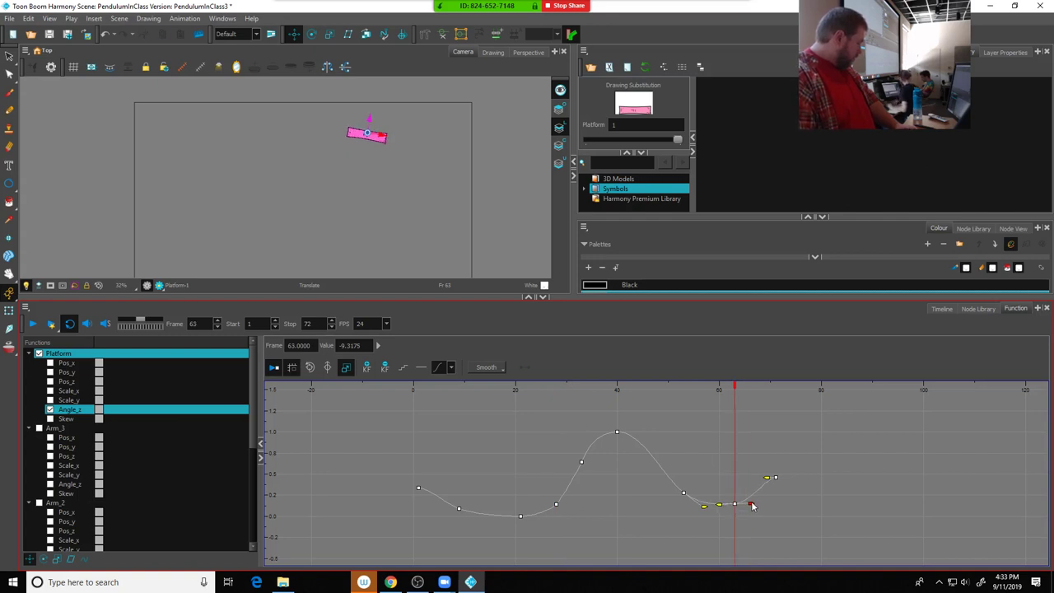
drag(735, 388, 438, 388)
click(34, 325)
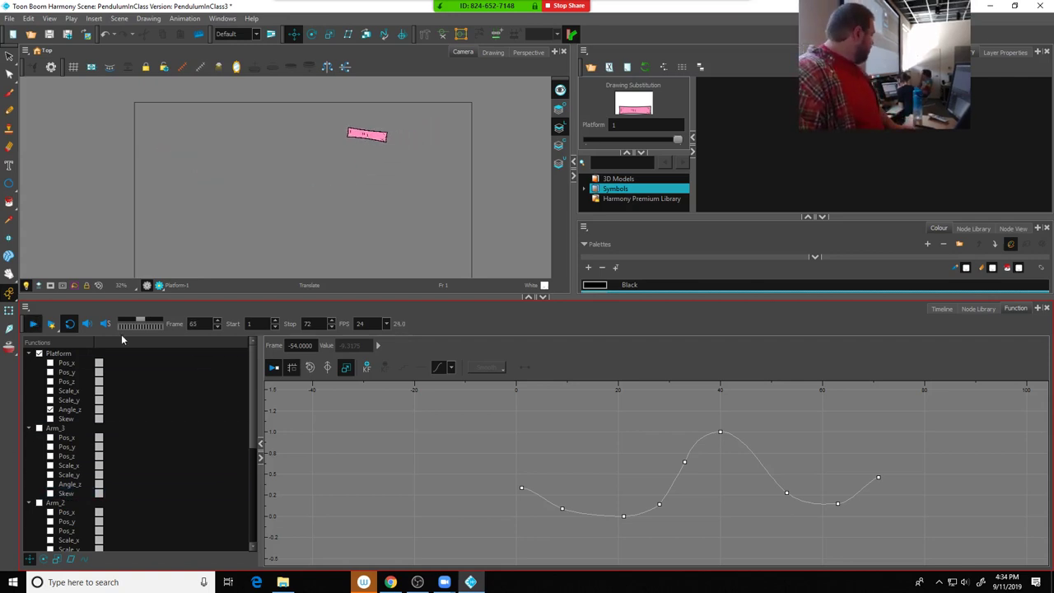
Hide the Platform's function curves and enable the Arm_1, Arm_2, Arm_3 and Ball layers in the timeline
click(38, 353)
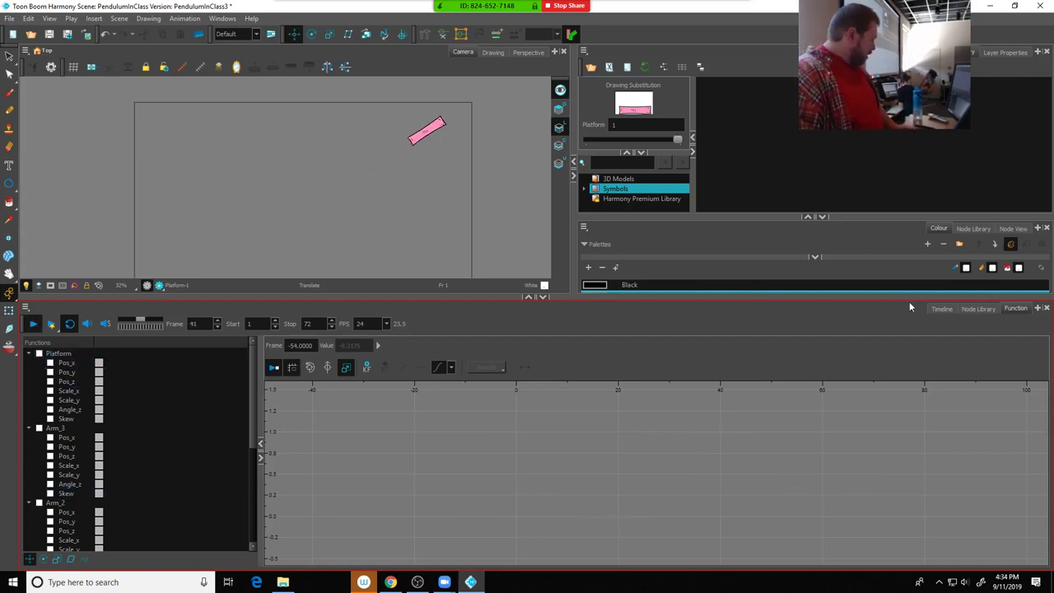
click(942, 308)
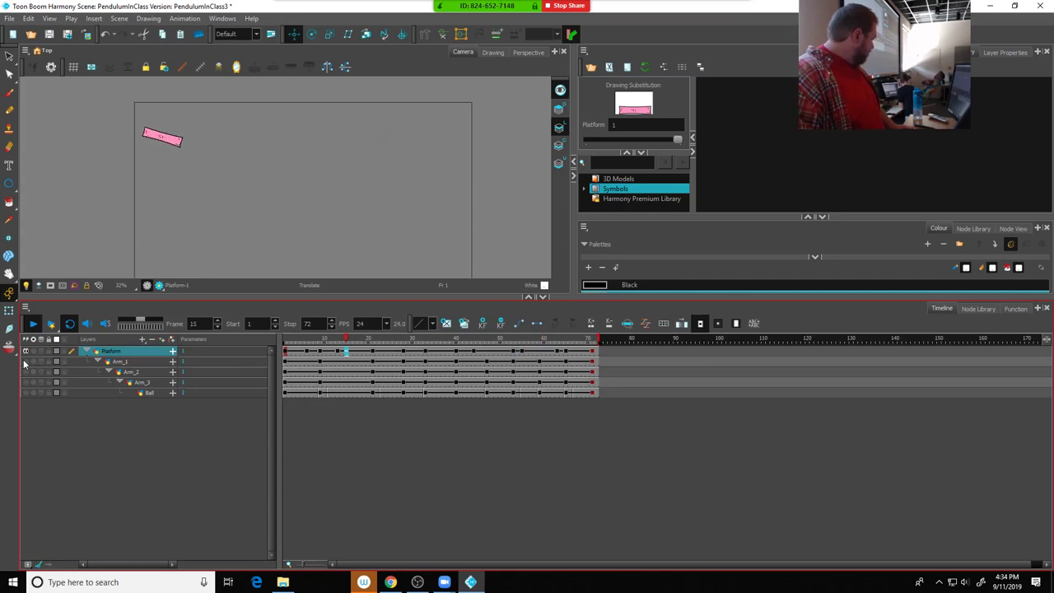
click(26, 361)
click(26, 372)
click(25, 382)
click(25, 392)
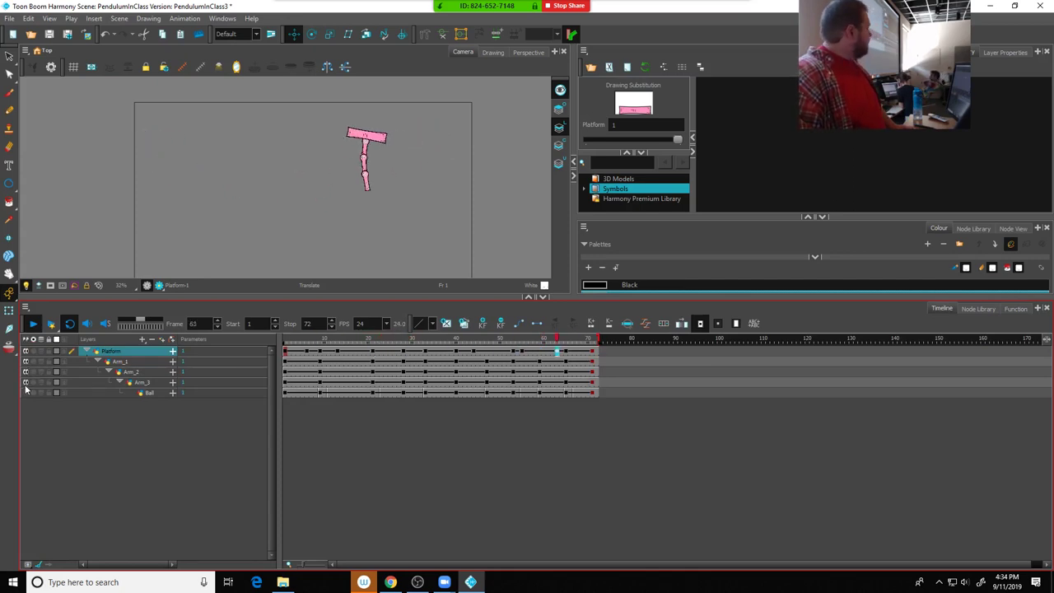
Try to display all function curves of Arm_3, Arm_2, Arm_1 and Ball, and stop the playback
click(1016, 308)
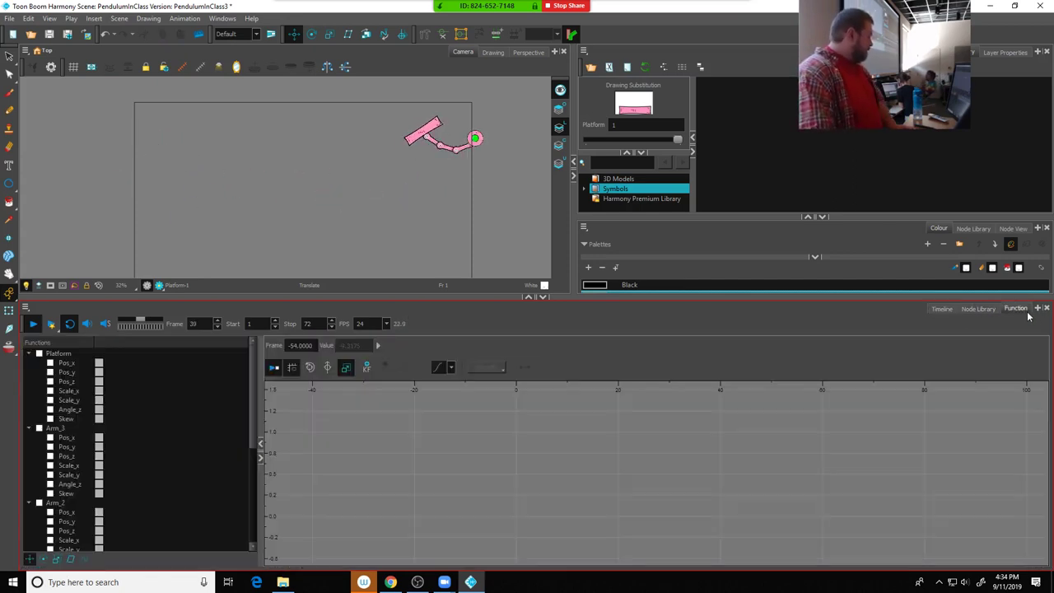
click(38, 429)
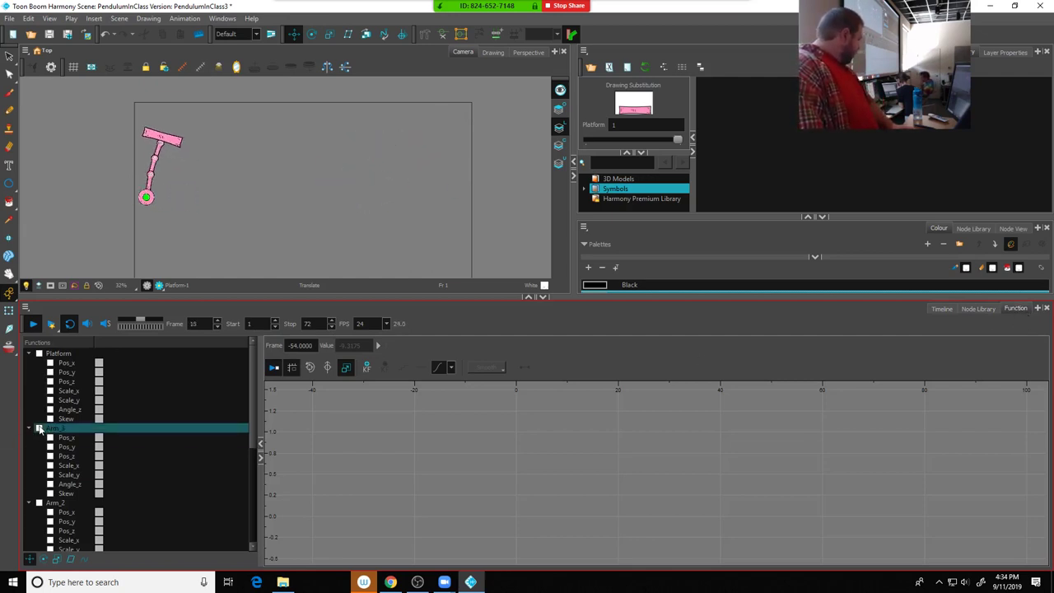
drag(38, 430, 37, 476)
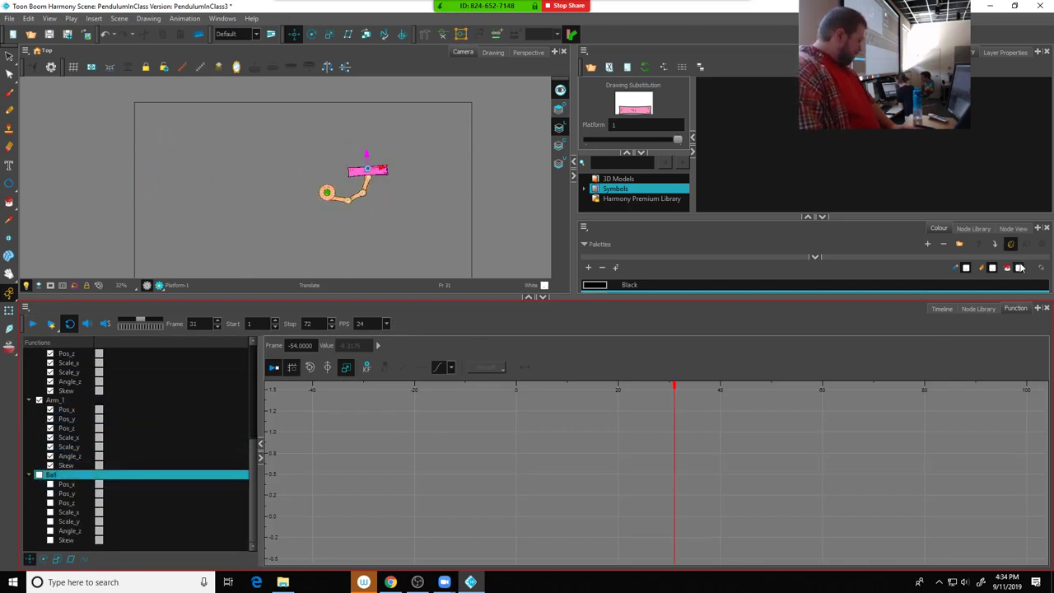
Select the layers from Arm_1 to Ball in the timeline and return to the function curves
click(942, 309)
click(128, 363)
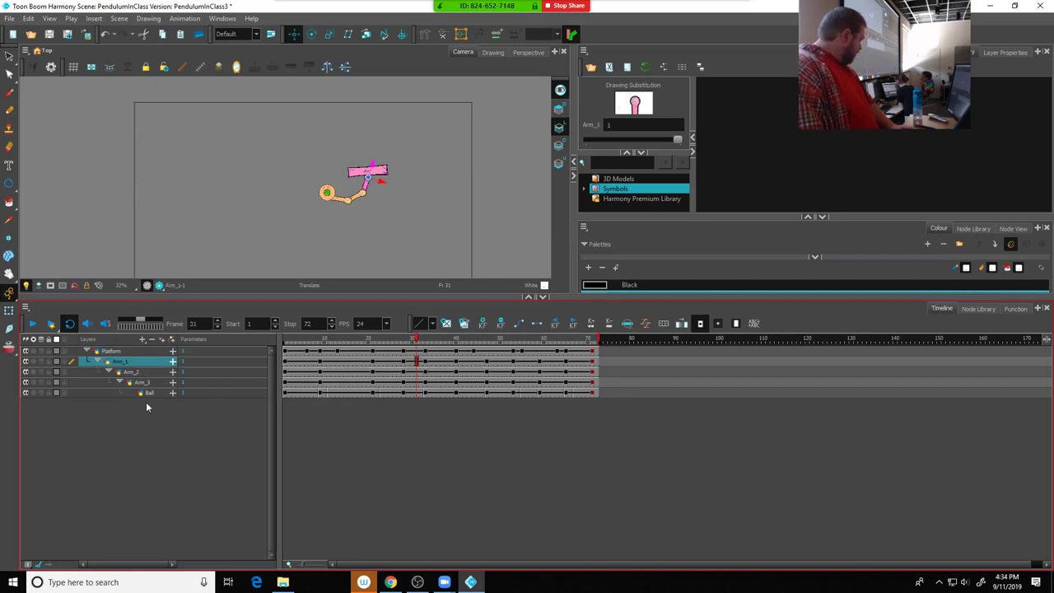
shift+click(148, 393)
click(1015, 309)
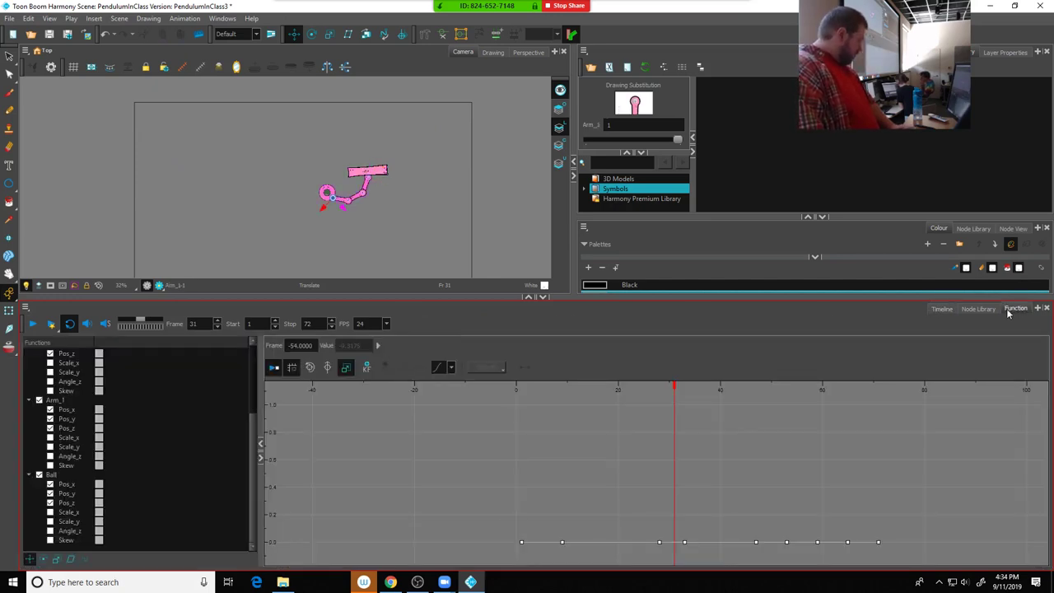
Display the Angle_z function curves of Arm_1, Ball, Arm_2 and Arm_3
click(50, 457)
click(50, 530)
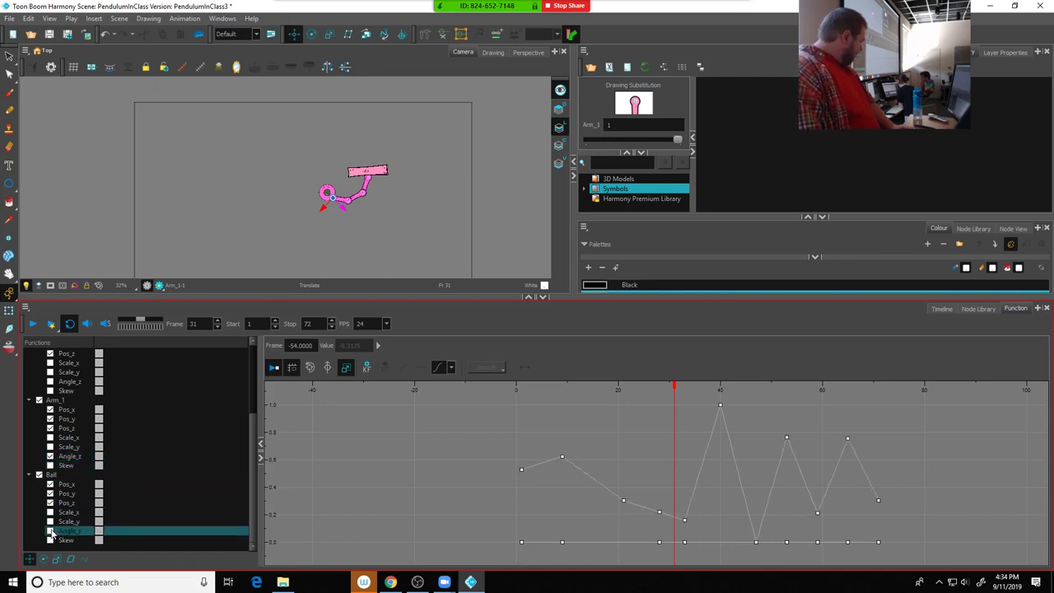
scroll(51, 385, up, 1)
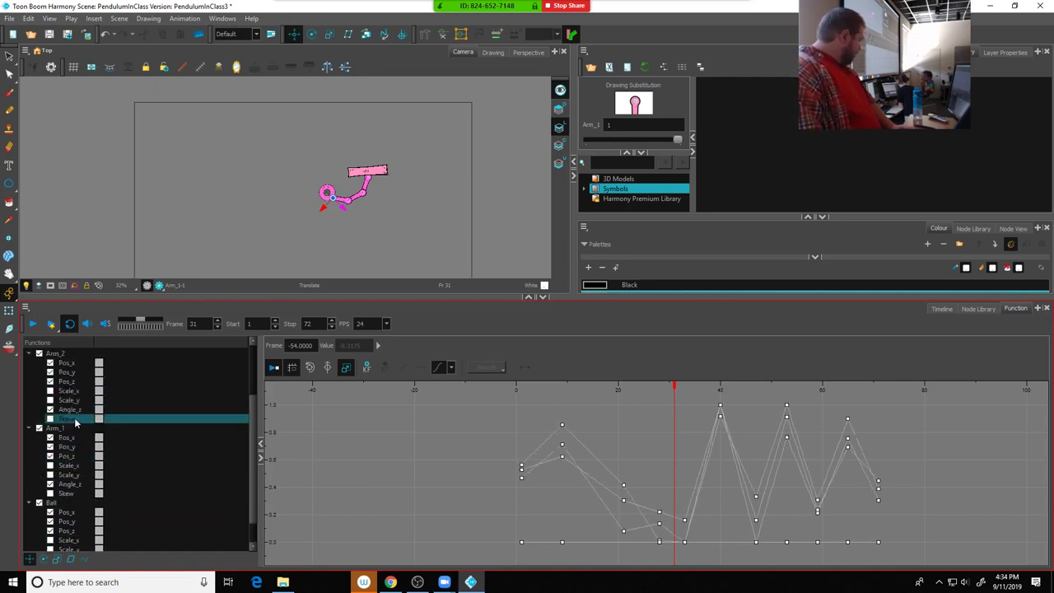
click(51, 411)
click(50, 409)
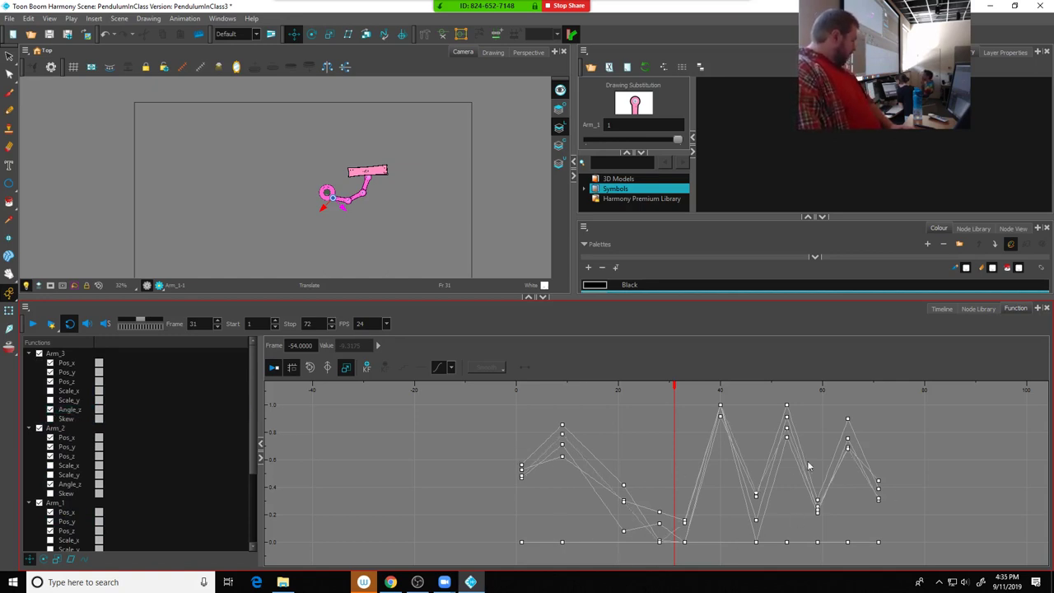
Hide the Pos_x, Pos_y and Pos_z function curves of Arm_3 and Arm_2
click(50, 363)
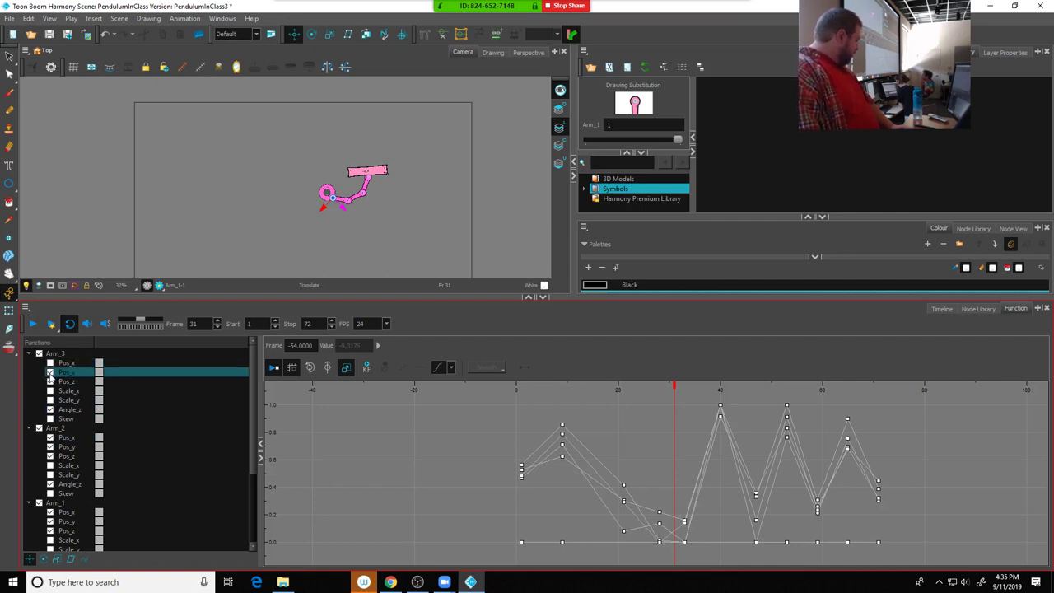
click(50, 372)
click(50, 381)
click(50, 438)
click(51, 447)
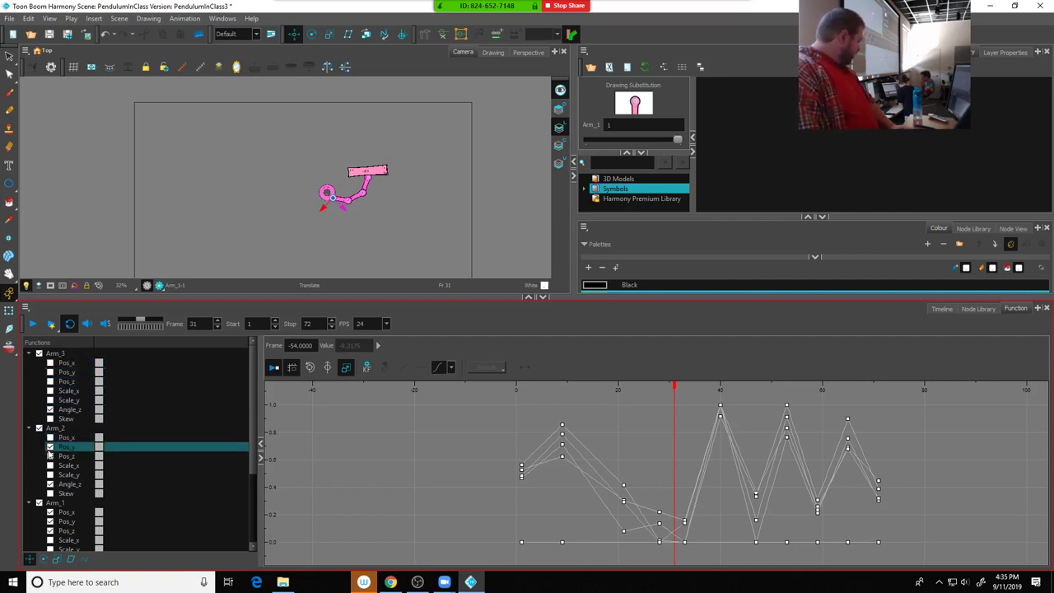
click(51, 456)
Hide the Pos_x, Pos_y and Pos_z function curves of Arm_1 and Ball
scroll(52, 465, down, 2)
click(50, 456)
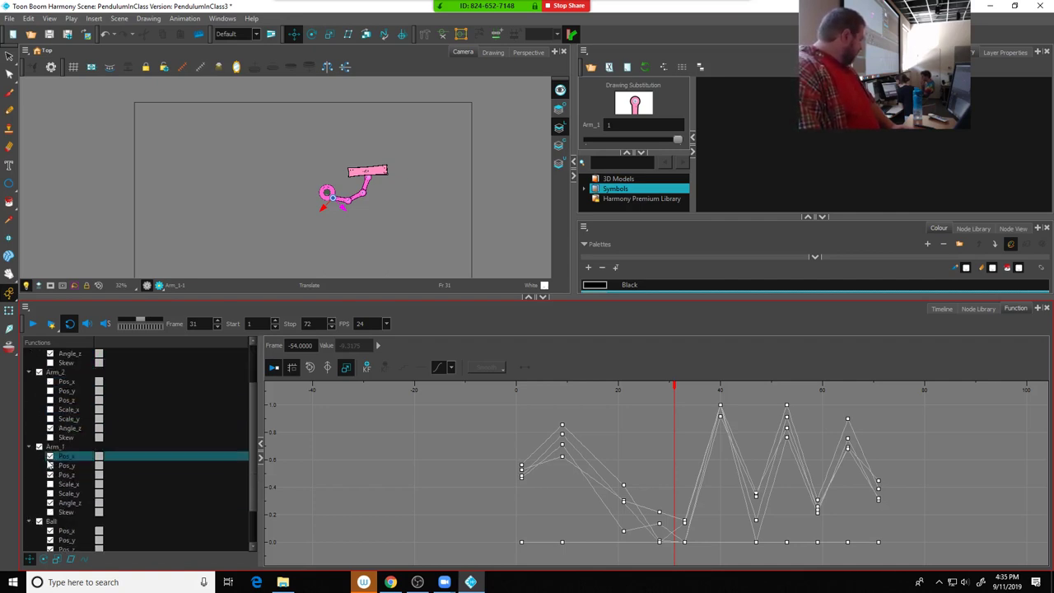
click(50, 466)
click(50, 475)
scroll(49, 488, down, 2)
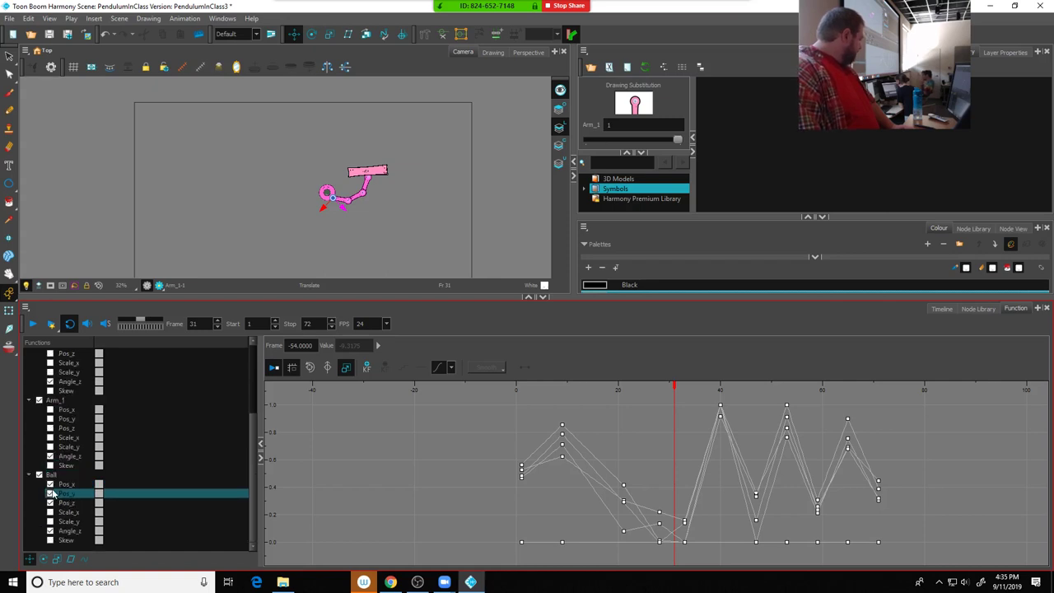
click(50, 485)
click(50, 493)
click(51, 502)
click(506, 511)
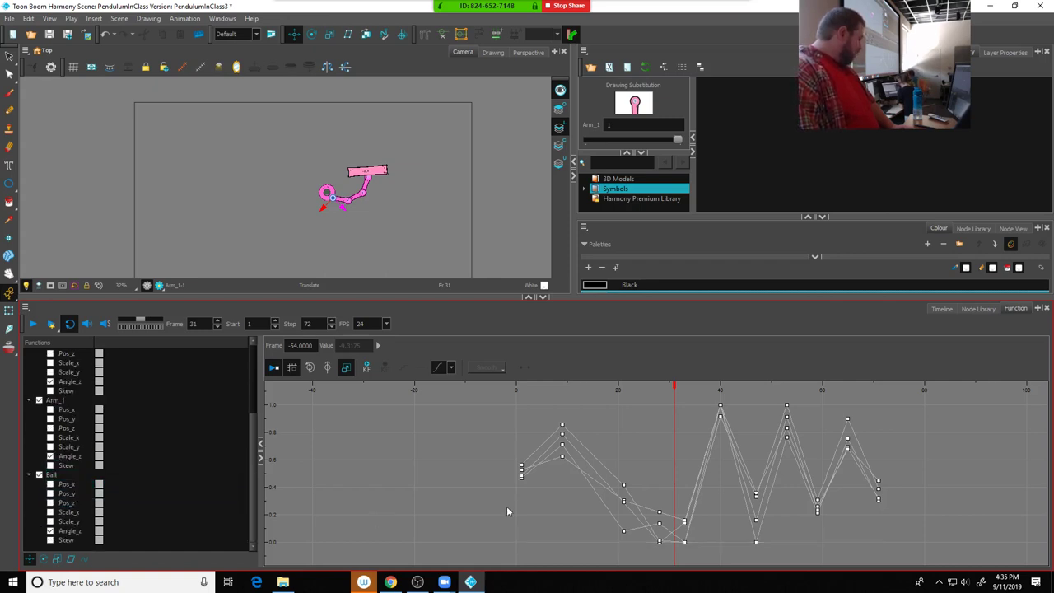
Select all Angle_z keyframes of the three arms and the Ball, and apply the gentler symmetrical ease-in/ease-out preset
scroll(613, 512, down, 1)
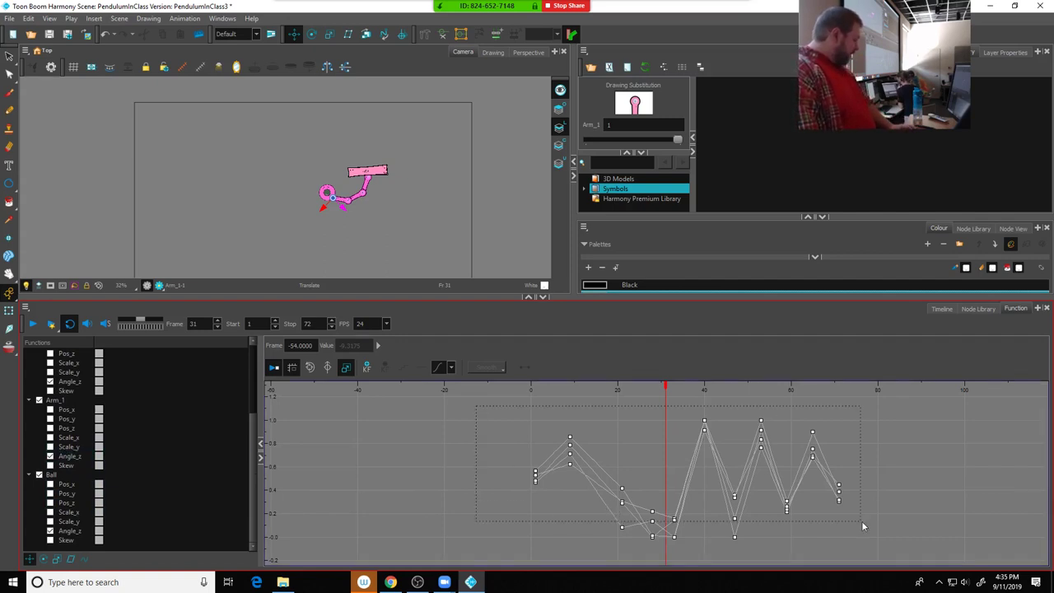
drag(869, 550, 872, 552)
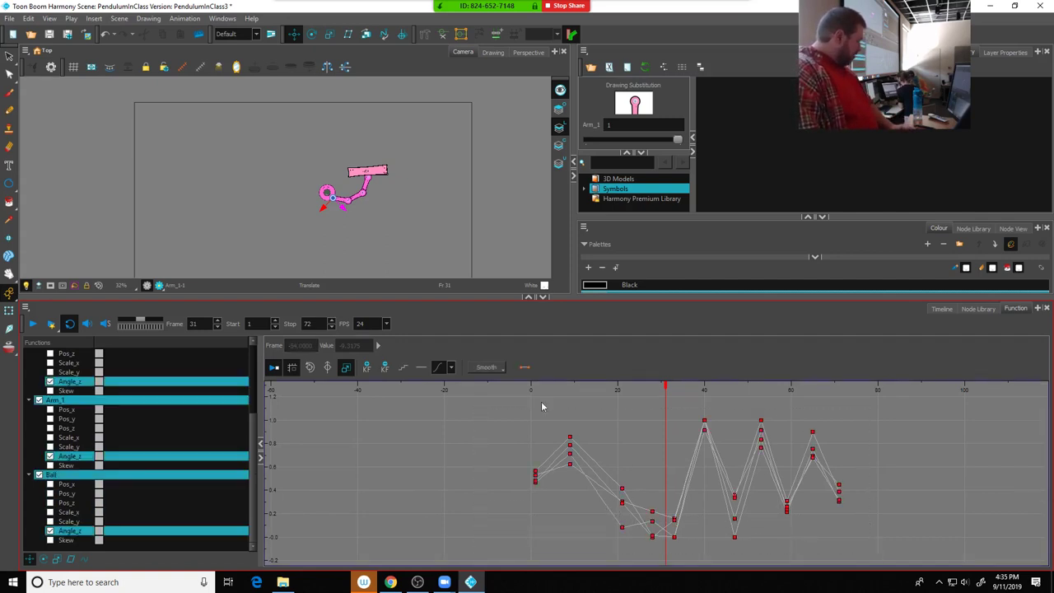
click(486, 367)
click(451, 368)
click(451, 368)
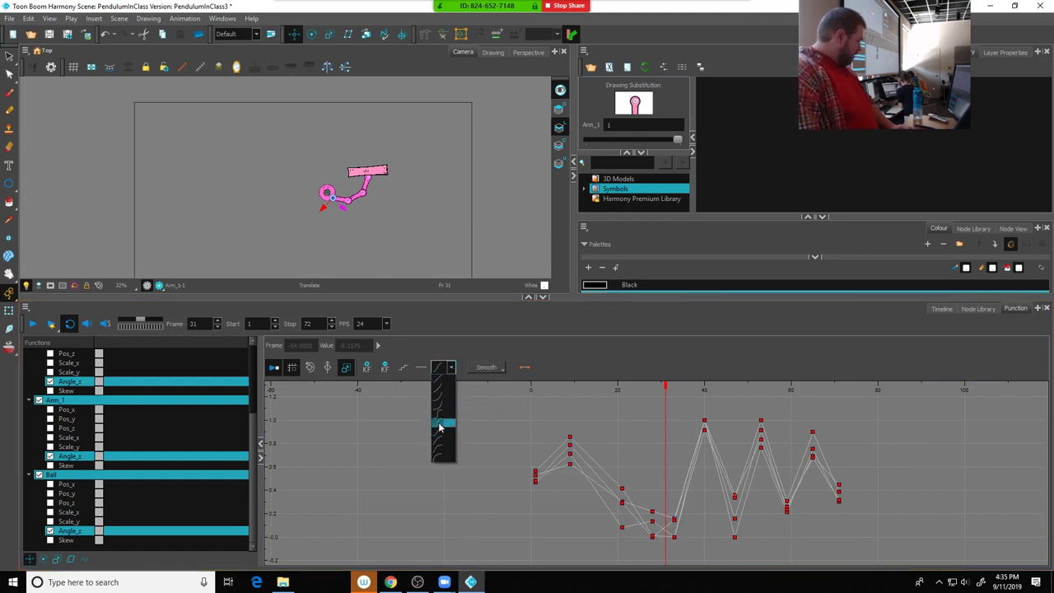
click(443, 433)
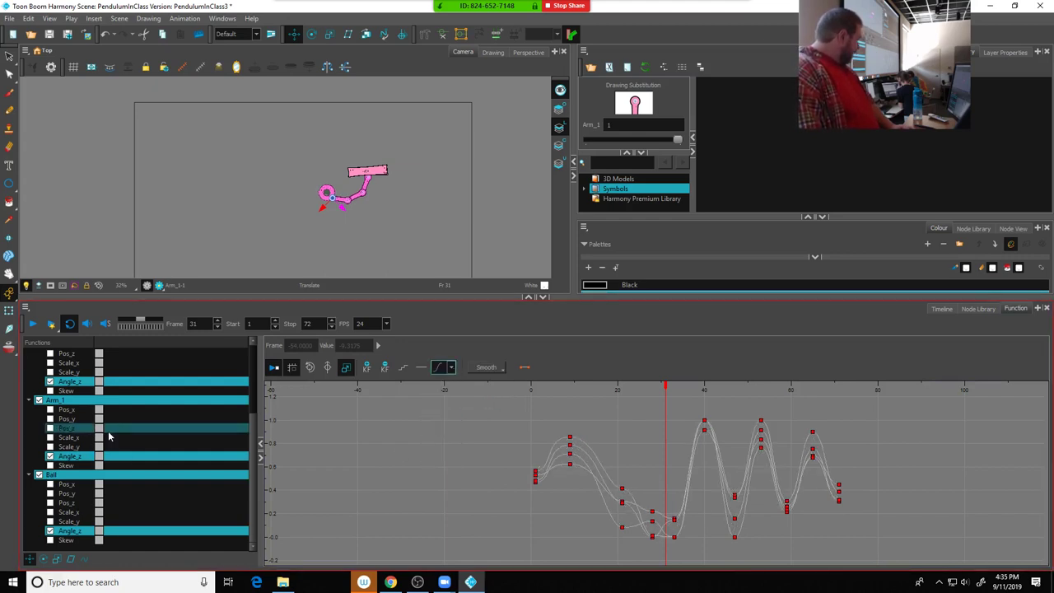
Hide the Angle_z curves of Arm_2, Arm_1 and Ball so that only Arm_3's curve is displayed
scroll(110, 436, up, 3)
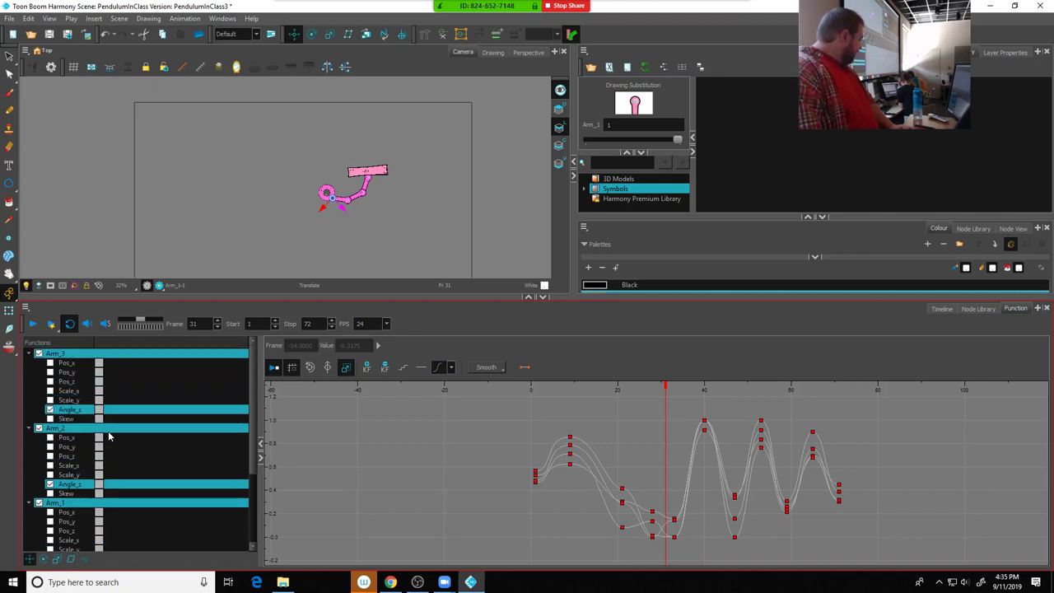
click(72, 355)
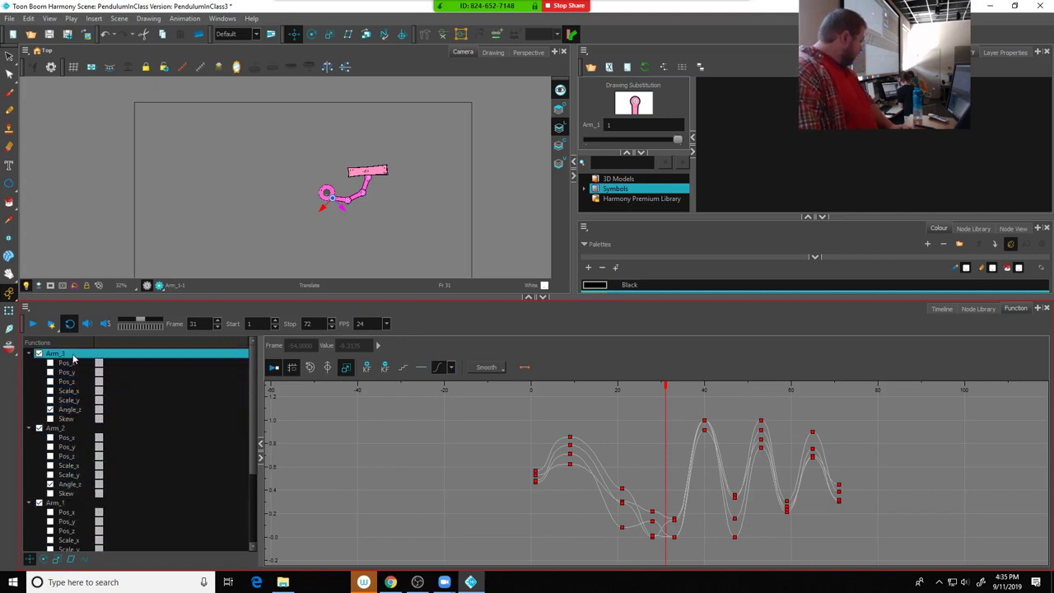
click(66, 409)
ctrl+click(66, 485)
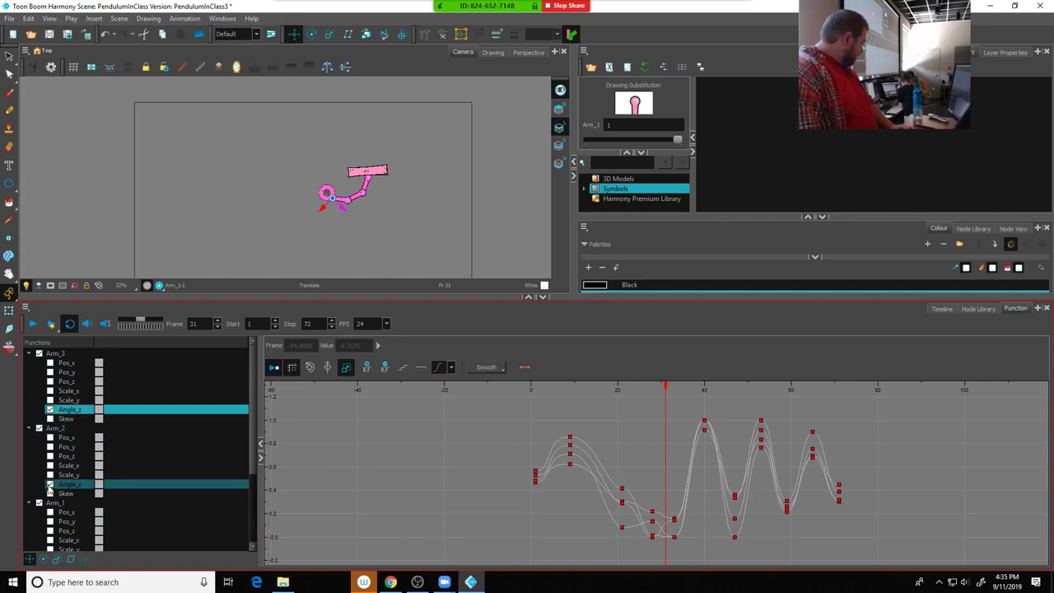
scroll(49, 495, down, 3)
click(52, 524)
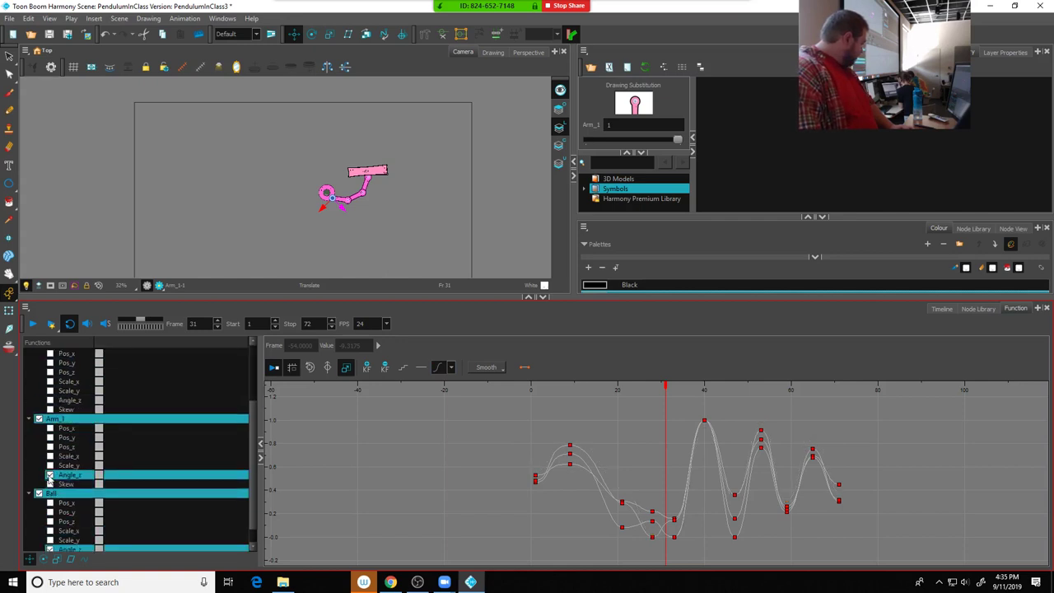
scroll(51, 526, down, 1)
click(50, 528)
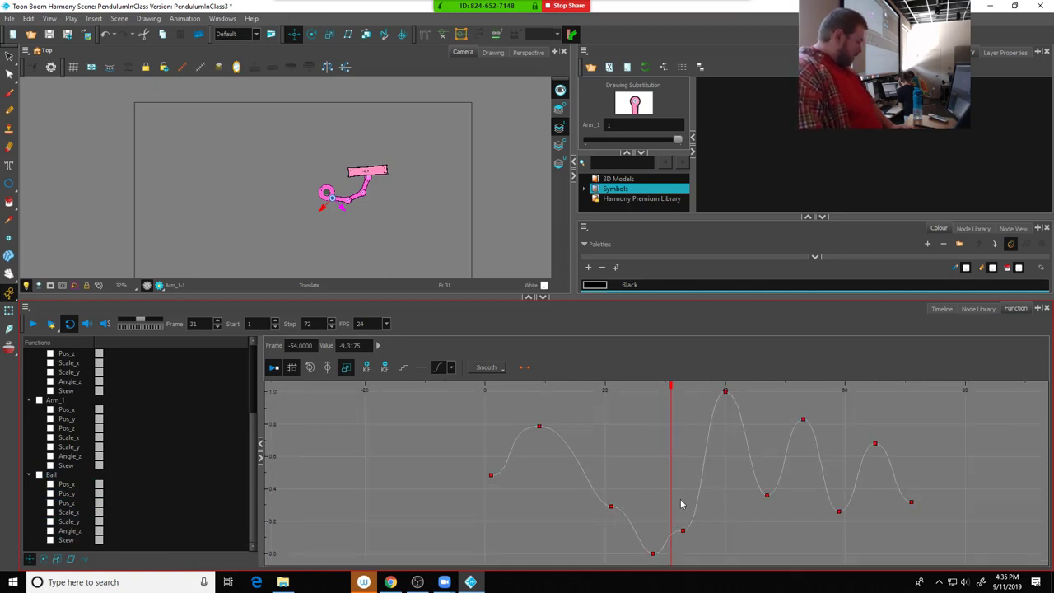
Adjust the Bezier handles of Arm_3's Angle_z keyframes at frames 21, 33 and 1 to smooth the curve
scroll(650, 498, up, 2)
click(611, 505)
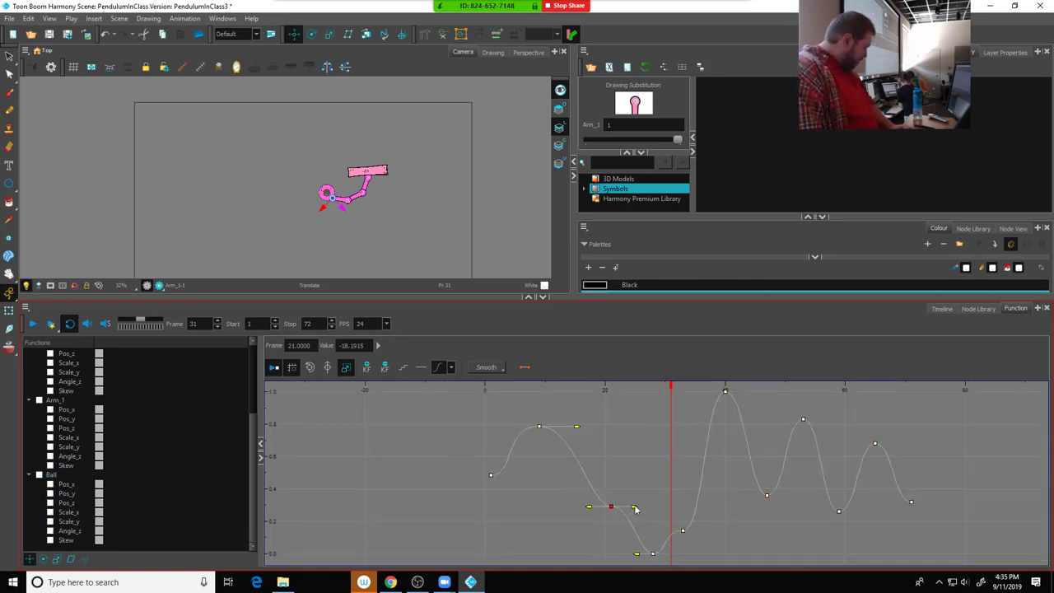
drag(635, 508, 677, 553)
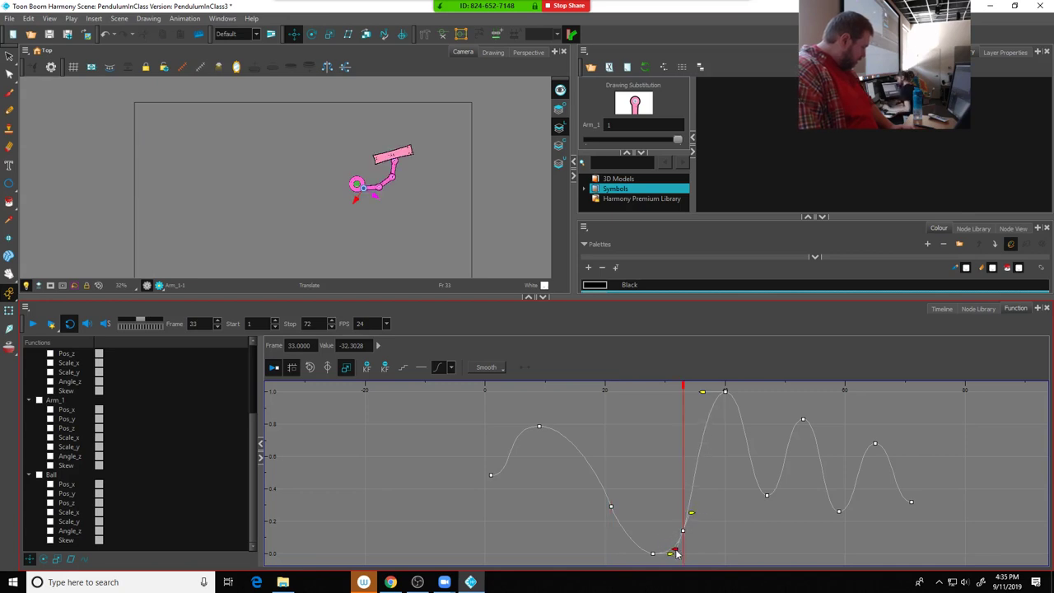
click(611, 506)
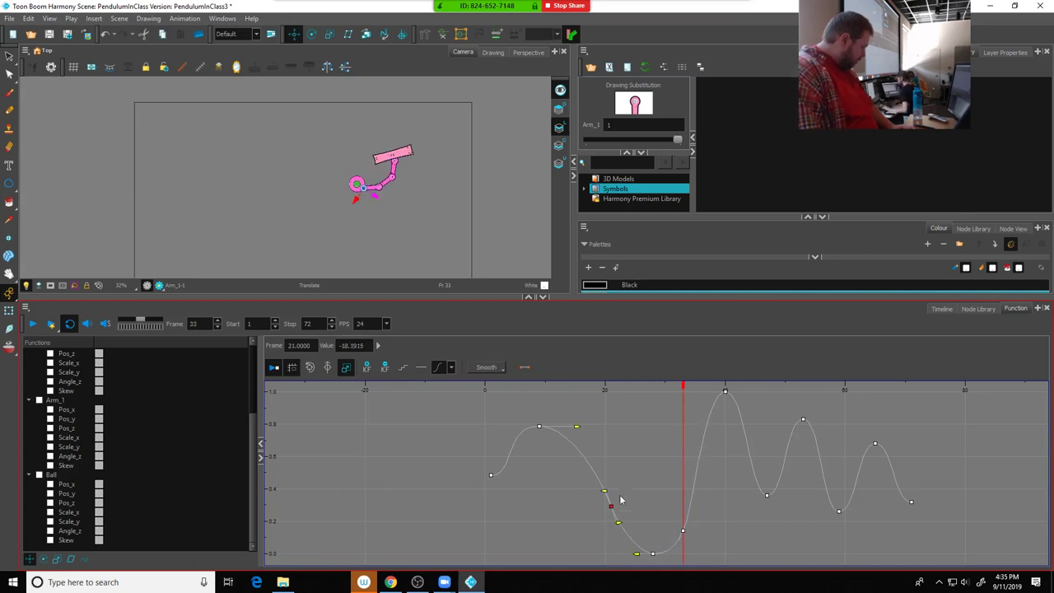
click(605, 493)
click(491, 474)
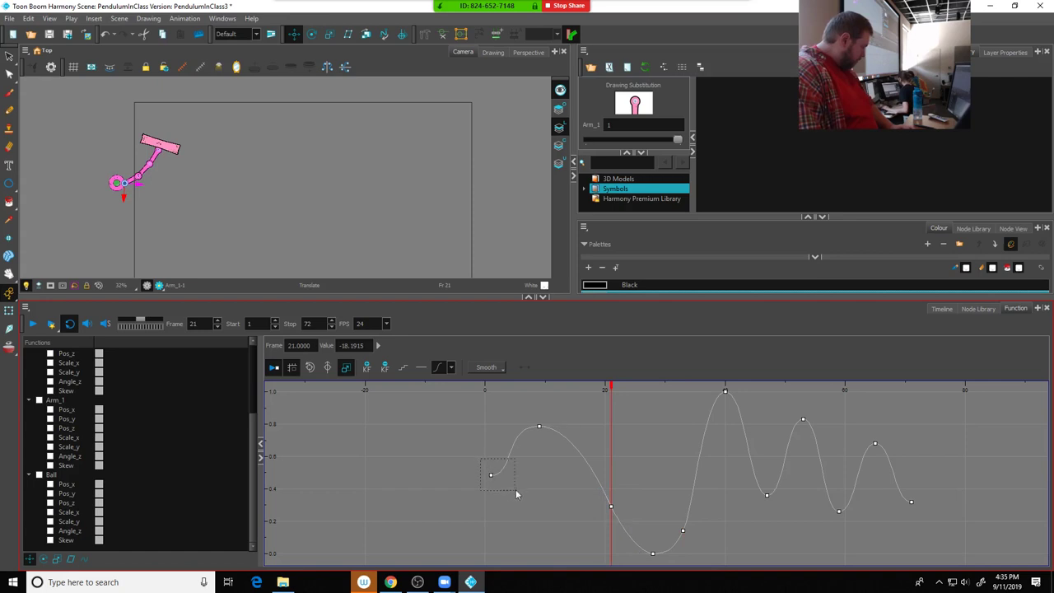
click(518, 473)
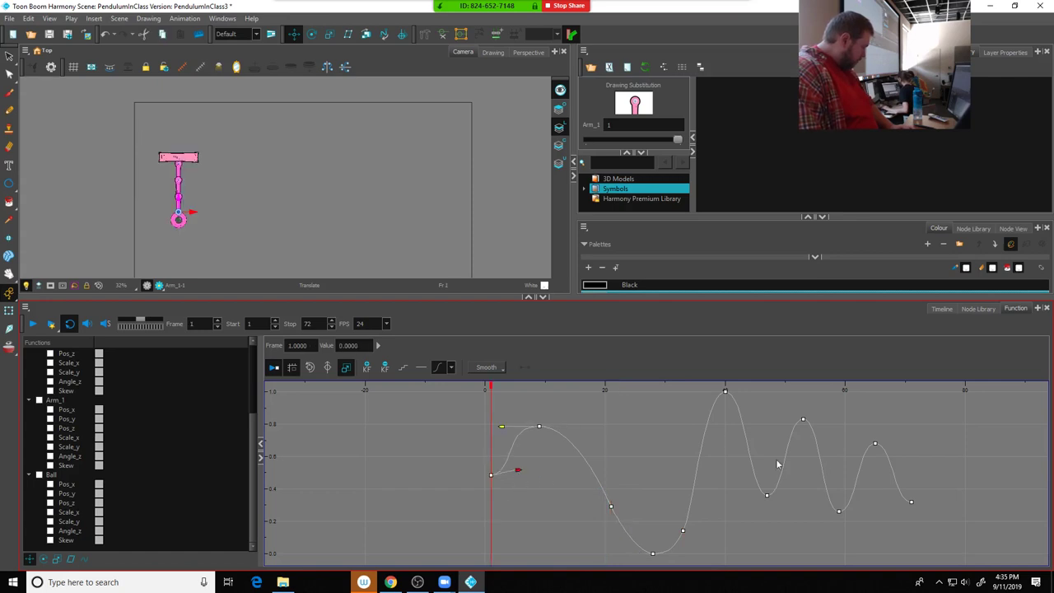
Display Arm_2's Angle_z curve instead of Arm_3's, smooth it around frame 21, and move its frame 28 keyframe to about -40.15
scroll(124, 404, up, 3)
click(51, 409)
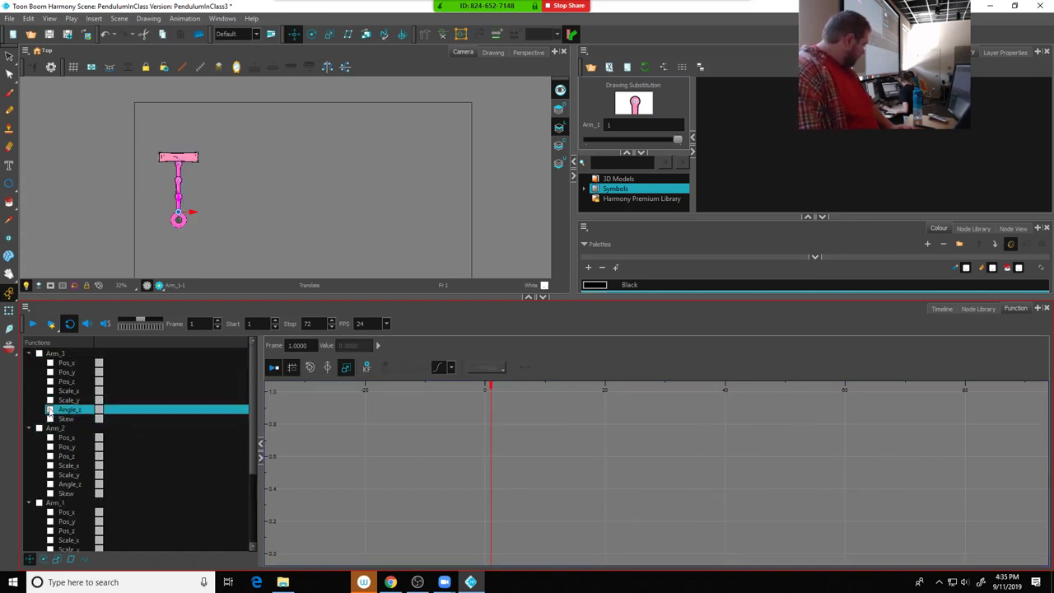
click(50, 485)
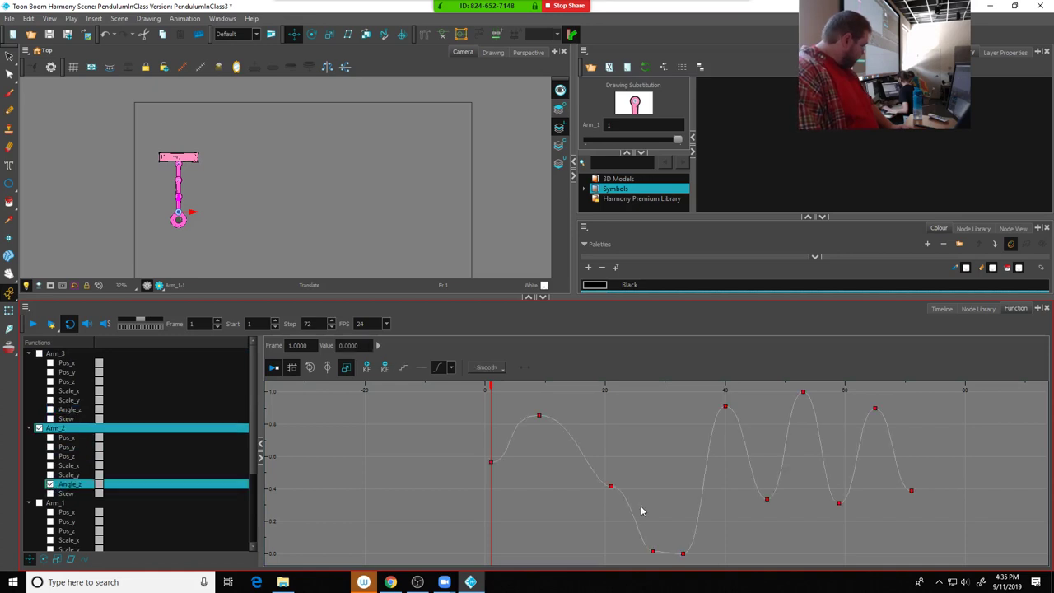
drag(646, 511, 635, 504)
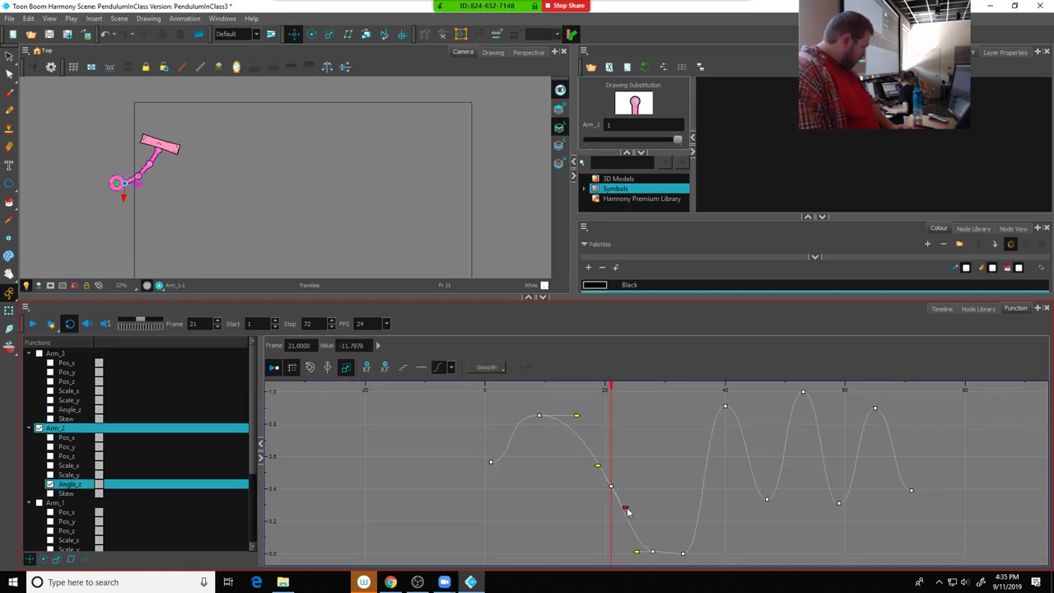
drag(610, 394, 659, 397)
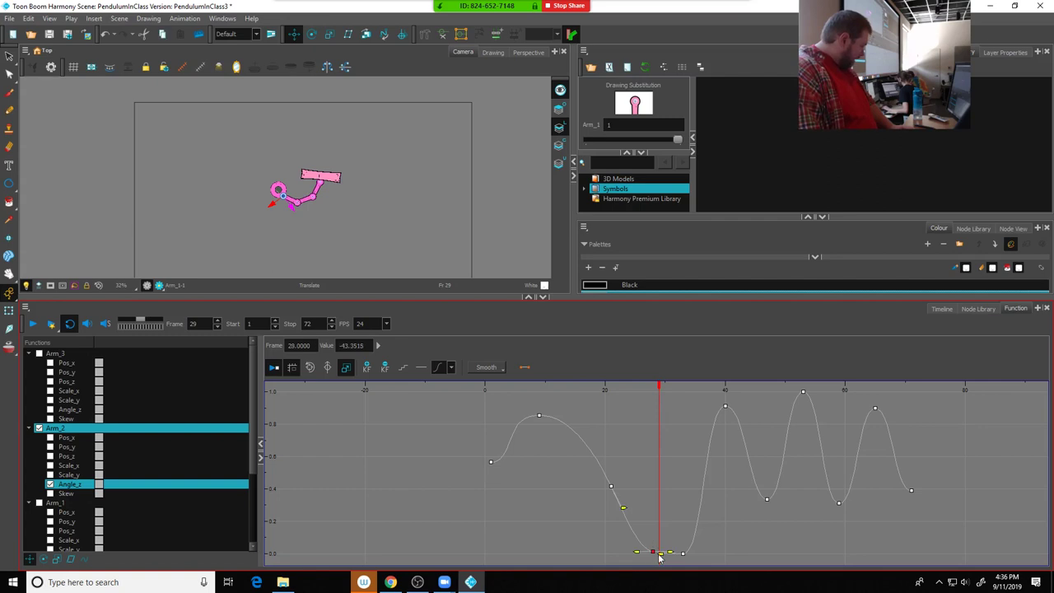
drag(653, 552, 654, 545)
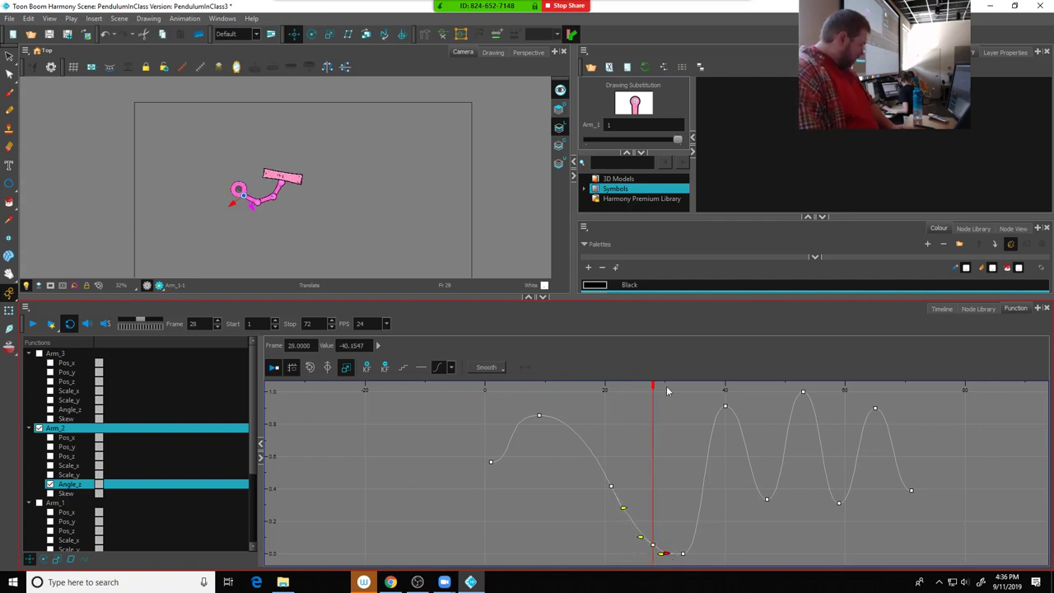
Display Arm_1's Angle_z curve instead of Arm_2's and smooth frames 21 to 33, moving frame 21 to about -13.56 and frame 28 to about -24.78
click(49, 486)
scroll(49, 481, down, 3)
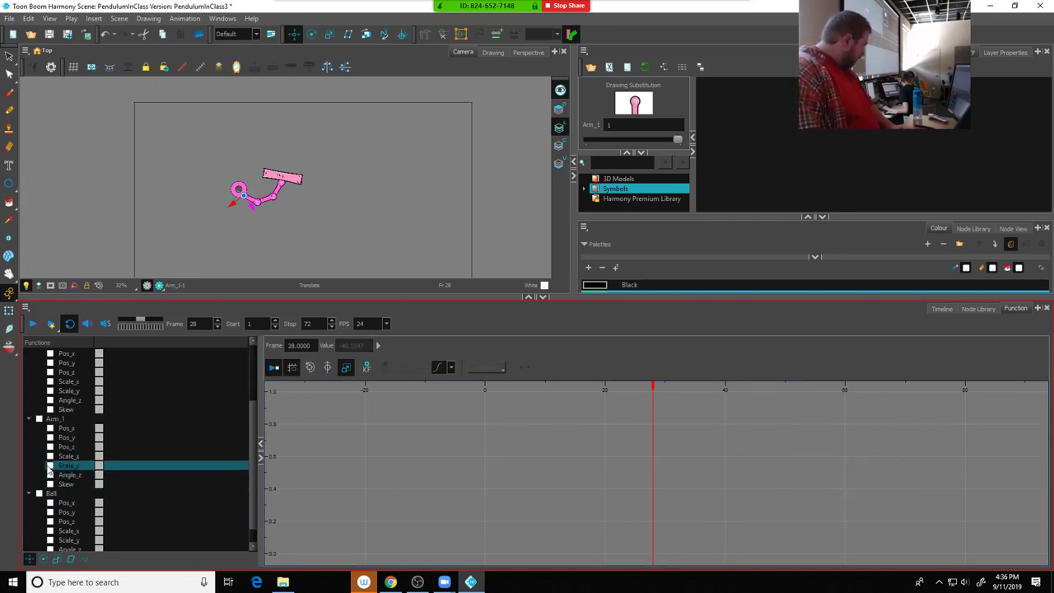
click(49, 476)
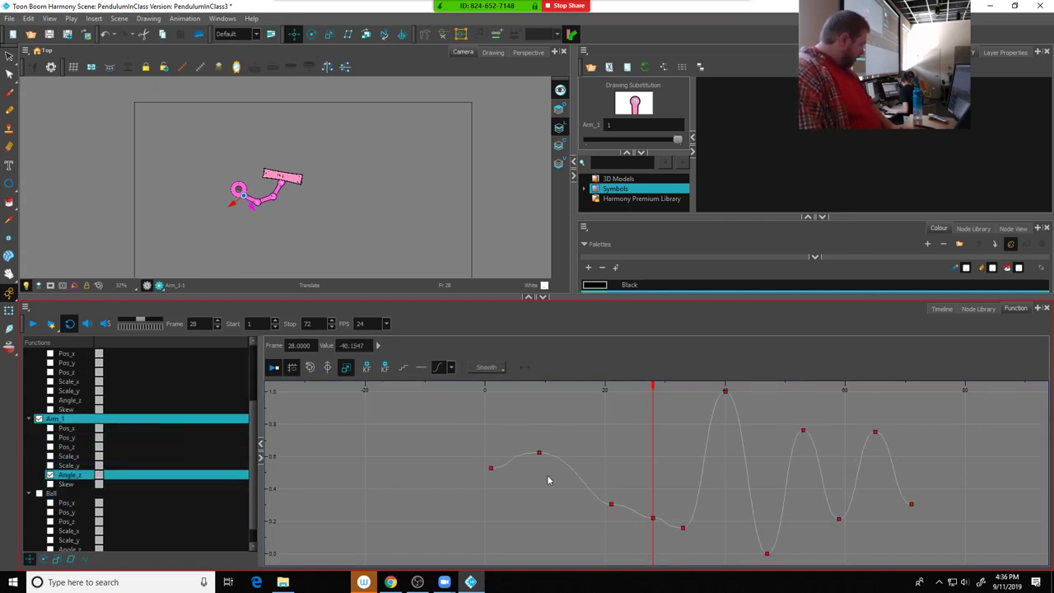
click(611, 504)
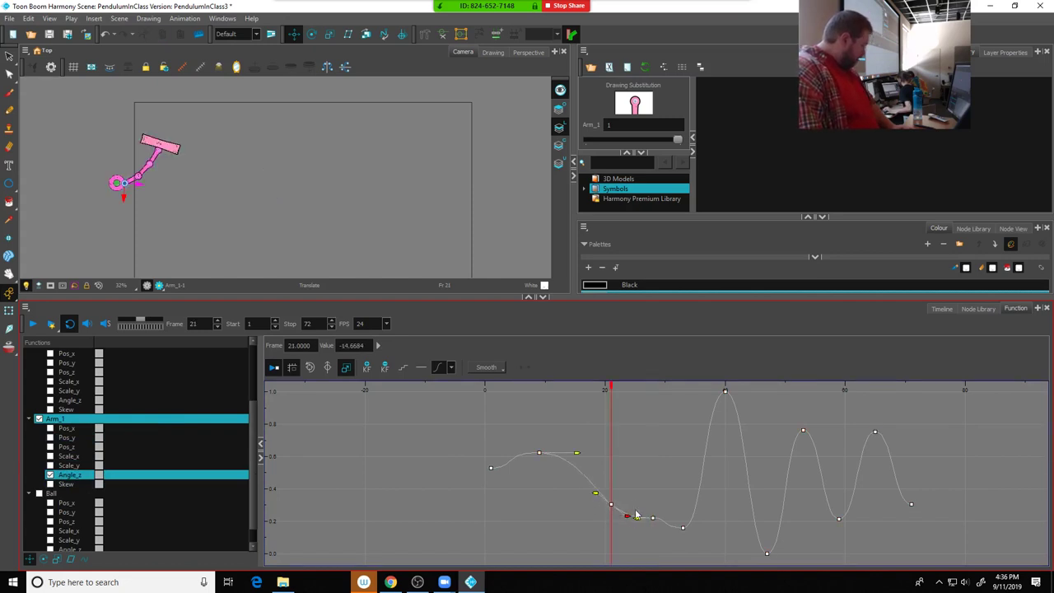
click(655, 521)
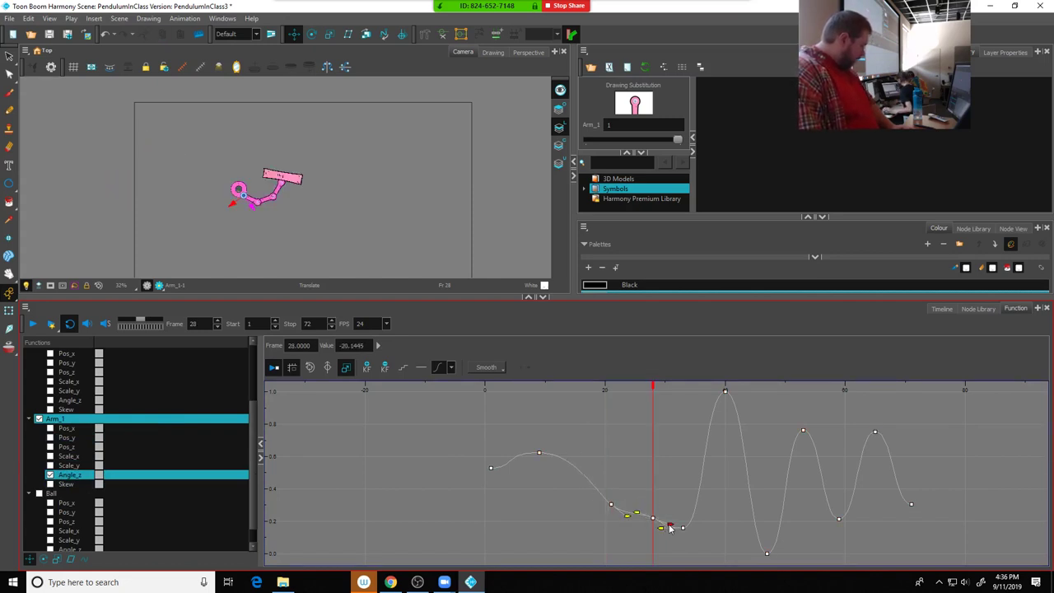
drag(654, 521, 654, 528)
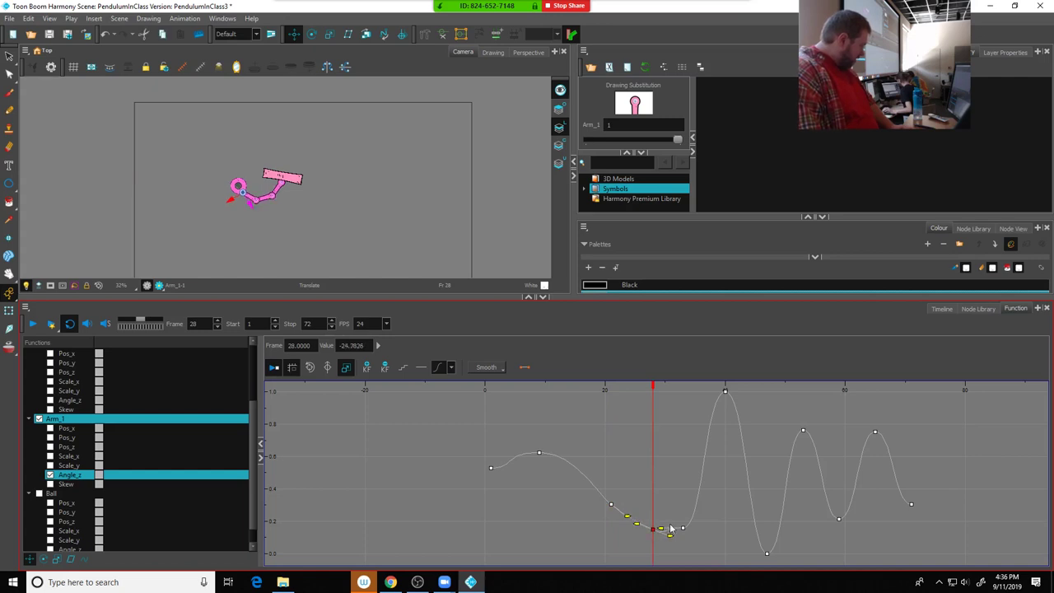
click(671, 534)
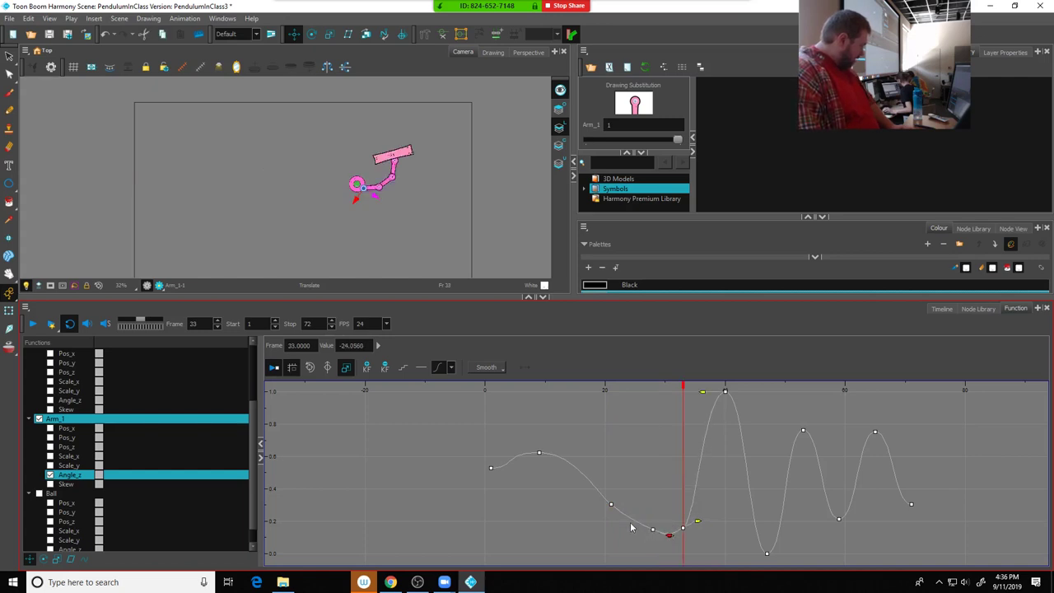
click(611, 505)
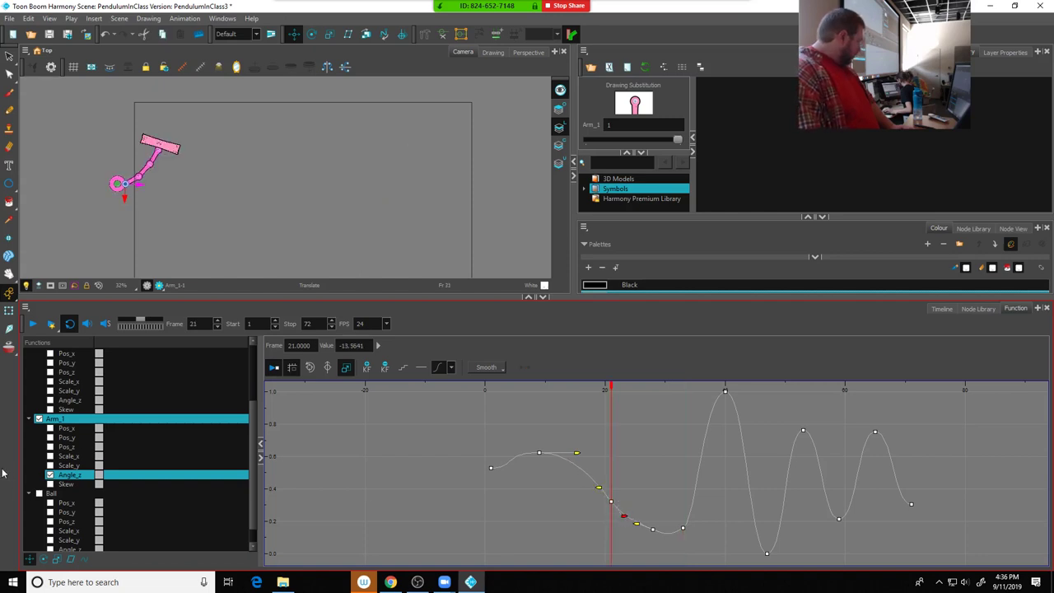
Display the Ball's Angle_z curve instead of Arm_1's and apply a symmetrical ease-in/ease-out preset to its keyframes at frames 9, 21 and 28
scroll(123, 503, down, 1)
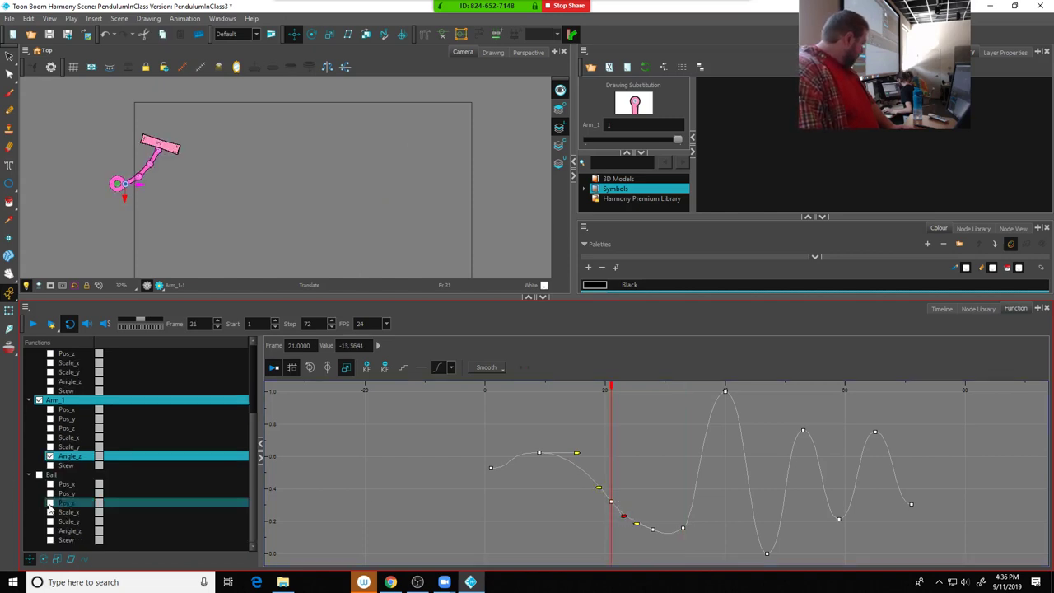
click(49, 456)
click(49, 531)
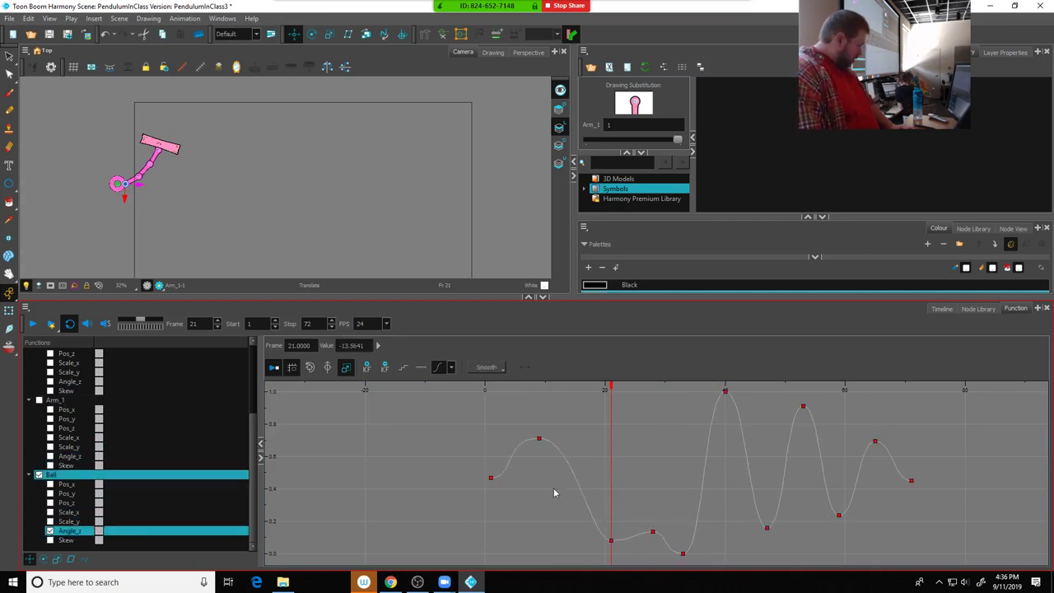
drag(522, 416, 671, 555)
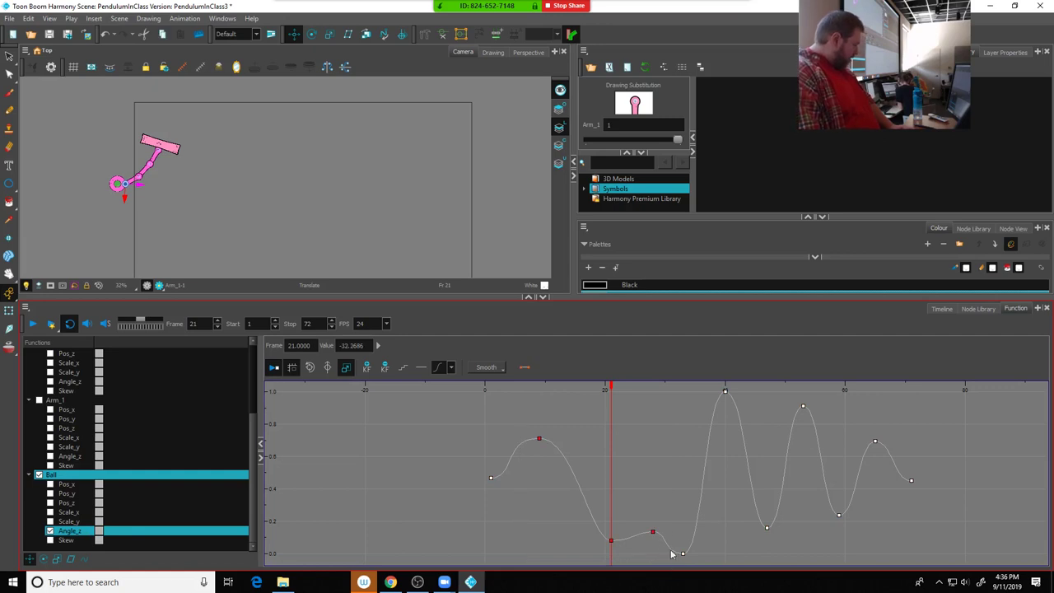
click(451, 367)
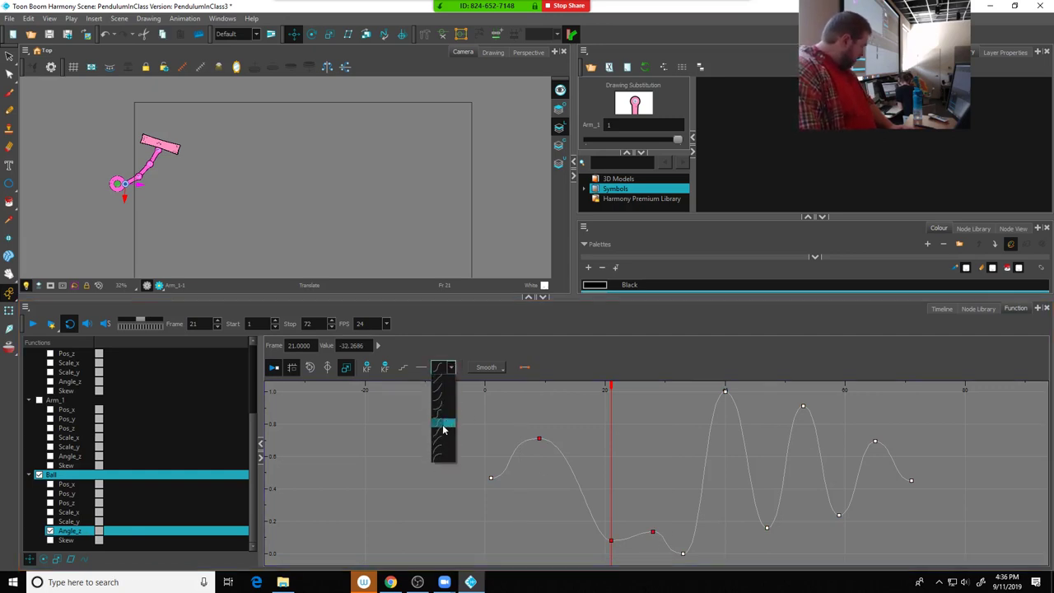
click(443, 423)
click(634, 476)
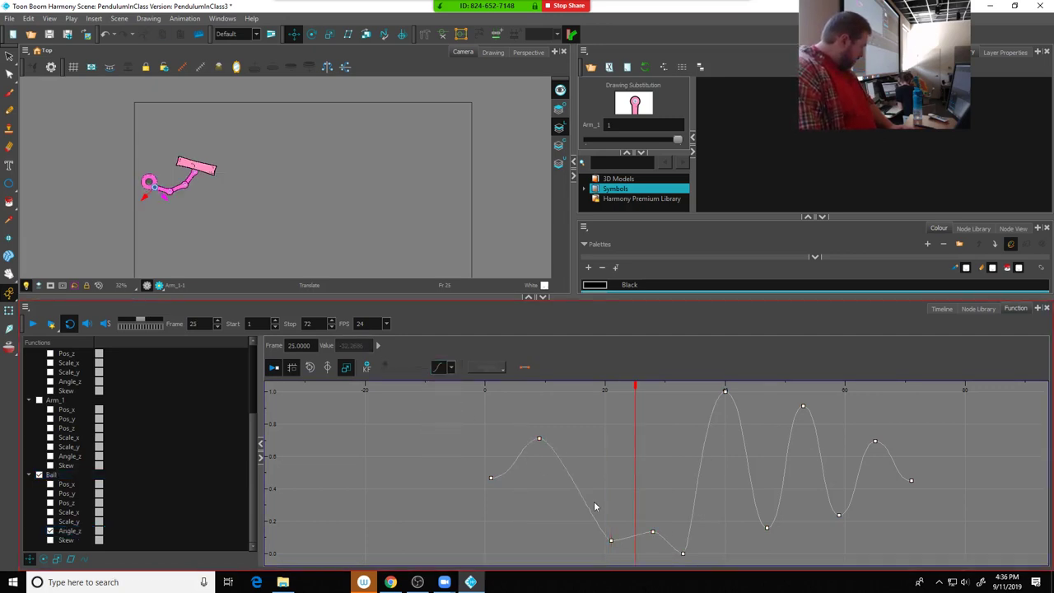
Lengthen and tilt the Bezier handles of the Ball's Angle_z keyframes at frames 9, 21, 28 and 33 to round the curve
drag(574, 469, 574, 467)
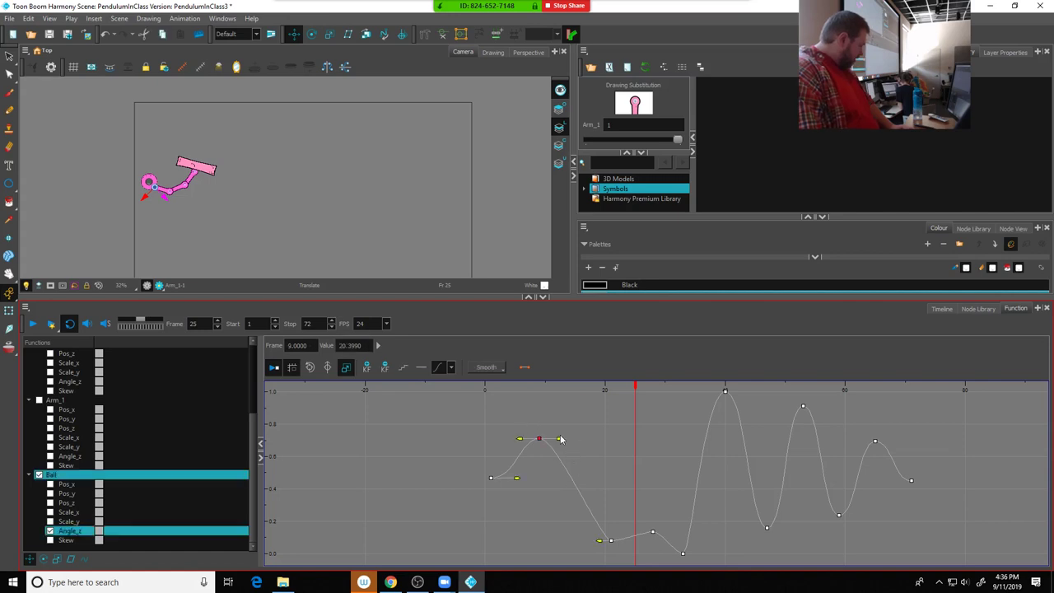
click(563, 440)
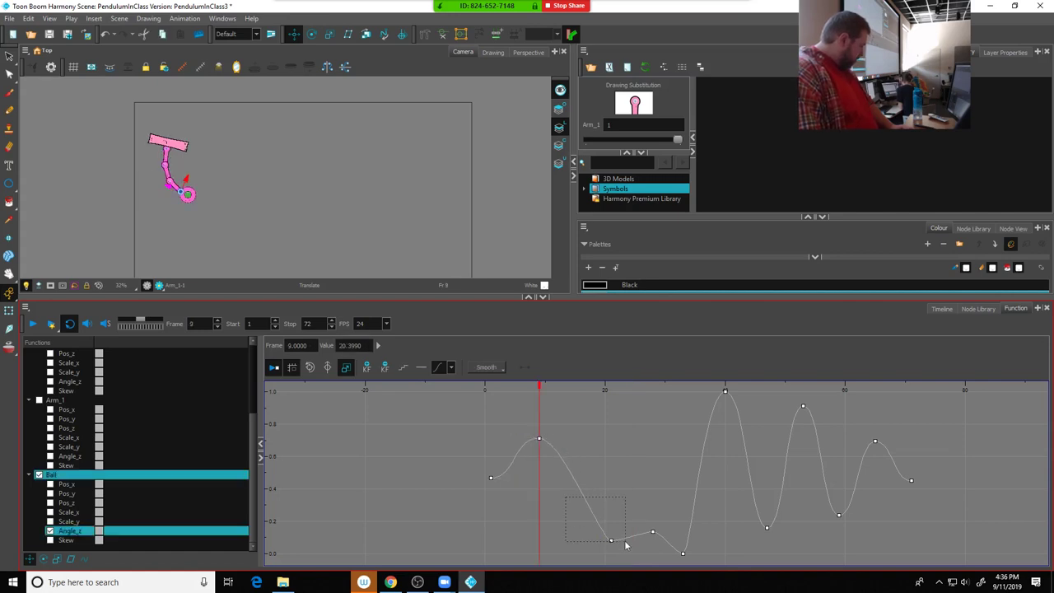
drag(626, 545, 593, 543)
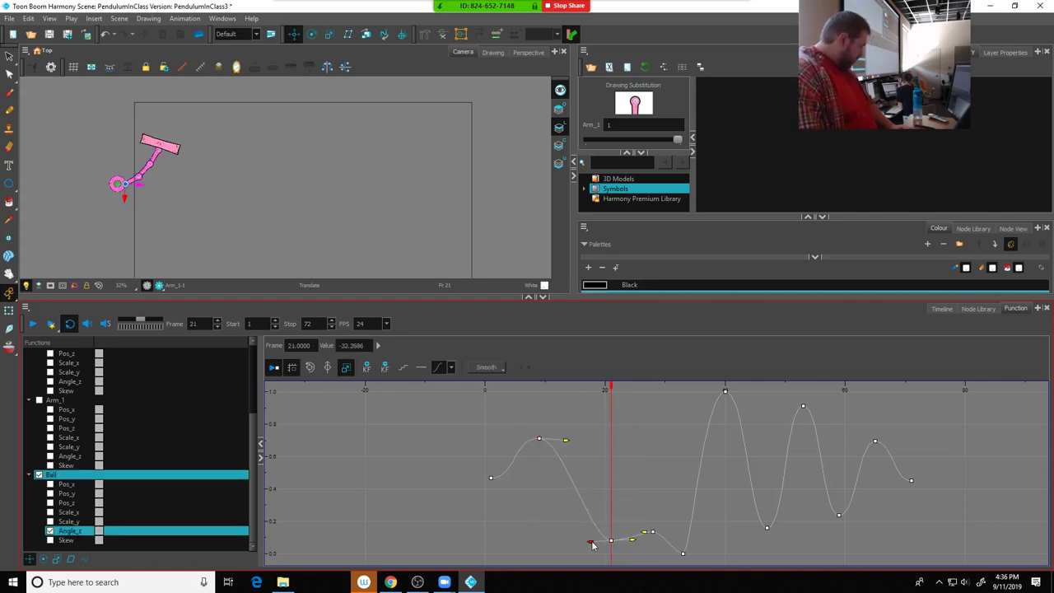
click(664, 534)
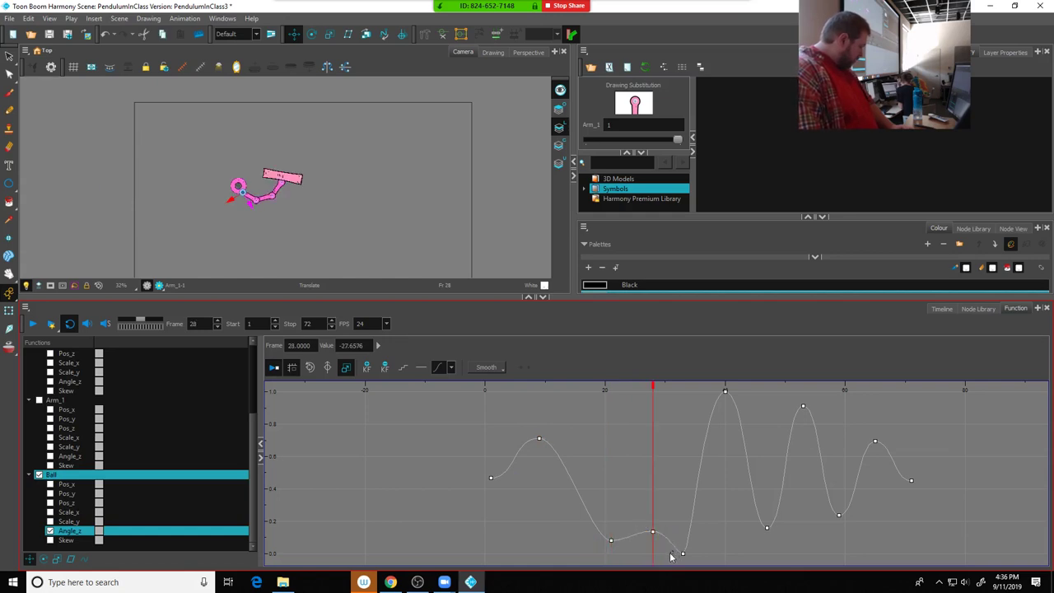
click(682, 554)
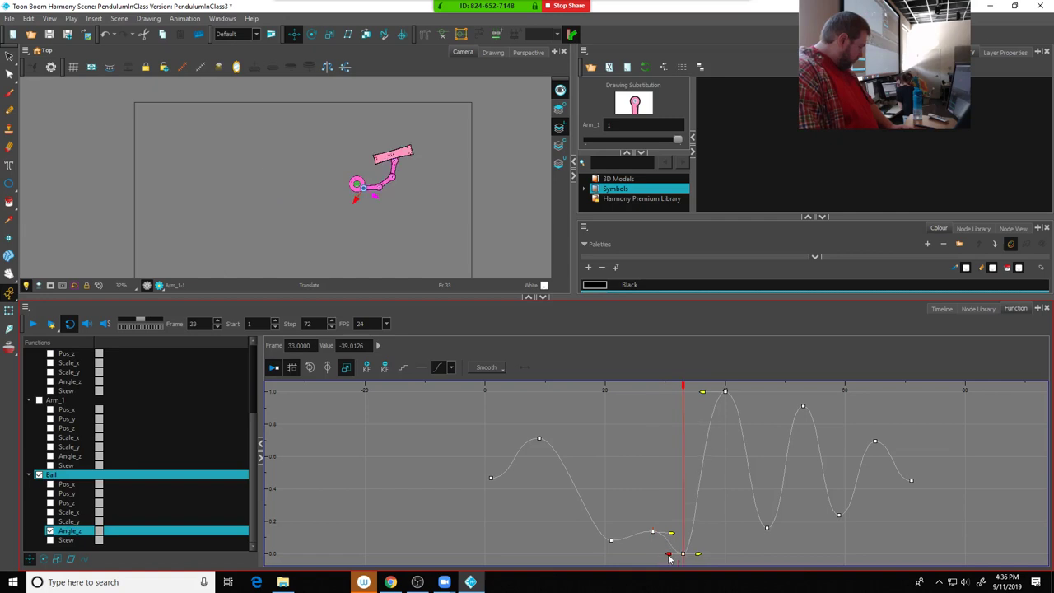
click(665, 555)
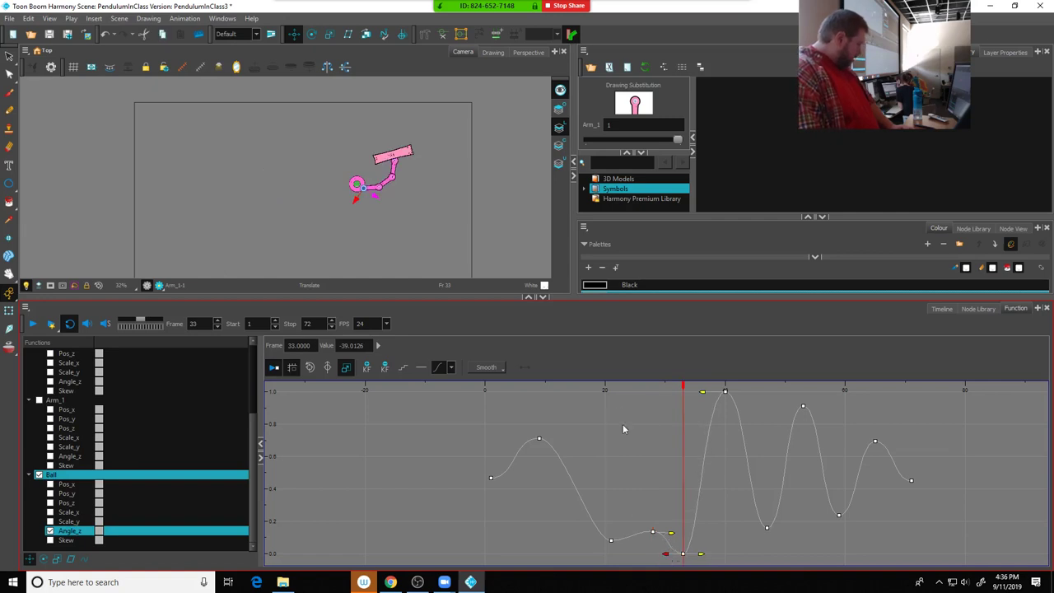
Play back the animation and display the Angle_z curves of Arm_1, Arm_2 and Arm_3 together with the Ball's
click(34, 324)
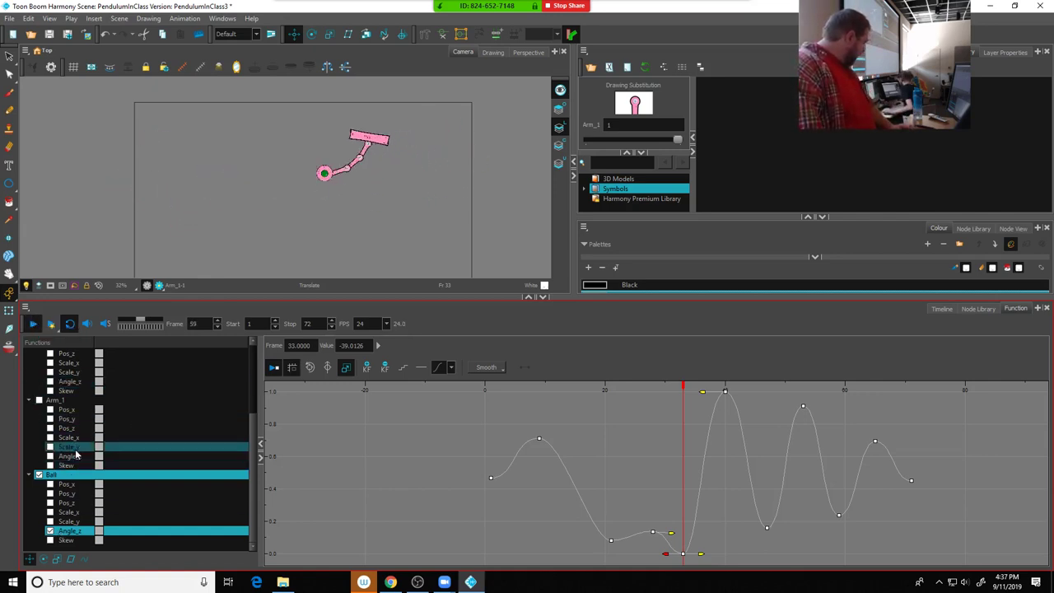
click(49, 456)
click(50, 383)
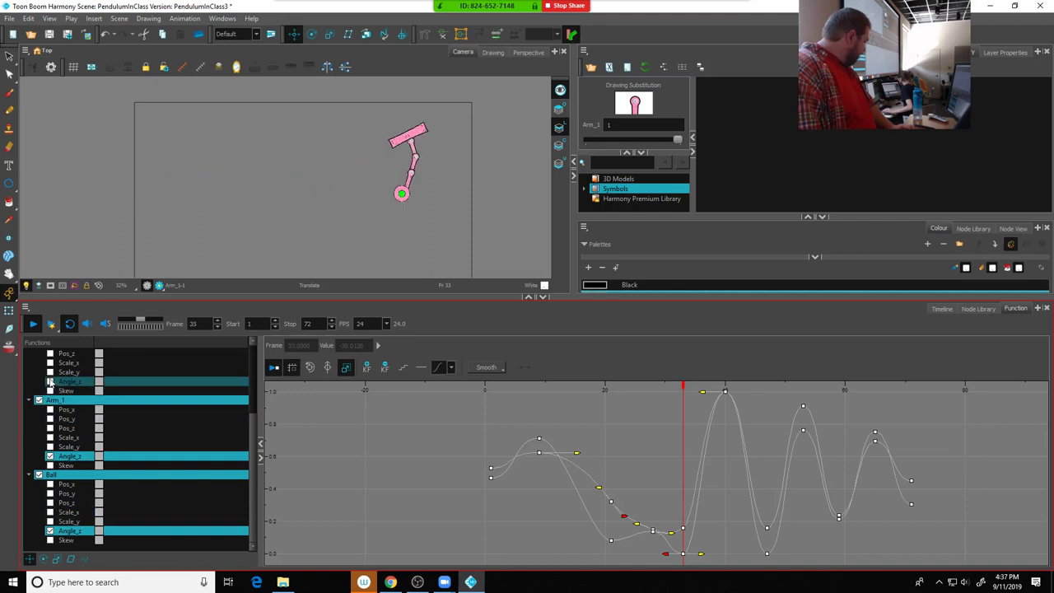
scroll(49, 395, up, 3)
click(50, 390)
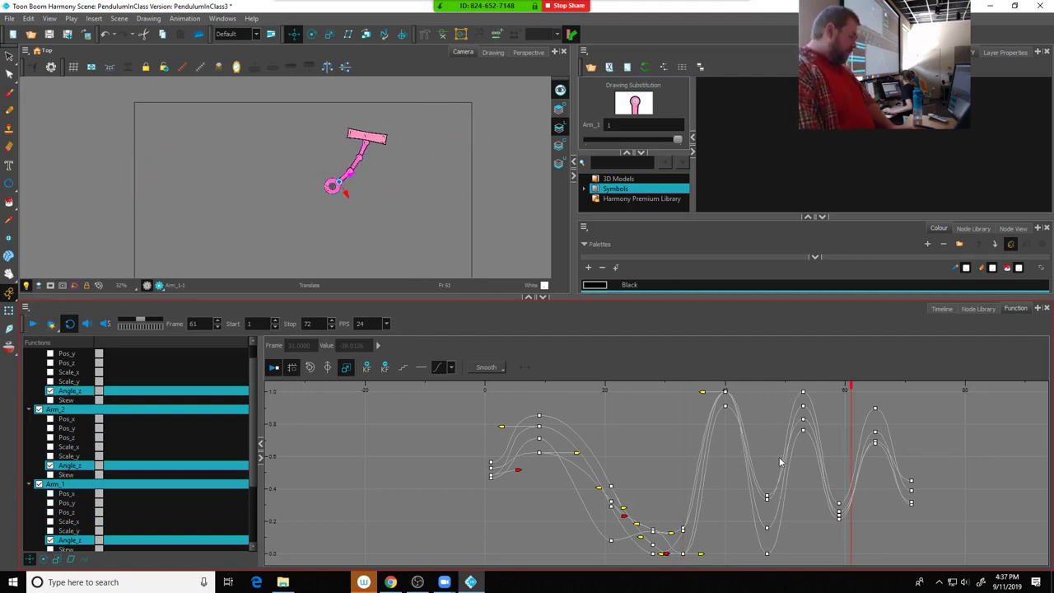
Dampen the final swings by raising the Angle_z keyframes of all arms and the Ball at frames 47 and 59 and lowering frames 53 and 65
drag(738, 471, 789, 568)
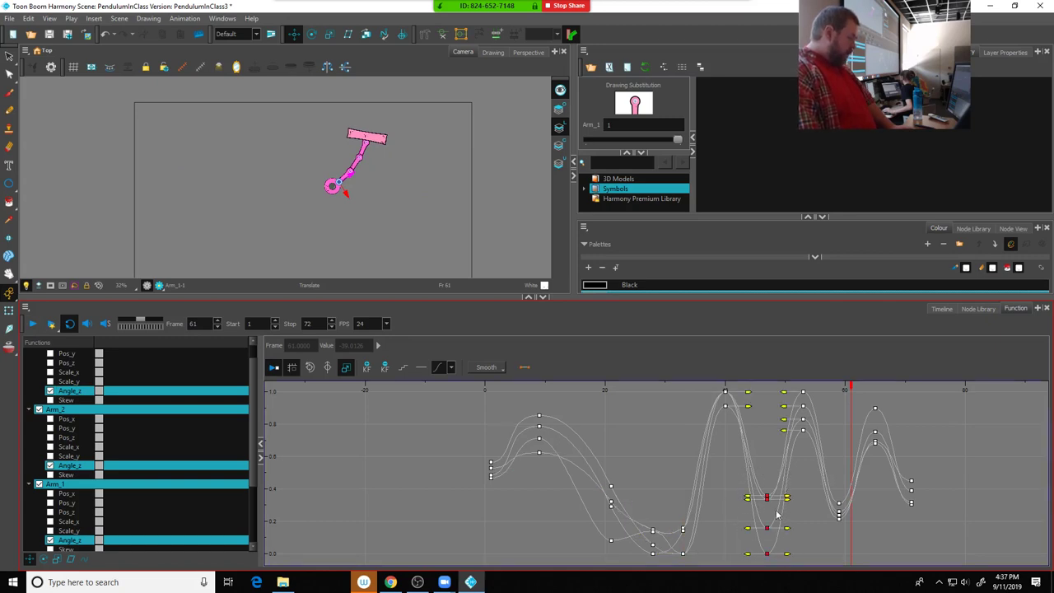
drag(767, 499, 767, 475)
drag(831, 386, 840, 491)
drag(896, 397, 876, 458)
click(875, 445)
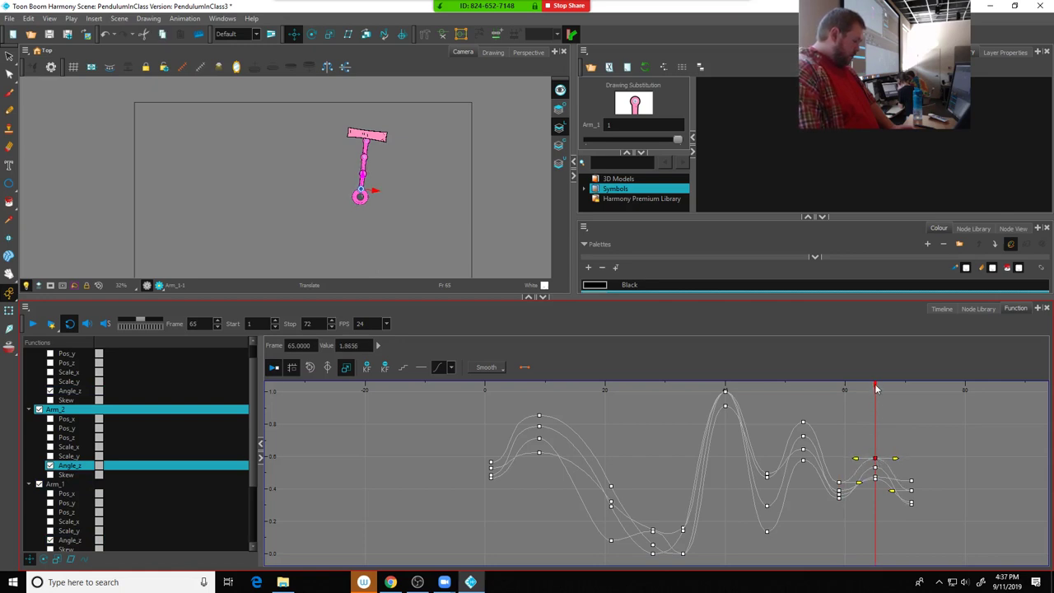
Scrub back through the swings, select the frame 9 Angle_z keyframes of all arms and the Ball, and play back the animation
drag(877, 389, 545, 388)
ctrl+click(205, 391)
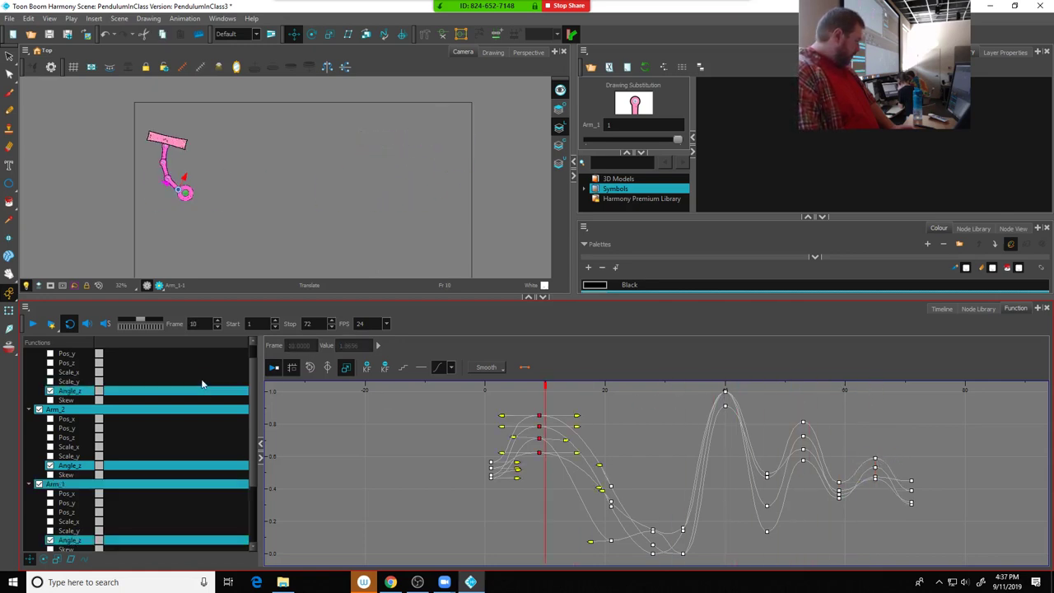
click(33, 325)
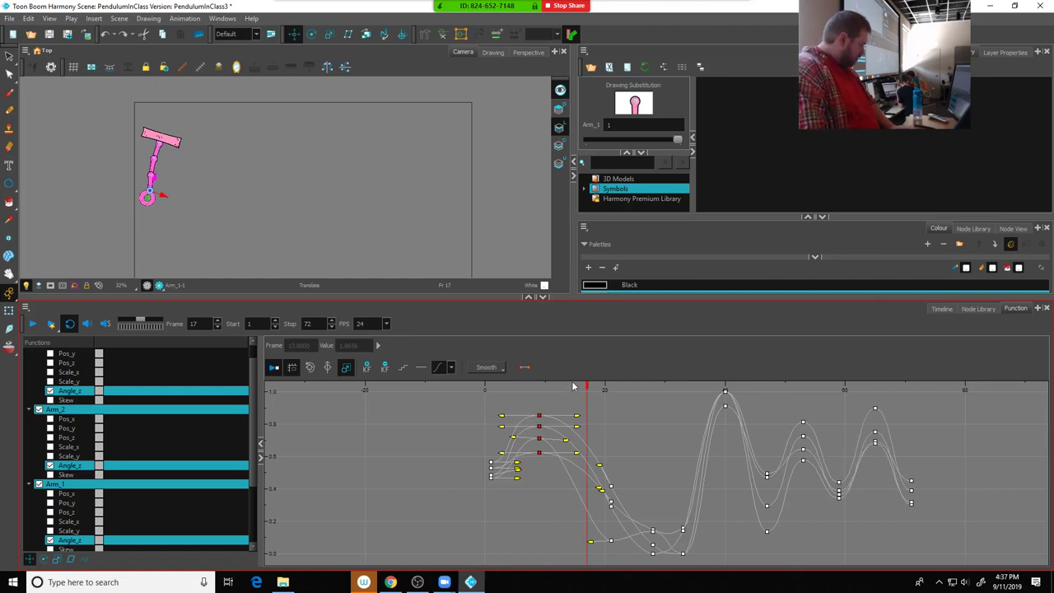
Lower the Angle_z keyframes of all arms and the Ball at frames 47 and 65, and play back the animation
drag(587, 389, 767, 397)
drag(787, 543, 768, 494)
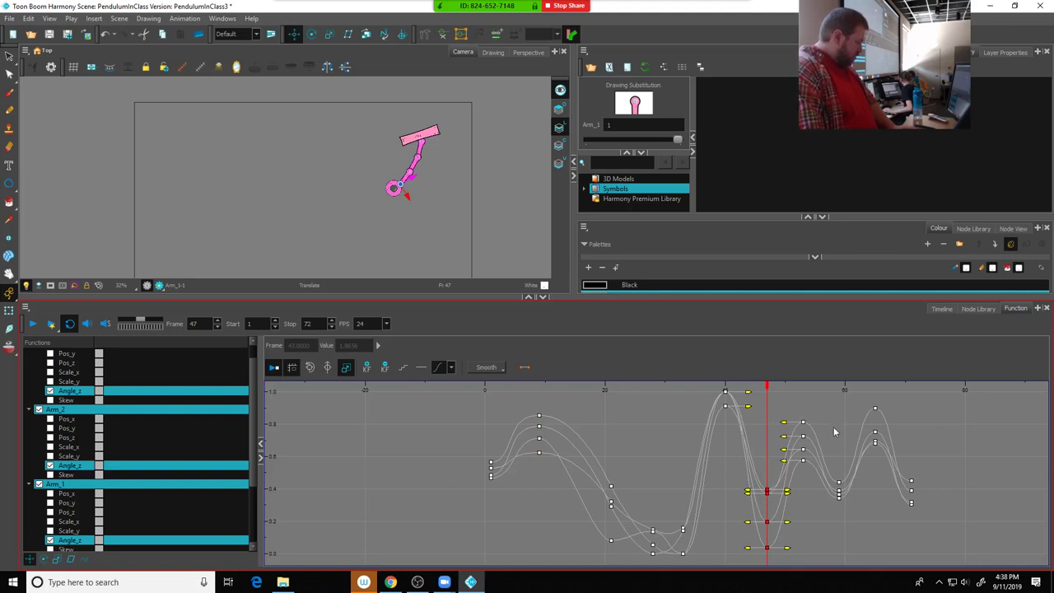
drag(862, 402, 879, 470)
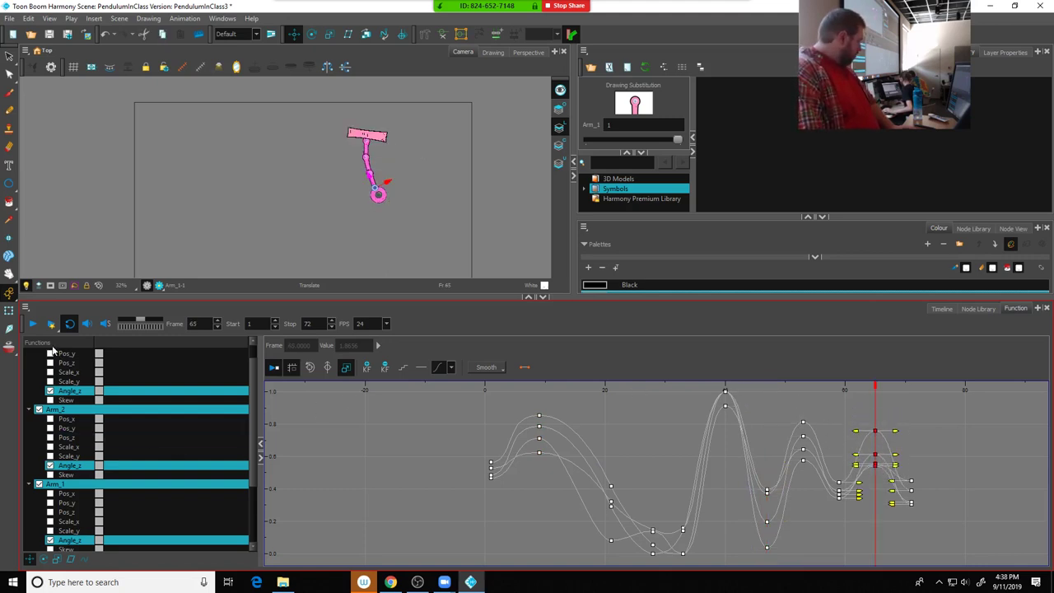
click(33, 326)
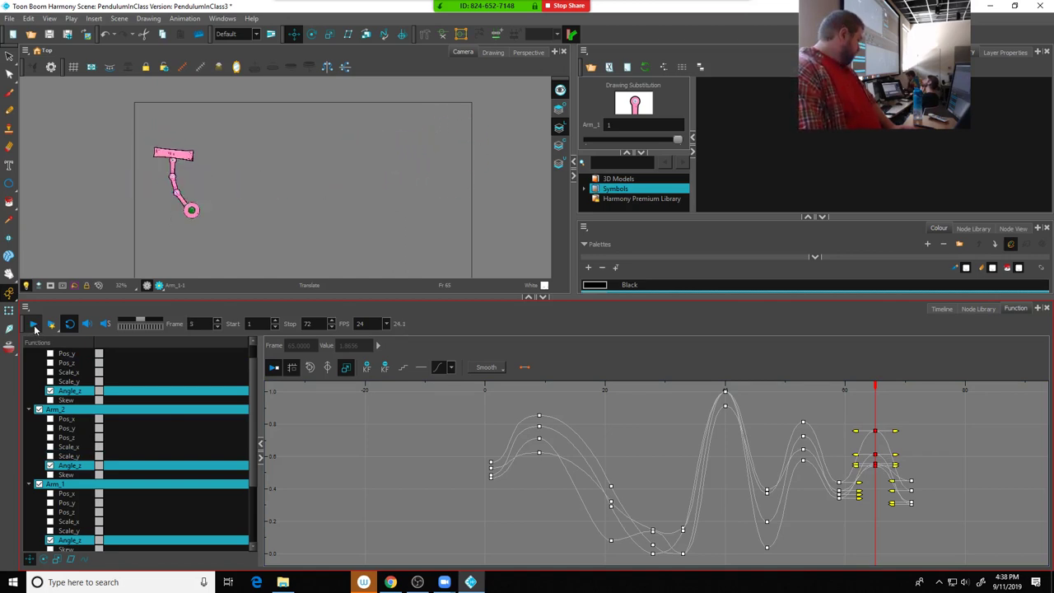
click(35, 327)
Go to frame 33, select its Angle_z keyframes, and hide the Arm_3 and Arm_2 curves to isolate the remaining two
drag(519, 394, 682, 410)
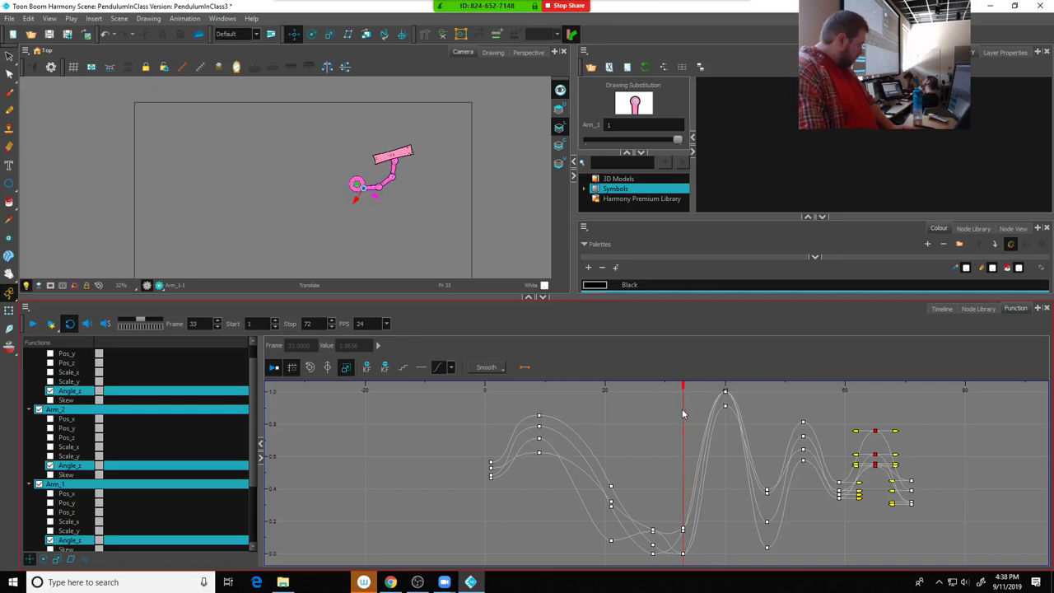
click(683, 530)
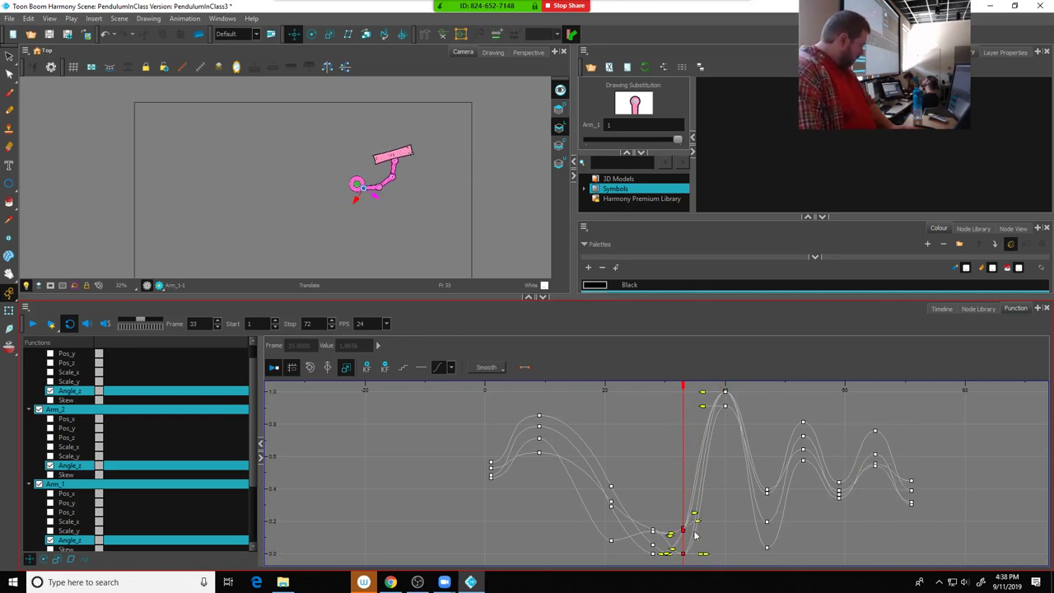
click(62, 410)
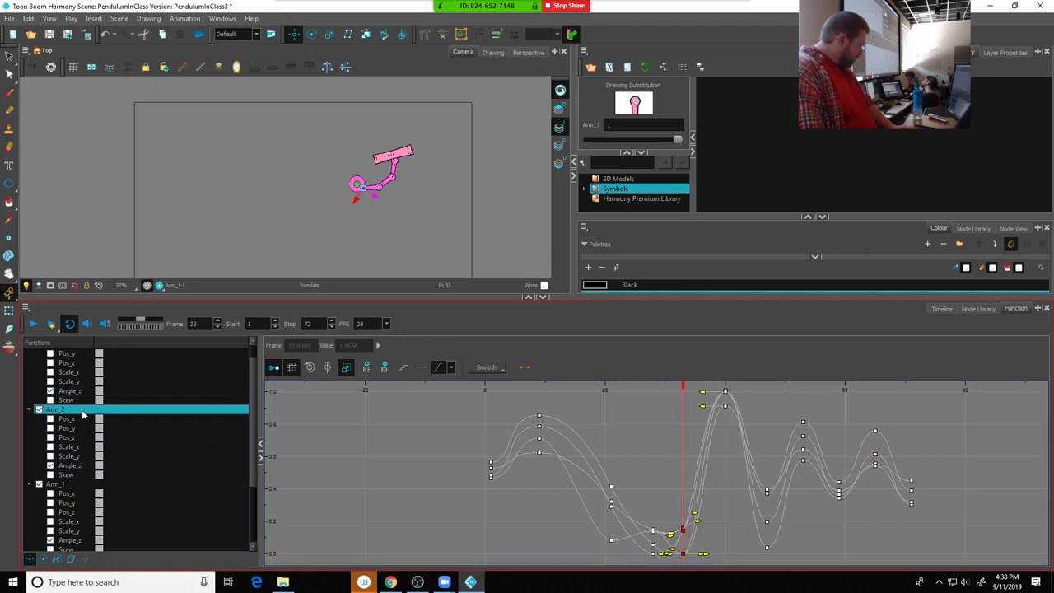
ctrl+click(70, 465)
ctrl+click(69, 540)
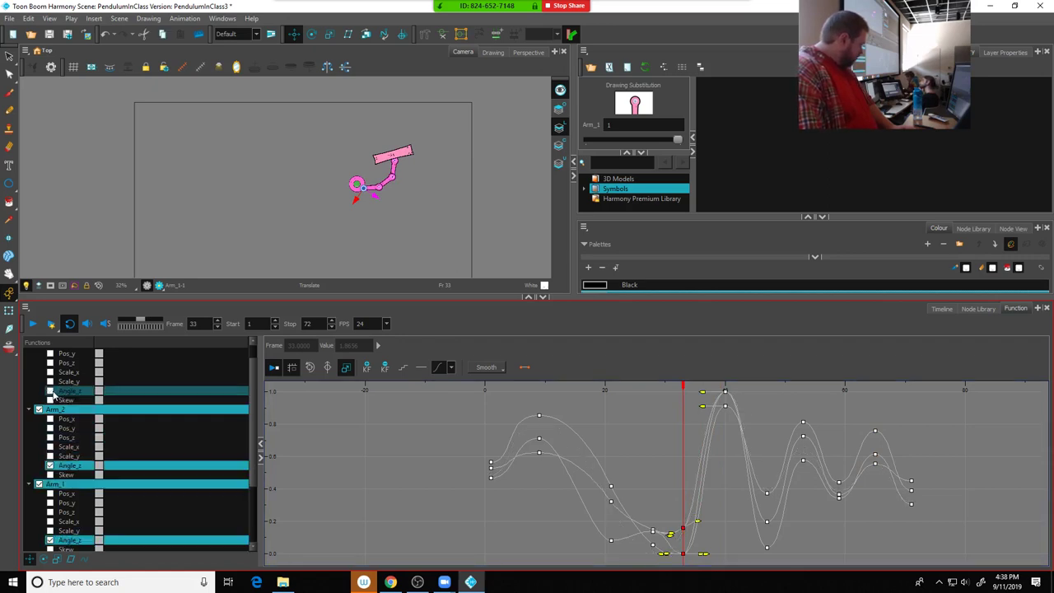
click(706, 552)
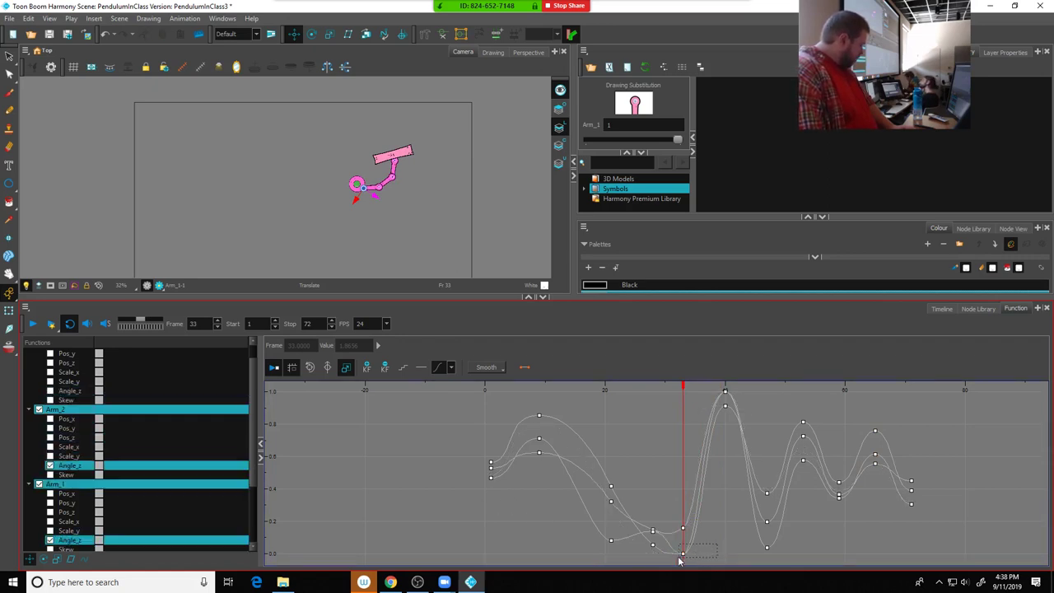
drag(680, 561, 682, 561)
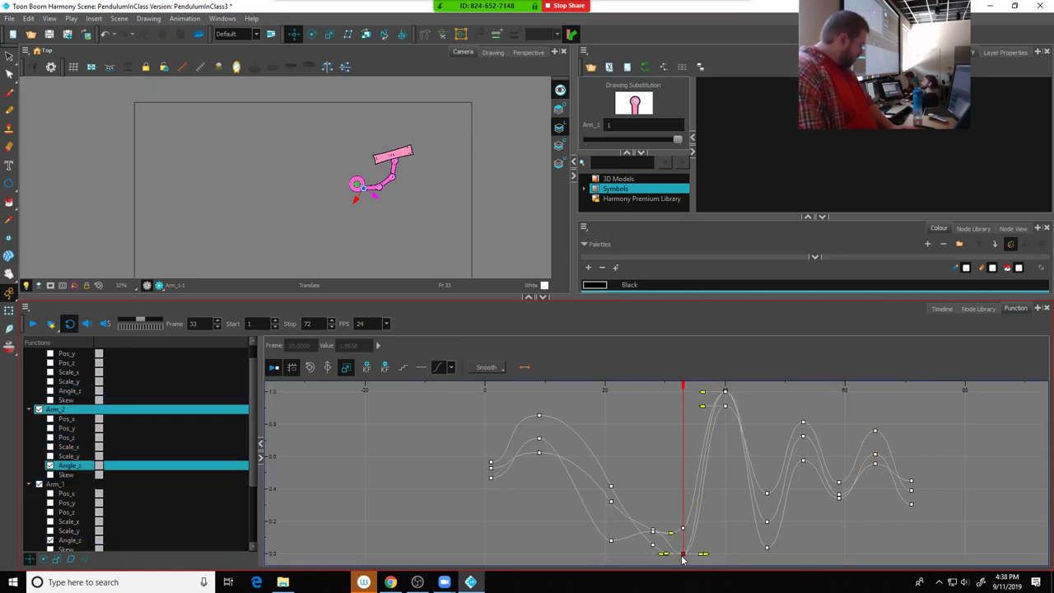
click(38, 410)
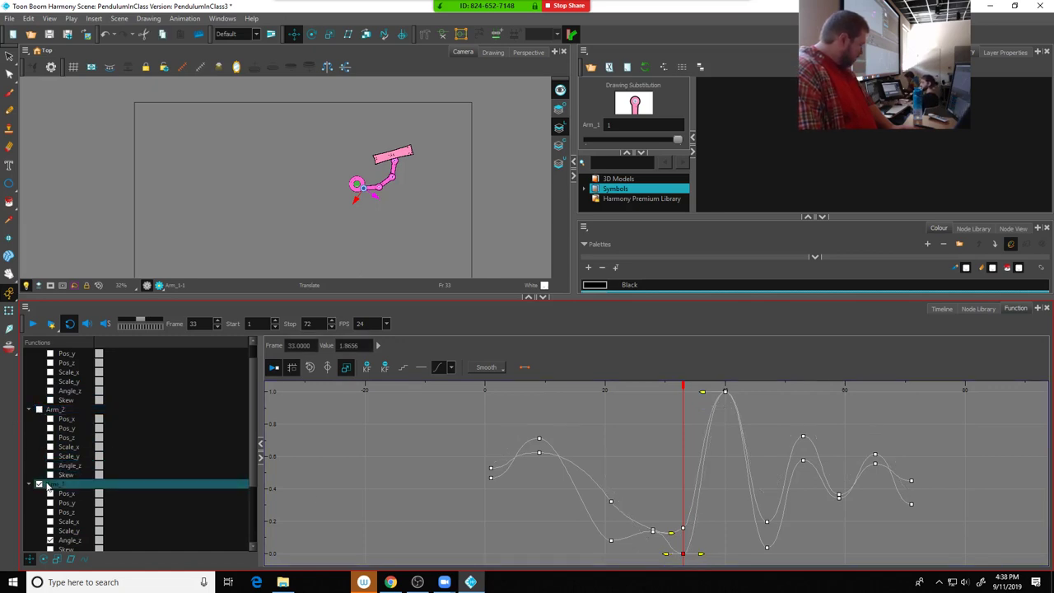
Try raising the lowest remaining Angle_z keyframe at frame 33 to about -22.3
drag(684, 560, 680, 557)
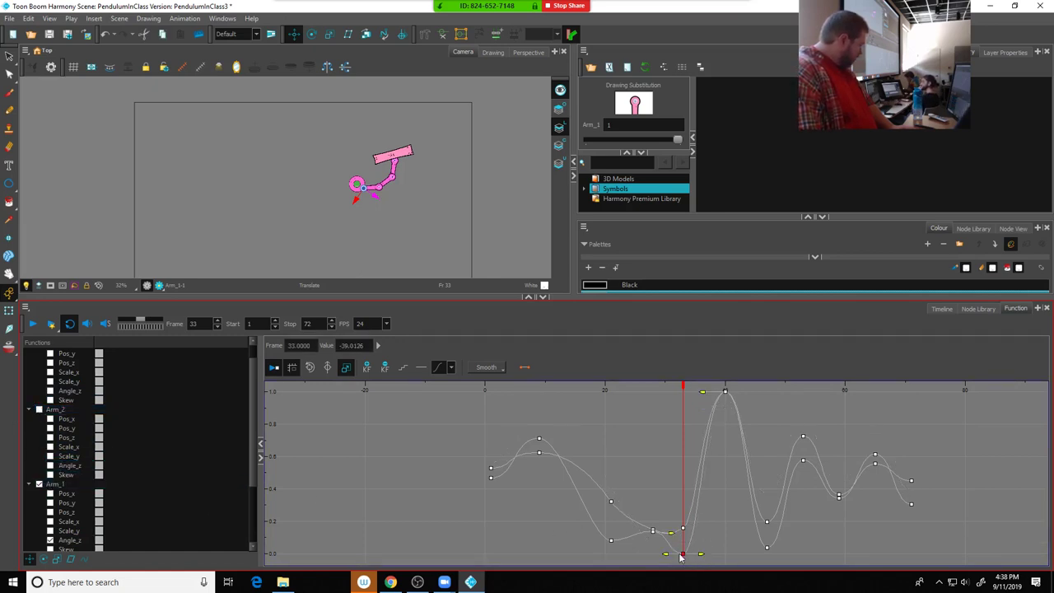
click(683, 554)
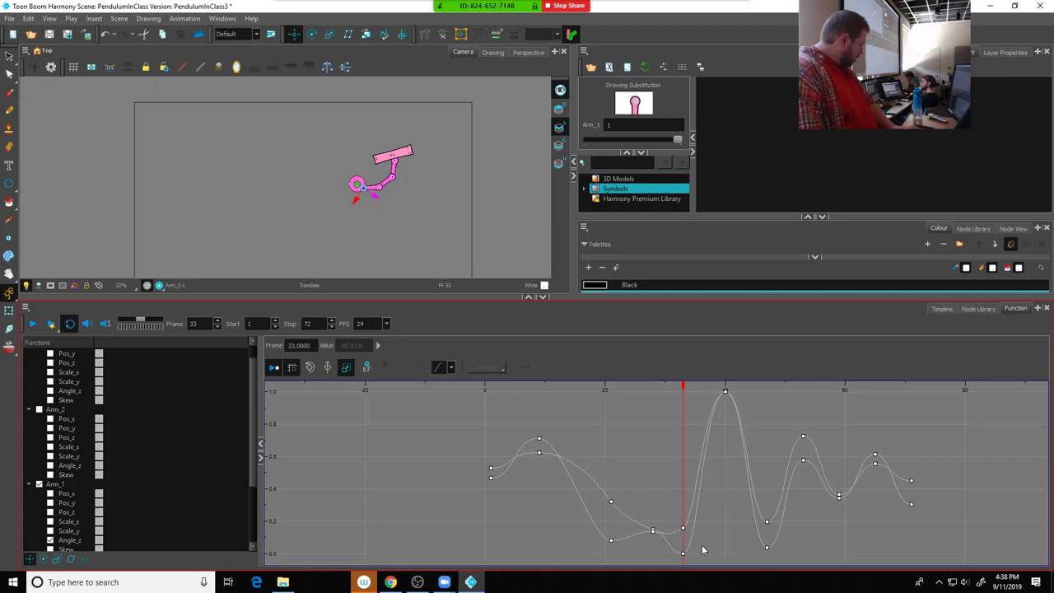
drag(684, 557, 684, 526)
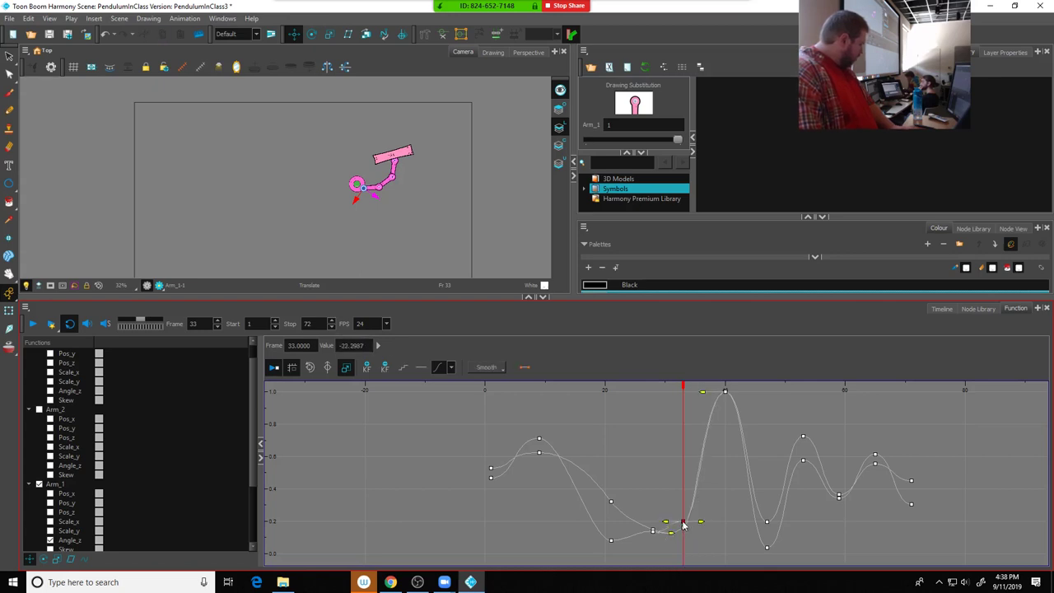
drag(683, 539, 683, 554)
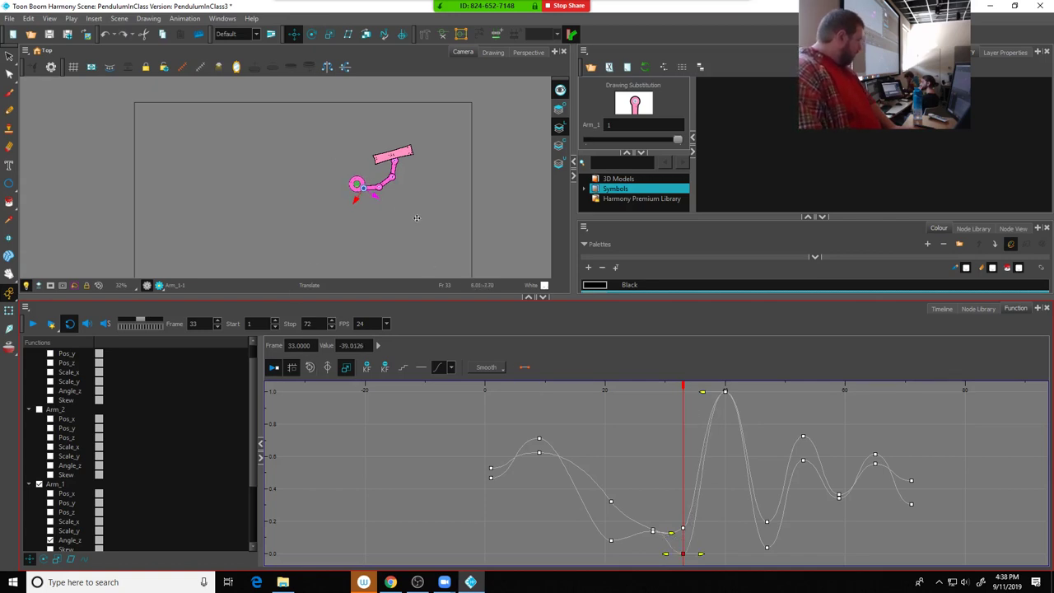
Activate the Inverse Kinematics tool, show the layer timeline, check the Ball at frames 9 and 6, and play back the animation
click(8, 332)
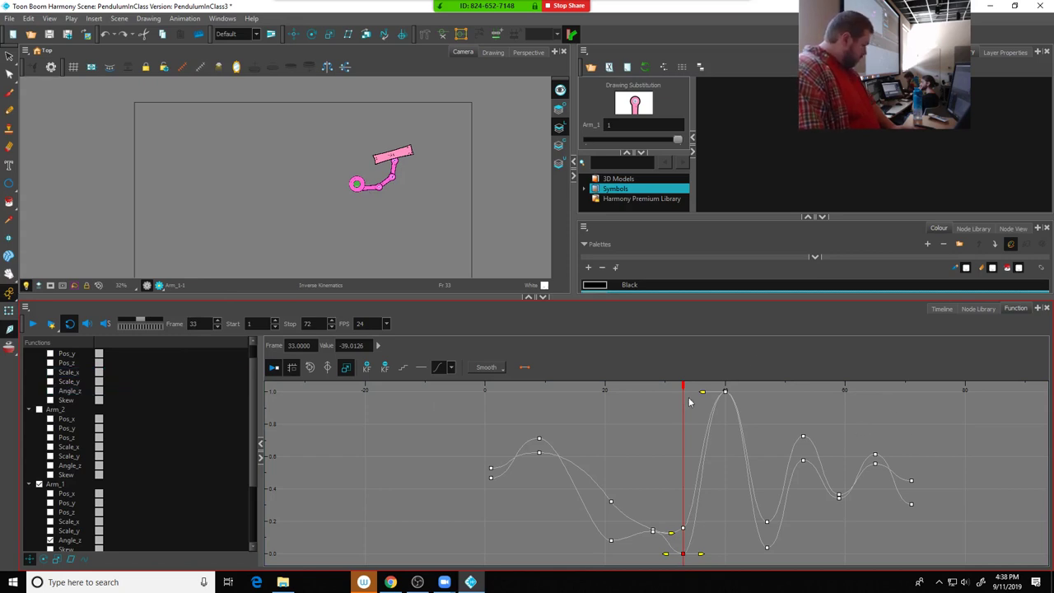
mouse_move(682, 388)
mouse_down()
mouse_move(550, 395)
mouse_move(578, 408)
mouse_move(982, 439)
mouse_up()
click(982, 439)
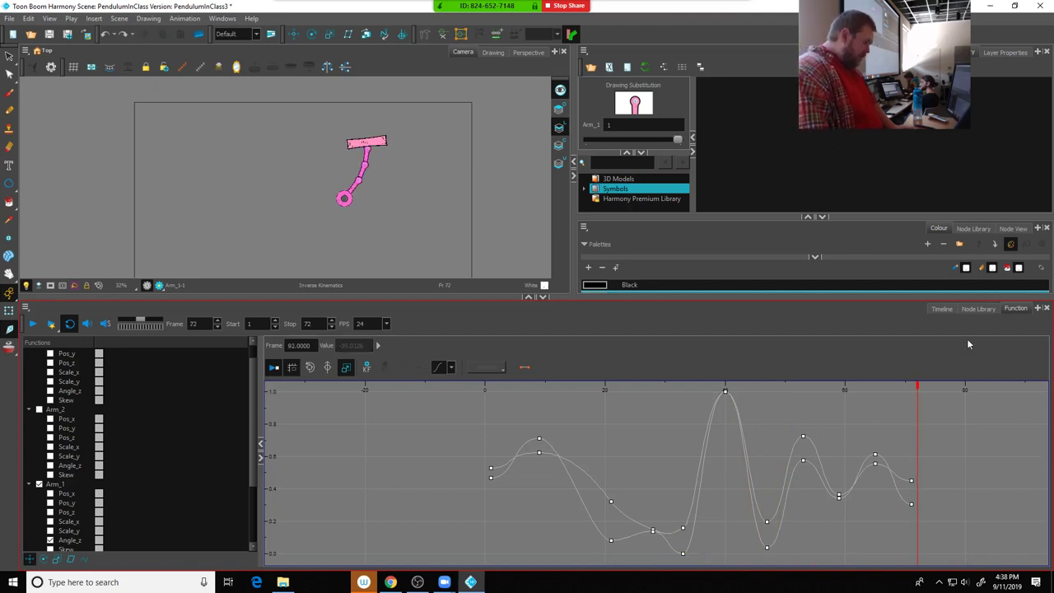
click(945, 309)
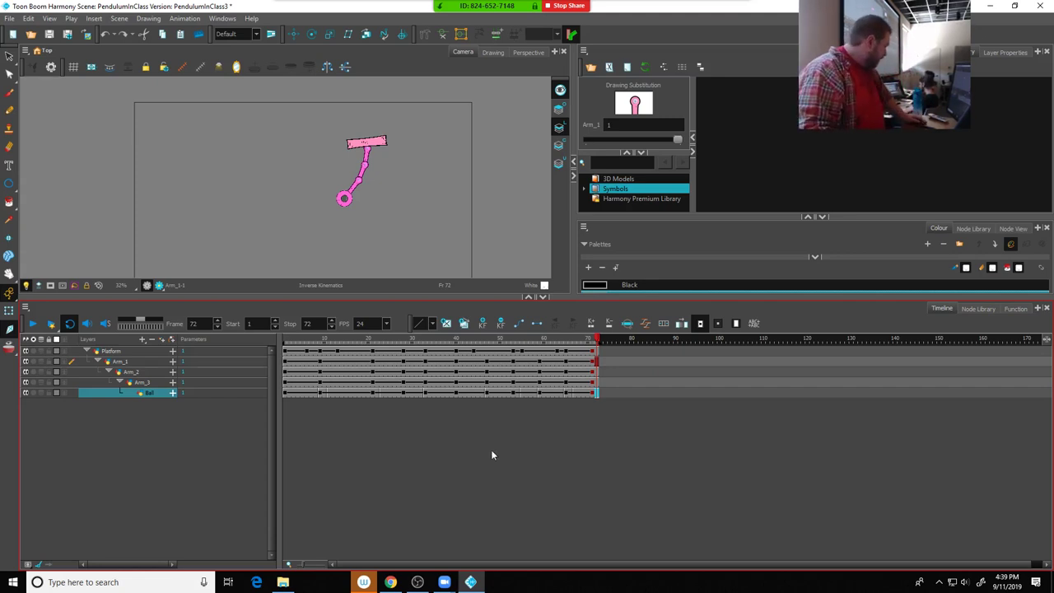
click(320, 393)
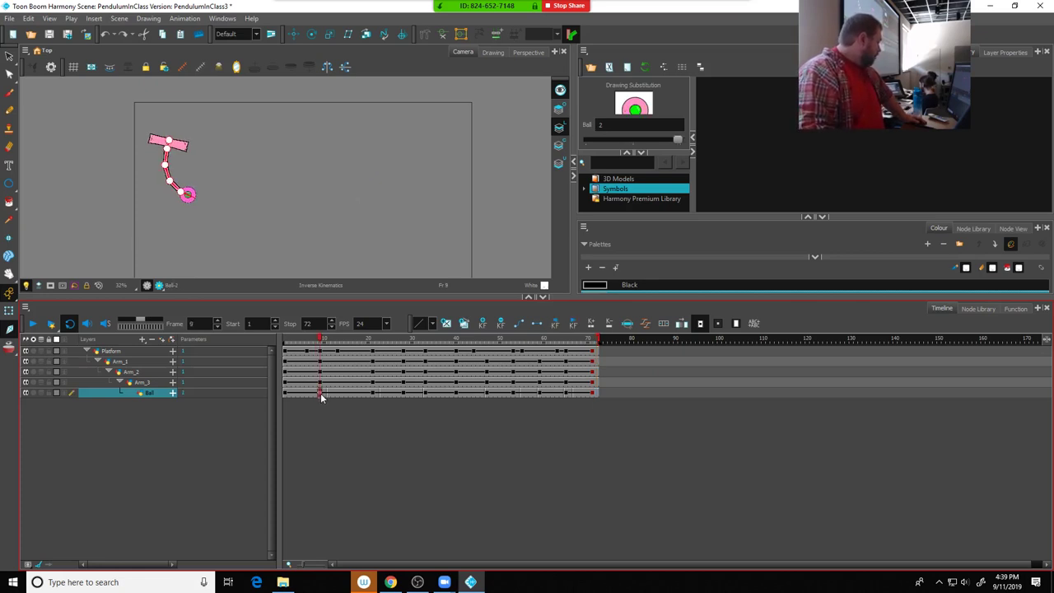
click(307, 393)
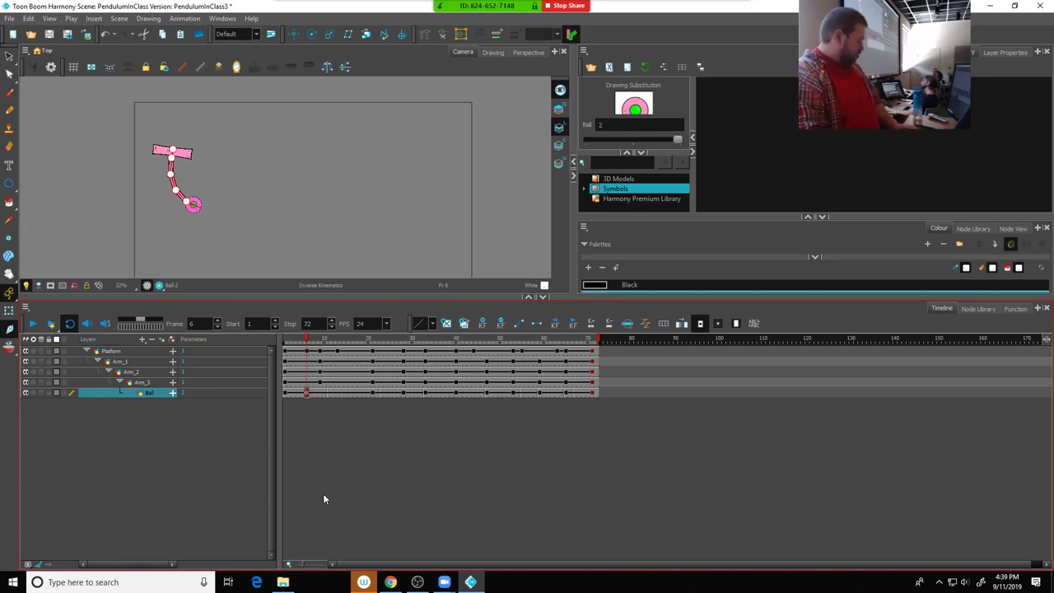
click(333, 442)
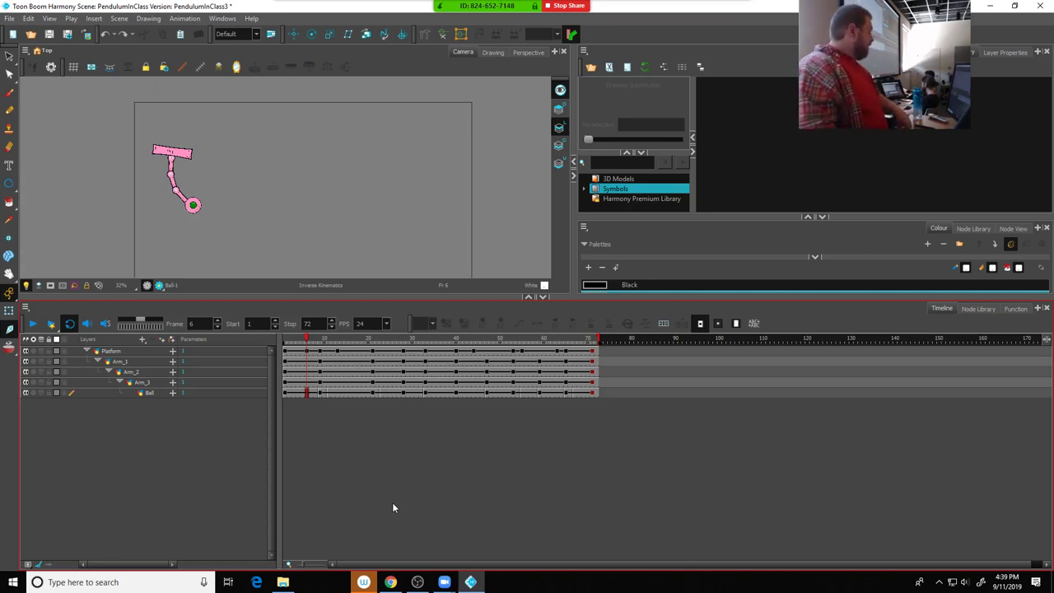
click(32, 324)
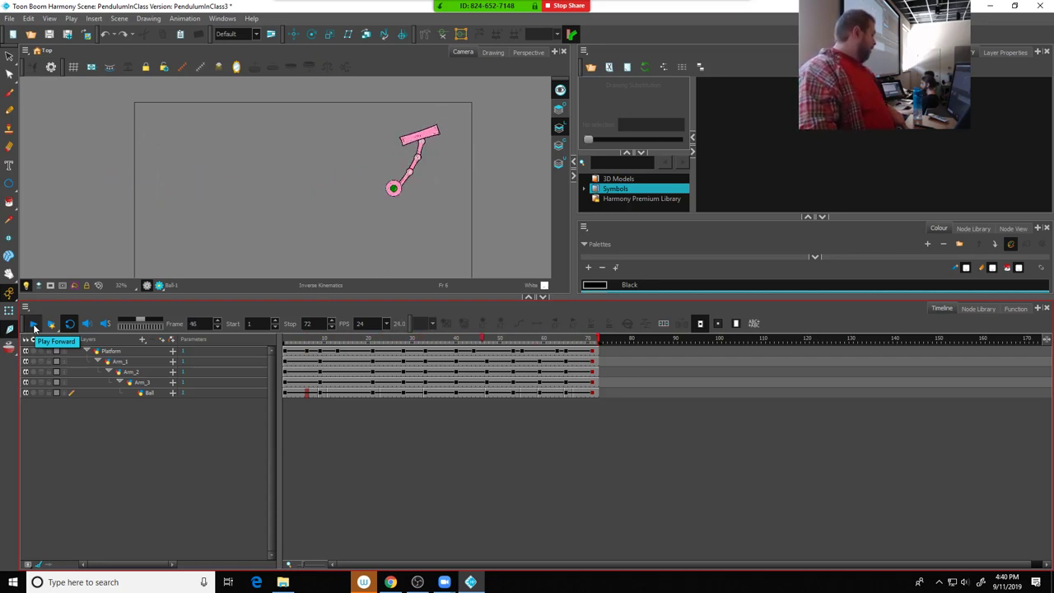
click(33, 325)
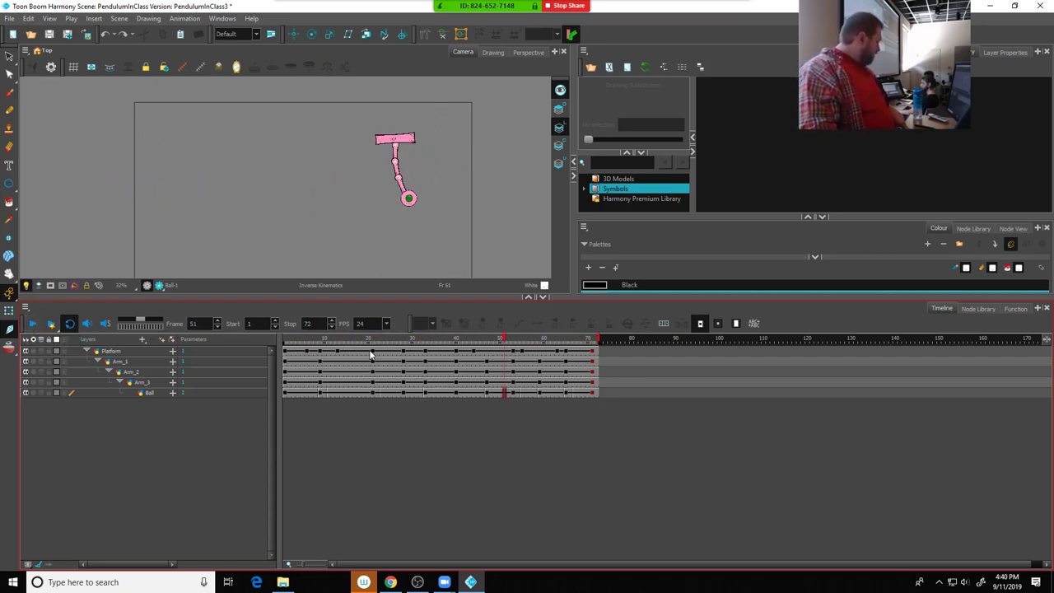
Extend the scene to frame 75 and shift all arm and Ball keyframes from frame 21 onward one frame later
drag(370, 354, 372, 404)
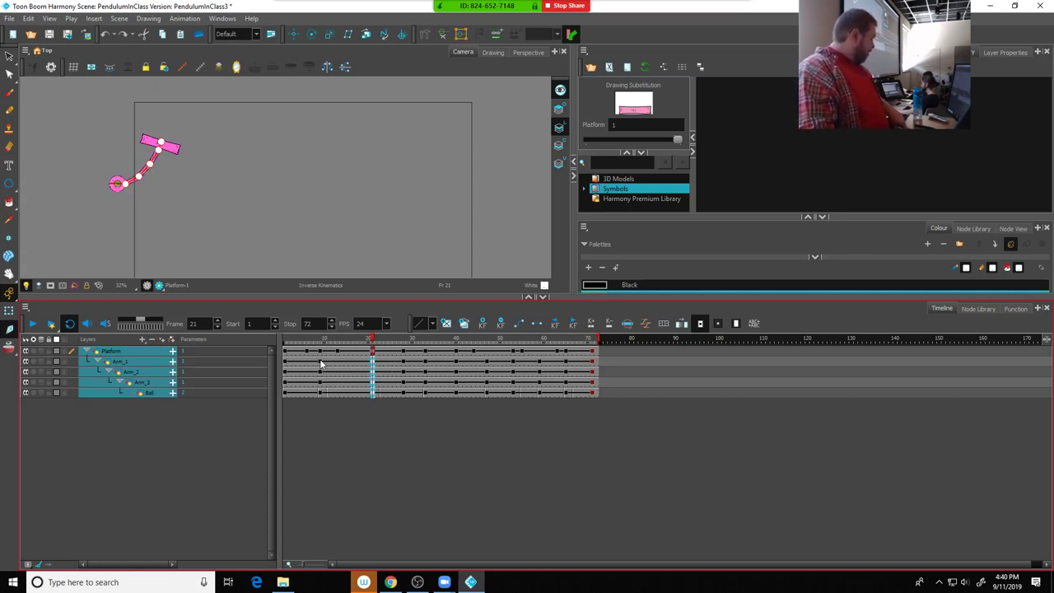
drag(322, 364, 596, 398)
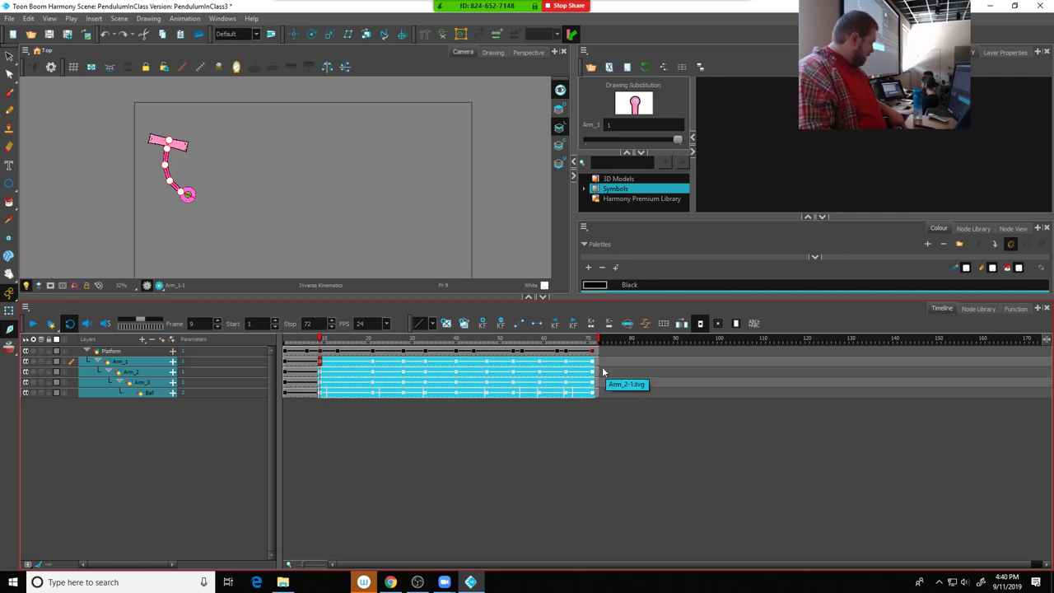
drag(599, 339, 611, 339)
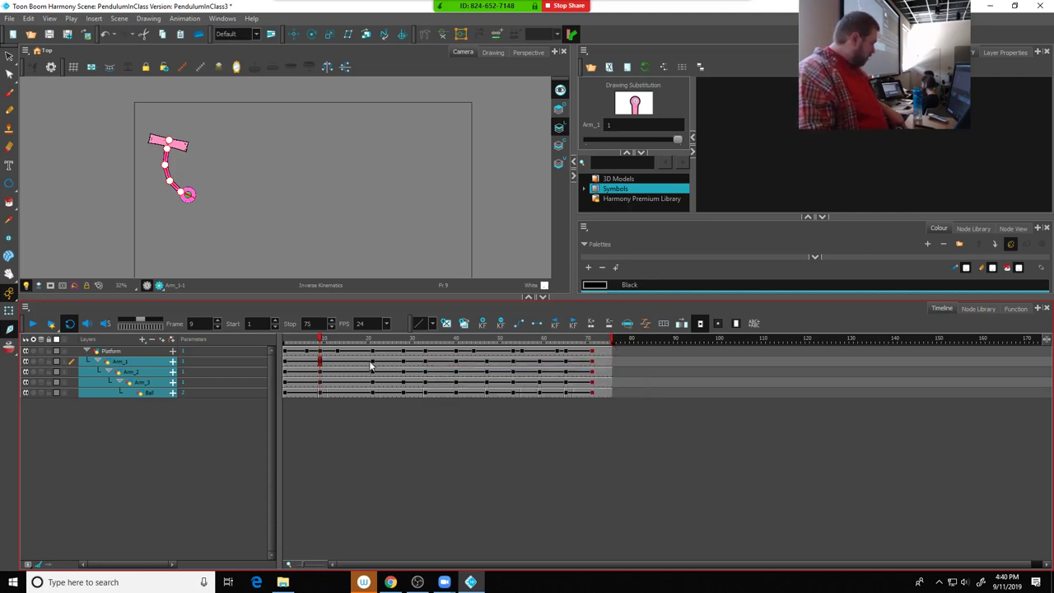
drag(373, 361, 598, 390)
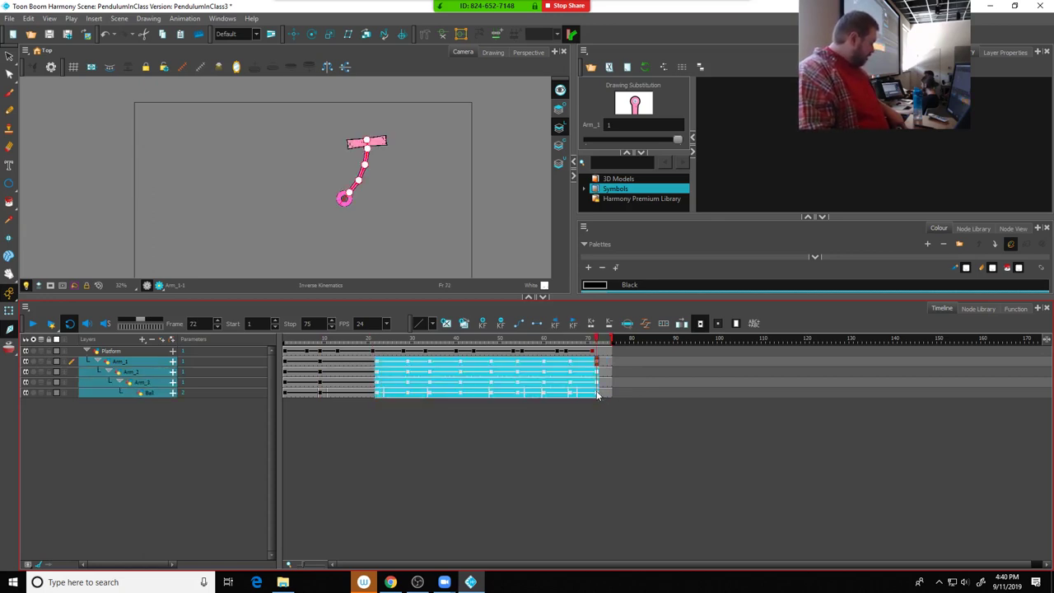
Stagger the keyframes from frame 22 onward, delaying Arm_2 by one frame, Arm_3 by two and the Ball by three, and play the result
click(379, 372)
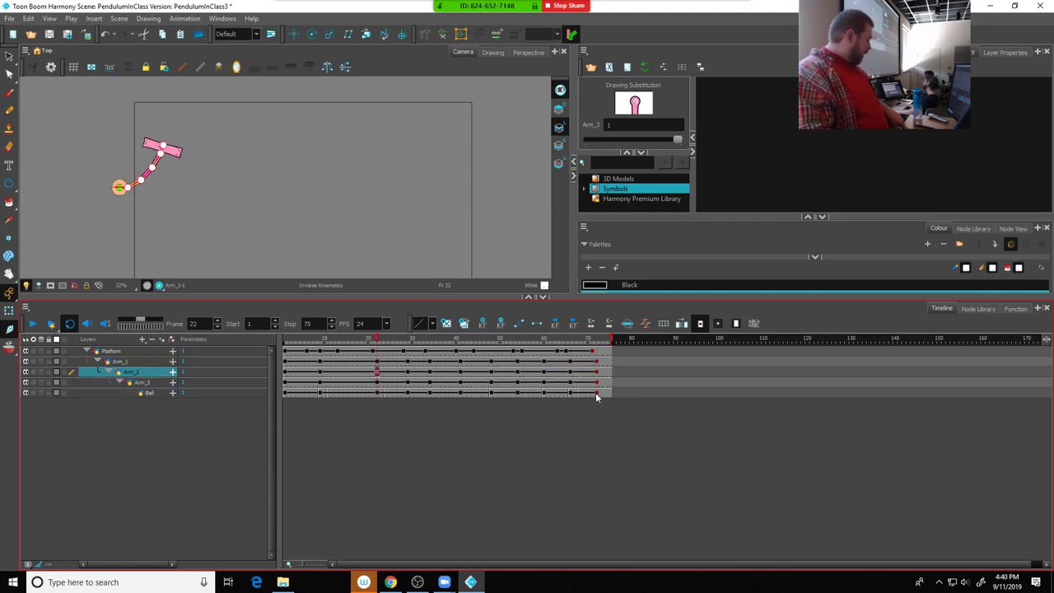
mouse_move(597, 392)
mouse_down()
mouse_move(373, 381)
mouse_move(382, 372)
mouse_up()
click(382, 383)
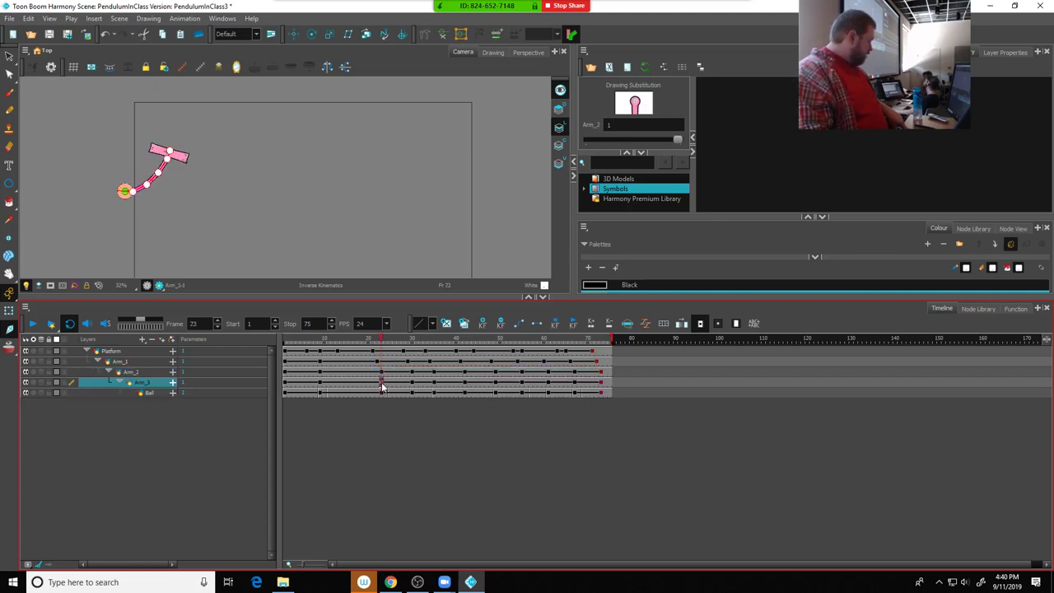
drag(600, 392, 387, 392)
click(386, 394)
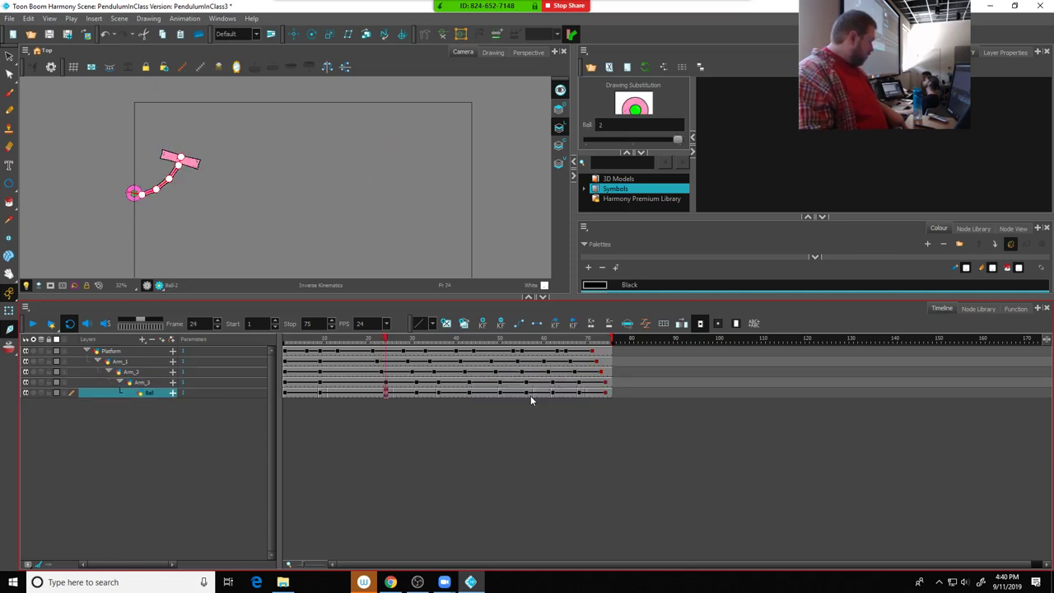
shift+click(606, 394)
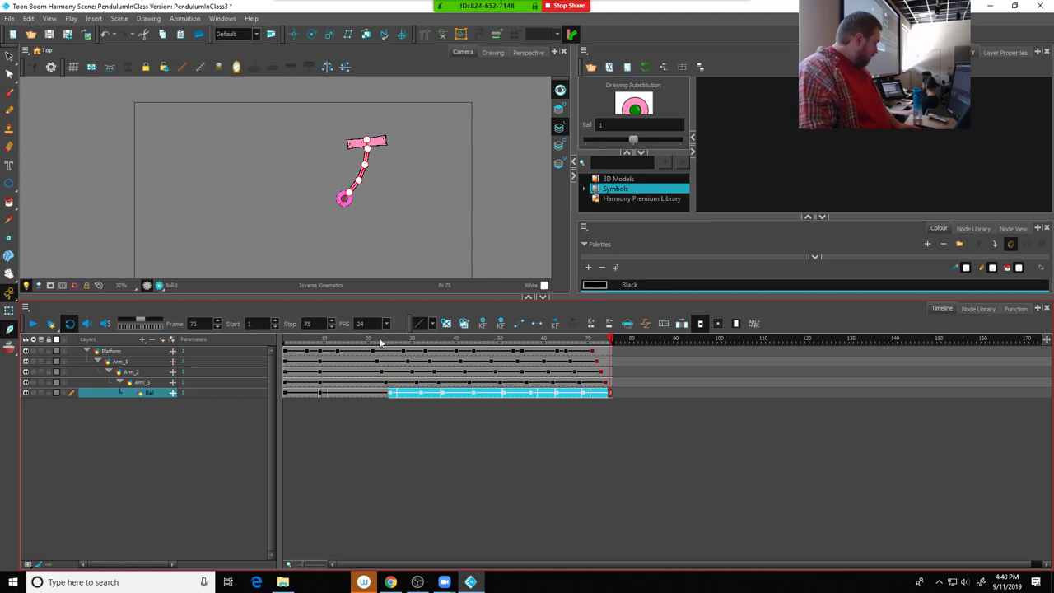
click(364, 341)
click(33, 325)
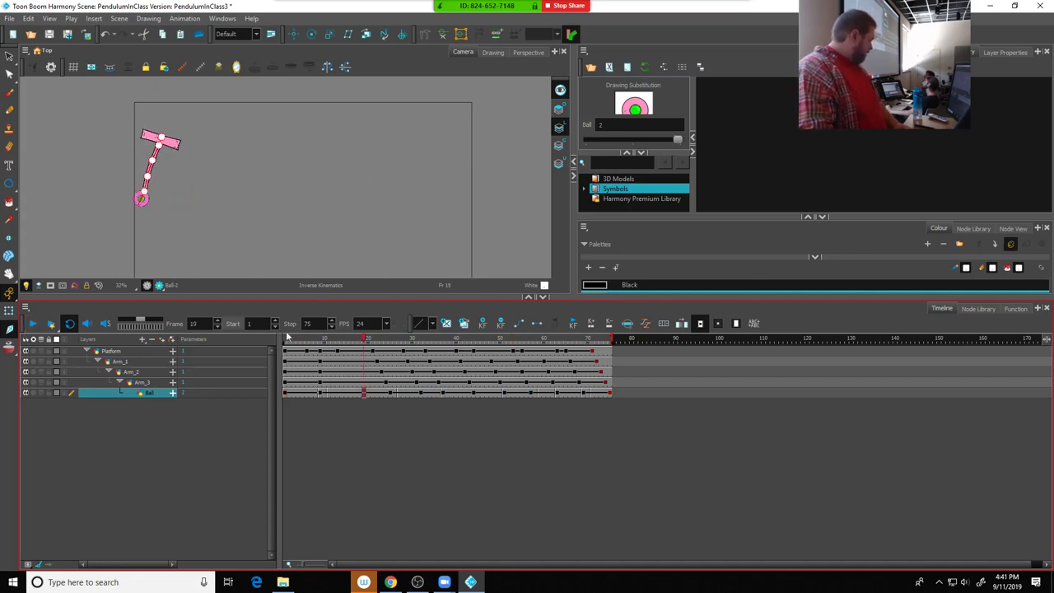
key(Return)
Move the frame 40 to 44 keyframe block of the Platform, arms and Ball one frame earlier
mouse_move(402, 343)
mouse_down()
mouse_move(467, 346)
mouse_move(428, 352)
mouse_move(443, 394)
mouse_up()
click(428, 352)
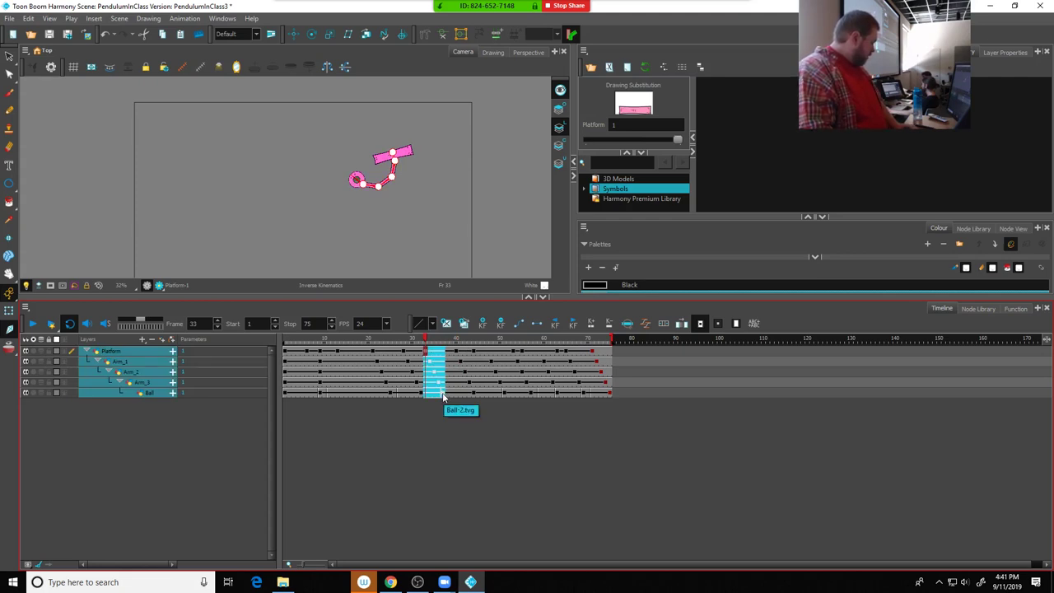
click(459, 358)
shift+click(474, 391)
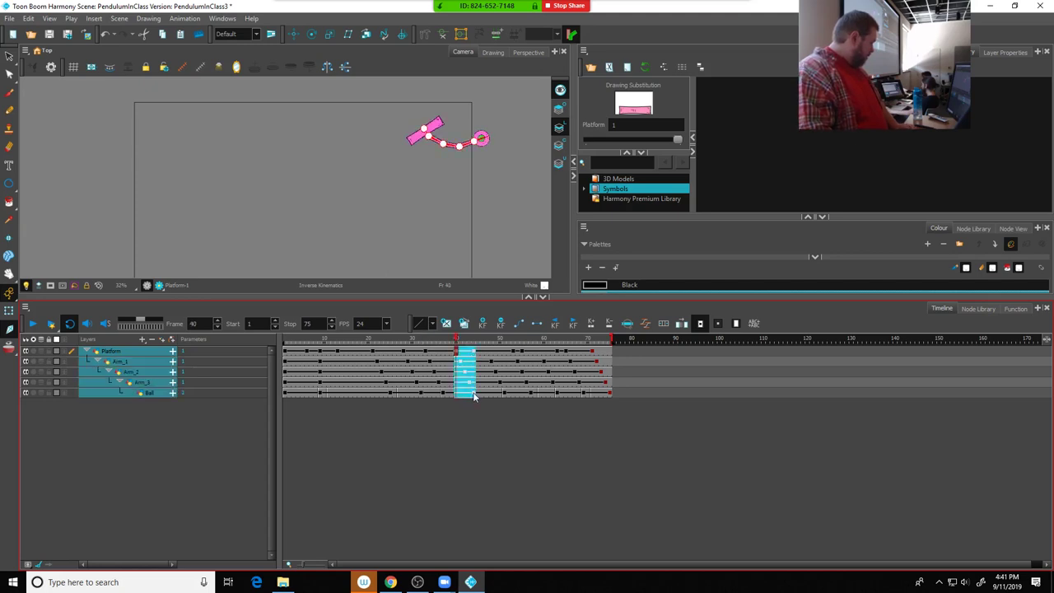
drag(474, 393, 472, 397)
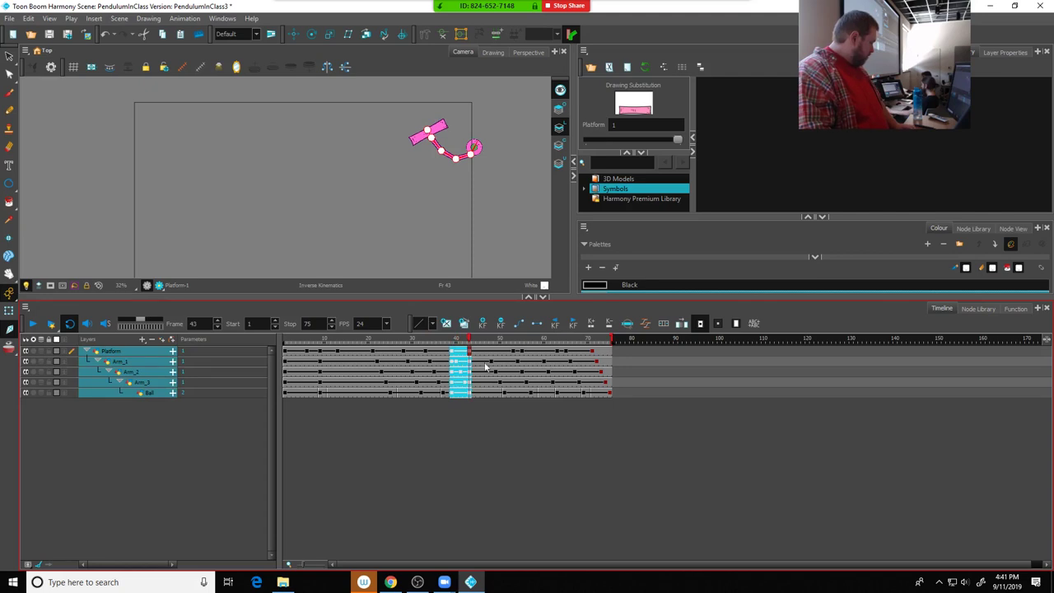
click(497, 404)
click(473, 352)
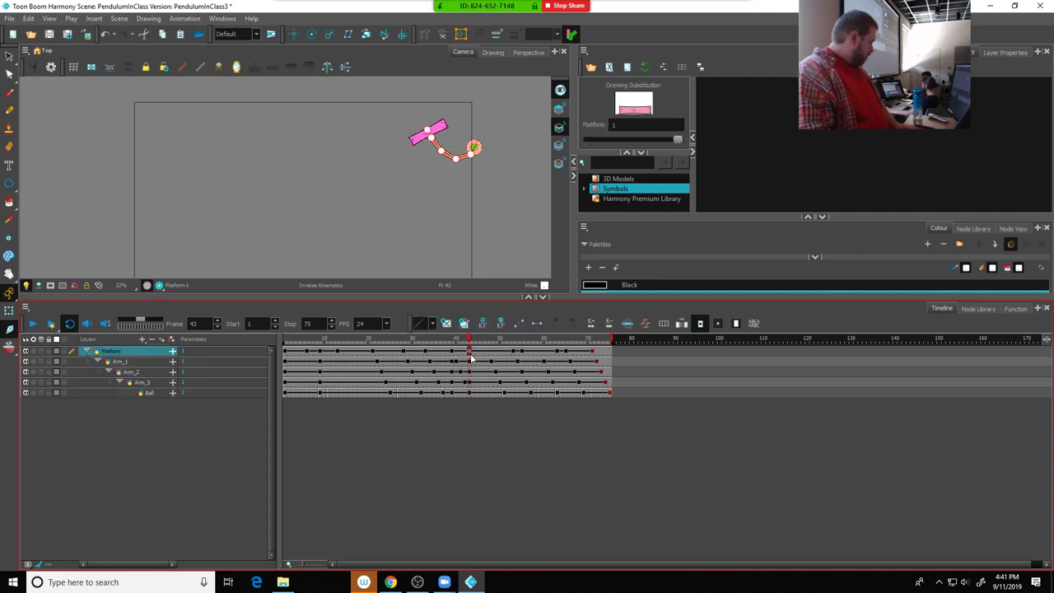
Inspect the pendulum poses at frames 44 and 20, and play back the animation
click(474, 346)
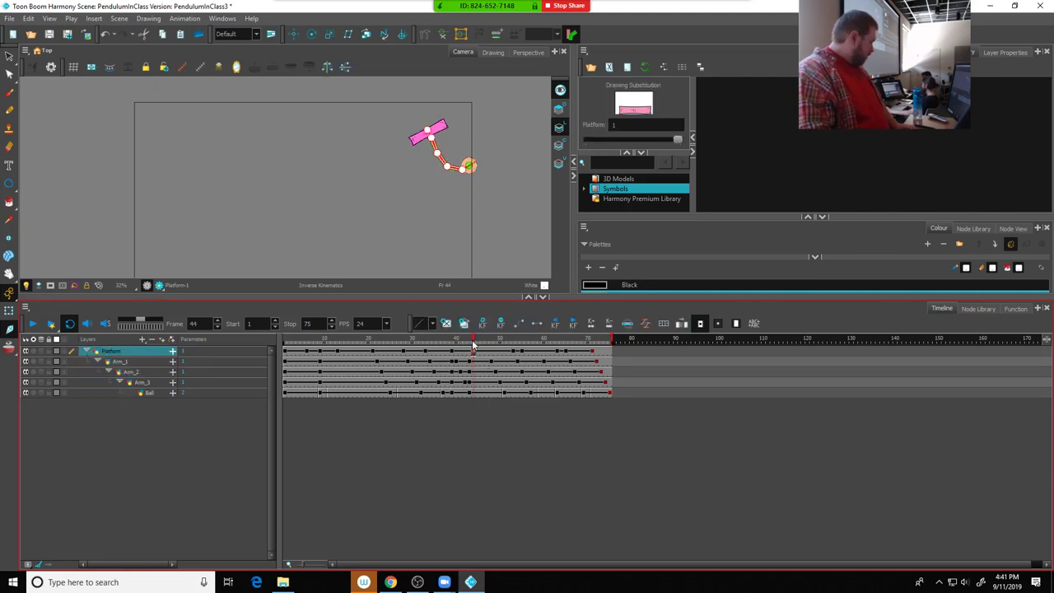
drag(474, 342, 368, 342)
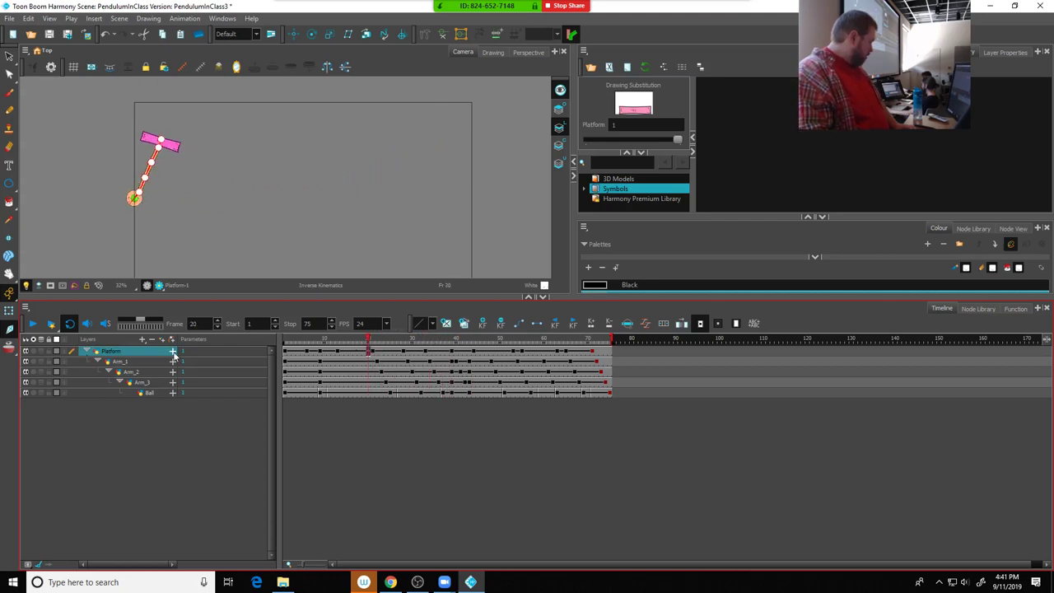
click(50, 325)
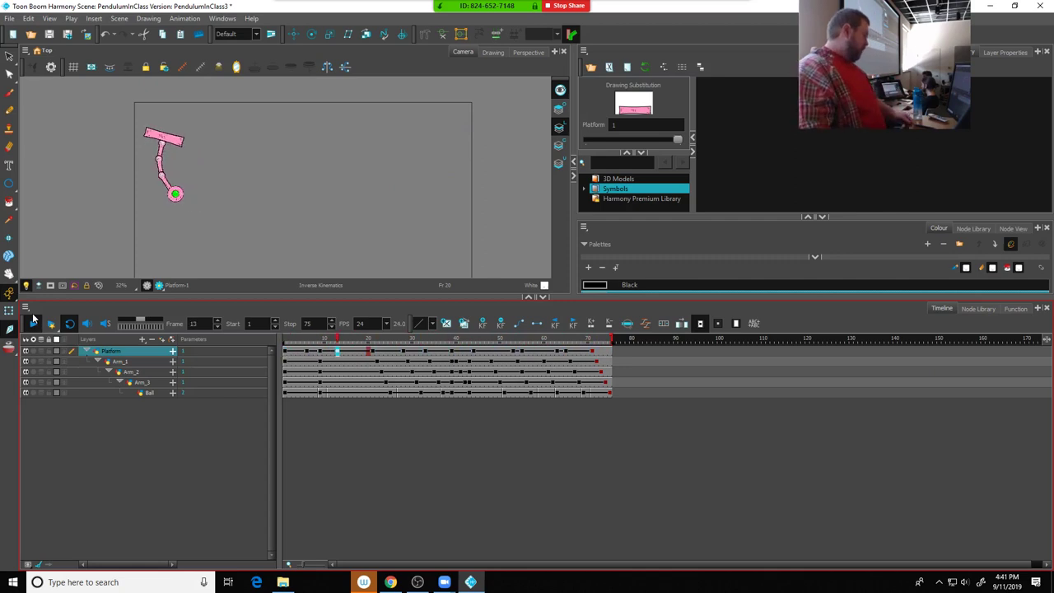
click(453, 401)
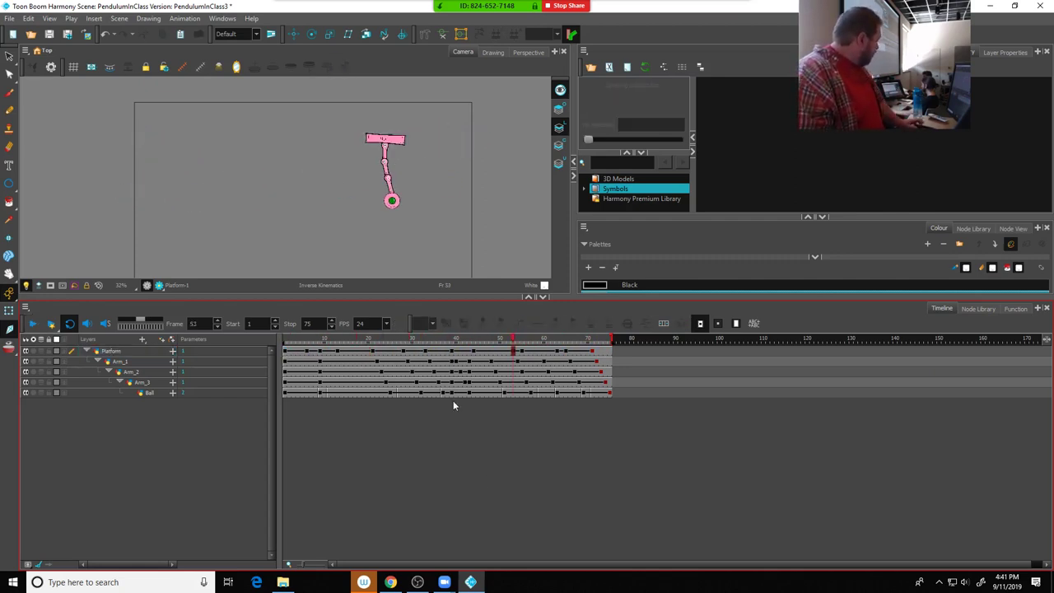
Duplicate the Platform drawing at frame 29 and brush black speed lines and cross strokes trailing from the platform's left end
click(409, 353)
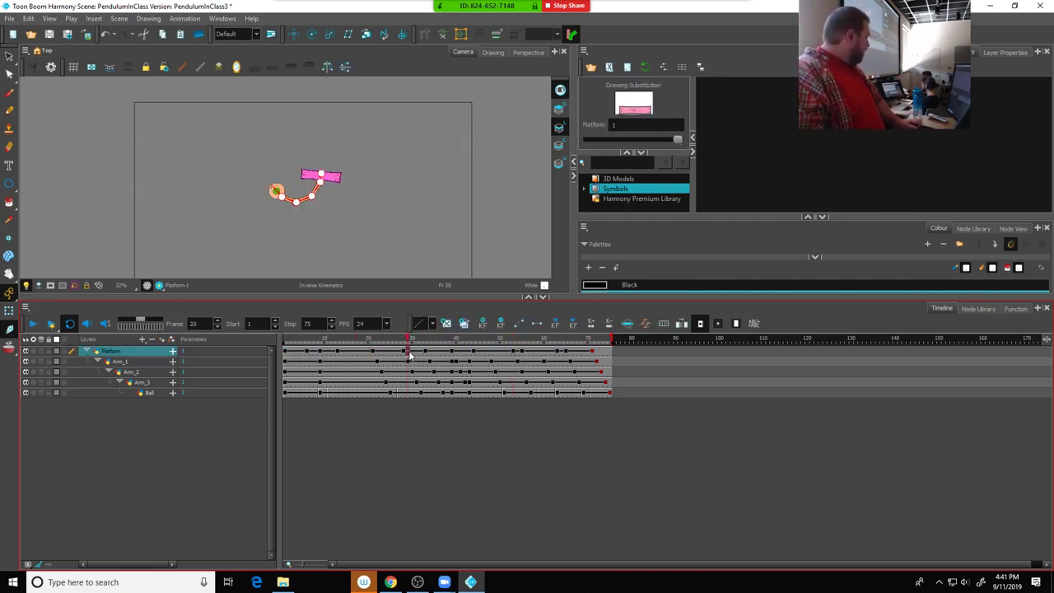
scroll(310, 161, up, 2)
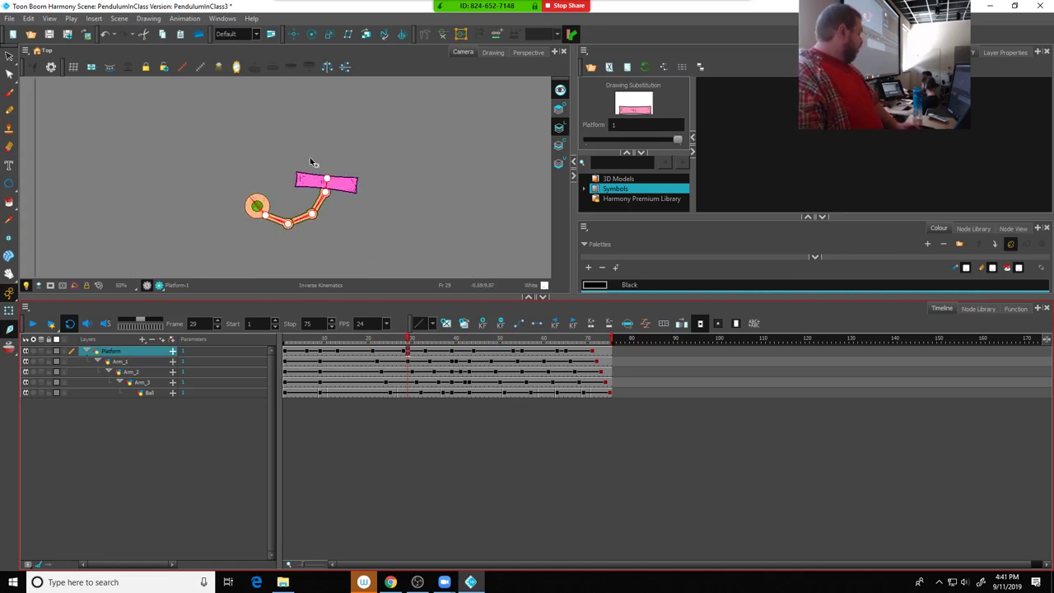
mouse_move(409, 341)
mouse_down()
mouse_move(383, 342)
mouse_move(420, 348)
mouse_move(411, 352)
mouse_up()
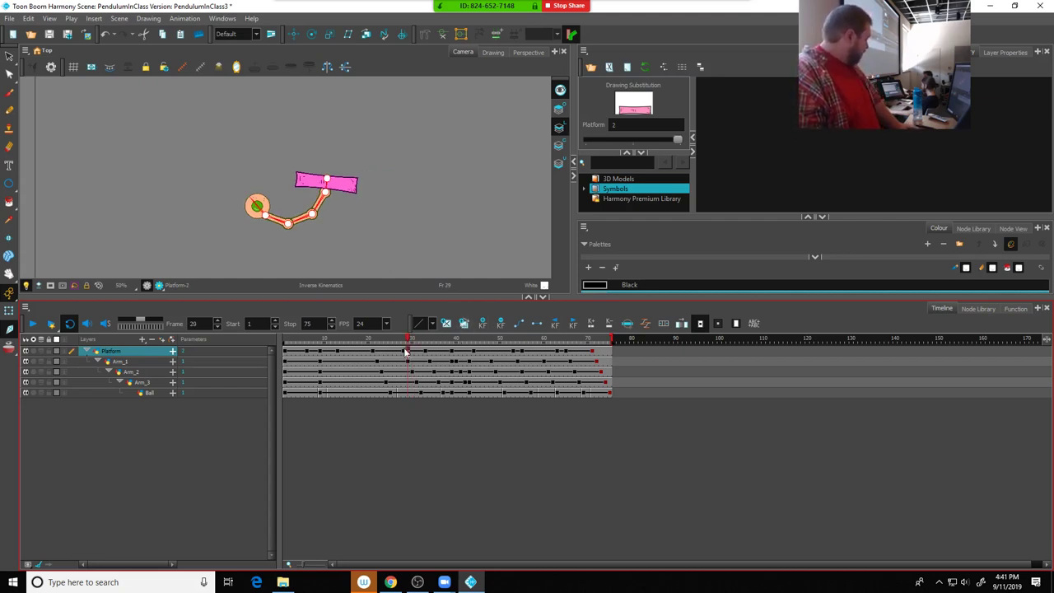
click(10, 92)
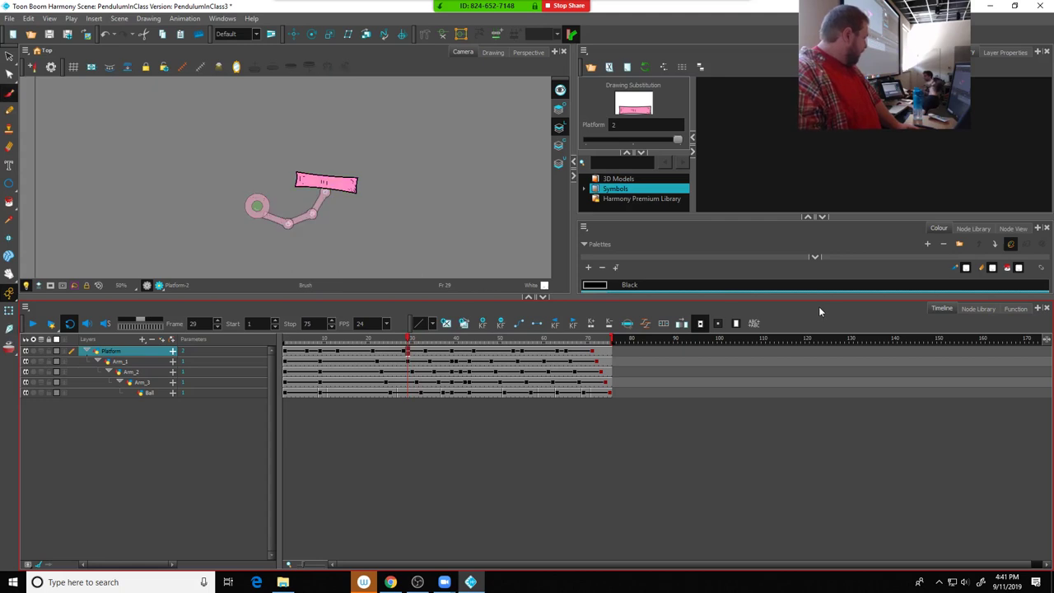
drag(703, 215, 704, 140)
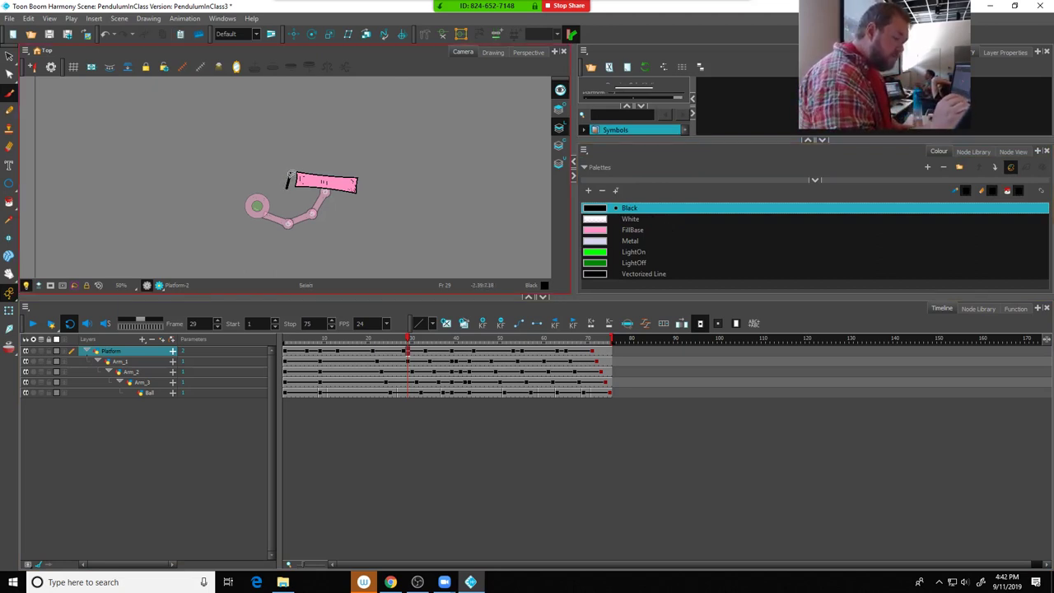
key(alt+b)
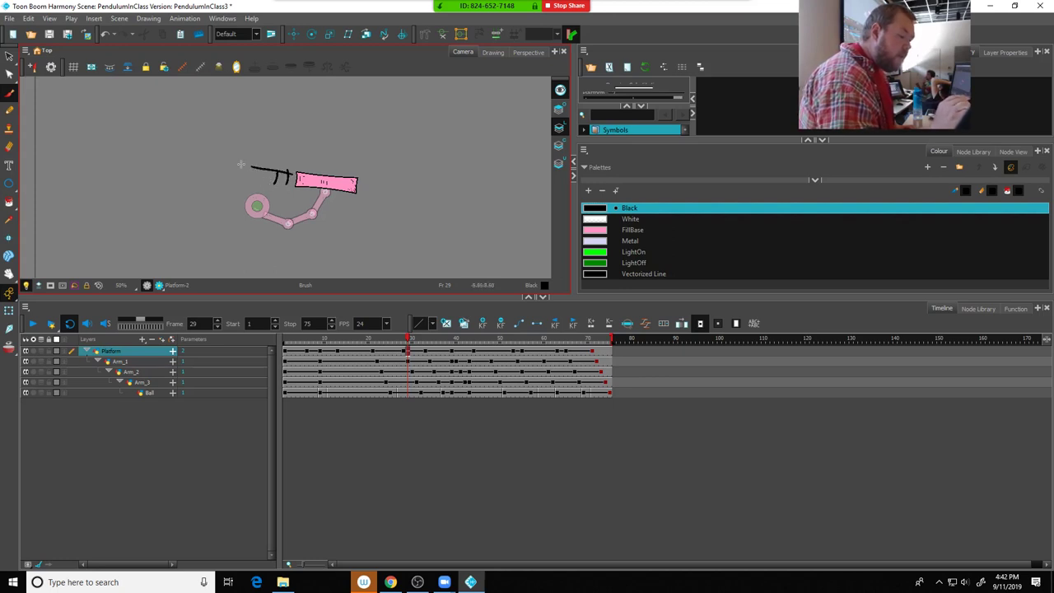
drag(290, 178, 245, 176)
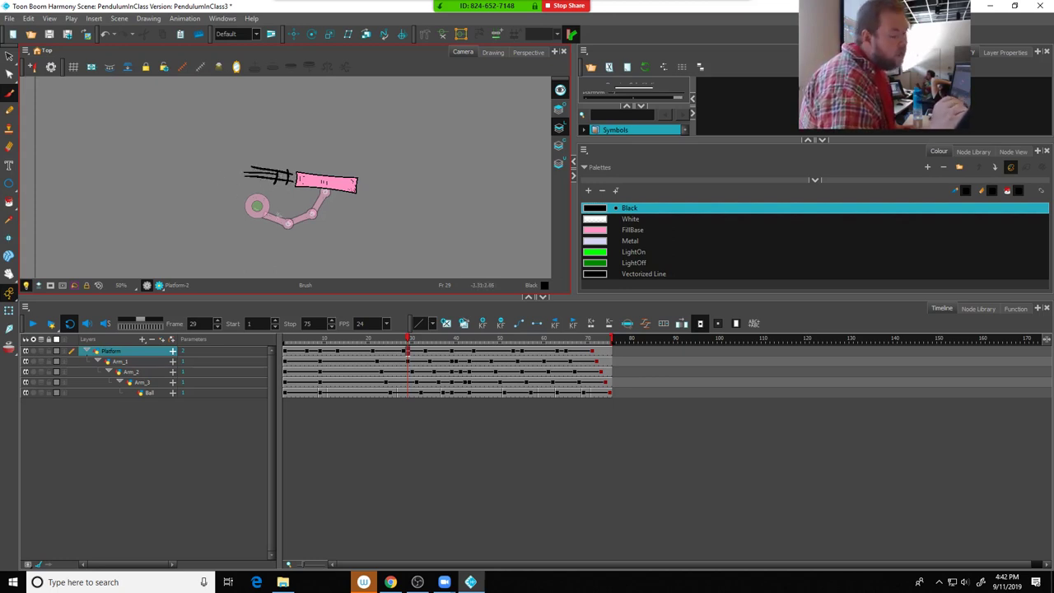
Add pink brush strokes in the FillBase colour among and around the black speed lines at frame 29
click(594, 230)
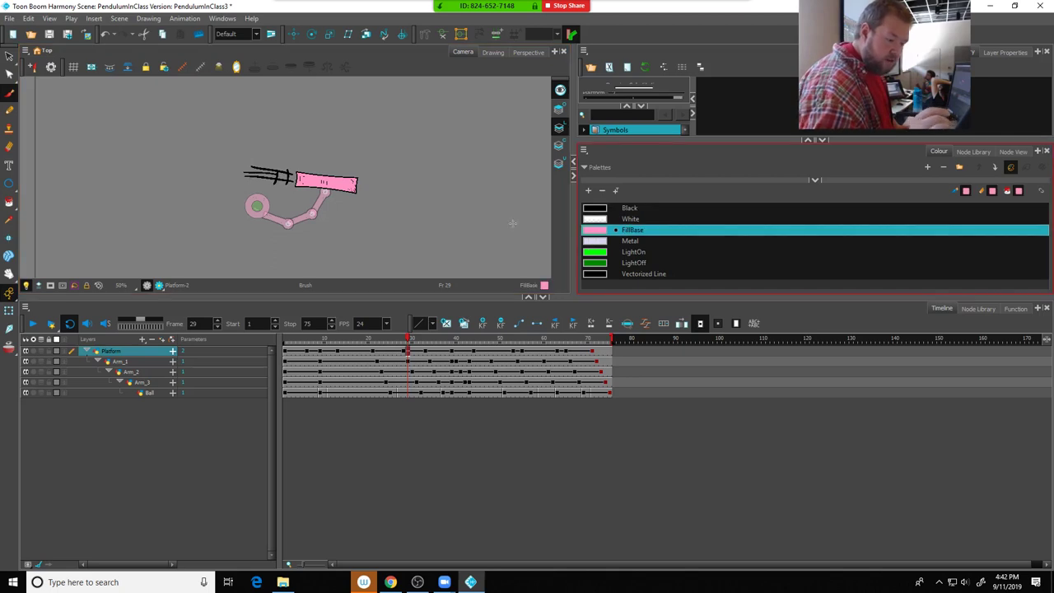
drag(293, 174, 276, 182)
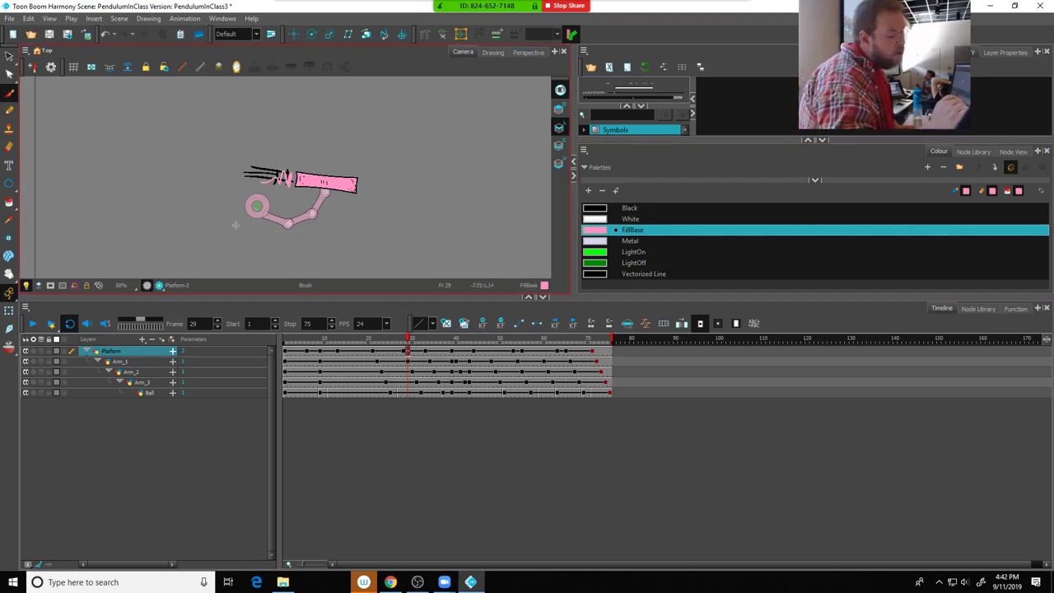
key(ctrl+z)
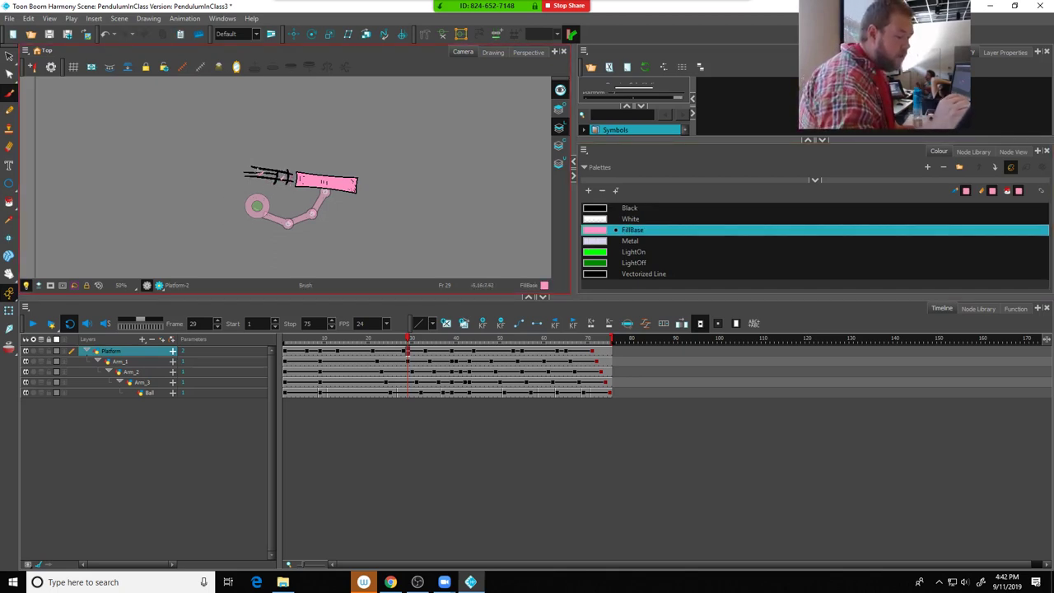
drag(244, 182, 272, 181)
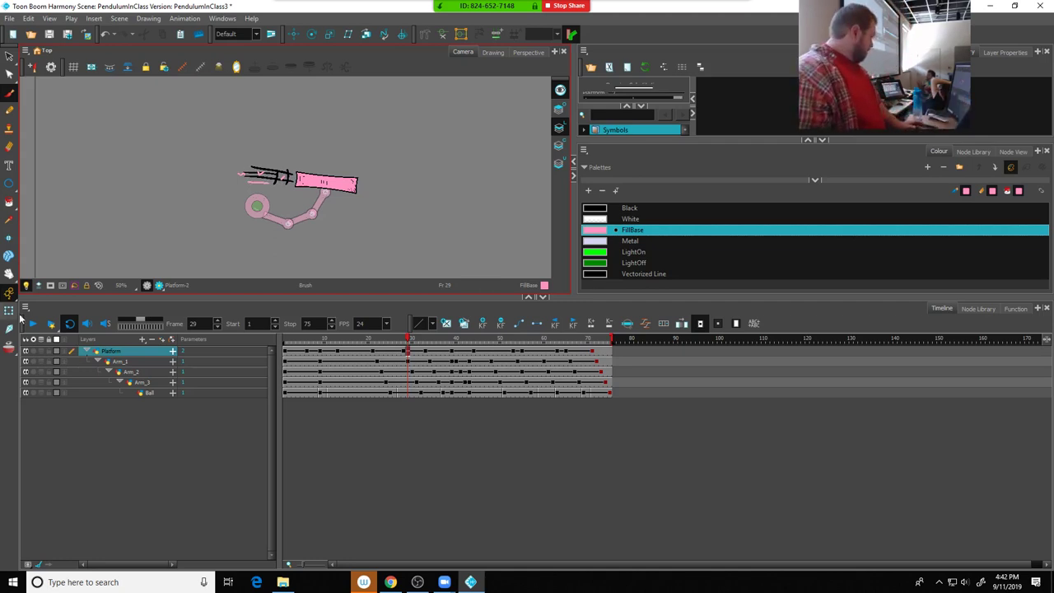
Set the Platform's drawing substitution back to 1 at frame 33
mouse_move(409, 341)
mouse_down()
mouse_move(391, 341)
mouse_move(425, 345)
mouse_up()
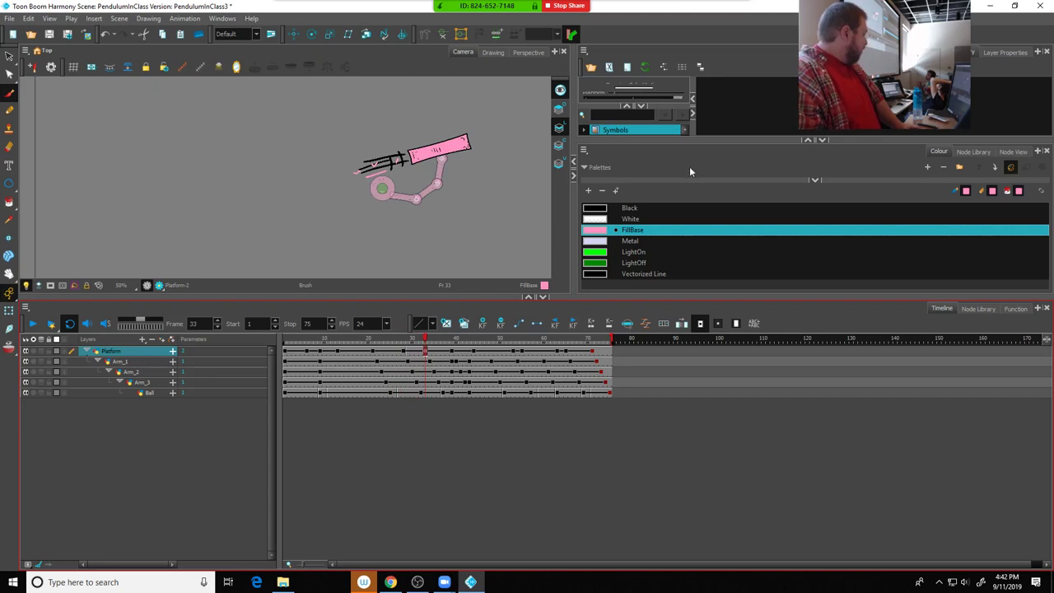
mouse_move(690, 142)
mouse_down()
mouse_move(697, 237)
mouse_move(679, 234)
mouse_up()
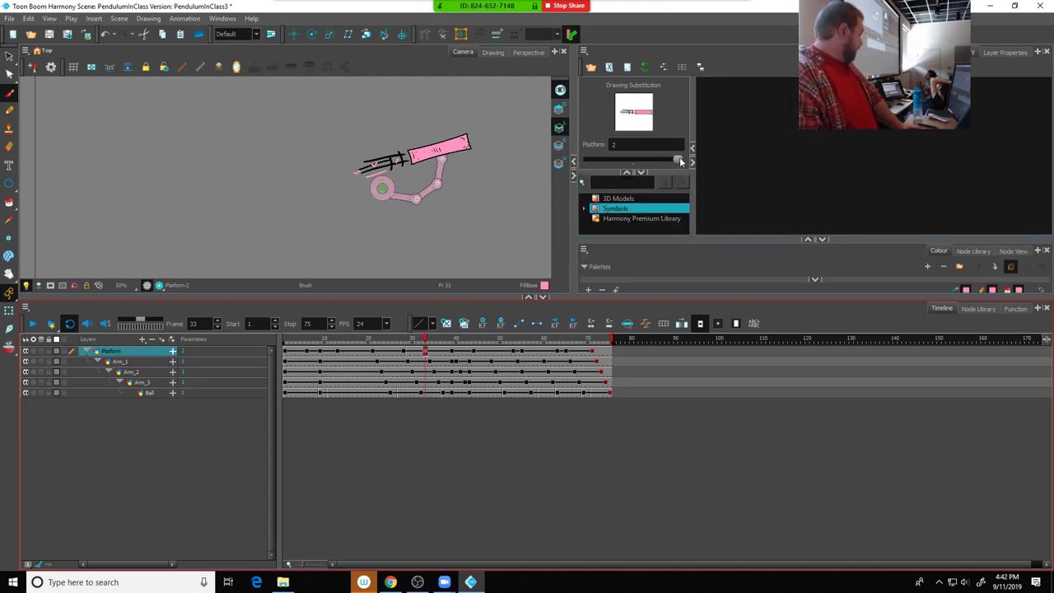
drag(681, 160, 650, 160)
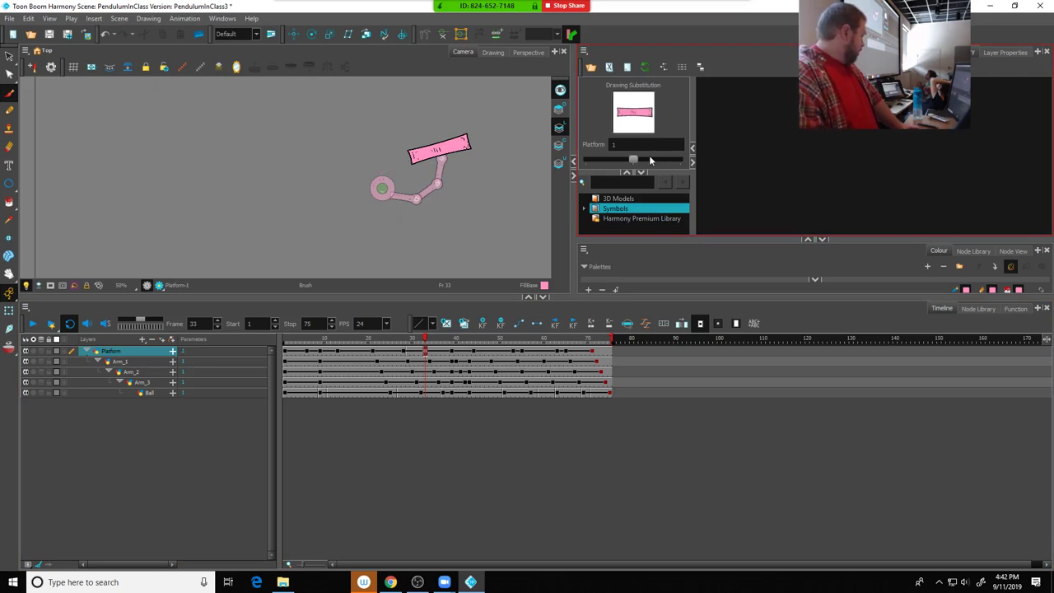
Duplicate the Platform drawing at frame 31 and reshape its black and pink speed strokes with the Contour Editor
mouse_move(418, 341)
mouse_down()
mouse_move(382, 341)
mouse_move(451, 341)
mouse_move(417, 349)
mouse_up()
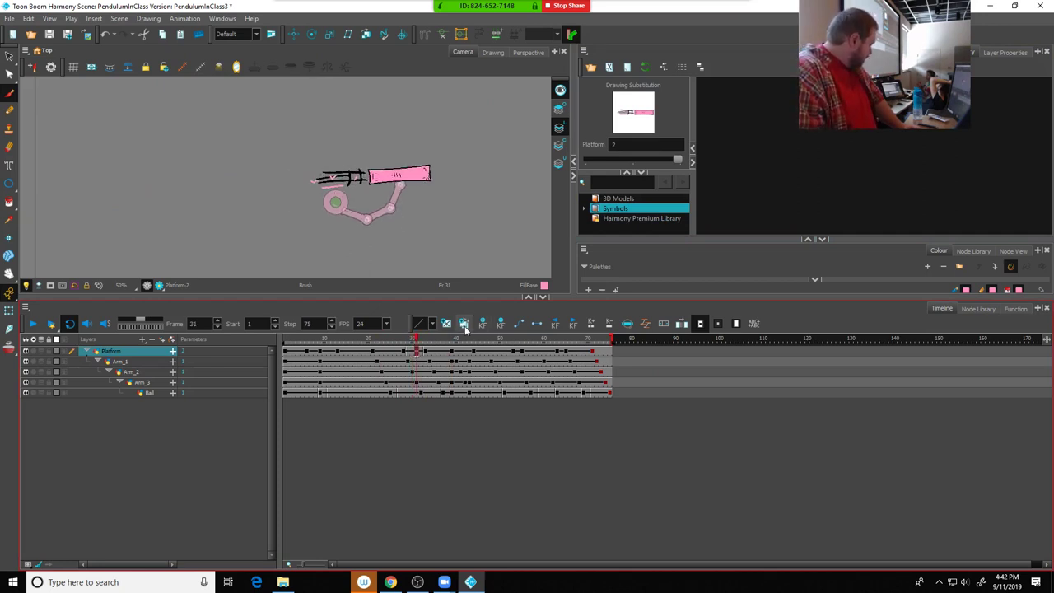
click(14, 65)
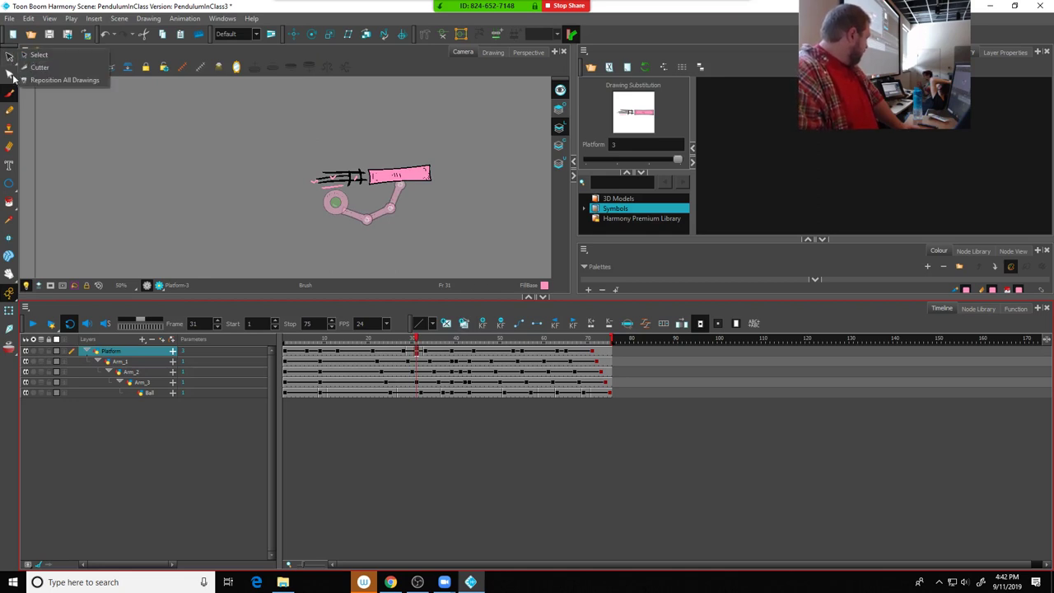
click(10, 75)
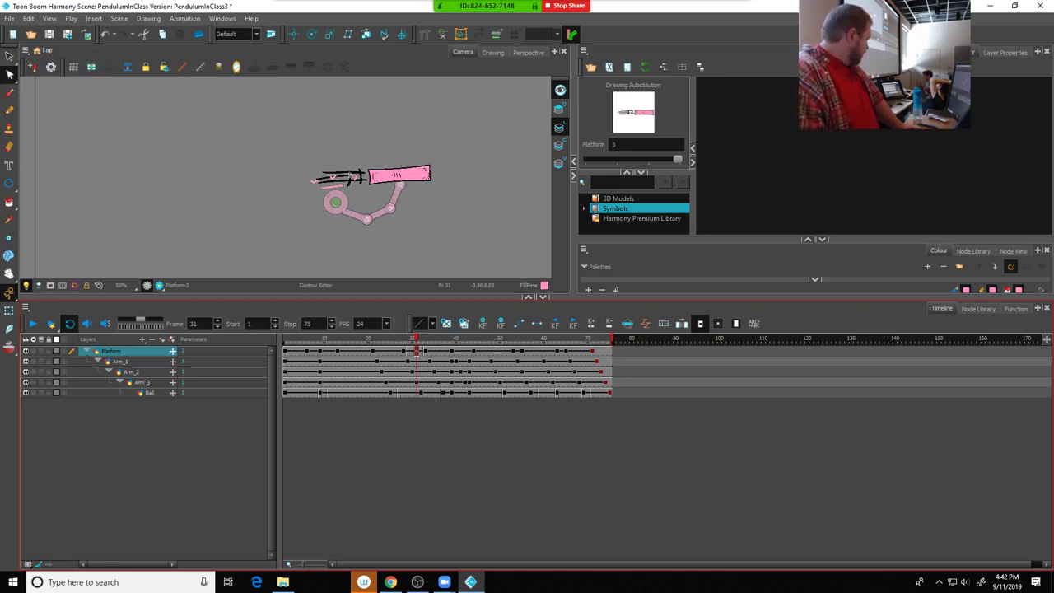
scroll(352, 178, up, 4)
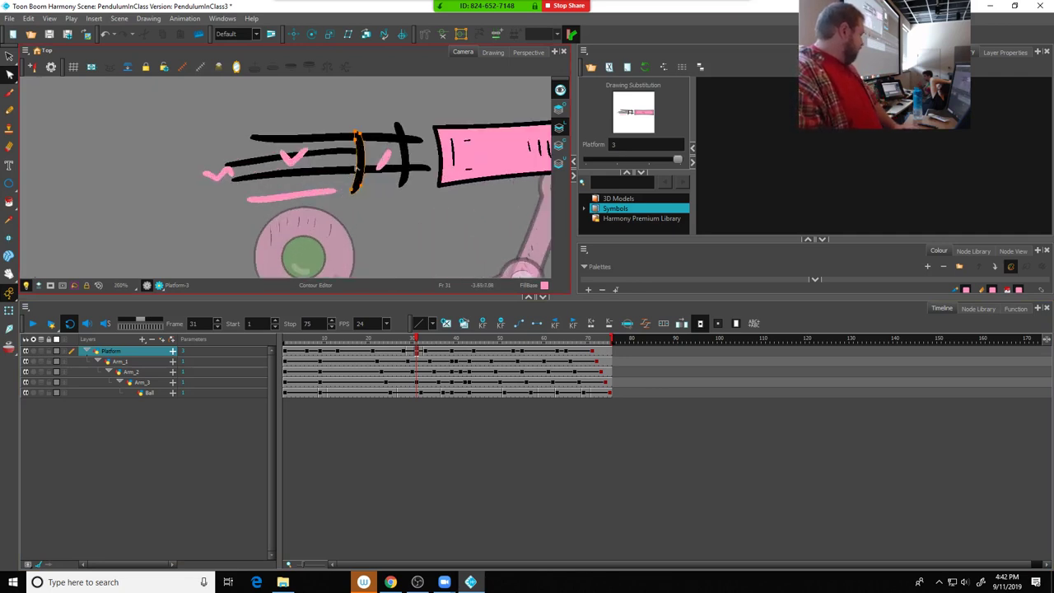
click(359, 171)
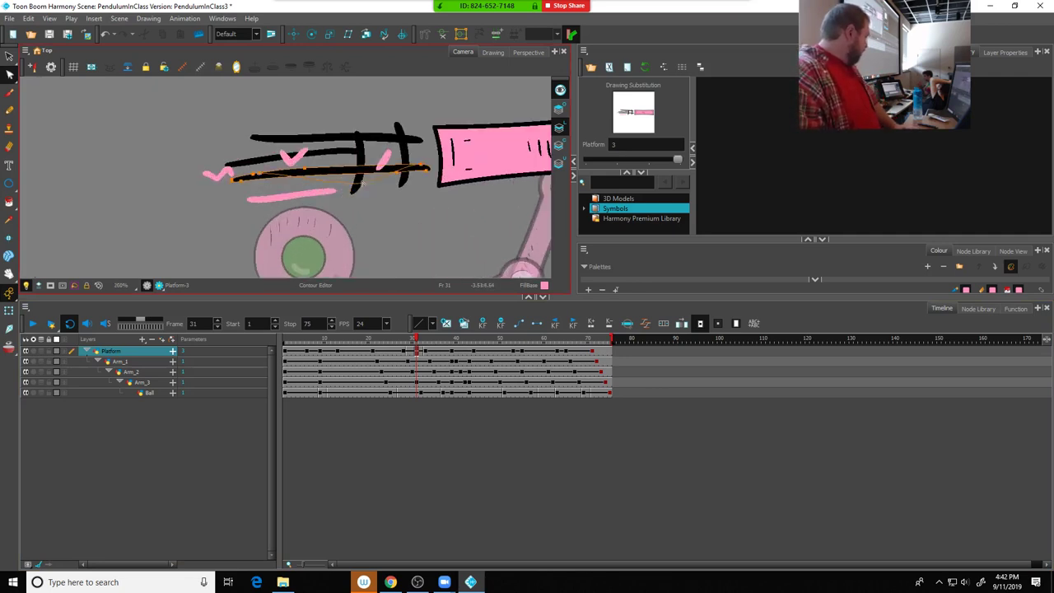
click(354, 140)
drag(350, 146, 337, 157)
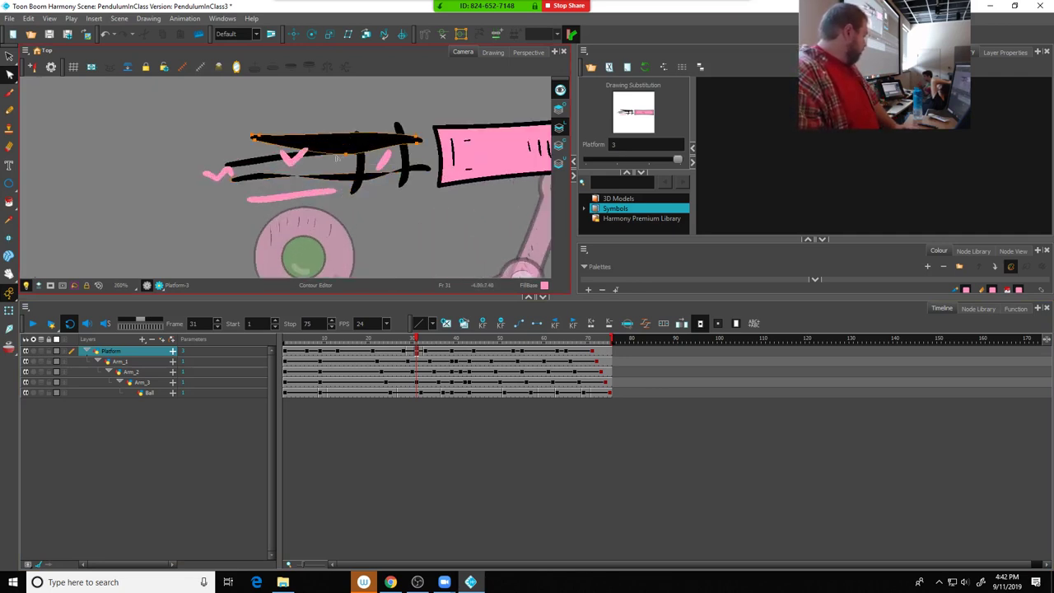
key(ctrl+z)
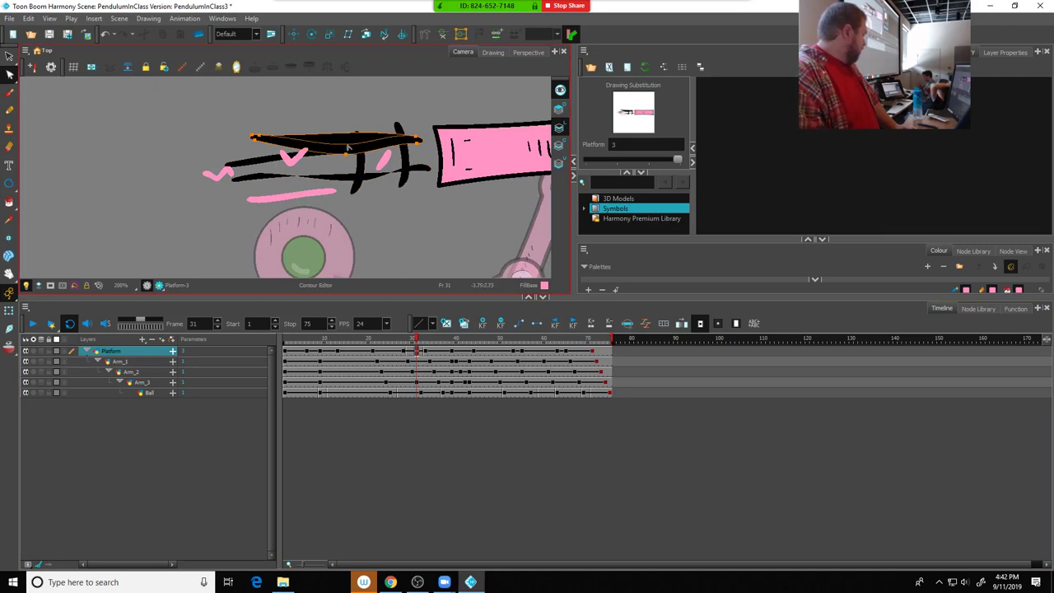
drag(349, 146, 346, 145)
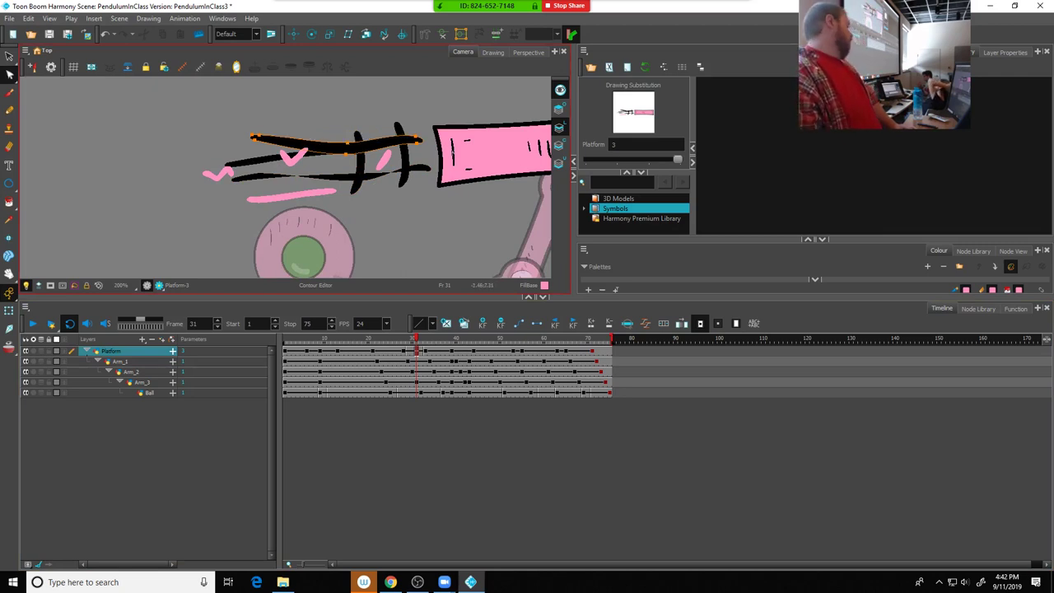
click(247, 161)
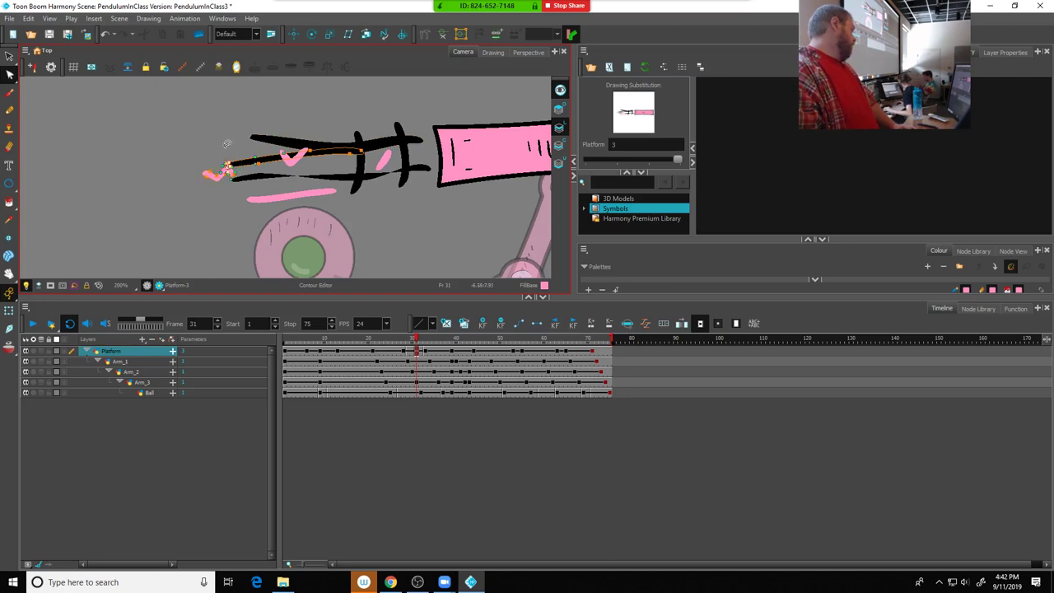
drag(219, 163, 228, 152)
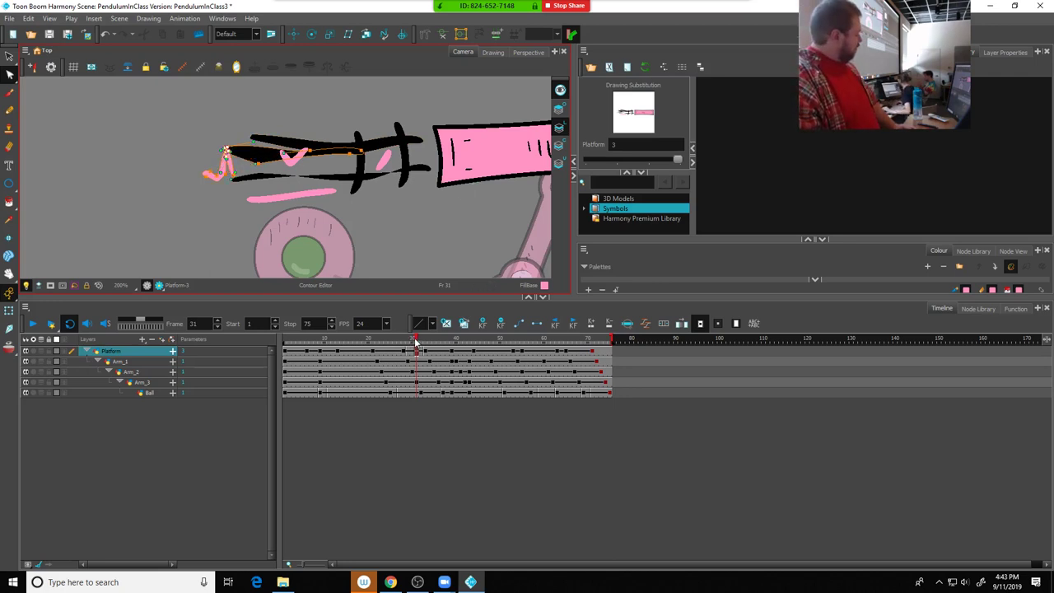
Play back the whole animation with the full camera frame in view, and check the Platform drawings at frames 31 and 33
mouse_move(416, 342)
mouse_down()
mouse_move(370, 342)
mouse_move(443, 342)
mouse_move(337, 342)
mouse_up()
scroll(345, 179, down, 3)
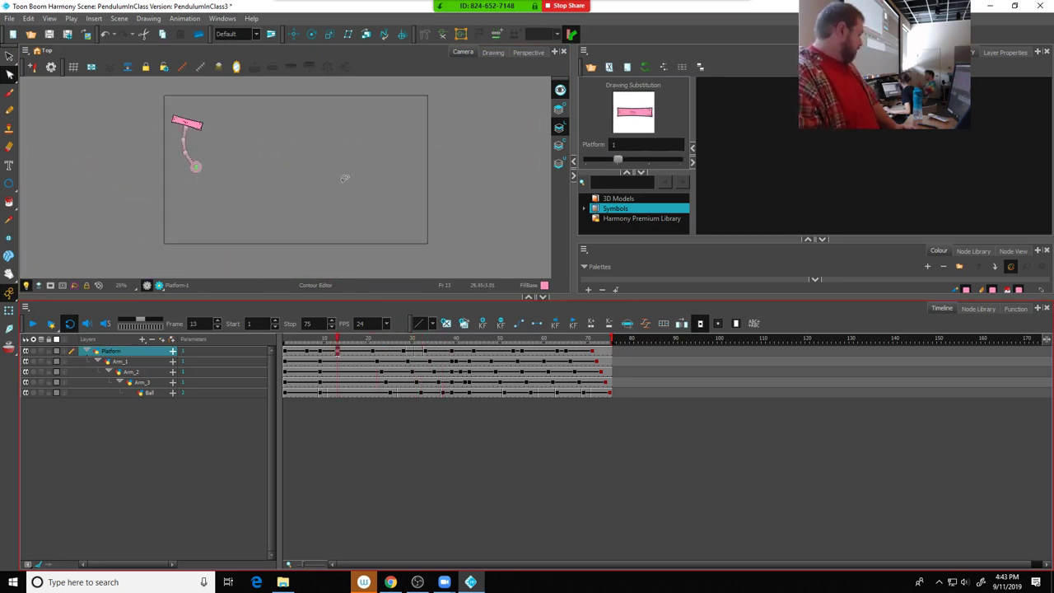
scroll(344, 179, down, 1)
scroll(293, 168, up, 2)
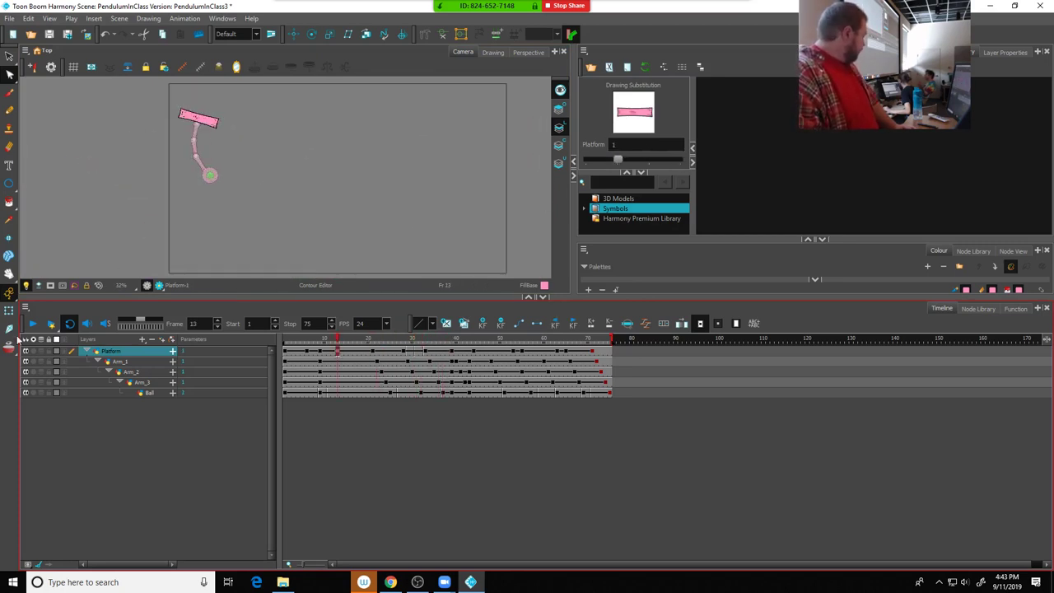
click(33, 323)
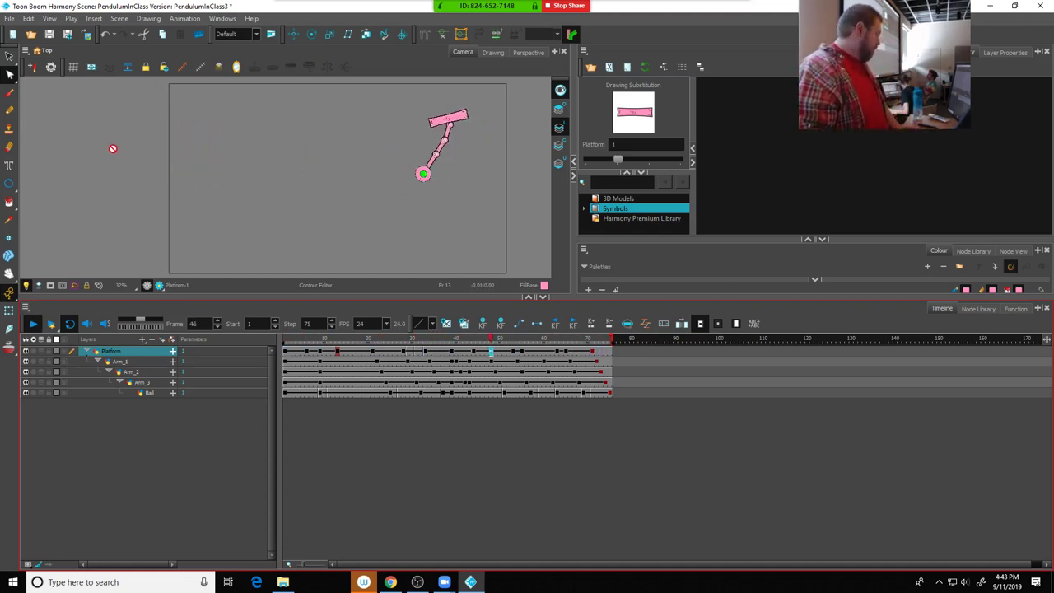
click(418, 356)
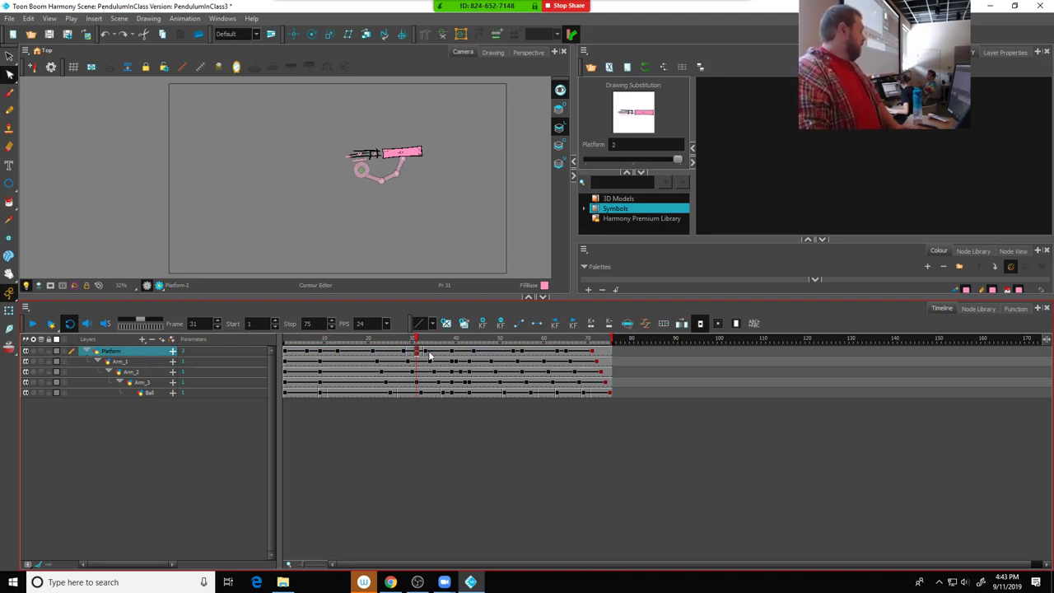
click(425, 356)
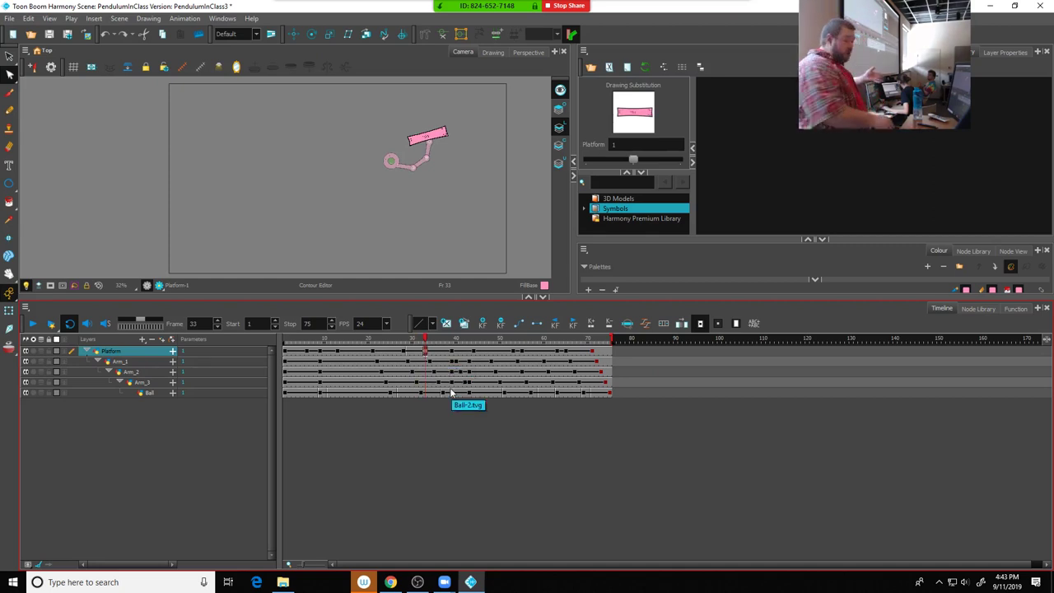
Switch to the course site in Chrome and open the Exercise 3 - Pendulum page from the Exercises module to review its deadline
click(391, 582)
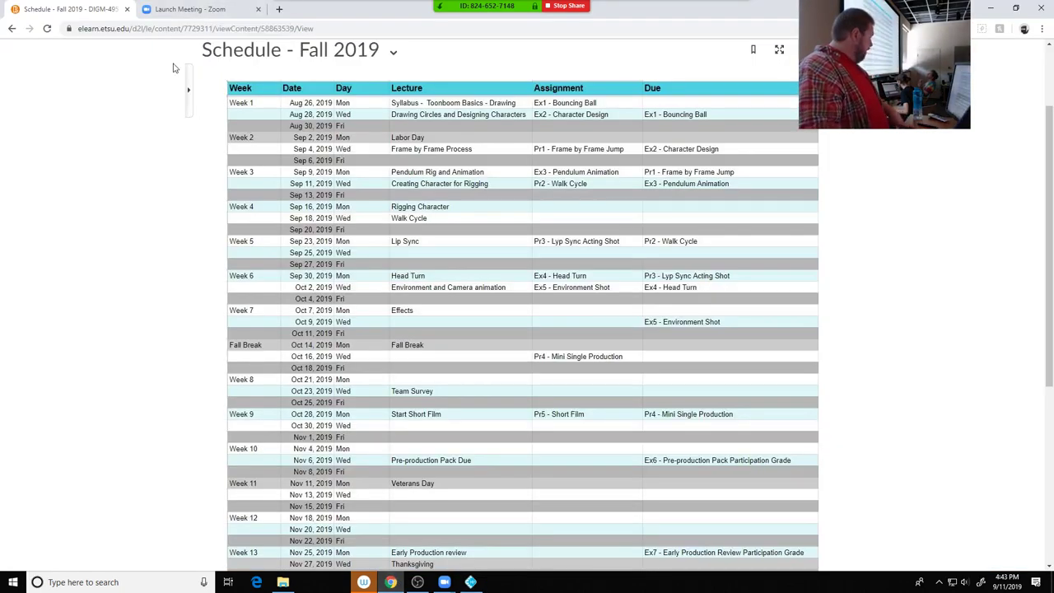
scroll(188, 98, up, 2)
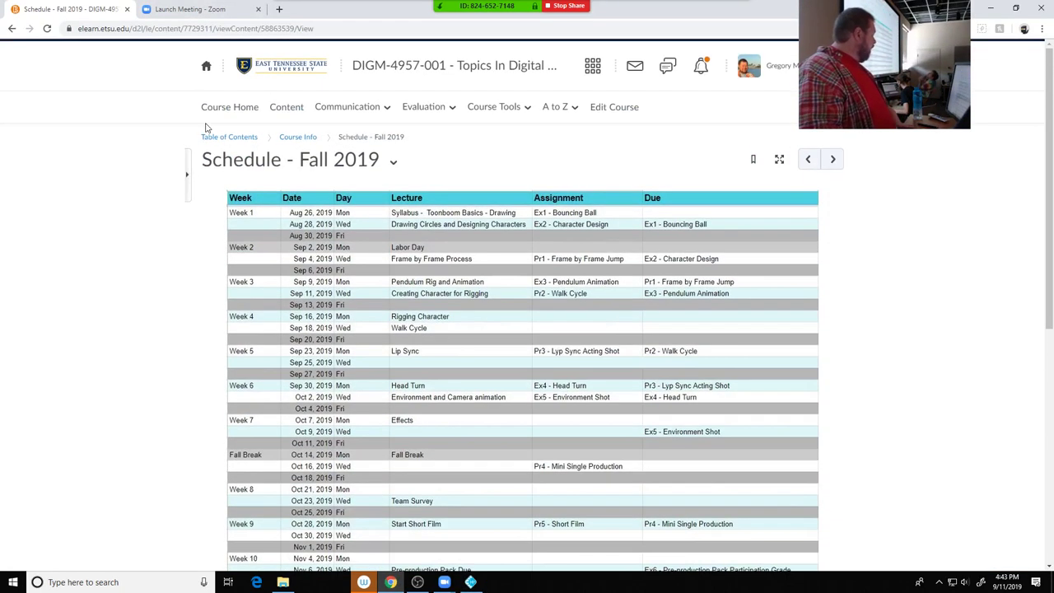
click(283, 106)
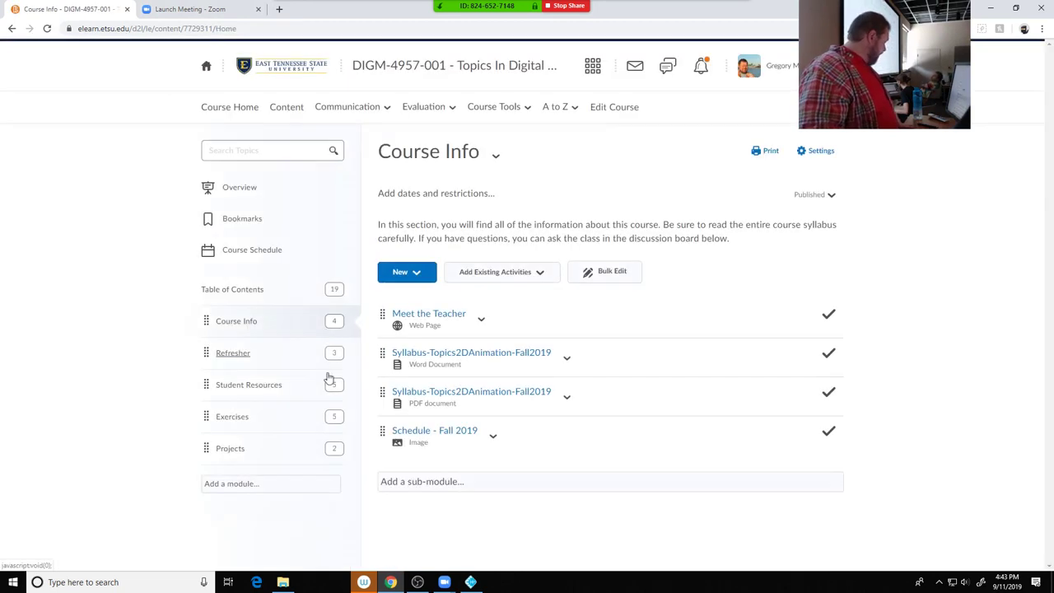
click(222, 417)
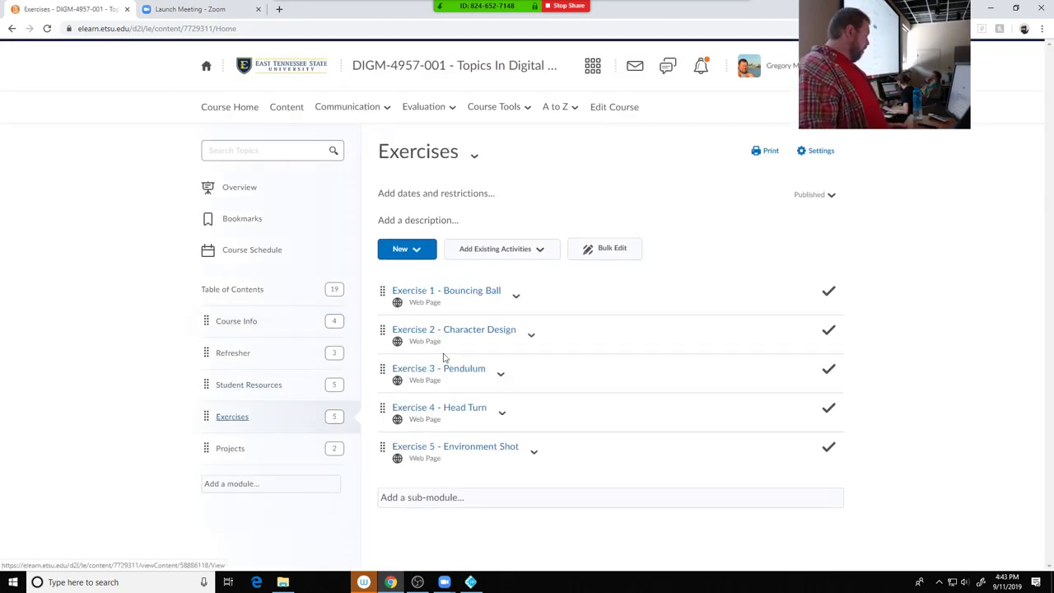
click(479, 369)
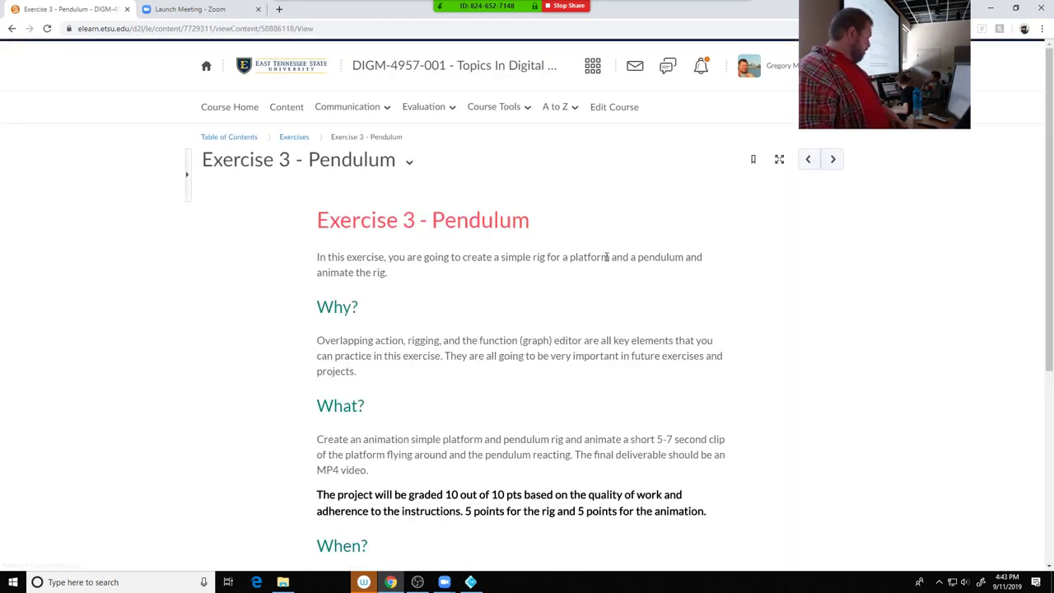
scroll(393, 311, down, 4)
scroll(393, 313, up, 3)
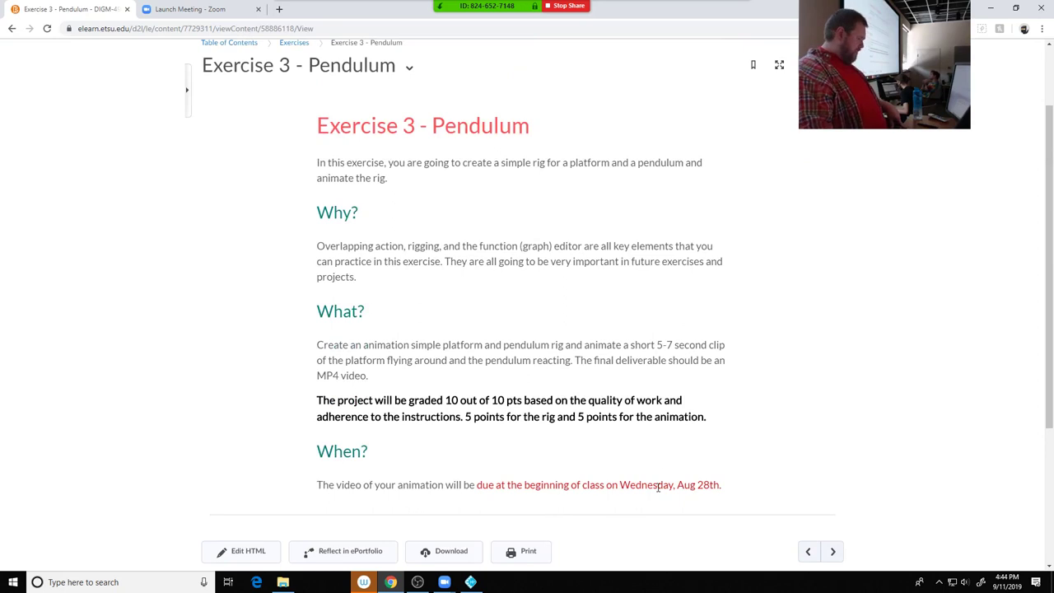
Open the Exercise 3 - Pendulum page for HTML editing and check the September 2019 calendar for next week's class date
click(1010, 586)
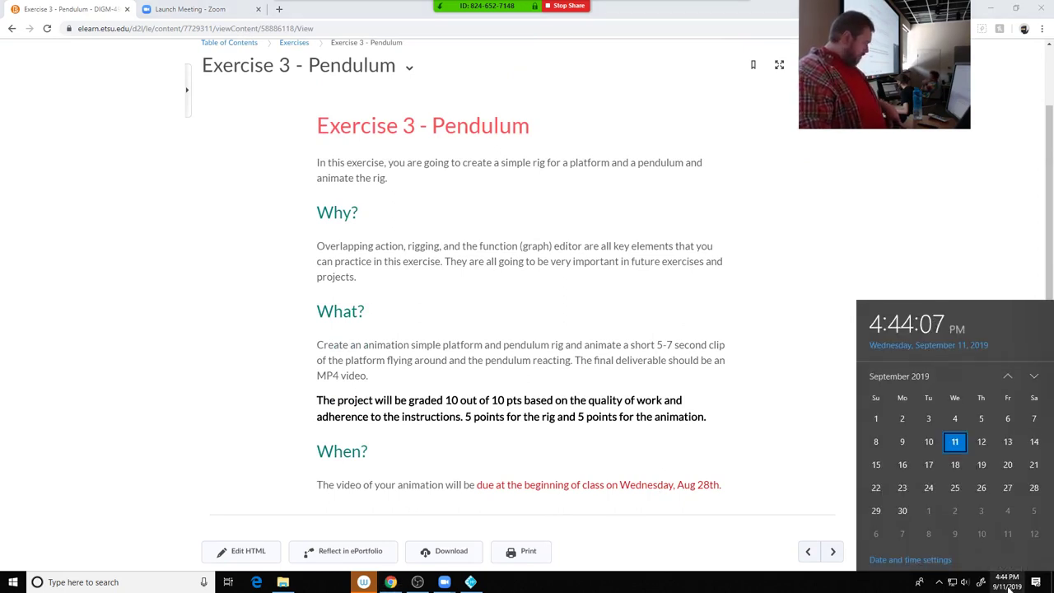
click(251, 558)
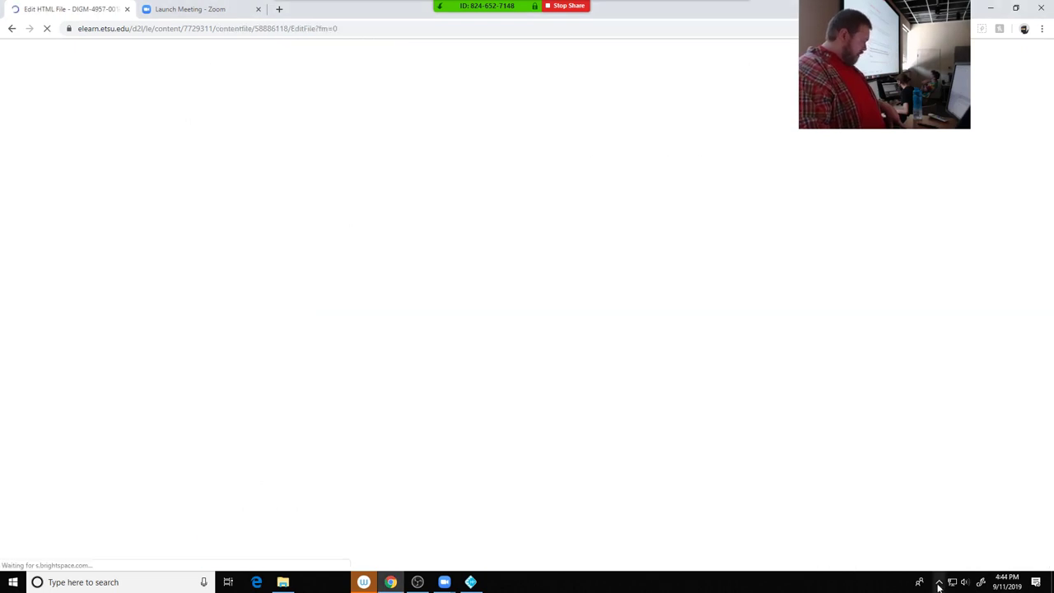
click(1007, 582)
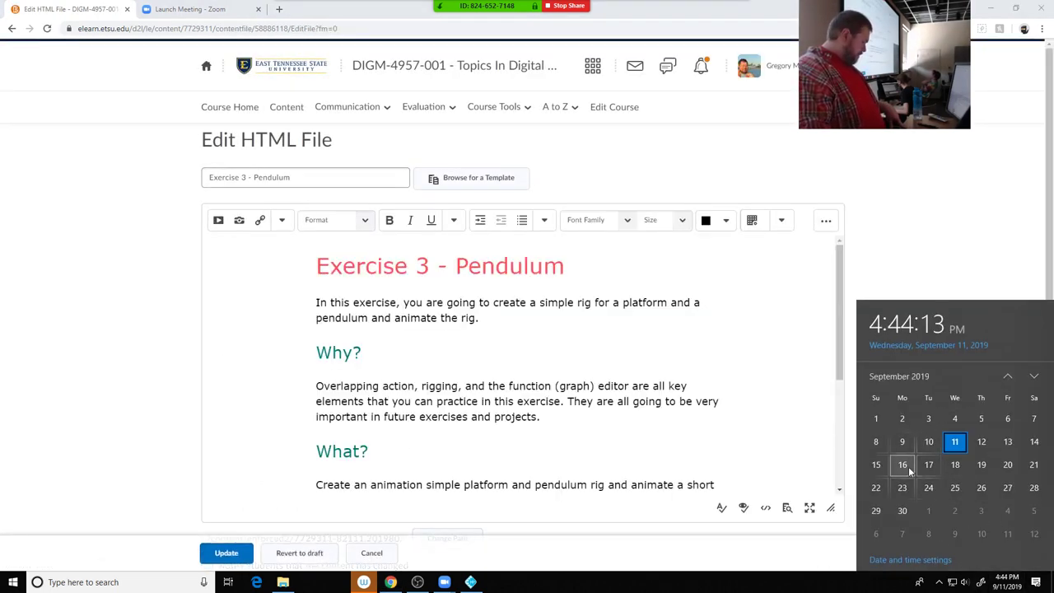
scroll(583, 460, down, 5)
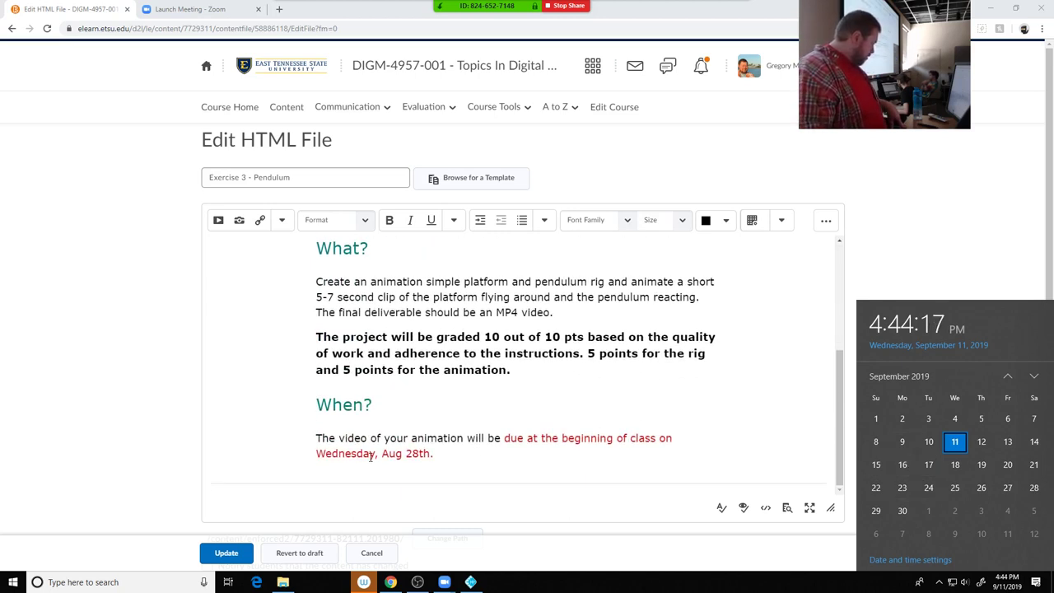
Replace the weekday in the exercise's due date with Monday, dismissing the Grammarly tour offer
drag(376, 456, 320, 462)
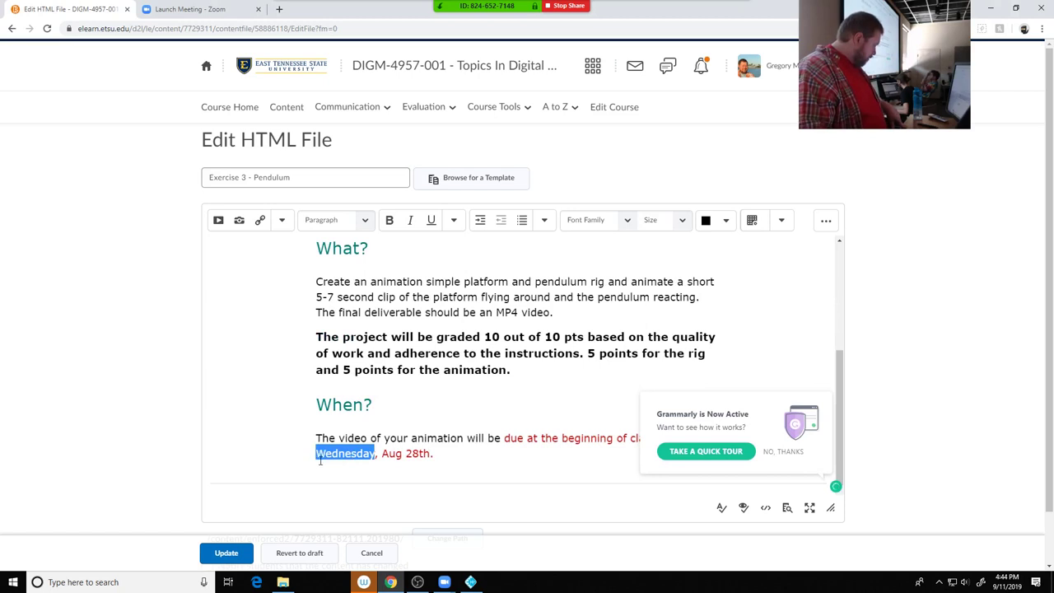
key(Delete)
key(Delete)
key(Delete)
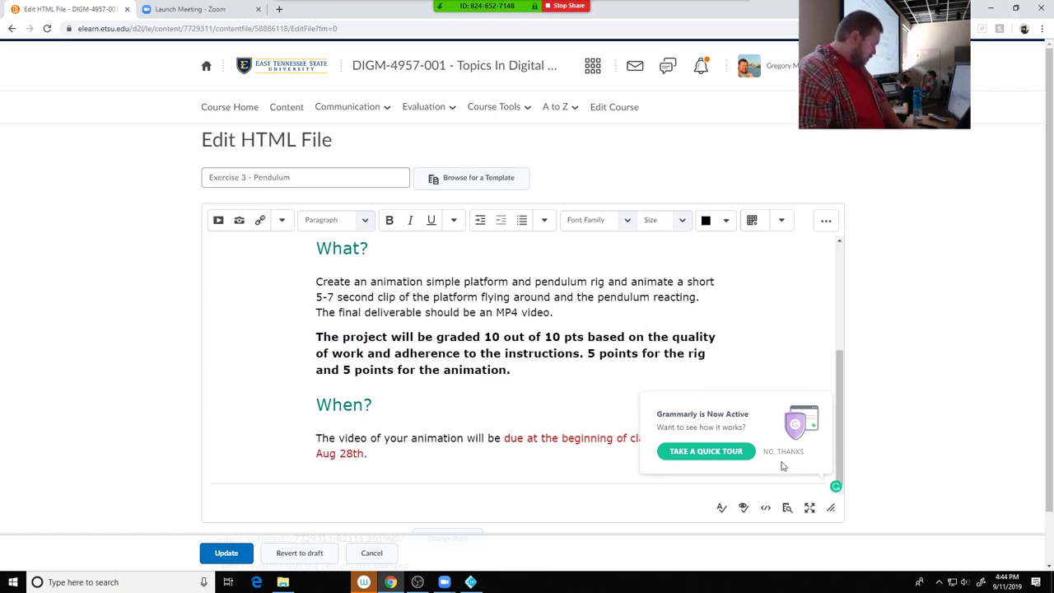
click(785, 452)
click(703, 439)
text(ass on Monday,)
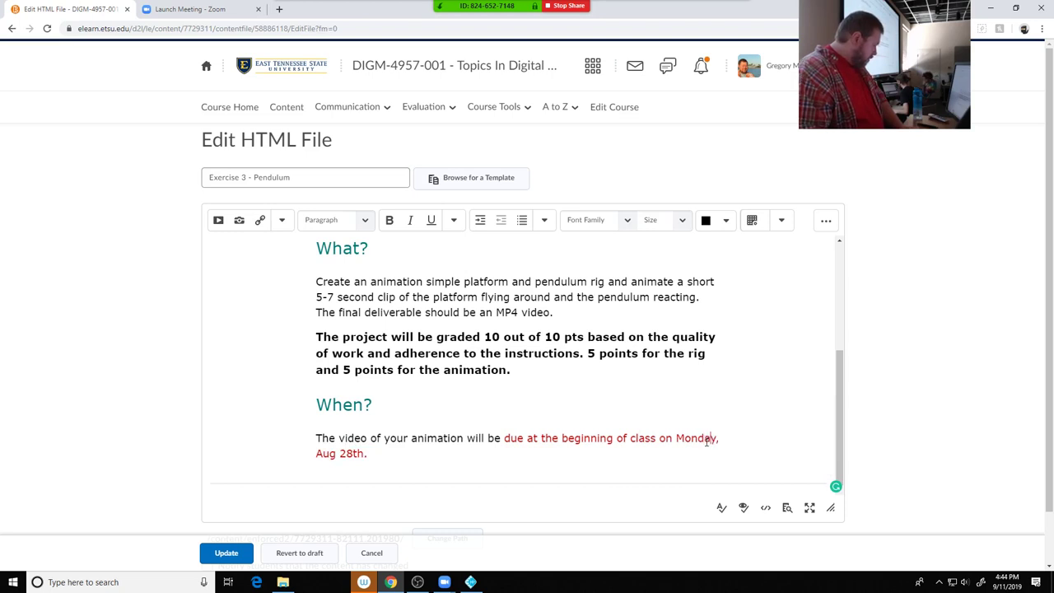
Change the exercise's due date to Sept 16th, update the page and review the When? section
drag(336, 462, 320, 458)
text(Sept)
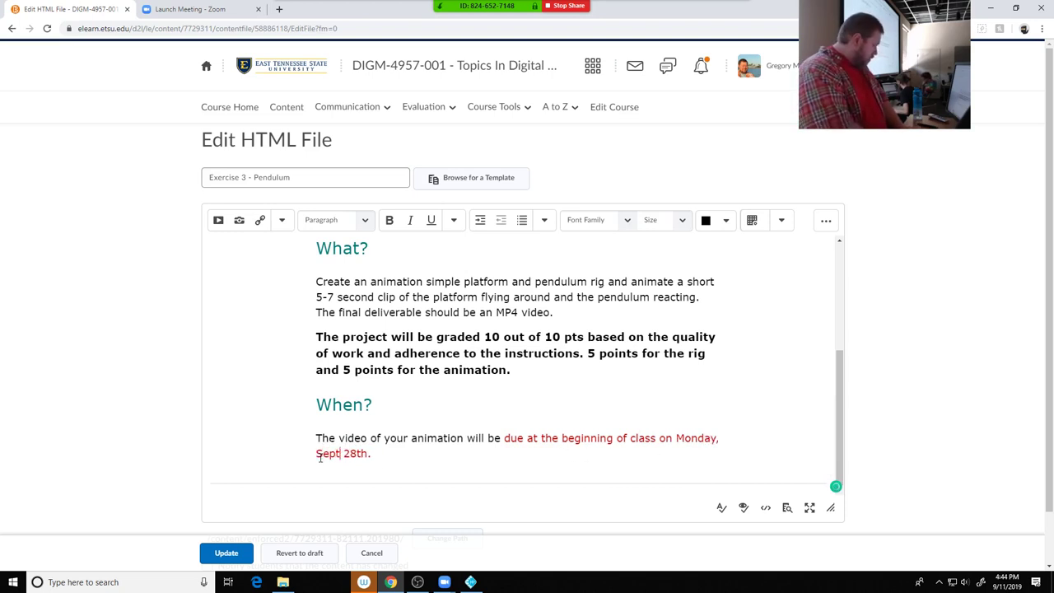
key(Right)
key(Delete)
key(Delete)
text(16)
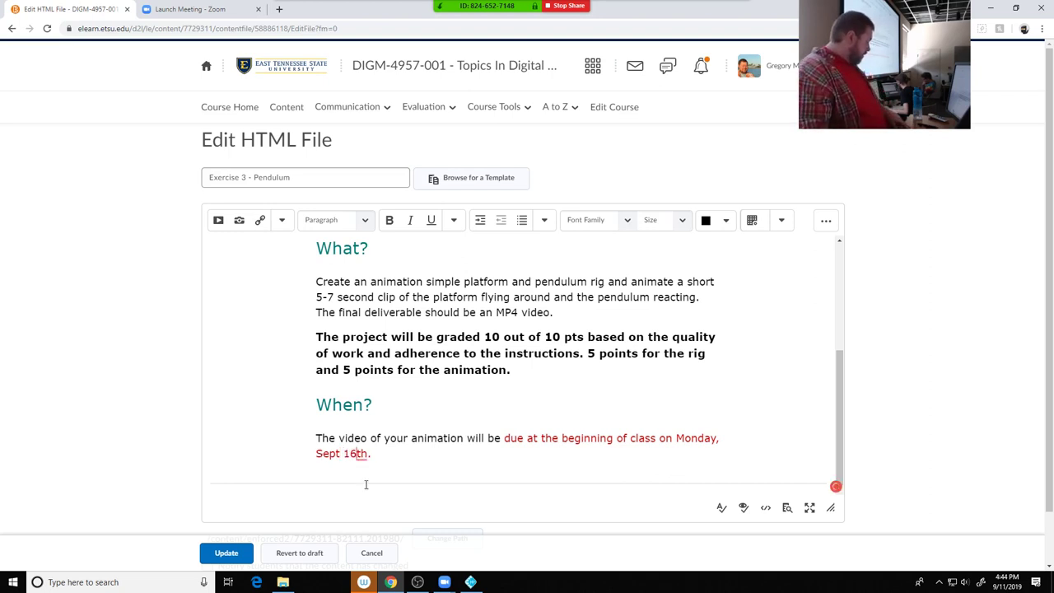
click(236, 554)
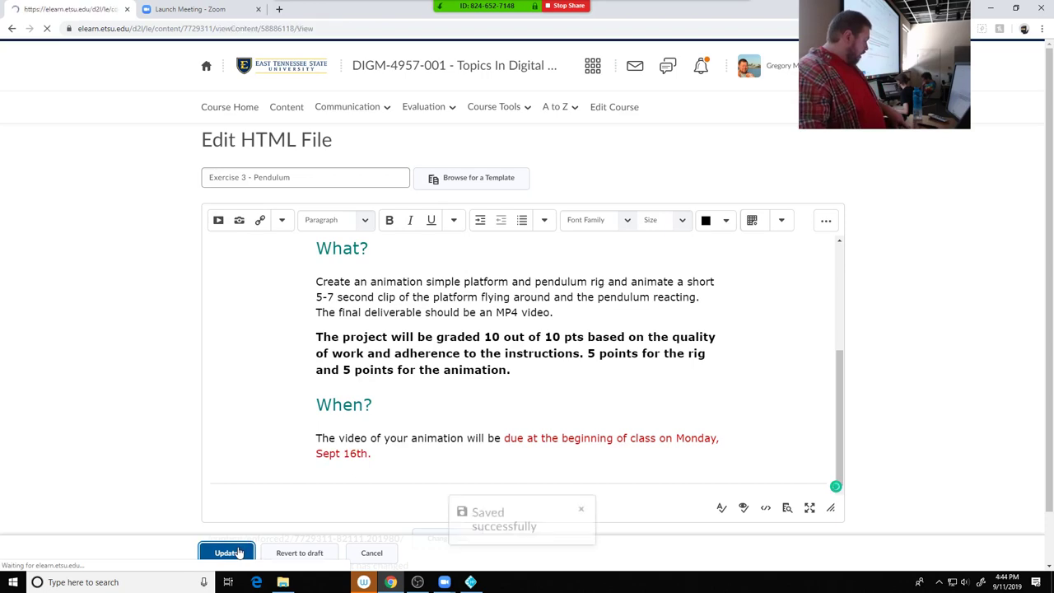
scroll(319, 464, down, 2)
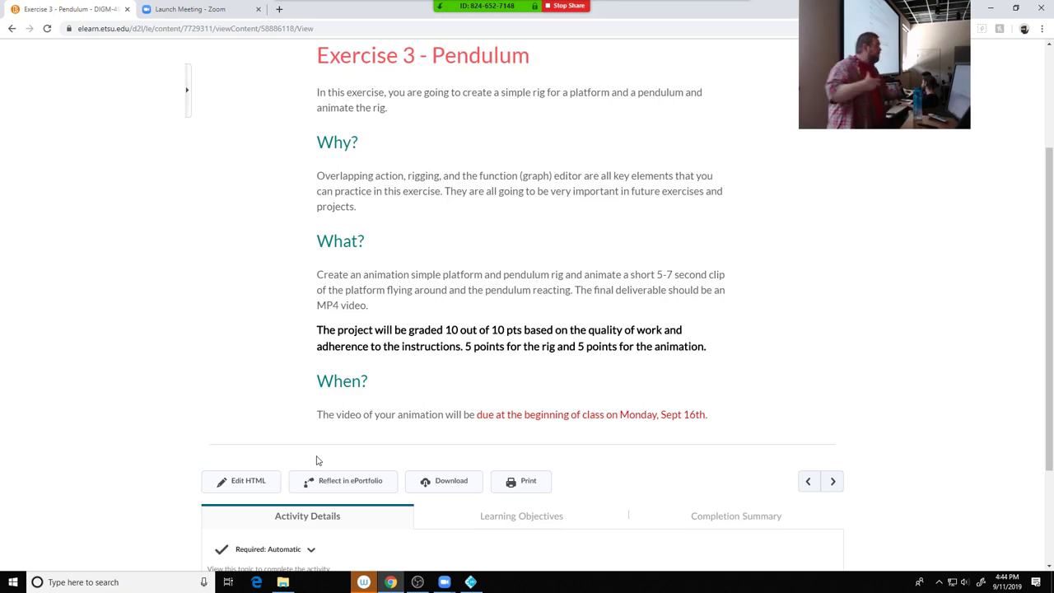
Switch to Toon Boom Harmony and delete all of Arm_1's artwork at frame 1 in the Drawing view
click(470, 583)
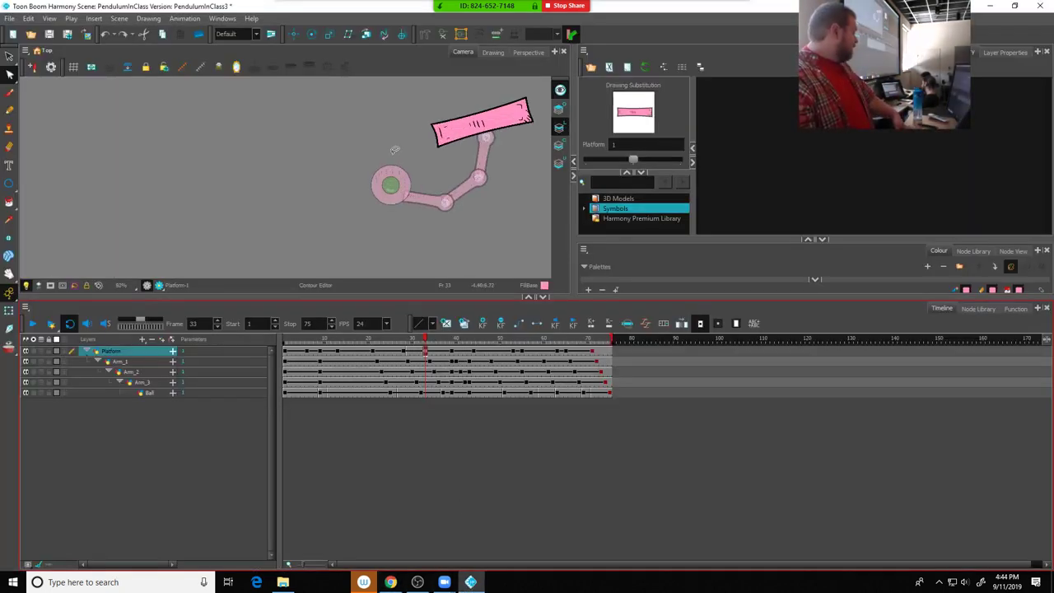
click(285, 367)
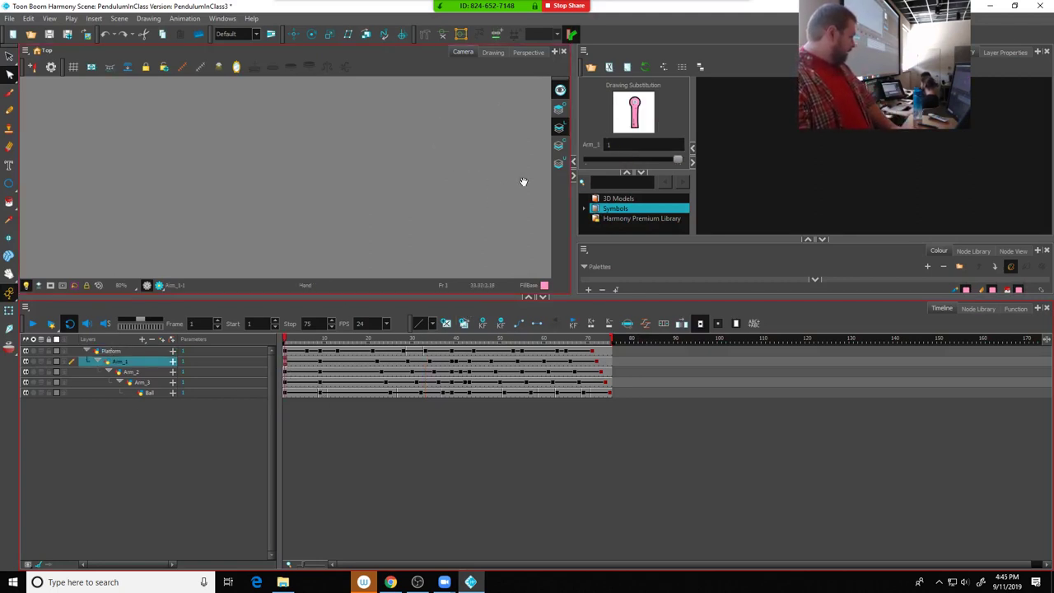
mouse_move(243, 238)
mouse_down()
mouse_move(107, 217)
mouse_move(174, 228)
mouse_move(330, 146)
mouse_up()
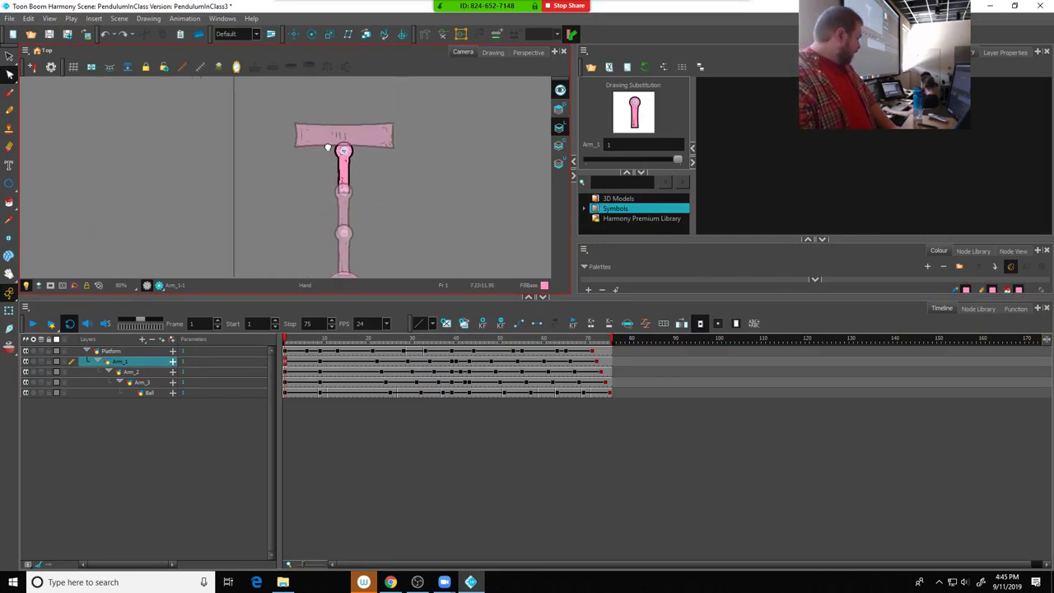
scroll(346, 136, up, 4)
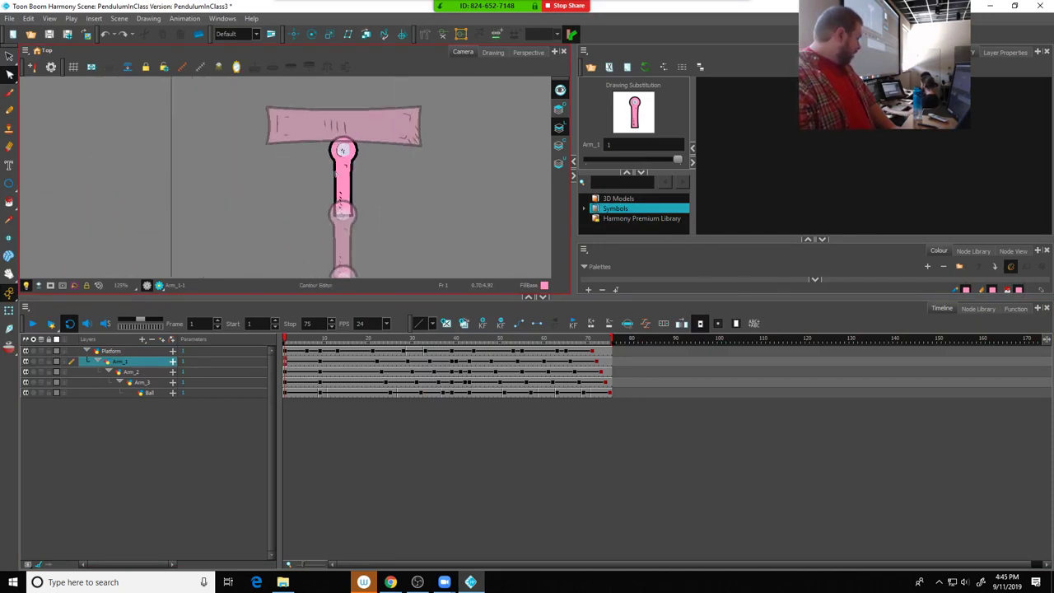
click(493, 52)
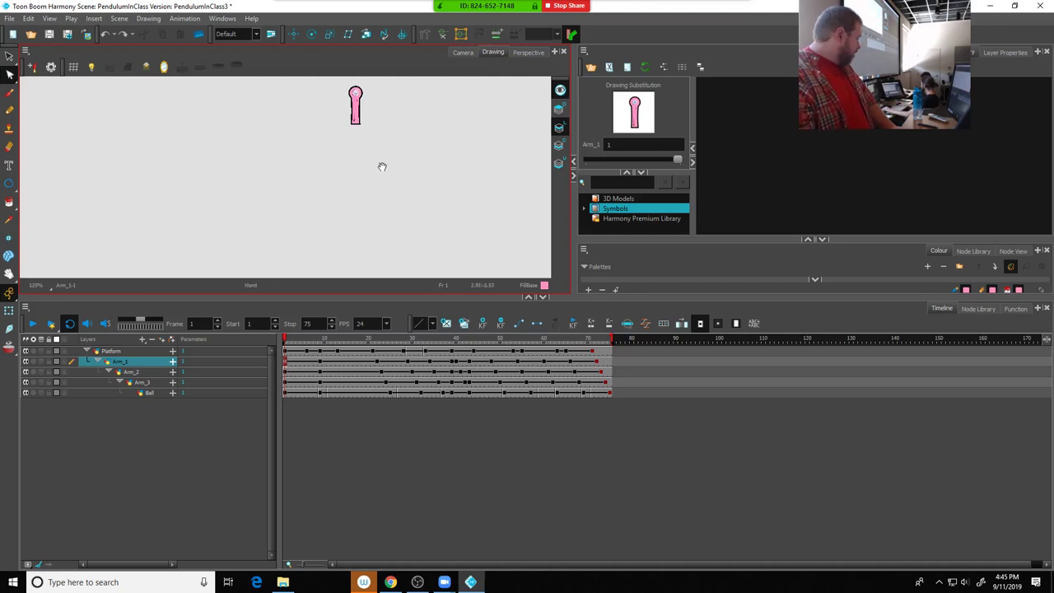
scroll(370, 193, up, 4)
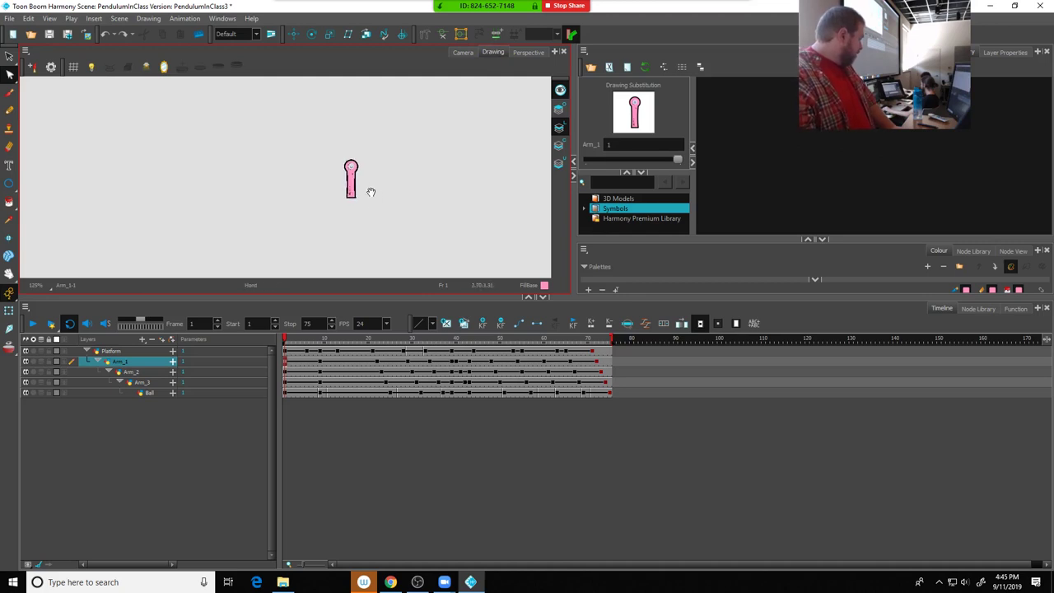
click(9, 58)
mouse_move(315, 98)
mouse_down()
mouse_move(246, 219)
mouse_move(447, 216)
mouse_move(289, 88)
mouse_up()
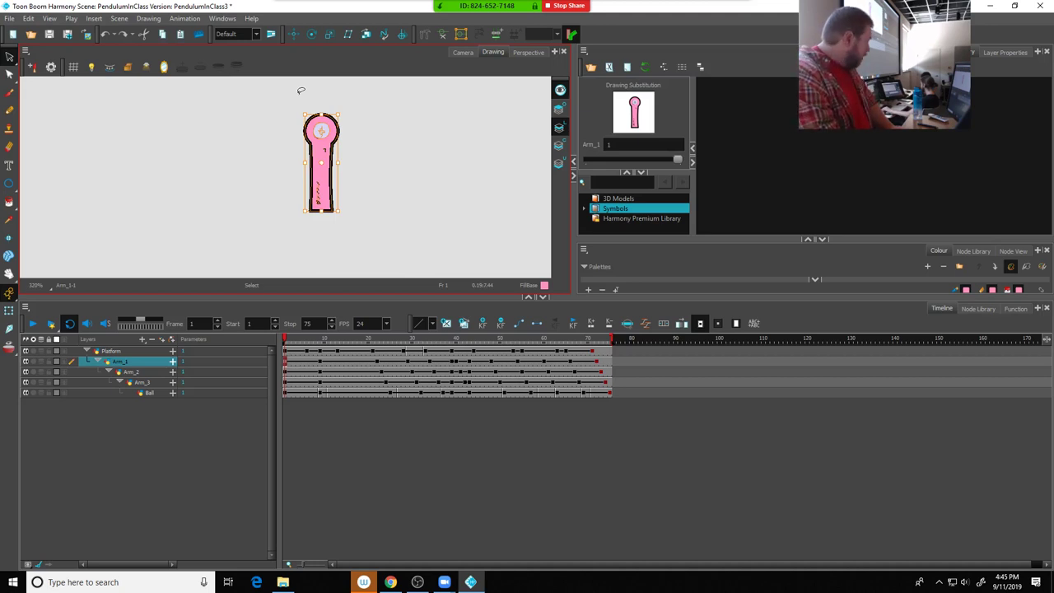
key(Delete)
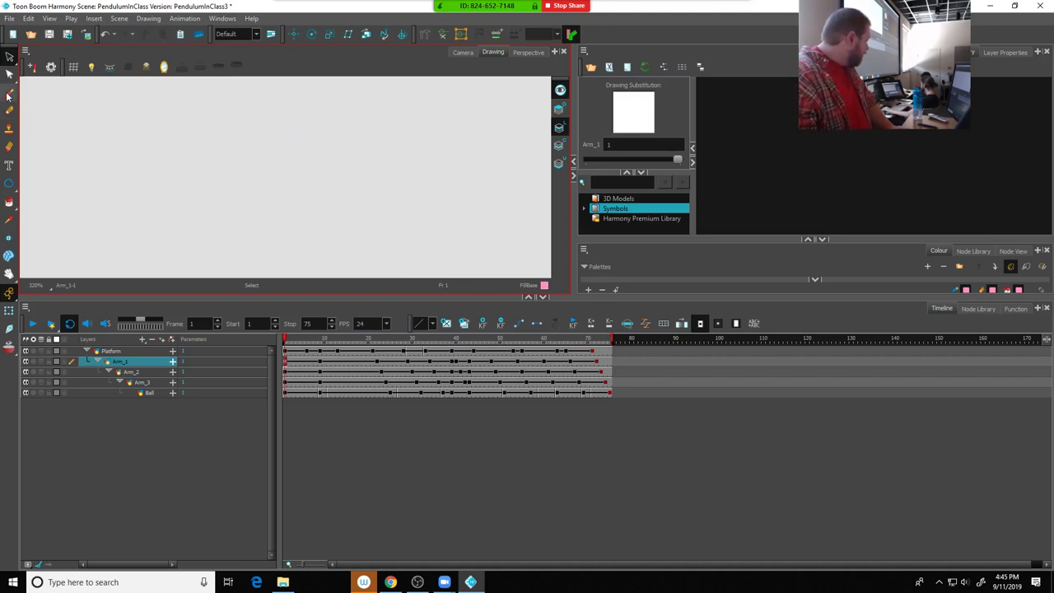
Paint a pink zigzag brush stroke as Arm_1's replacement artwork and view it on the rig in the Camera view
click(9, 93)
mouse_move(322, 126)
mouse_down()
mouse_move(309, 133)
mouse_move(334, 157)
mouse_move(322, 195)
mouse_up()
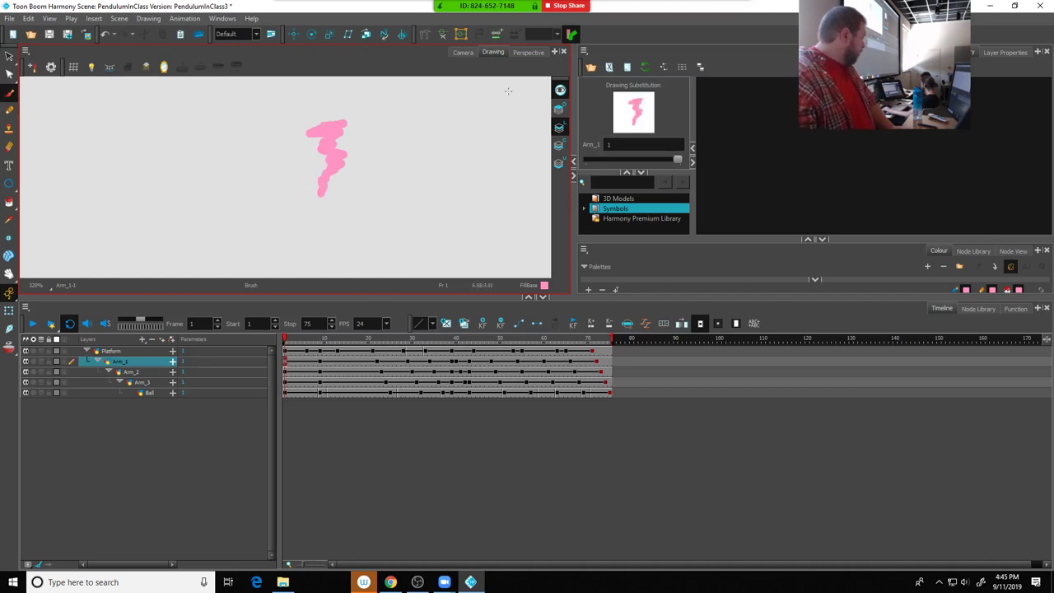
click(463, 52)
scroll(254, 175, down, 5)
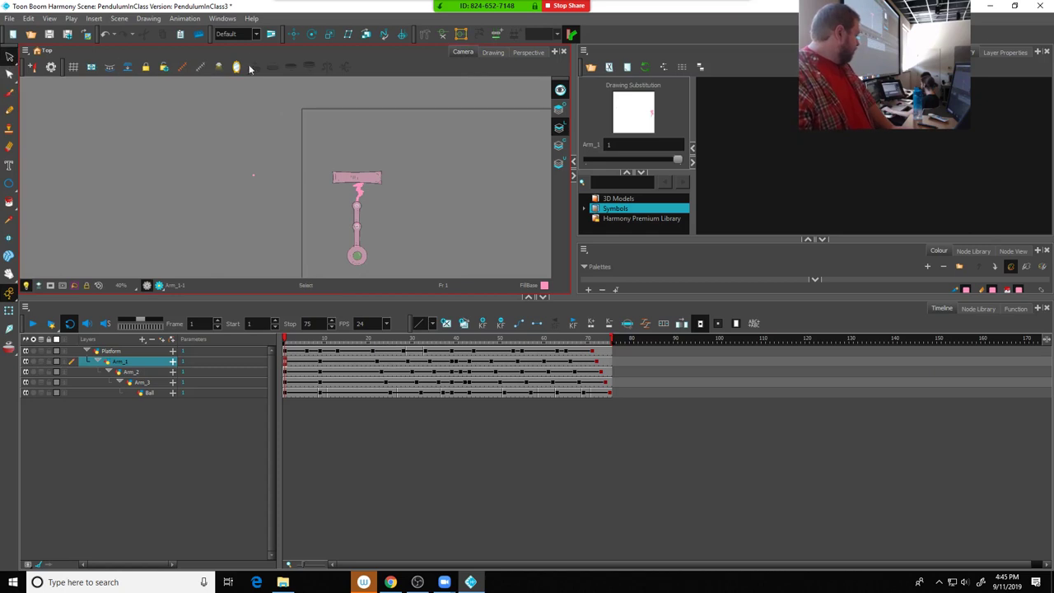
Check the zigzag arm in the animation up to frame 27, and go back to frame 1 with Arm_1's original artwork restored
click(294, 33)
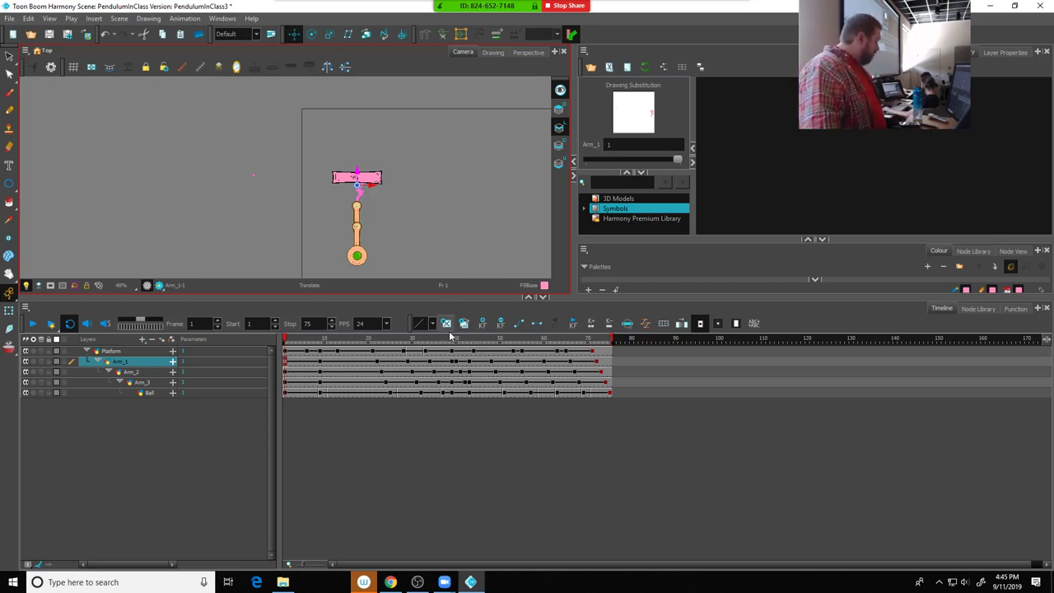
drag(451, 338, 400, 350)
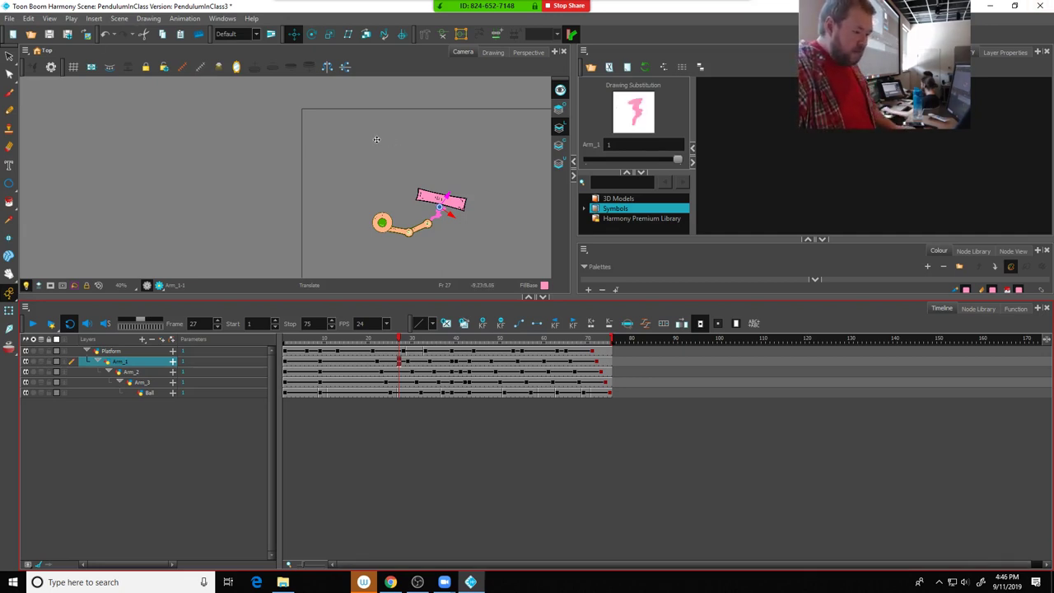
key(shift+comma)
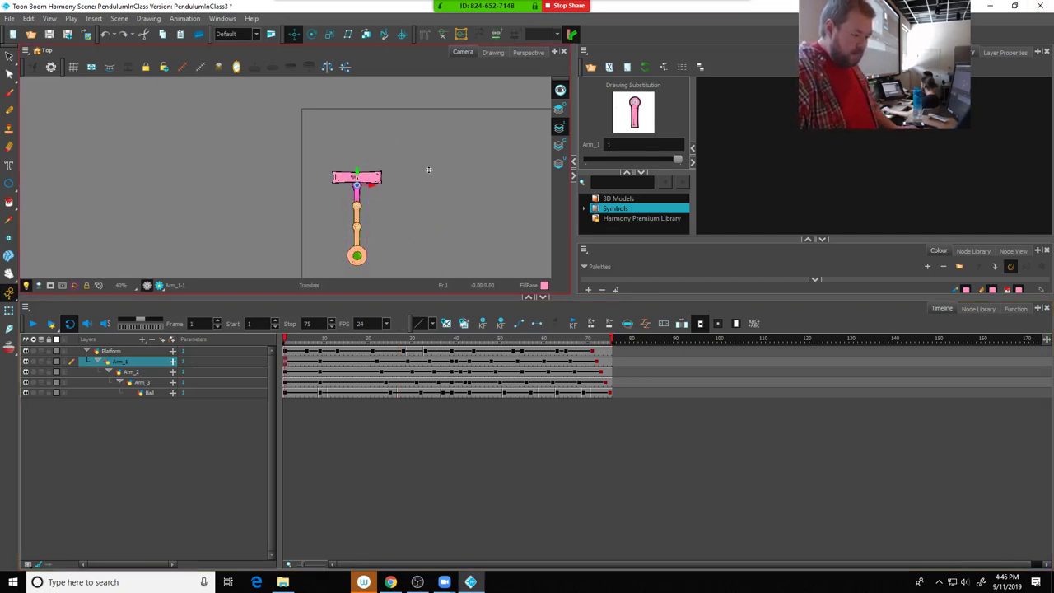
Save the scene as a new version named PendulumInClass4 and switch back to the exercise page in Chrome
click(10, 18)
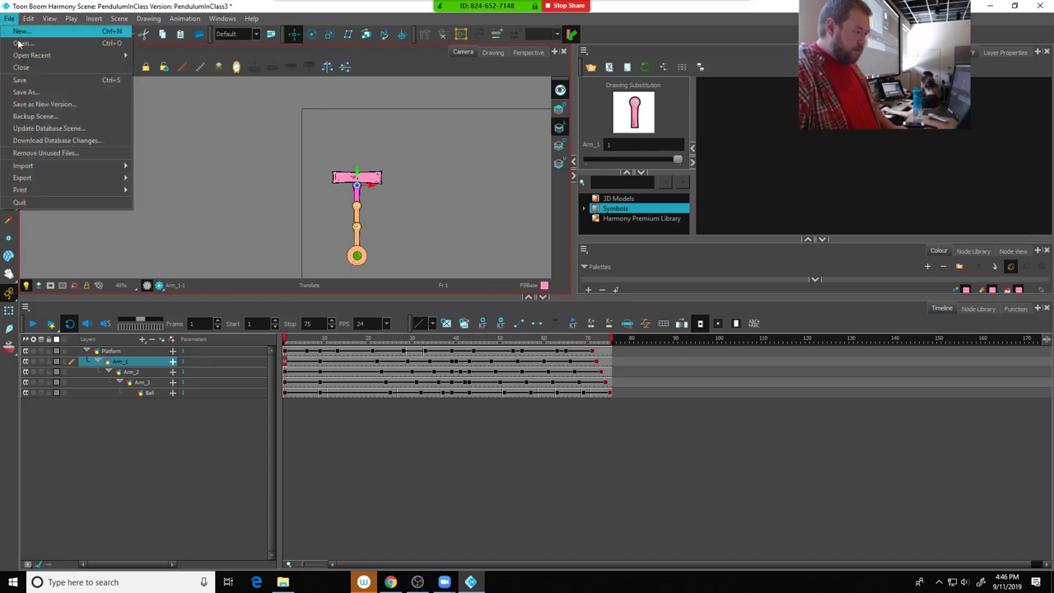
click(41, 104)
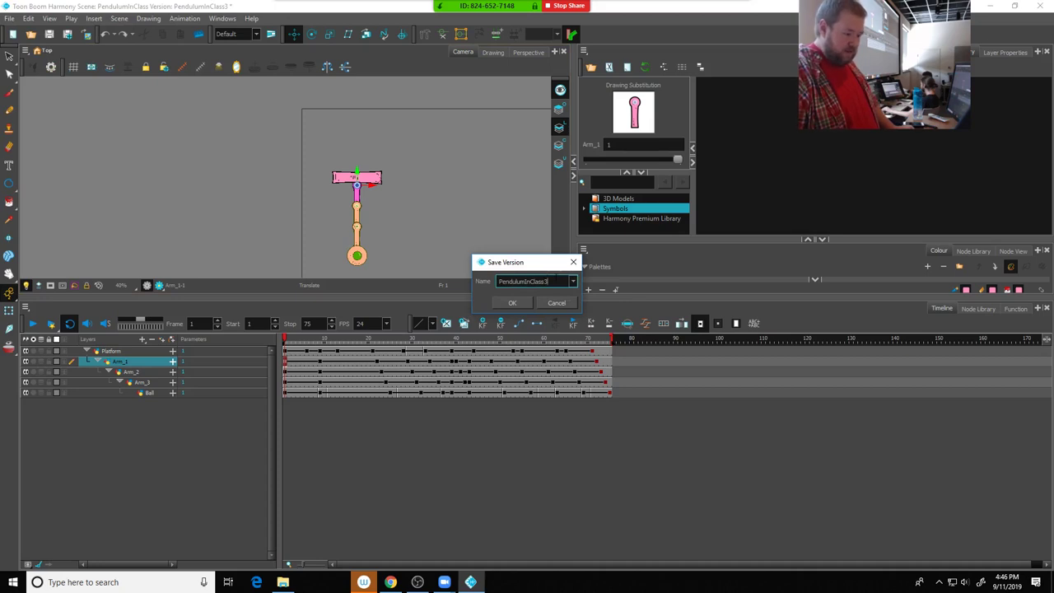
key(BackSpace)
text(4)
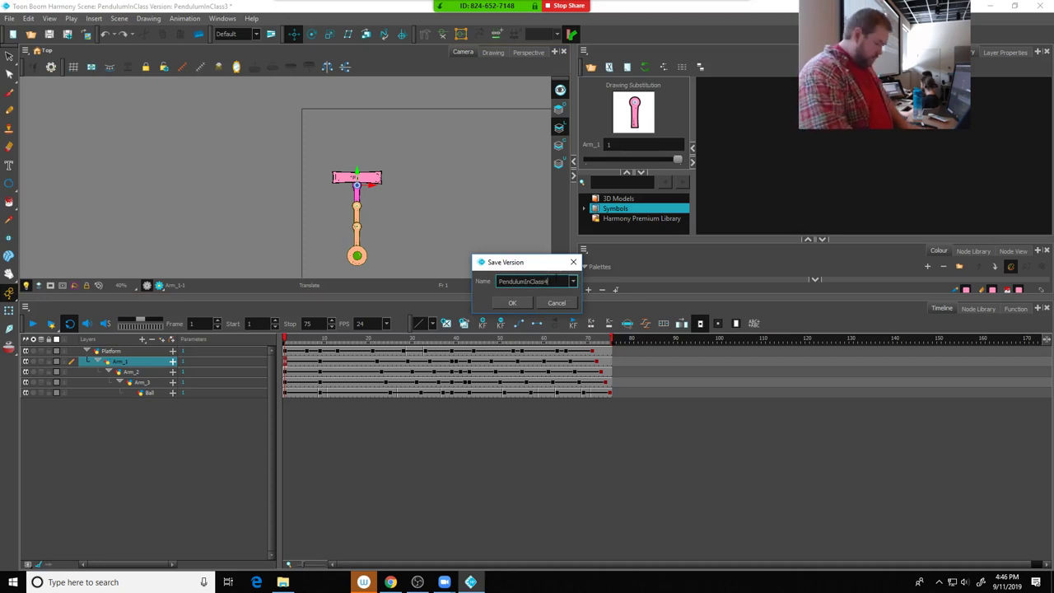
click(512, 302)
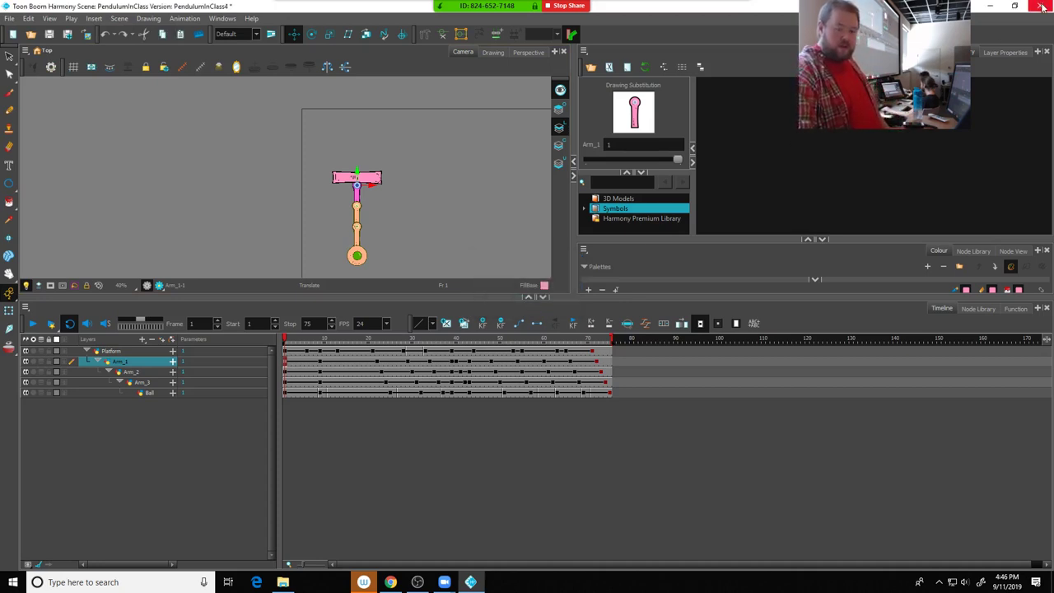
click(393, 583)
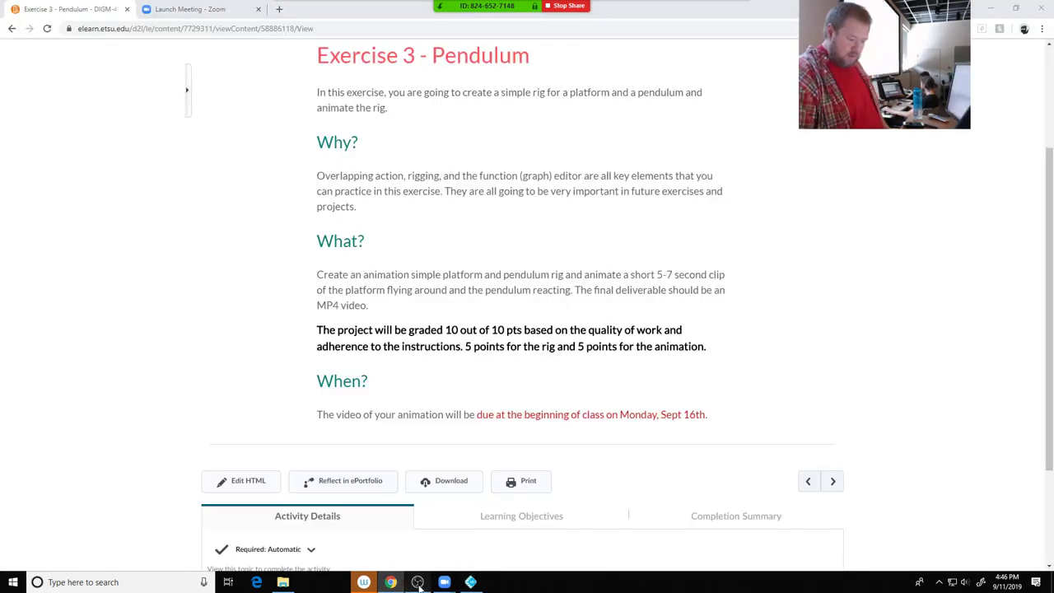